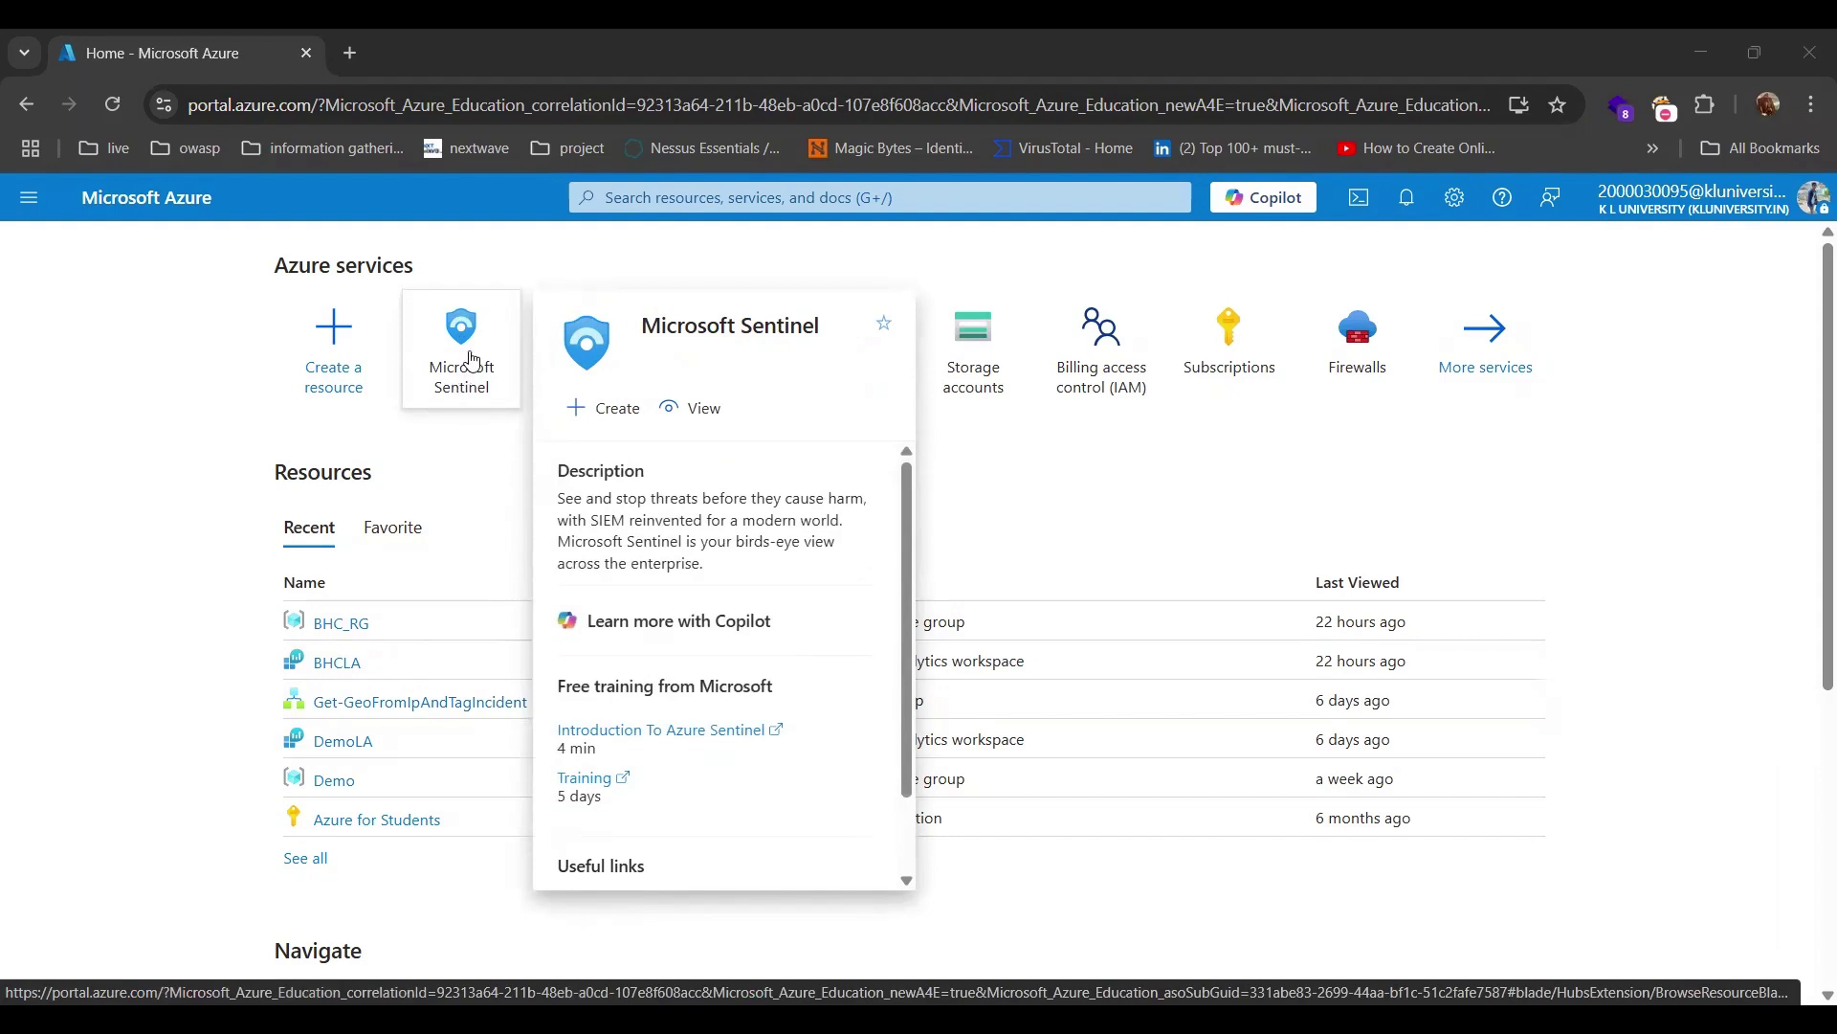
Open Microsoft Sentinel, choose the bhcla workspace, and go to Content hub under Content management.
{"action": "left_click", "coordinate": [472, 360]}
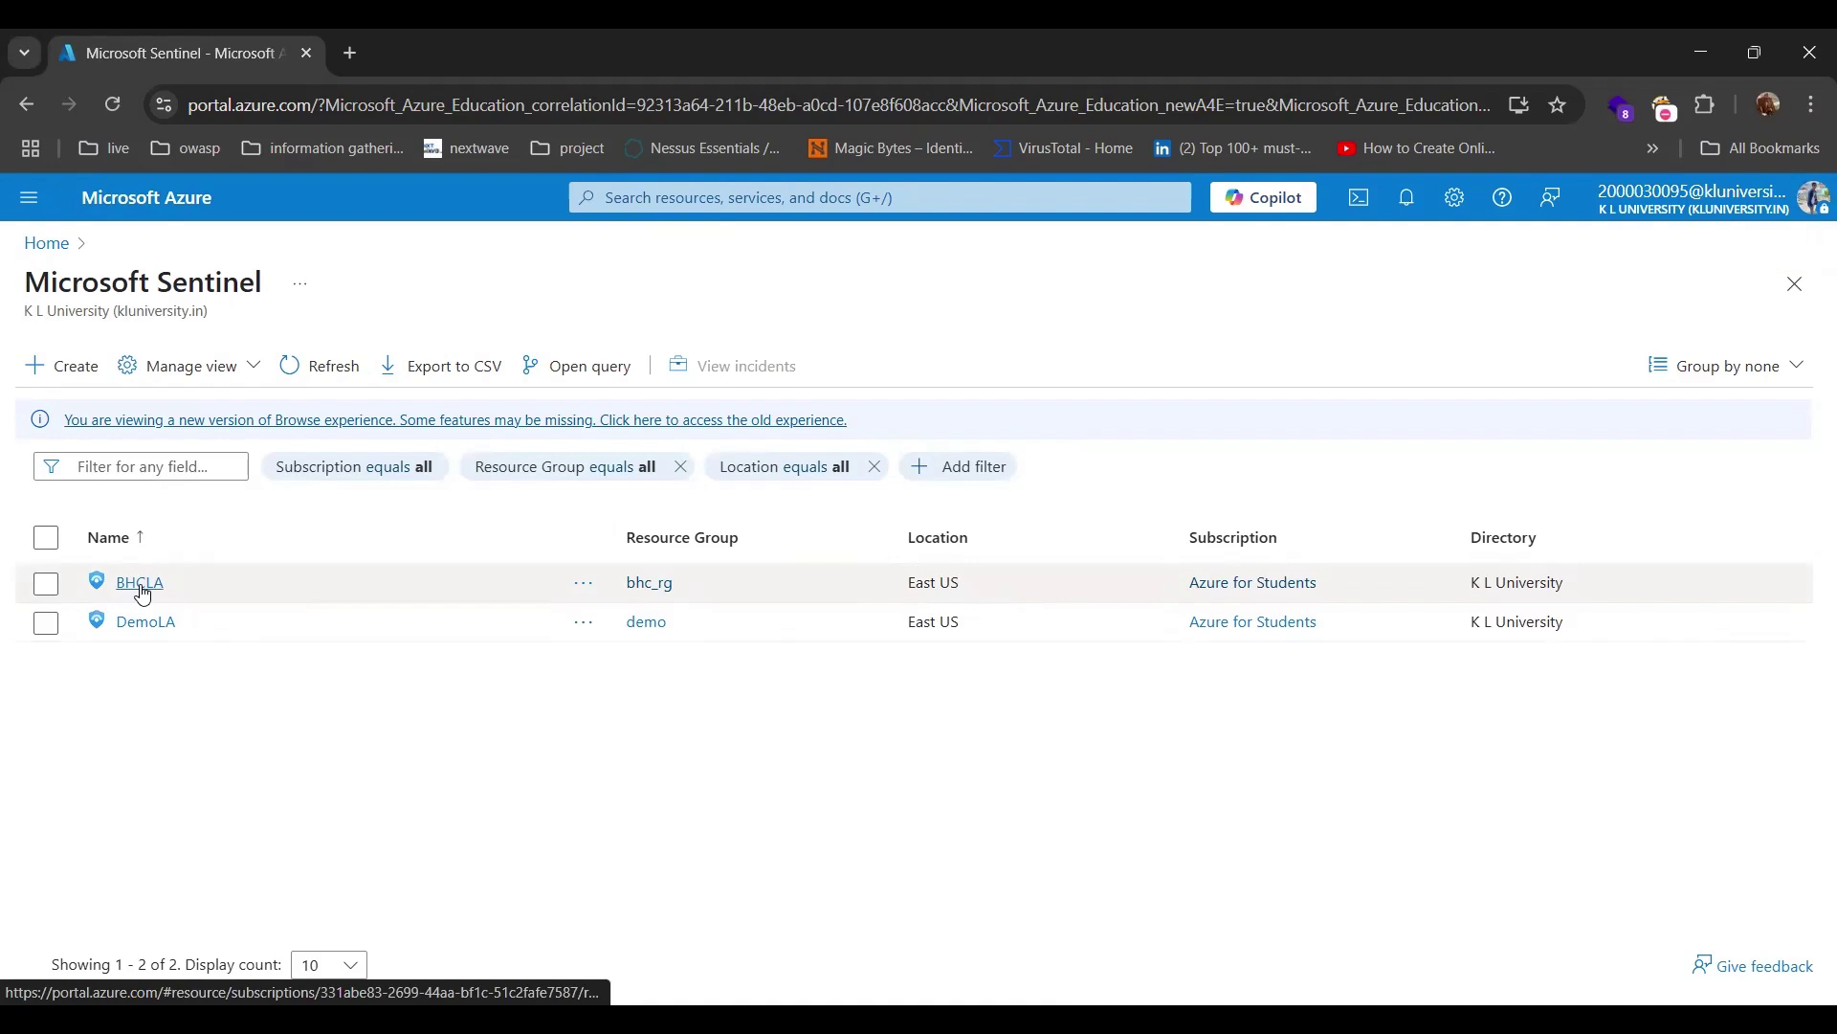
{"action": "left_click", "coordinate": [142, 586]}
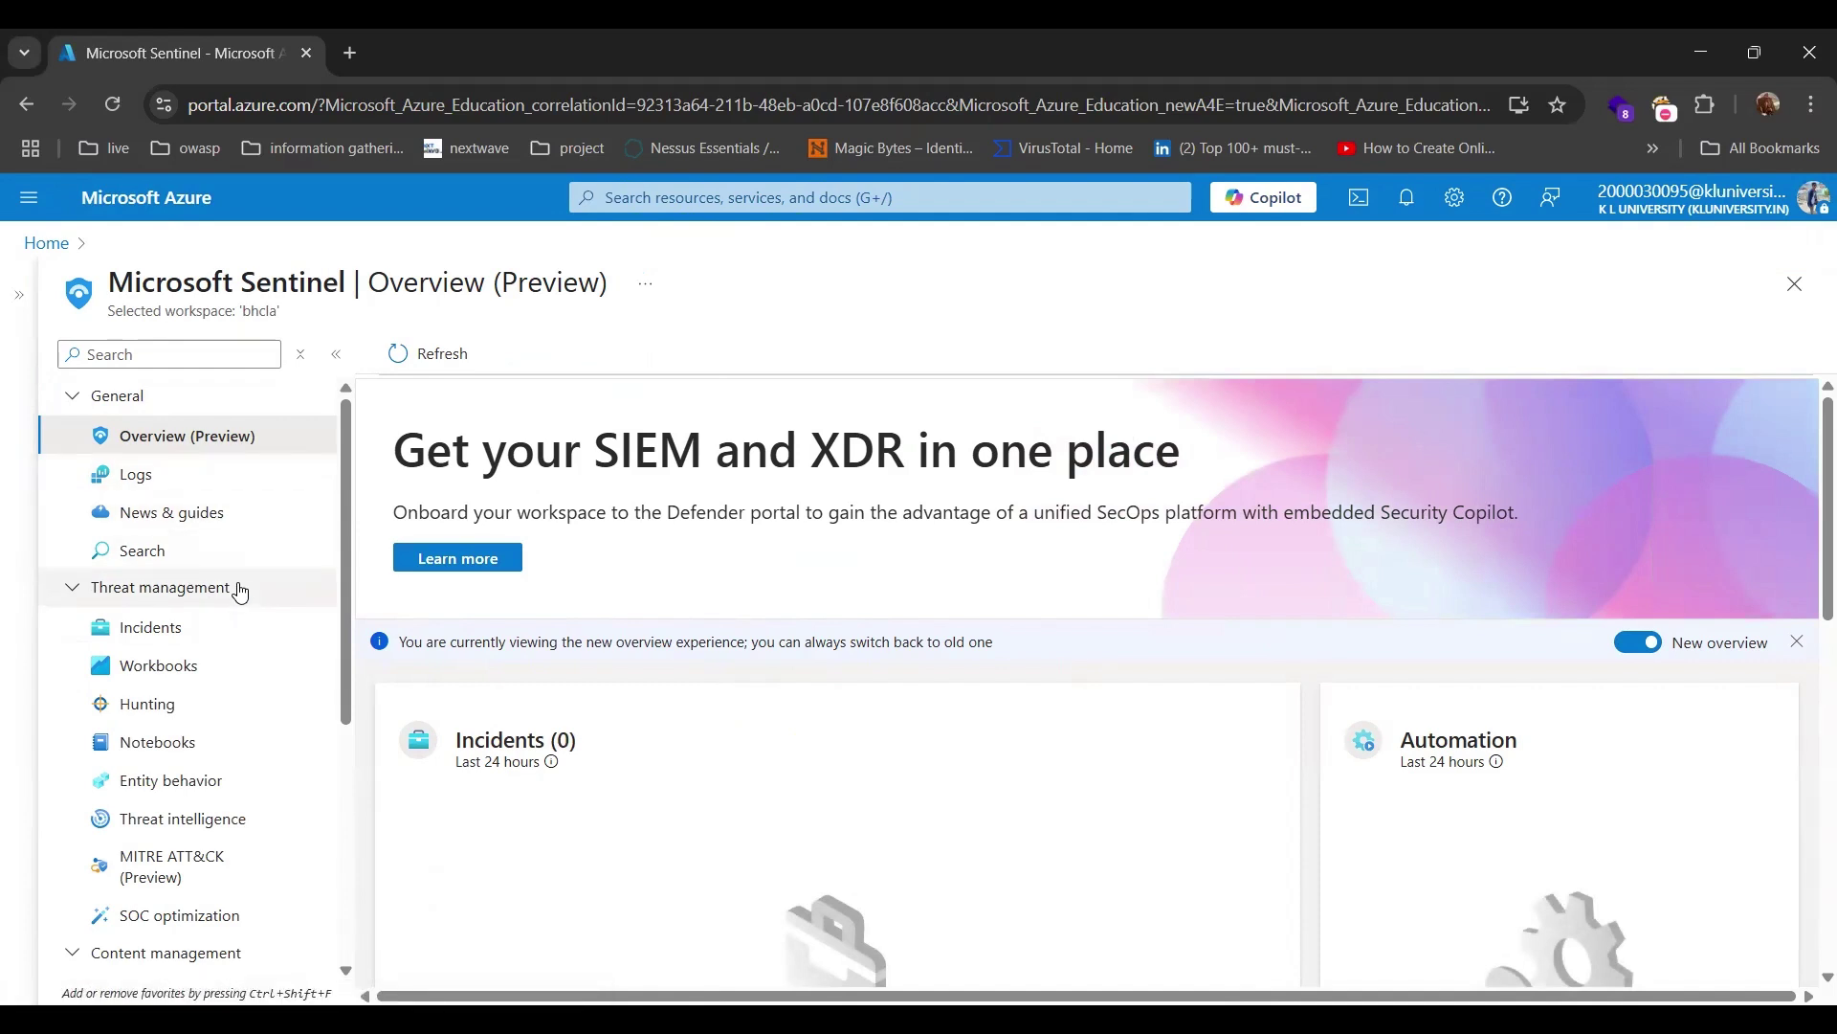
{"action": "scroll", "coordinate": [247, 548], "scroll_direction": "down", "scroll_amount": 5}
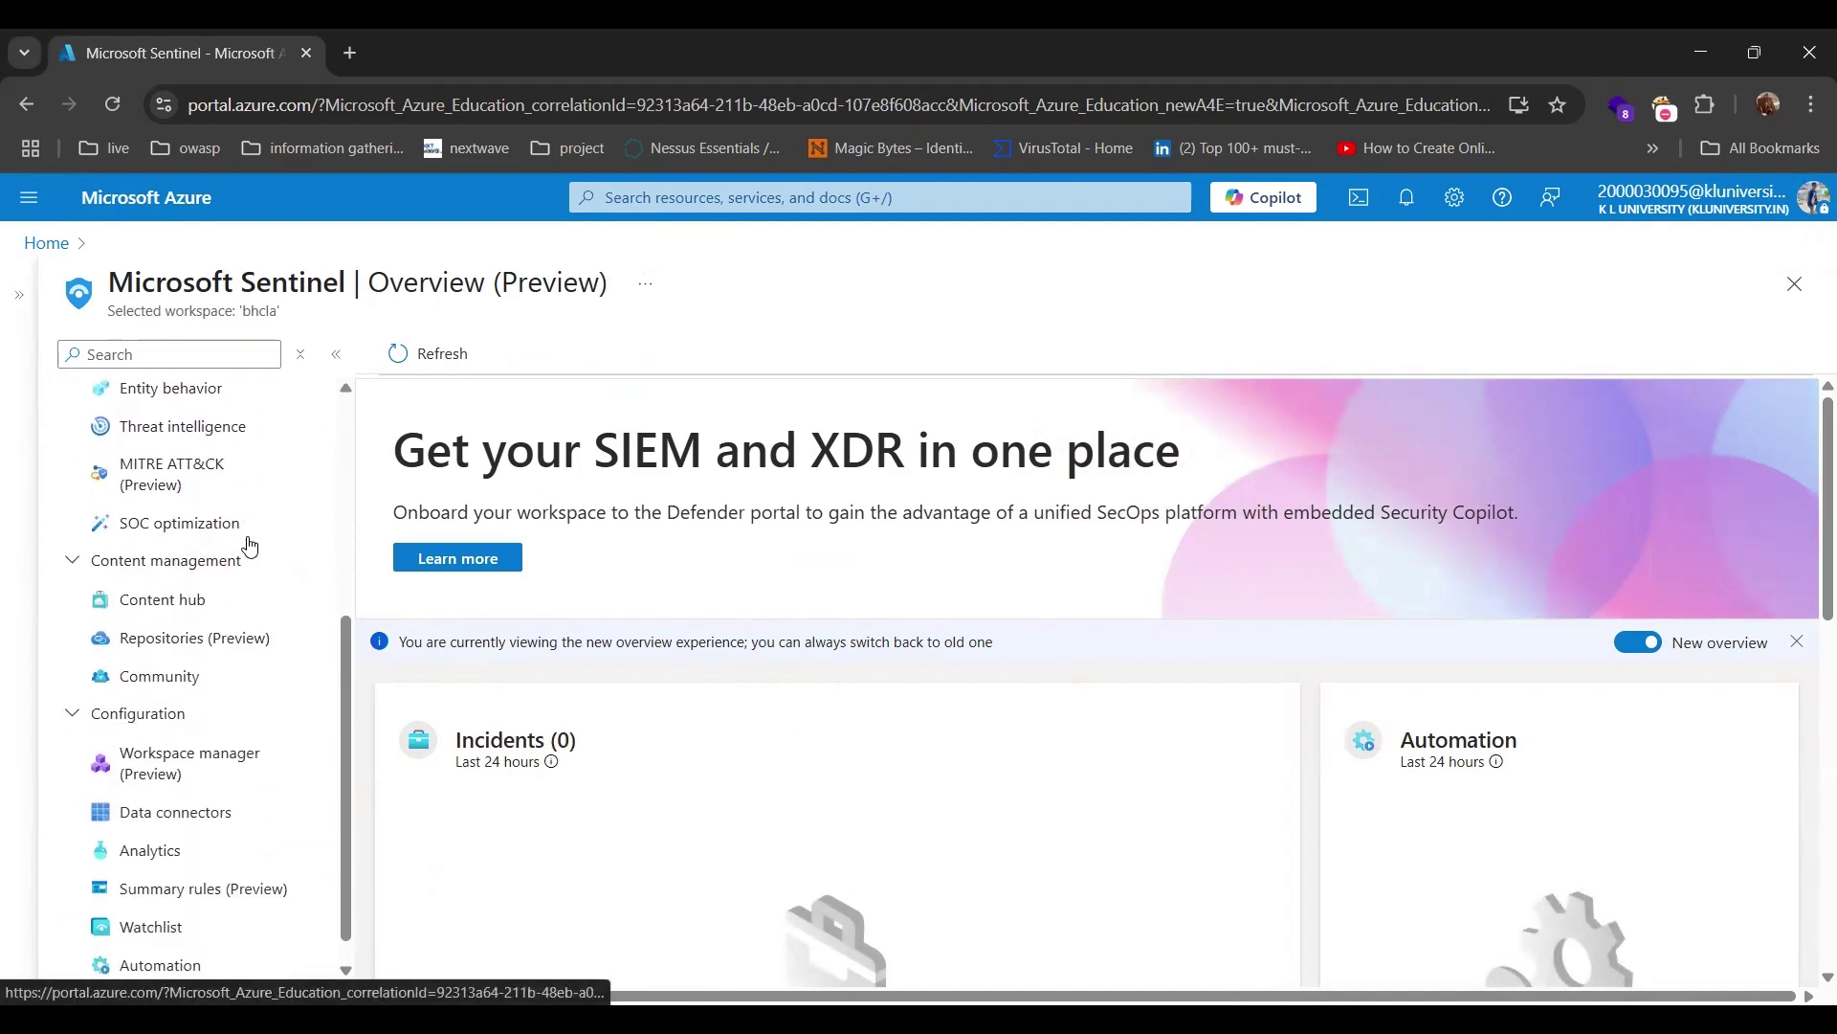
{"action": "left_click", "coordinate": [194, 565]}
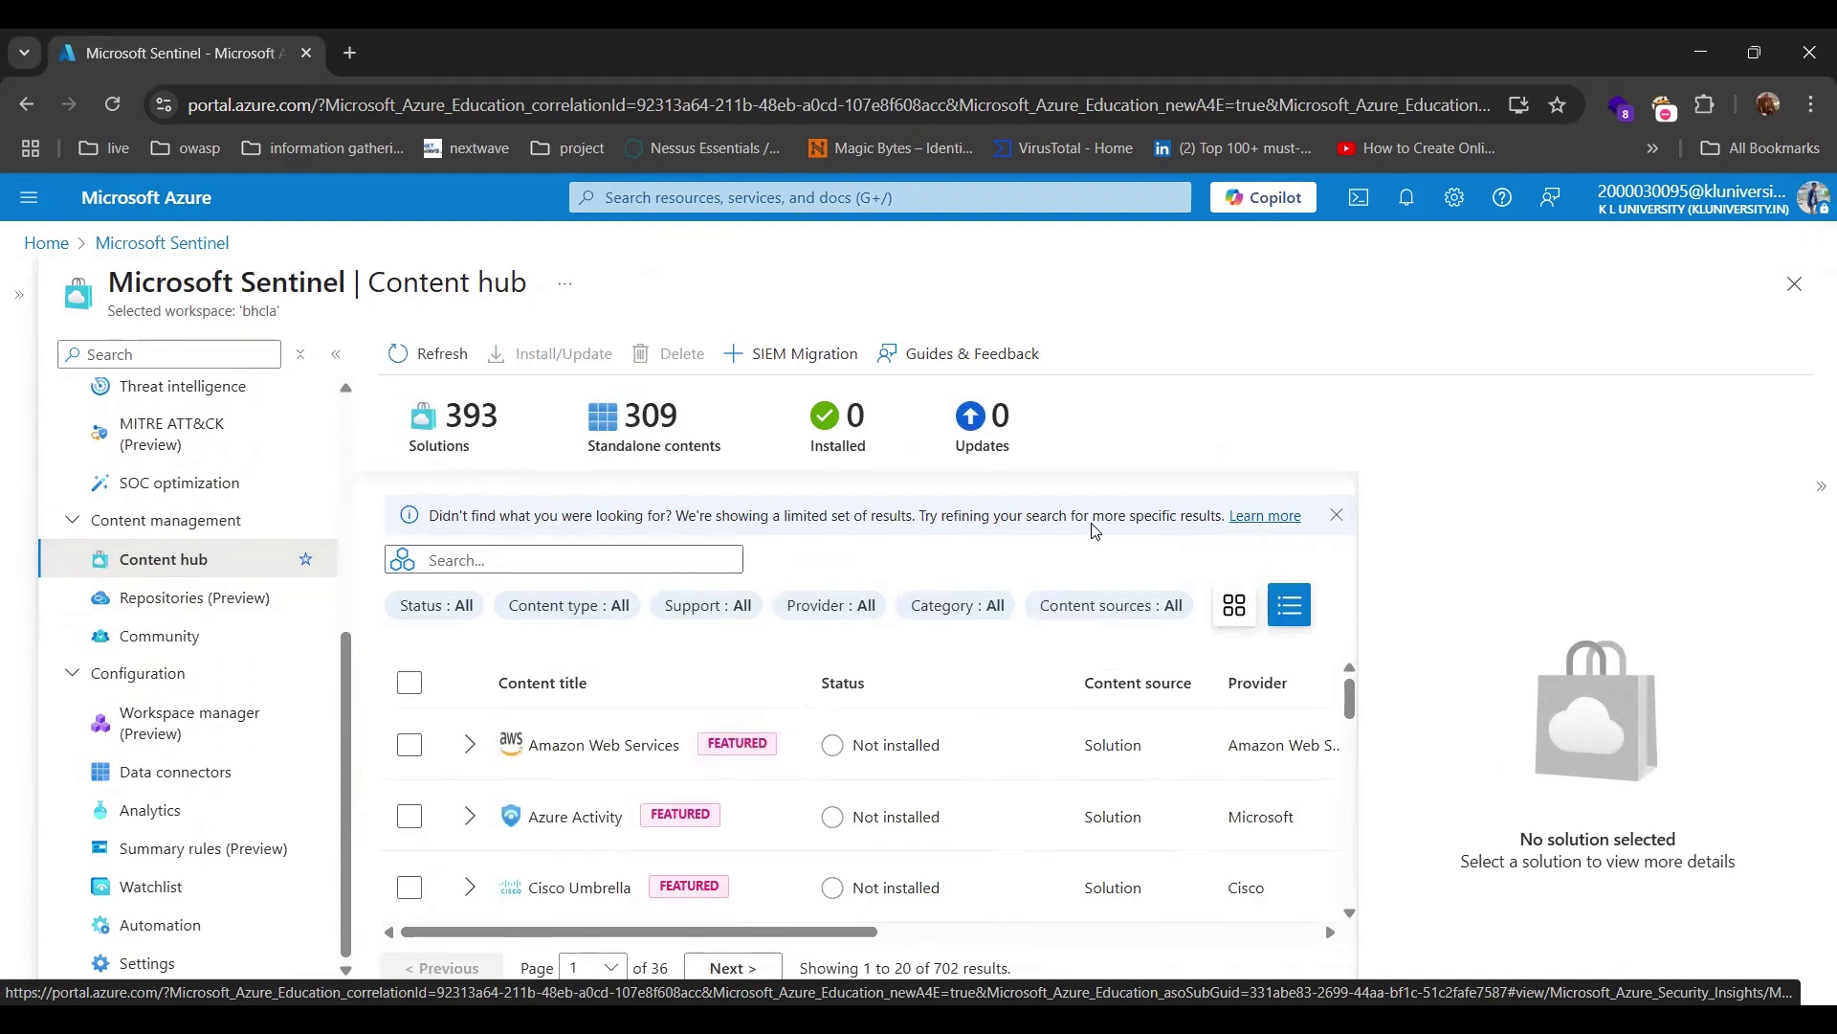
Collapse the details pane to widen the table, then highlight the 393 solutions, 0 installed and 0 updates counts.
{"action": "left_click", "coordinate": [1816, 490]}
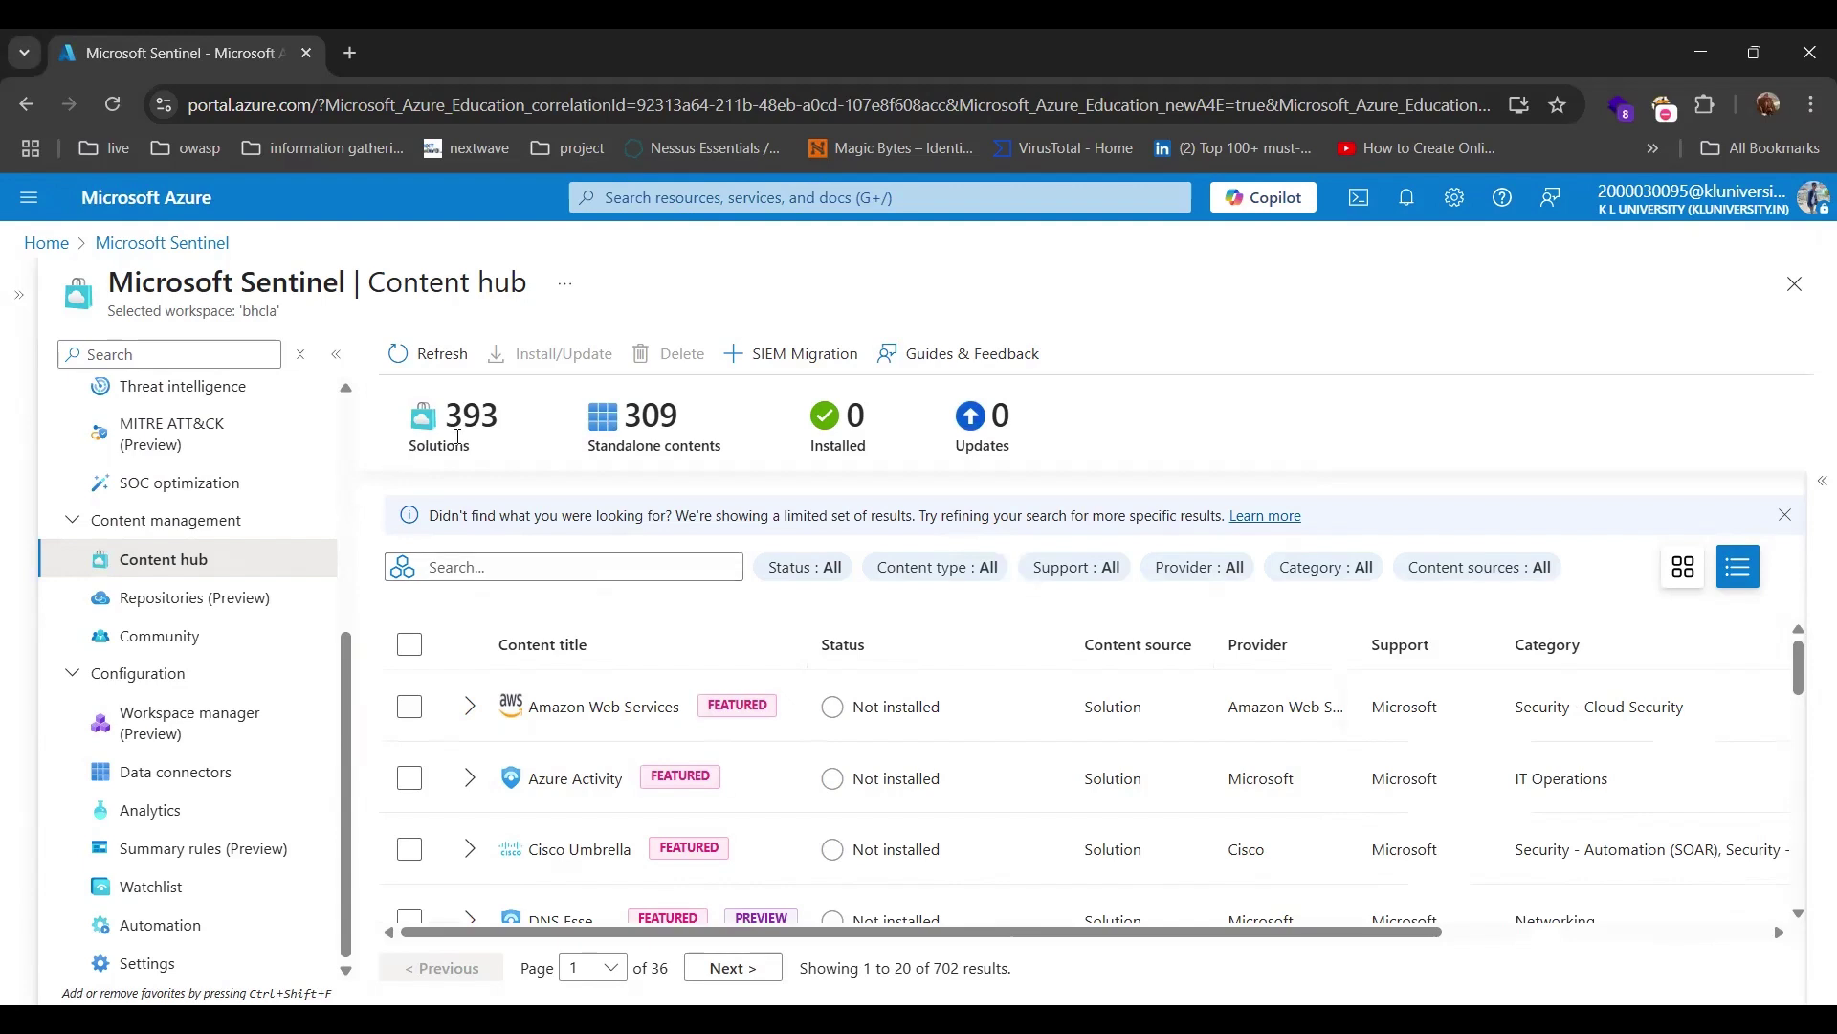
{"action": "left_click_drag", "start_coordinate": [451, 418], "coordinate": [498, 421]}
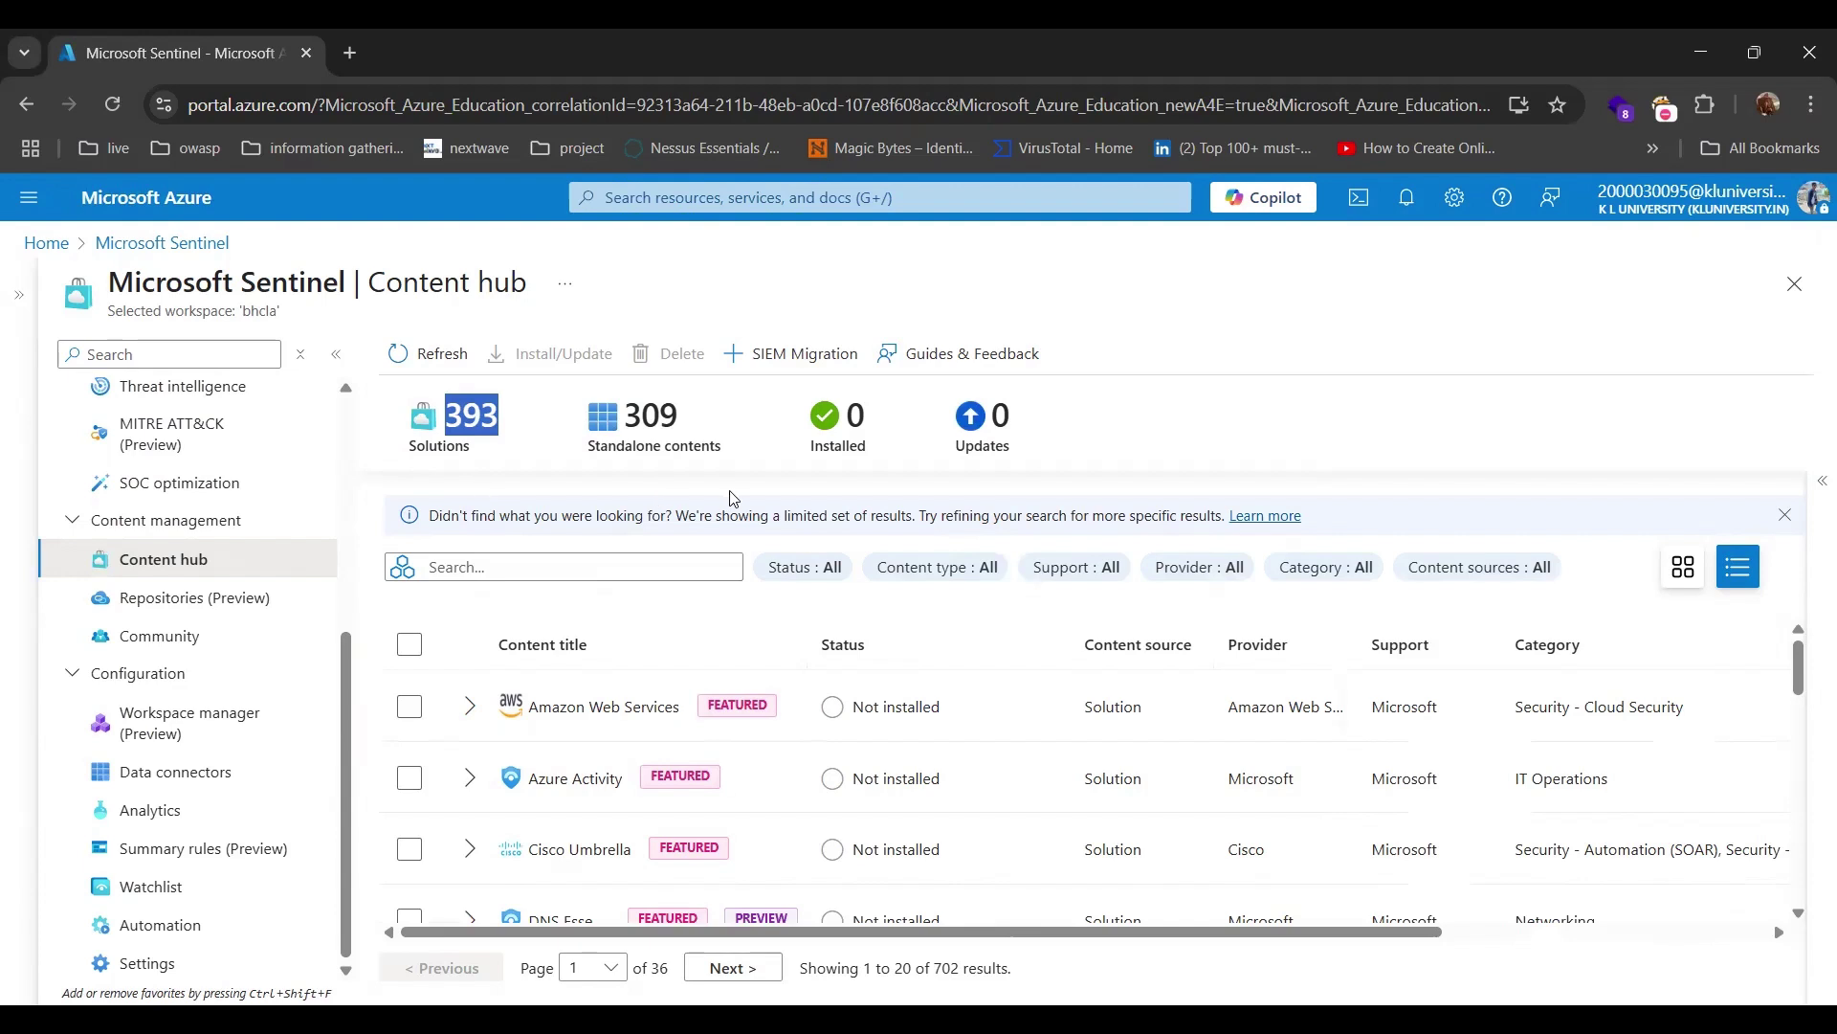
{"action": "double_click", "coordinate": [864, 418]}
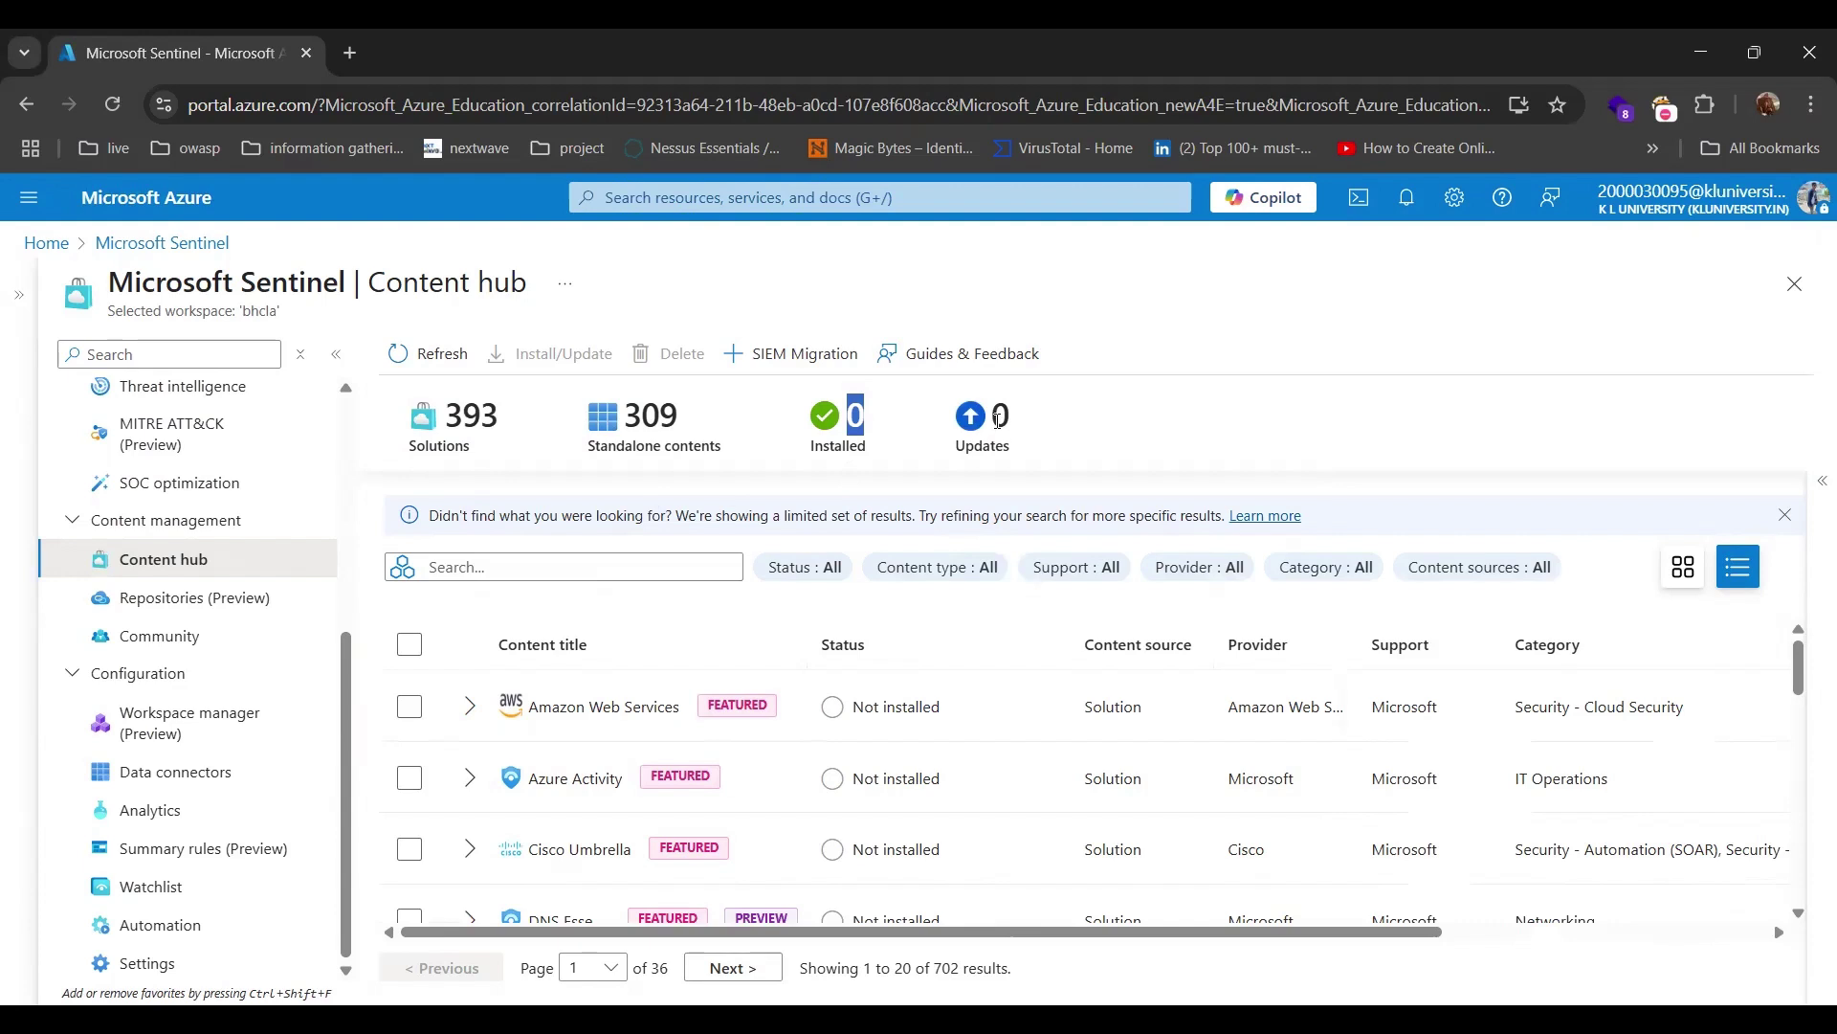
{"action": "left_click_drag", "start_coordinate": [991, 419], "coordinate": [1016, 435]}
{"action": "left_click", "coordinate": [1022, 443]}
{"action": "left_click", "coordinate": [566, 561]}
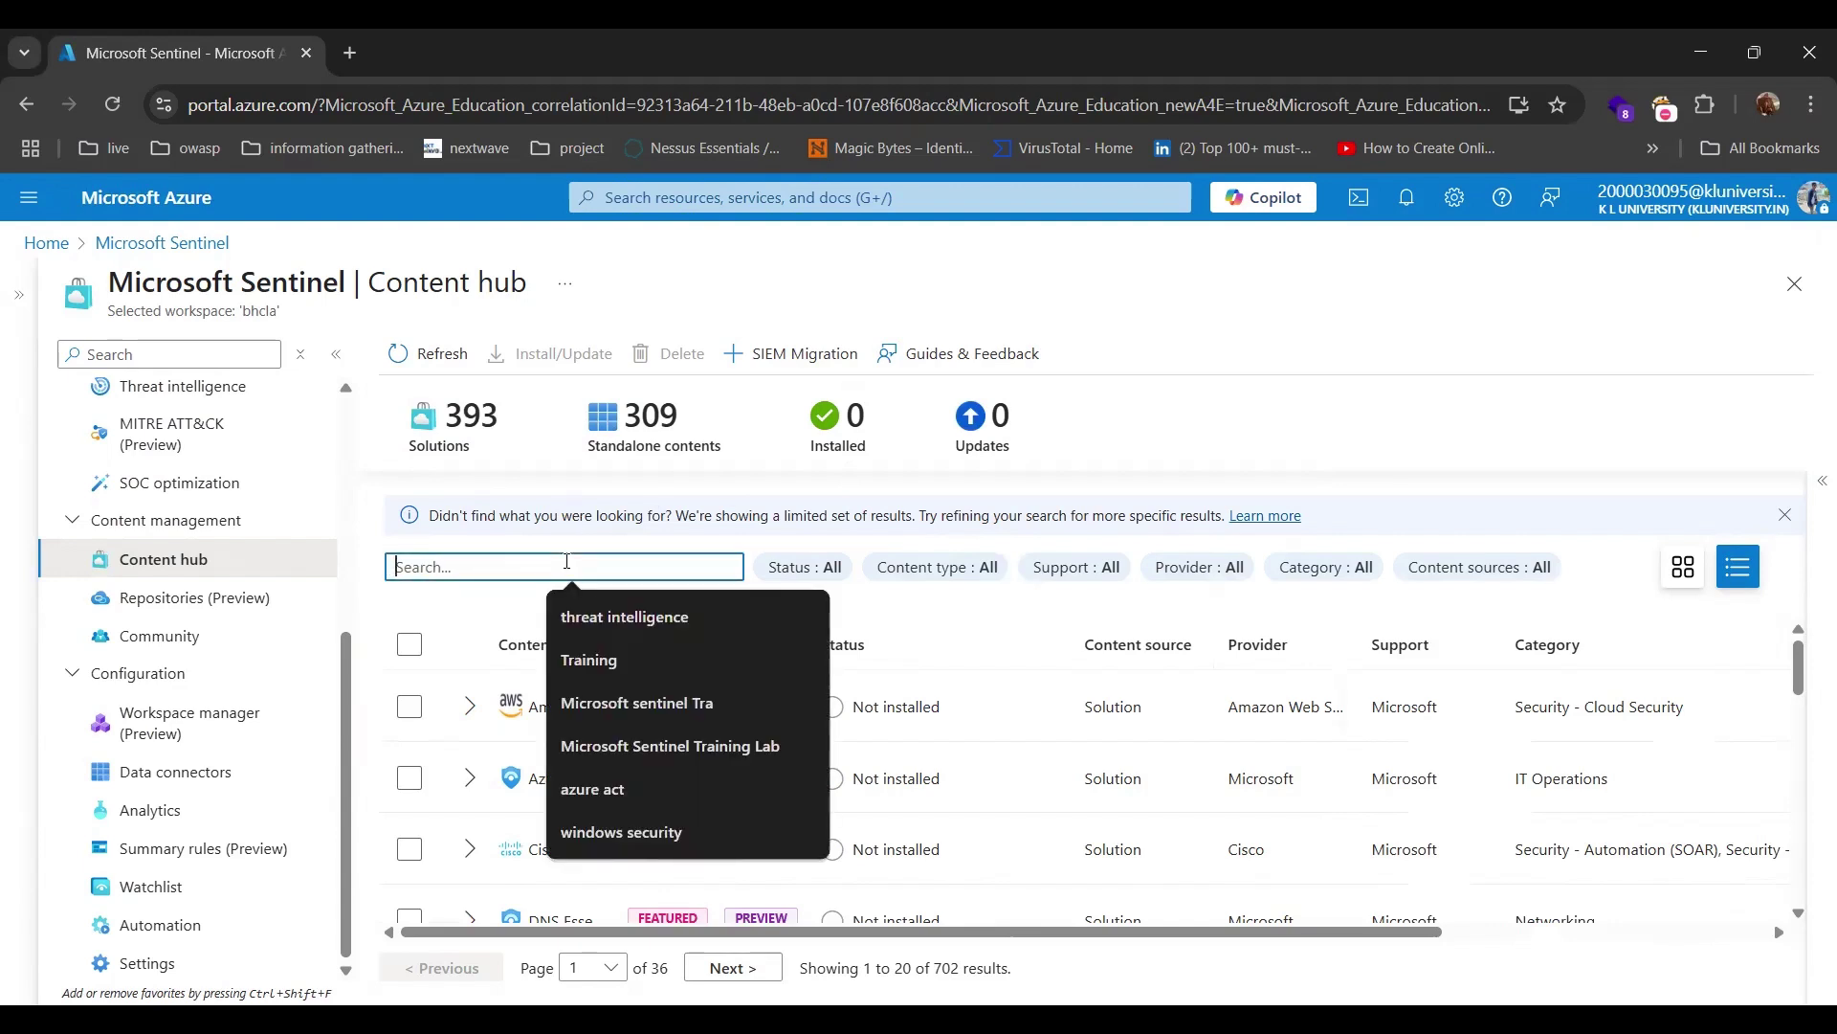
{"action": "left_click", "coordinate": [563, 548]}
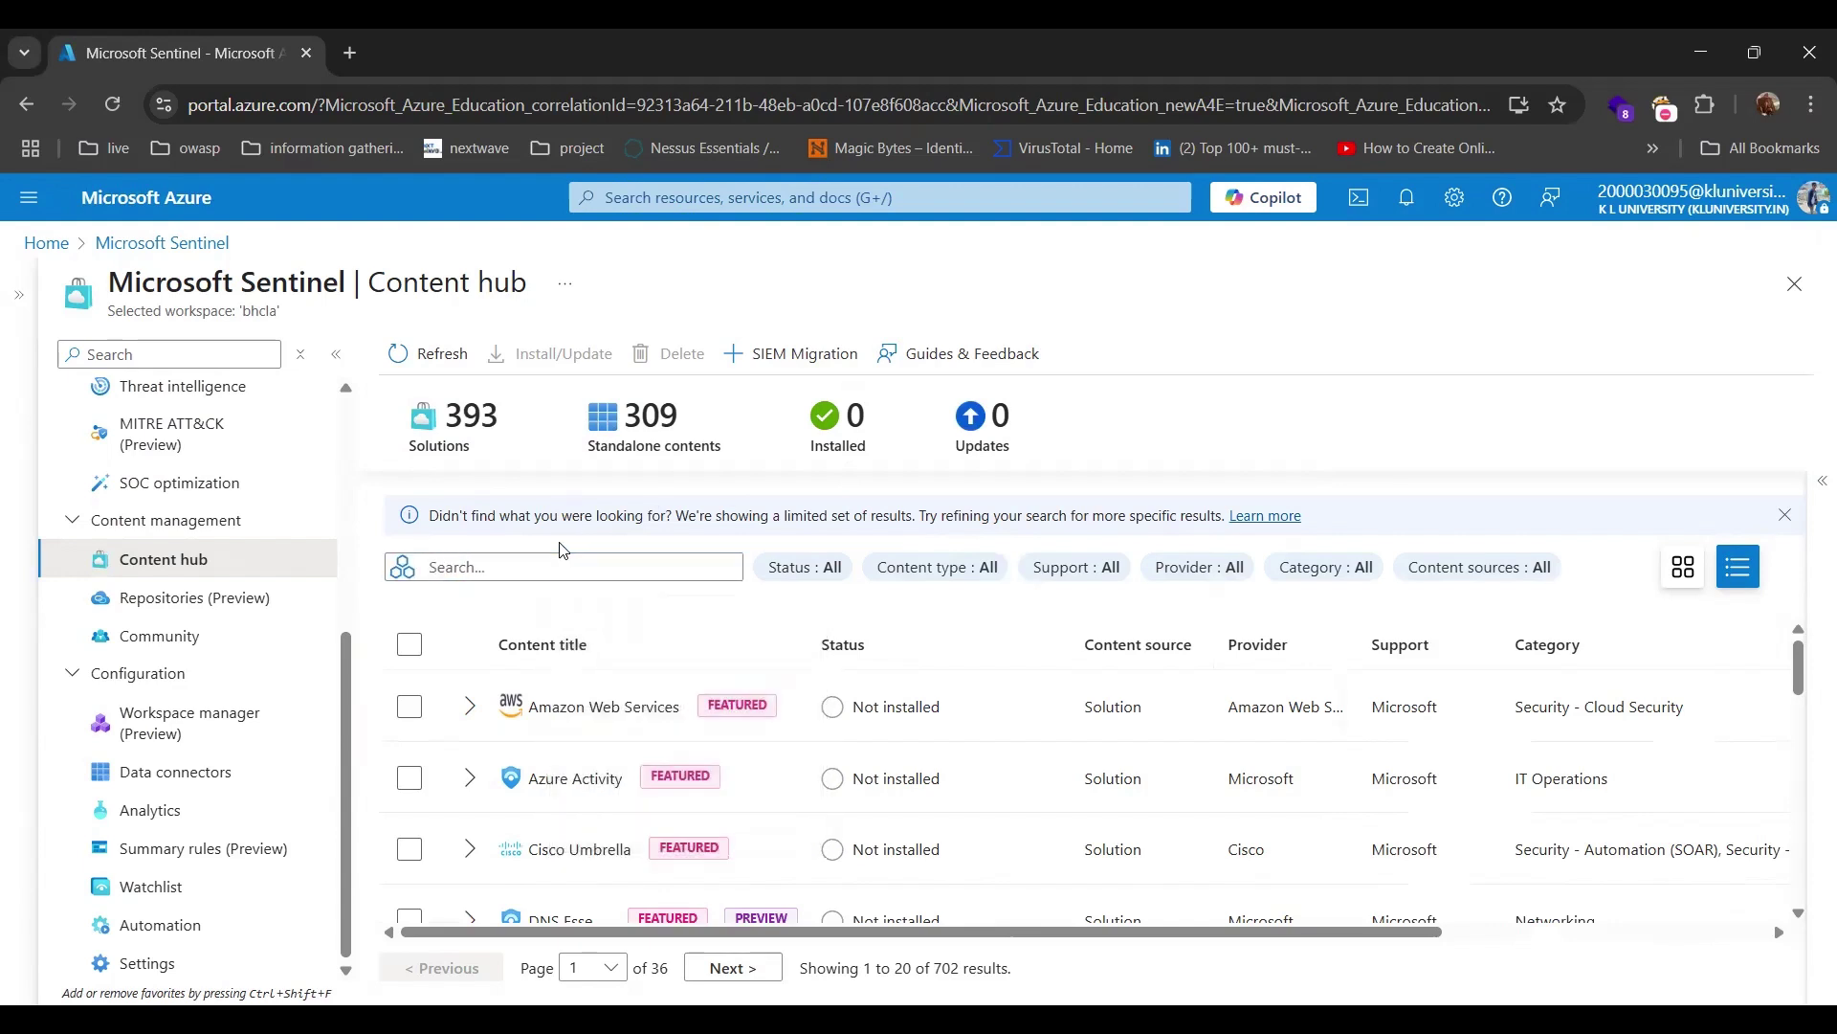
{"action": "left_click", "coordinate": [803, 567]}
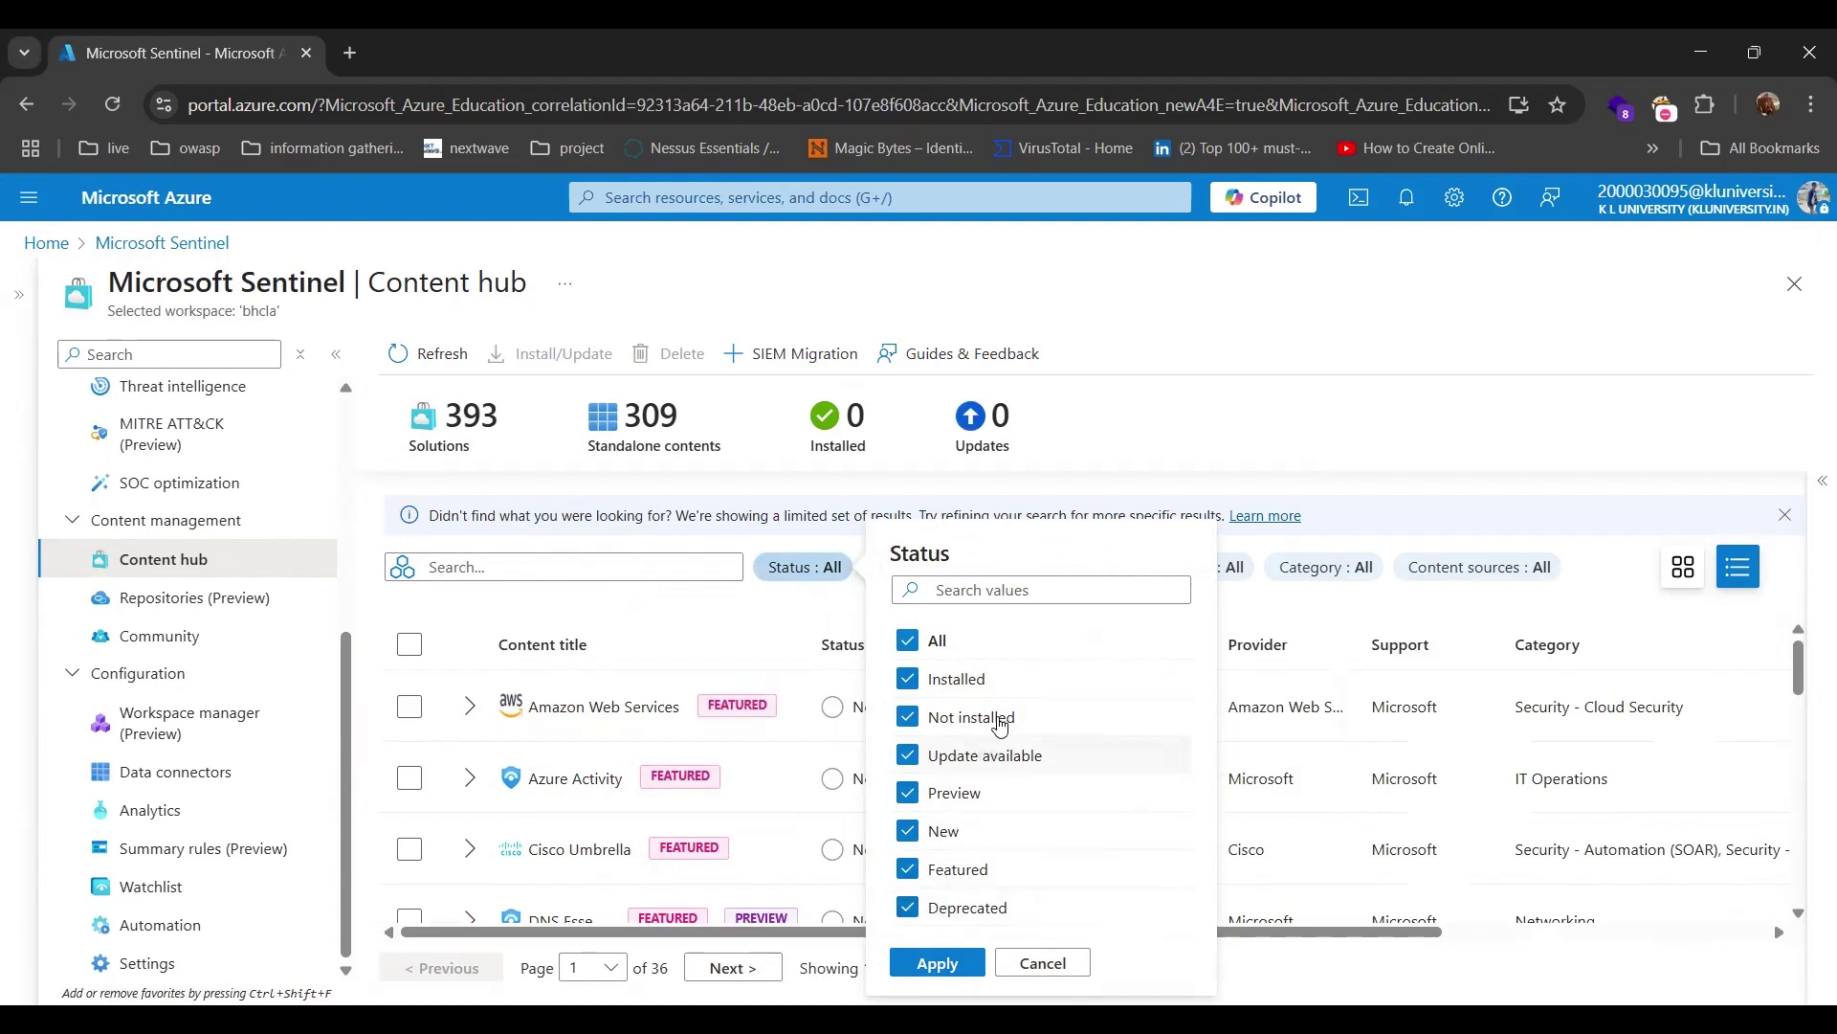
{"action": "left_click", "coordinate": [830, 623]}
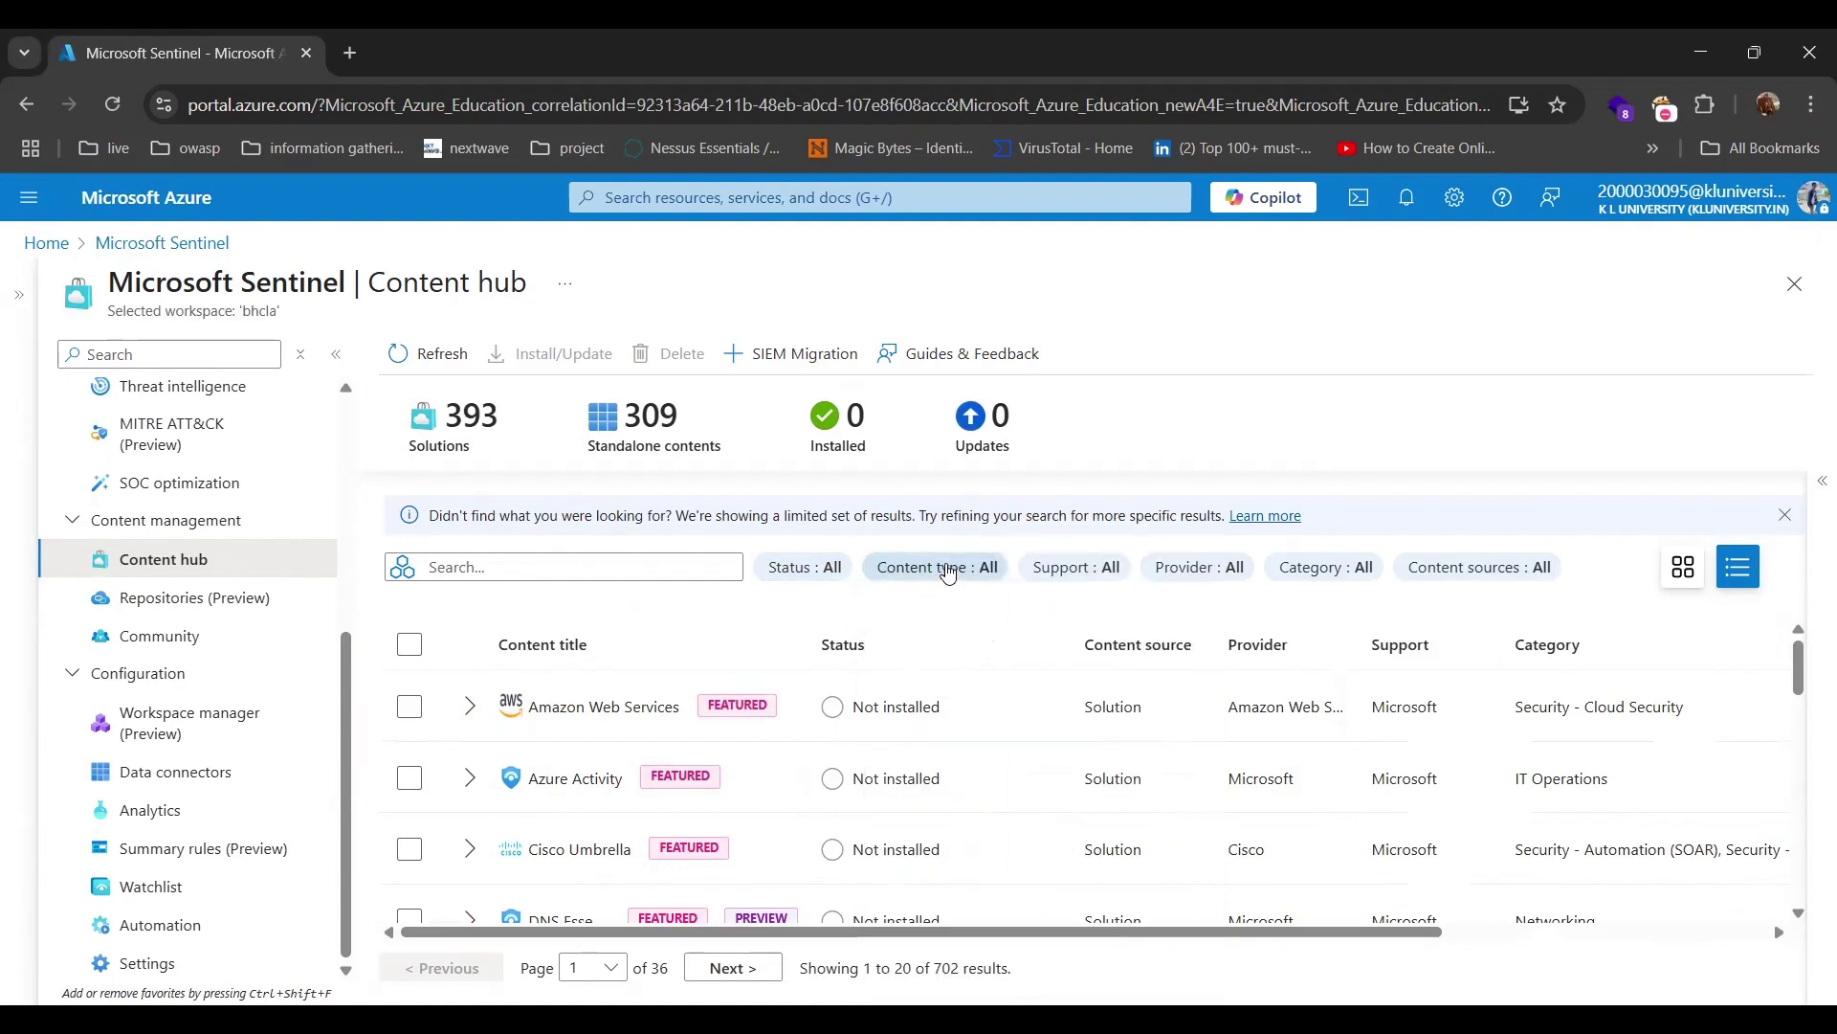
{"action": "left_click", "coordinate": [948, 574]}
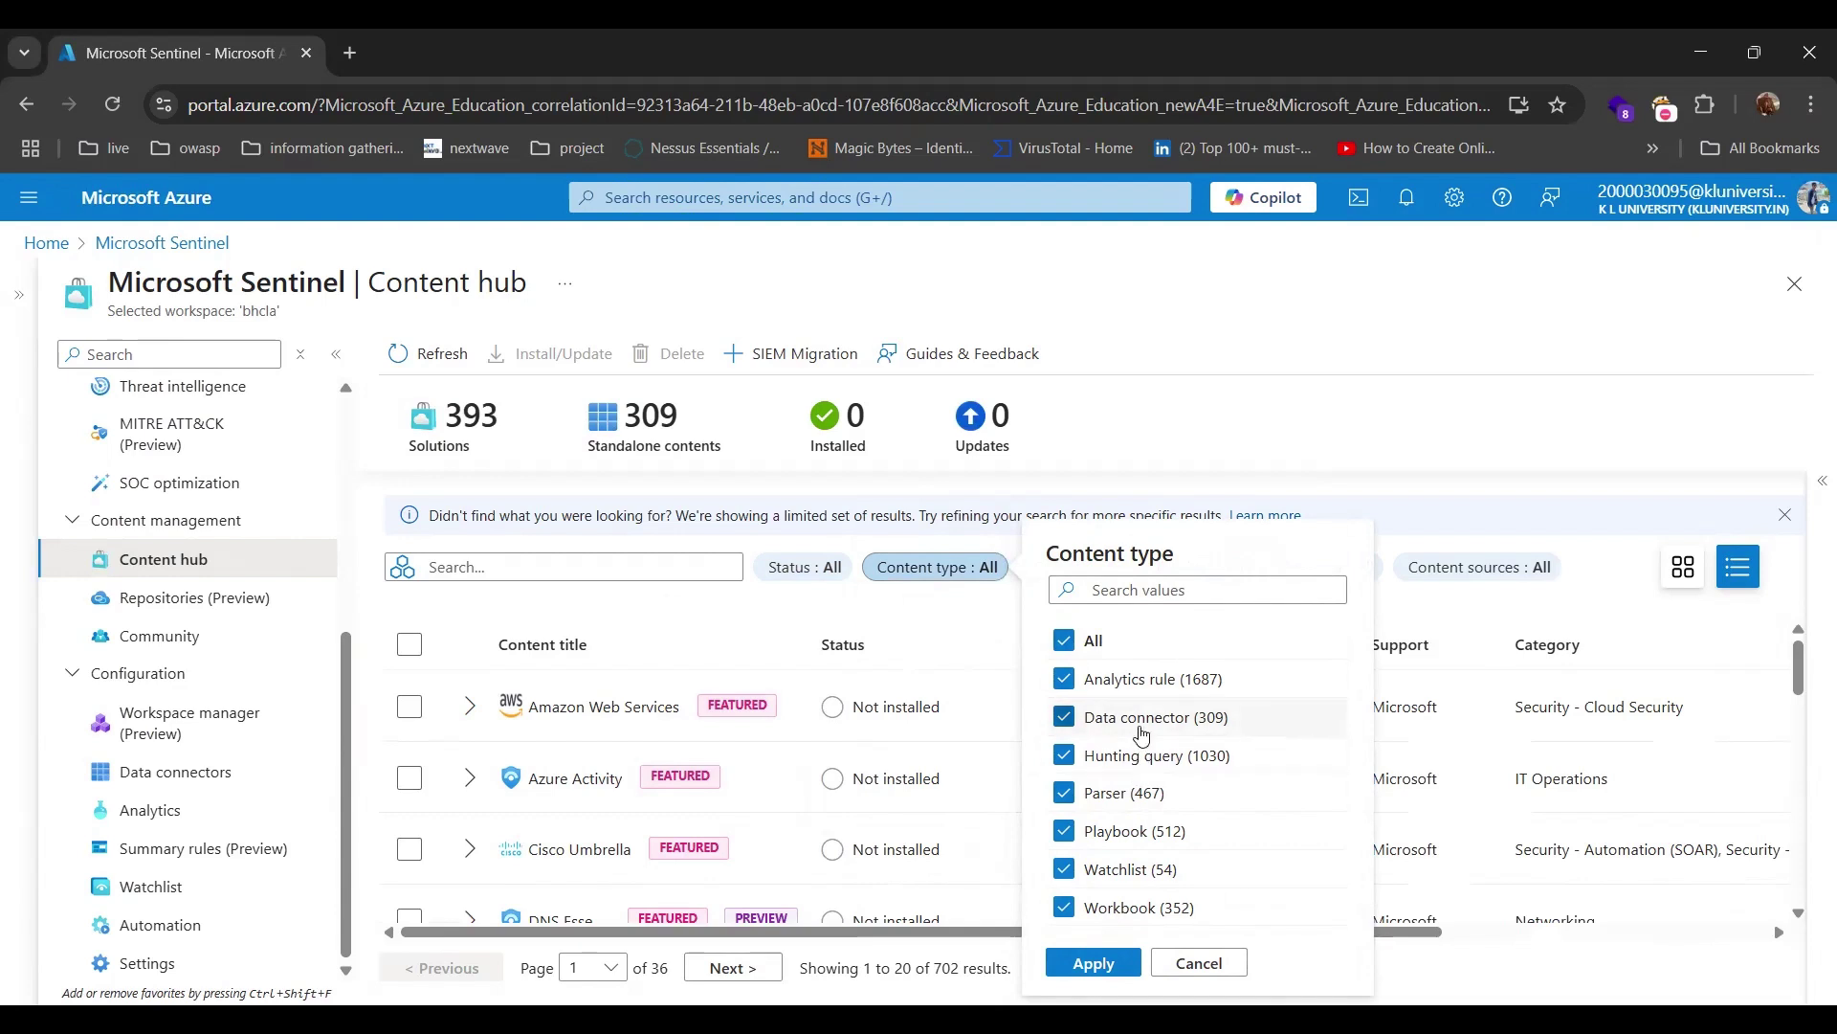
{"action": "left_click", "coordinate": [1197, 969]}
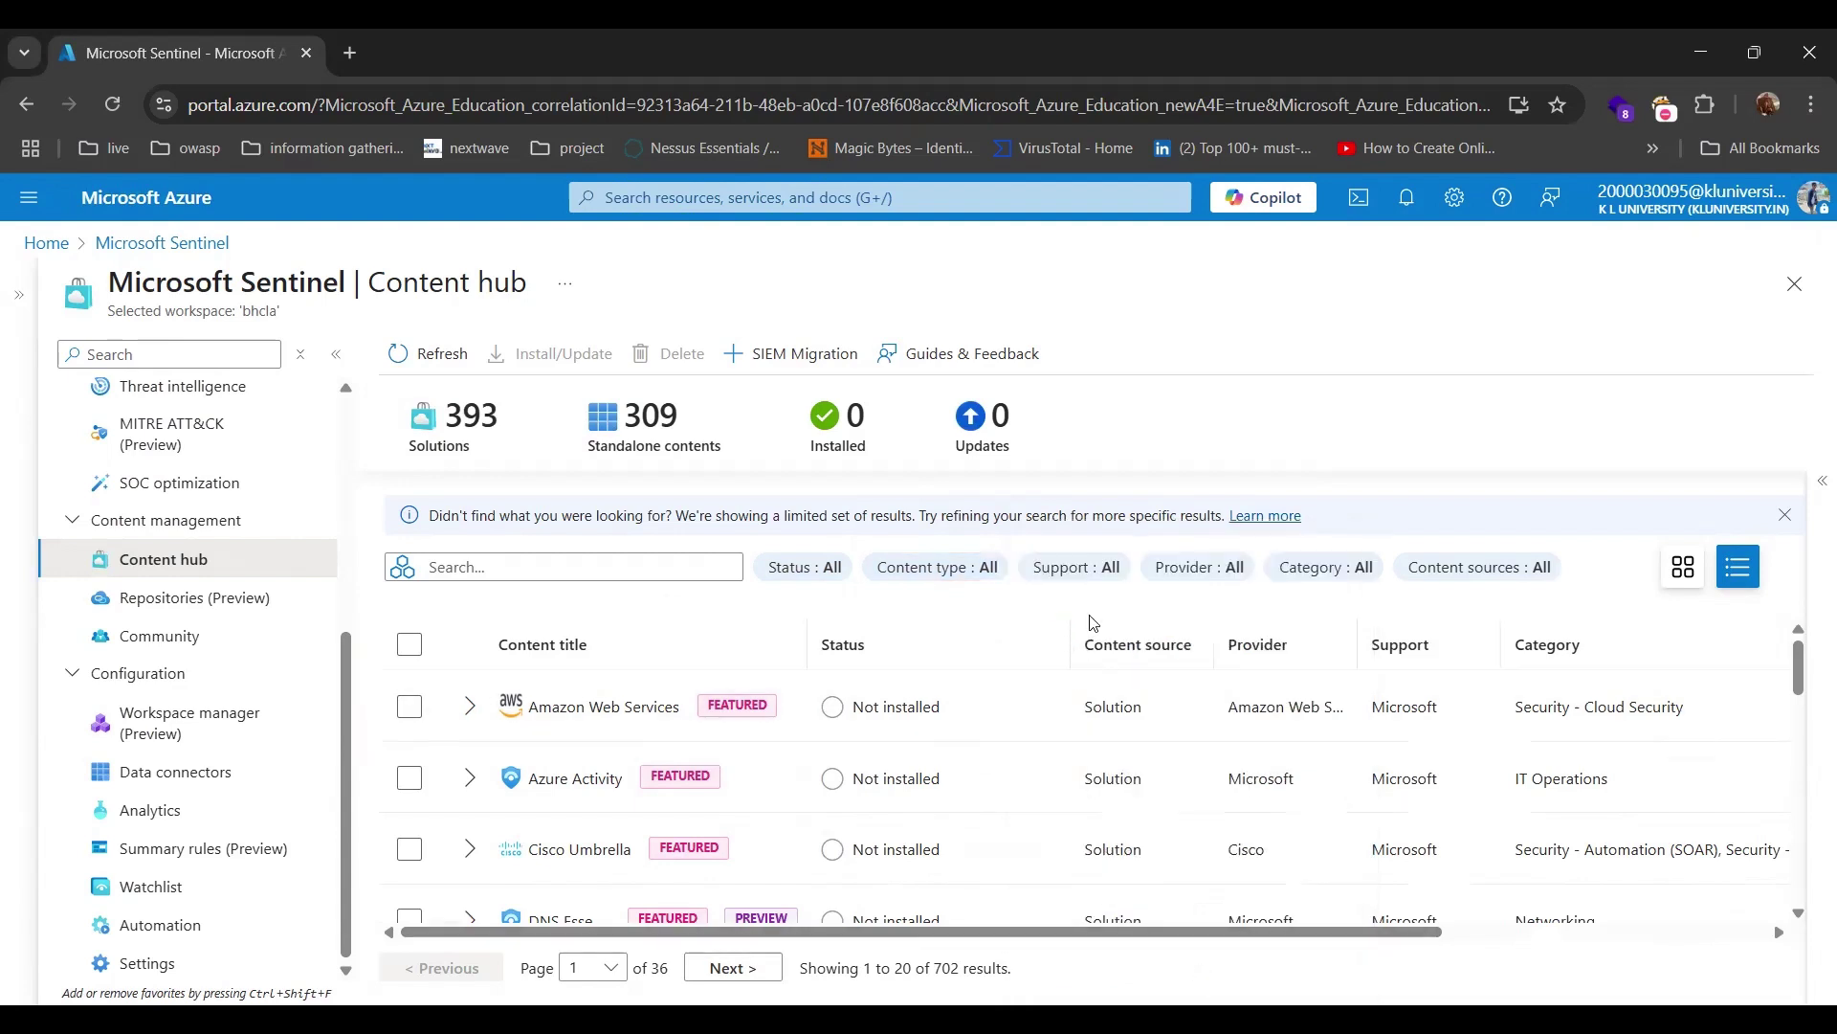
{"action": "left_click", "coordinate": [1101, 568]}
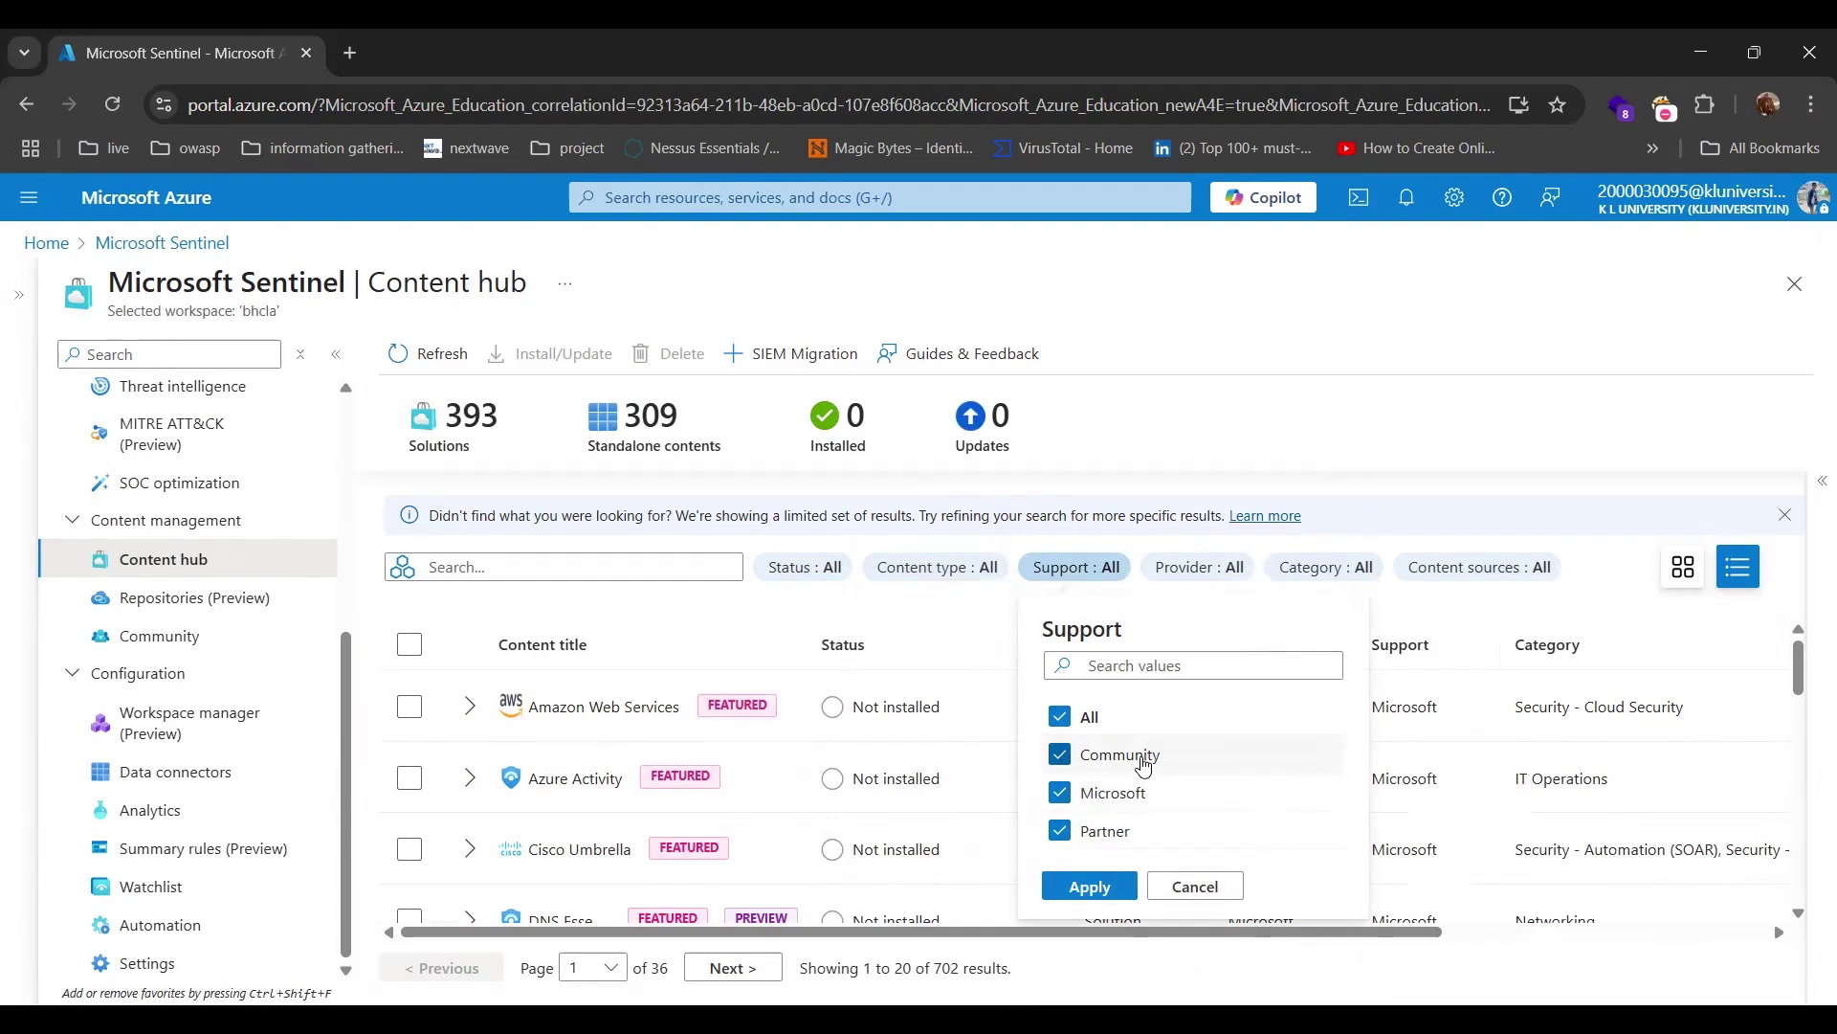
{"action": "left_click", "coordinate": [1183, 887]}
{"action": "left_click", "coordinate": [1187, 574]}
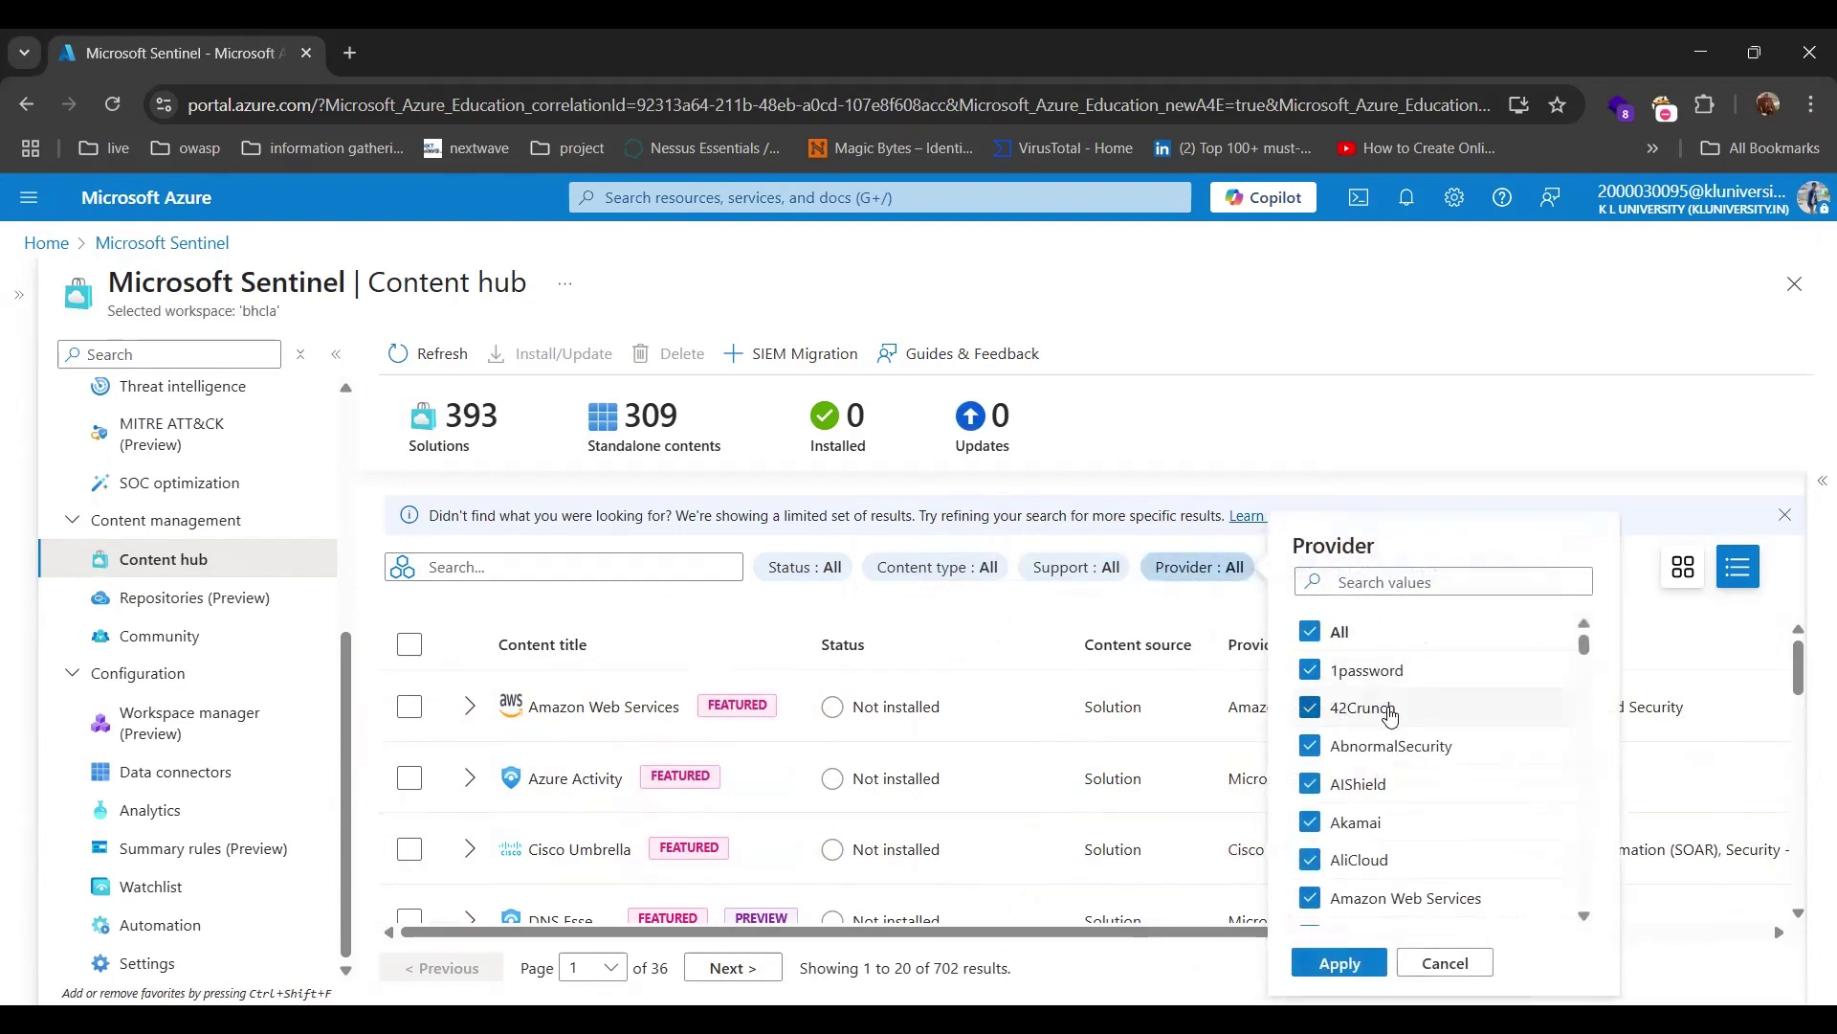
{"action": "scroll", "coordinate": [1390, 713], "scroll_direction": "down", "scroll_amount": 5}
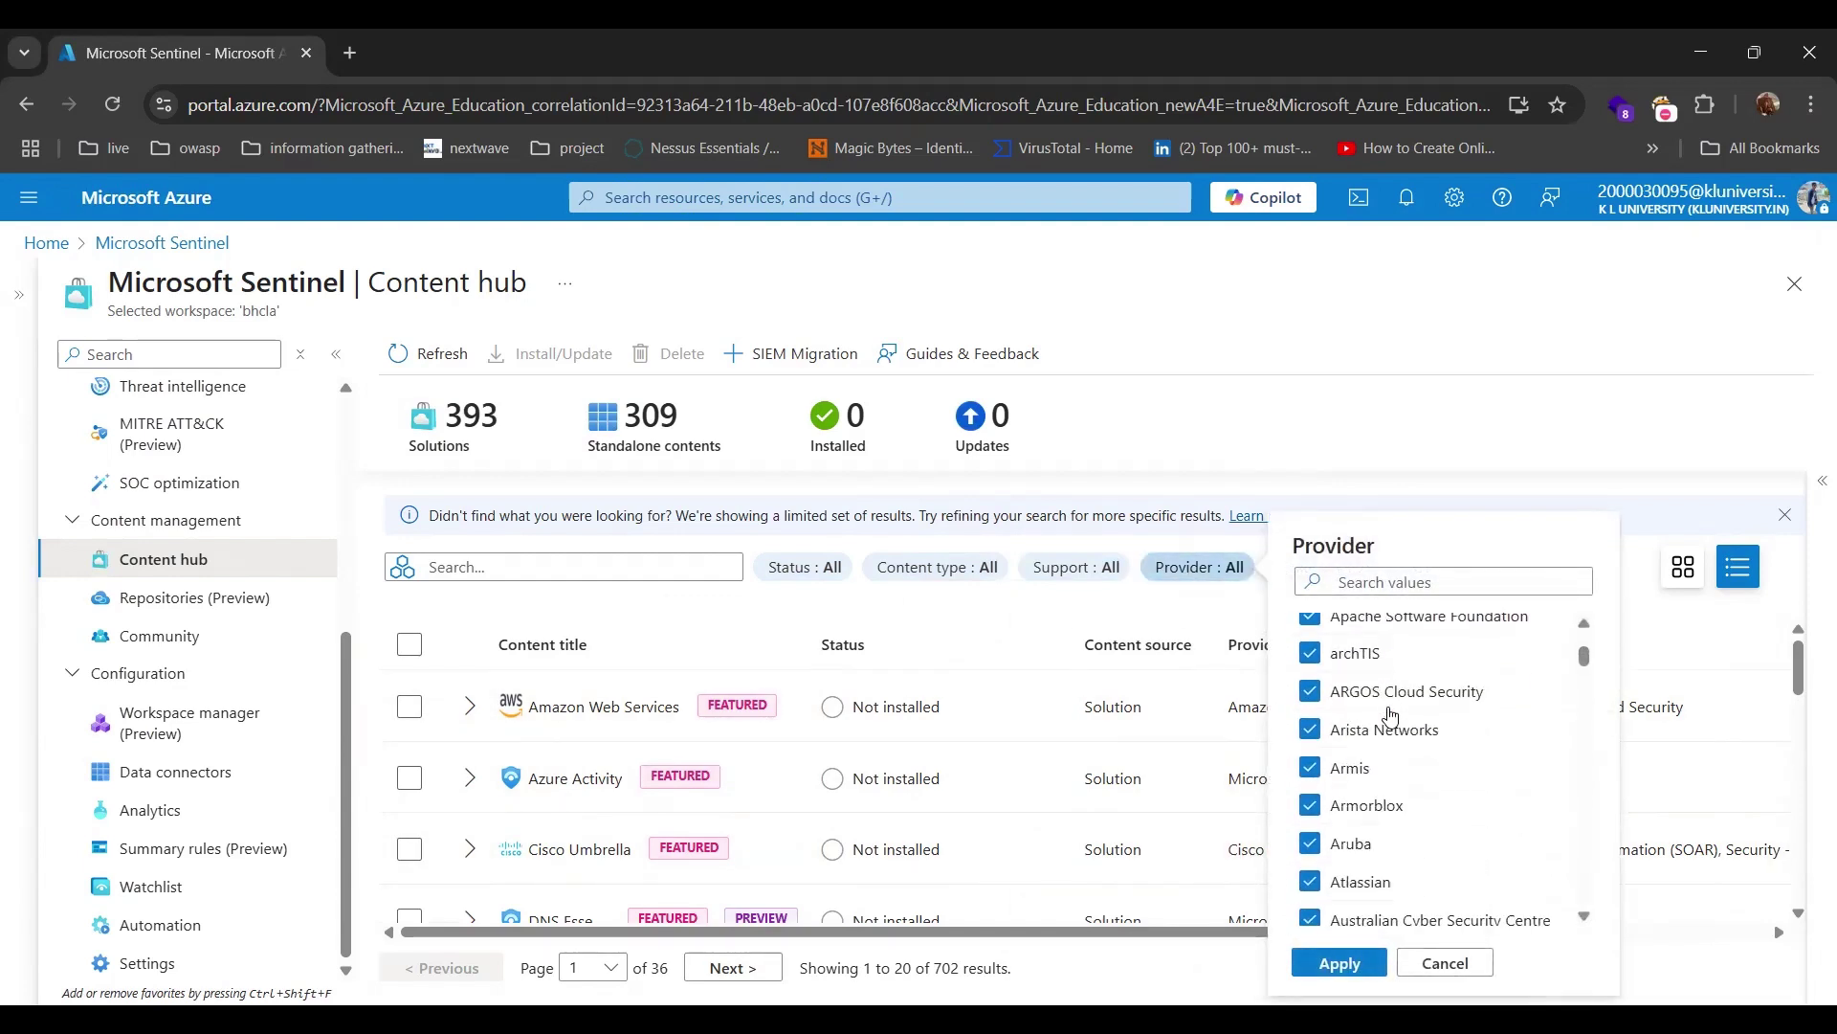
{"action": "scroll", "coordinate": [1391, 715], "scroll_direction": "down", "scroll_amount": 2}
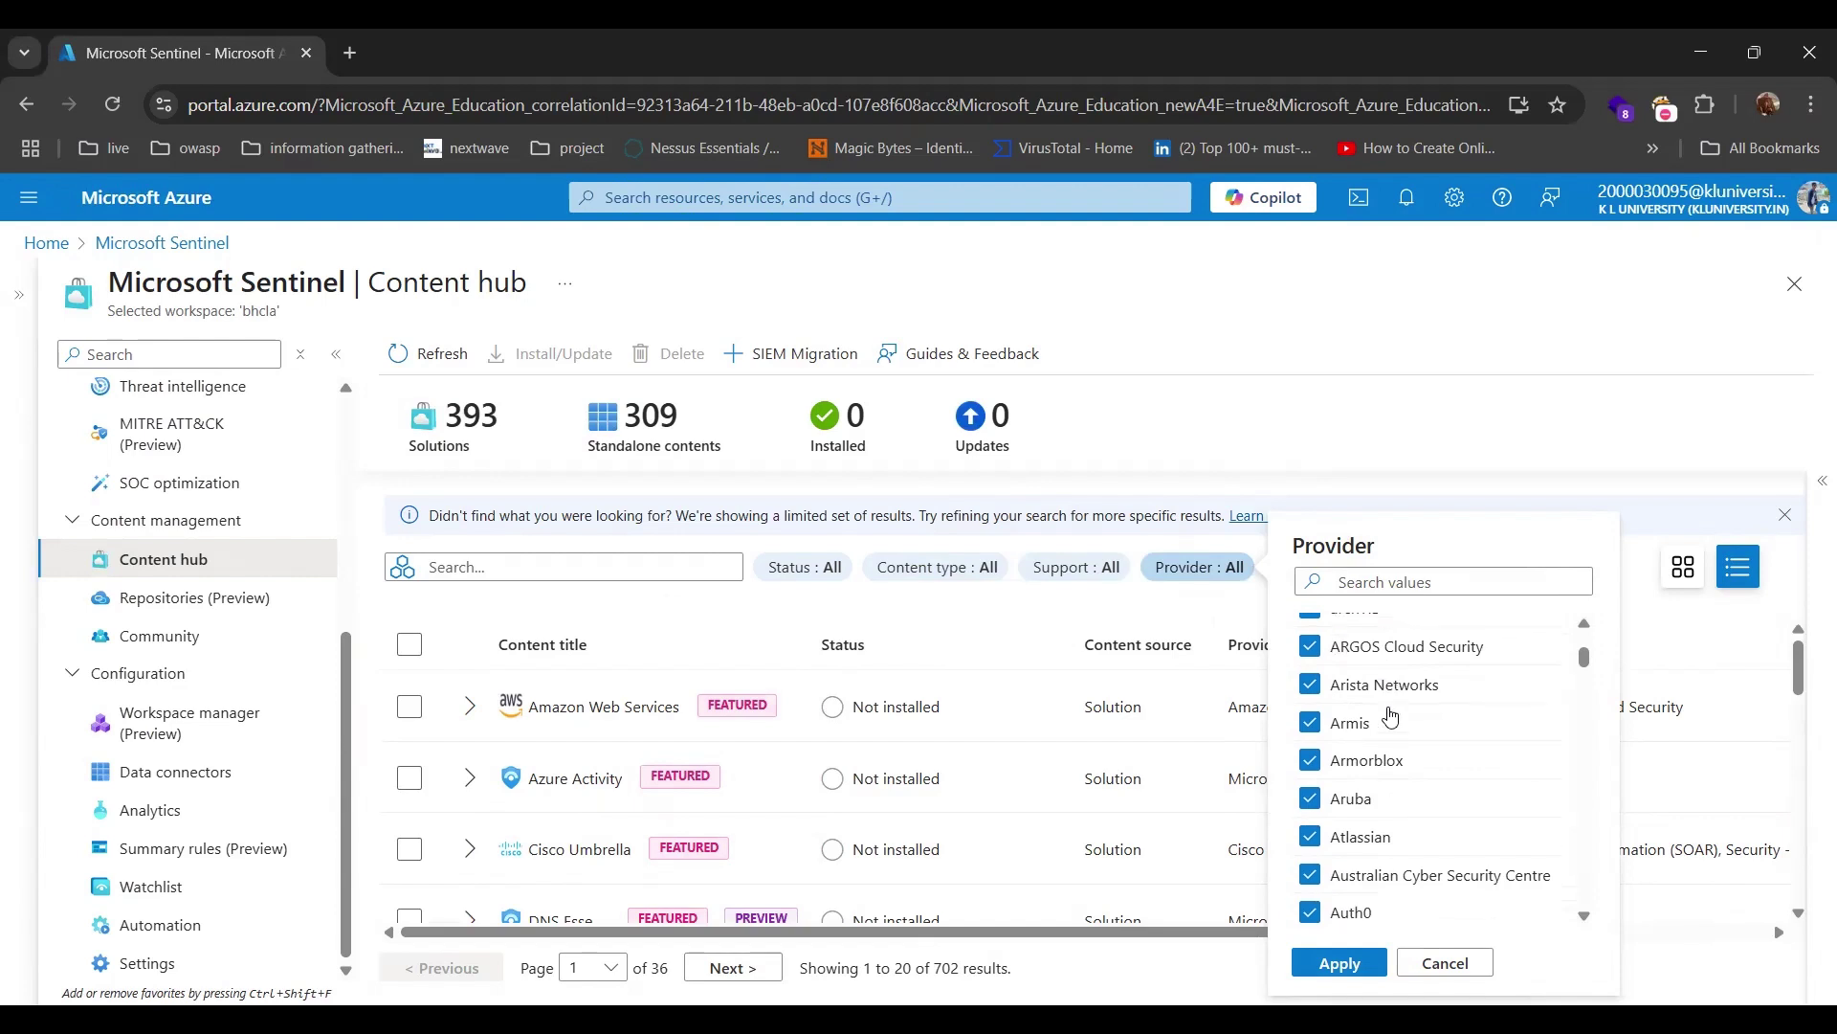
{"action": "scroll", "coordinate": [1391, 716], "scroll_direction": "down", "scroll_amount": 4}
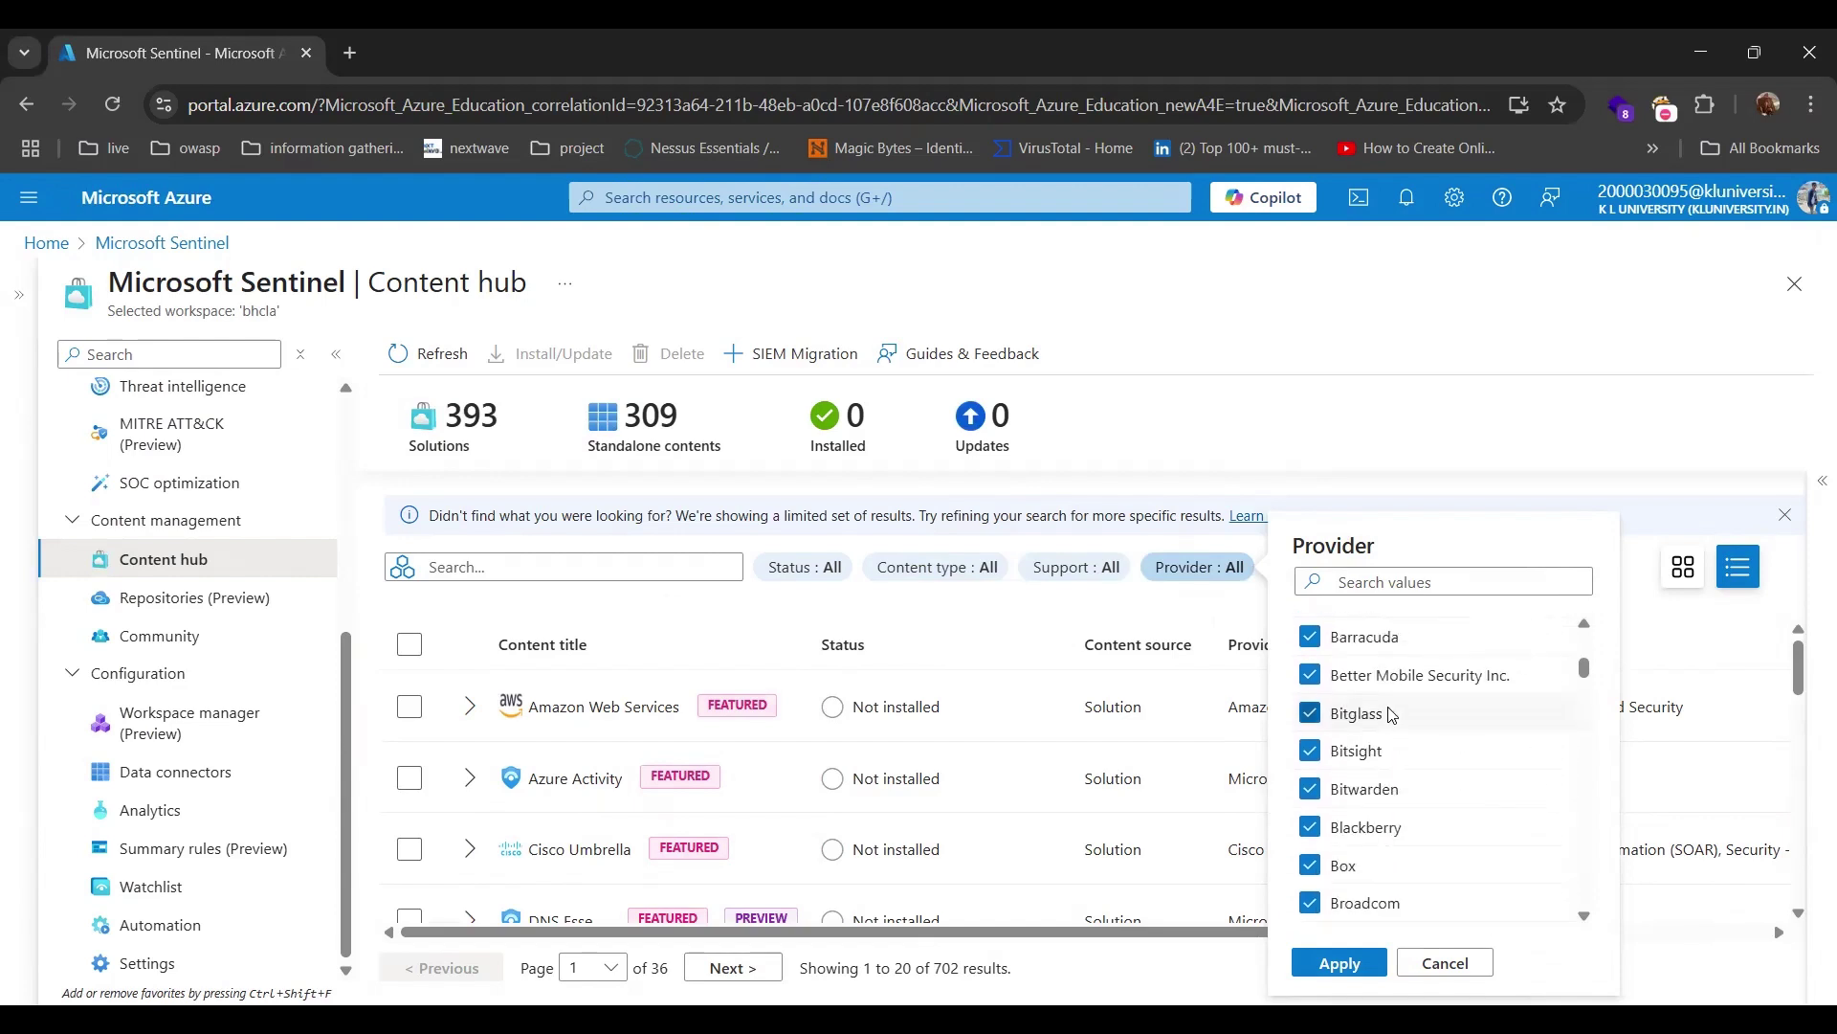
{"action": "scroll", "coordinate": [1390, 716], "scroll_direction": "down", "scroll_amount": 2}
{"action": "scroll", "coordinate": [1390, 716], "scroll_direction": "down", "scroll_amount": 2}
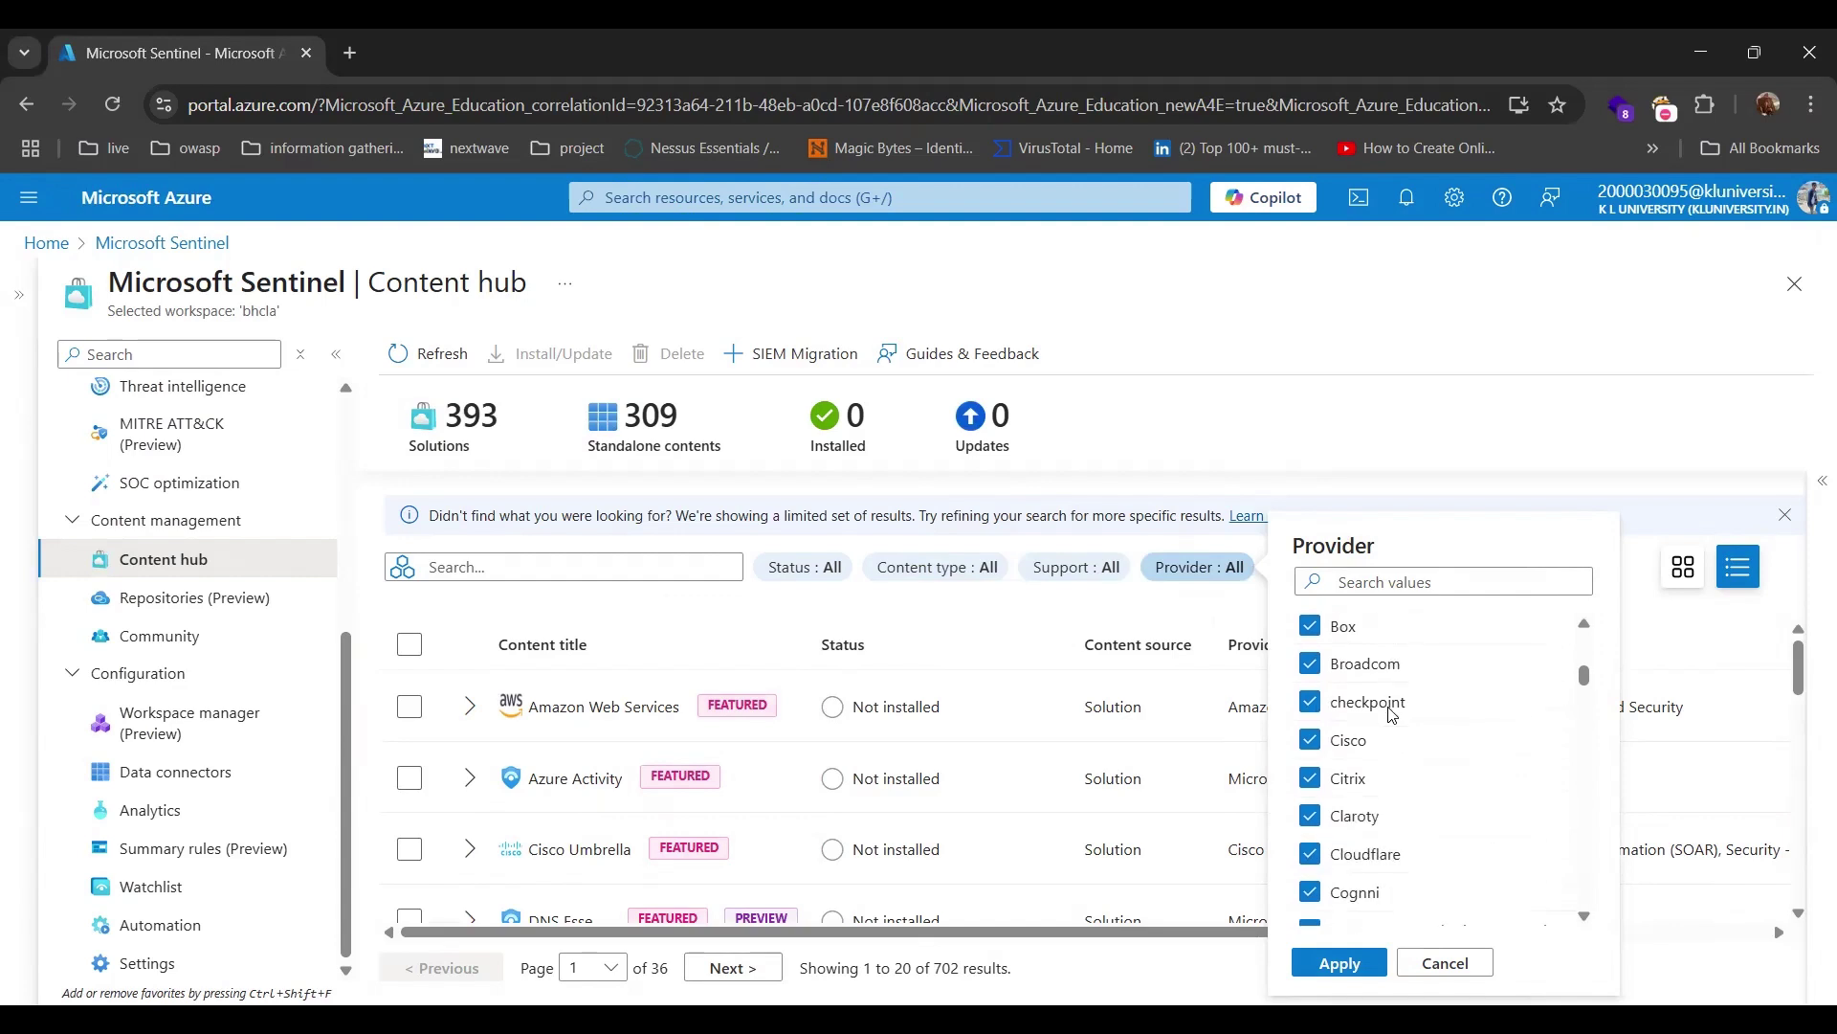
{"action": "scroll", "coordinate": [1390, 716], "scroll_direction": "down", "scroll_amount": 2}
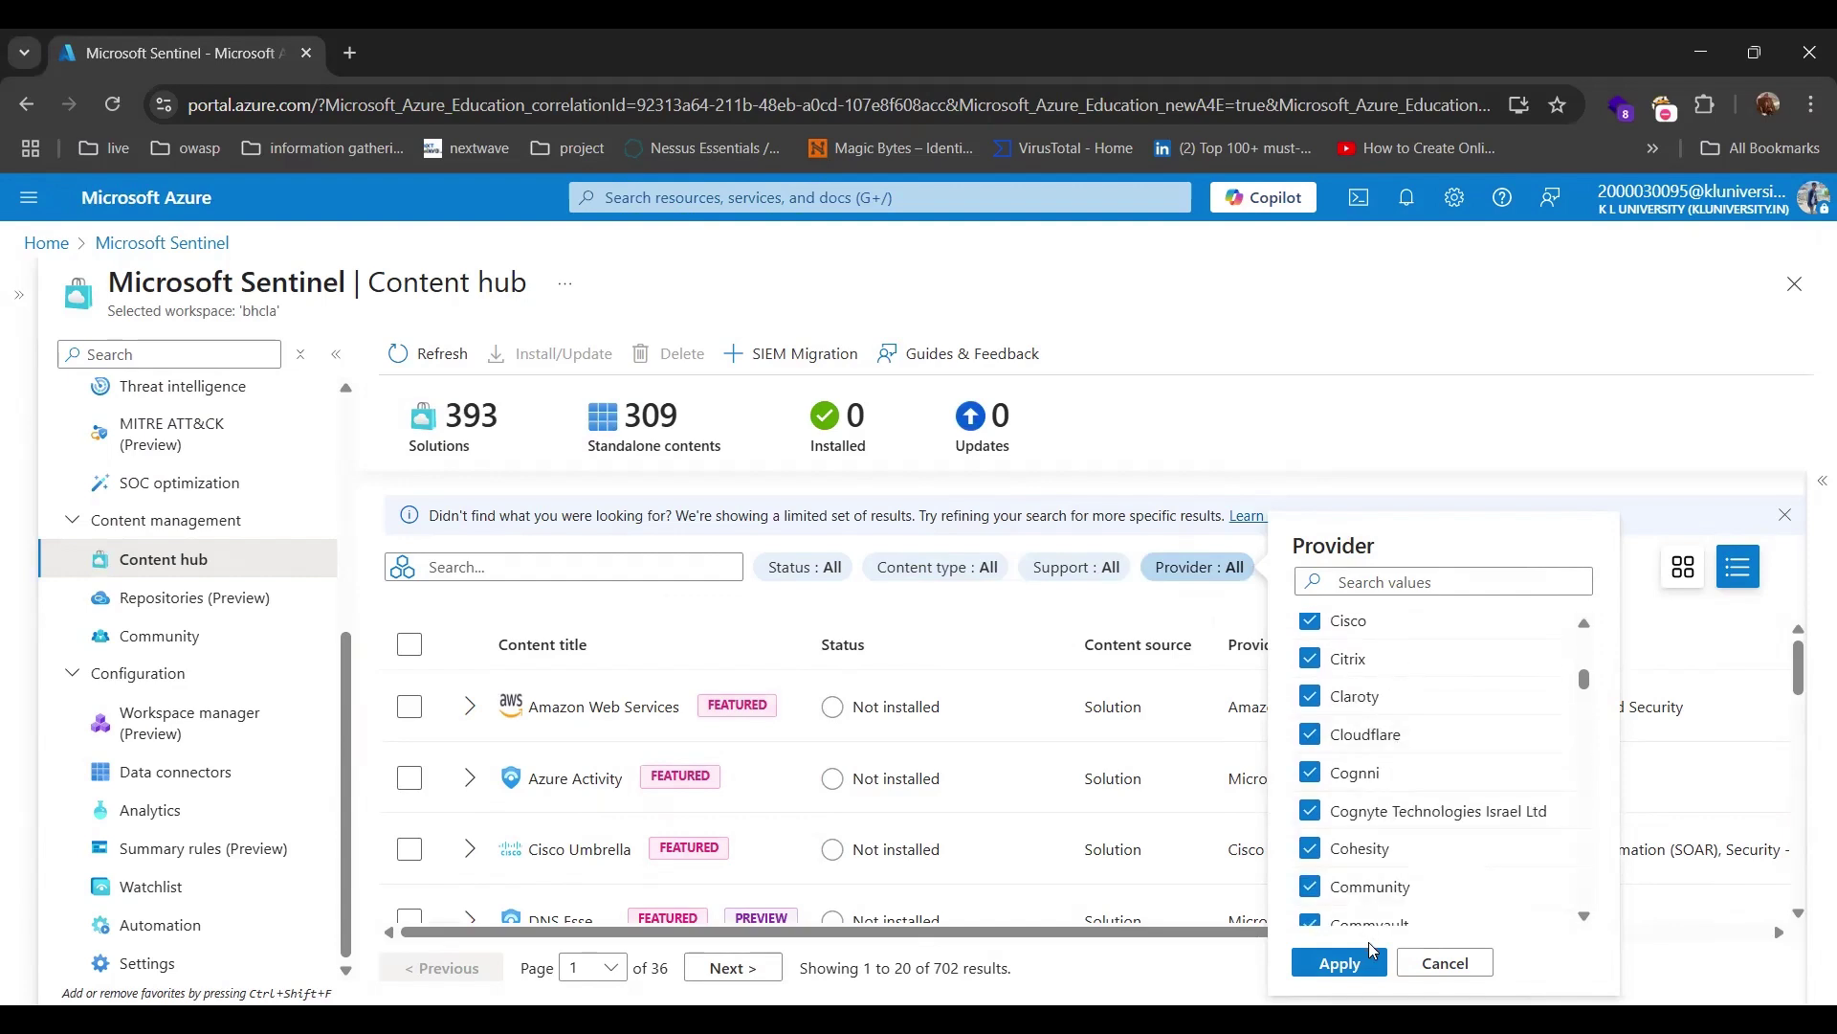
{"action": "left_click", "coordinate": [1443, 964]}
{"action": "left_click", "coordinate": [1321, 572]}
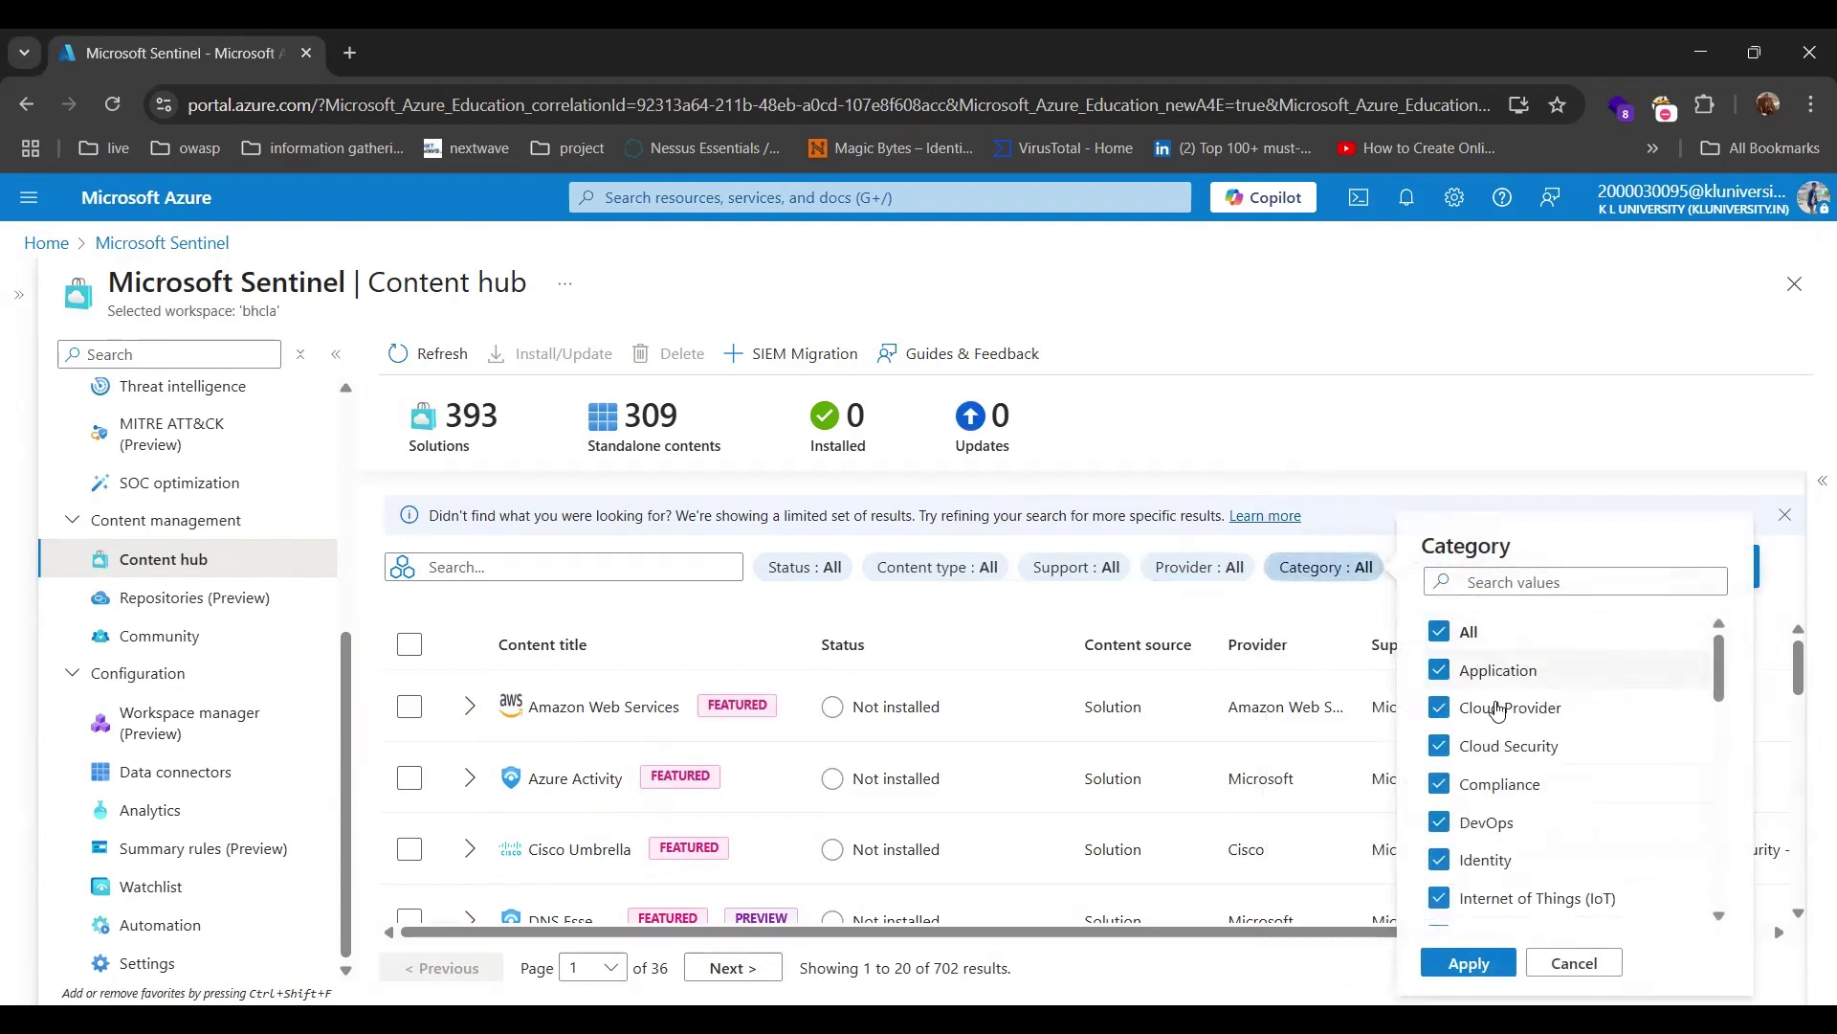
{"action": "scroll", "coordinate": [1497, 709], "scroll_direction": "down", "scroll_amount": 3}
{"action": "scroll", "coordinate": [1498, 709], "scroll_direction": "down", "scroll_amount": 2}
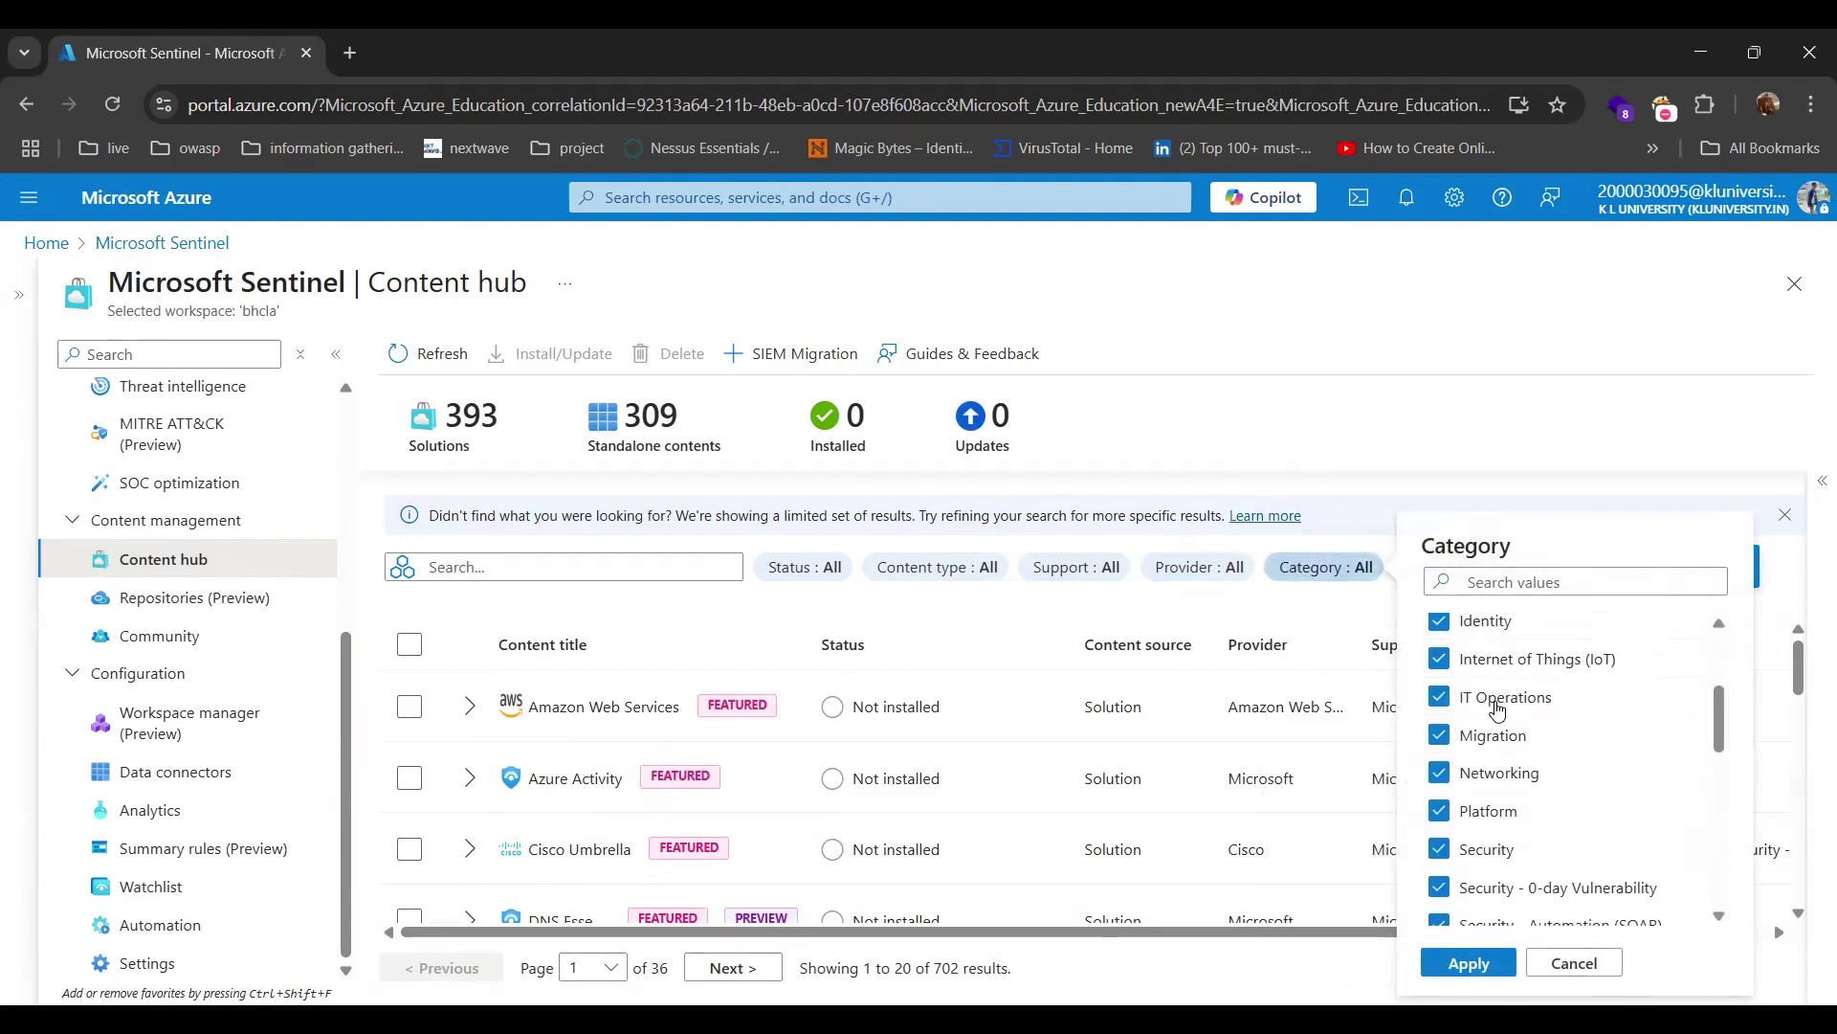
{"action": "scroll", "coordinate": [1498, 709], "scroll_direction": "up", "scroll_amount": 5}
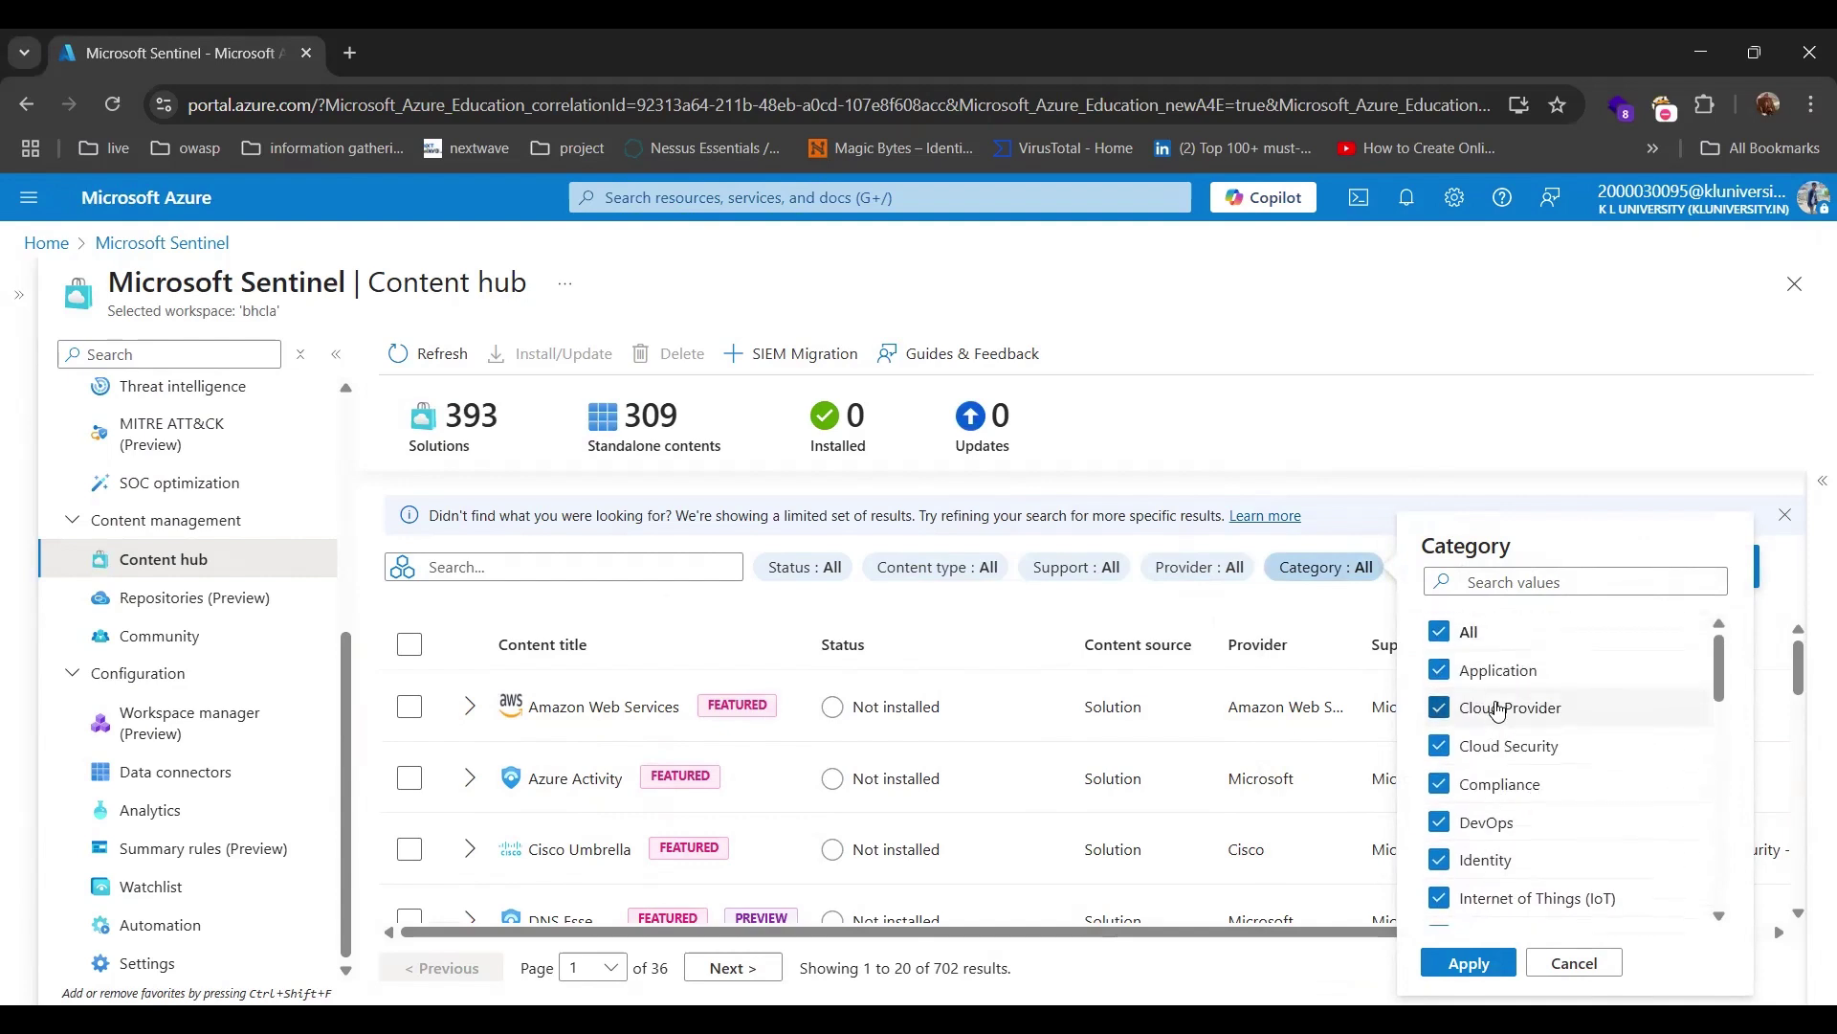
{"action": "left_click", "coordinate": [1359, 632]}
{"action": "left_click", "coordinate": [1486, 579]}
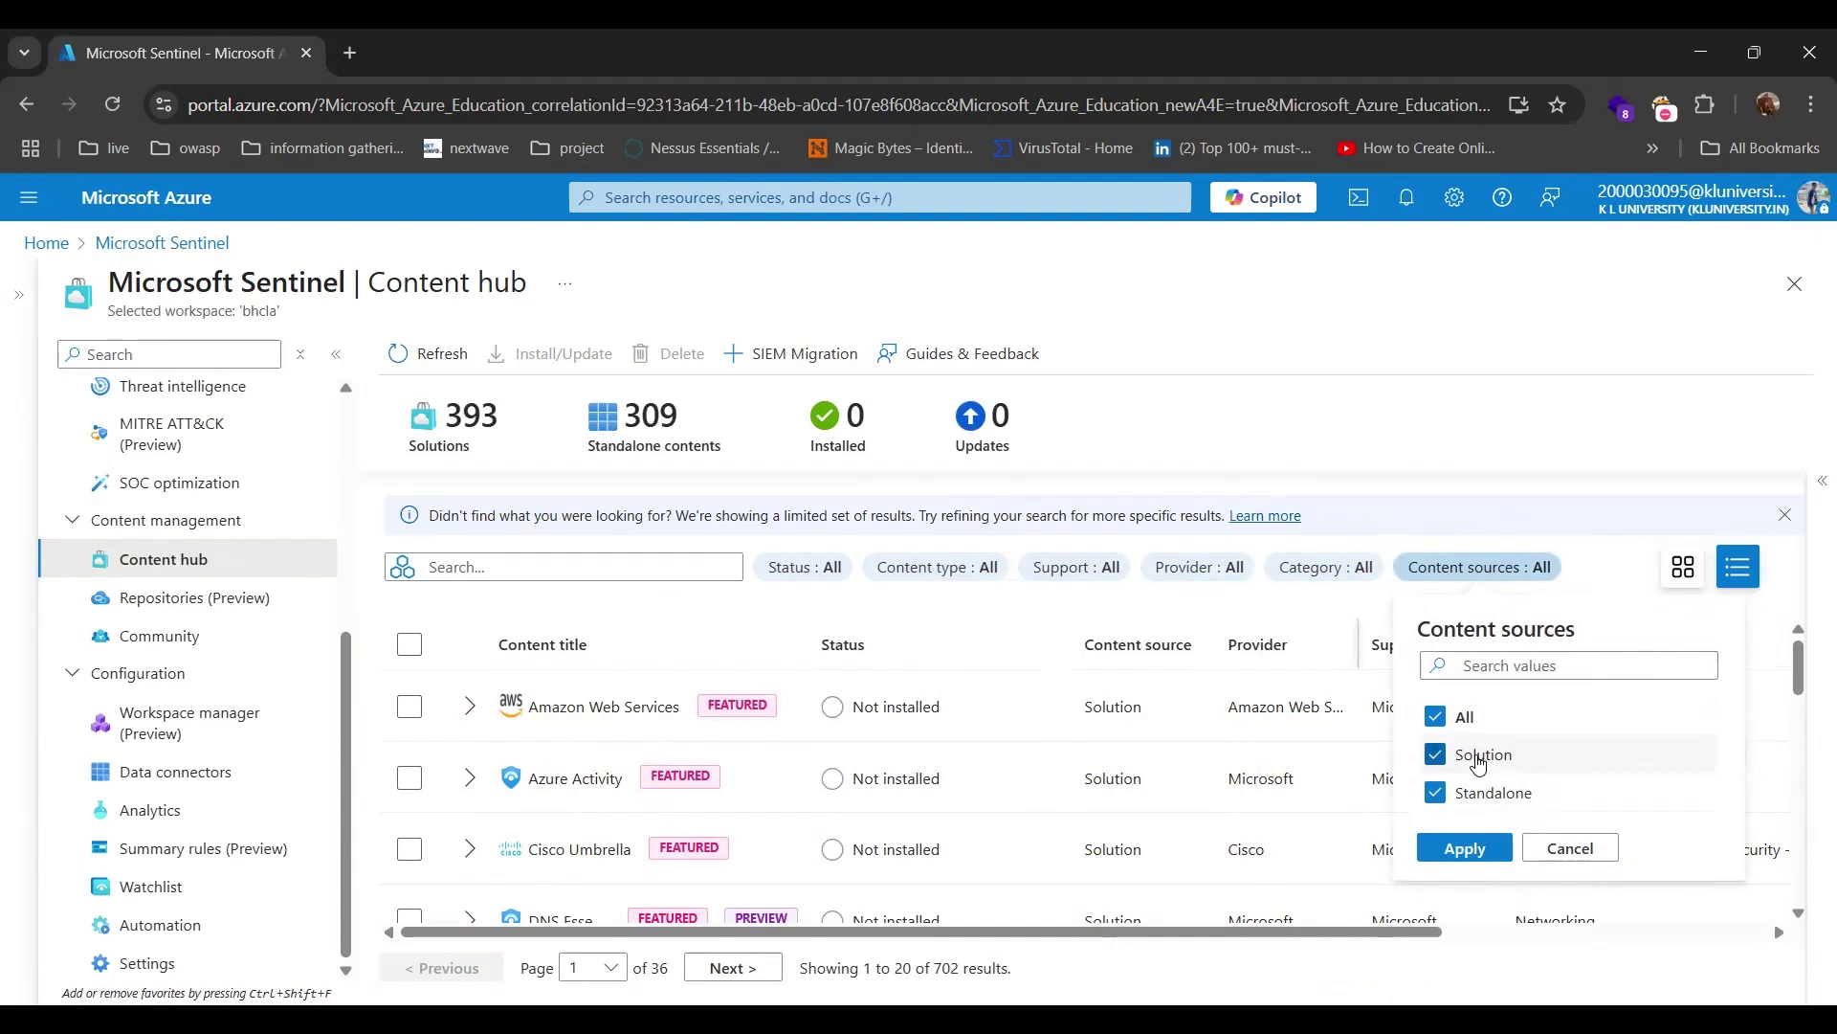
{"action": "left_click", "coordinate": [1570, 848]}
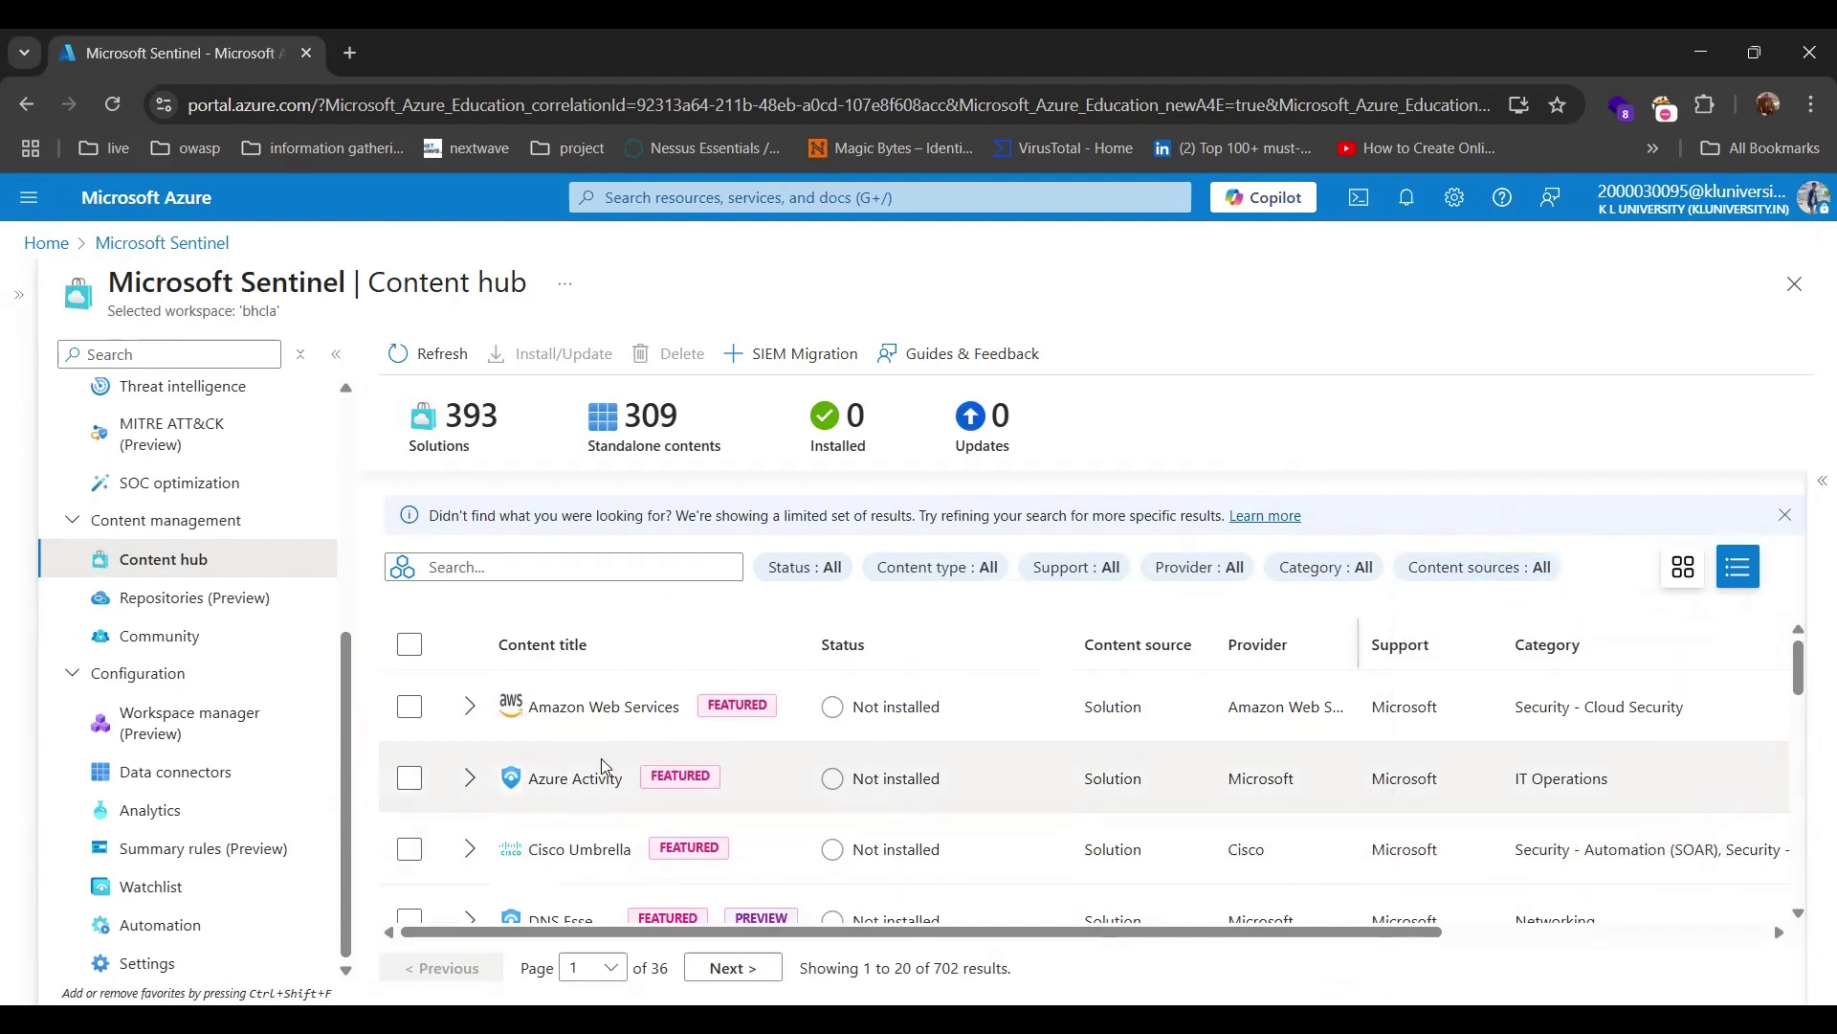
Search the Content hub for 'threat intelligence' and select the featured Threat Intelligence solution row.
{"action": "left_click", "coordinate": [512, 572]}
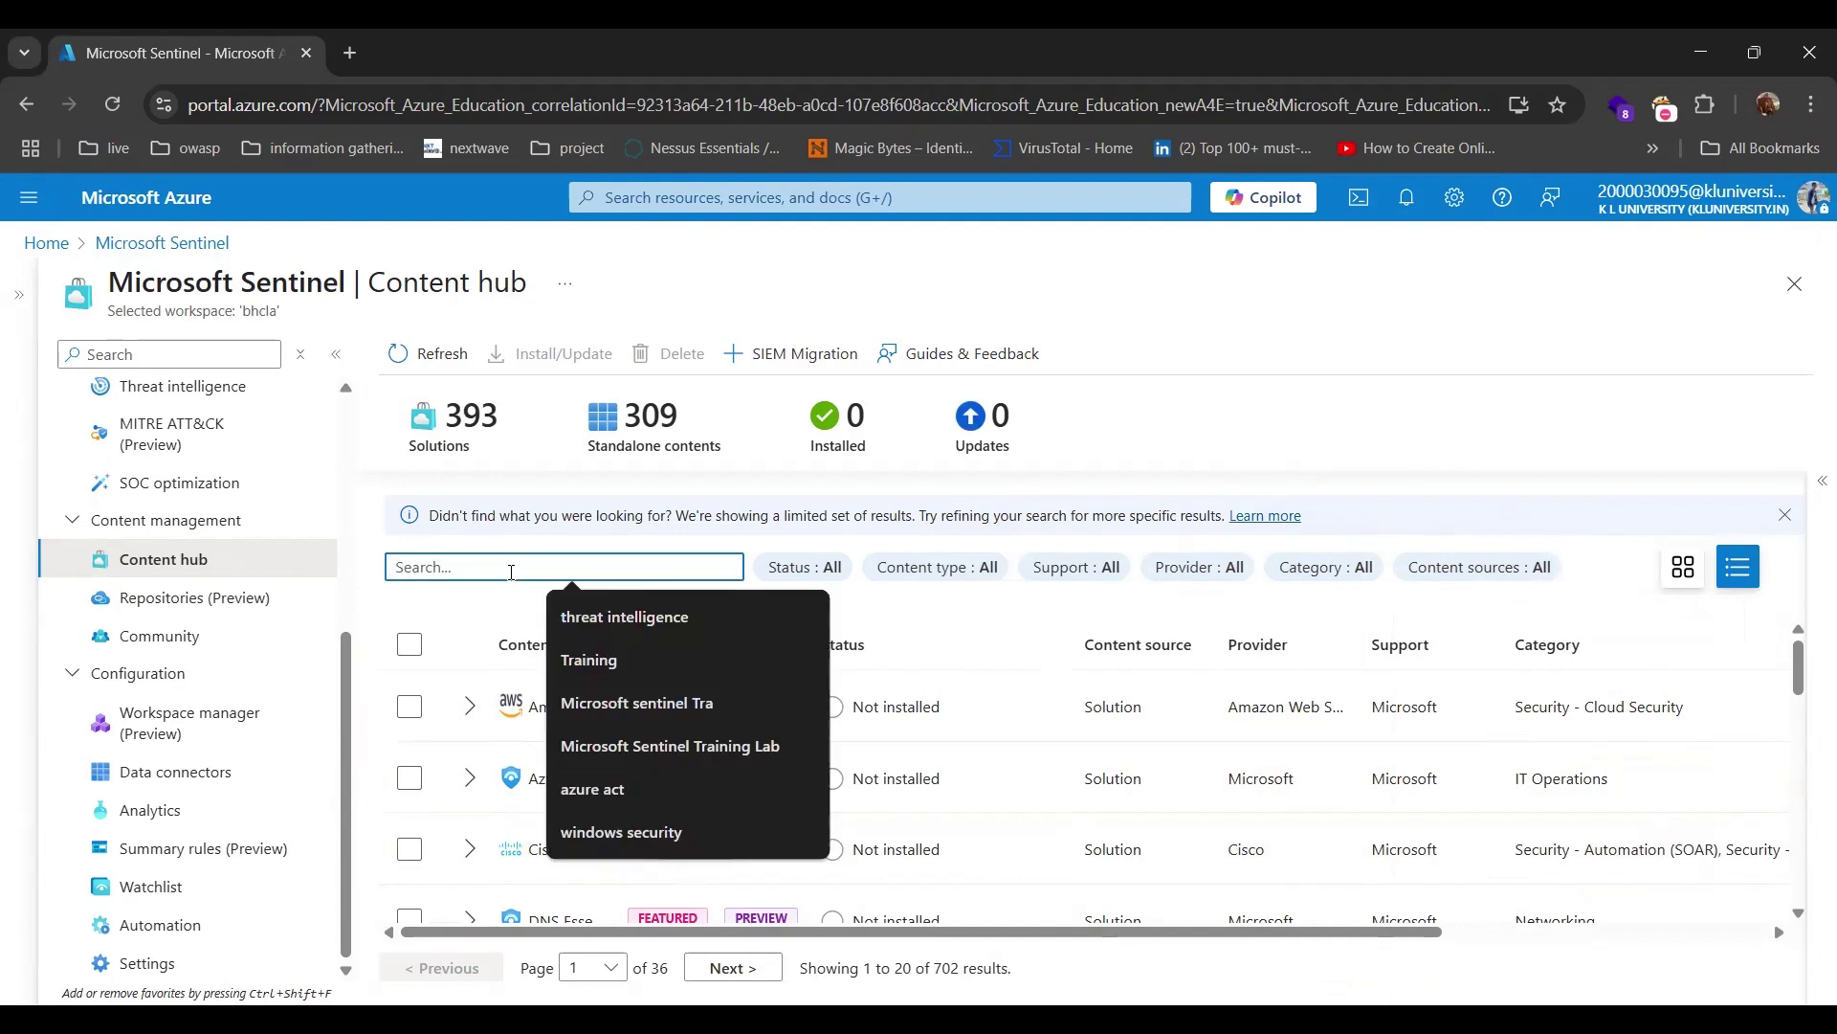
{"action": "left_click", "coordinate": [613, 619]}
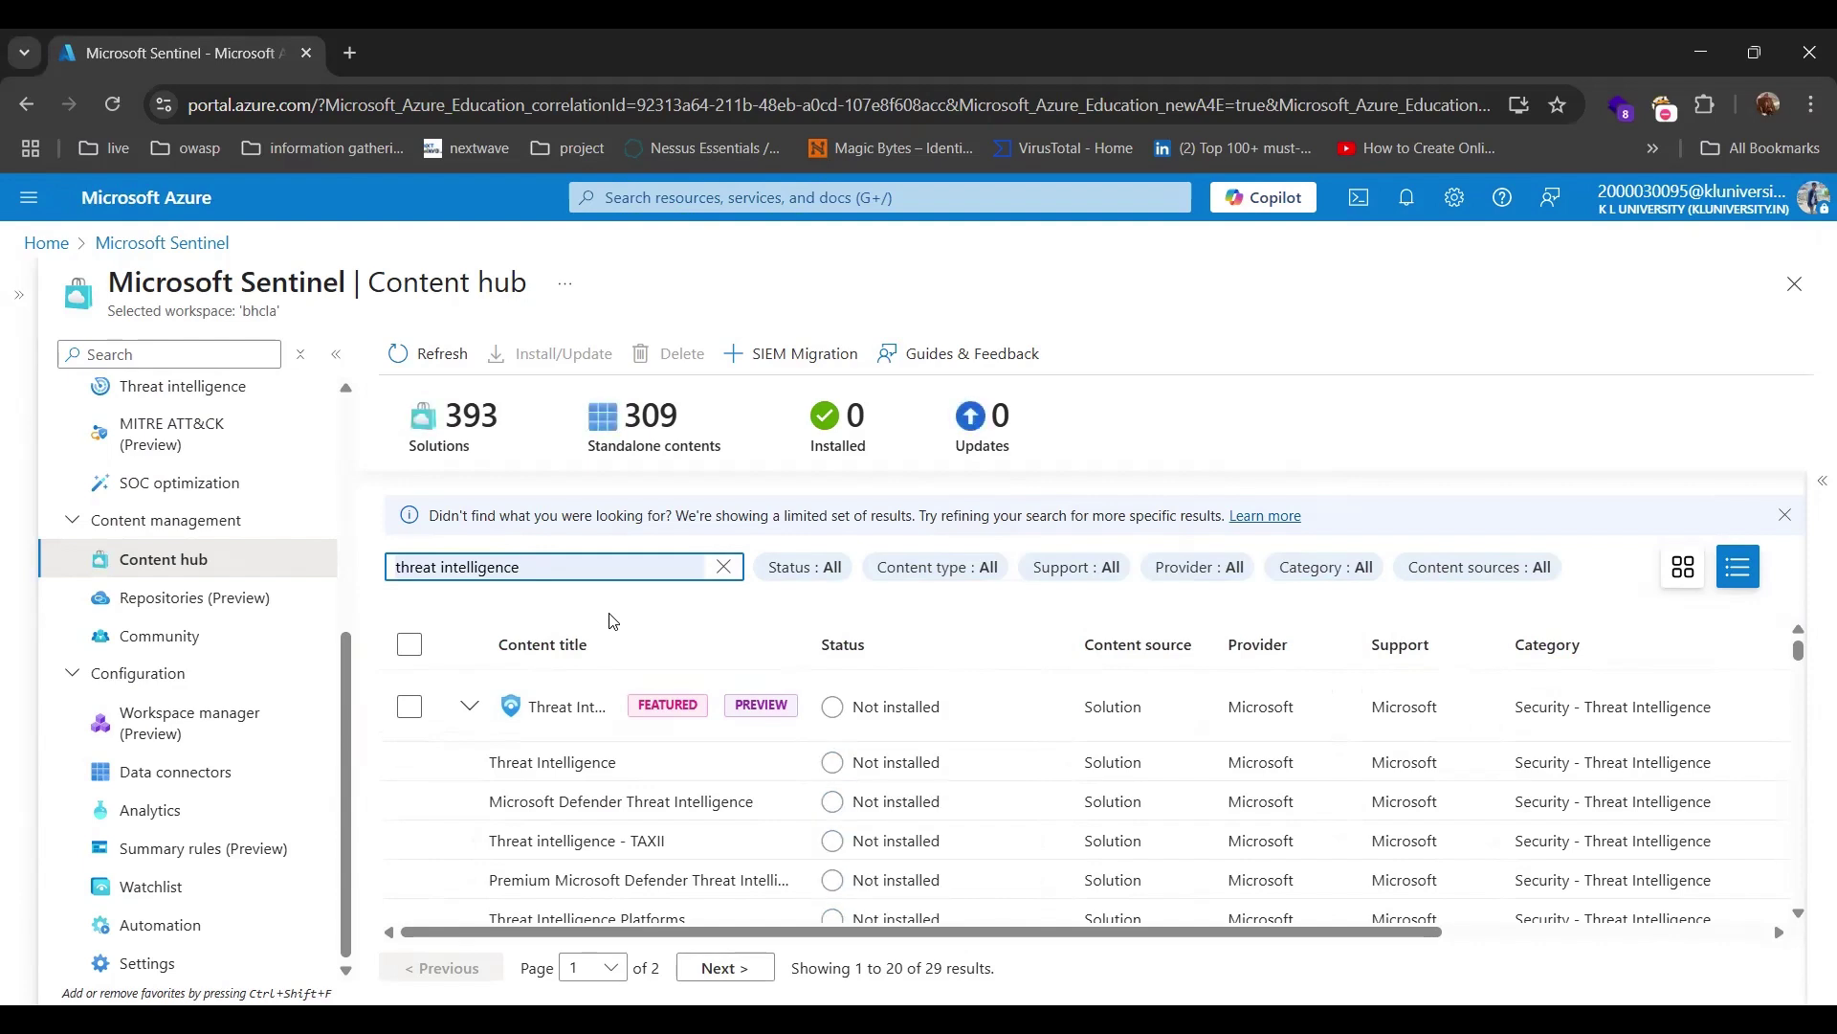
{"action": "left_click", "coordinate": [538, 762]}
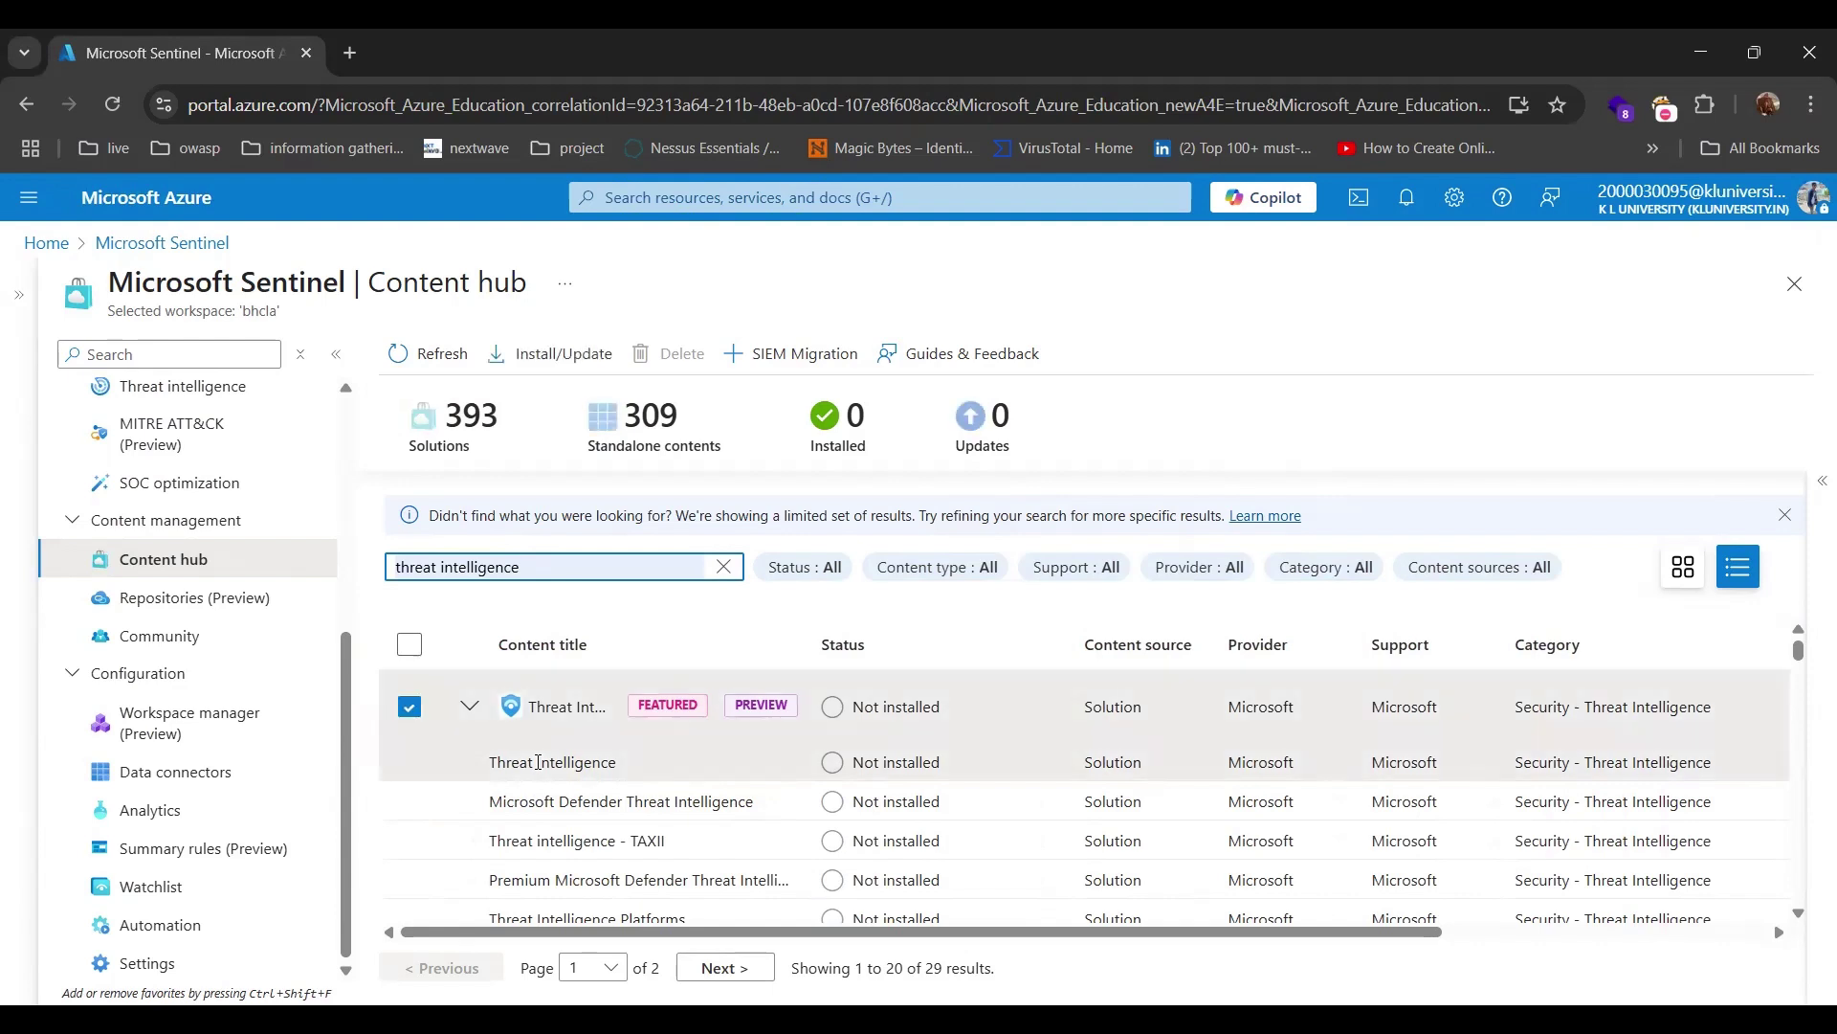
{"action": "left_click", "coordinate": [541, 769]}
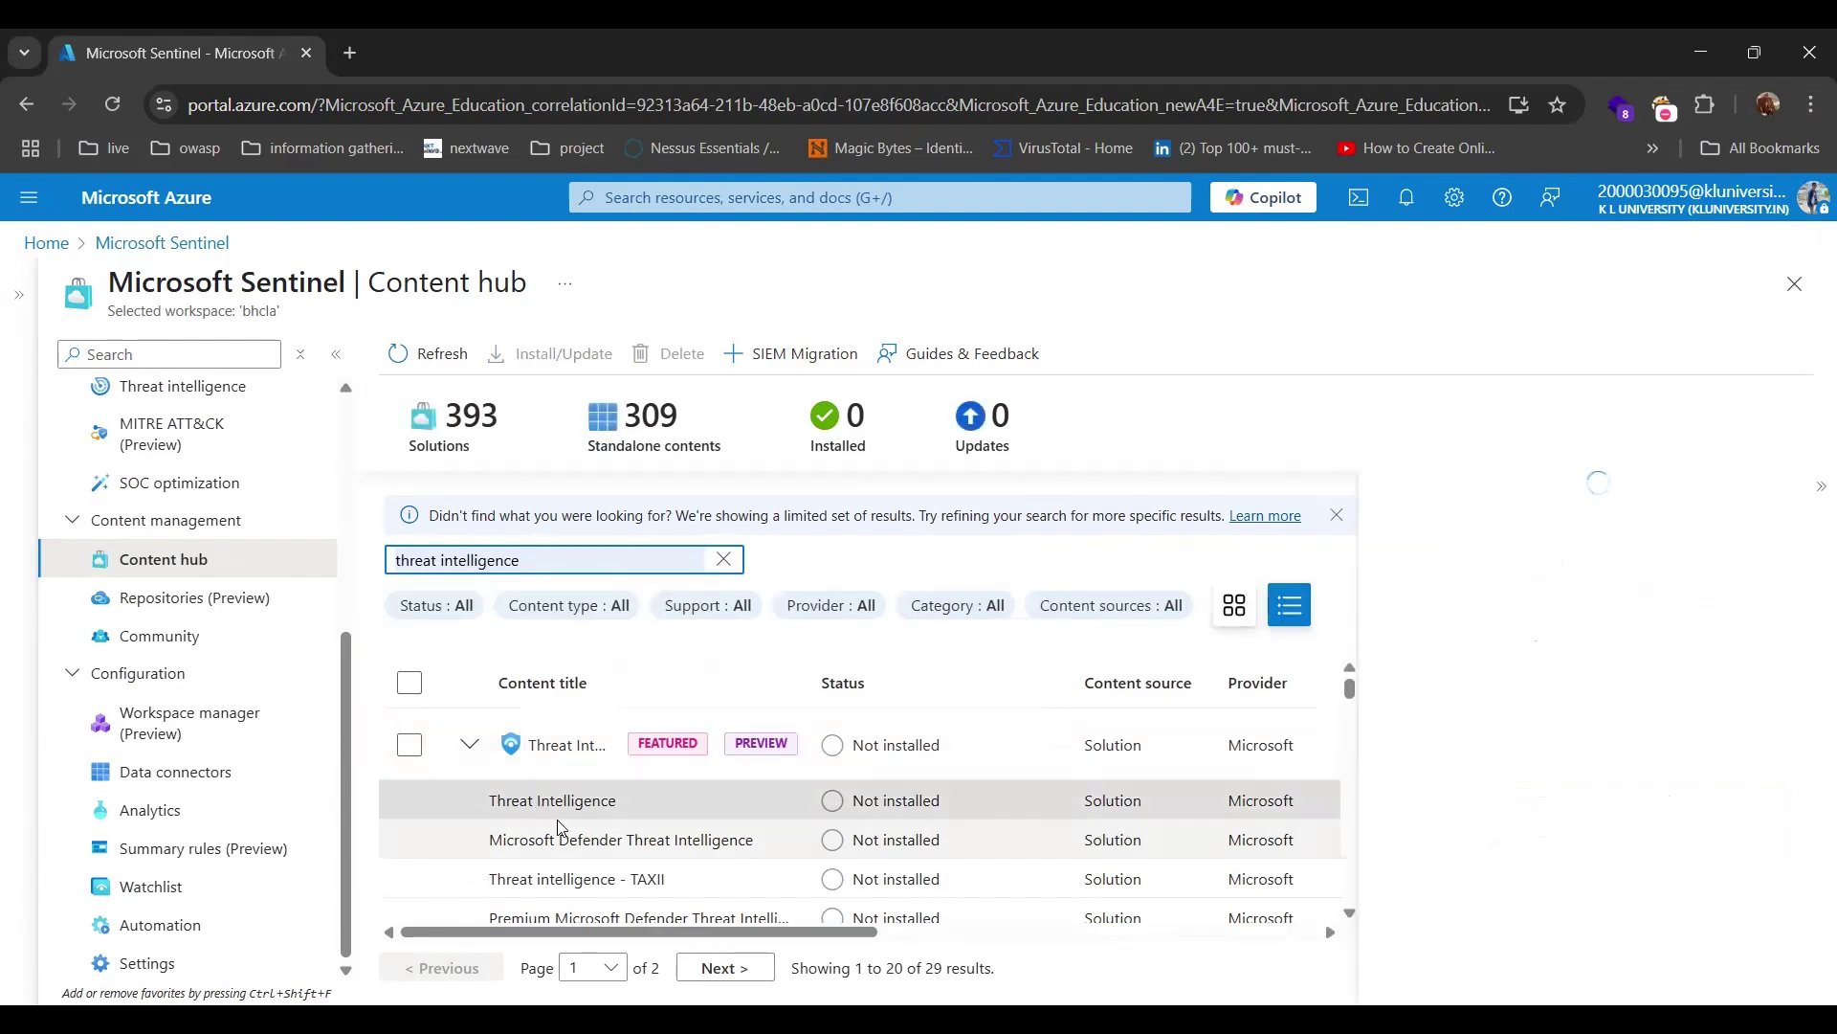
{"action": "scroll", "coordinate": [562, 828], "scroll_direction": "down", "scroll_amount": 4}
{"action": "scroll", "coordinate": [590, 857], "scroll_direction": "up", "scroll_amount": 2}
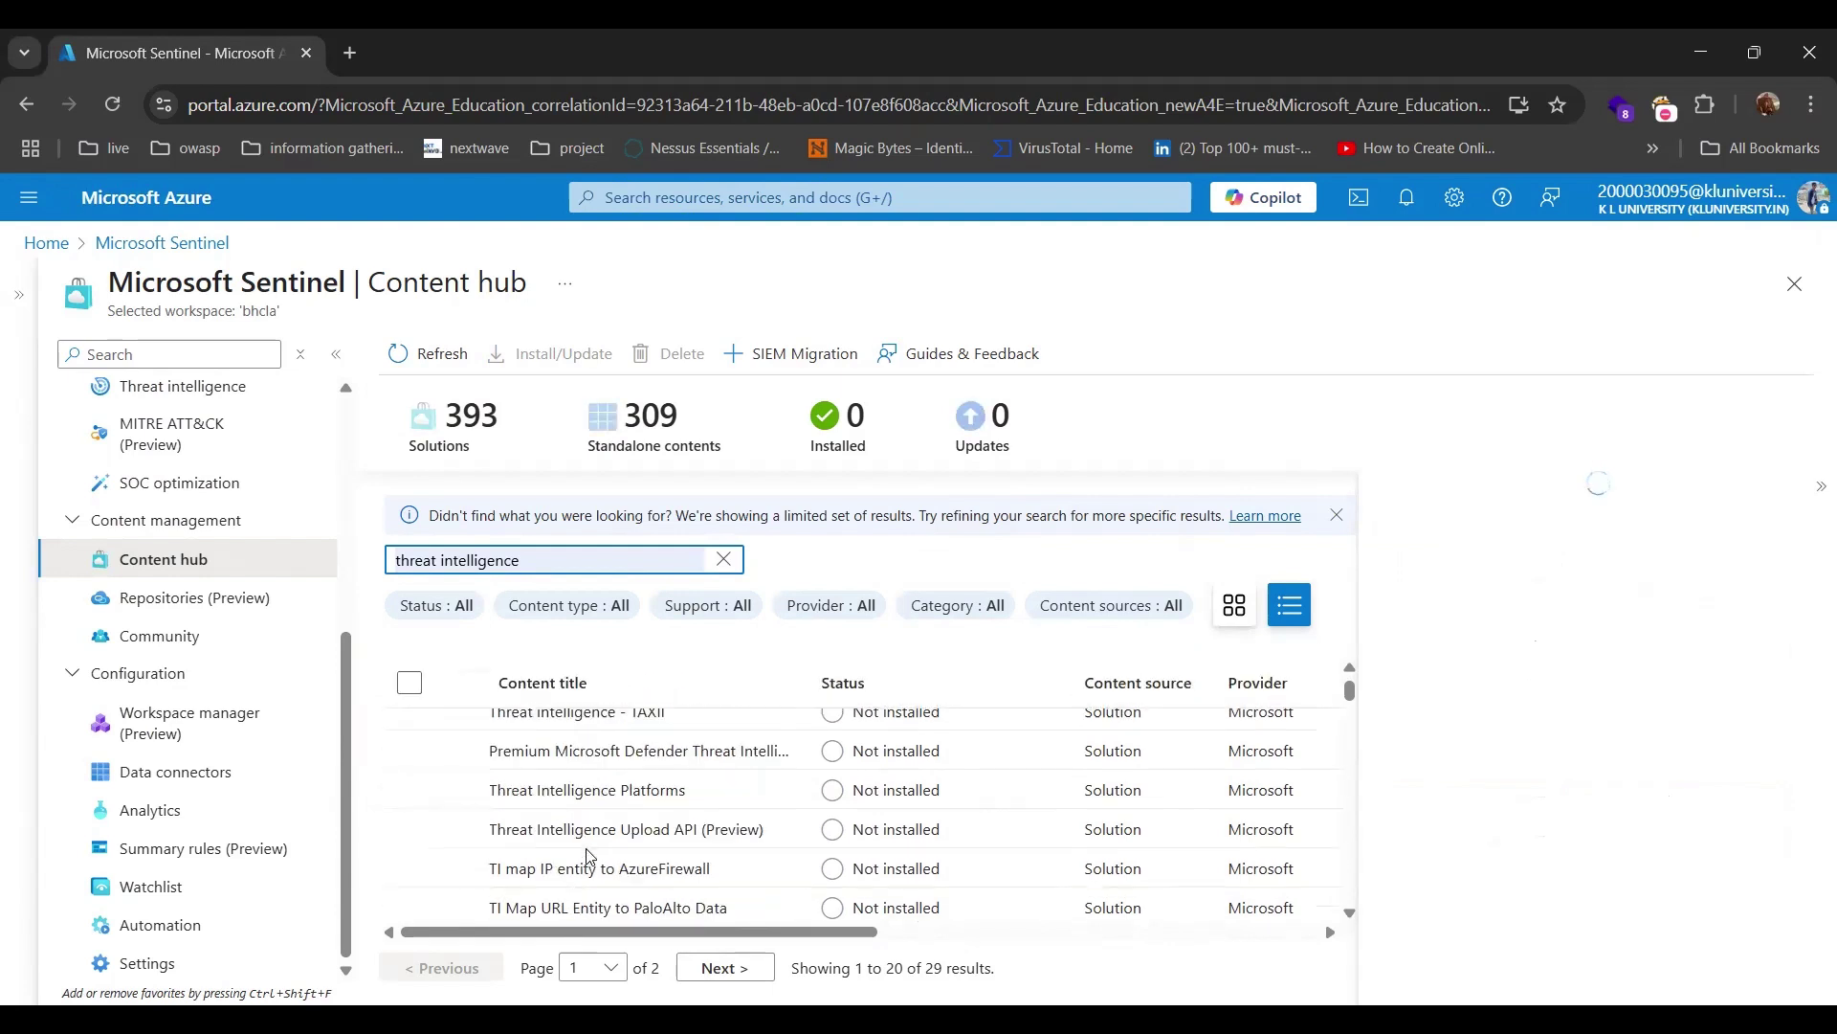
{"action": "scroll", "coordinate": [588, 855], "scroll_direction": "up", "scroll_amount": 4}
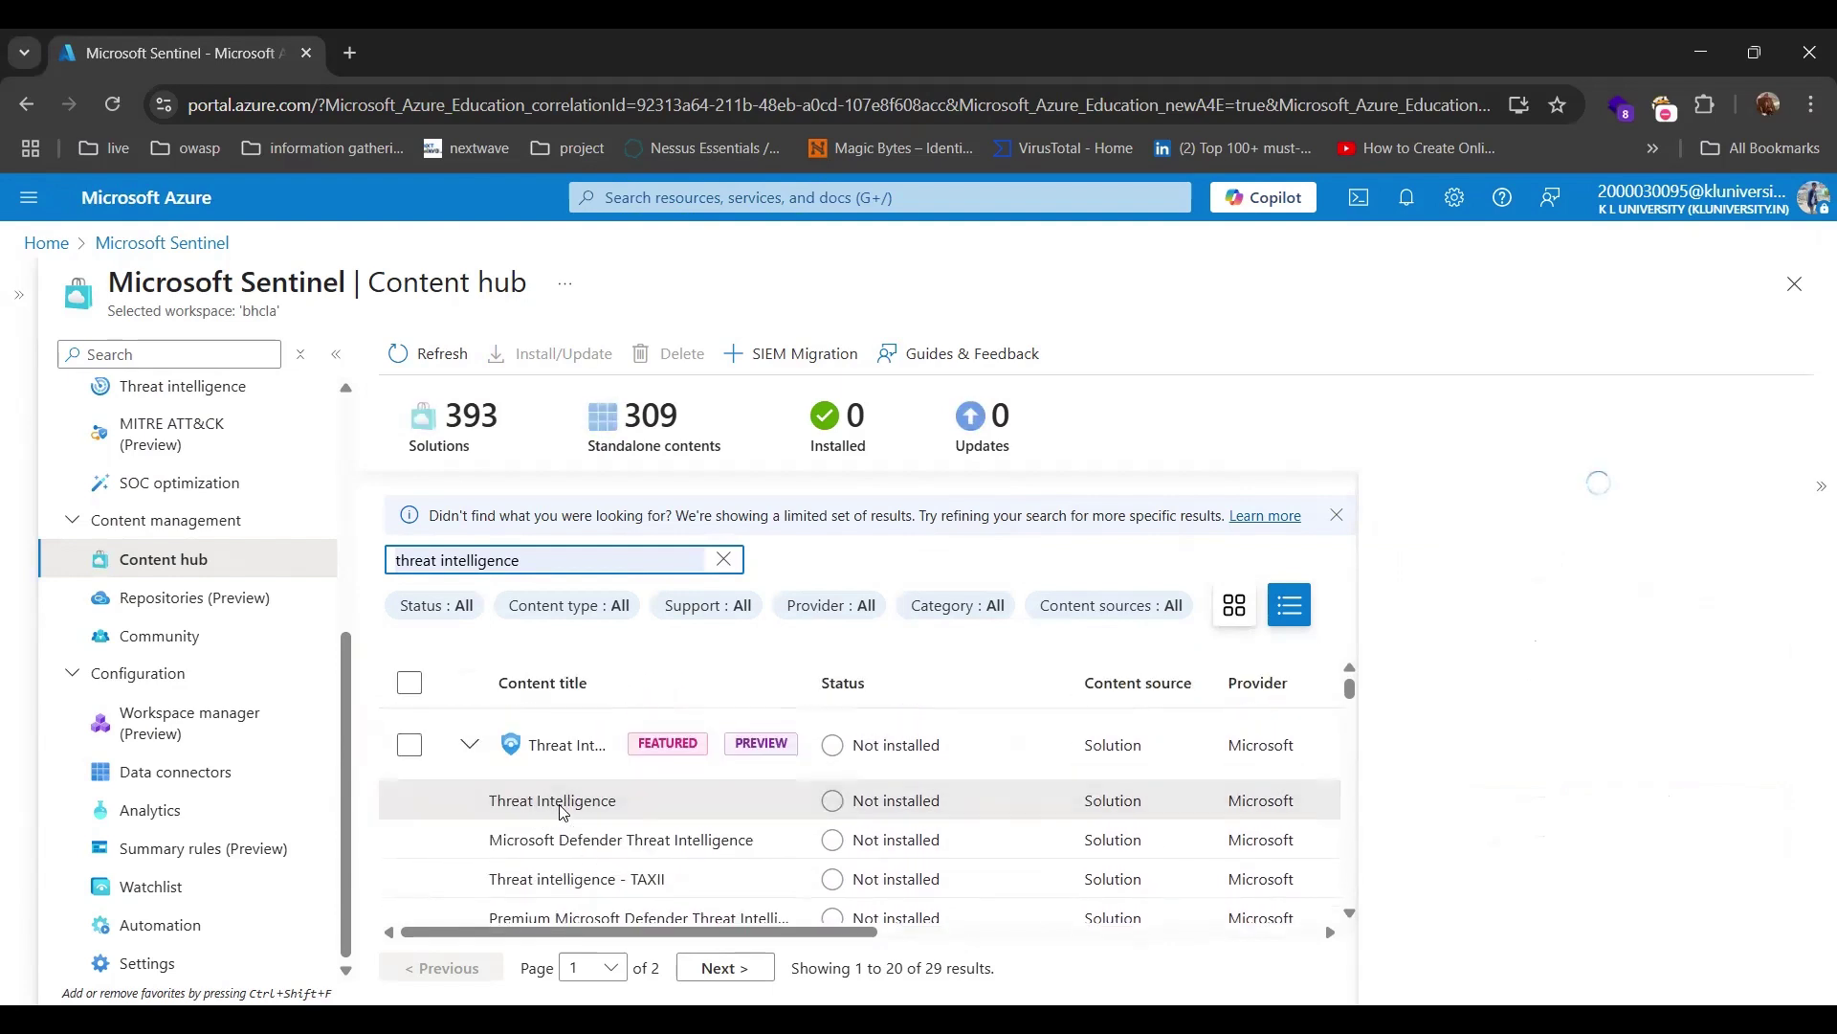
{"action": "scroll", "coordinate": [751, 811], "scroll_direction": "down", "scroll_amount": 4}
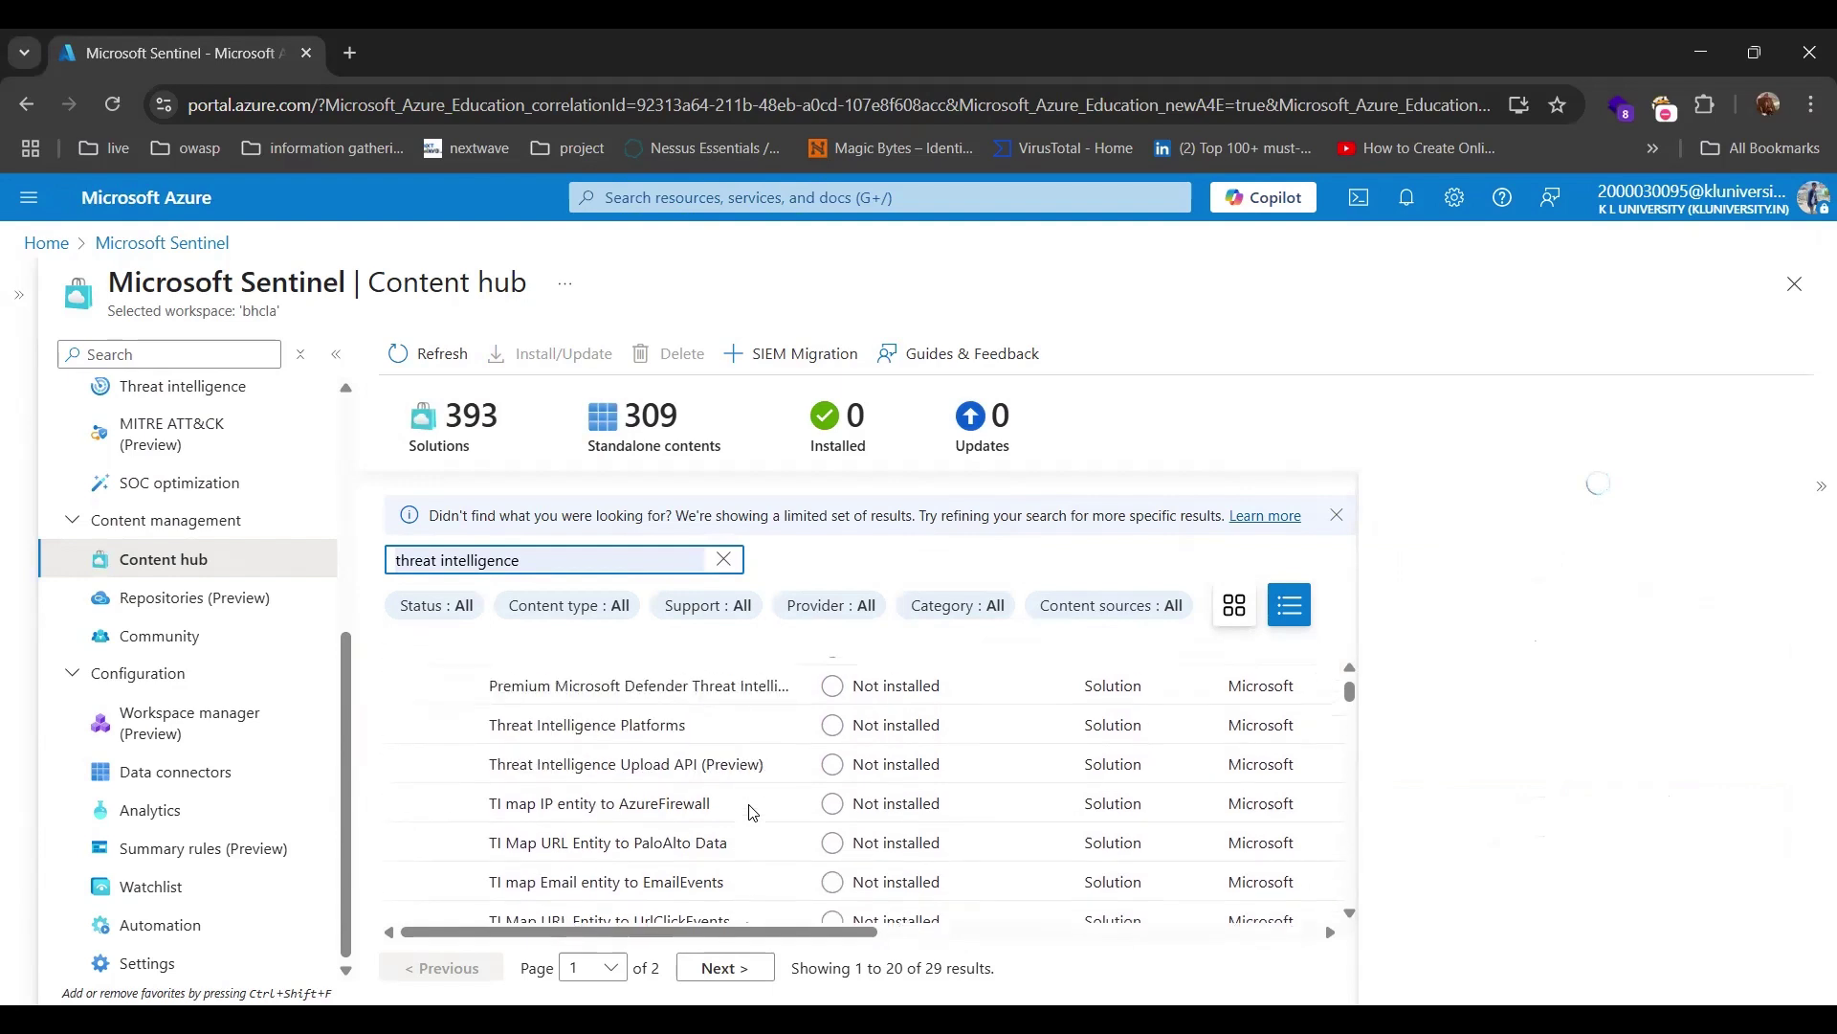
{"action": "scroll", "coordinate": [574, 794], "scroll_direction": "up", "scroll_amount": 4}
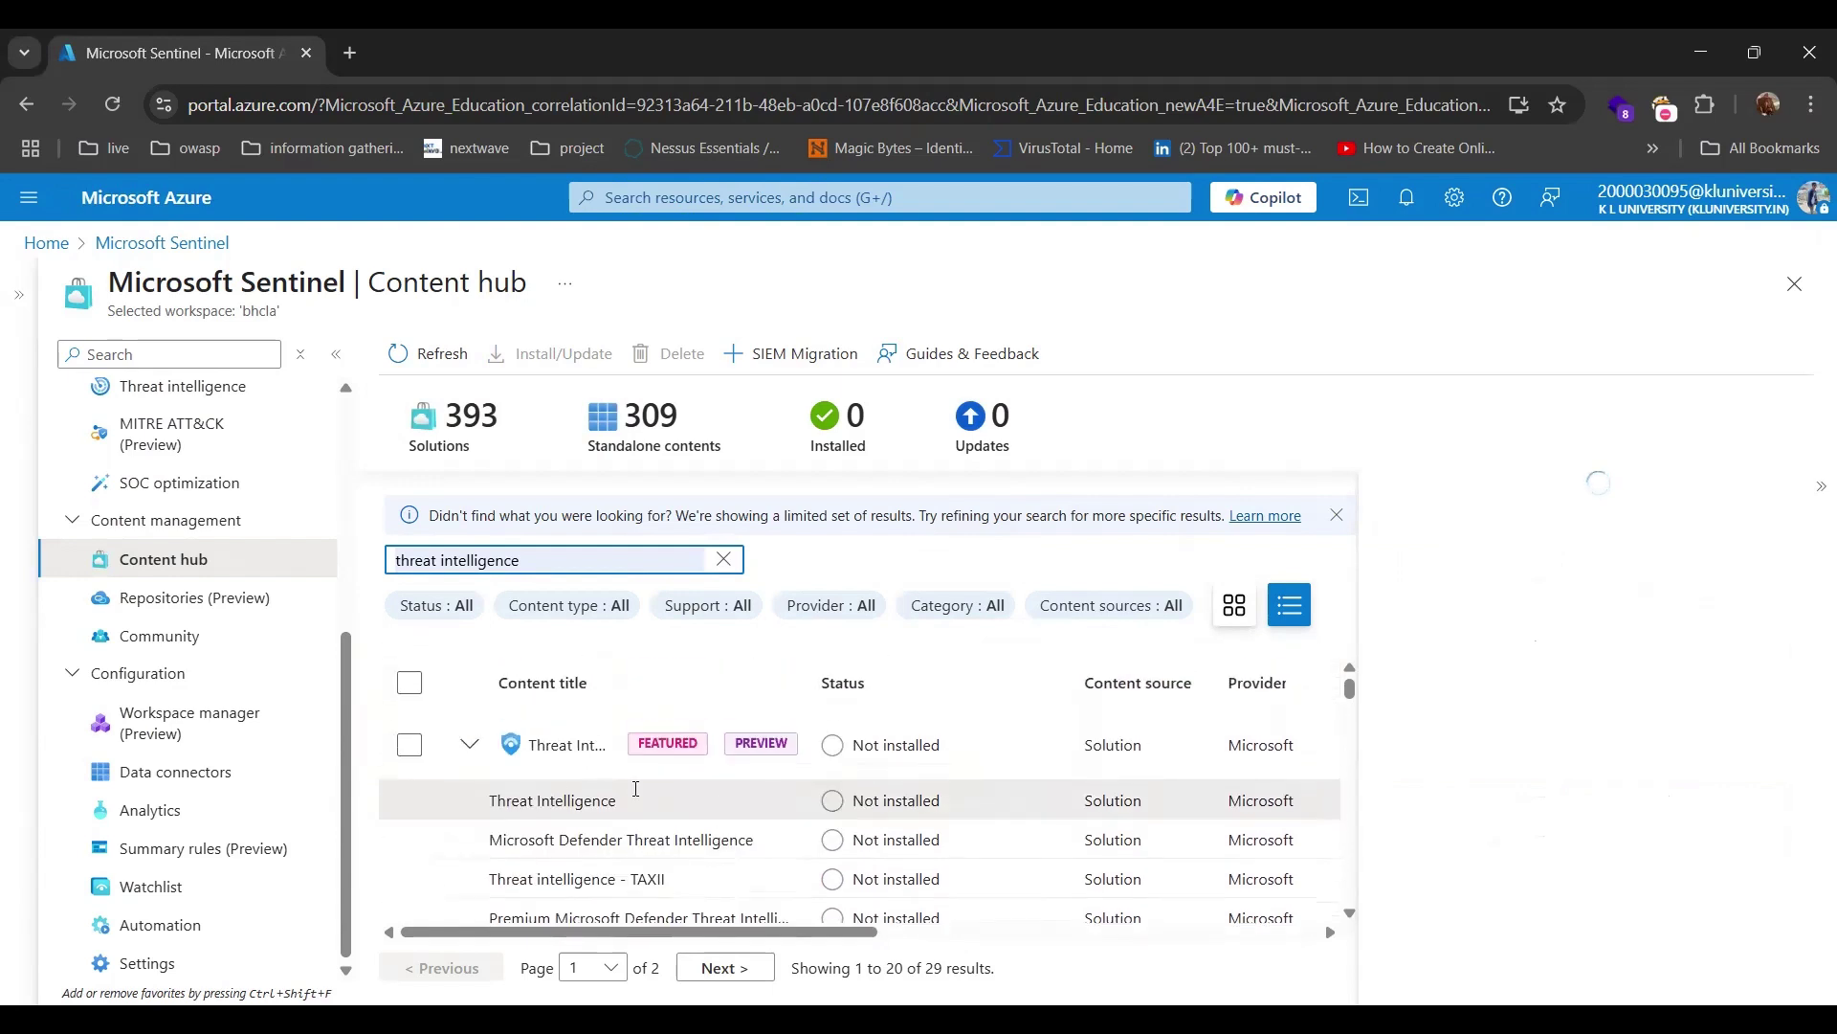
{"action": "left_click", "coordinate": [408, 754]}
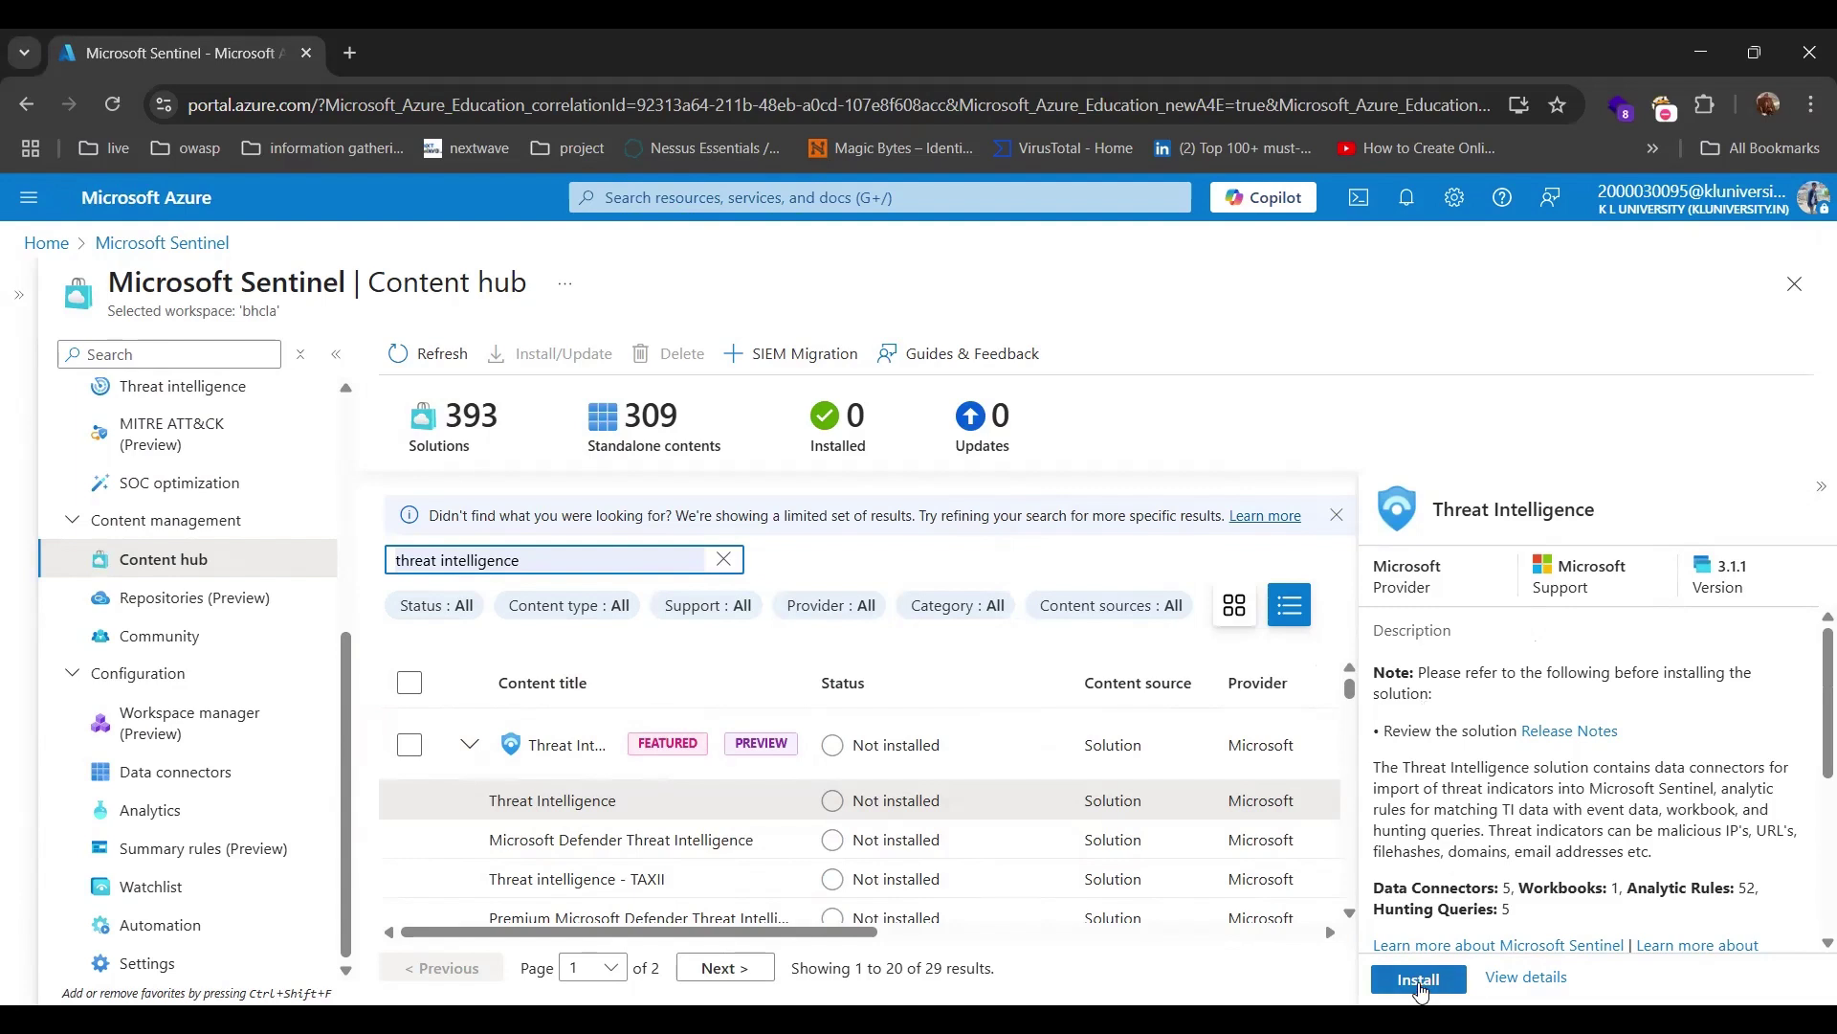
Install the Threat Intelligence solution and wait until the Installed count shows 1.
{"action": "left_click", "coordinate": [1419, 980]}
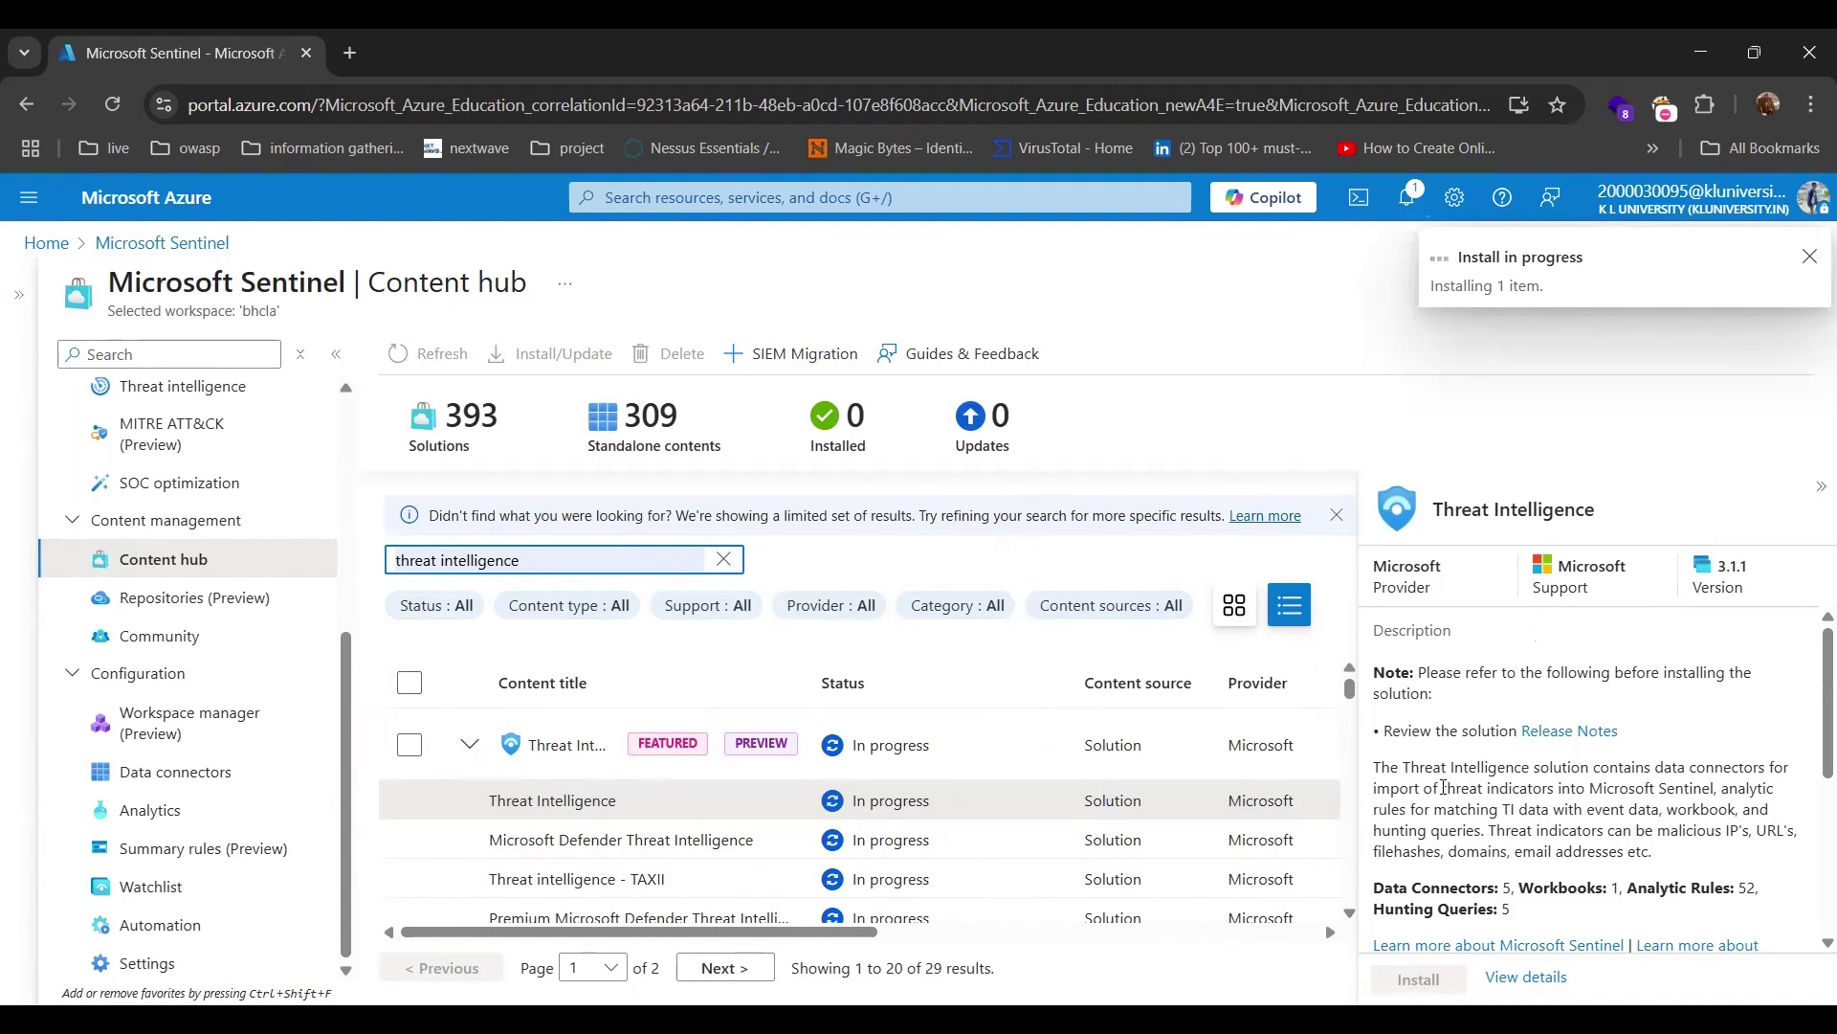
{"action": "scroll", "coordinate": [1444, 786], "scroll_direction": "down", "scroll_amount": 1}
{"action": "scroll", "coordinate": [1443, 787], "scroll_direction": "down", "scroll_amount": 2}
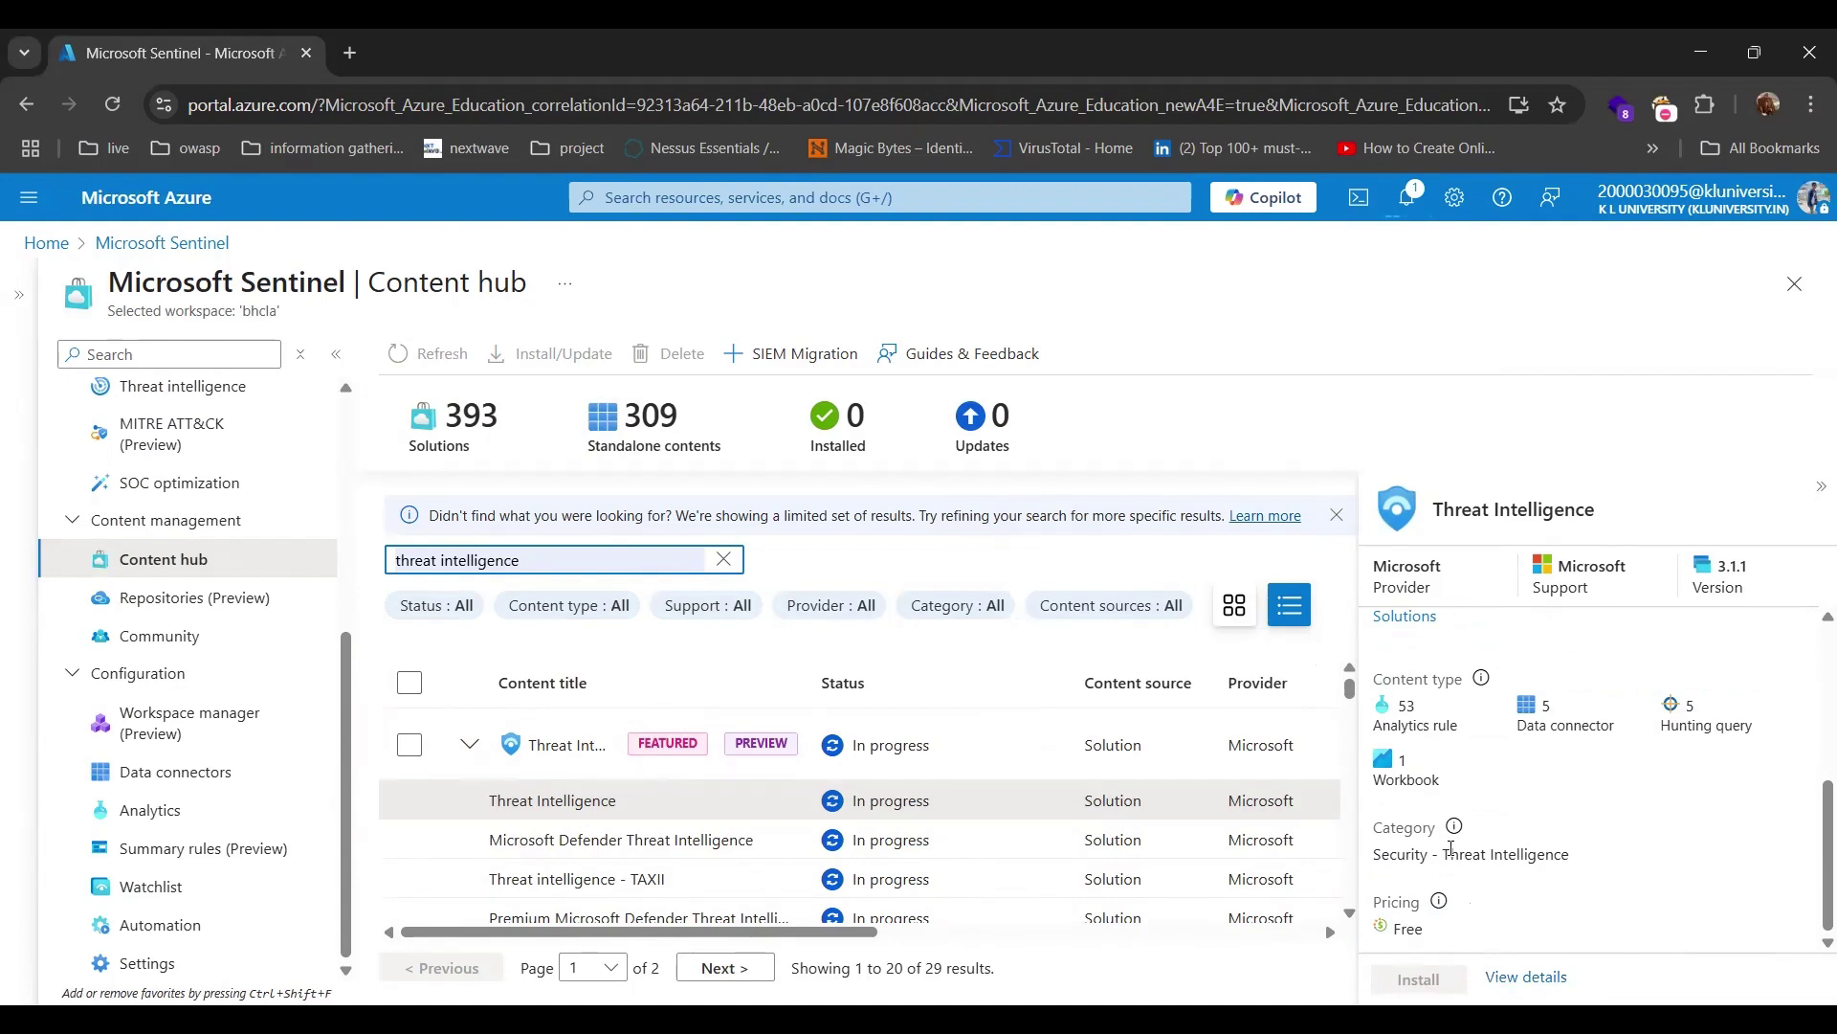
{"action": "scroll", "coordinate": [1523, 848], "scroll_direction": "up", "scroll_amount": 5}
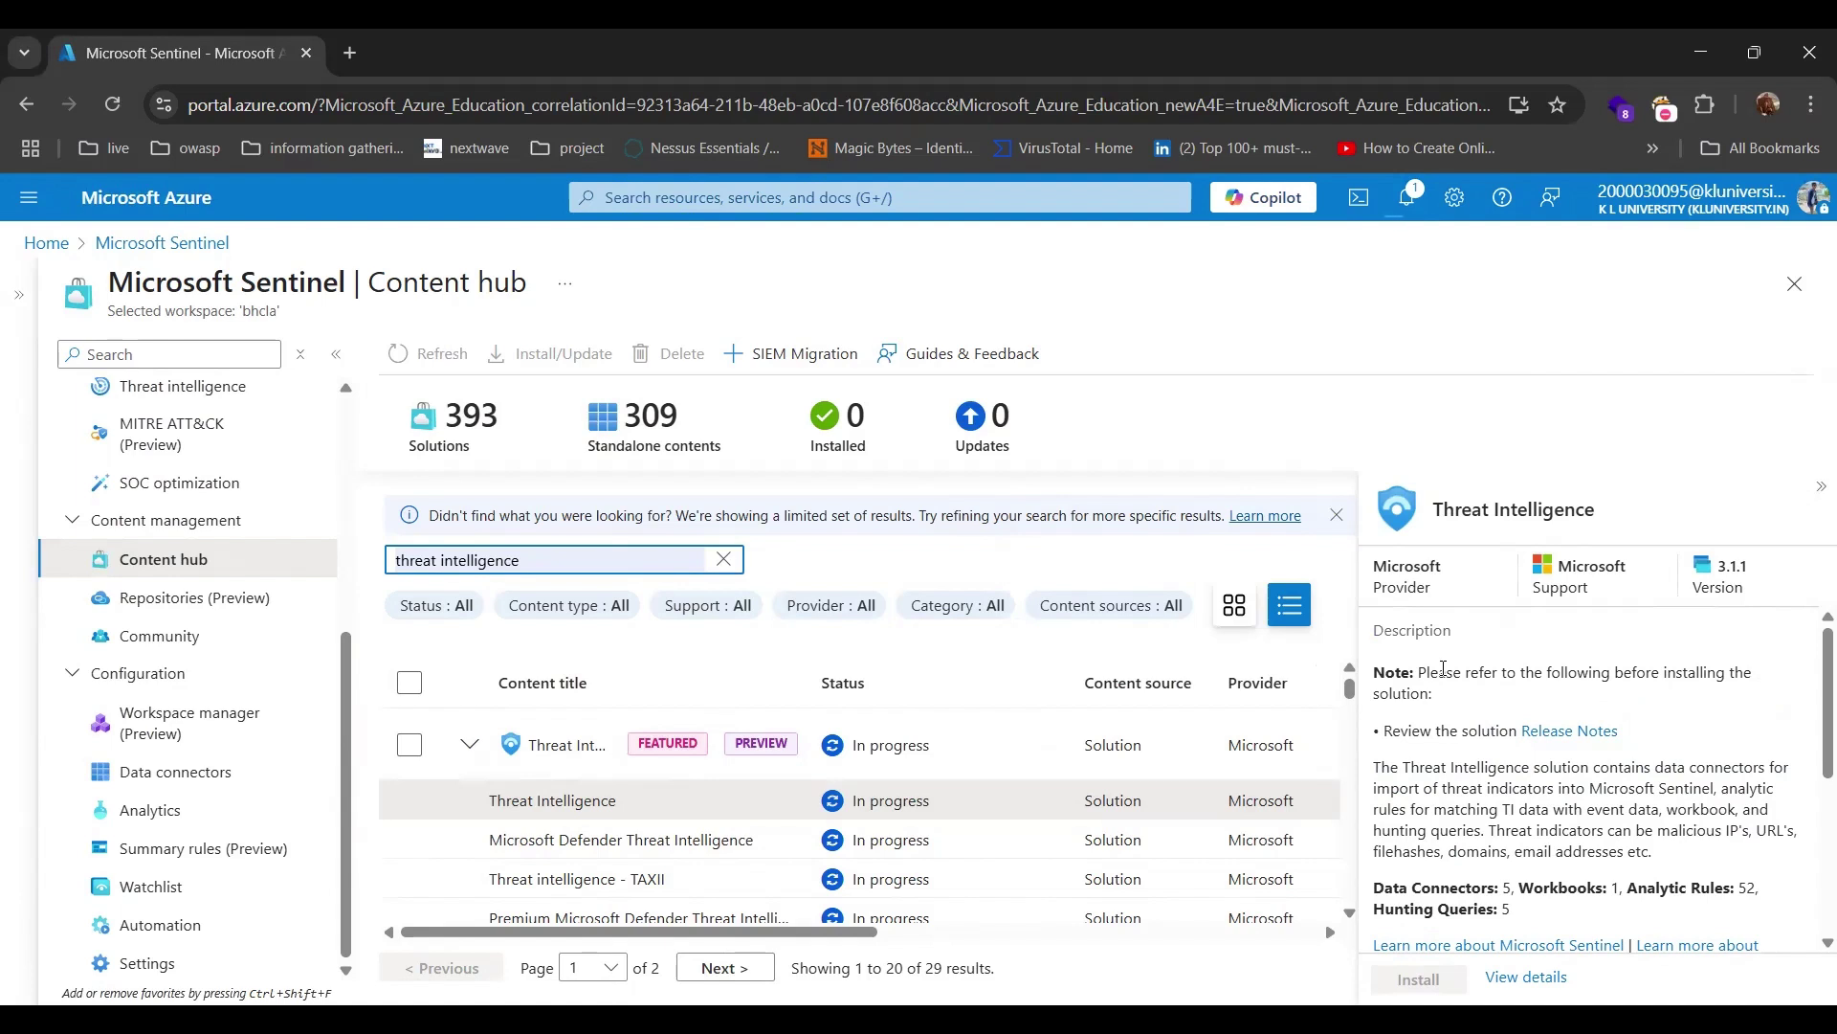
{"action": "scroll", "coordinate": [1422, 693], "scroll_direction": "down", "scroll_amount": 1}
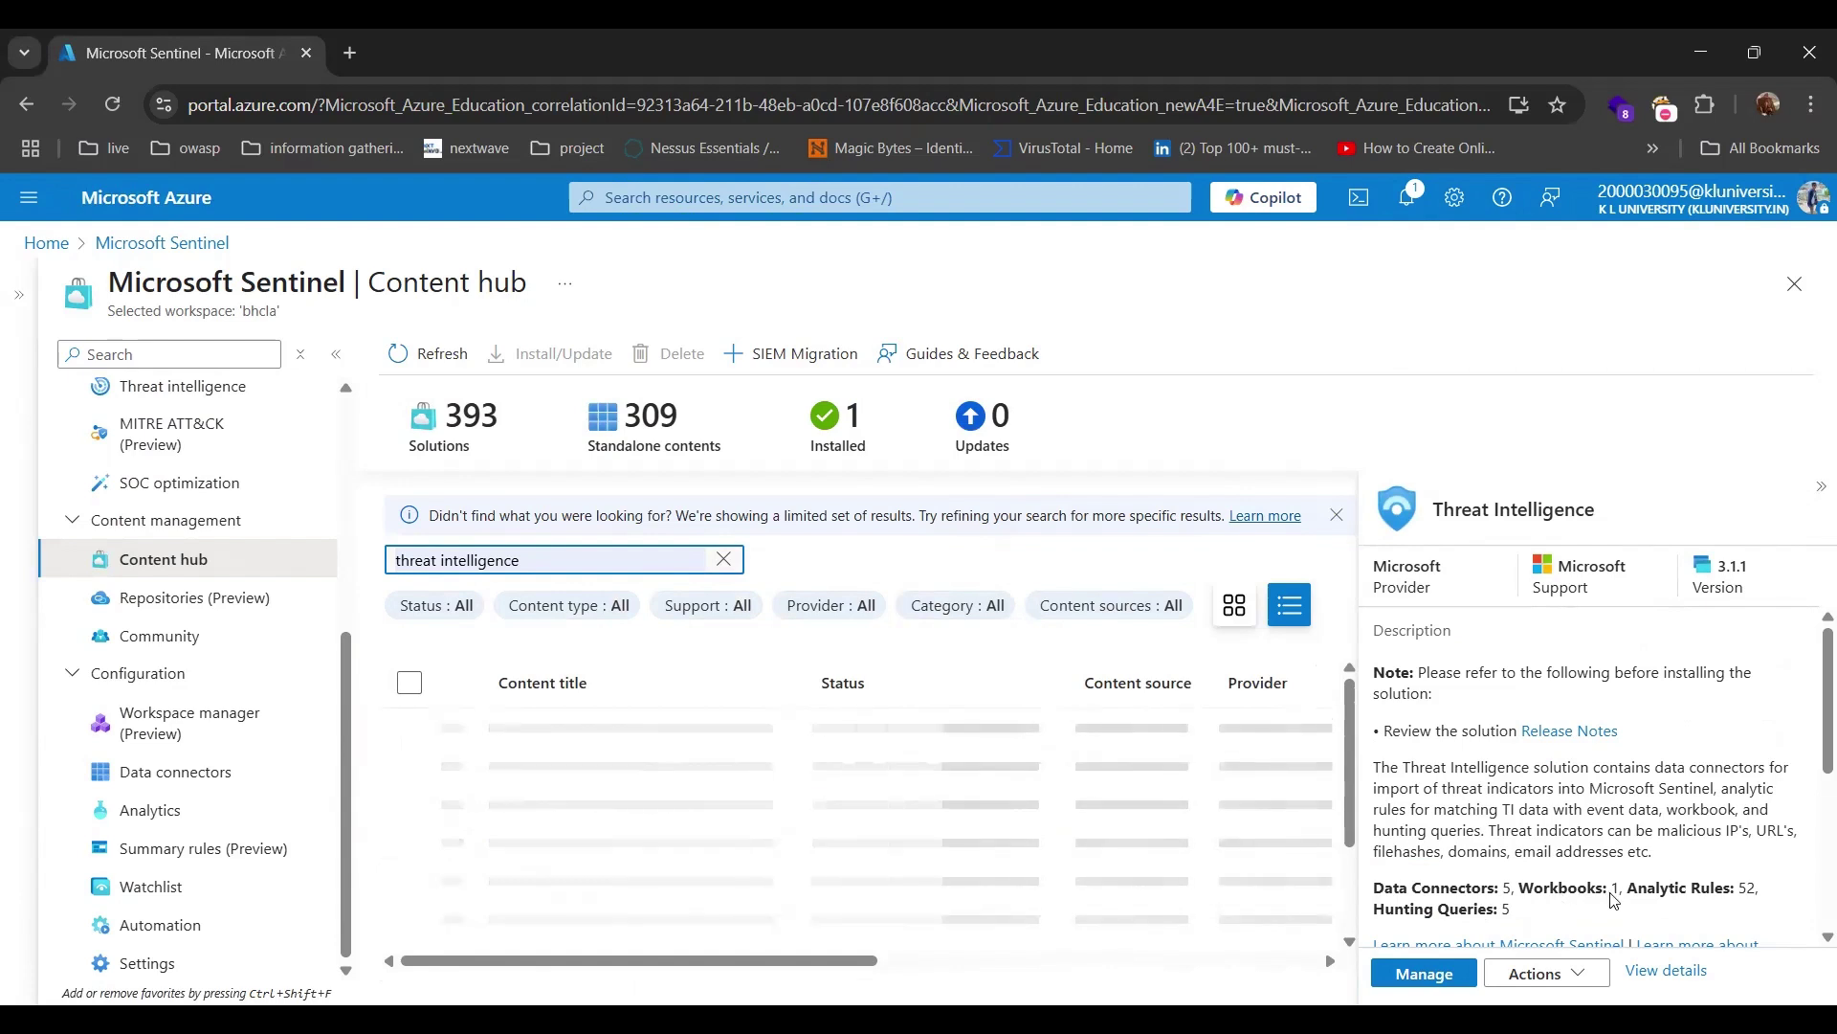
Highlight the solution's content counts: hunting queries, 5 data connectors and 53 analytics rules.
{"action": "scroll", "coordinate": [1589, 861], "scroll_direction": "down", "scroll_amount": 5}
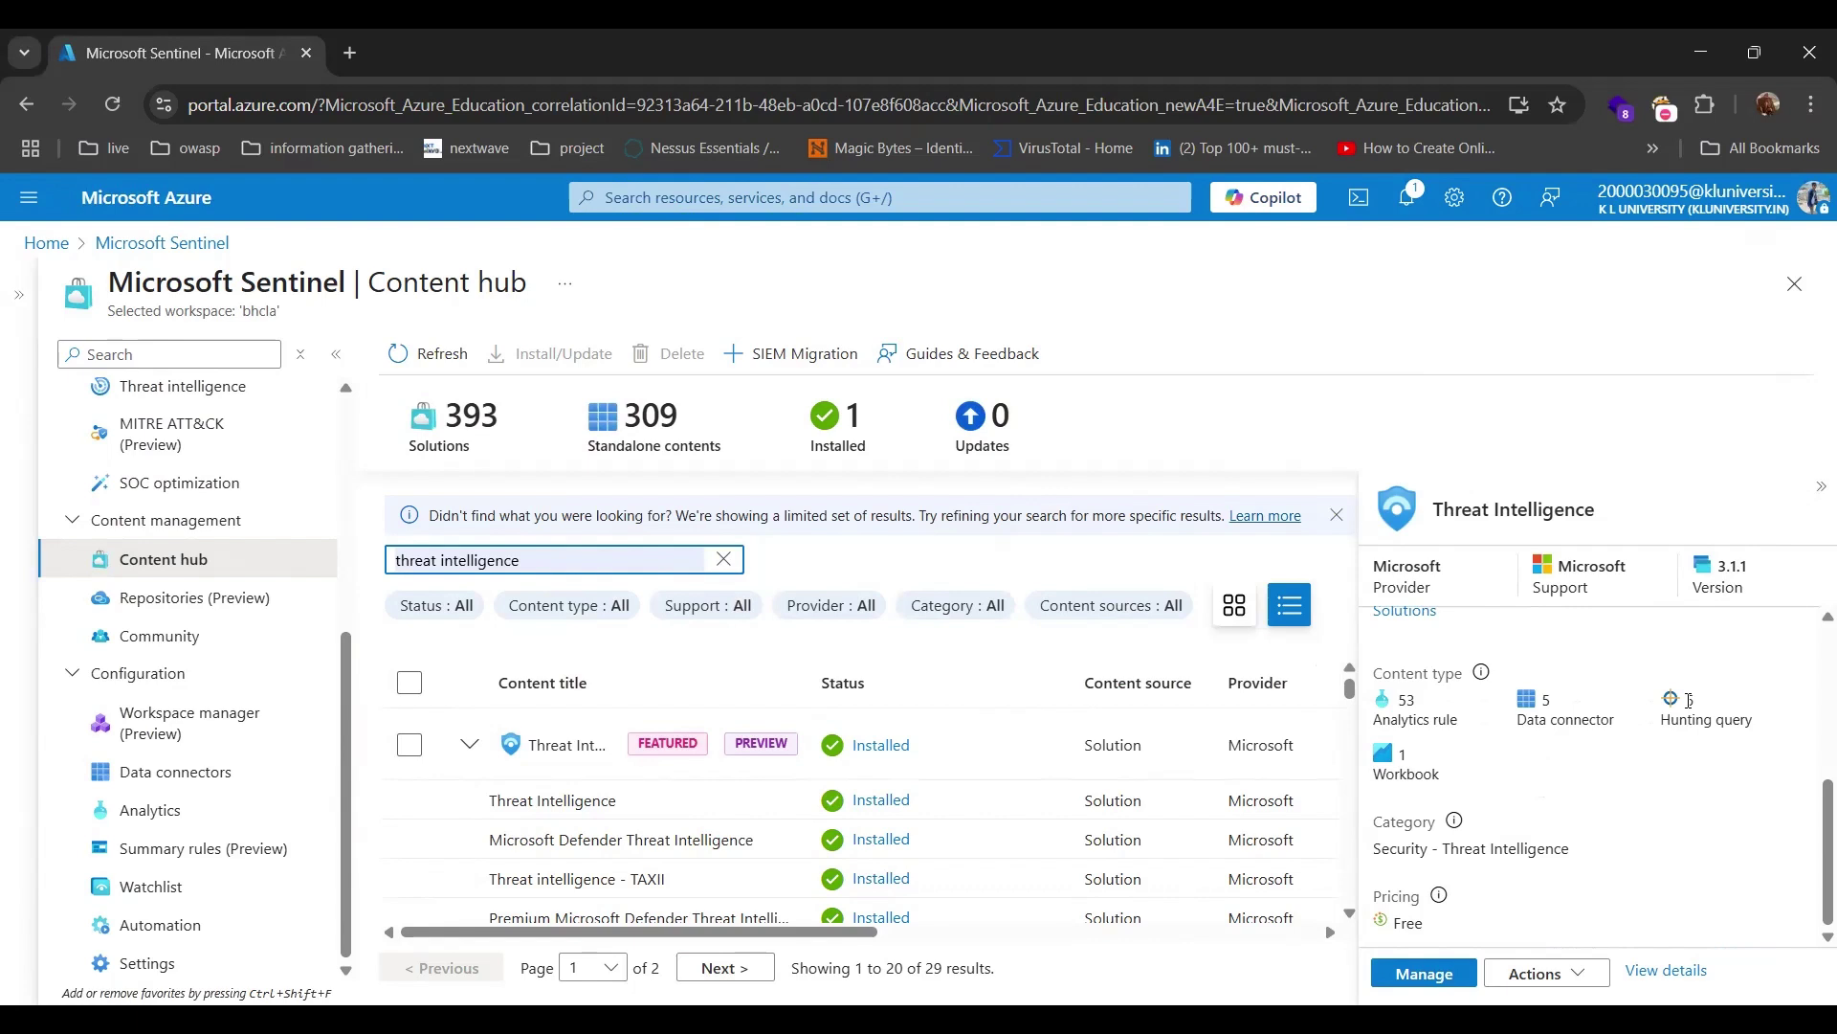
{"action": "left_click_drag", "start_coordinate": [1689, 701], "coordinate": [1721, 712]}
{"action": "left_click_drag", "start_coordinate": [1518, 710], "coordinate": [1581, 714]}
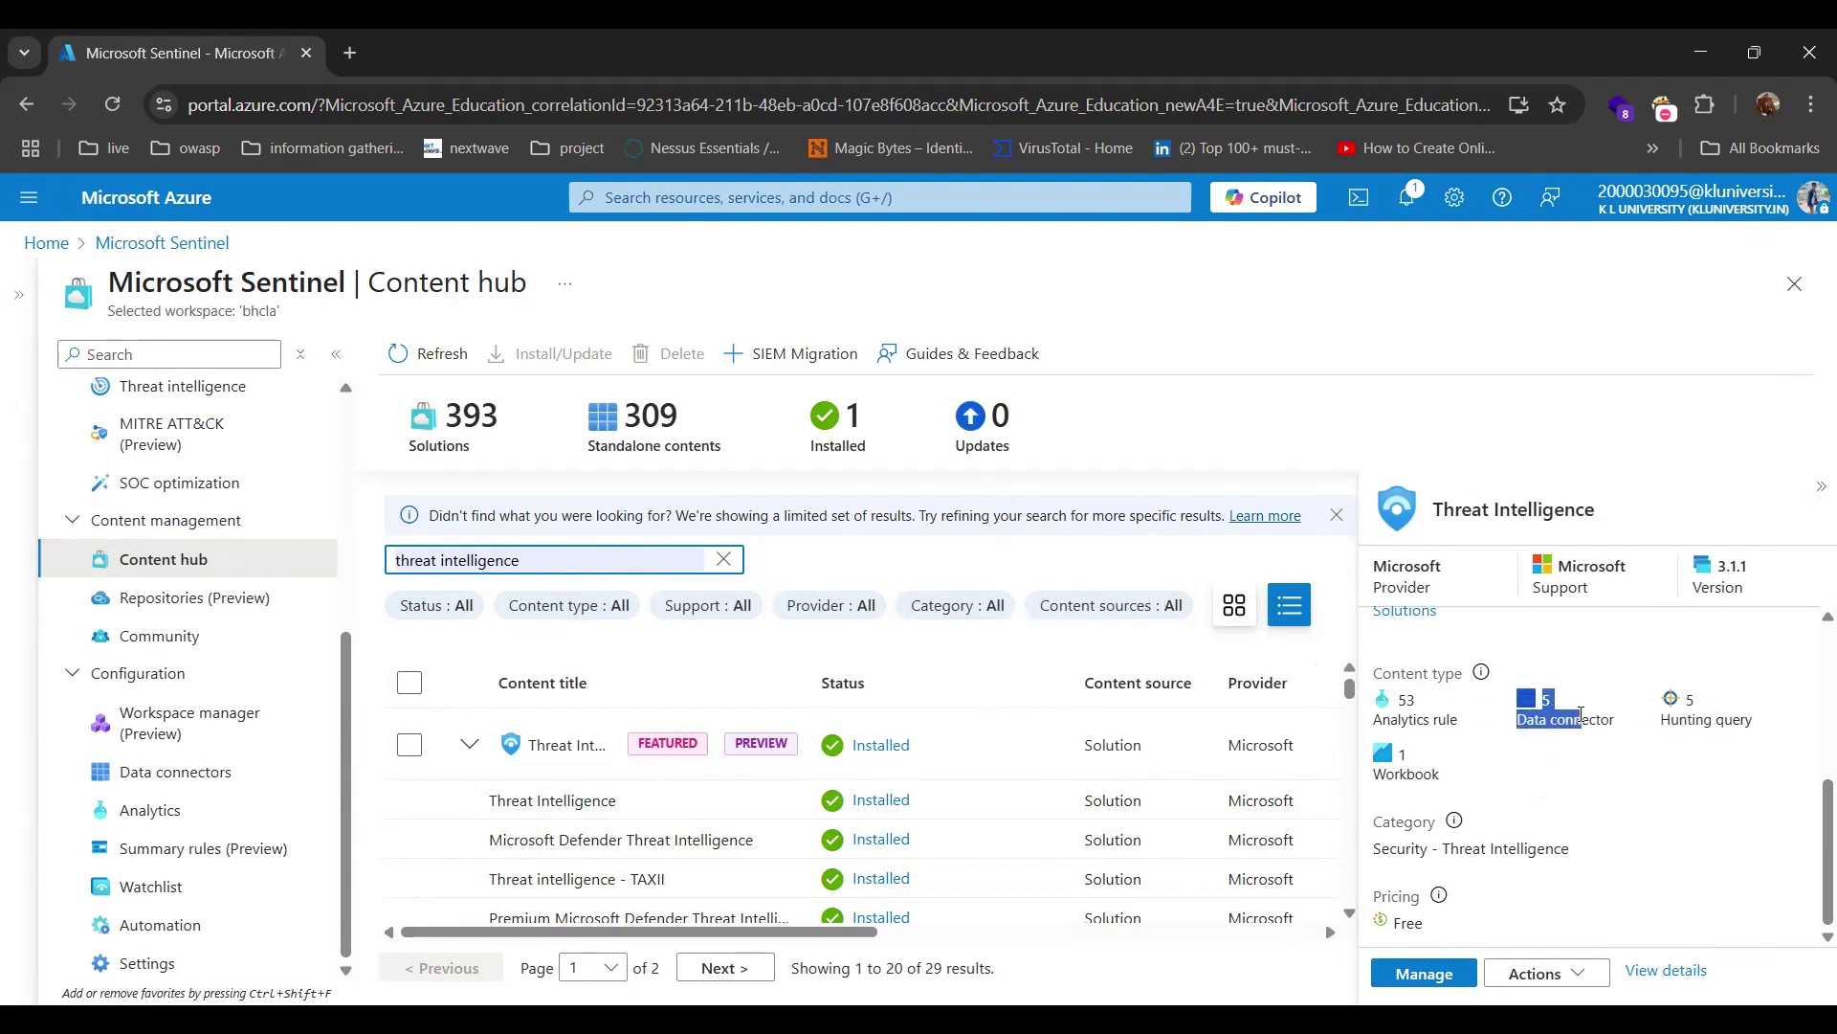
{"action": "left_click", "coordinate": [1399, 713]}
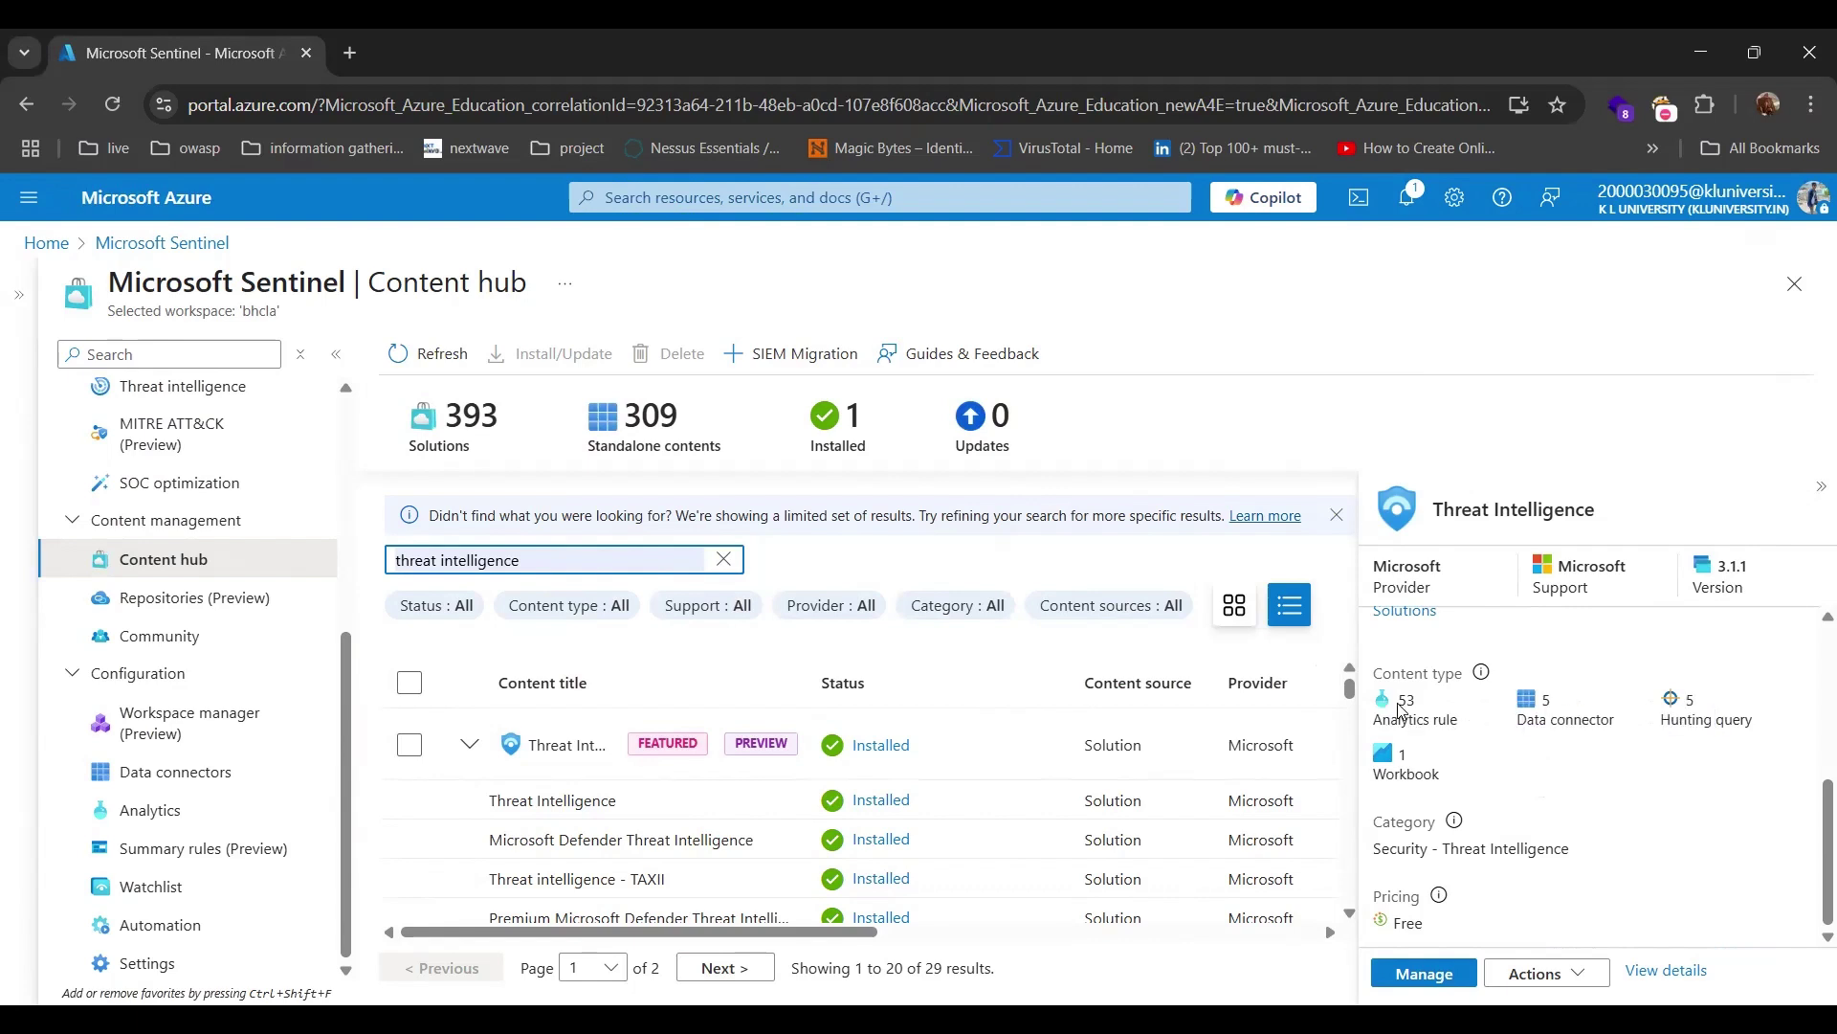
{"action": "left_click_drag", "start_coordinate": [1399, 710], "coordinate": [1435, 769]}
{"action": "left_click", "coordinate": [1407, 717]}
Open the Manage page of the installed Threat Intelligence solution.
{"action": "scroll", "coordinate": [1560, 772], "scroll_direction": "up", "scroll_amount": 3}
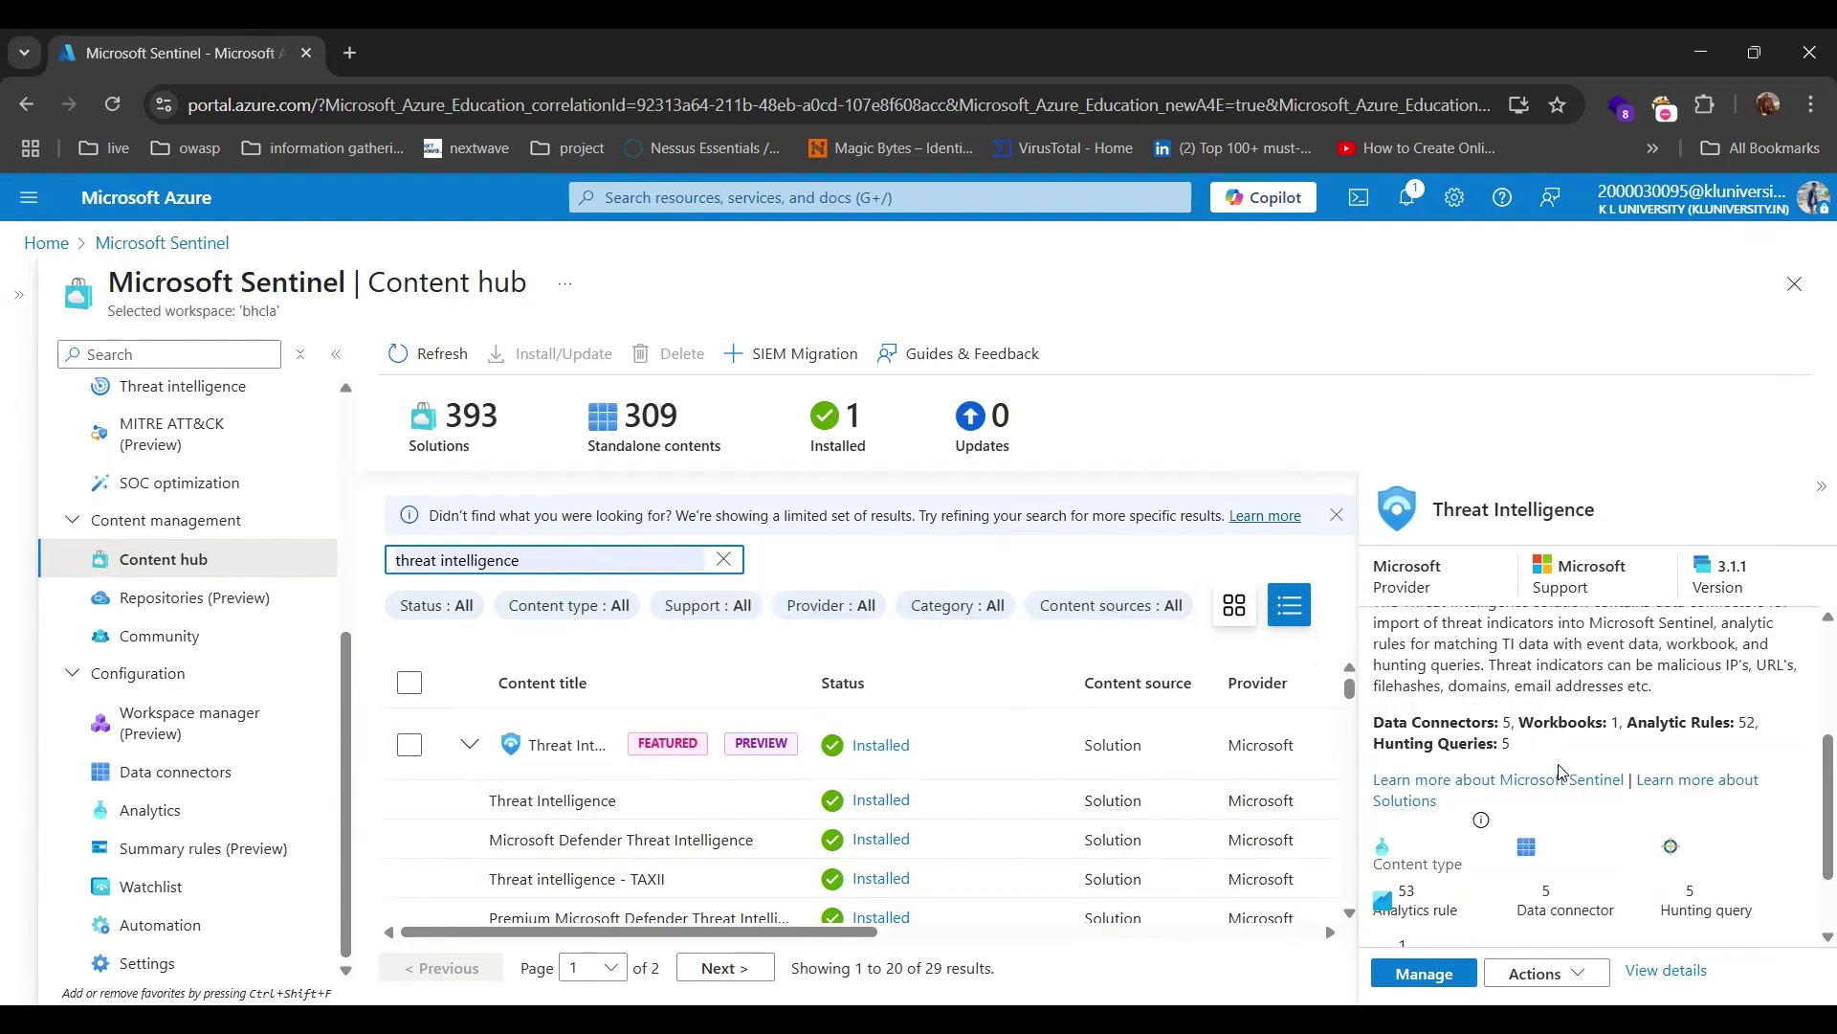
{"action": "scroll", "coordinate": [1560, 771], "scroll_direction": "down", "scroll_amount": 2}
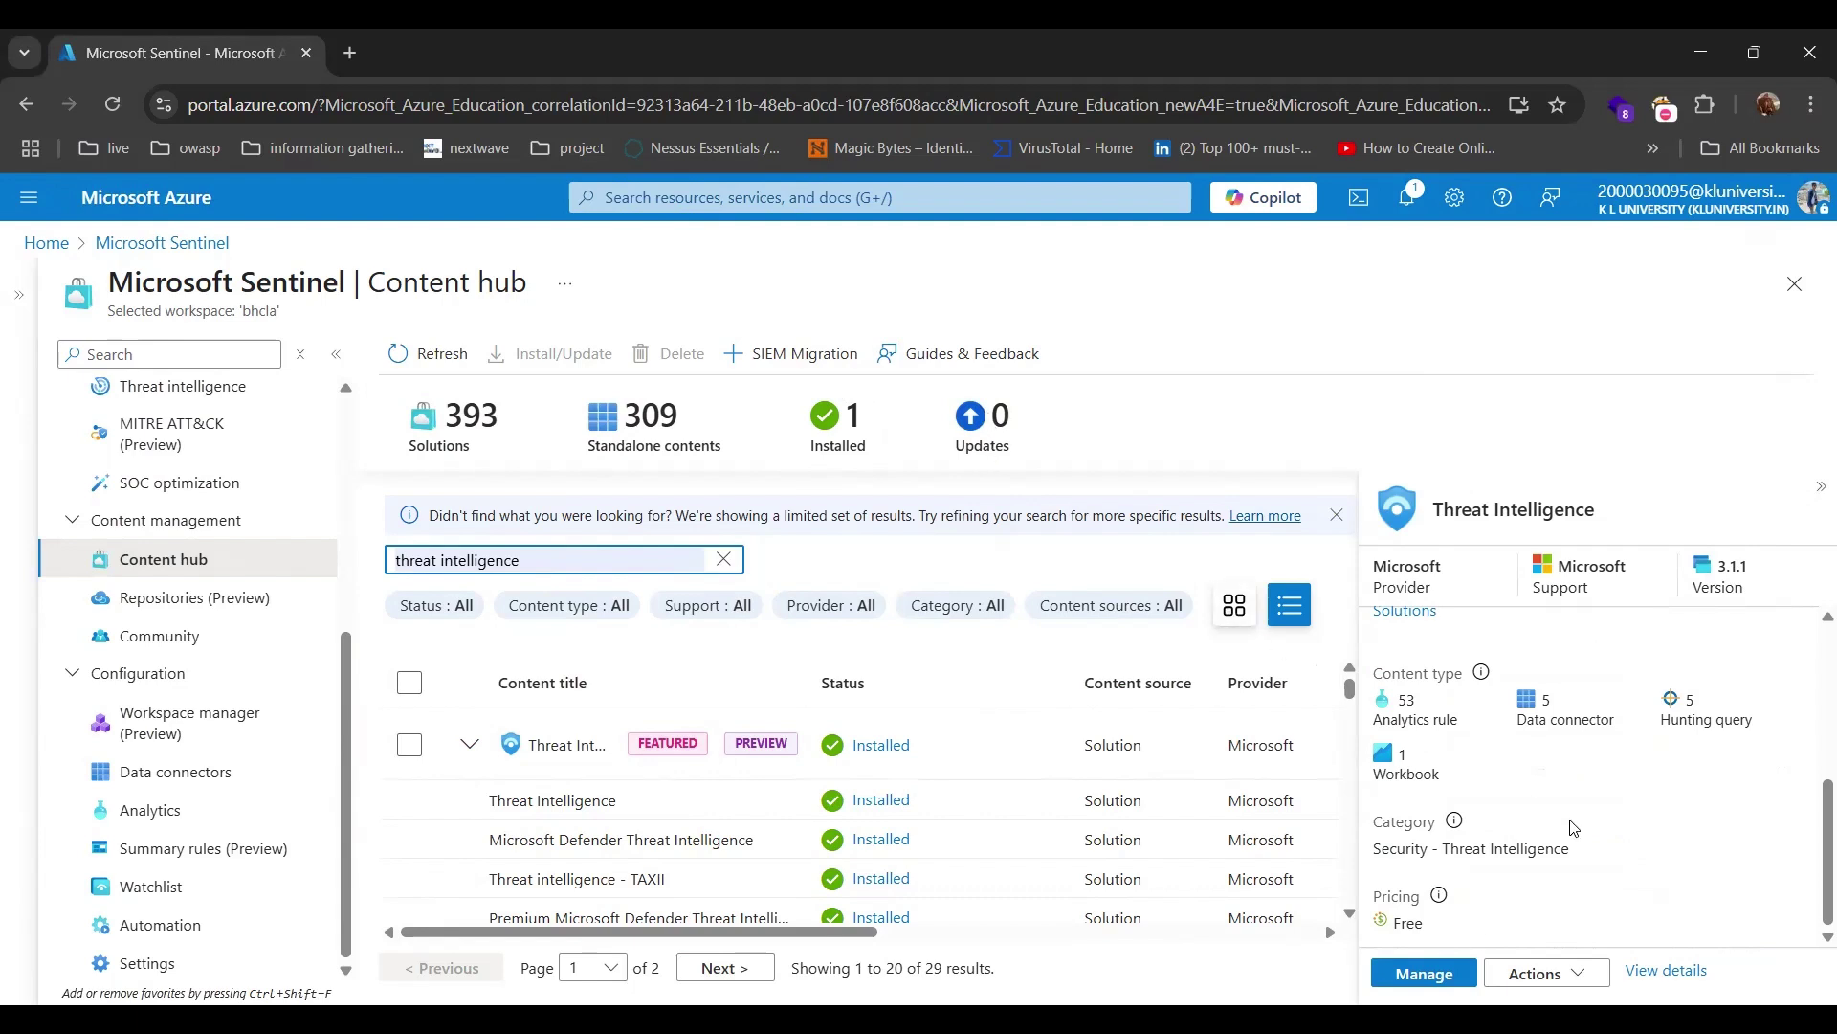
{"action": "left_click", "coordinate": [1421, 975]}
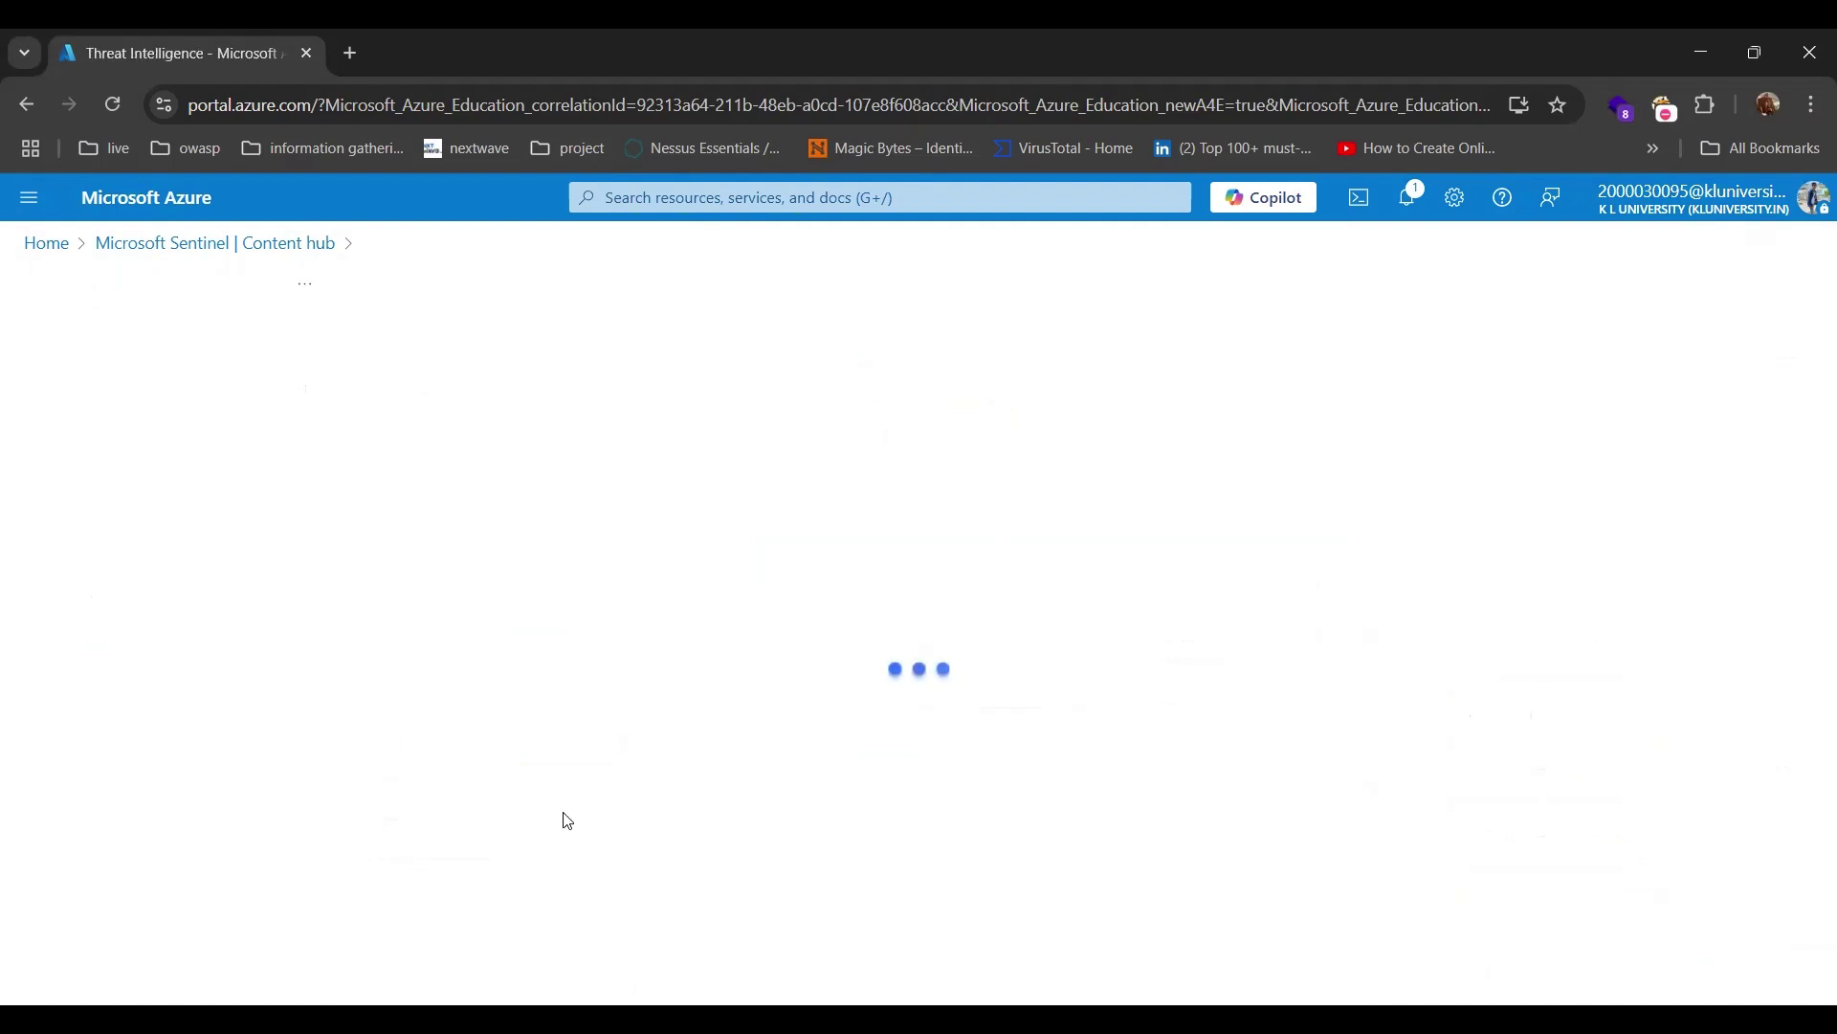
In a new Chrome tab, search history for 'pulse' and open the earlier-visited Pulsedive API page.
{"action": "left_click", "coordinate": [343, 56]}
{"action": "left_click", "coordinate": [365, 112]}
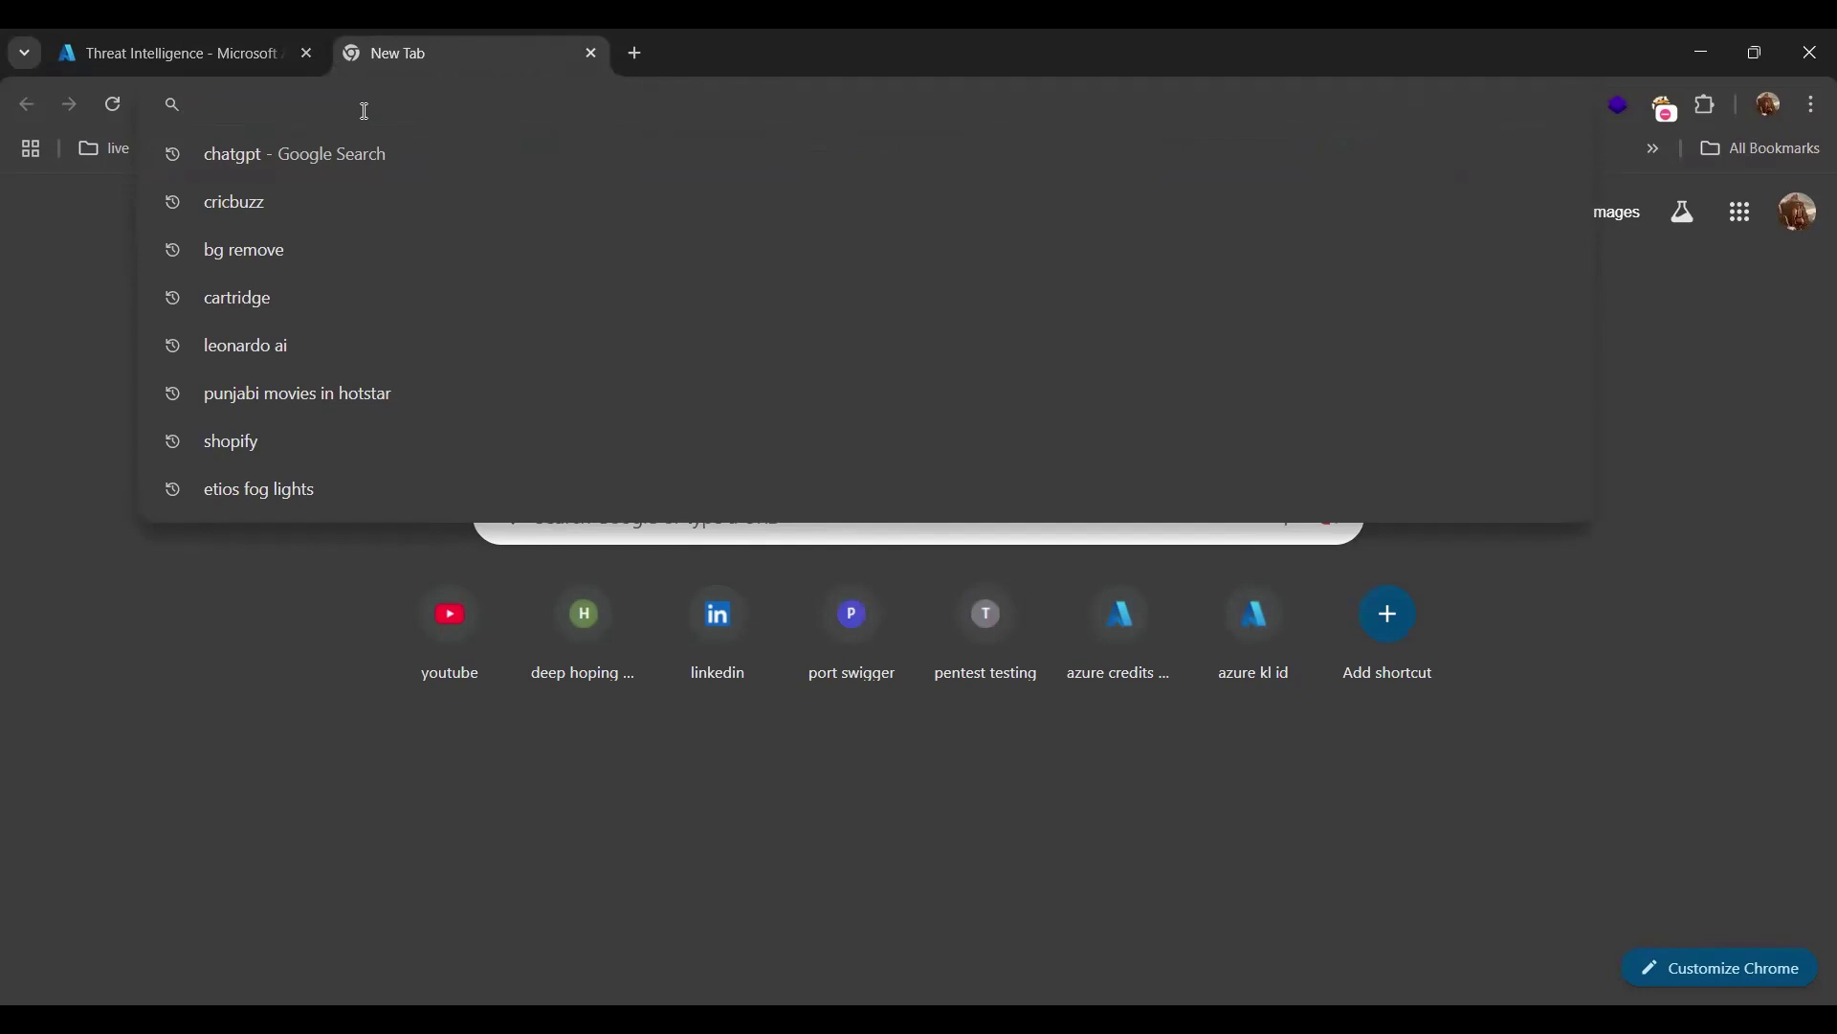
{"action": "type", "text": "pul"}
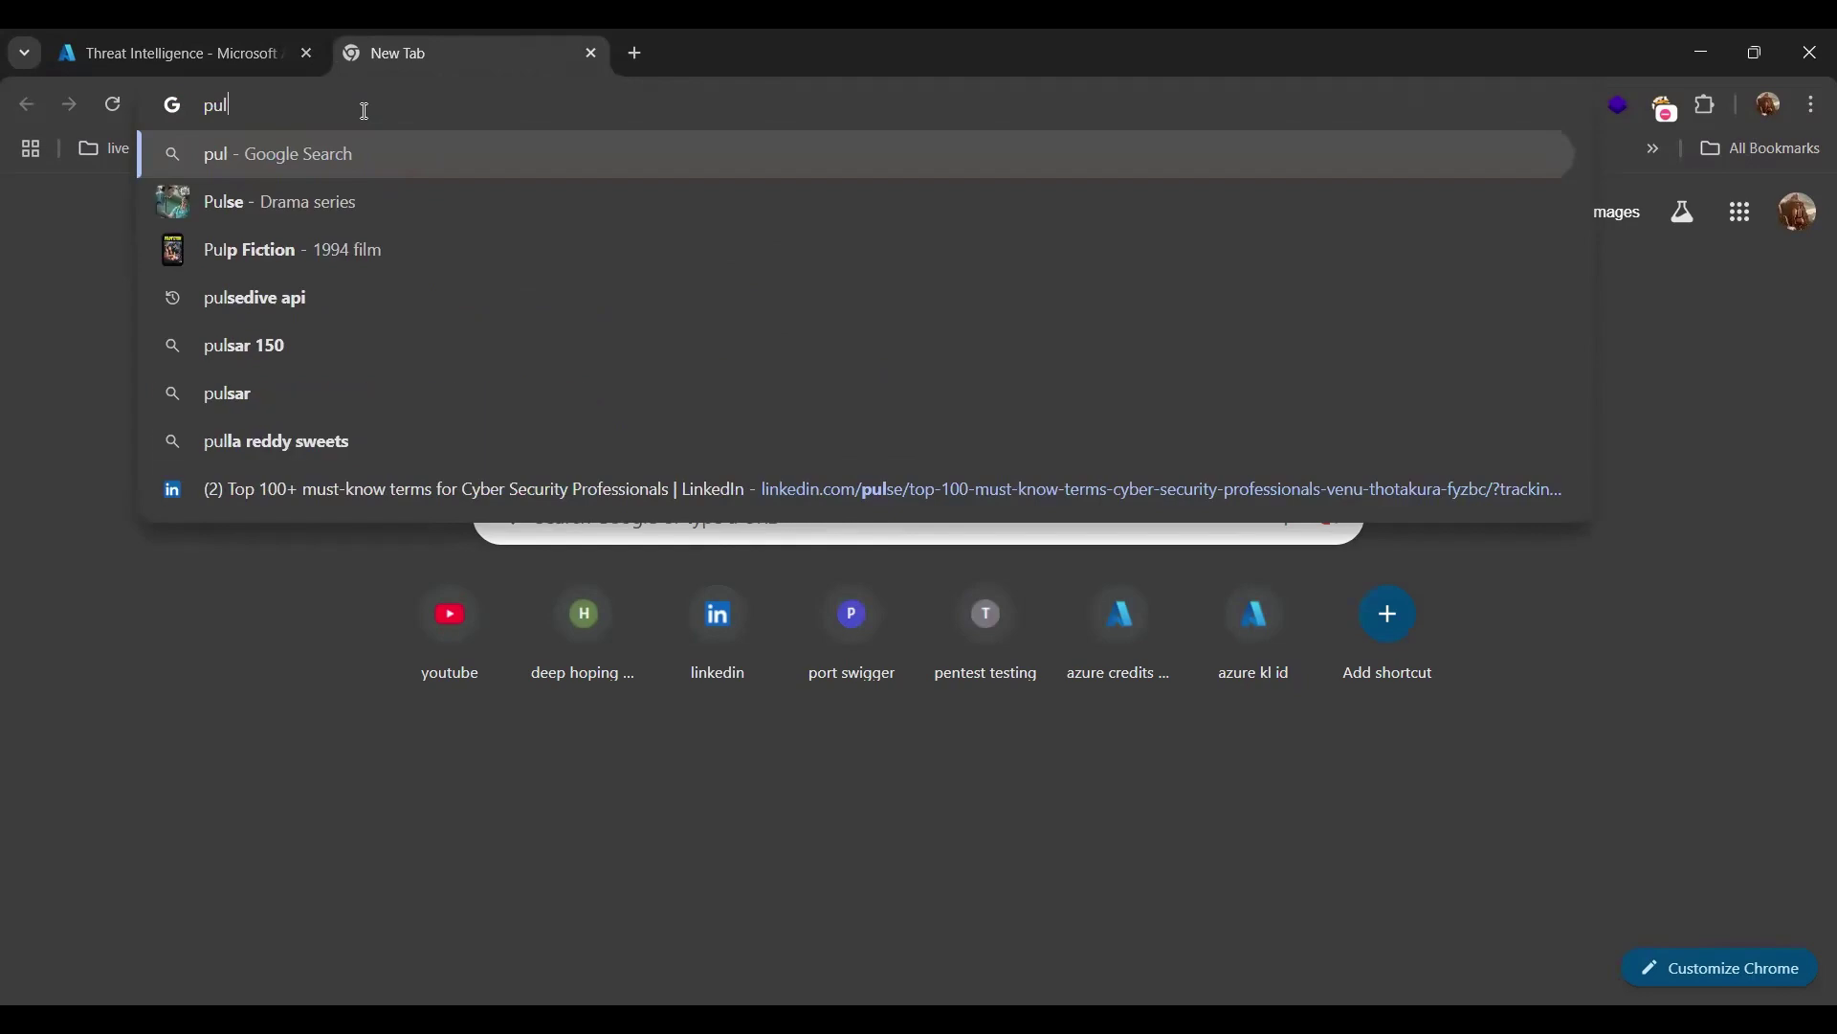
{"action": "type", "text": "se"}
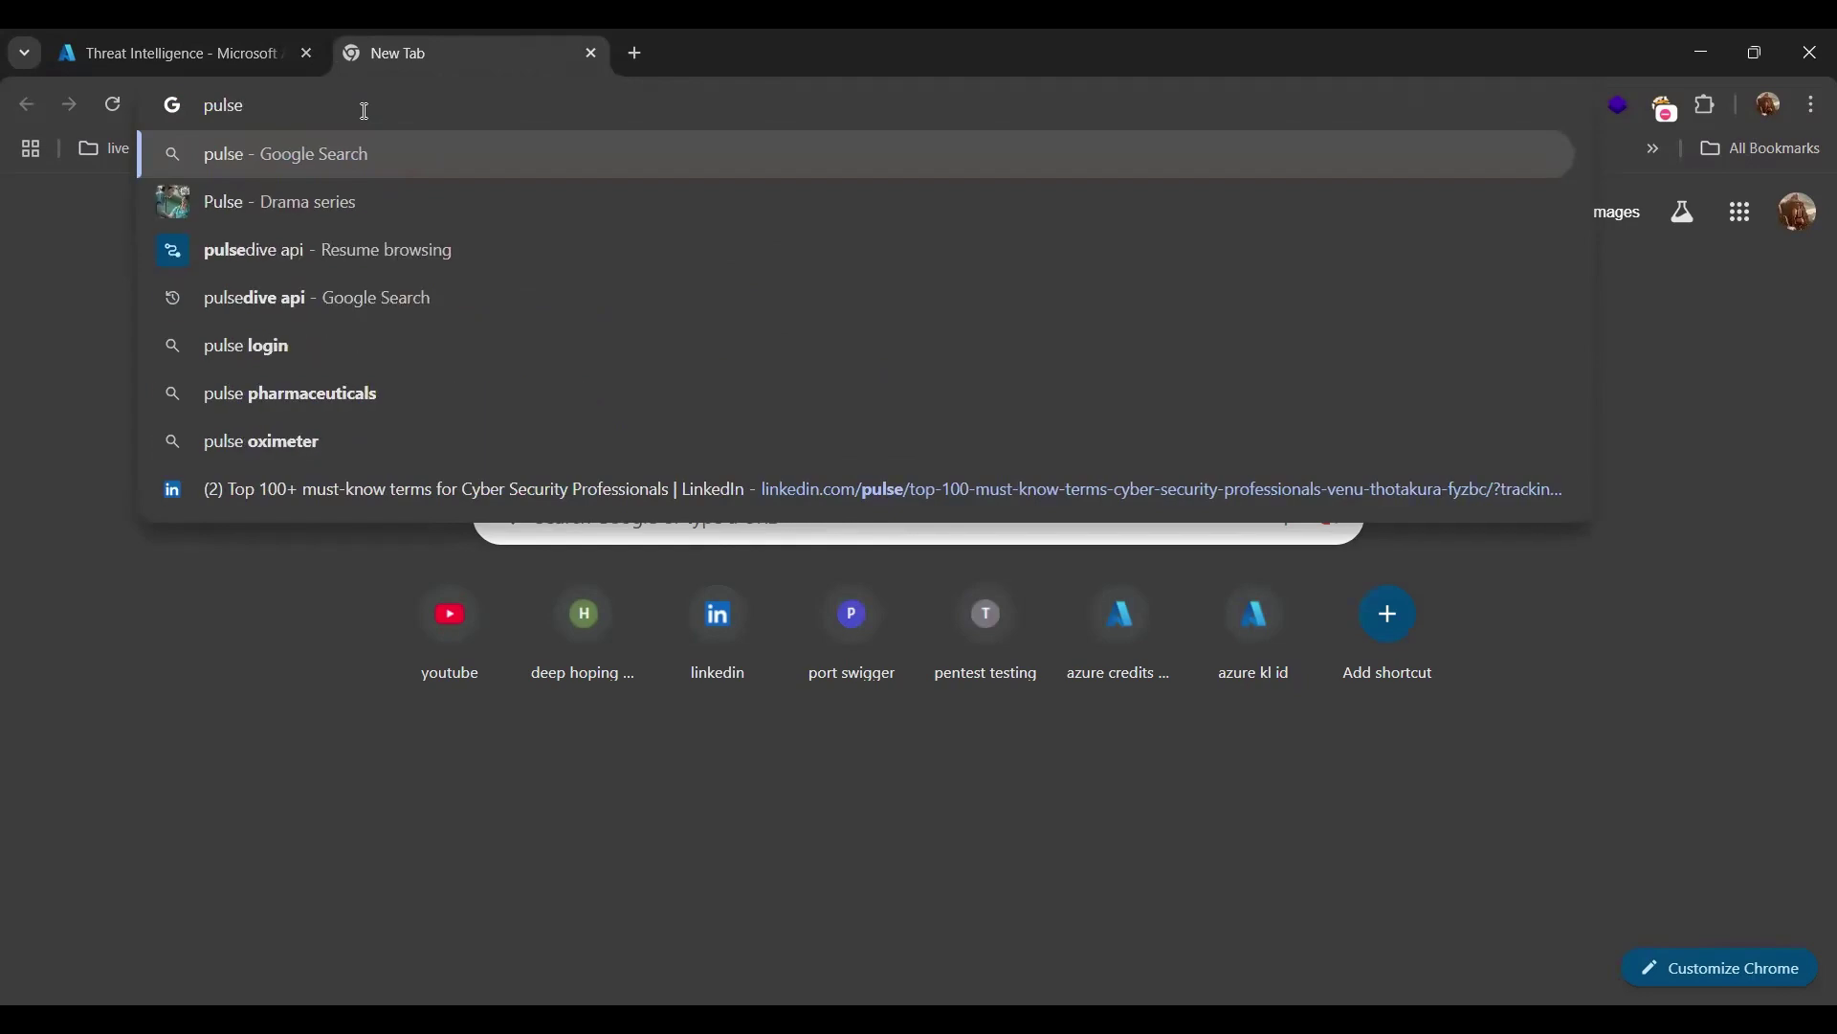
{"action": "left_click", "coordinate": [337, 246]}
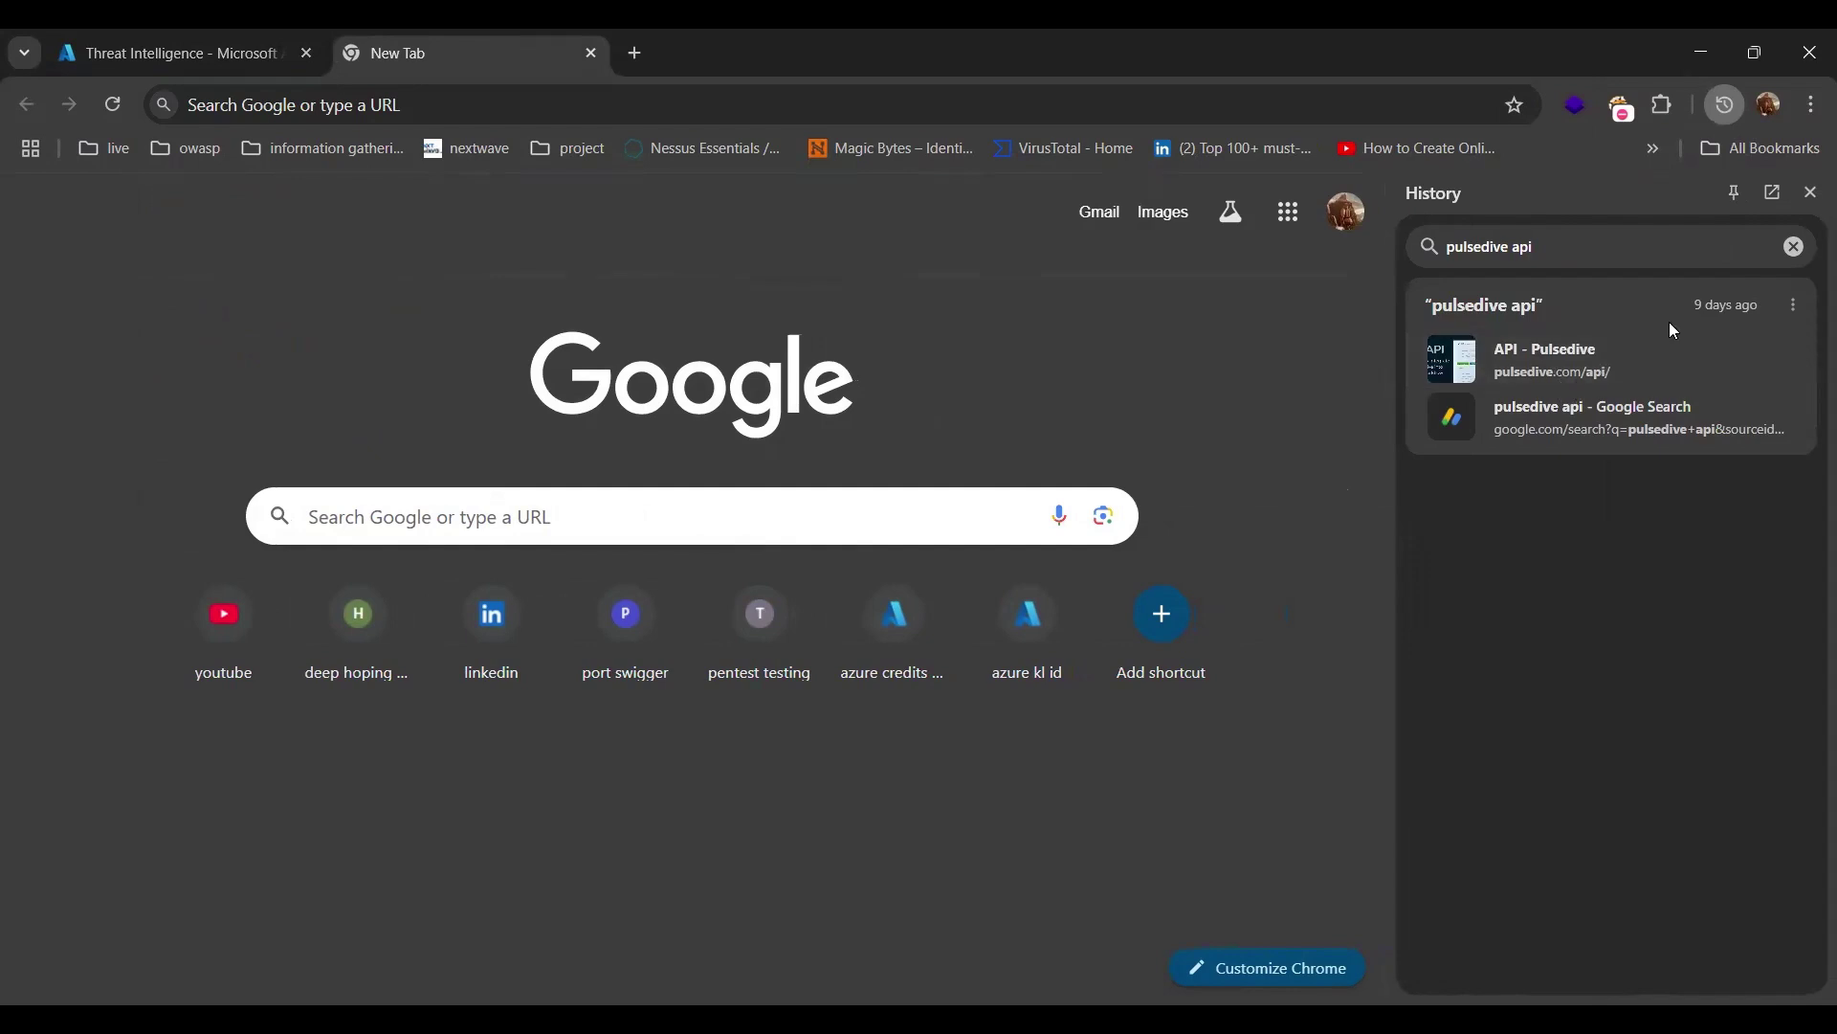
{"action": "left_click", "coordinate": [1581, 380]}
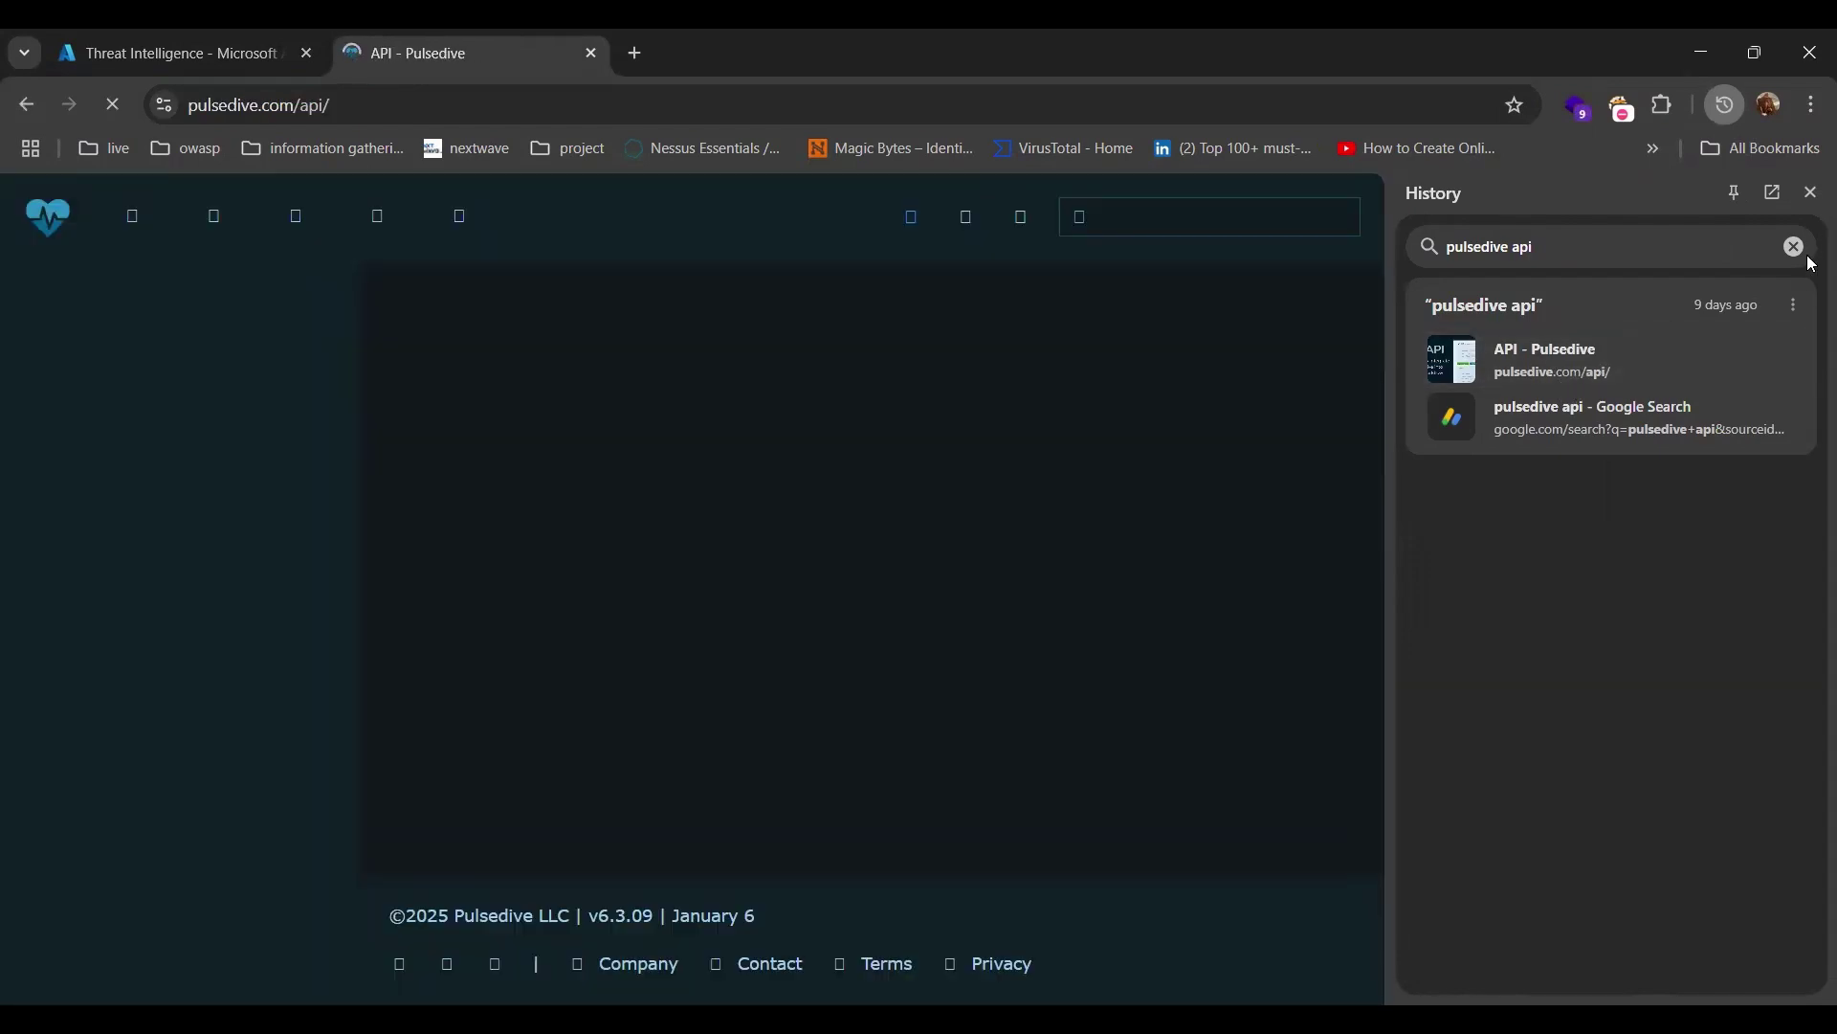
Close the history panel, sign out of Pulsedive, and go to its sign-in page.
{"action": "left_click", "coordinate": [1810, 192]}
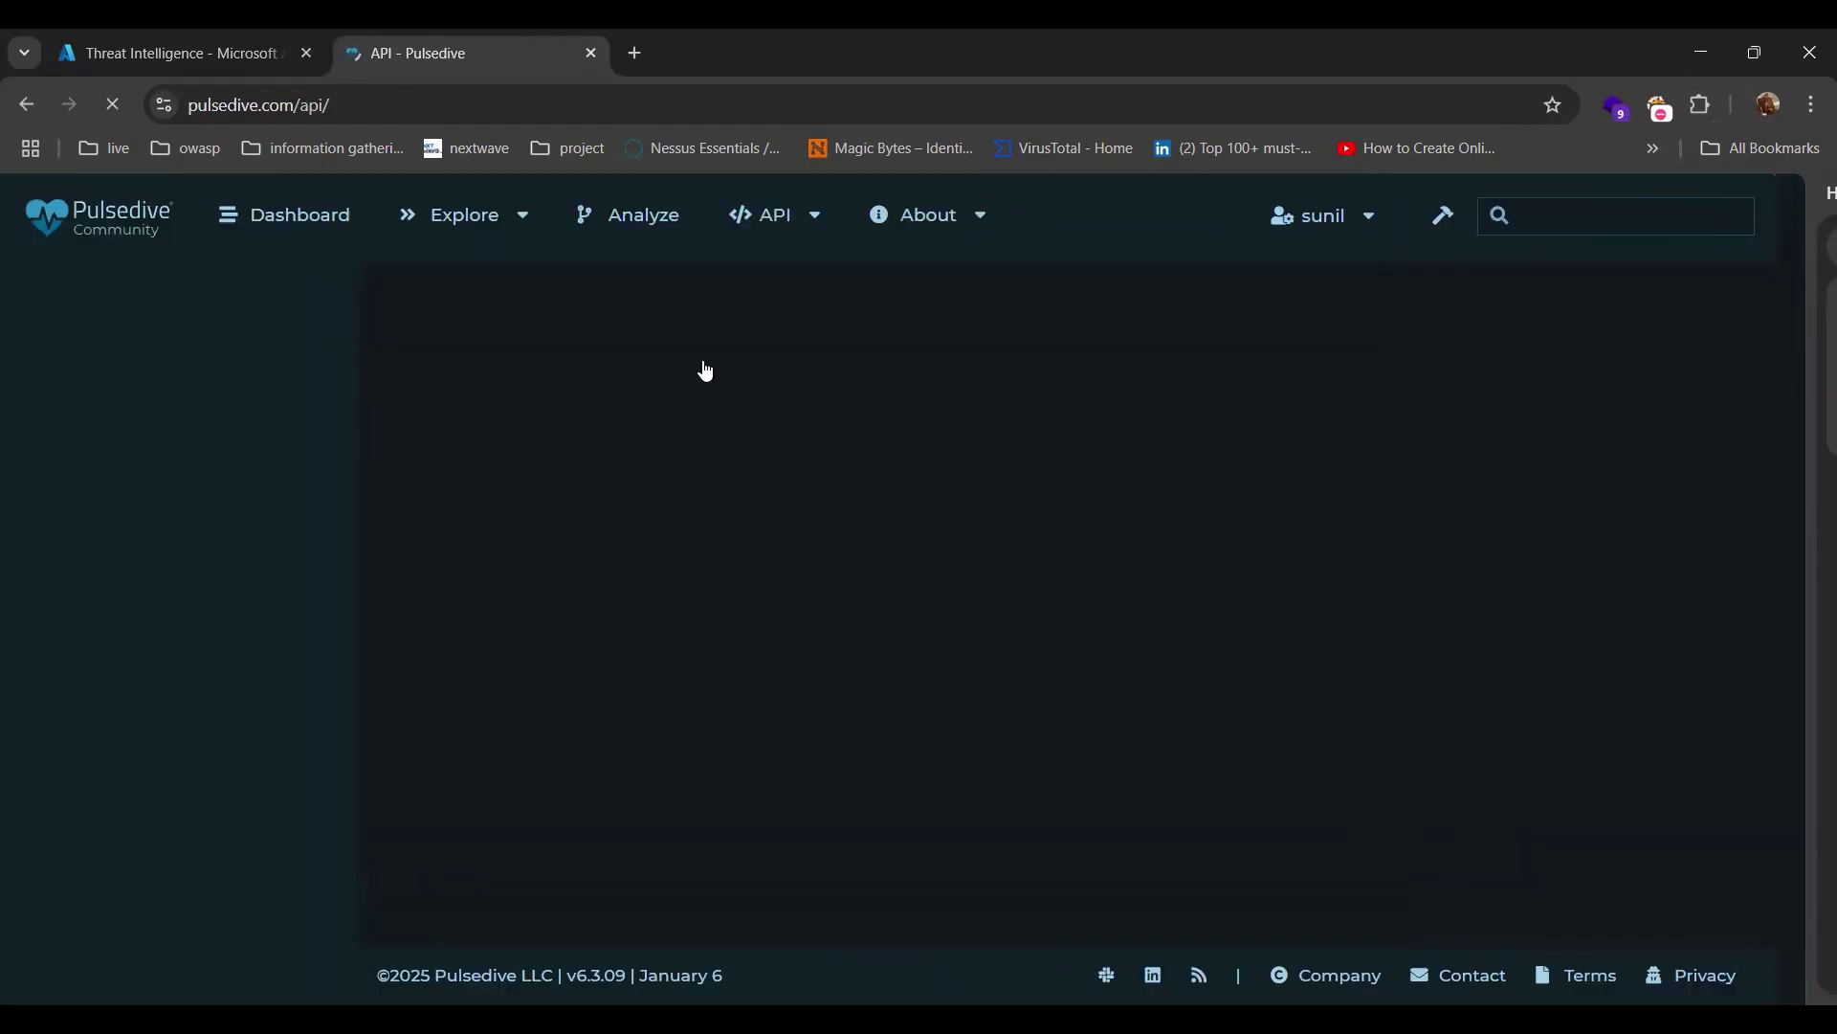
{"action": "mouse_move", "coordinate": [1407, 222]}
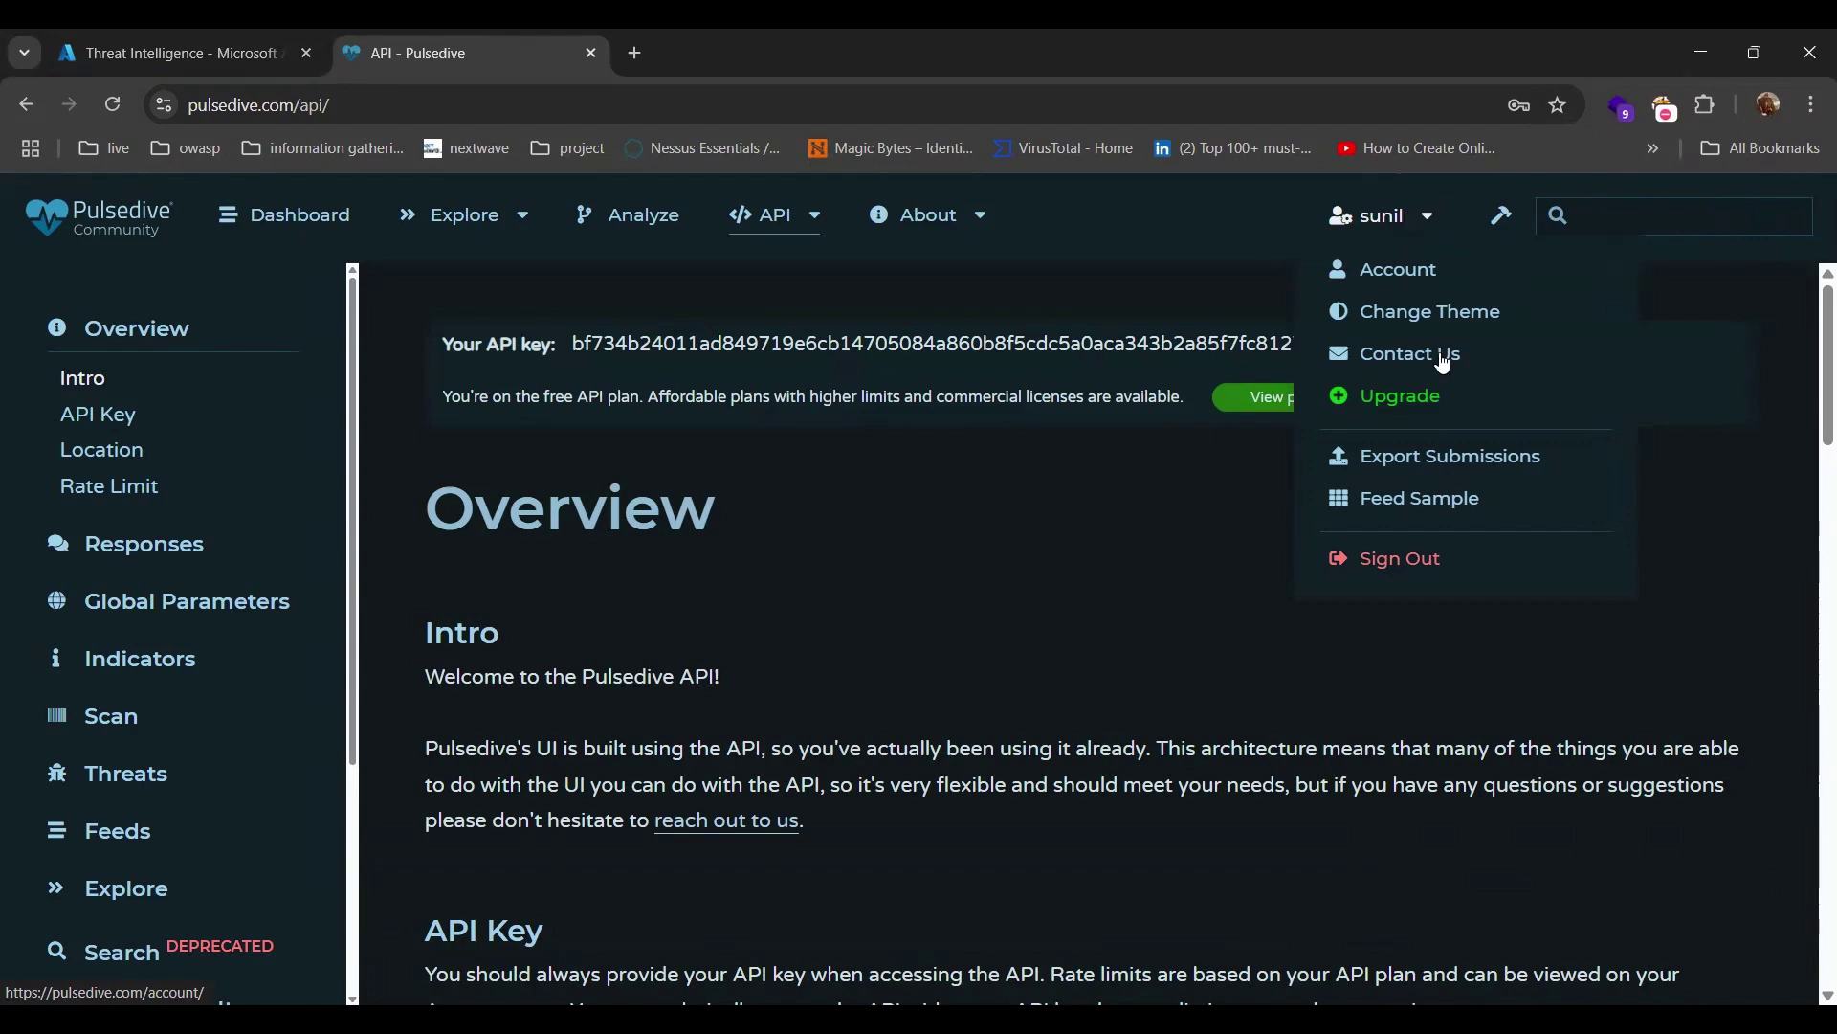
{"action": "left_click", "coordinate": [1431, 561]}
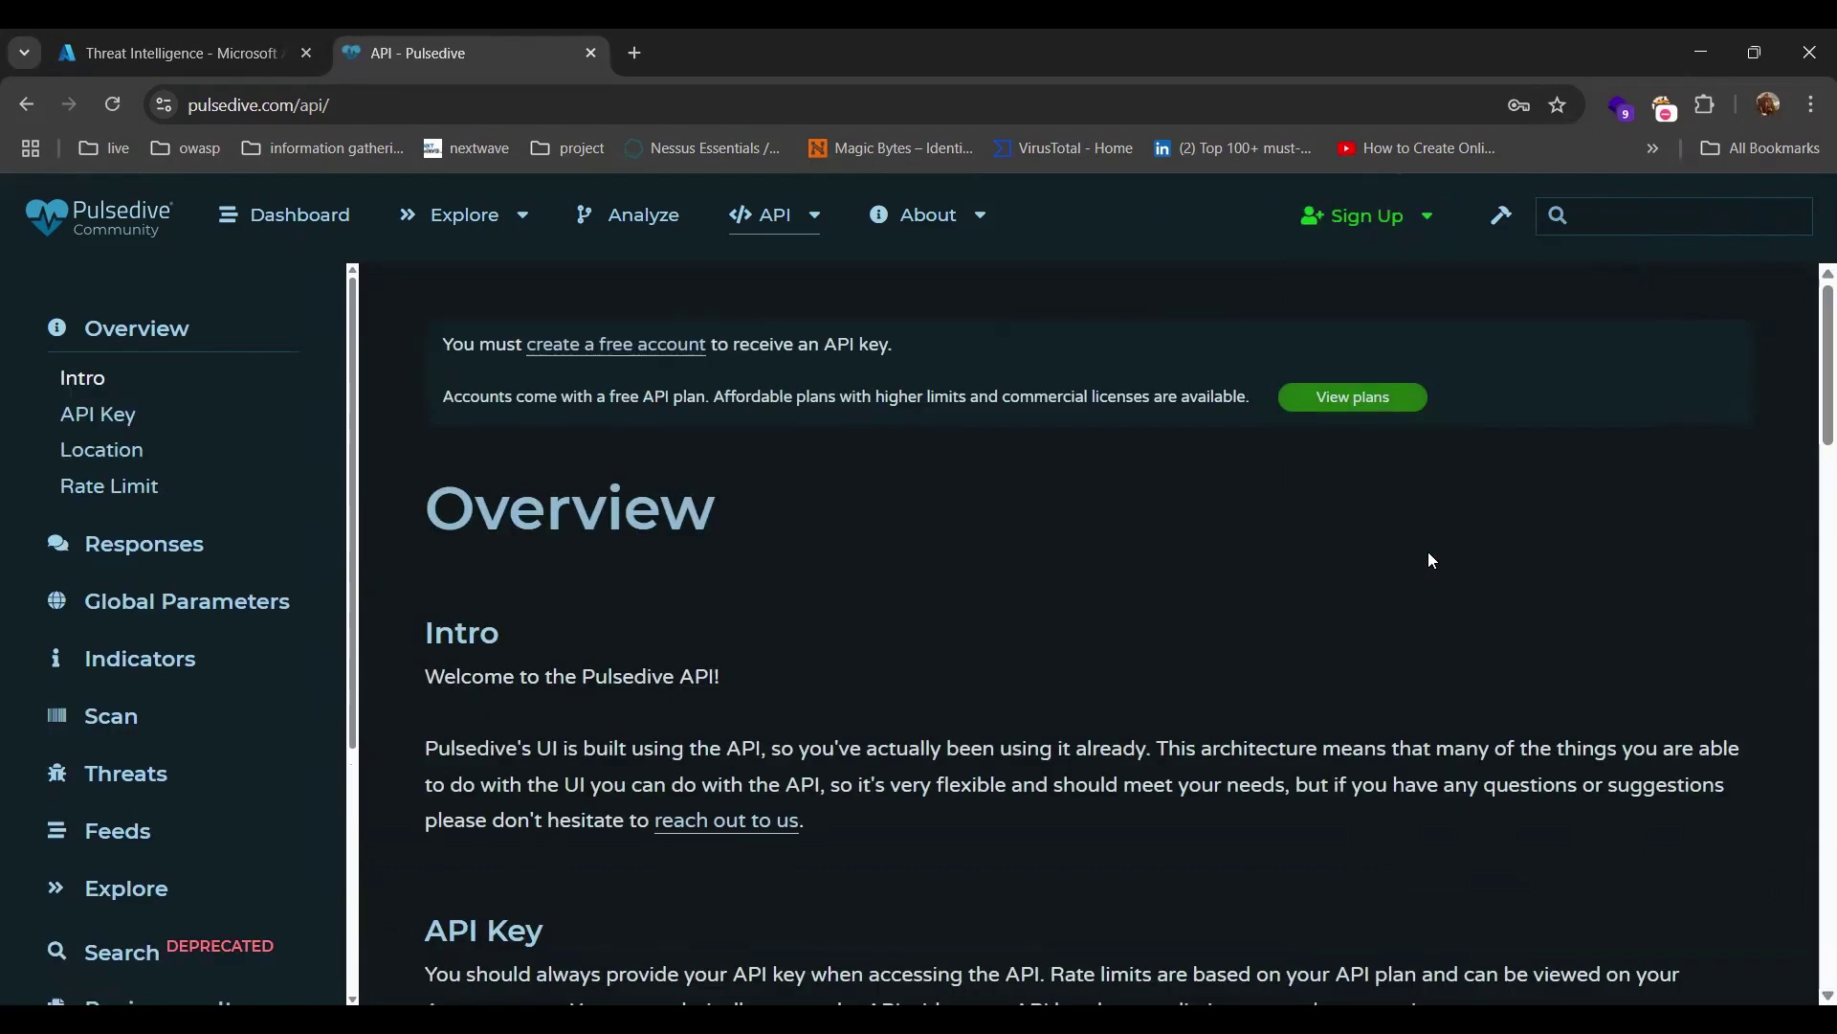
{"action": "mouse_move", "coordinate": [1354, 222]}
{"action": "left_click", "coordinate": [1345, 260]}
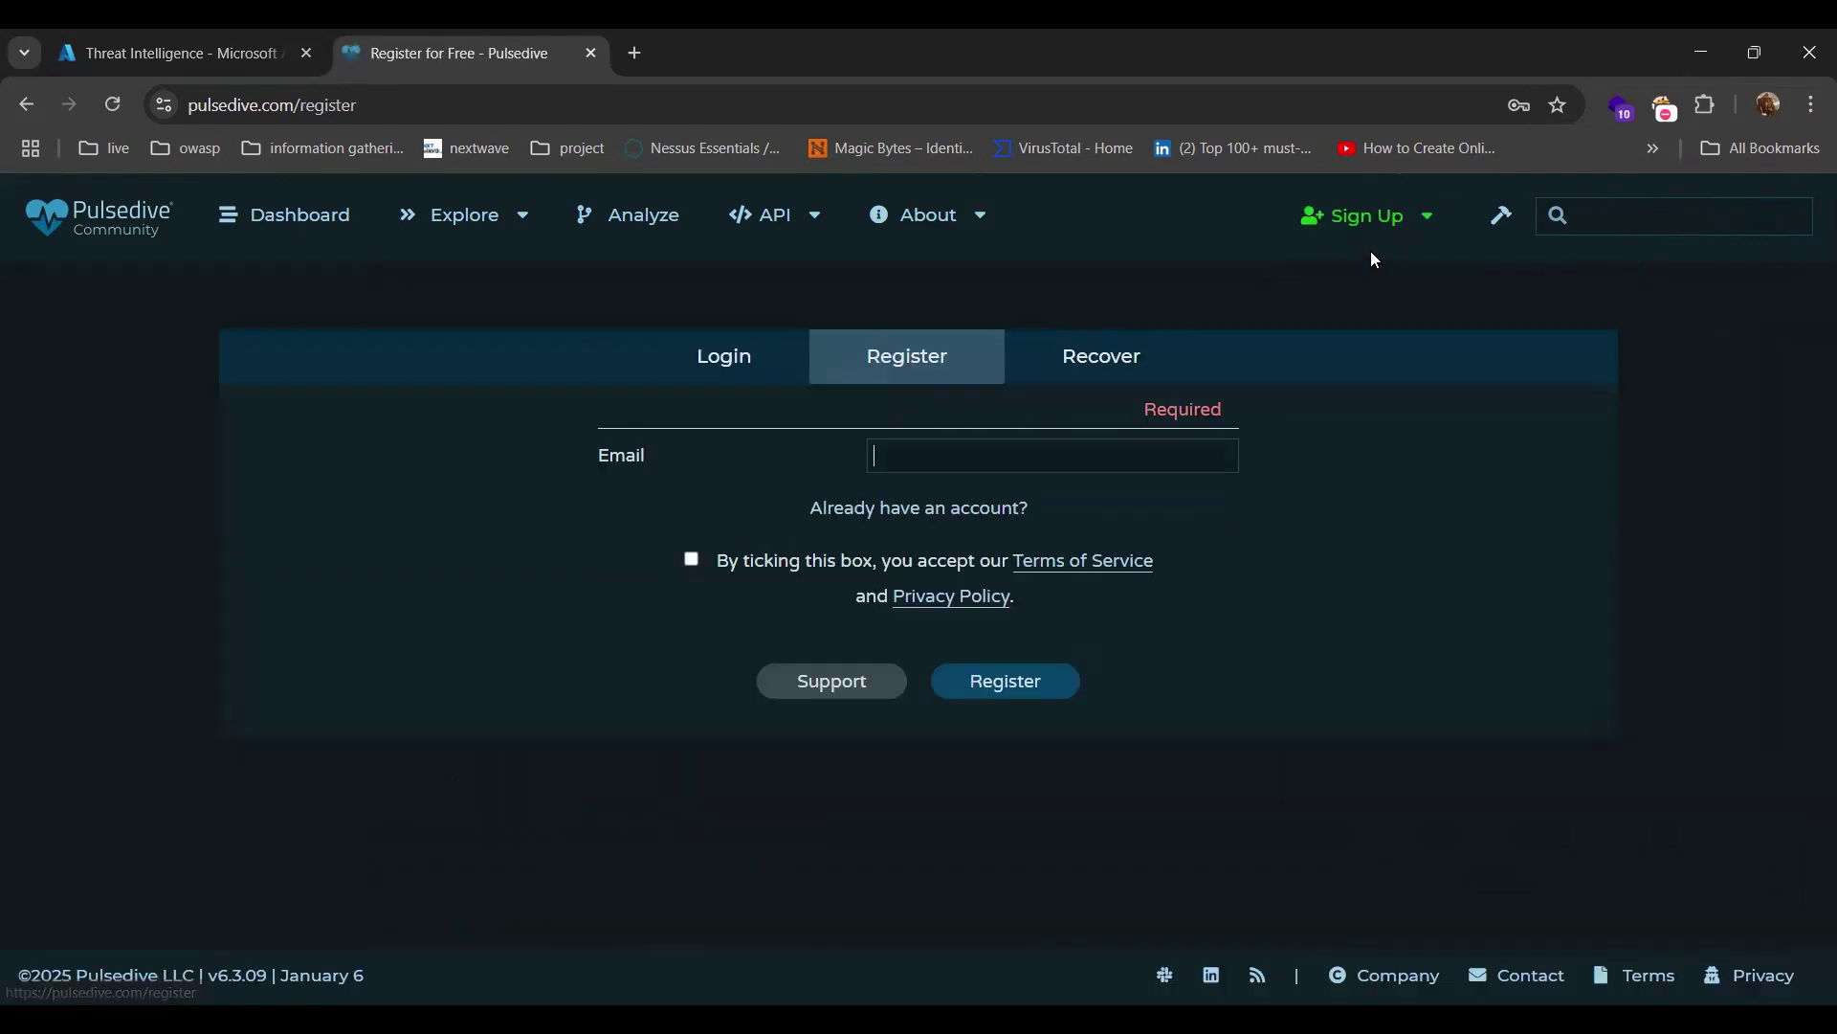
Log back into Pulsedive using the browser's saved login and the account password.
{"action": "left_click", "coordinate": [941, 458]}
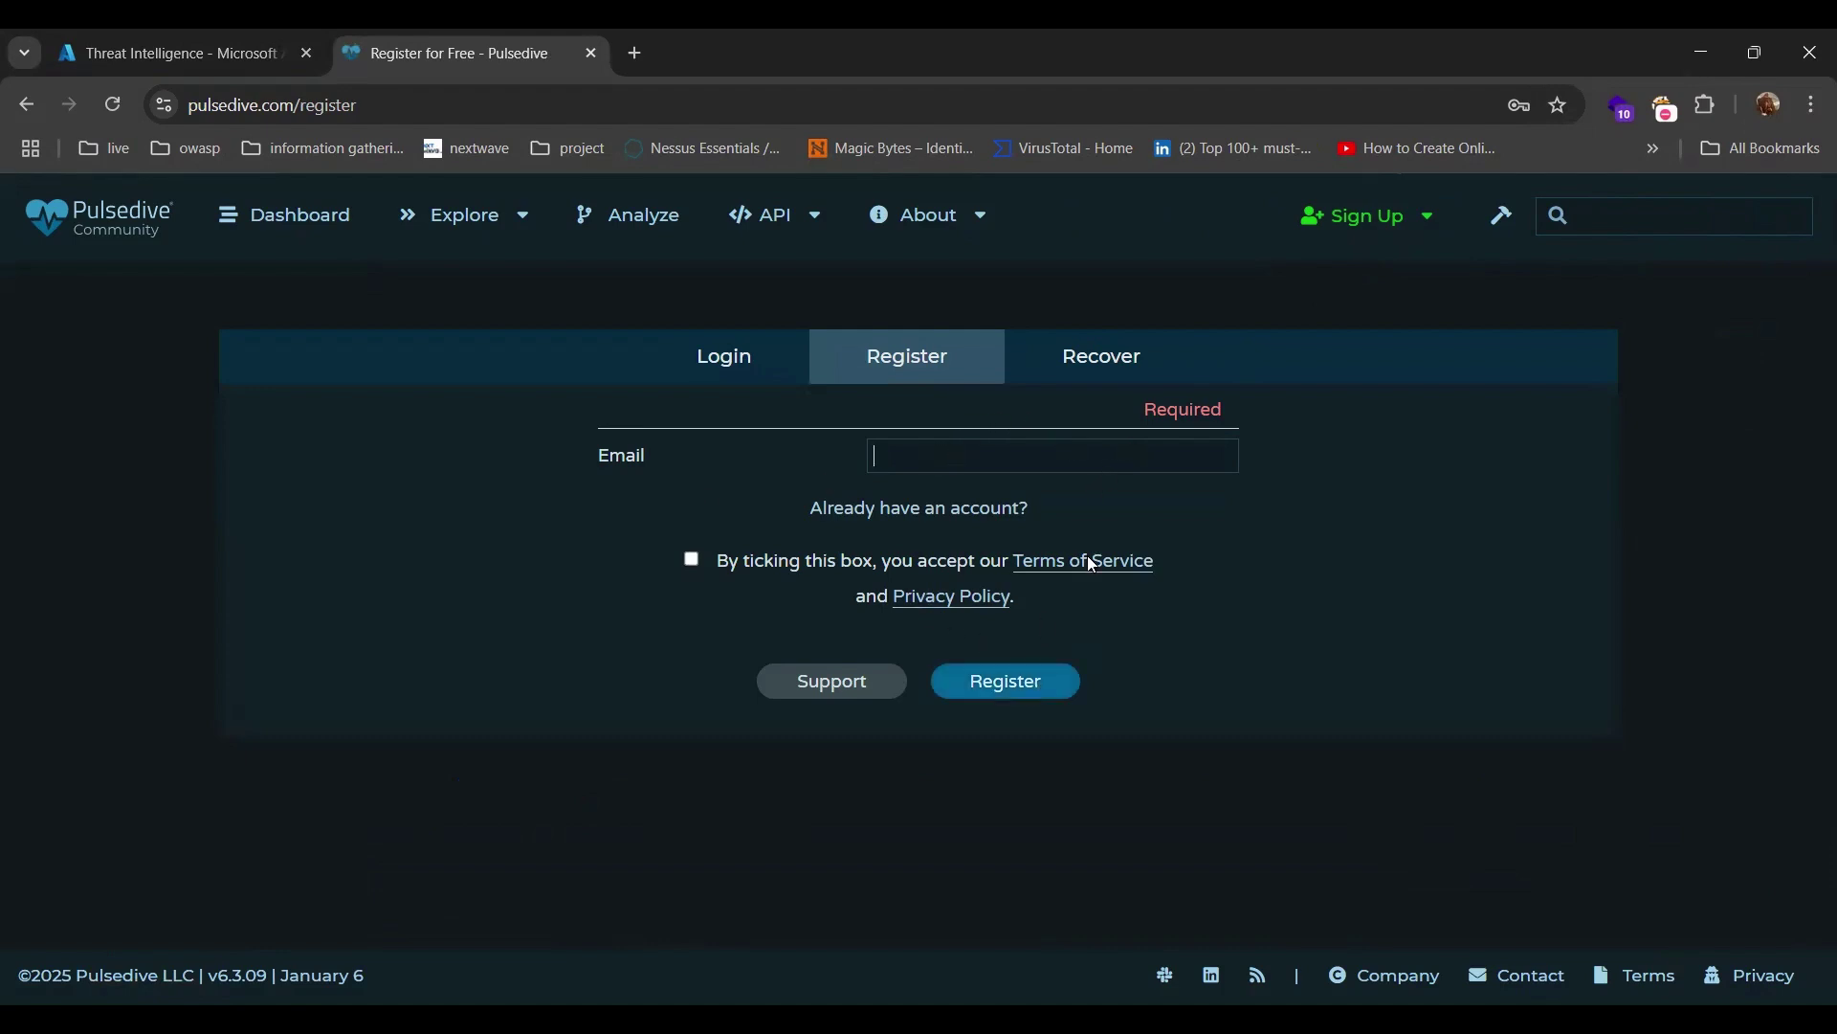
{"action": "left_click", "coordinate": [722, 362]}
{"action": "left_click", "coordinate": [899, 465]}
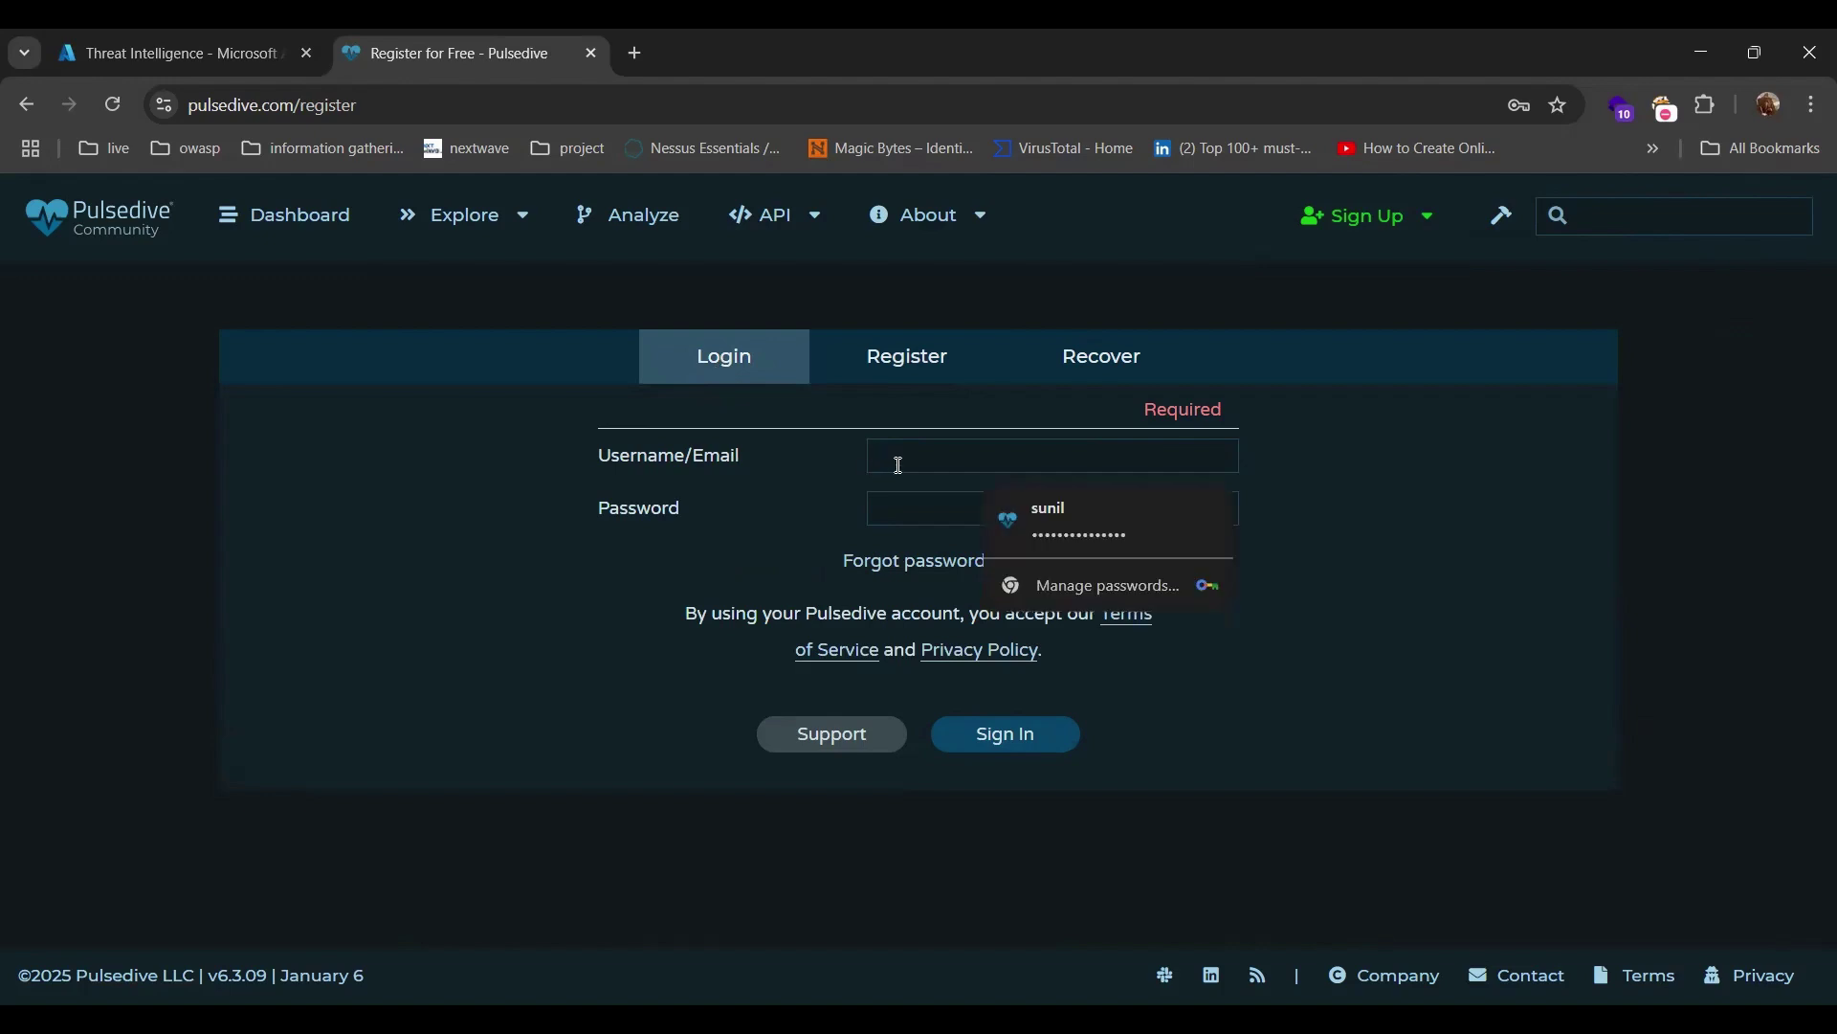
{"action": "left_click", "coordinate": [969, 516]}
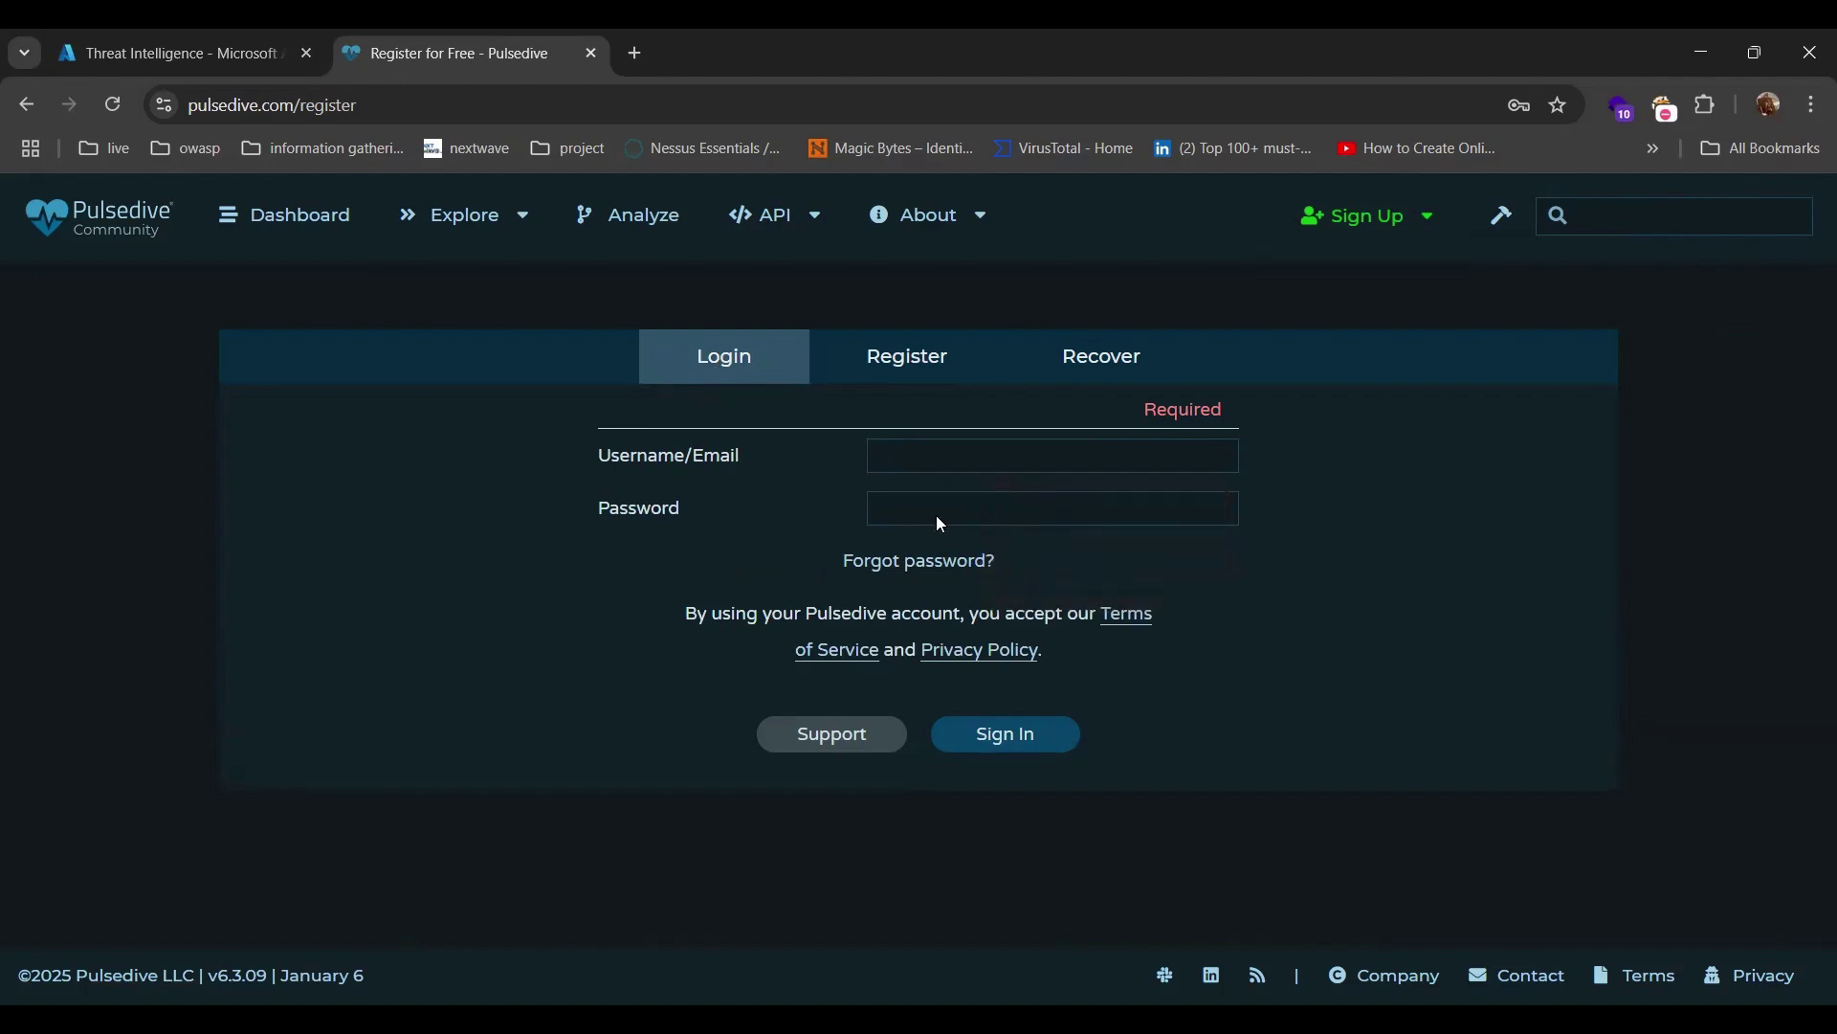
{"action": "type", "text": "•••"}
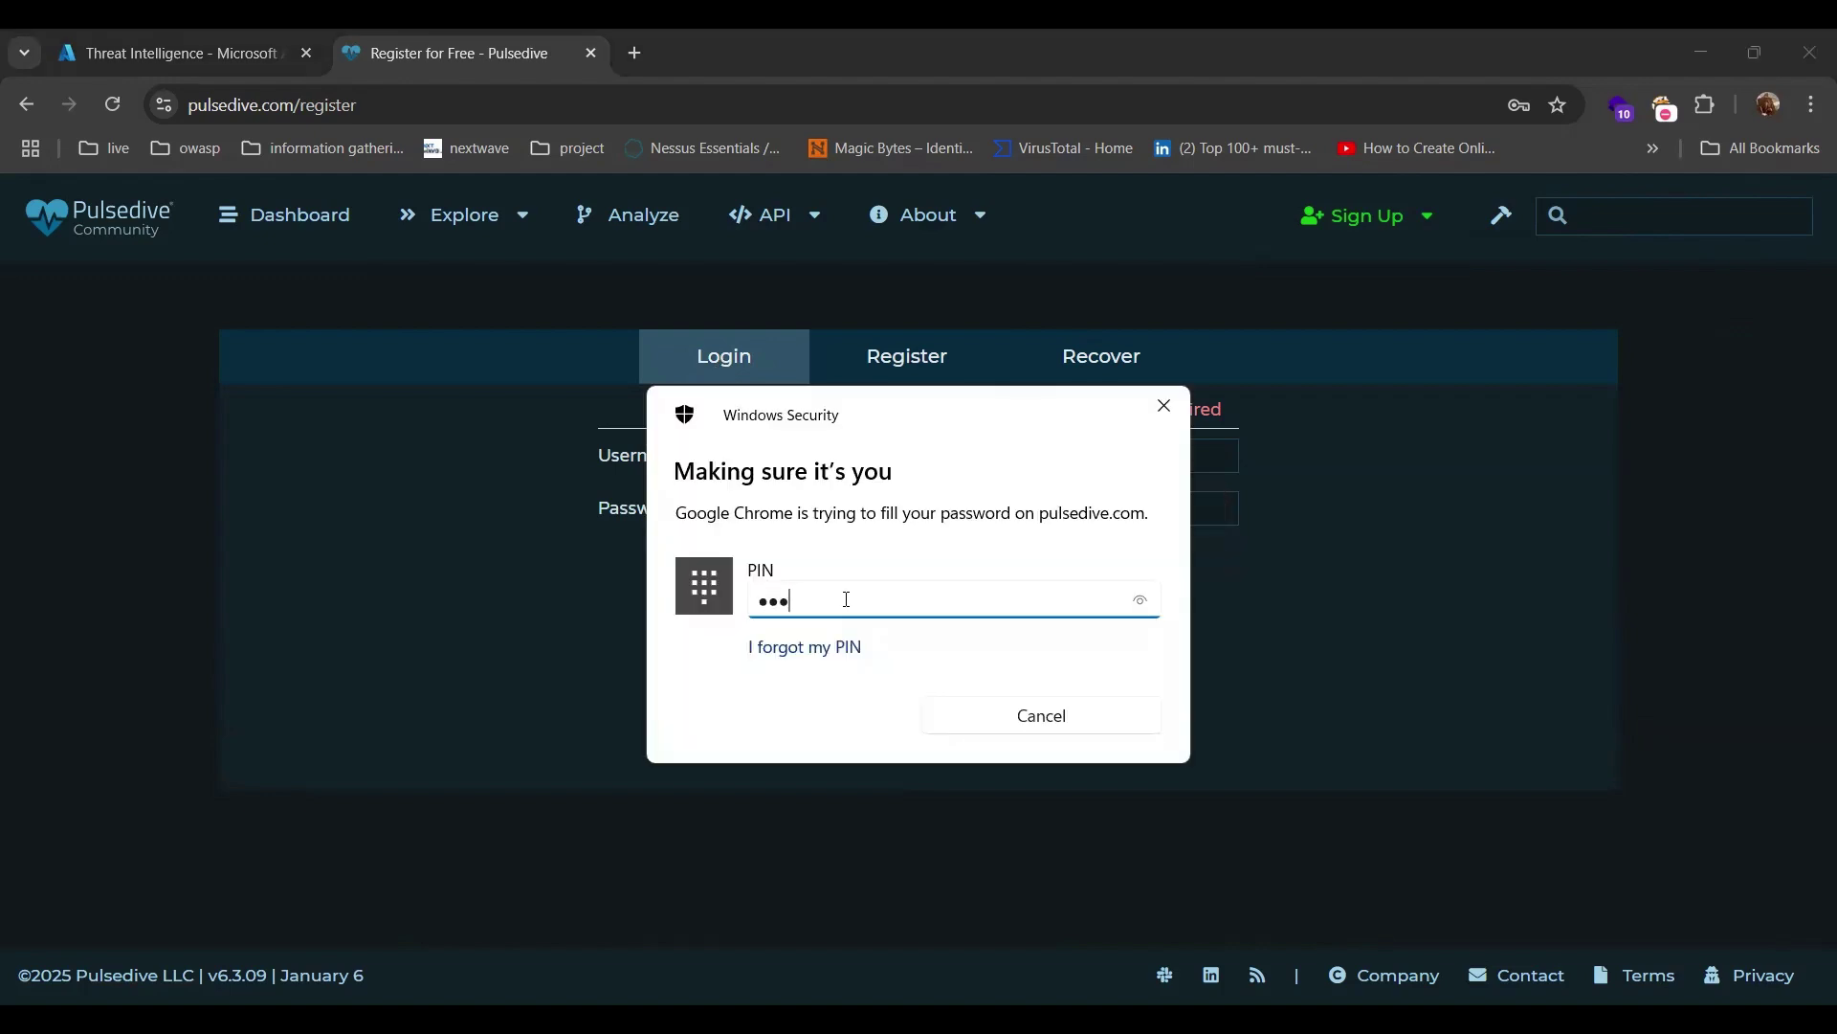
{"action": "type", "text": "•"}
{"action": "left_click", "coordinate": [1022, 743]}
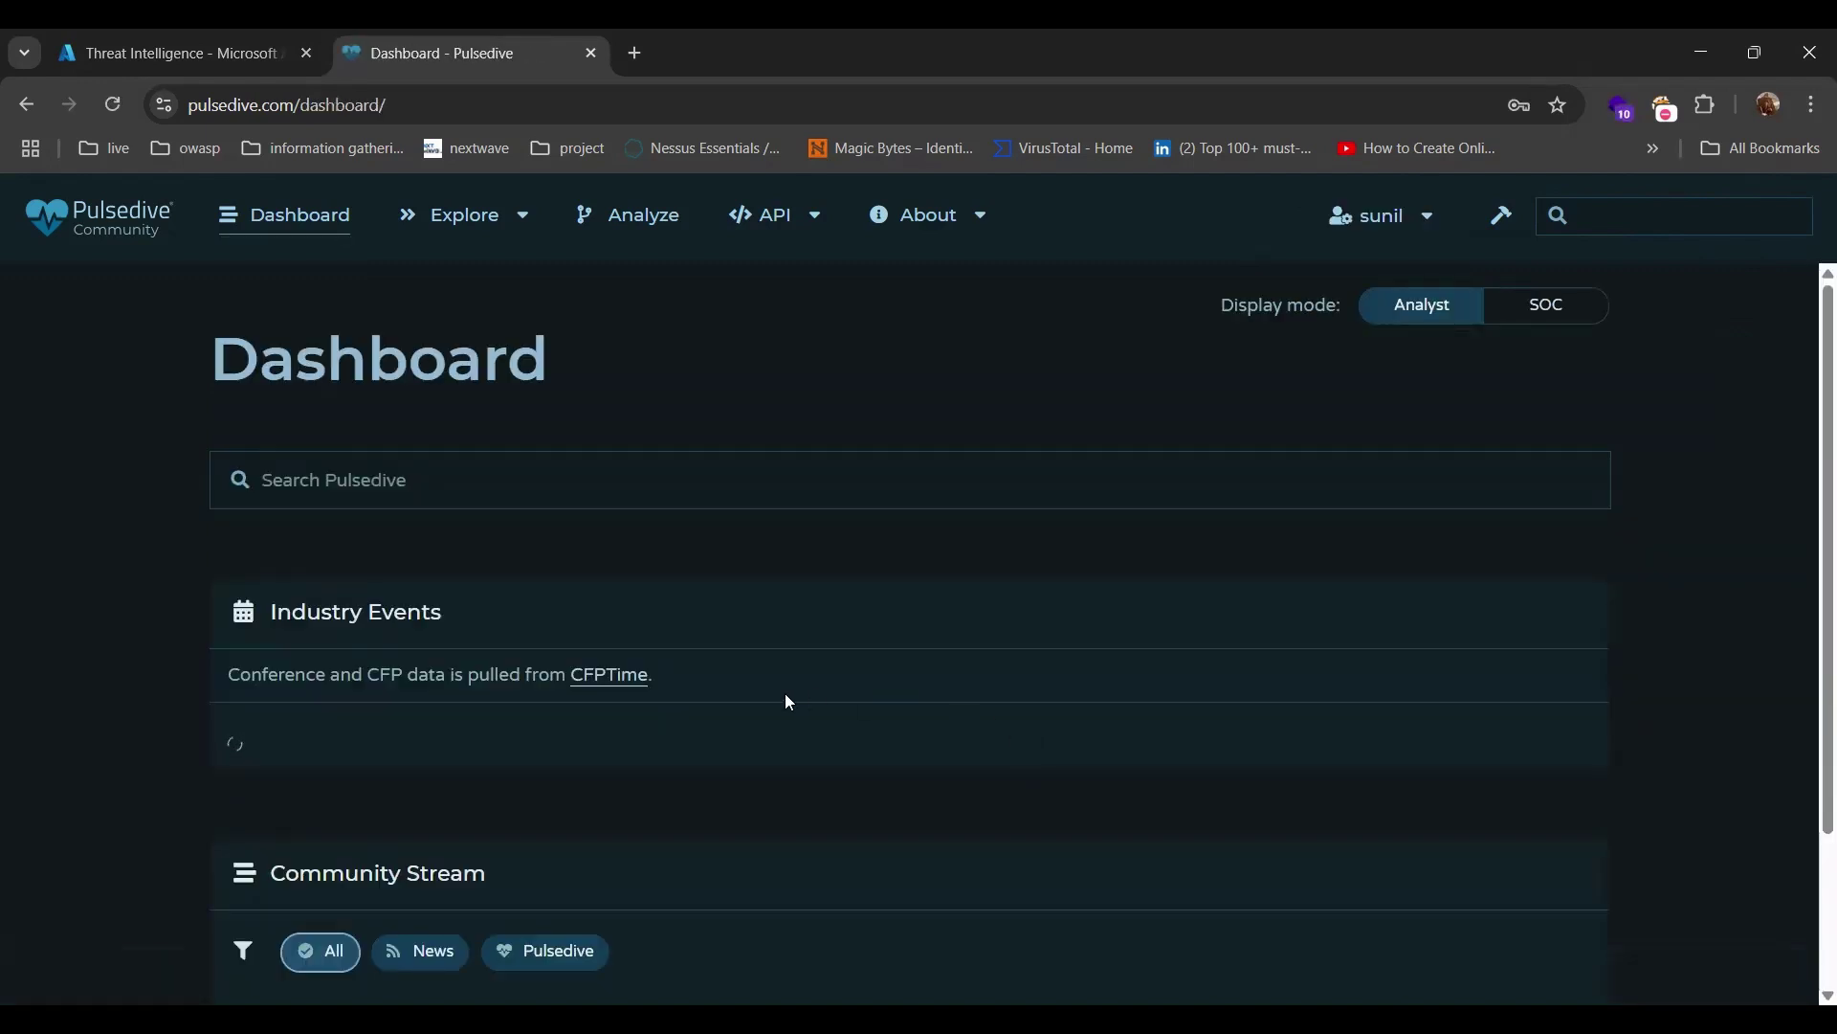
Drop open the API menu in Pulsedive's top navigation bar.
{"action": "scroll", "coordinate": [794, 607], "scroll_direction": "down", "scroll_amount": 1}
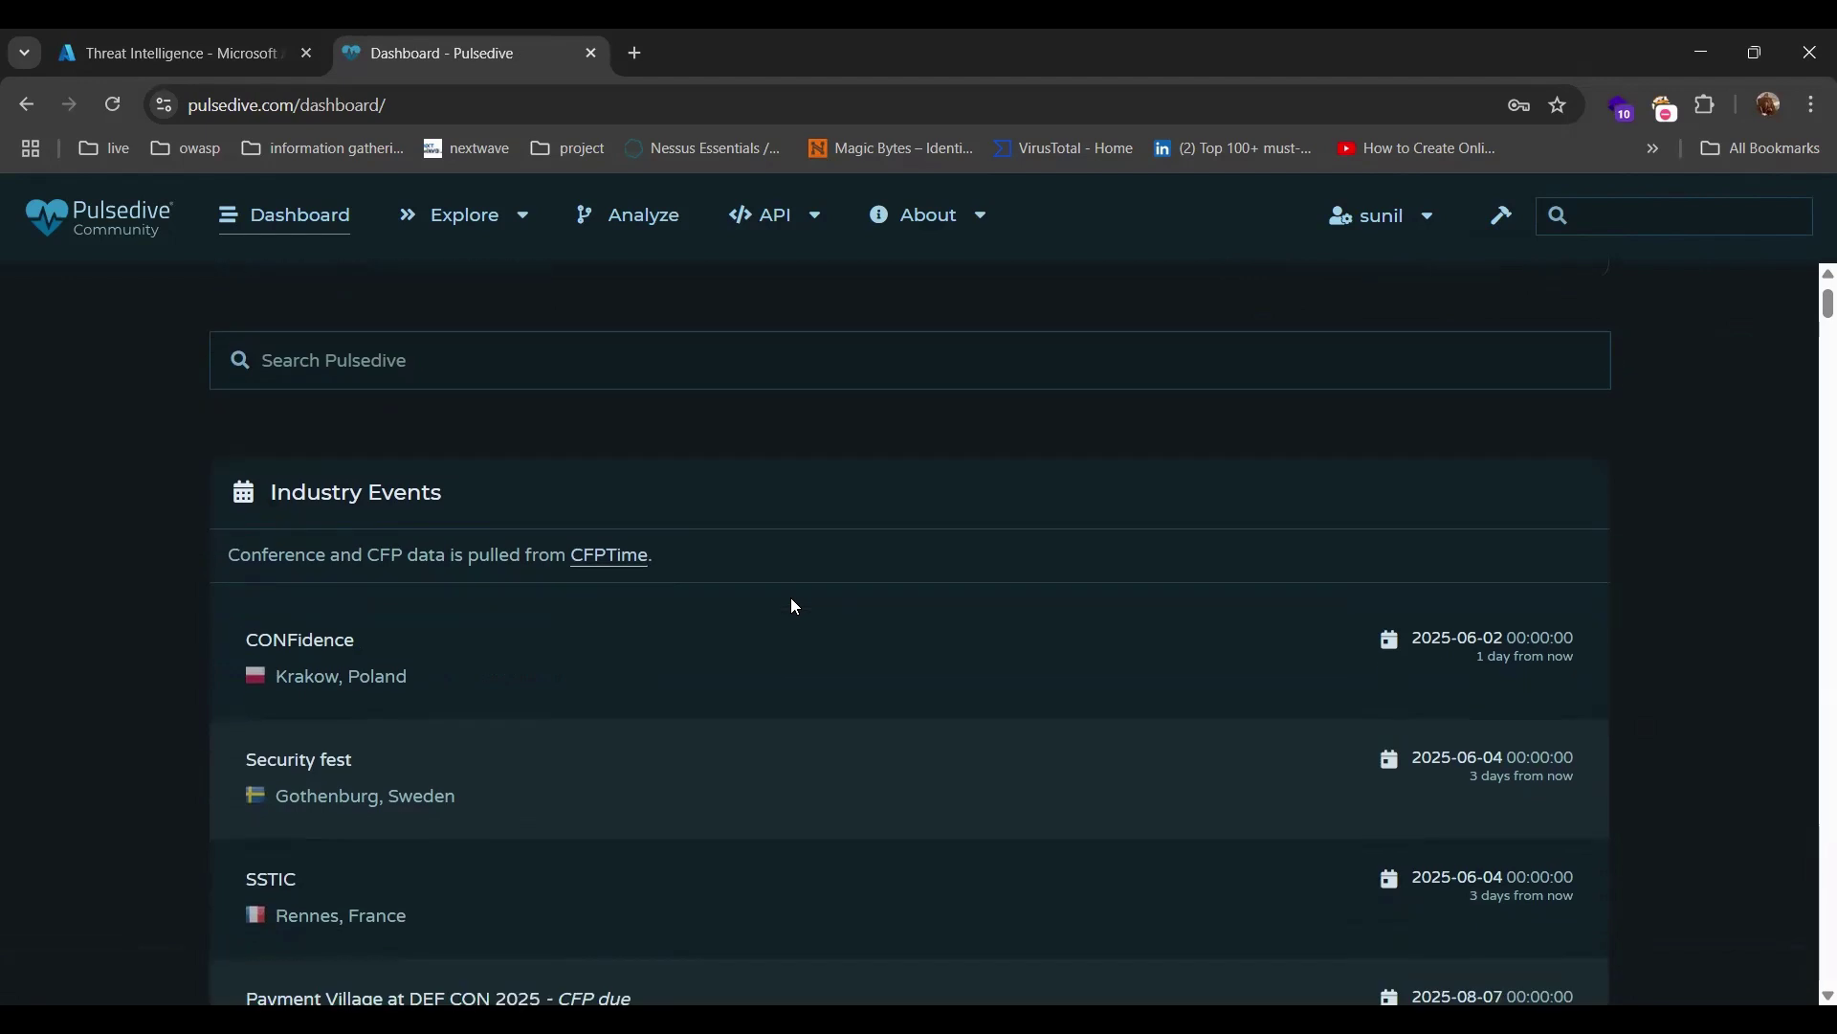
{"action": "scroll", "coordinate": [794, 606], "scroll_direction": "up", "scroll_amount": 1}
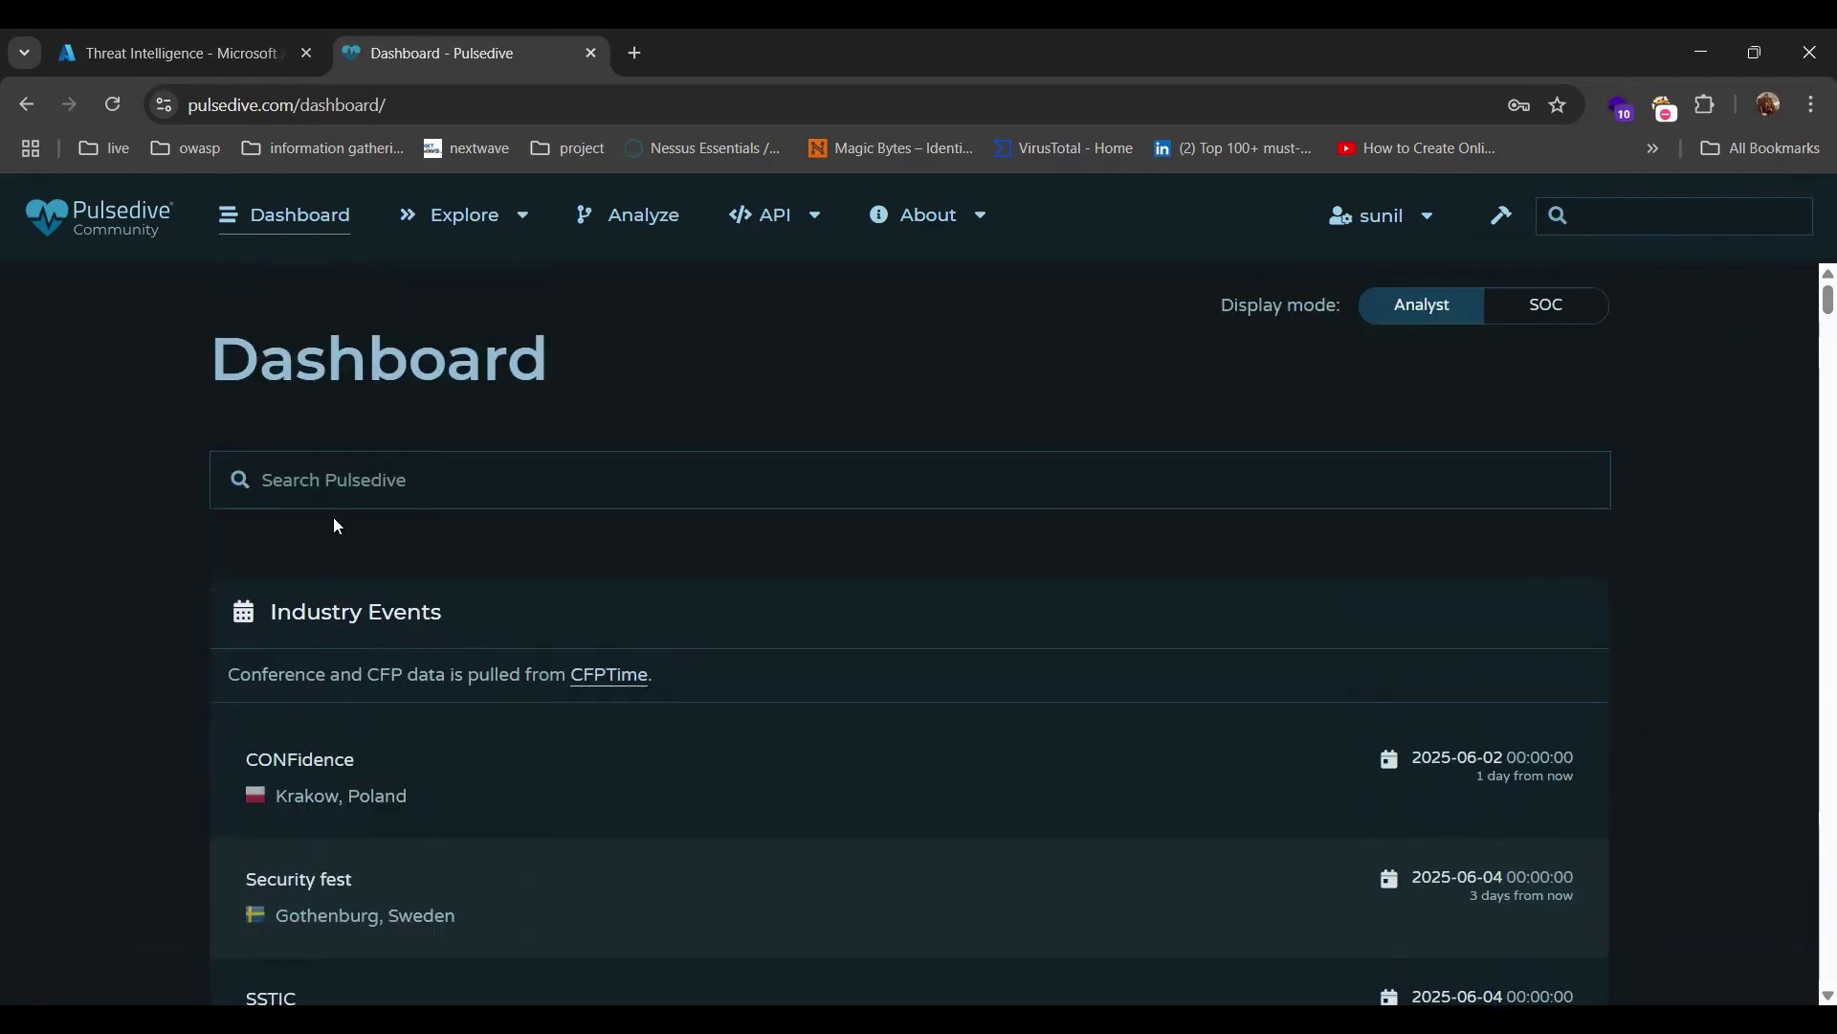
{"action": "mouse_move", "coordinate": [756, 218]}
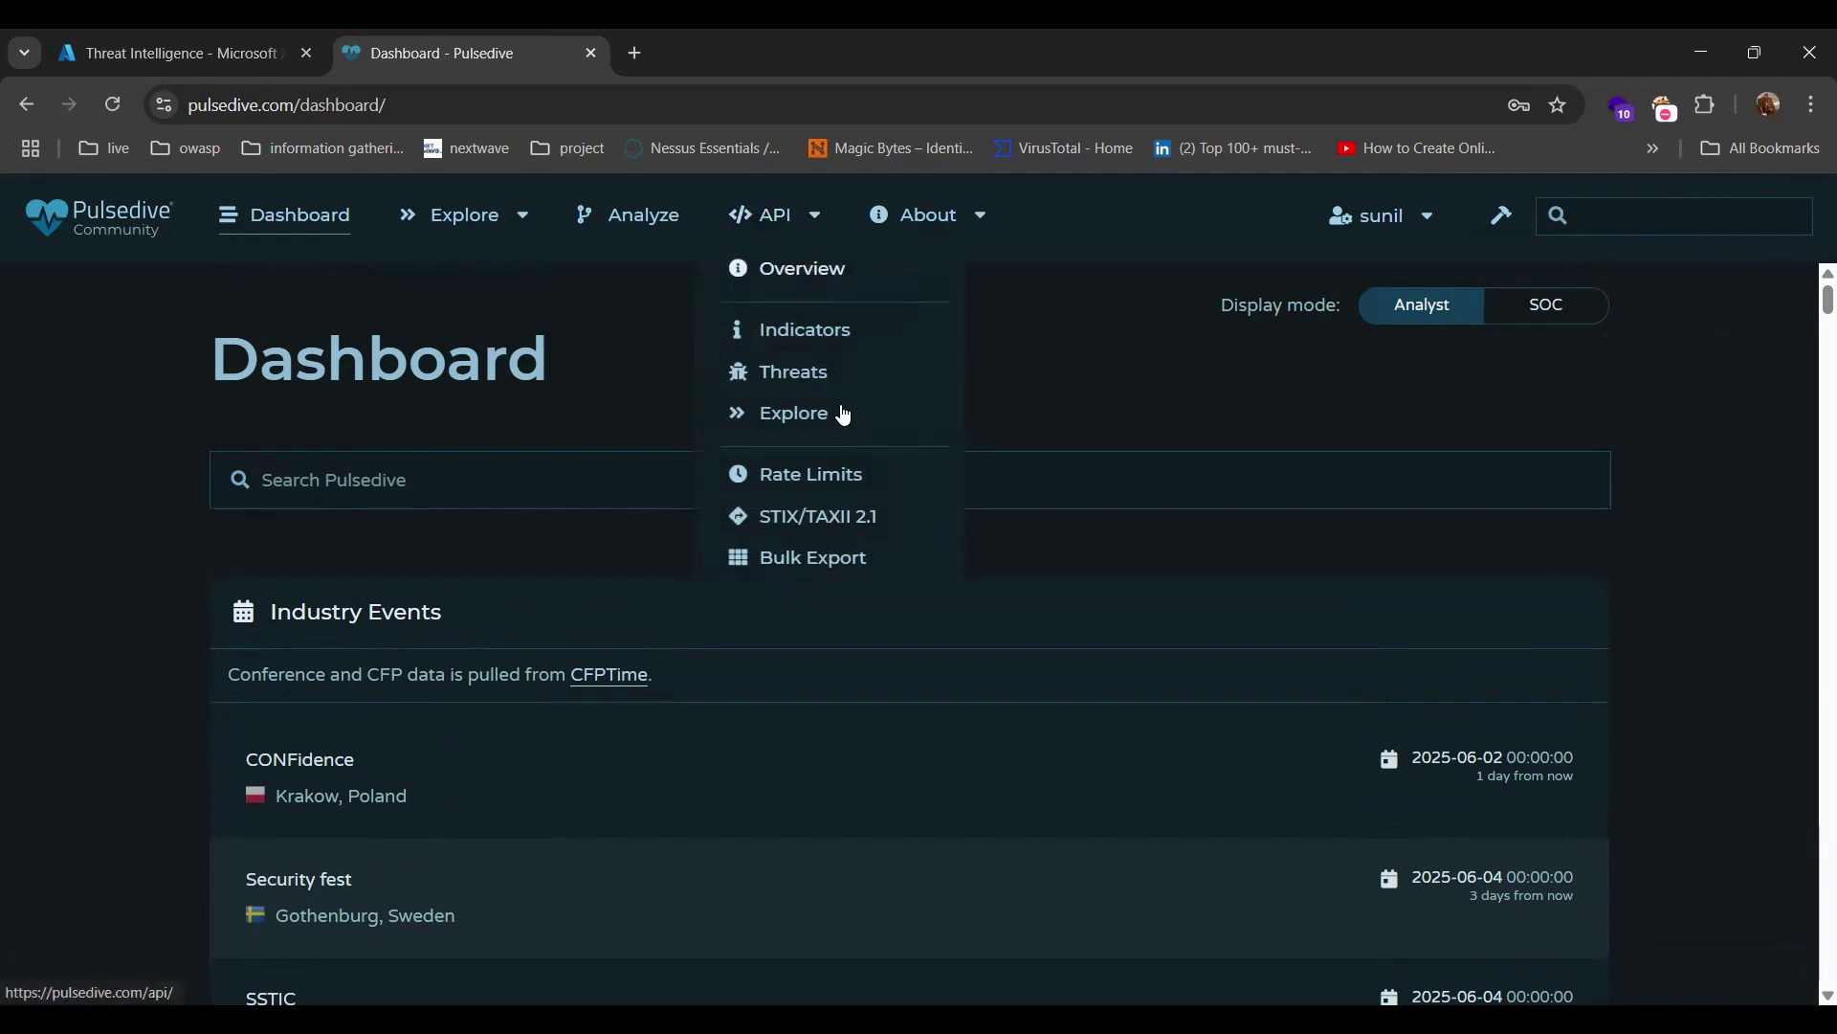
Open the STIX/TAXII 2.1 docs, select the 'Pulsedive test data' collection name, then return to the Azure tab.
{"action": "left_click", "coordinate": [847, 518]}
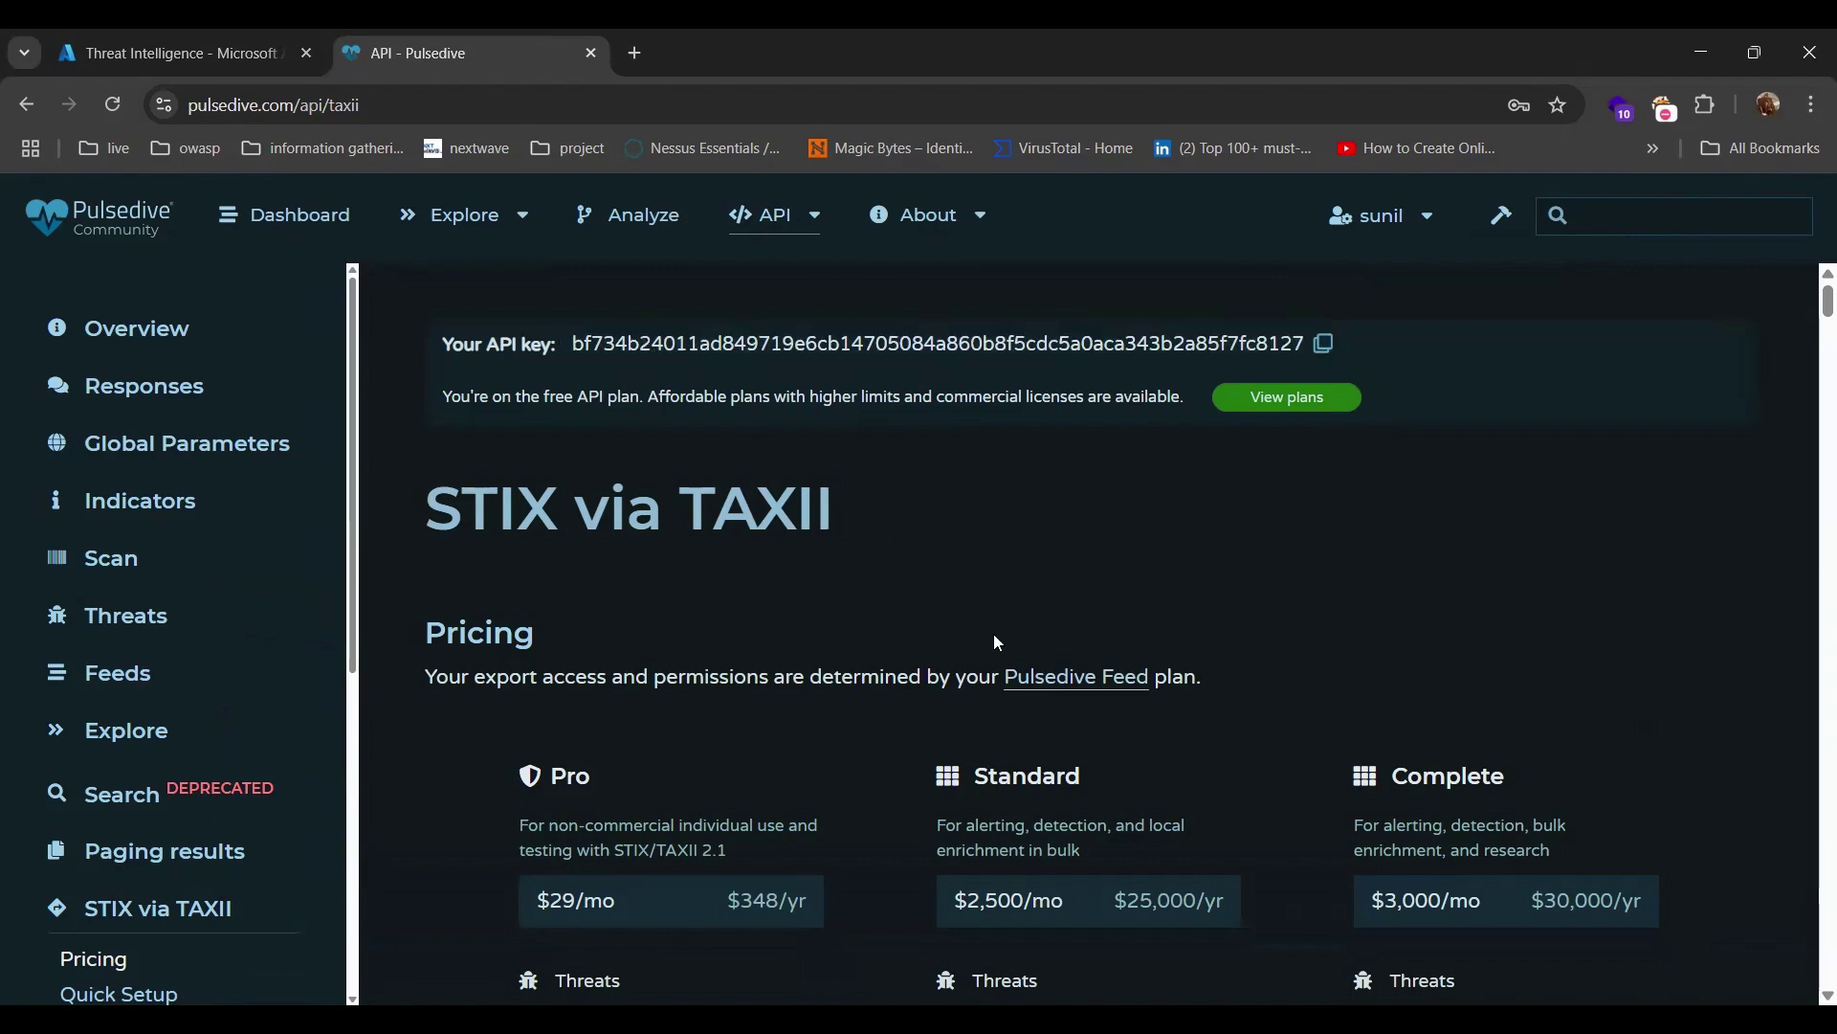
{"action": "scroll", "coordinate": [933, 558], "scroll_direction": "down", "scroll_amount": 7}
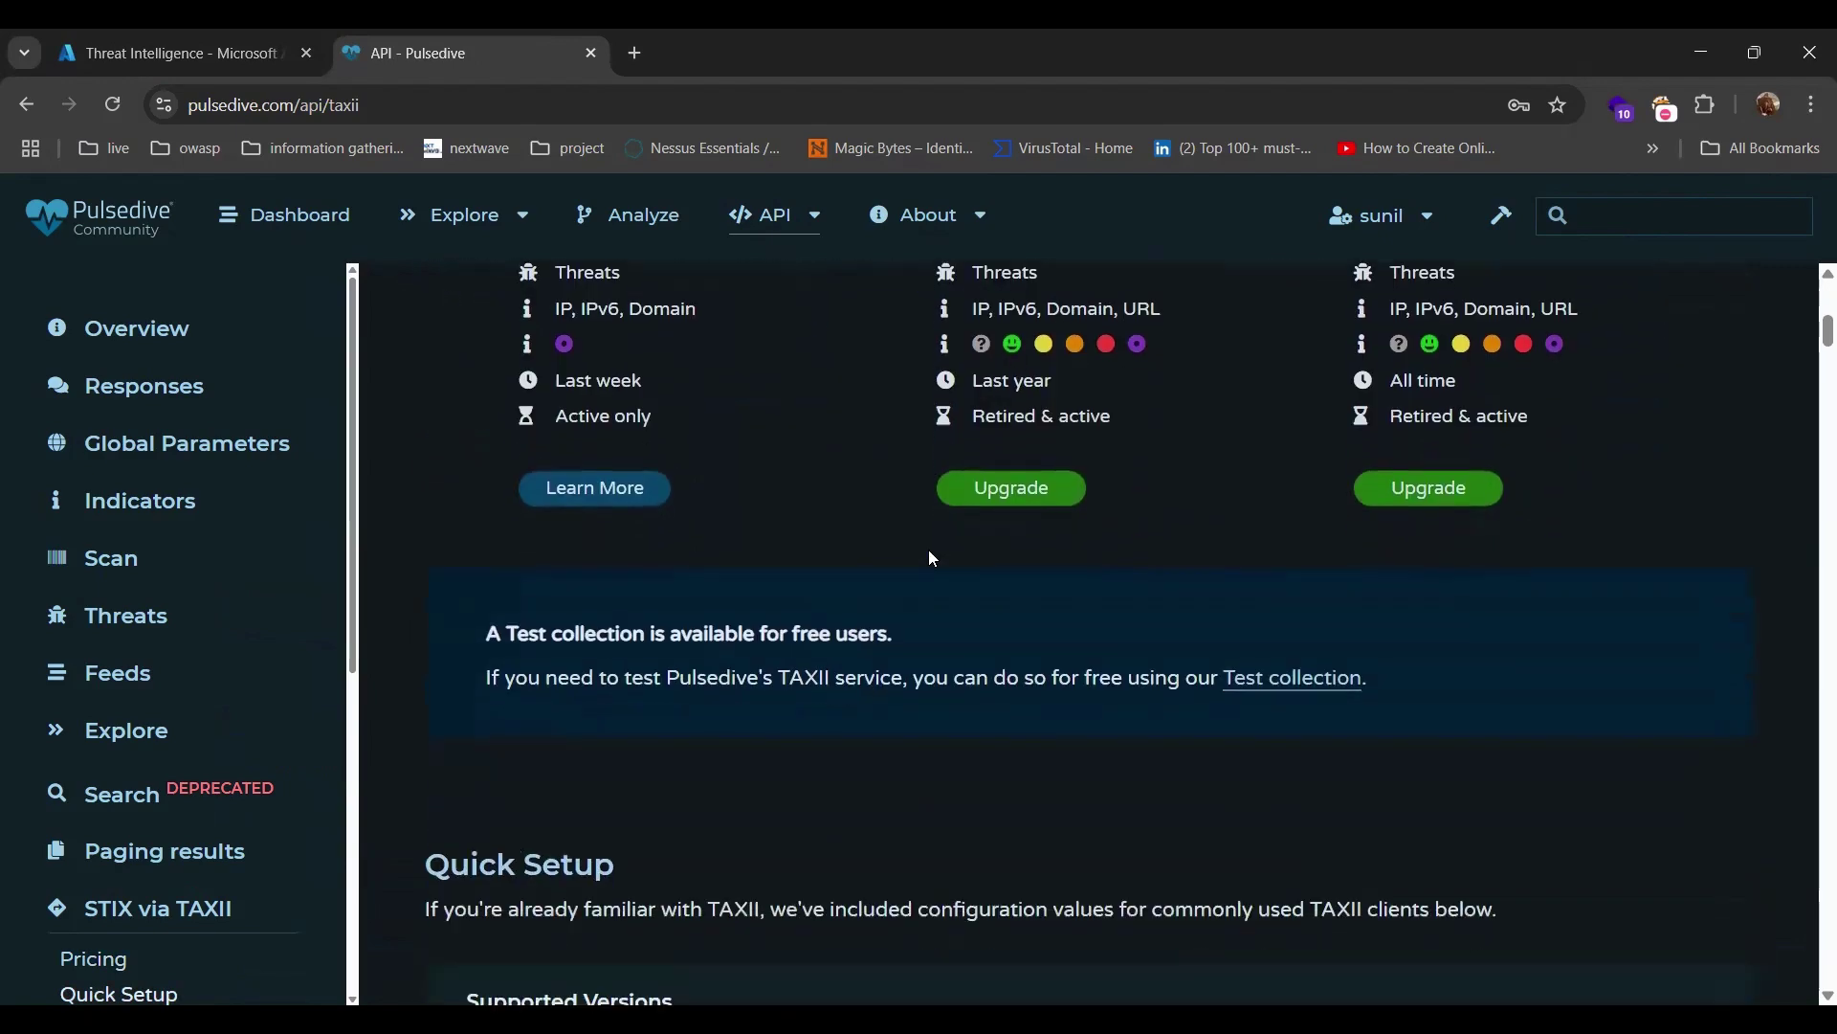
{"action": "scroll", "coordinate": [933, 558], "scroll_direction": "down", "scroll_amount": 6}
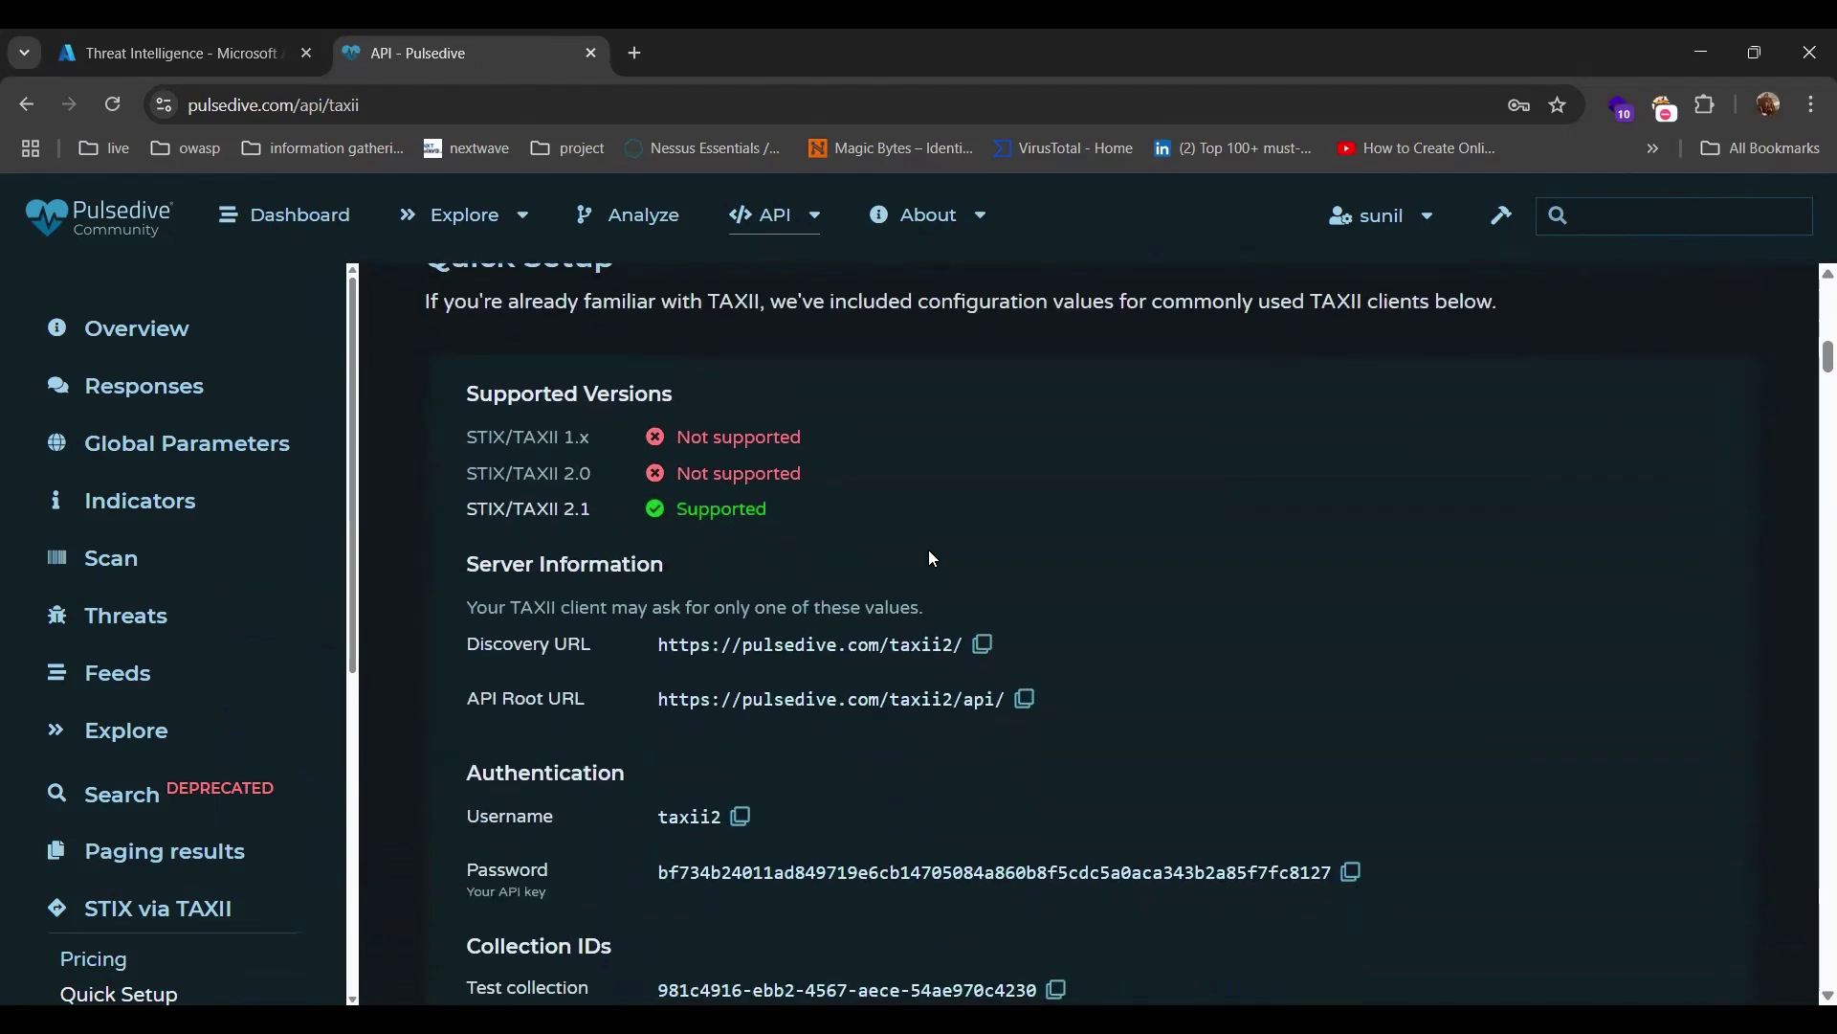
{"action": "scroll", "coordinate": [933, 558], "scroll_direction": "down", "scroll_amount": 8}
{"action": "scroll", "coordinate": [933, 560], "scroll_direction": "down", "scroll_amount": 2}
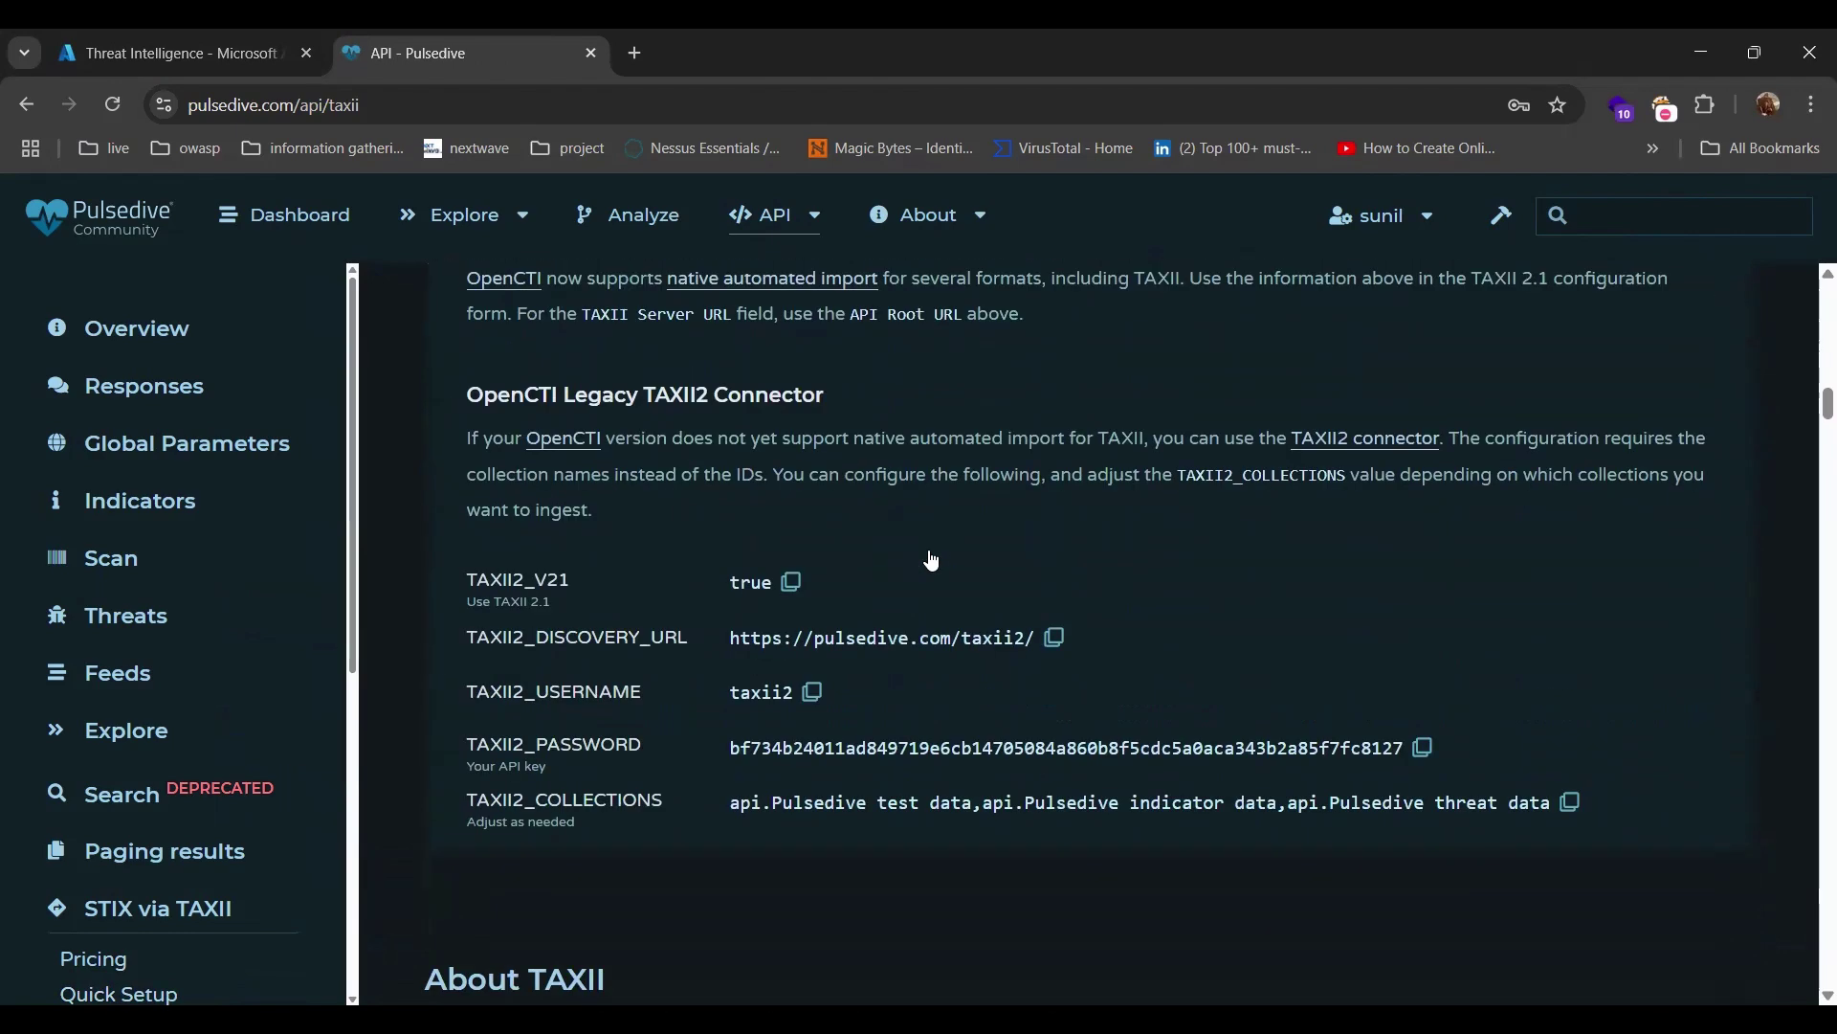
{"action": "scroll", "coordinate": [933, 558], "scroll_direction": "down", "scroll_amount": 4}
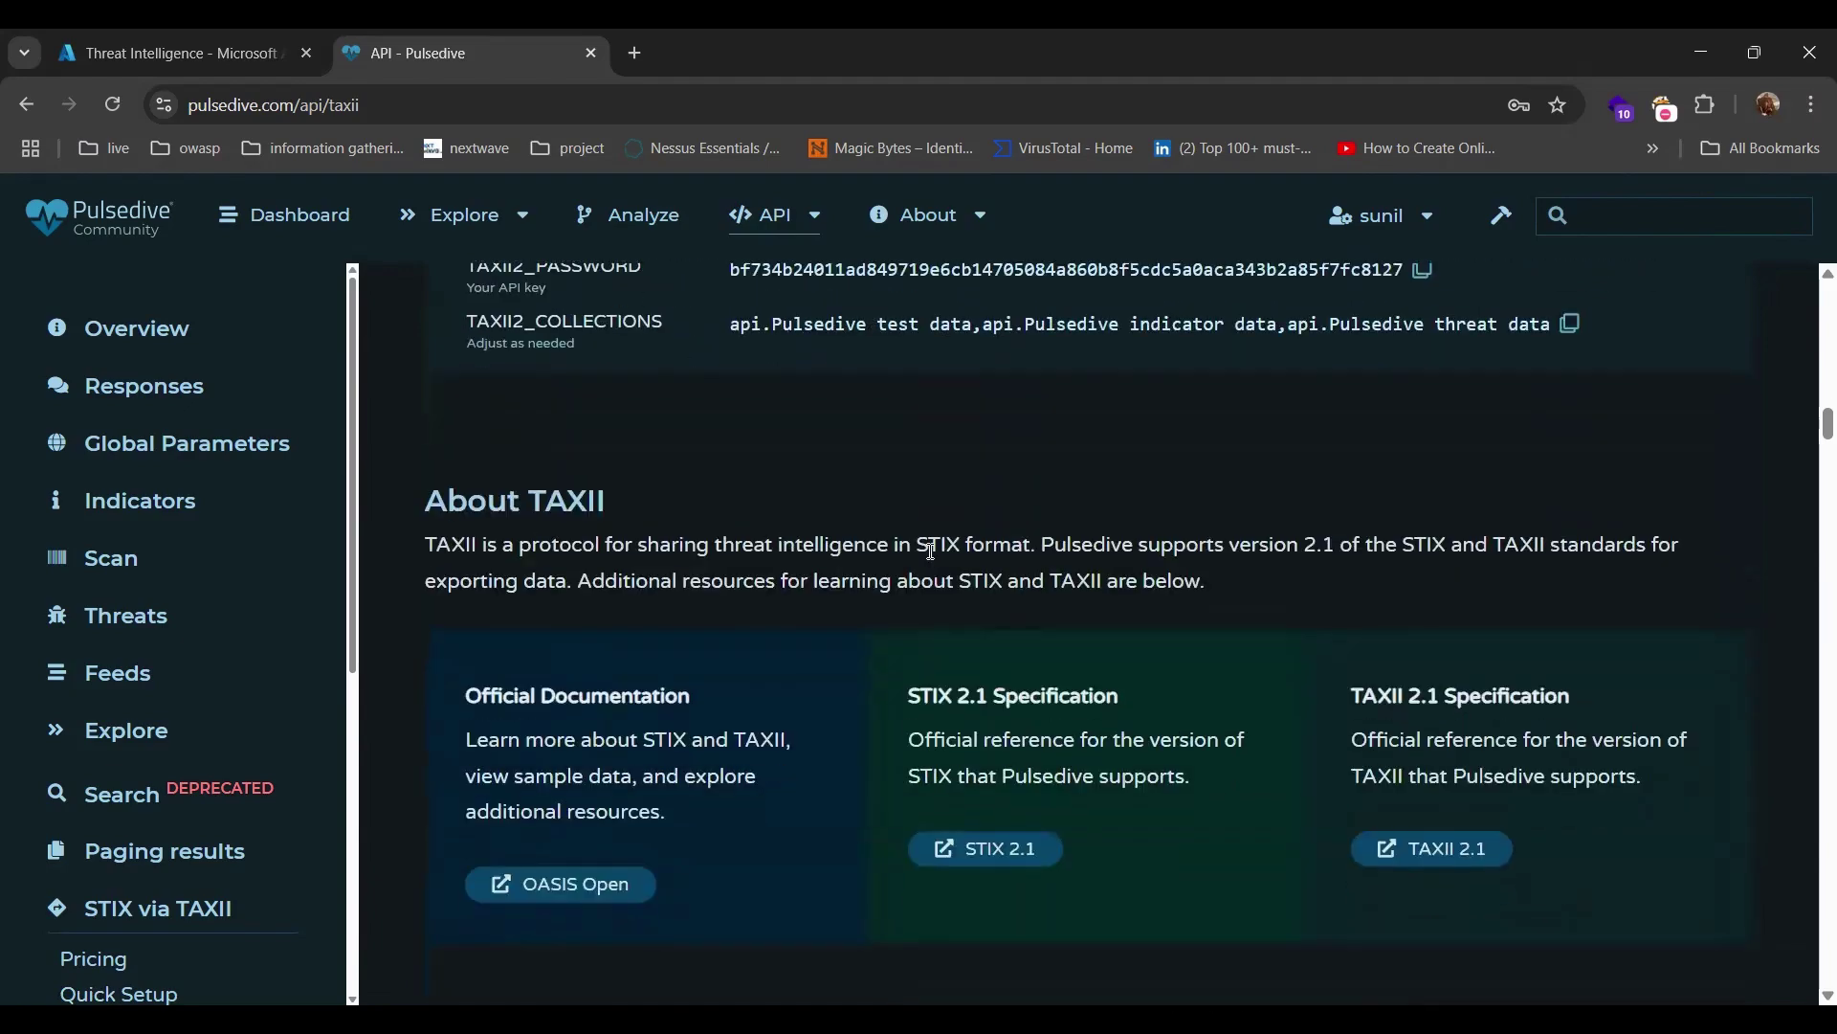
{"action": "scroll", "coordinate": [931, 552], "scroll_direction": "down", "scroll_amount": 4}
{"action": "scroll", "coordinate": [932, 552], "scroll_direction": "down", "scroll_amount": 4}
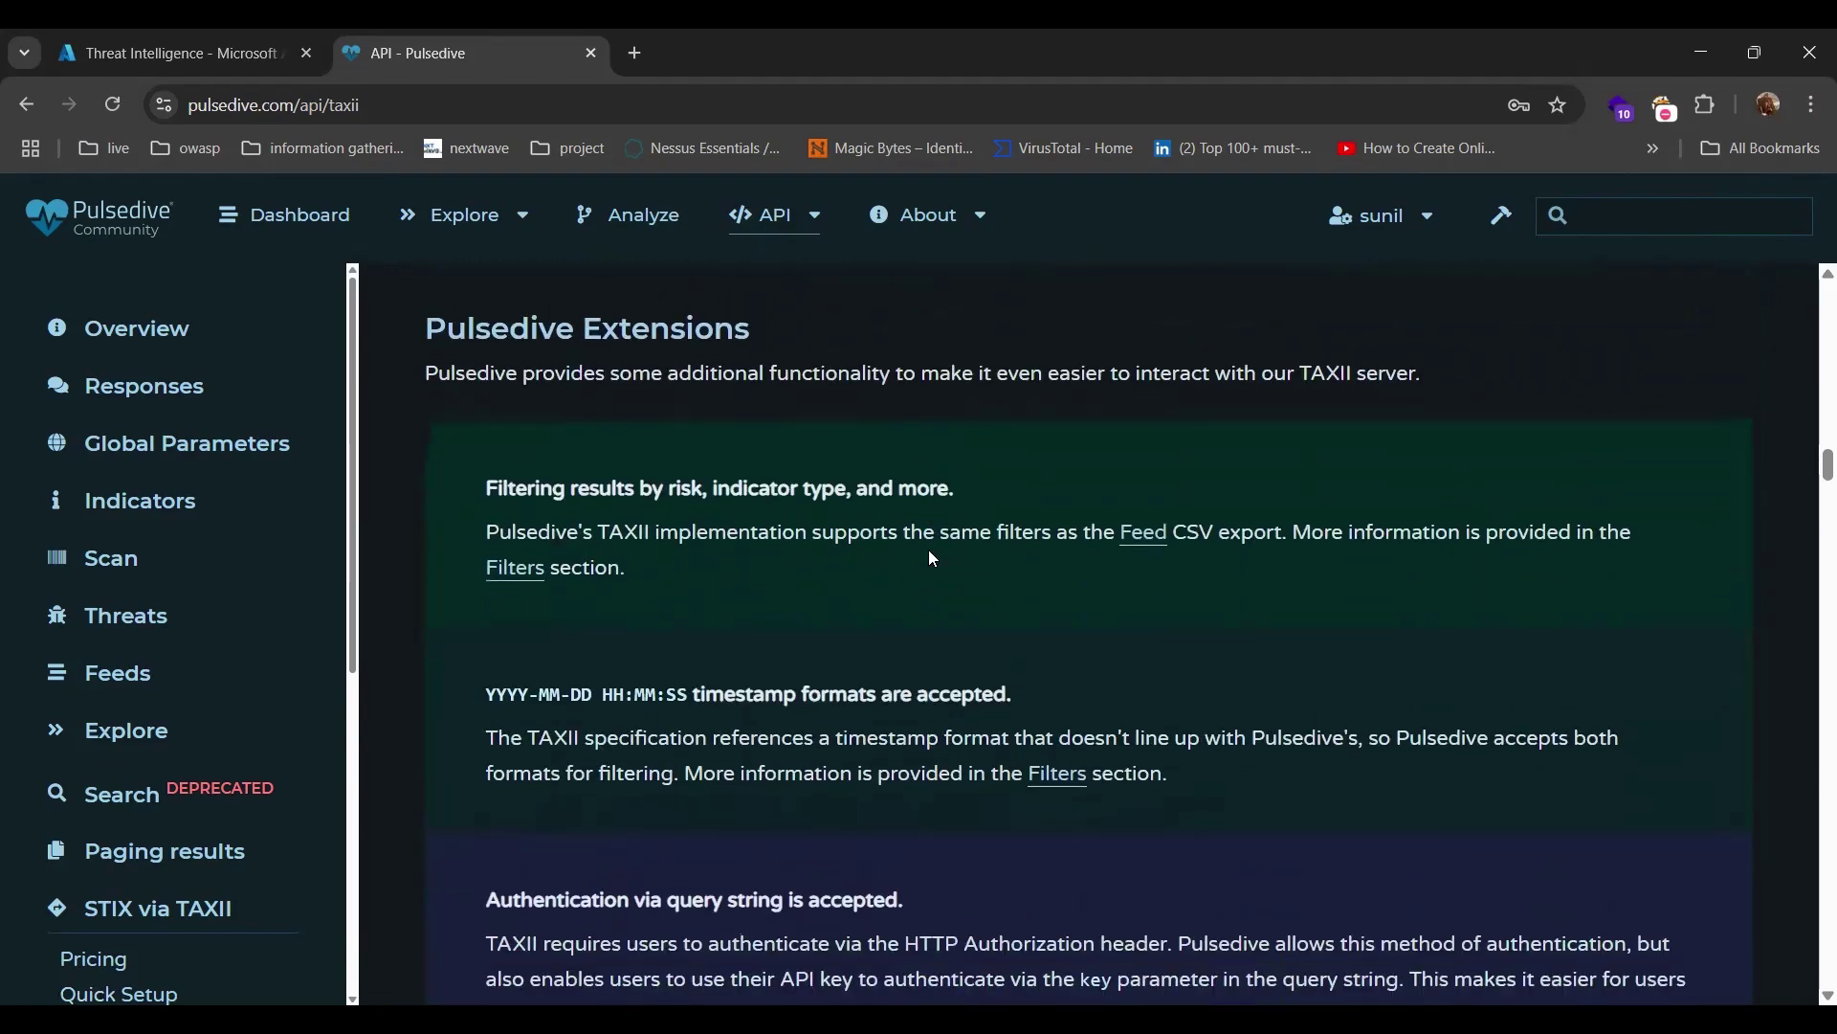
{"action": "scroll", "coordinate": [933, 558], "scroll_direction": "down", "scroll_amount": 3}
{"action": "scroll", "coordinate": [934, 558], "scroll_direction": "down", "scroll_amount": 10}
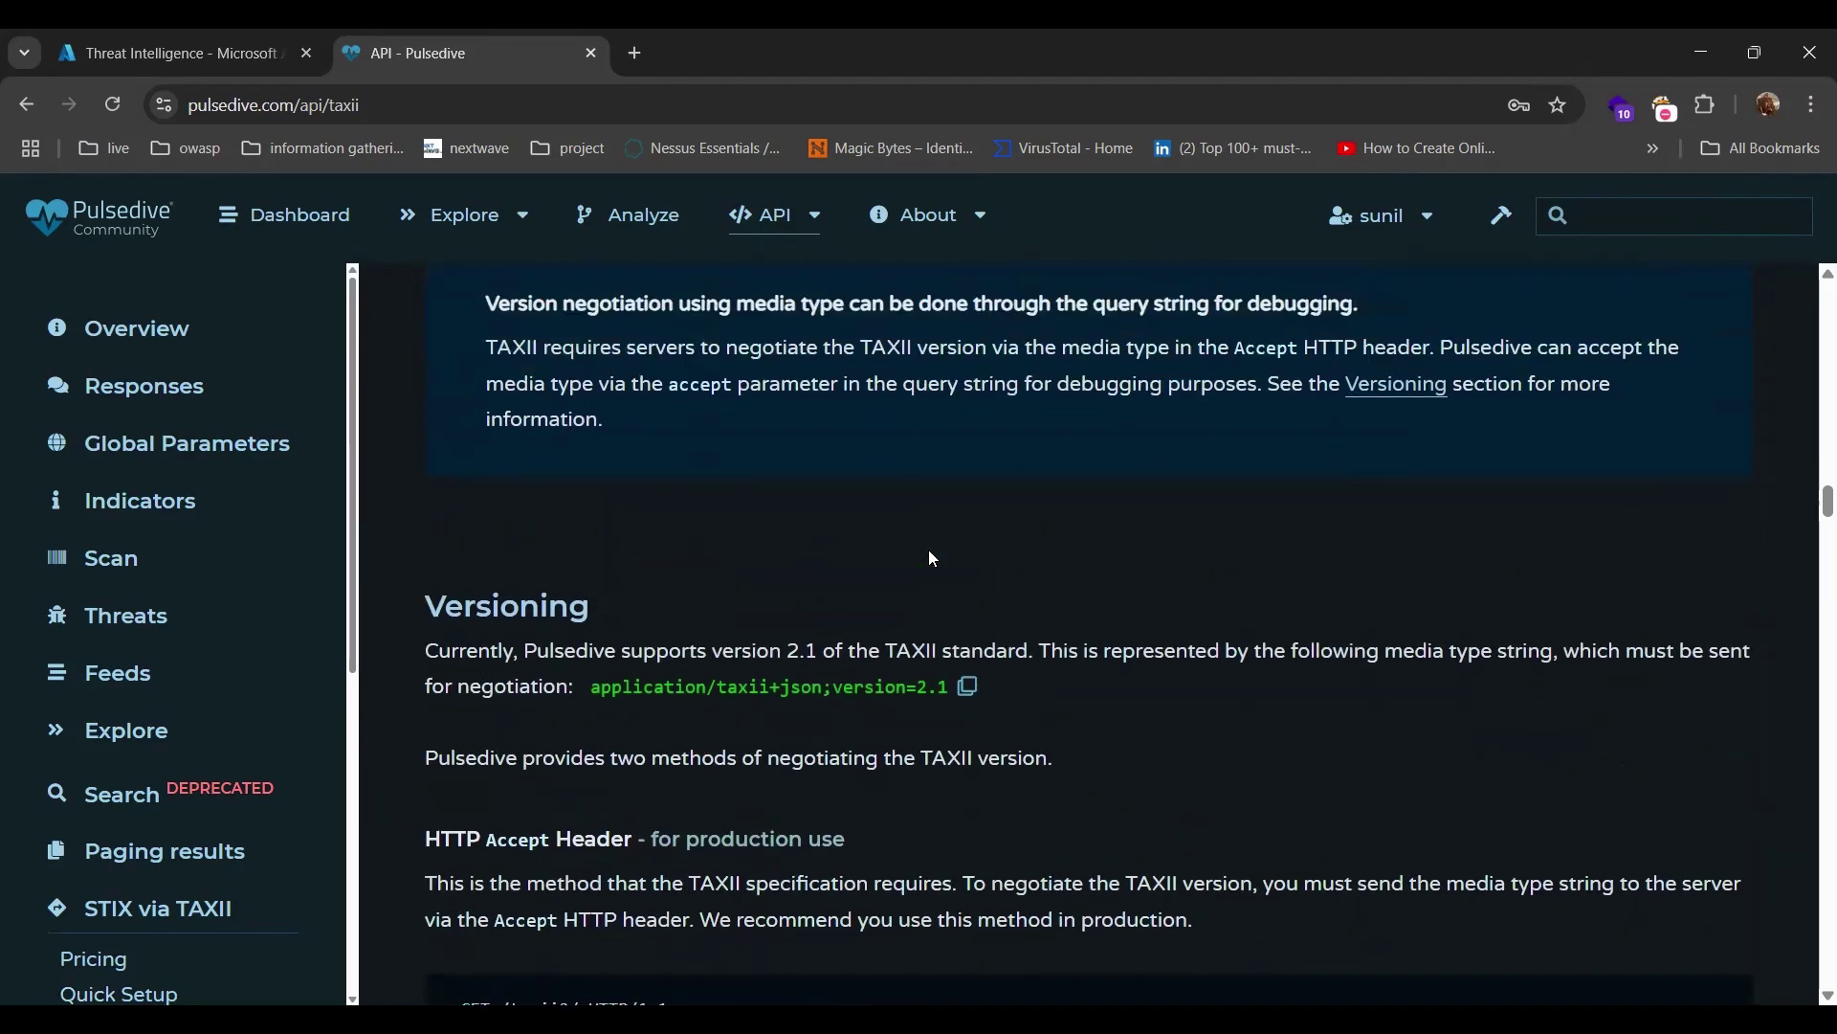
{"action": "scroll", "coordinate": [933, 558], "scroll_direction": "down", "scroll_amount": 15}
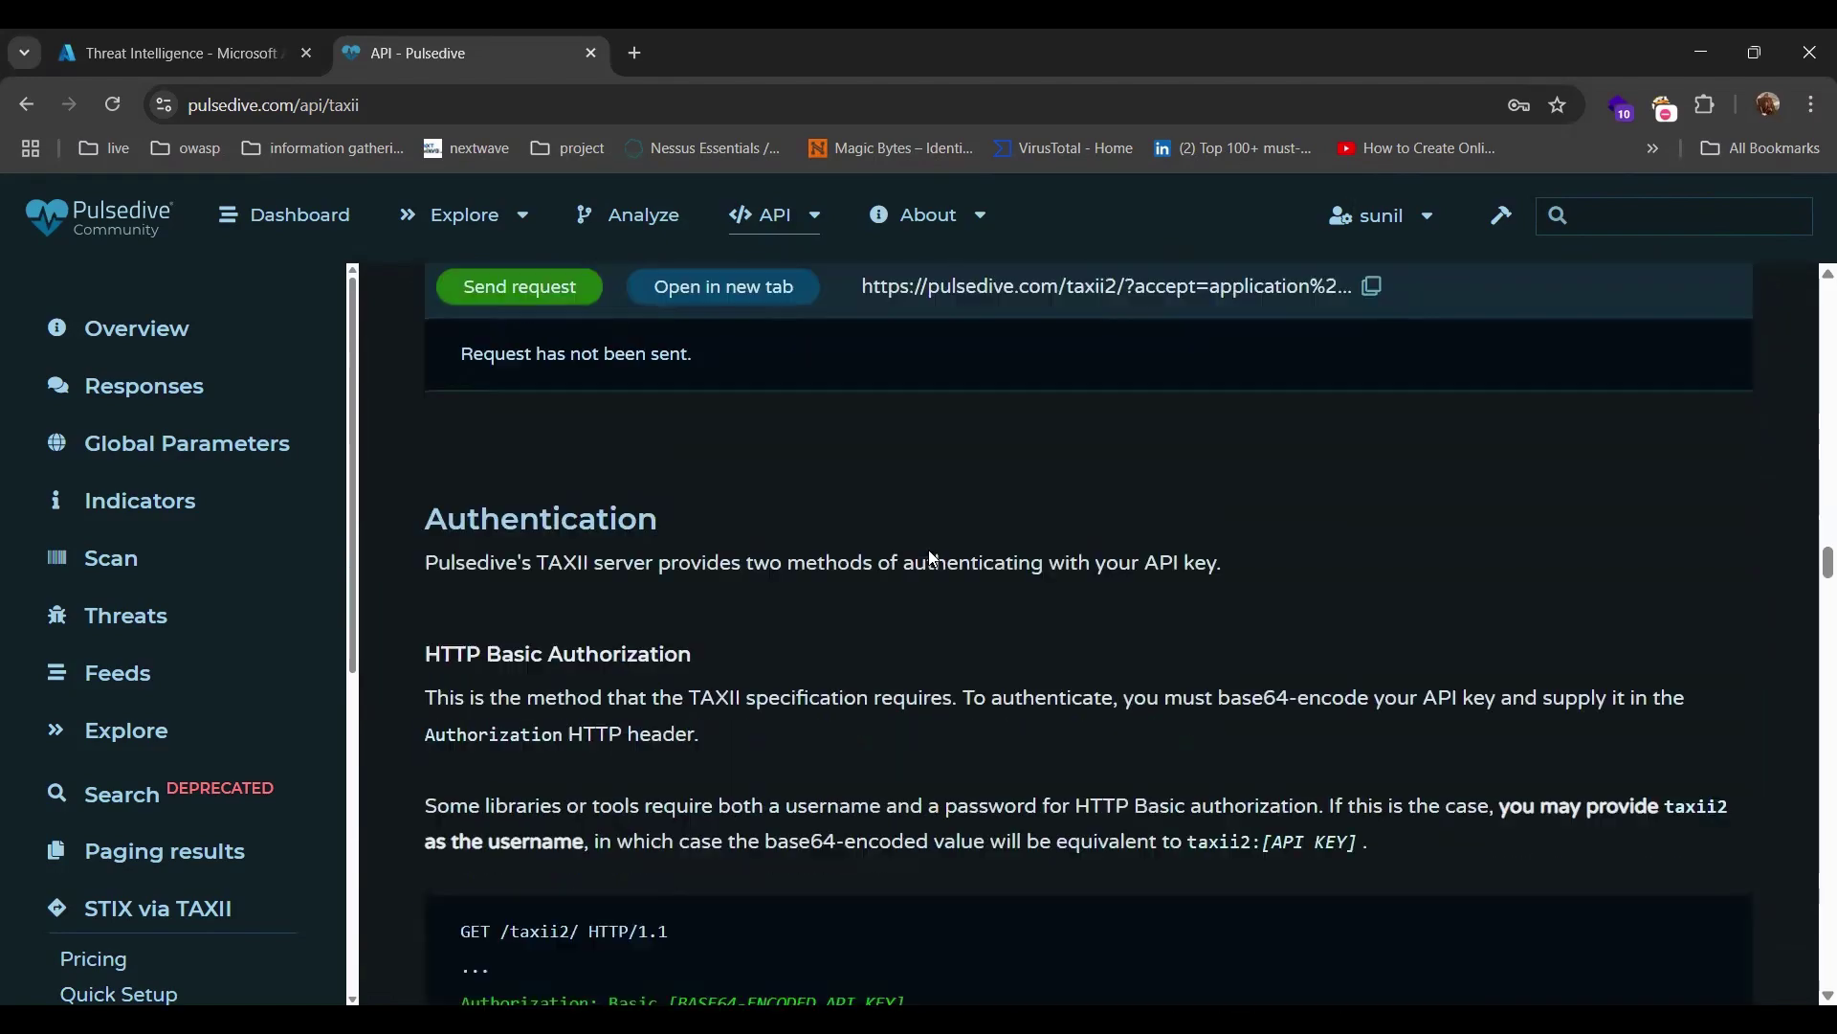
{"action": "scroll", "coordinate": [933, 558], "scroll_direction": "down", "scroll_amount": 15}
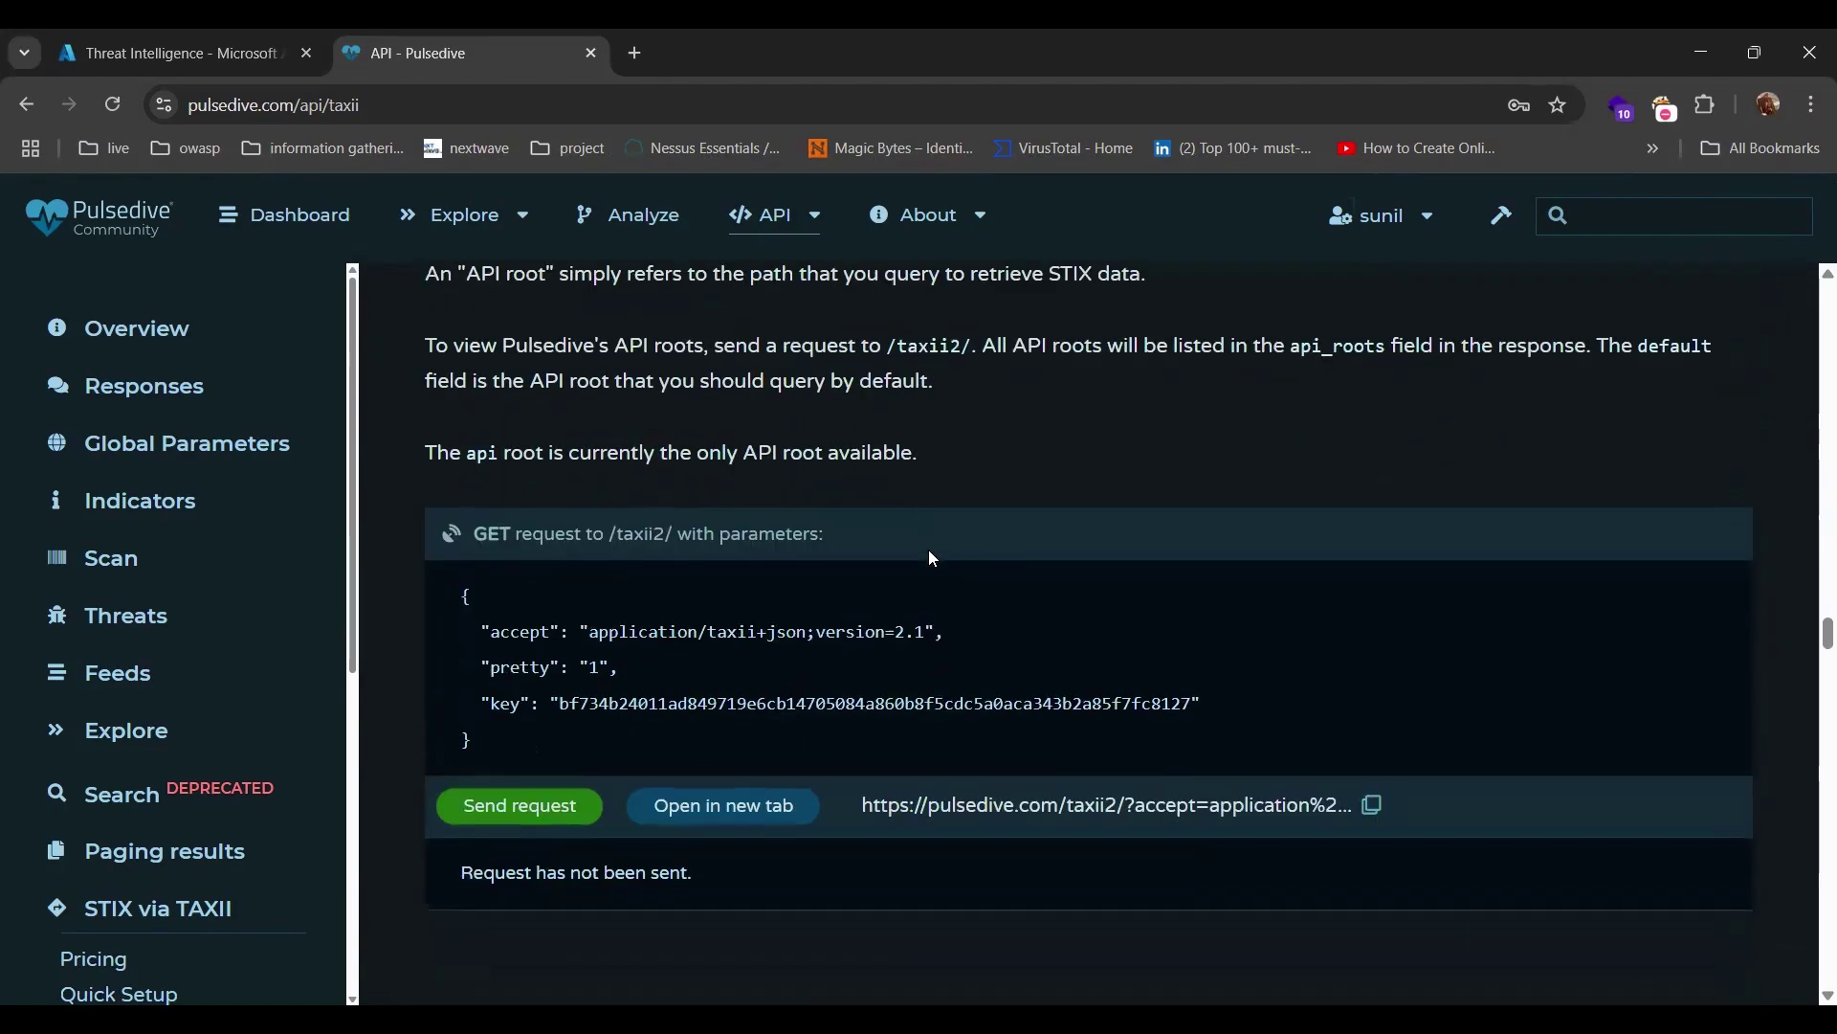
{"action": "scroll", "coordinate": [933, 559], "scroll_direction": "down", "scroll_amount": 5}
{"action": "scroll", "coordinate": [143, 730], "scroll_direction": "down", "scroll_amount": 3}
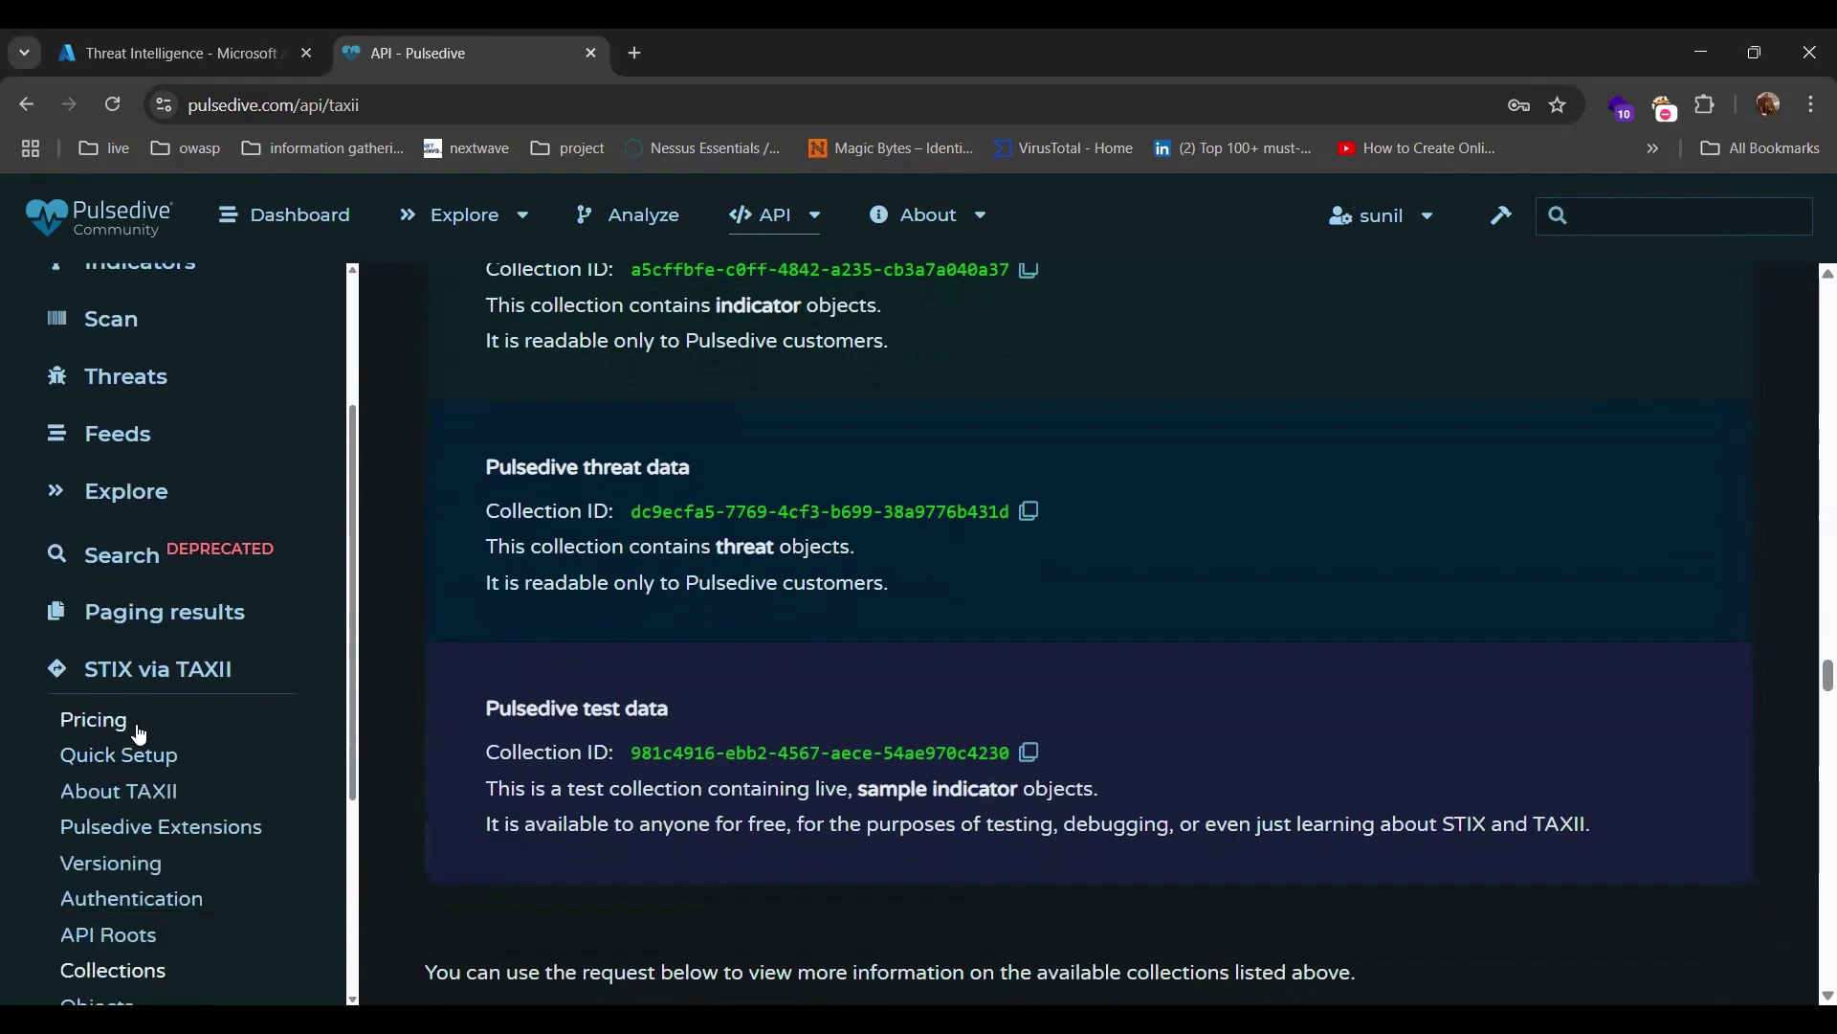
{"action": "scroll", "coordinate": [182, 761], "scroll_direction": "down", "scroll_amount": 3}
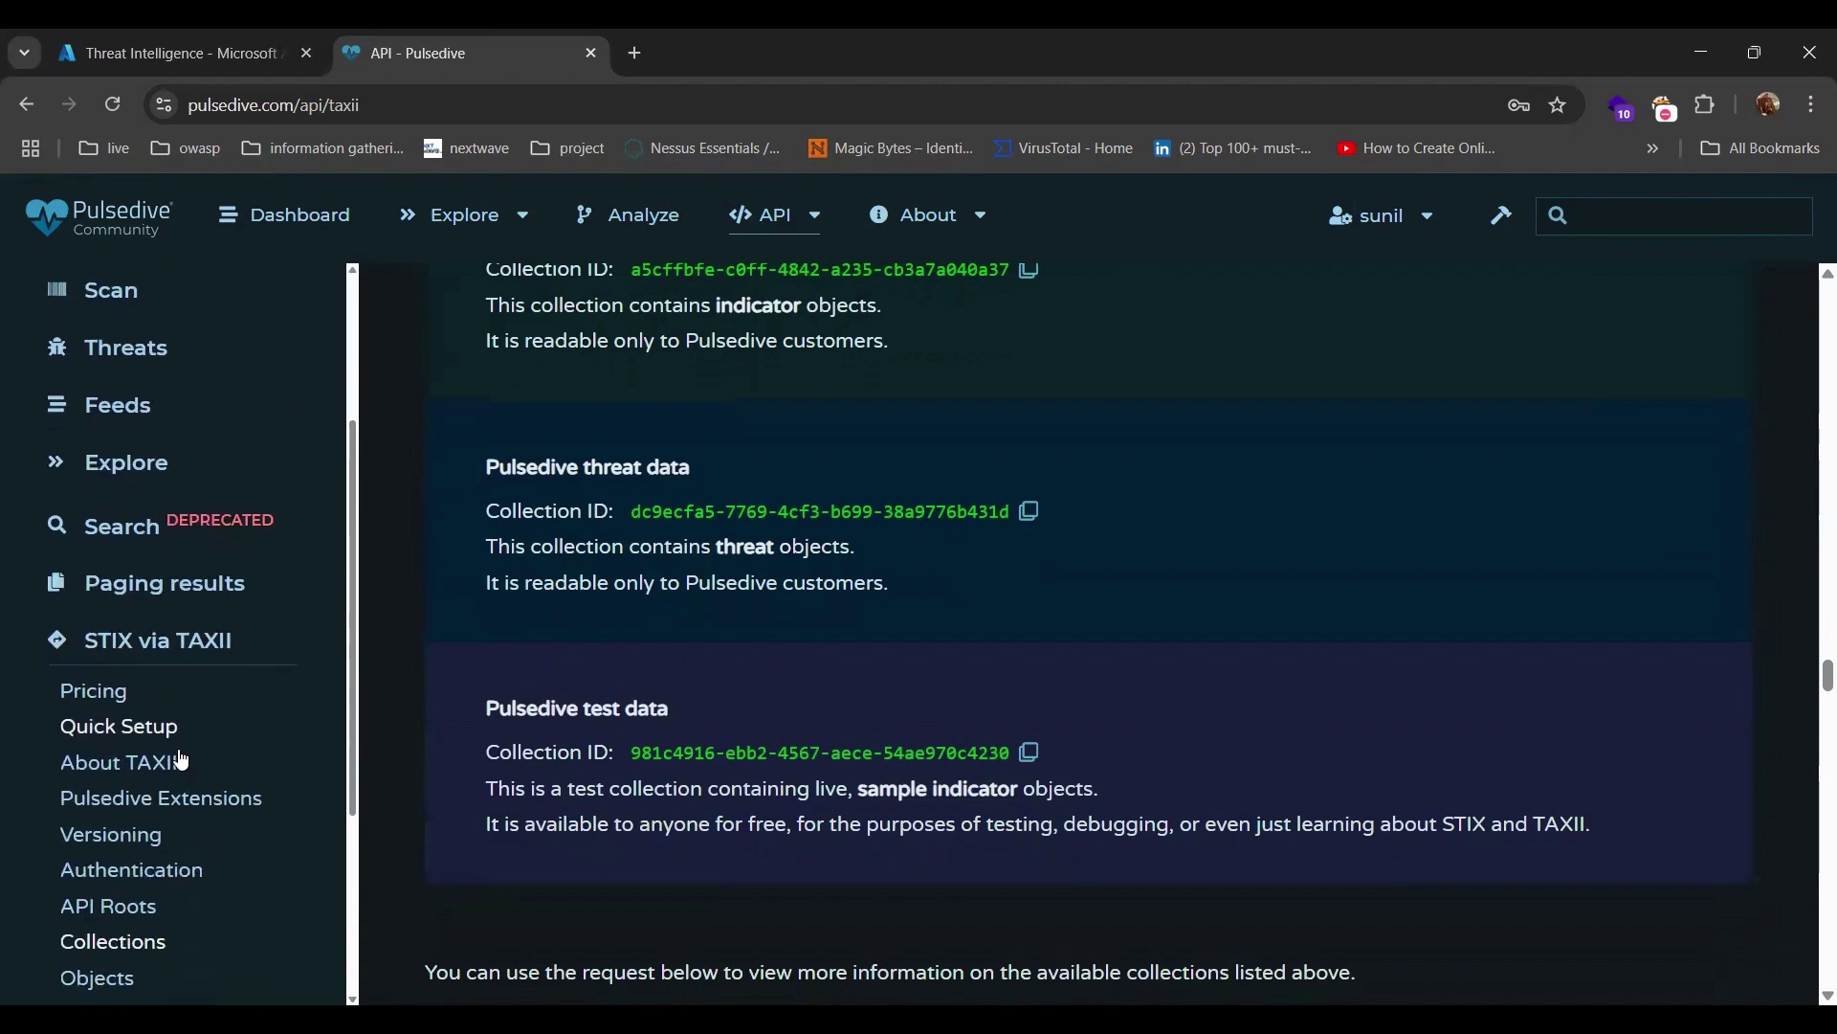
{"action": "scroll", "coordinate": [188, 759], "scroll_direction": "down", "scroll_amount": 5}
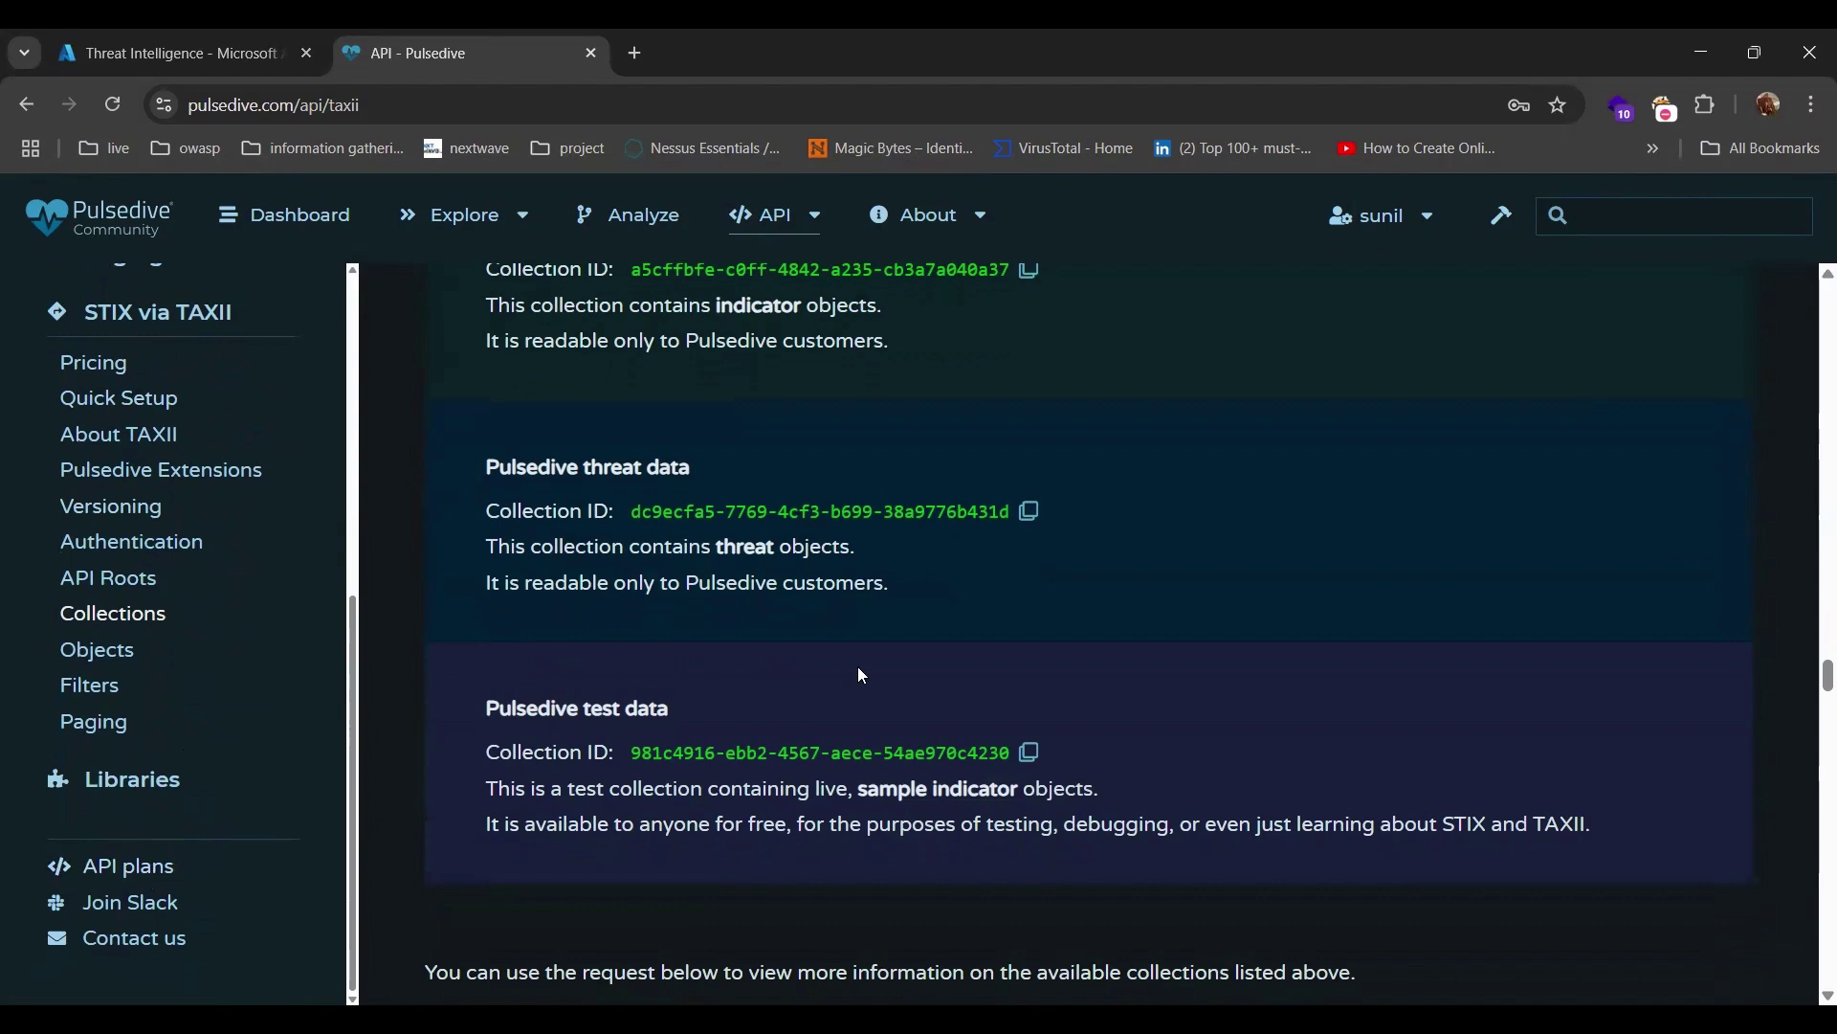
{"action": "scroll", "coordinate": [861, 676], "scroll_direction": "down", "scroll_amount": 3}
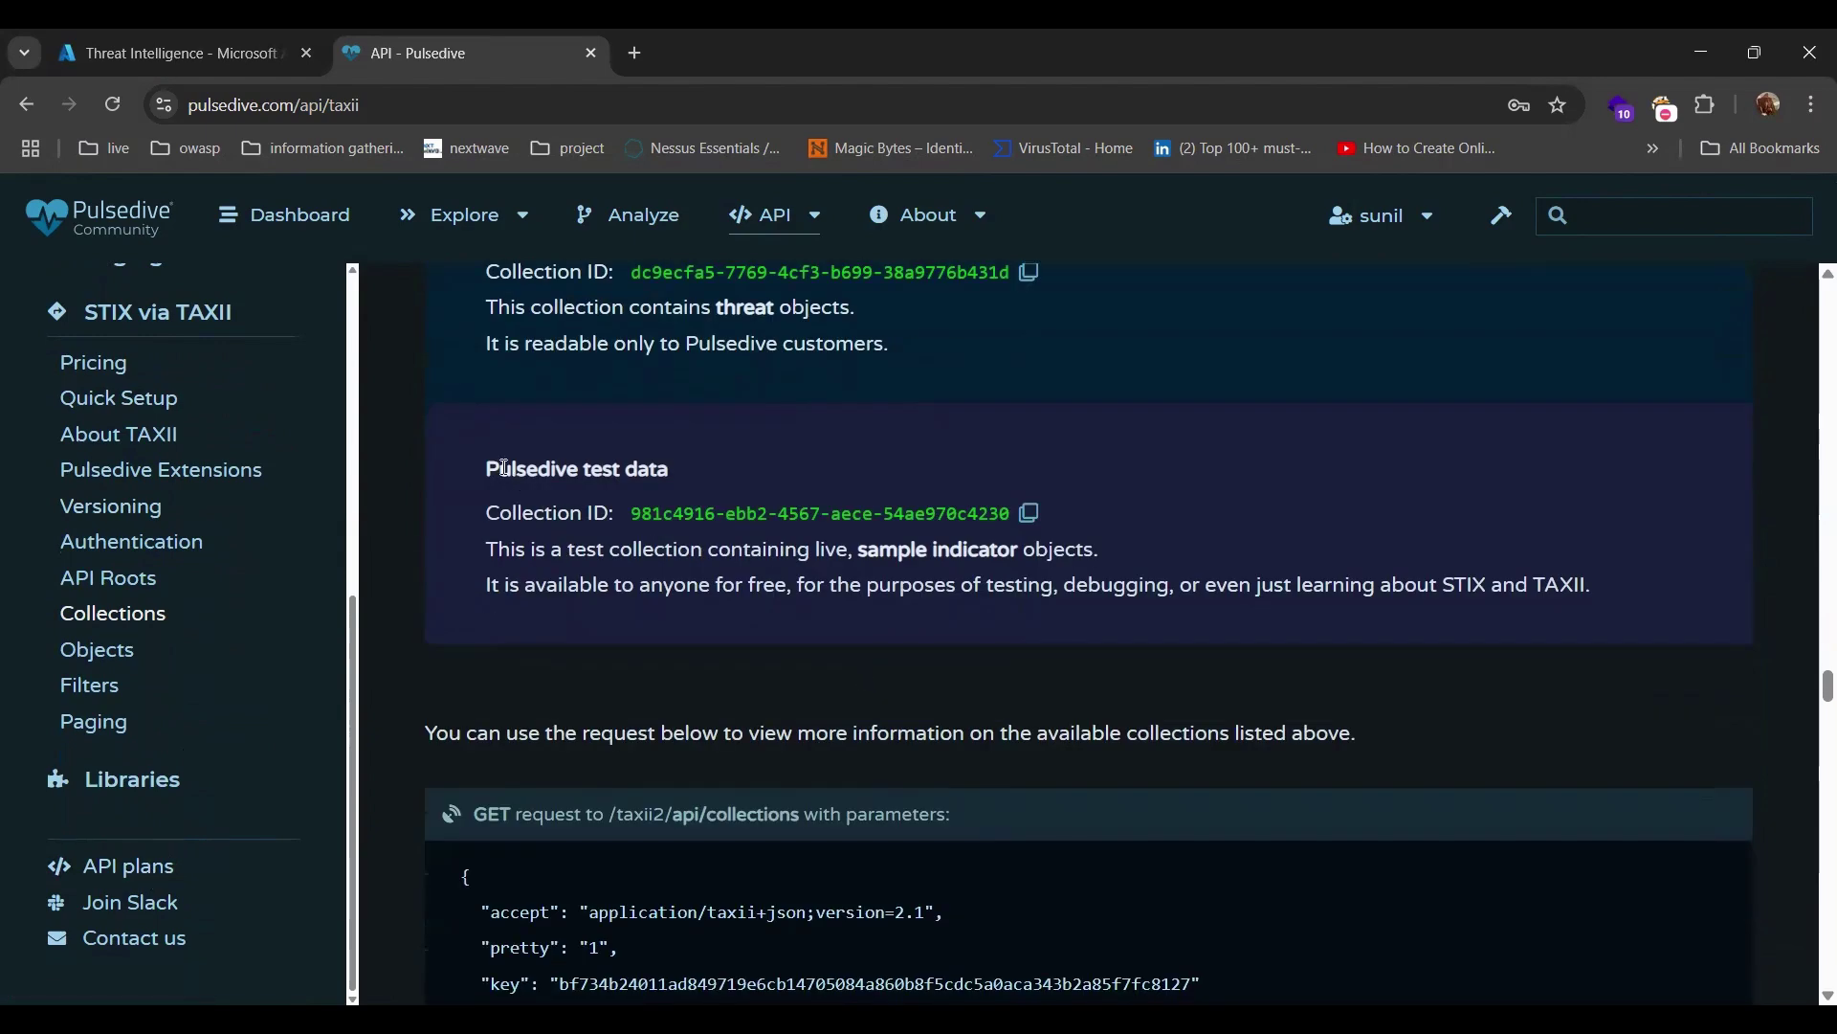
{"action": "left_click_drag", "start_coordinate": [487, 469], "coordinate": [654, 471]}
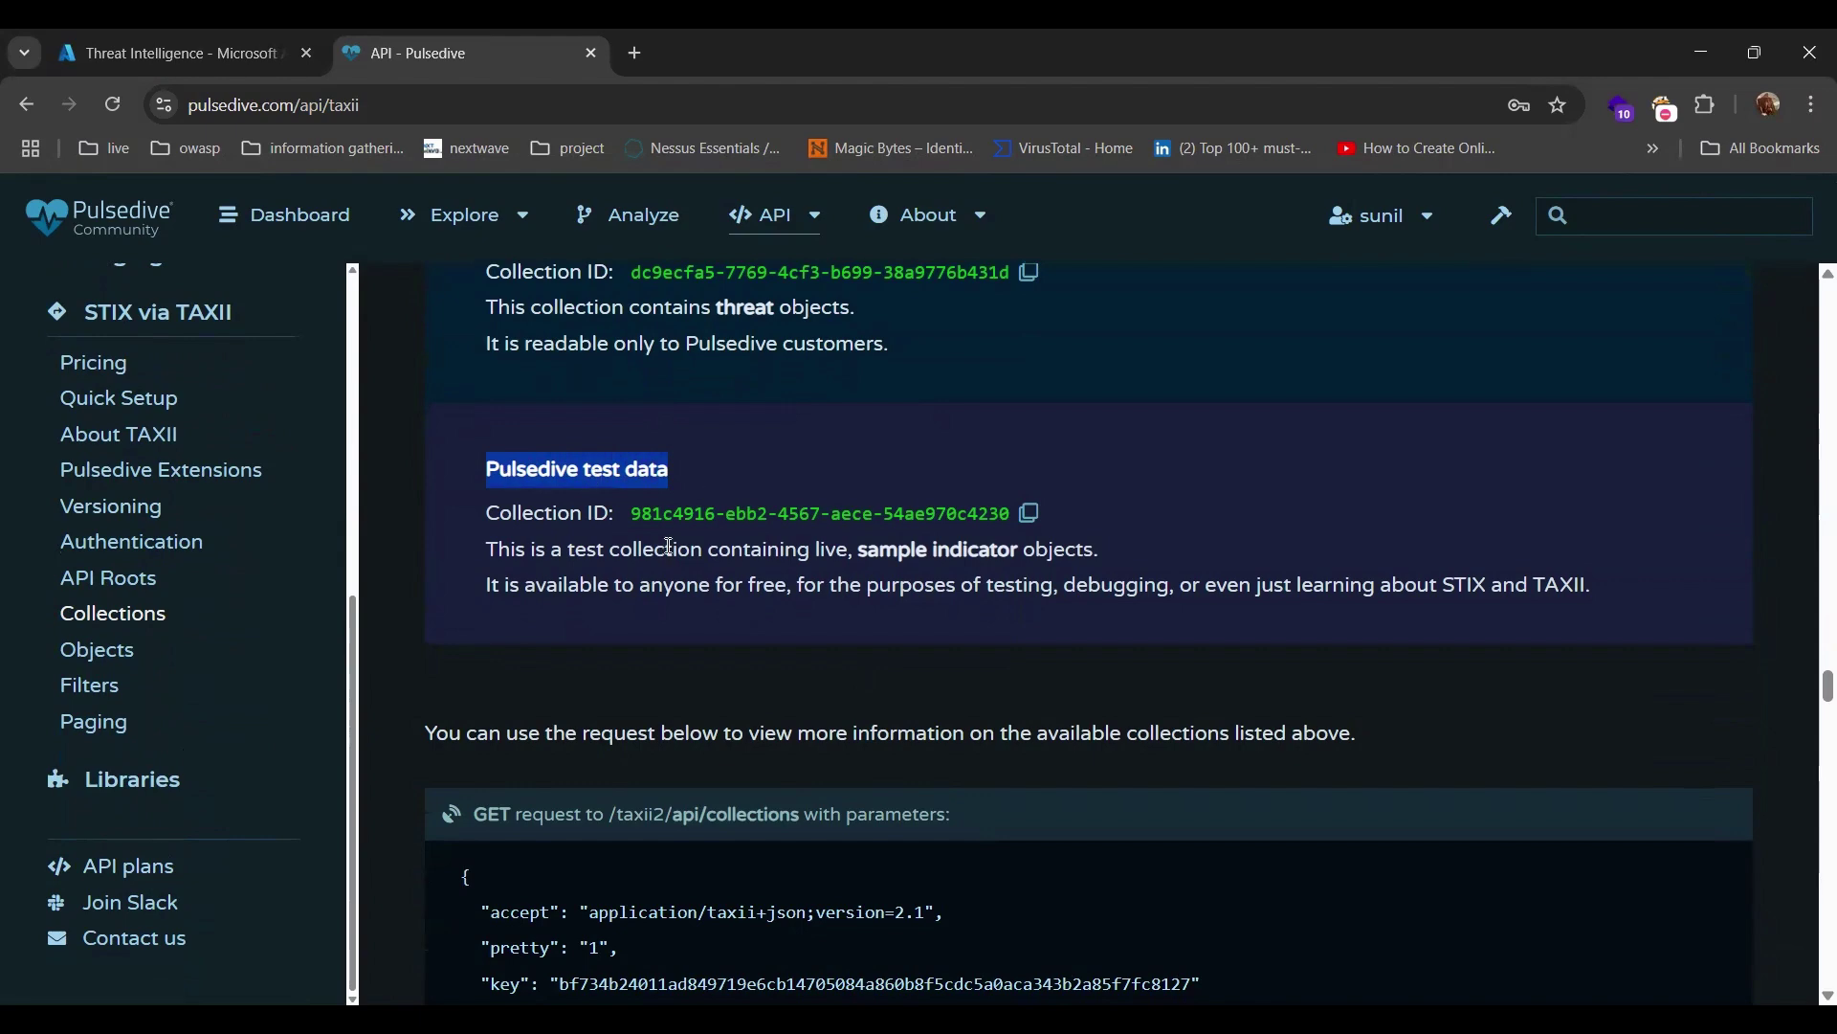
{"action": "left_click", "coordinate": [151, 54]}
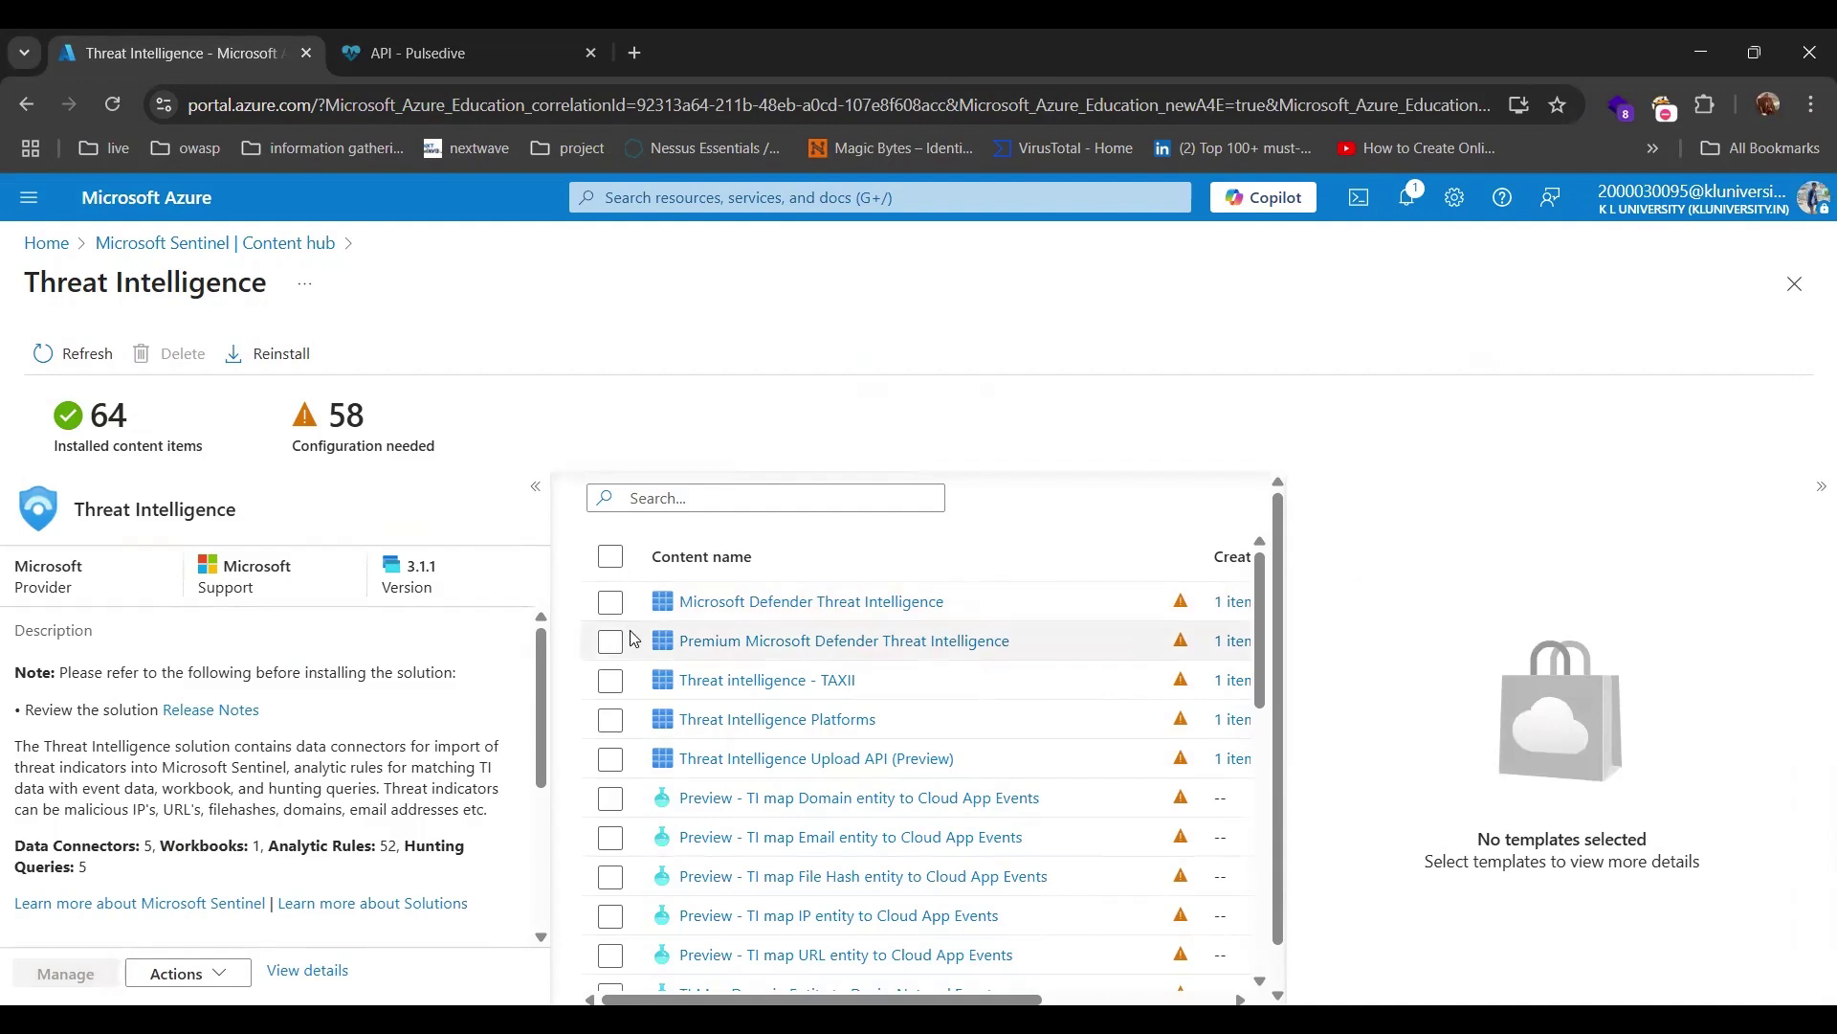
Select the 'Threat intelligence - TAXII' connector and open its connector page.
{"action": "left_click", "coordinate": [612, 682]}
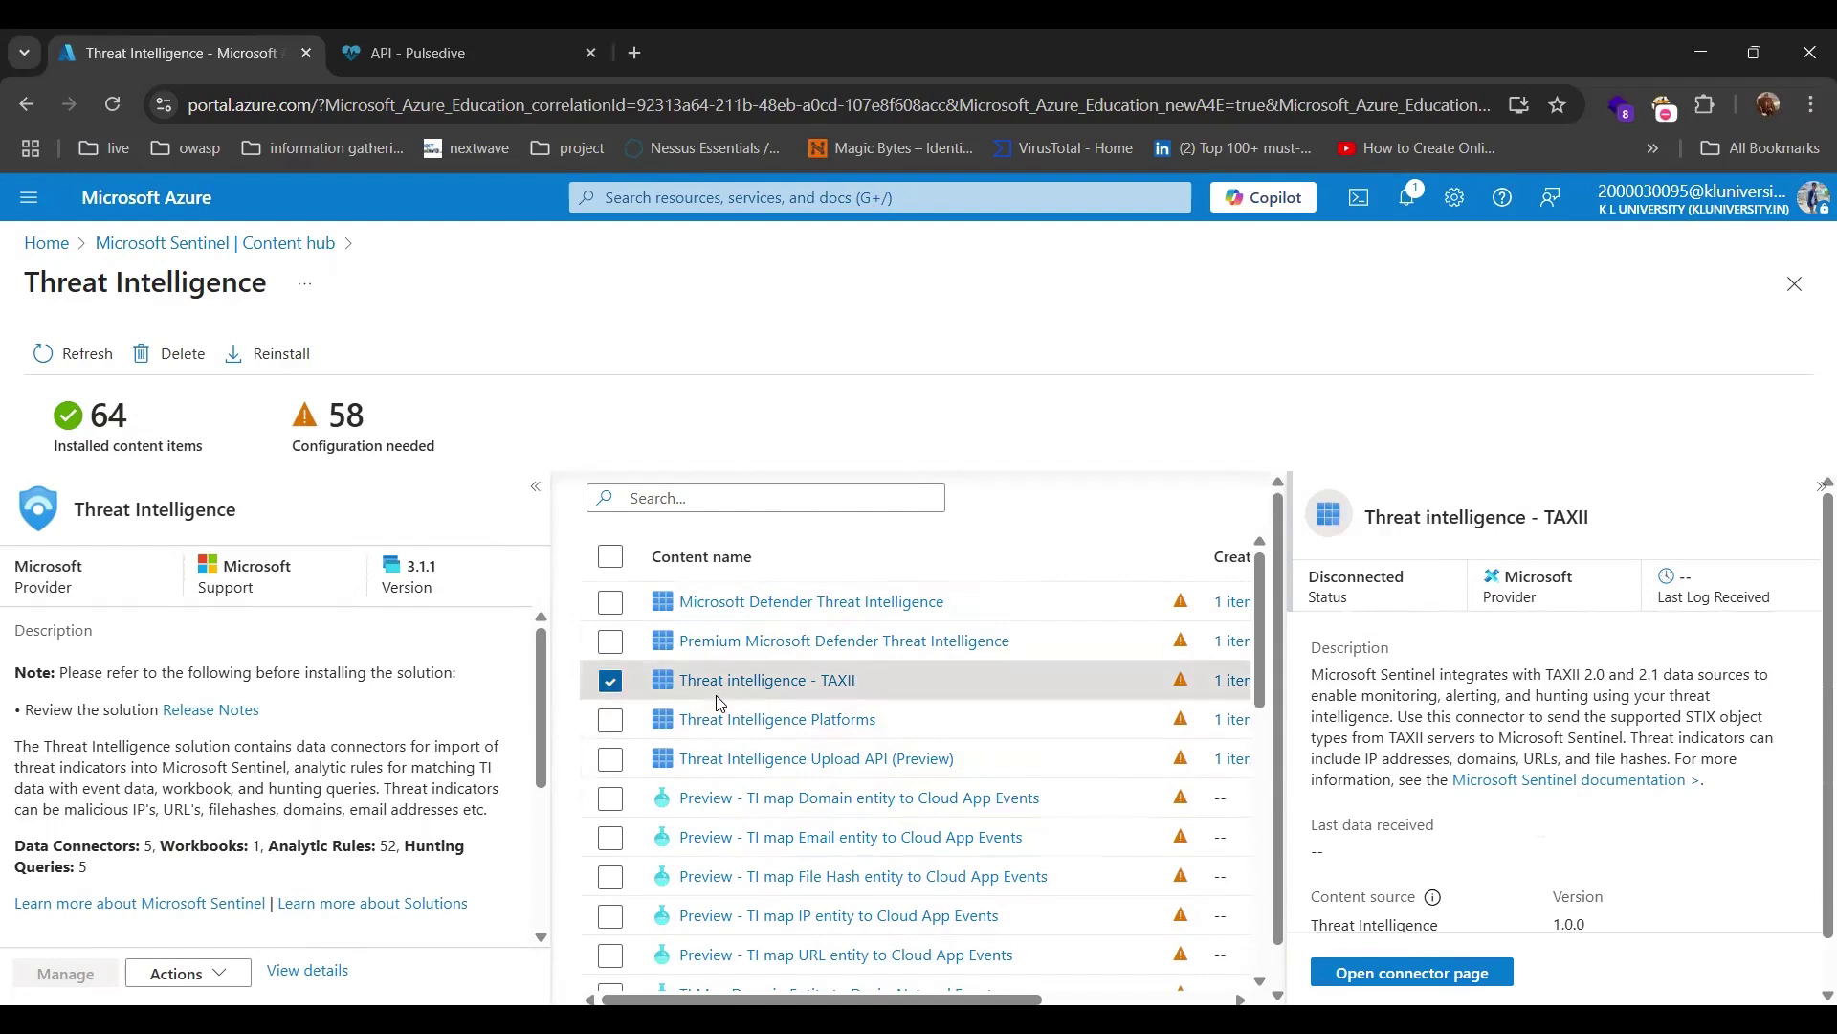
{"action": "left_click", "coordinate": [1416, 974]}
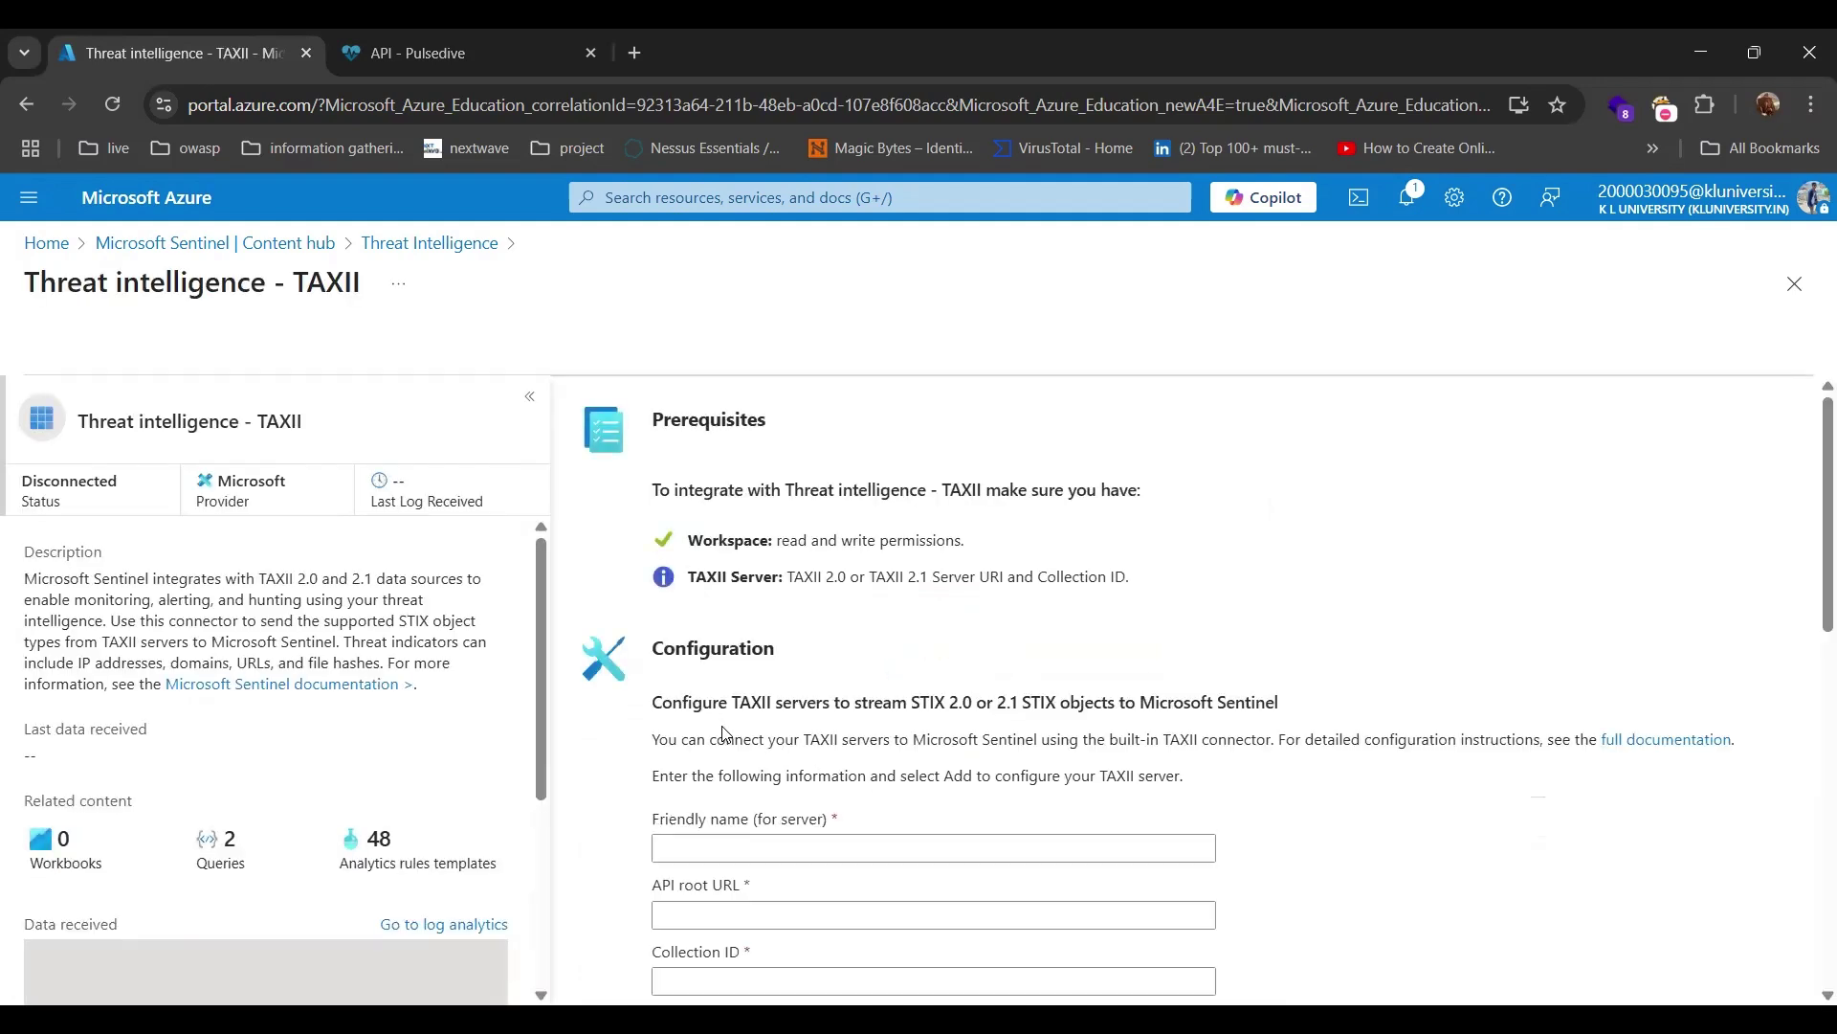
Enter 'Pulse-Dive-Sentinel' as the friendly name, then return to Pulsedive to look up the API root URL.
{"action": "scroll", "coordinate": [929, 709], "scroll_direction": "down", "scroll_amount": 4}
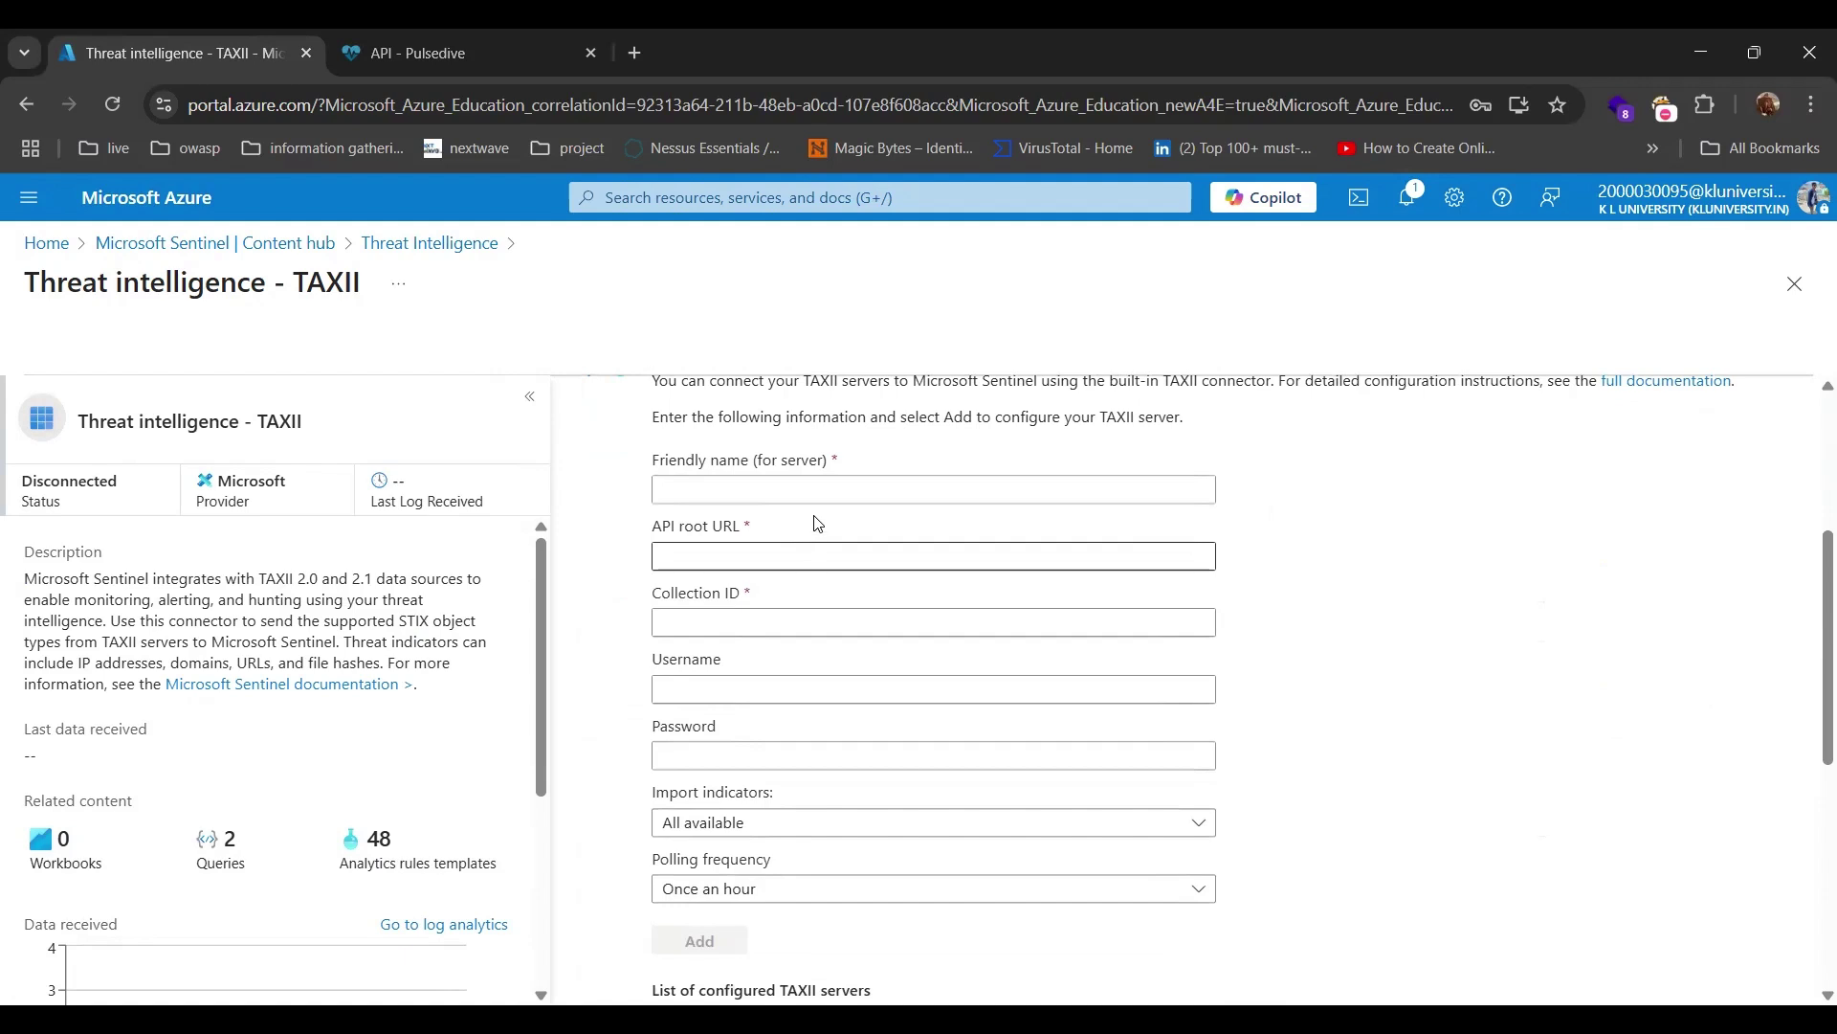
{"action": "left_click", "coordinate": [818, 486]}
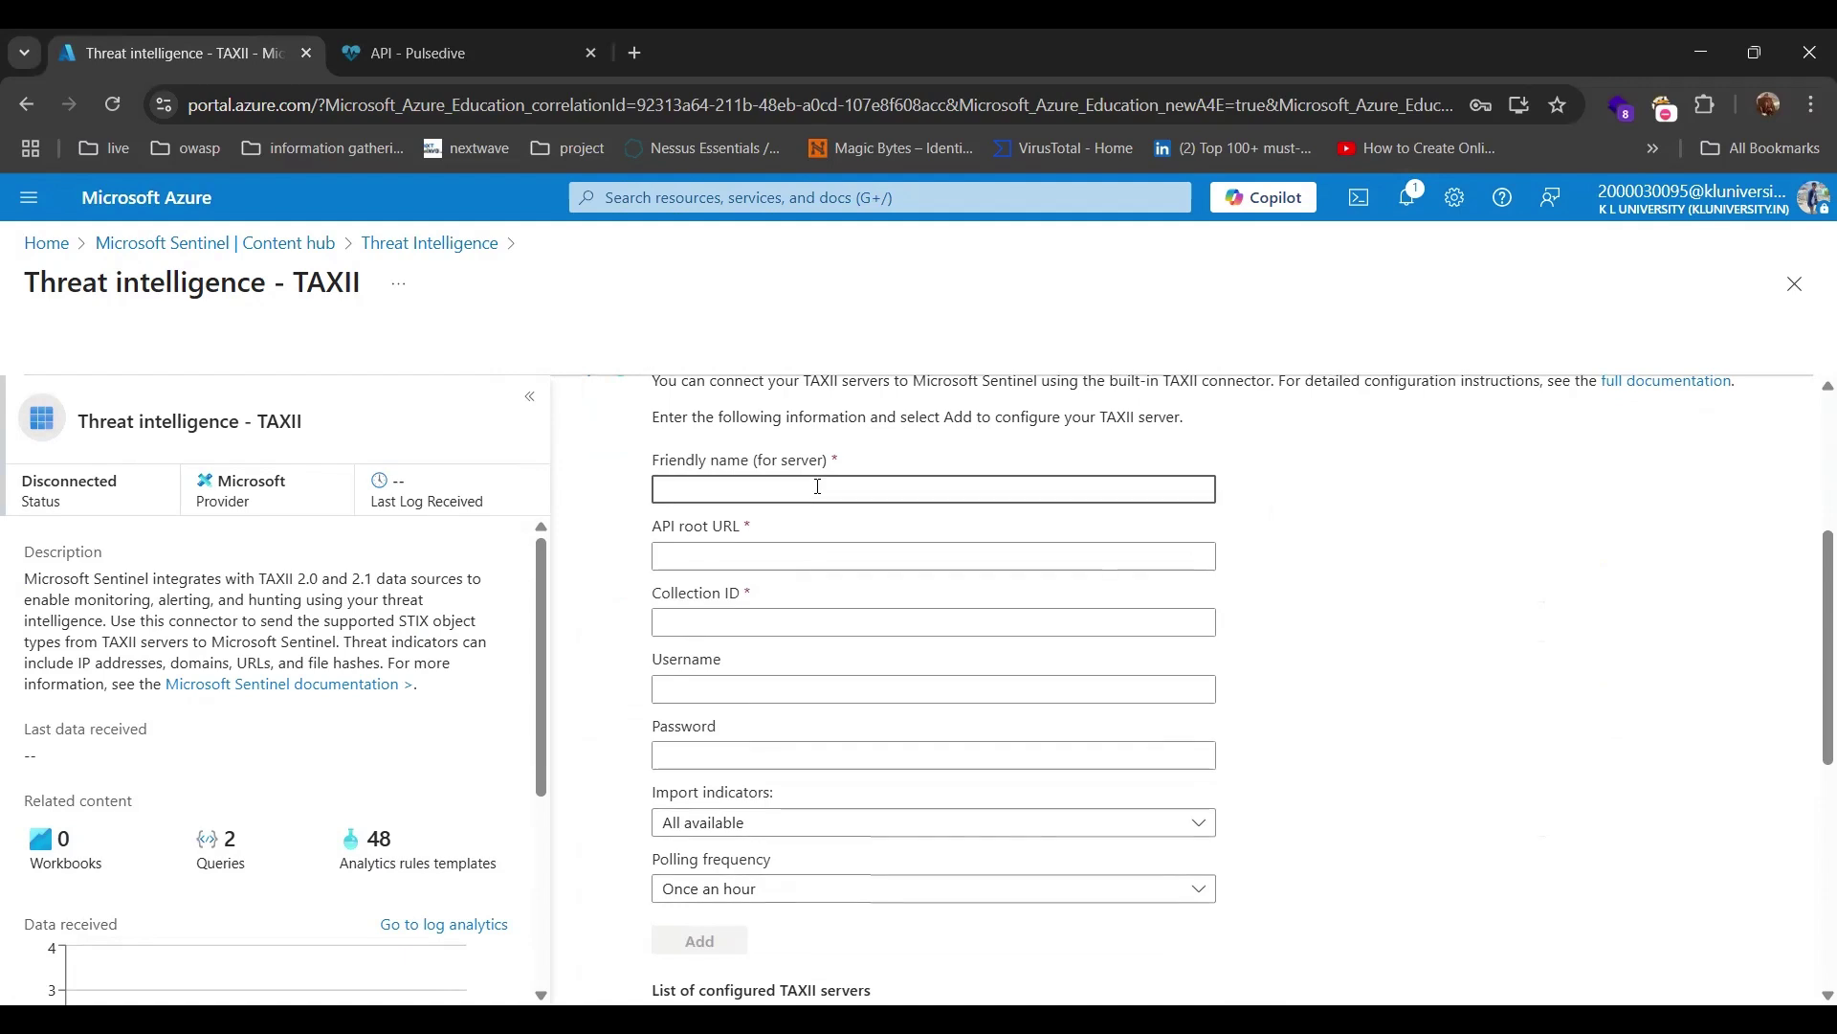
{"action": "type", "text": "Pulse Dive"}
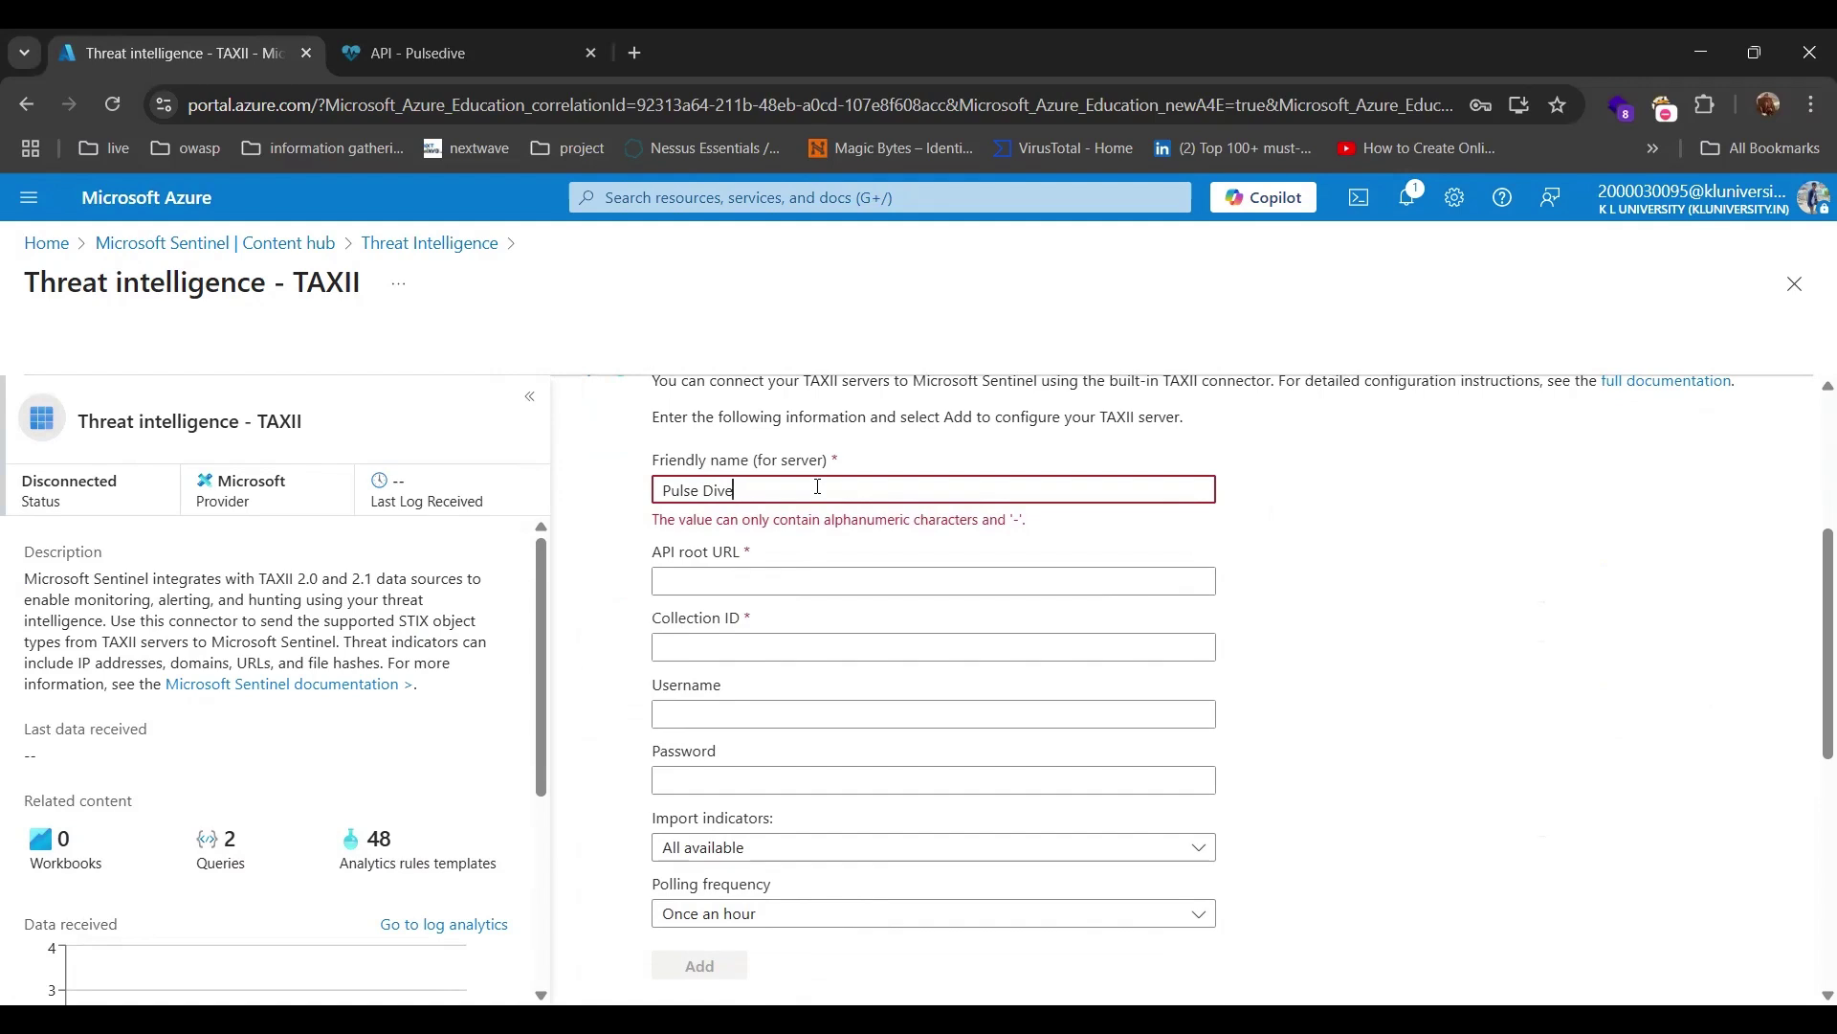
{"action": "key", "text": "BackSpace"}
{"action": "key", "text": "BackSpace"}
{"action": "key", "text": "BackSpace"}
{"action": "key", "text": "BackSpace"}
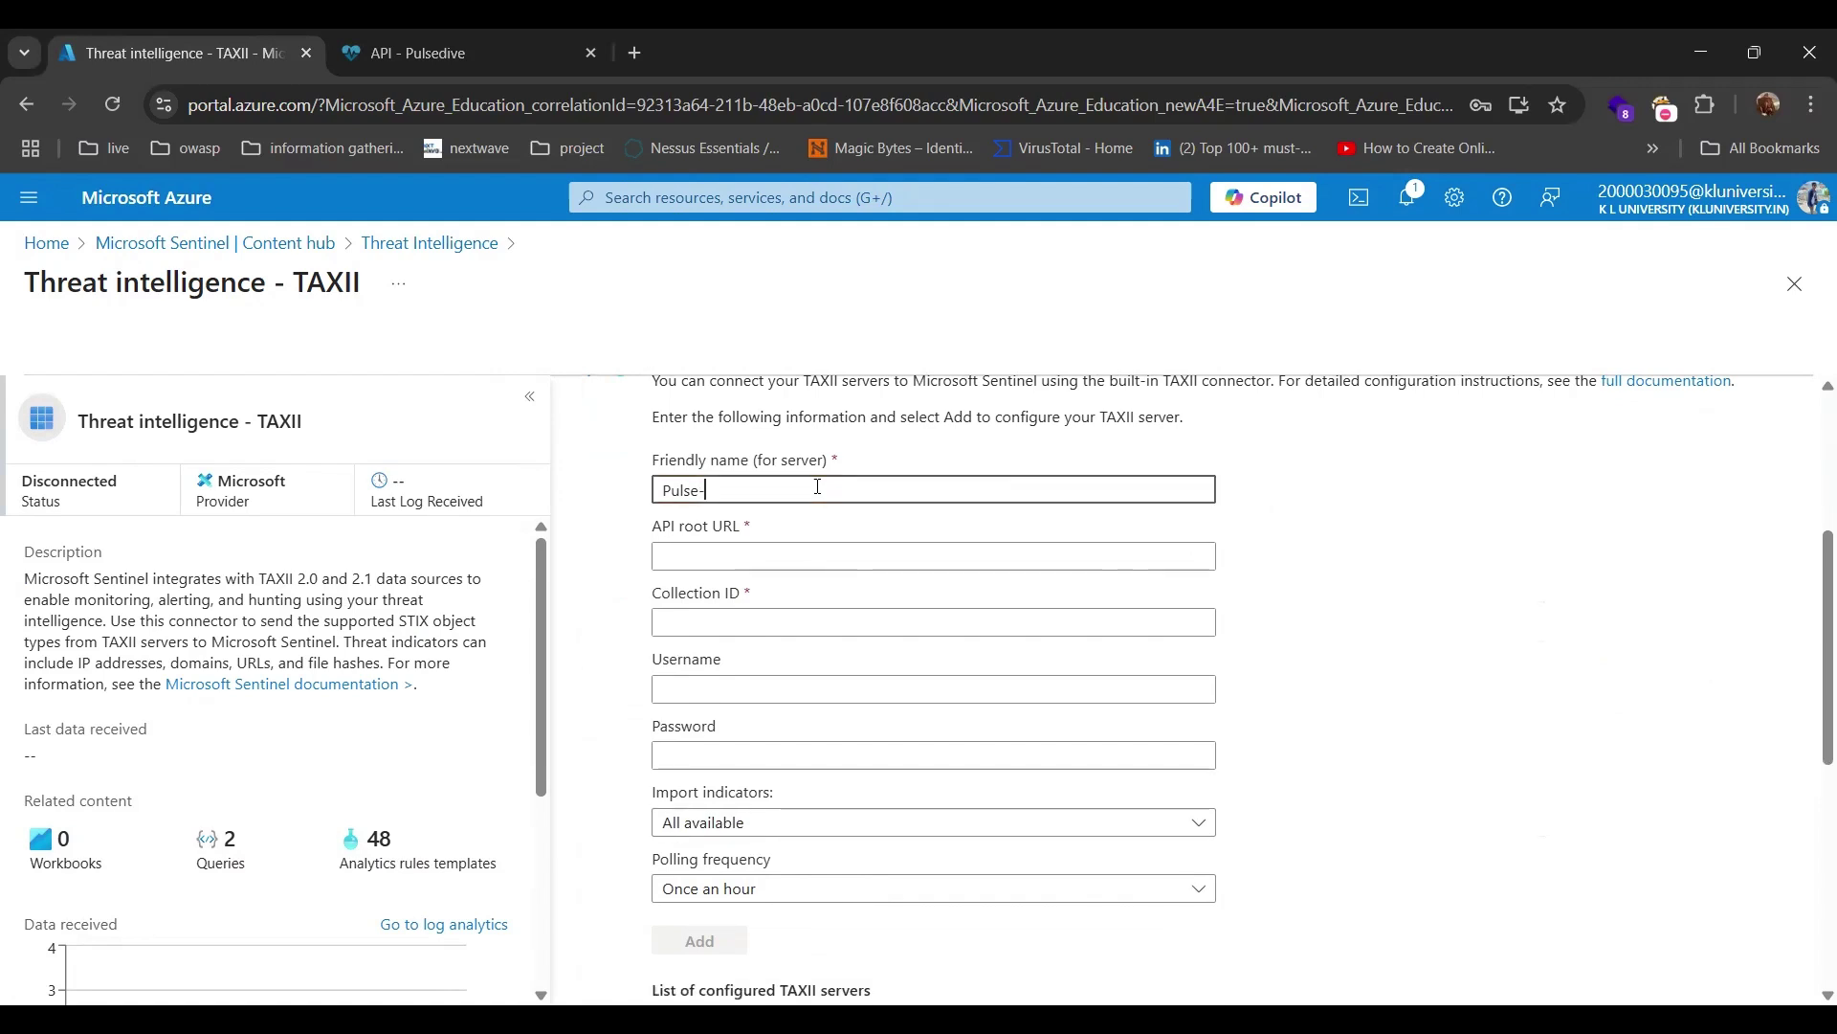
{"action": "type", "text": "-Dive-Sentinel"}
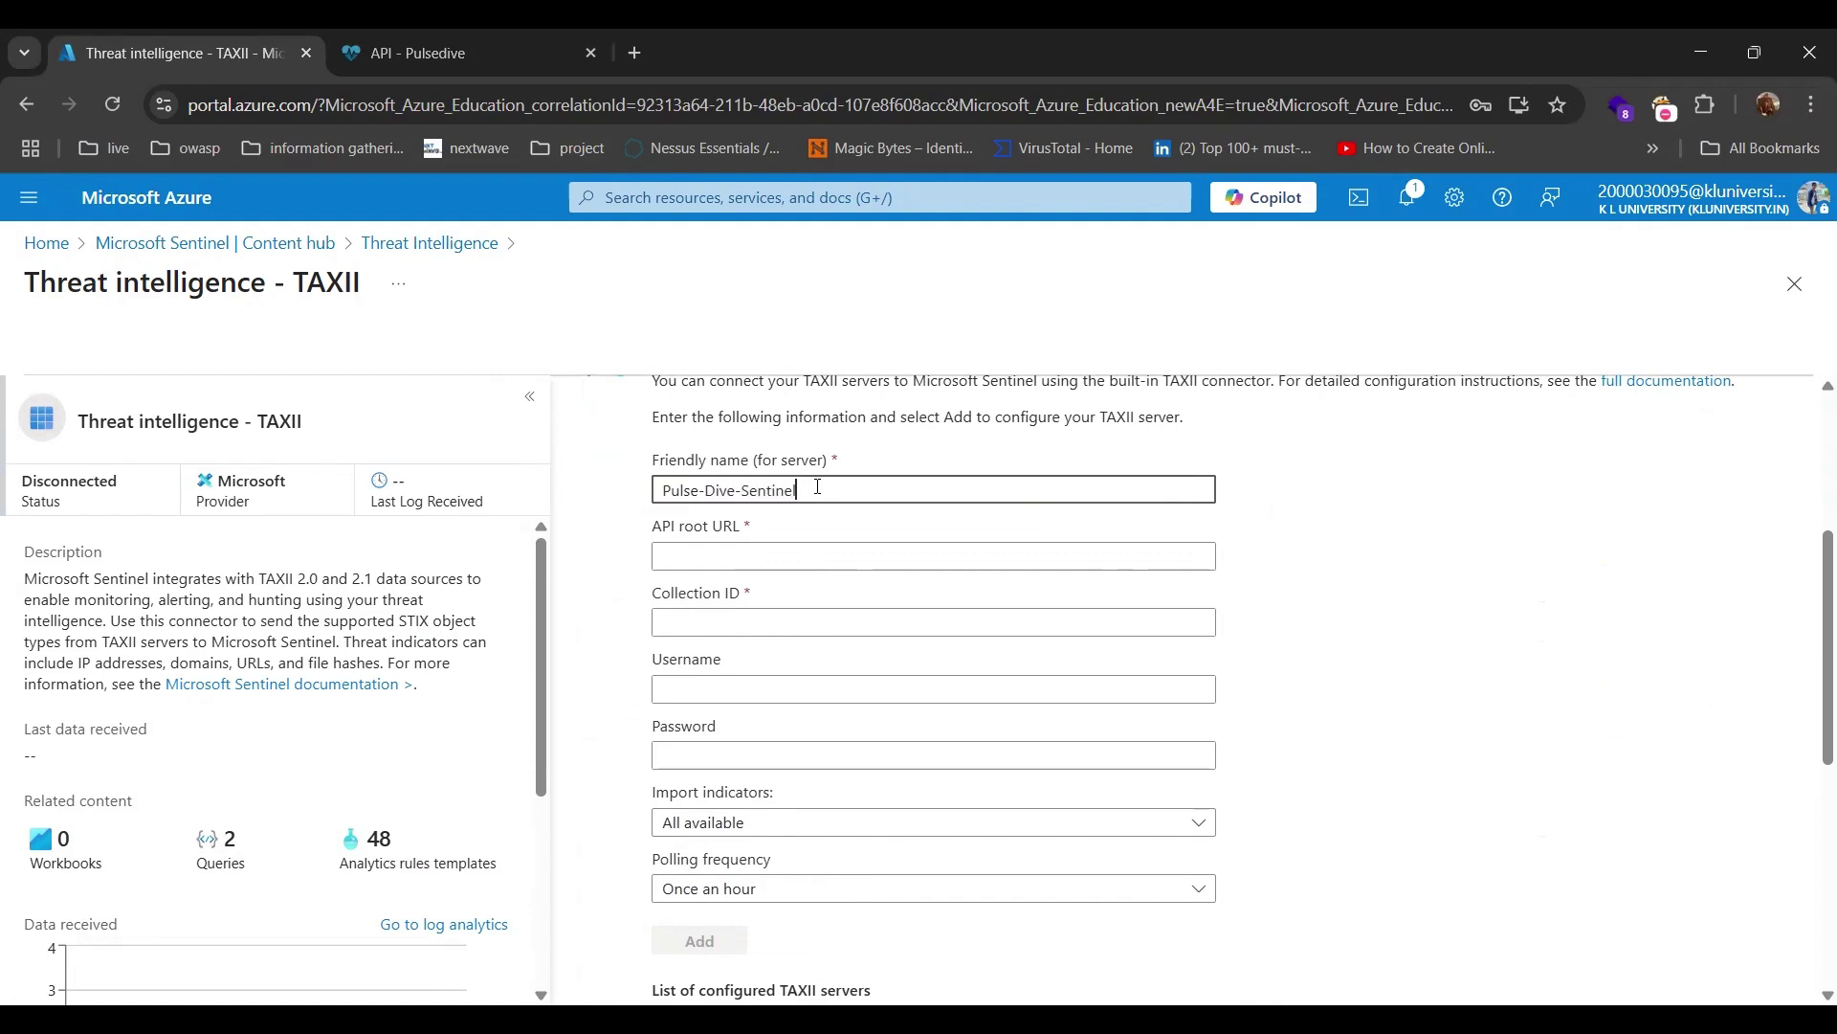
{"action": "left_click", "coordinate": [787, 556]}
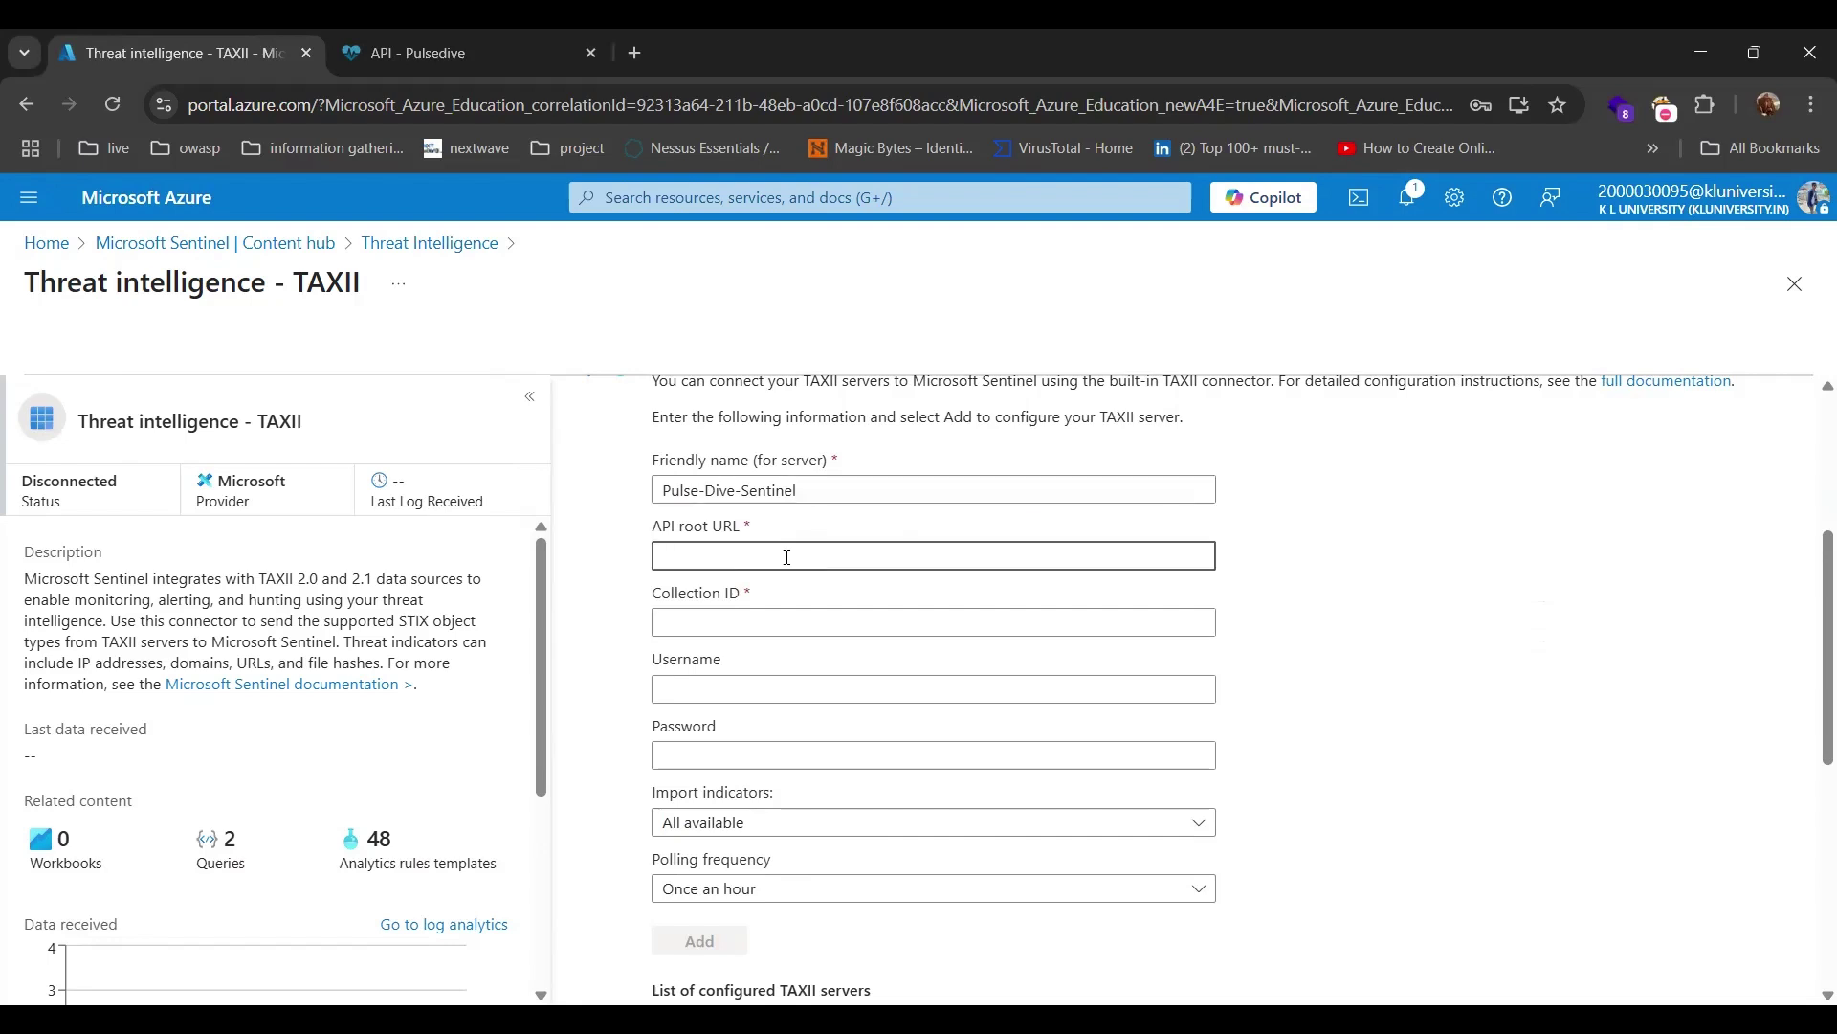
{"action": "left_click", "coordinate": [392, 33]}
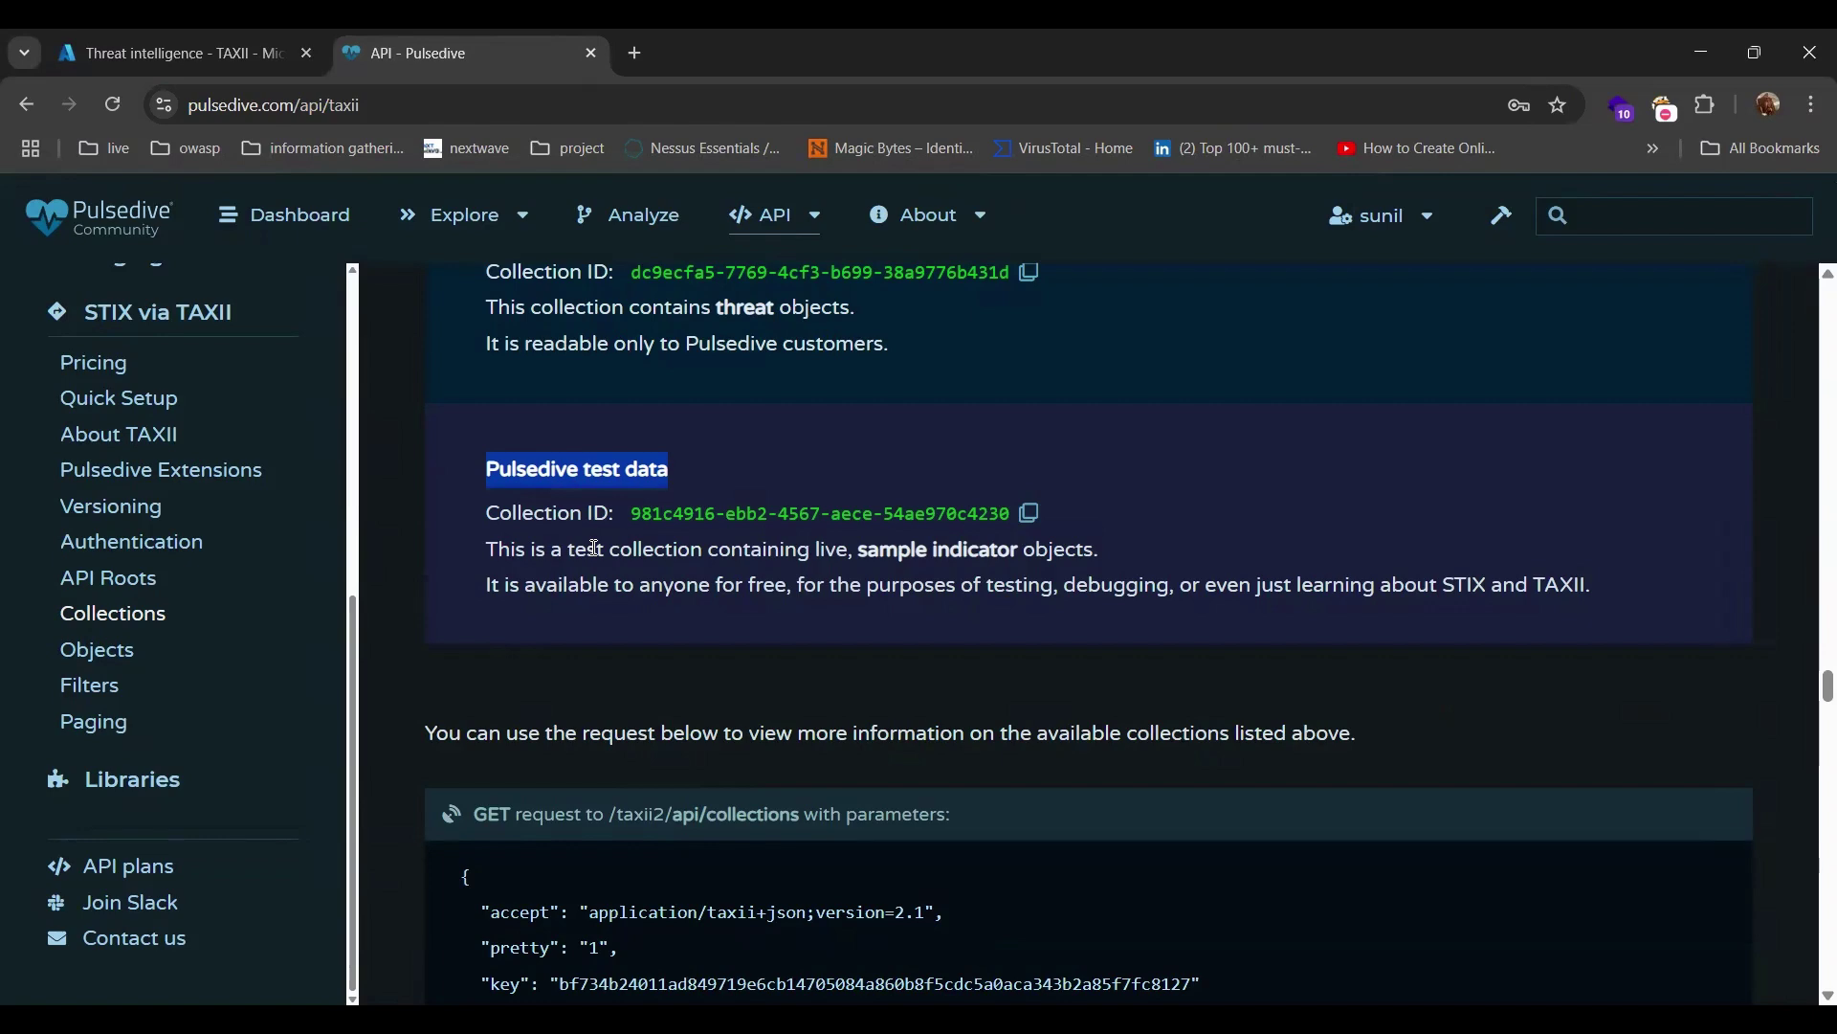
{"action": "left_click", "coordinate": [1403, 228]}
{"action": "scroll", "coordinate": [1051, 339], "scroll_direction": "up", "scroll_amount": 10}
{"action": "scroll", "coordinate": [1056, 347], "scroll_direction": "up", "scroll_amount": 2}
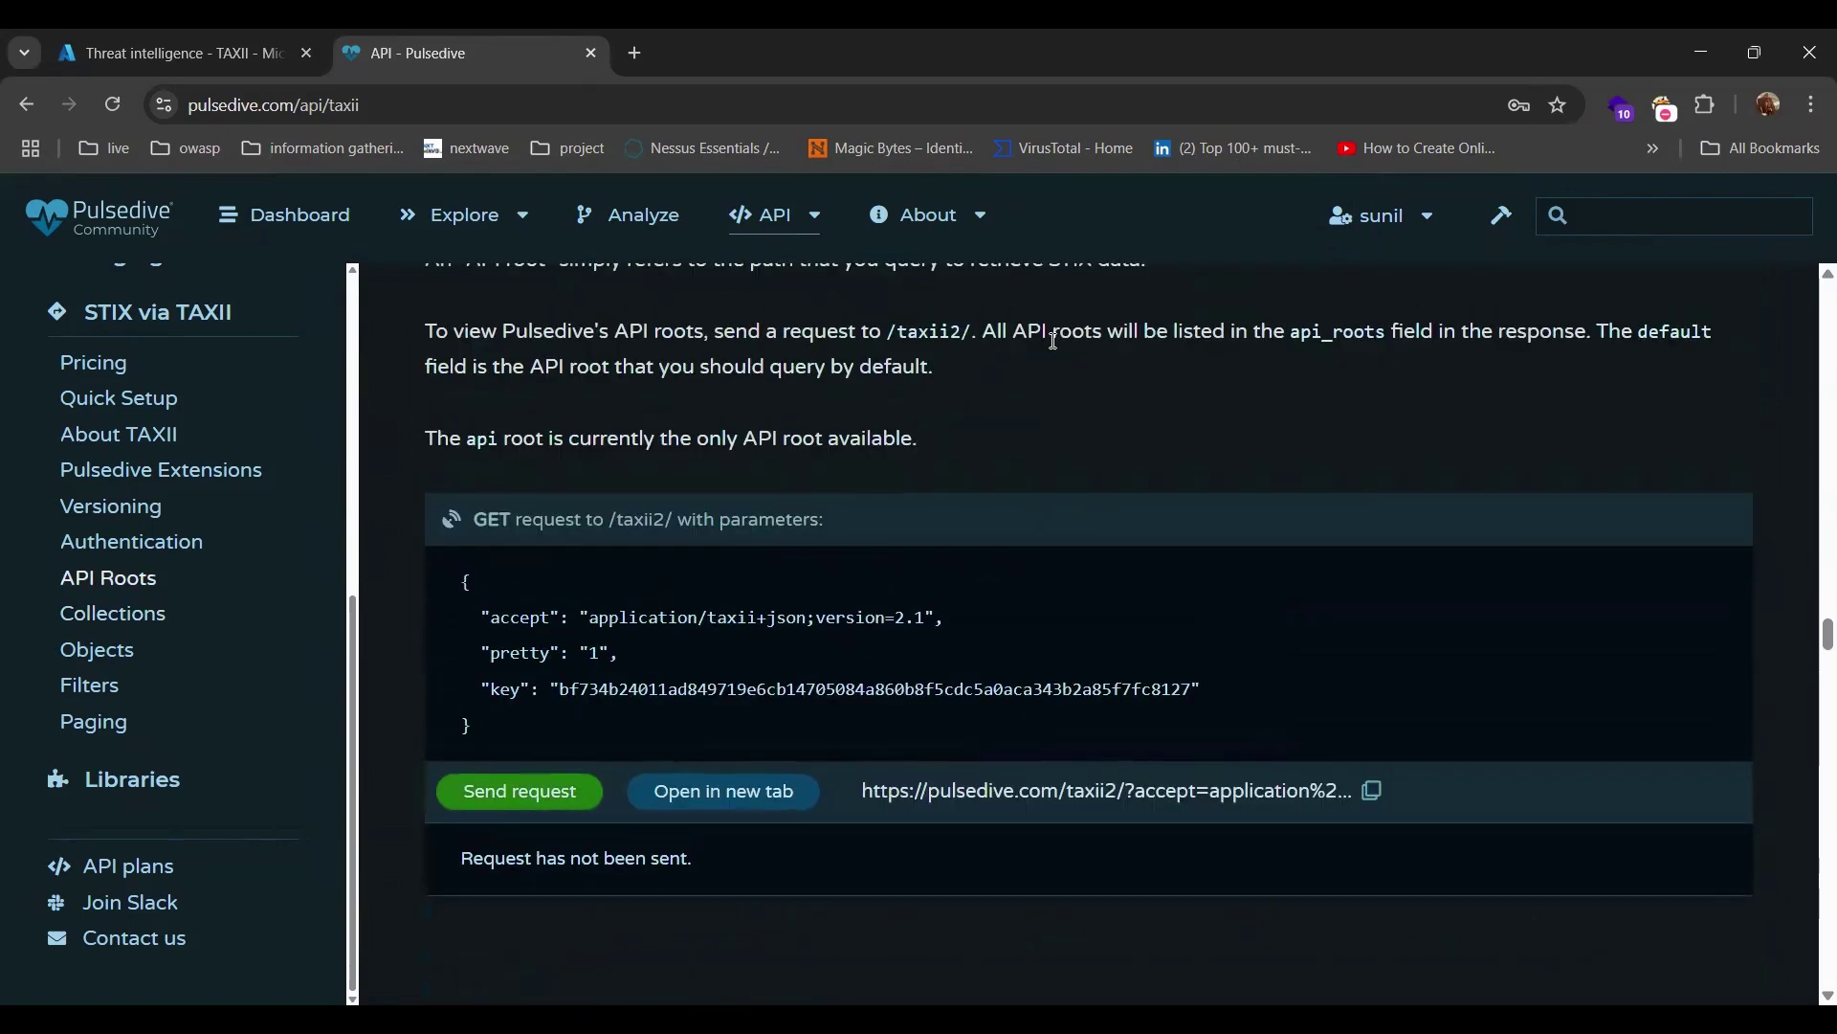
{"action": "scroll", "coordinate": [1055, 348], "scroll_direction": "up", "scroll_amount": 4}
{"action": "scroll", "coordinate": [1056, 347], "scroll_direction": "up", "scroll_amount": 3}
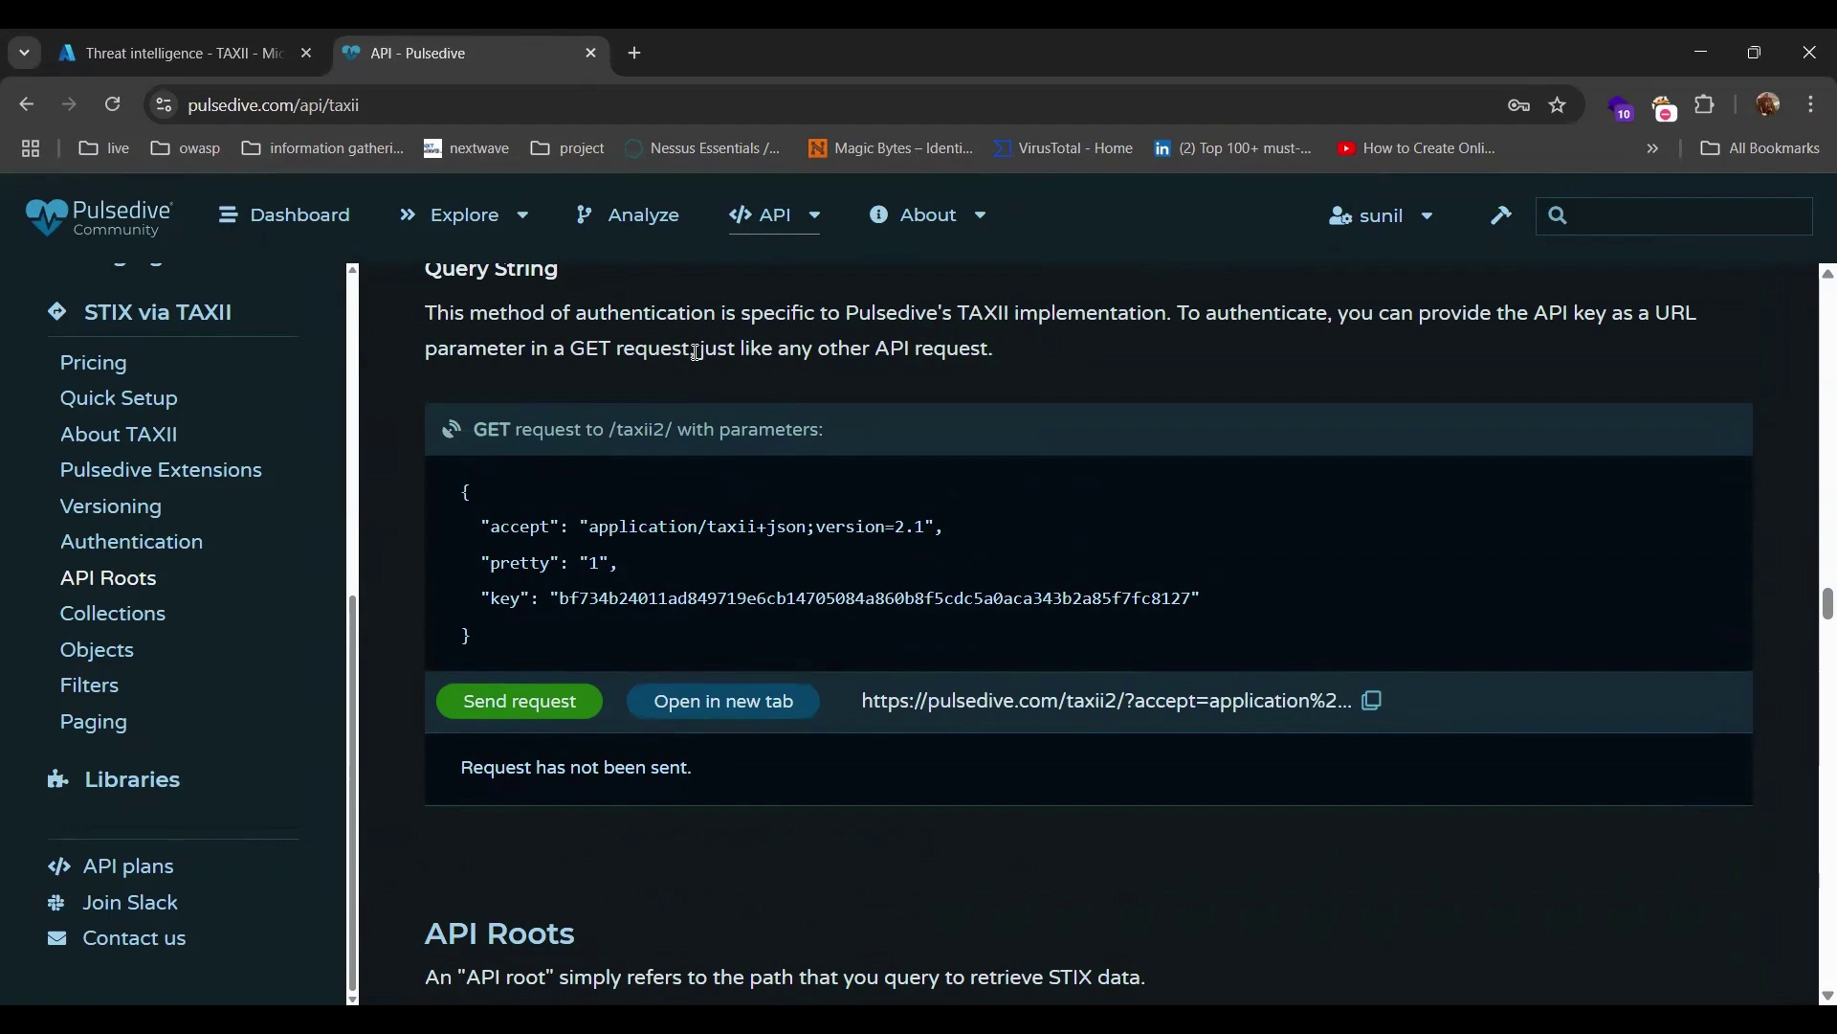
{"action": "scroll", "coordinate": [695, 354], "scroll_direction": "down", "scroll_amount": 4}
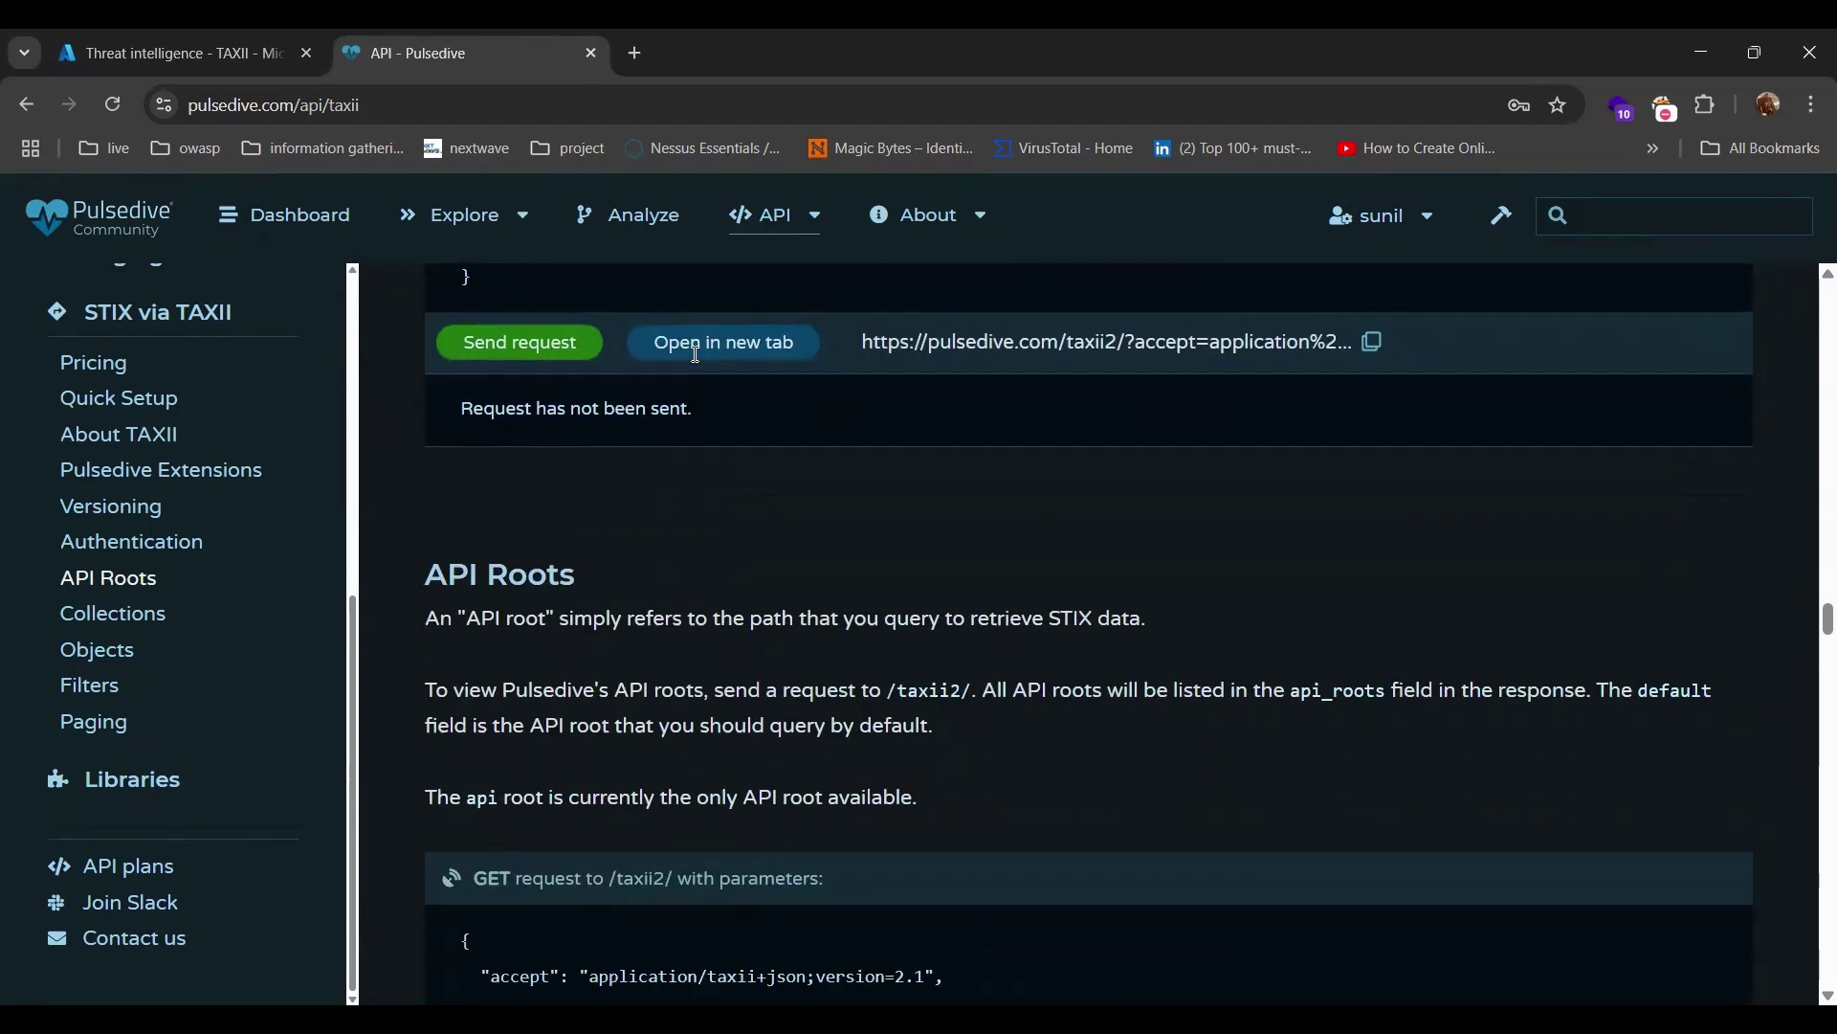
{"action": "scroll", "coordinate": [695, 354], "scroll_direction": "up", "scroll_amount": 1}
{"action": "scroll", "coordinate": [695, 354], "scroll_direction": "up", "scroll_amount": 1}
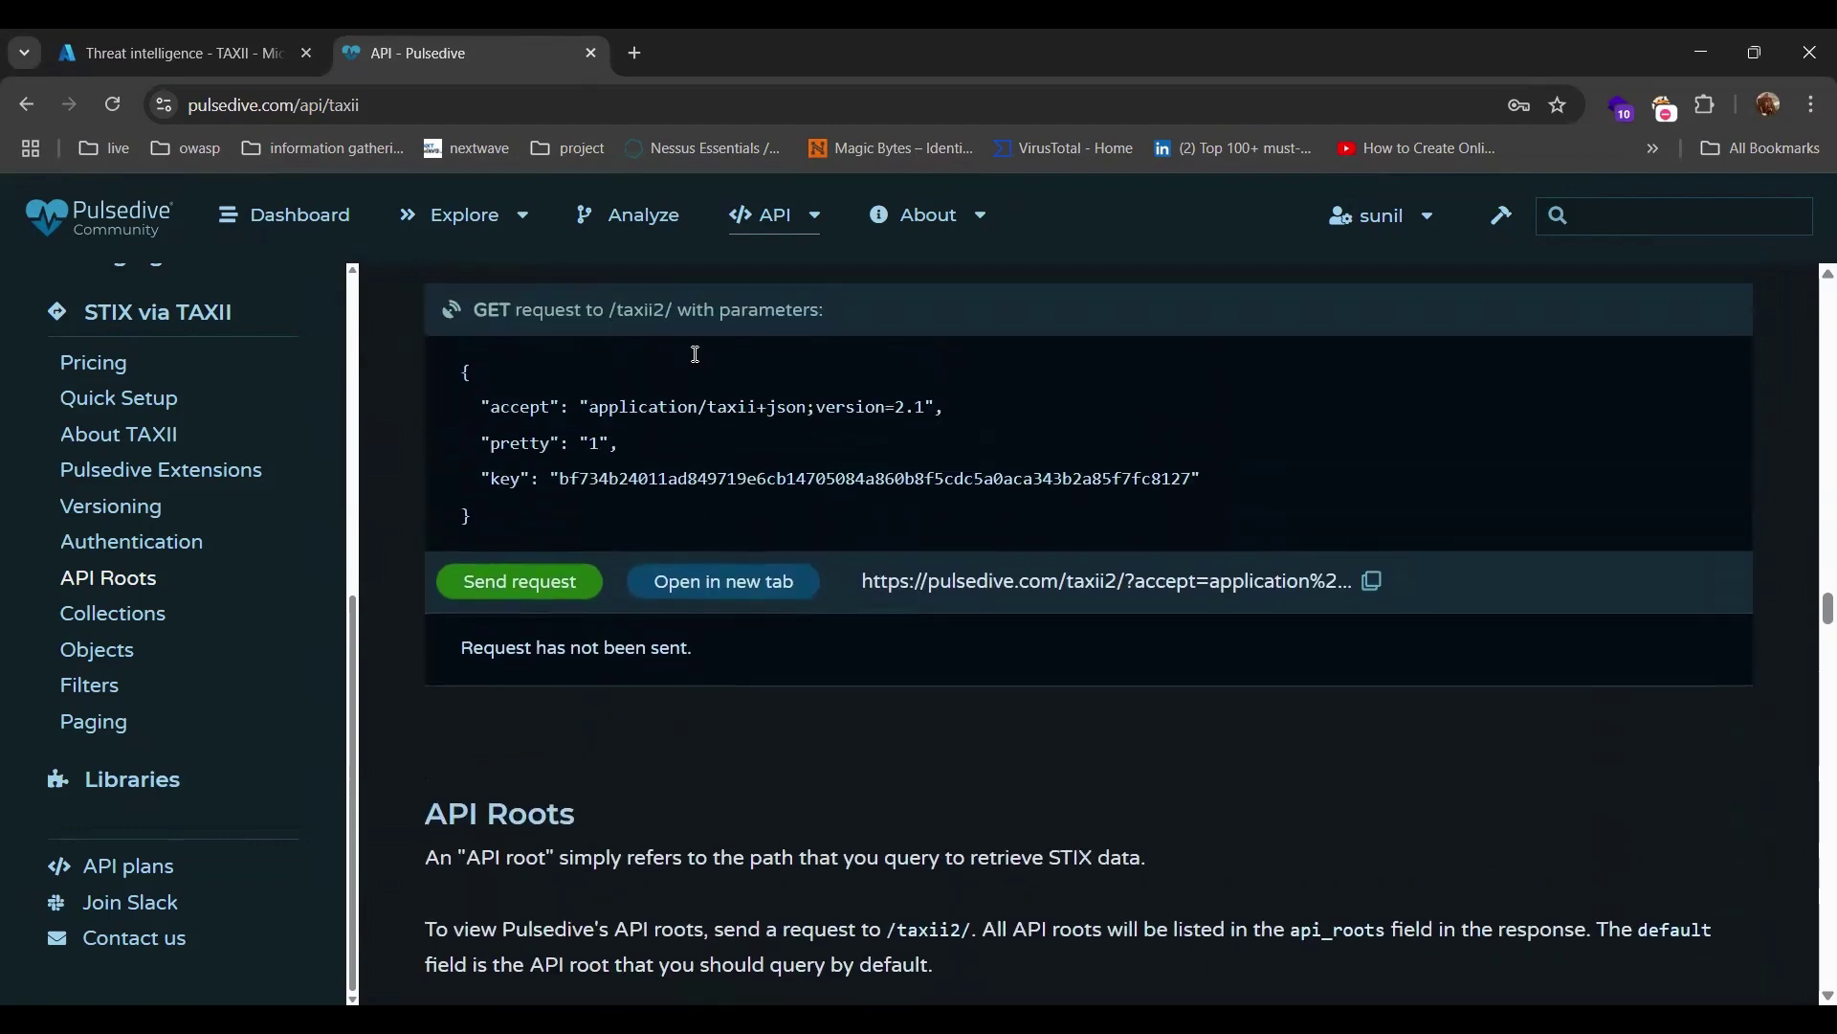
{"action": "left_click", "coordinate": [407, 102]}
{"action": "key", "text": "ctrl+c"}
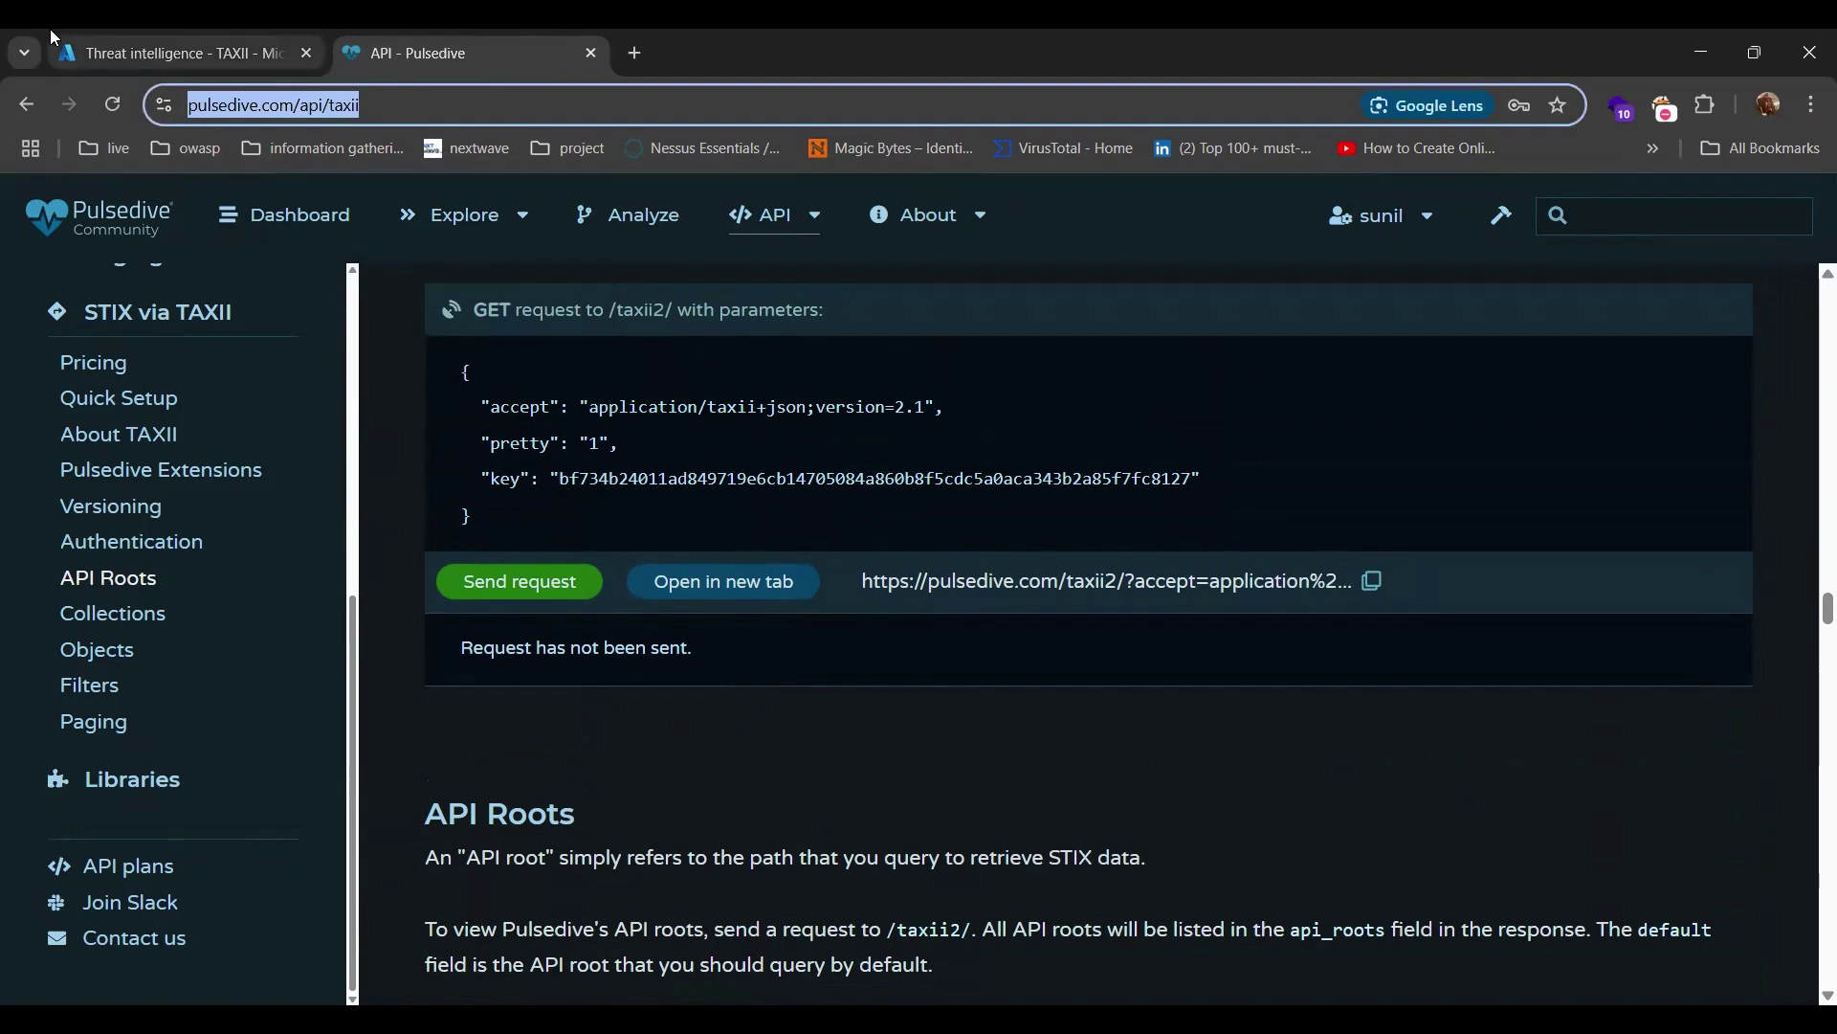
{"action": "left_click", "coordinate": [107, 38]}
{"action": "key", "text": "ctrl+v"}
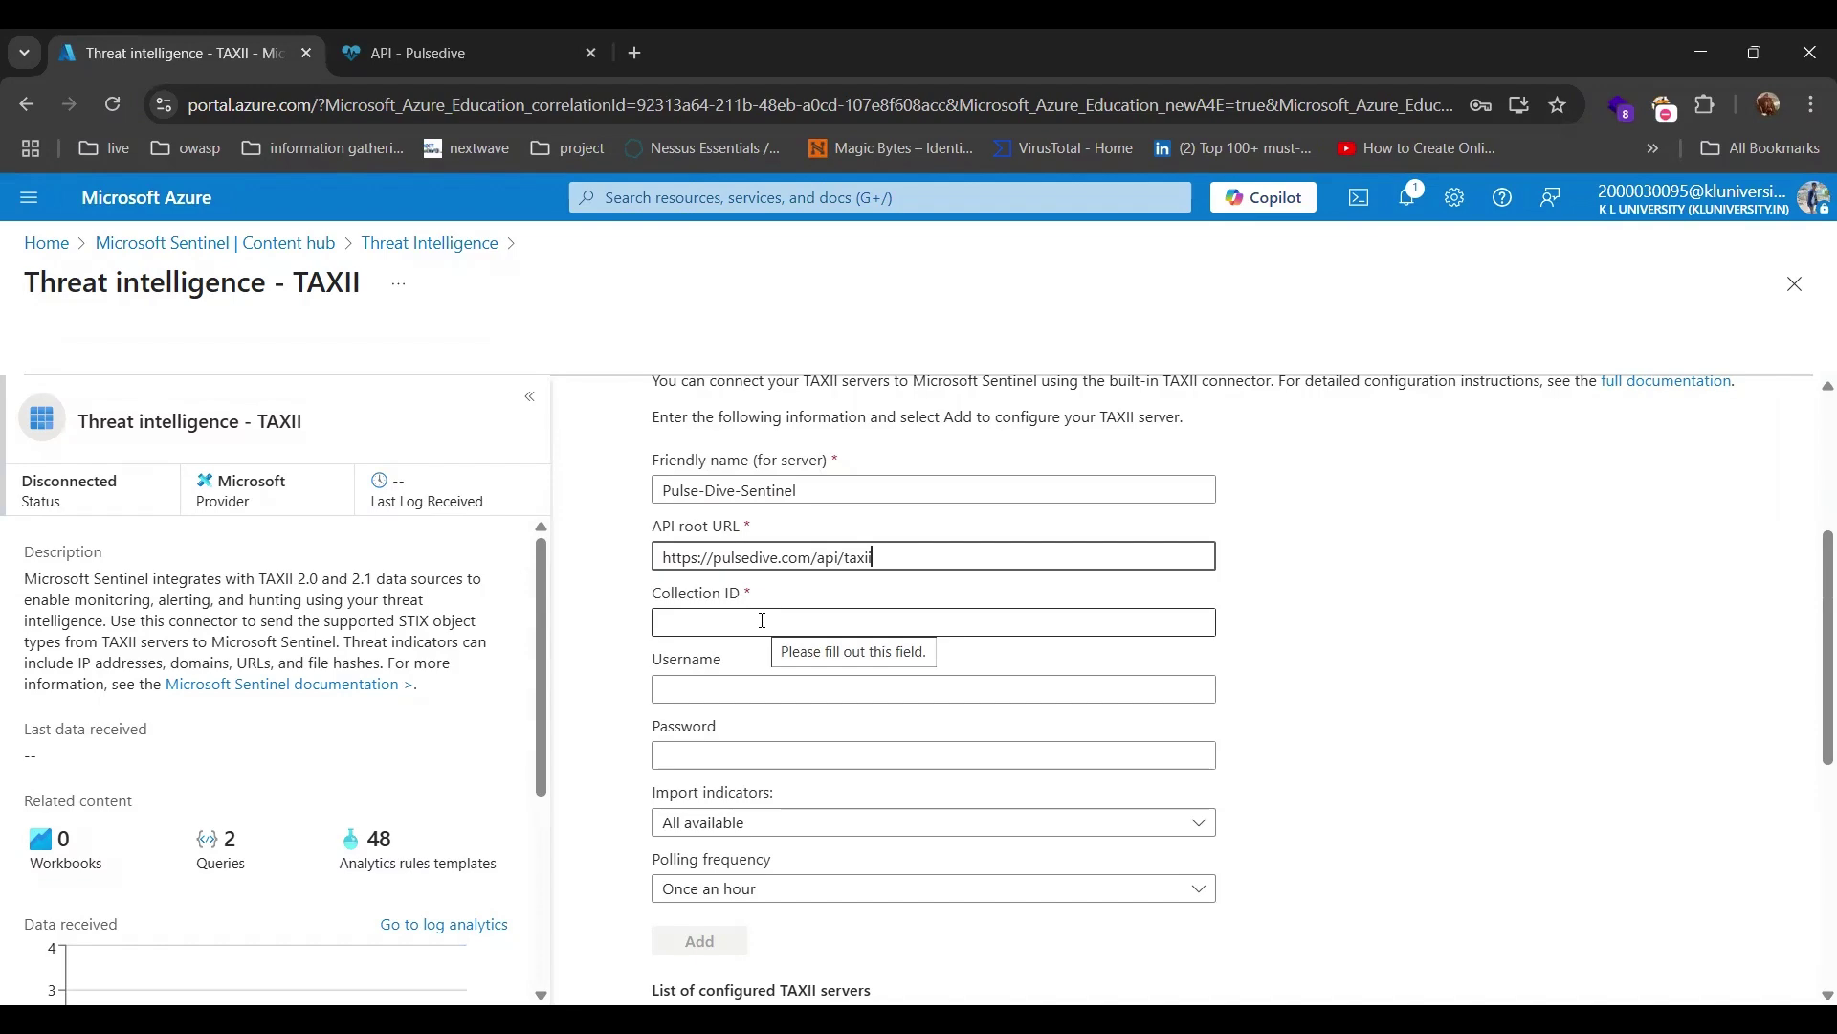
Copy the Pulsedive test data collection ID and paste it into Collection ID.
{"action": "key", "text": "ctrl+Tab"}
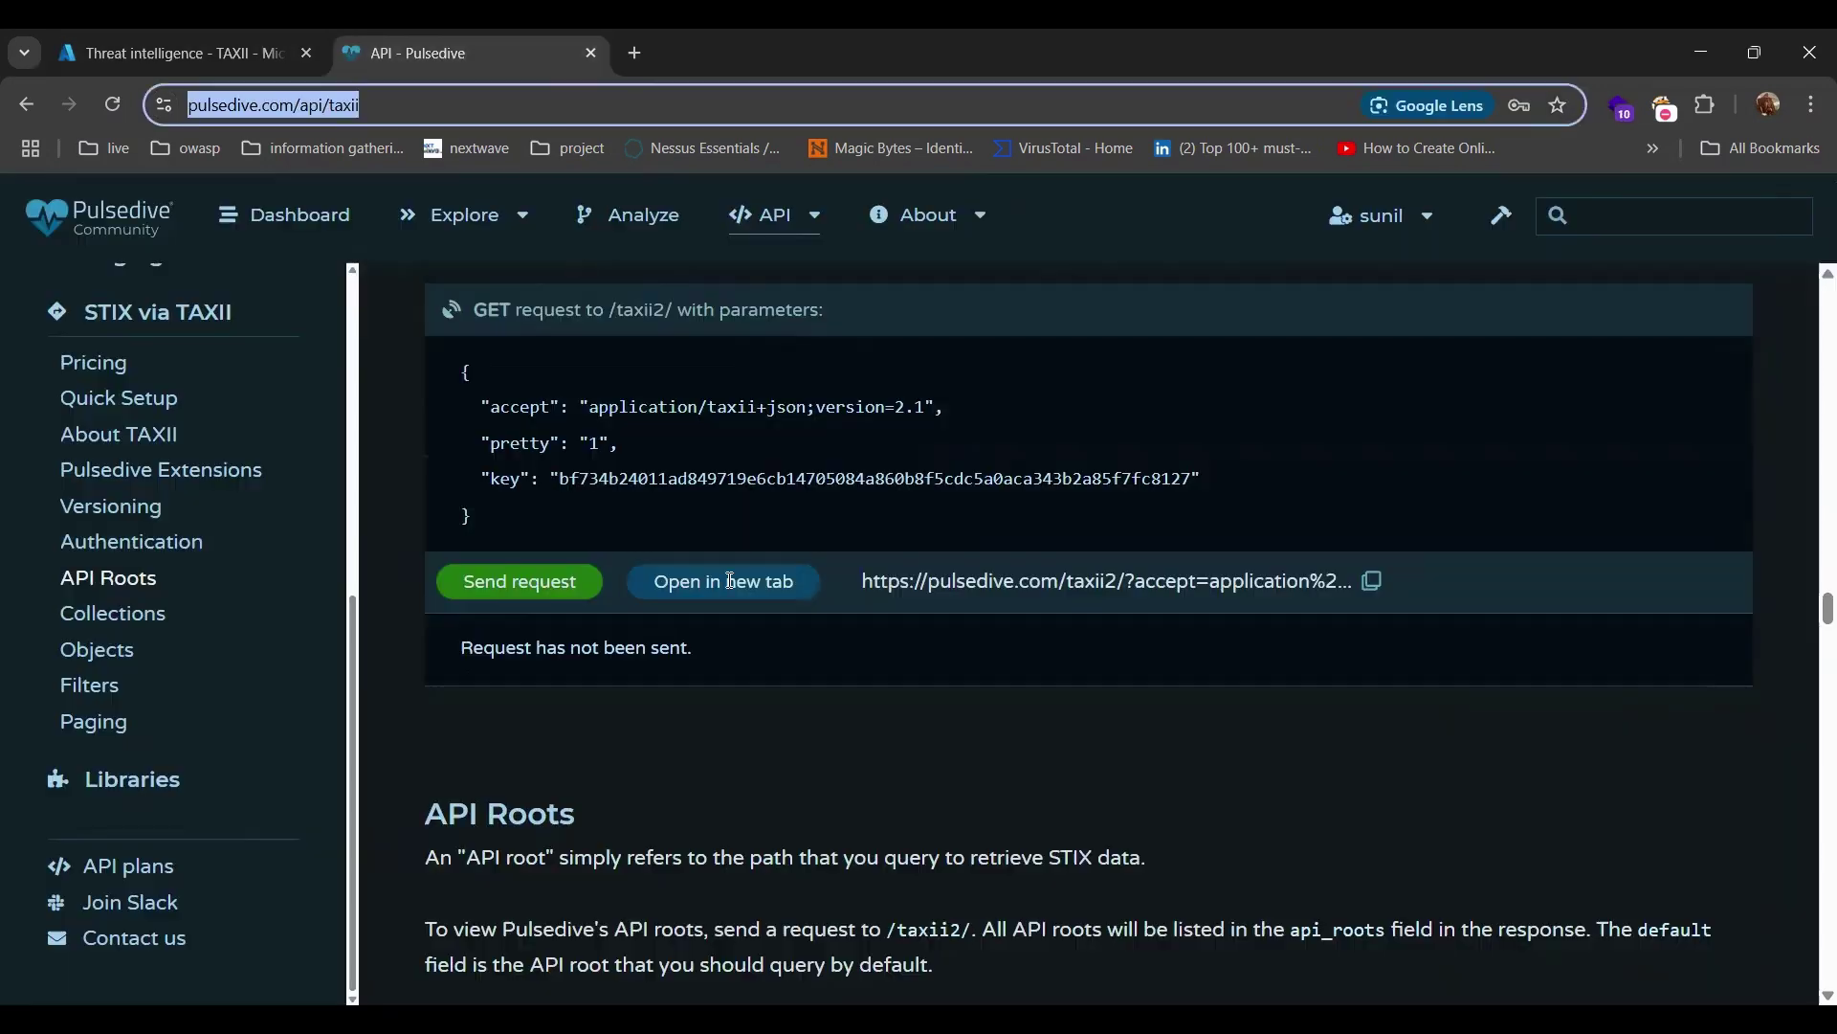
{"action": "scroll", "coordinate": [846, 733], "scroll_direction": "down", "scroll_amount": 15}
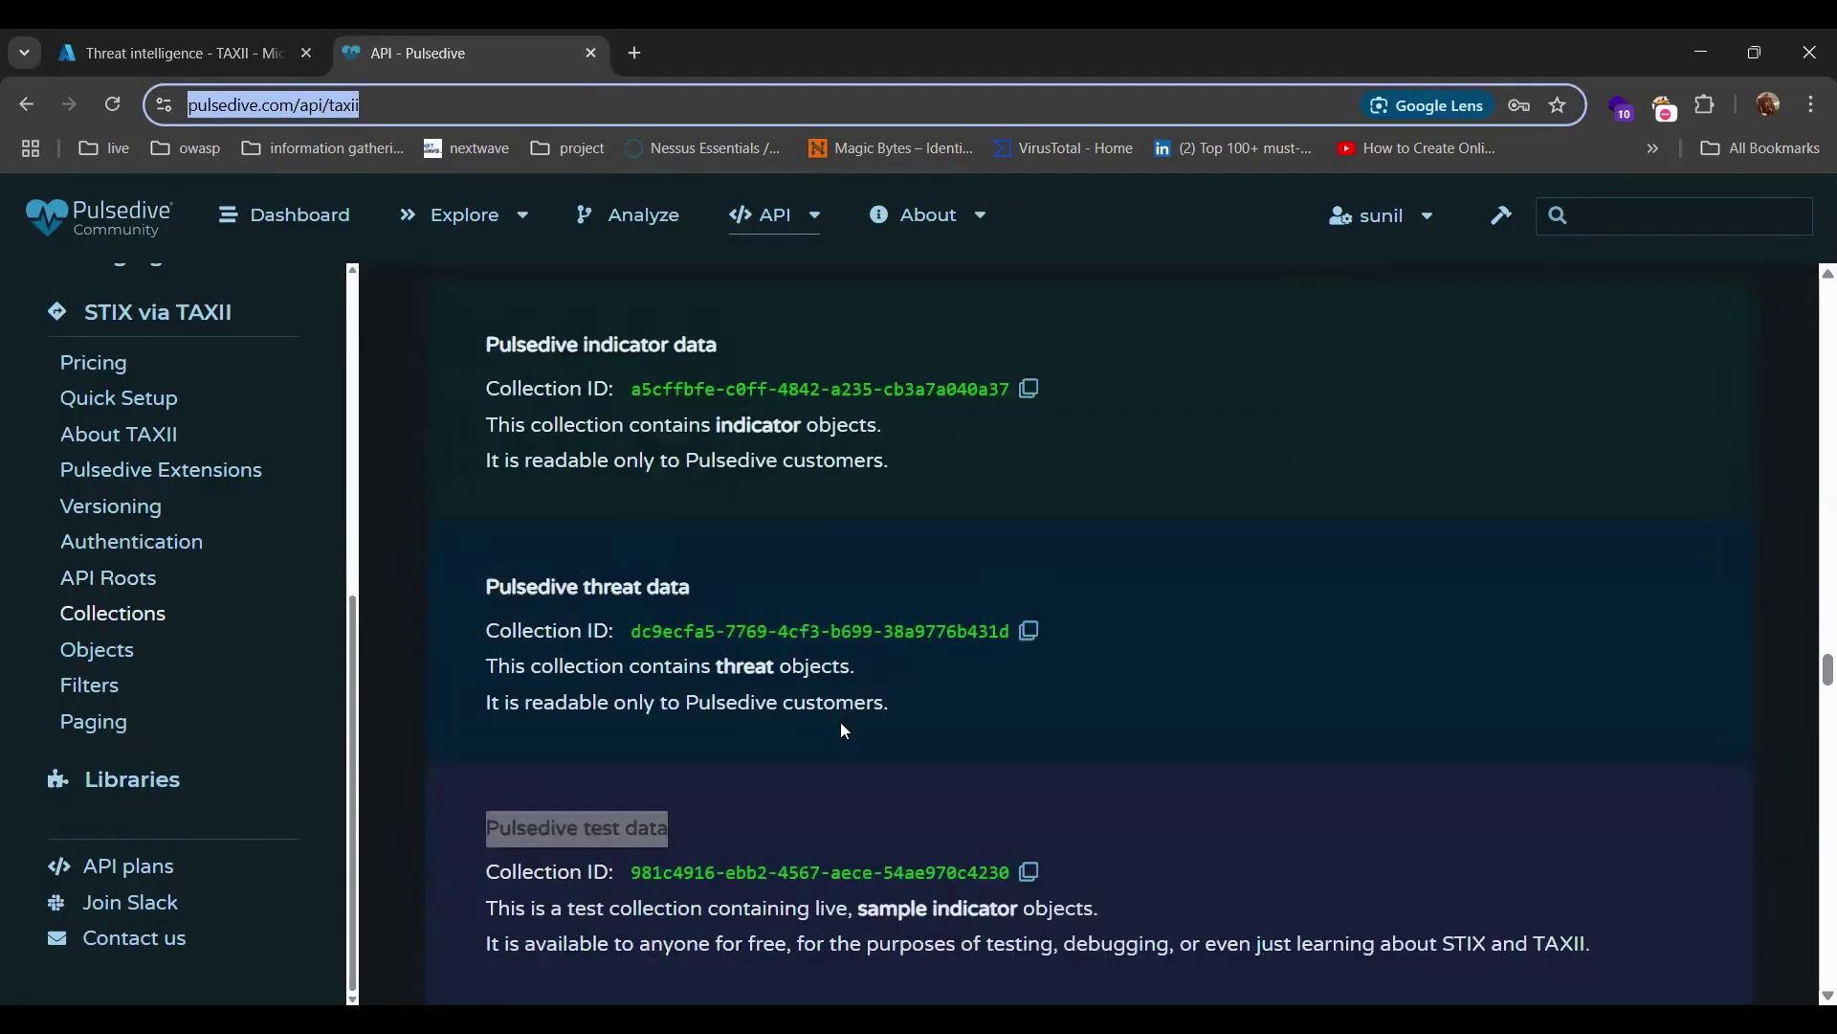
{"action": "scroll", "coordinate": [845, 731], "scroll_direction": "down", "scroll_amount": 3}
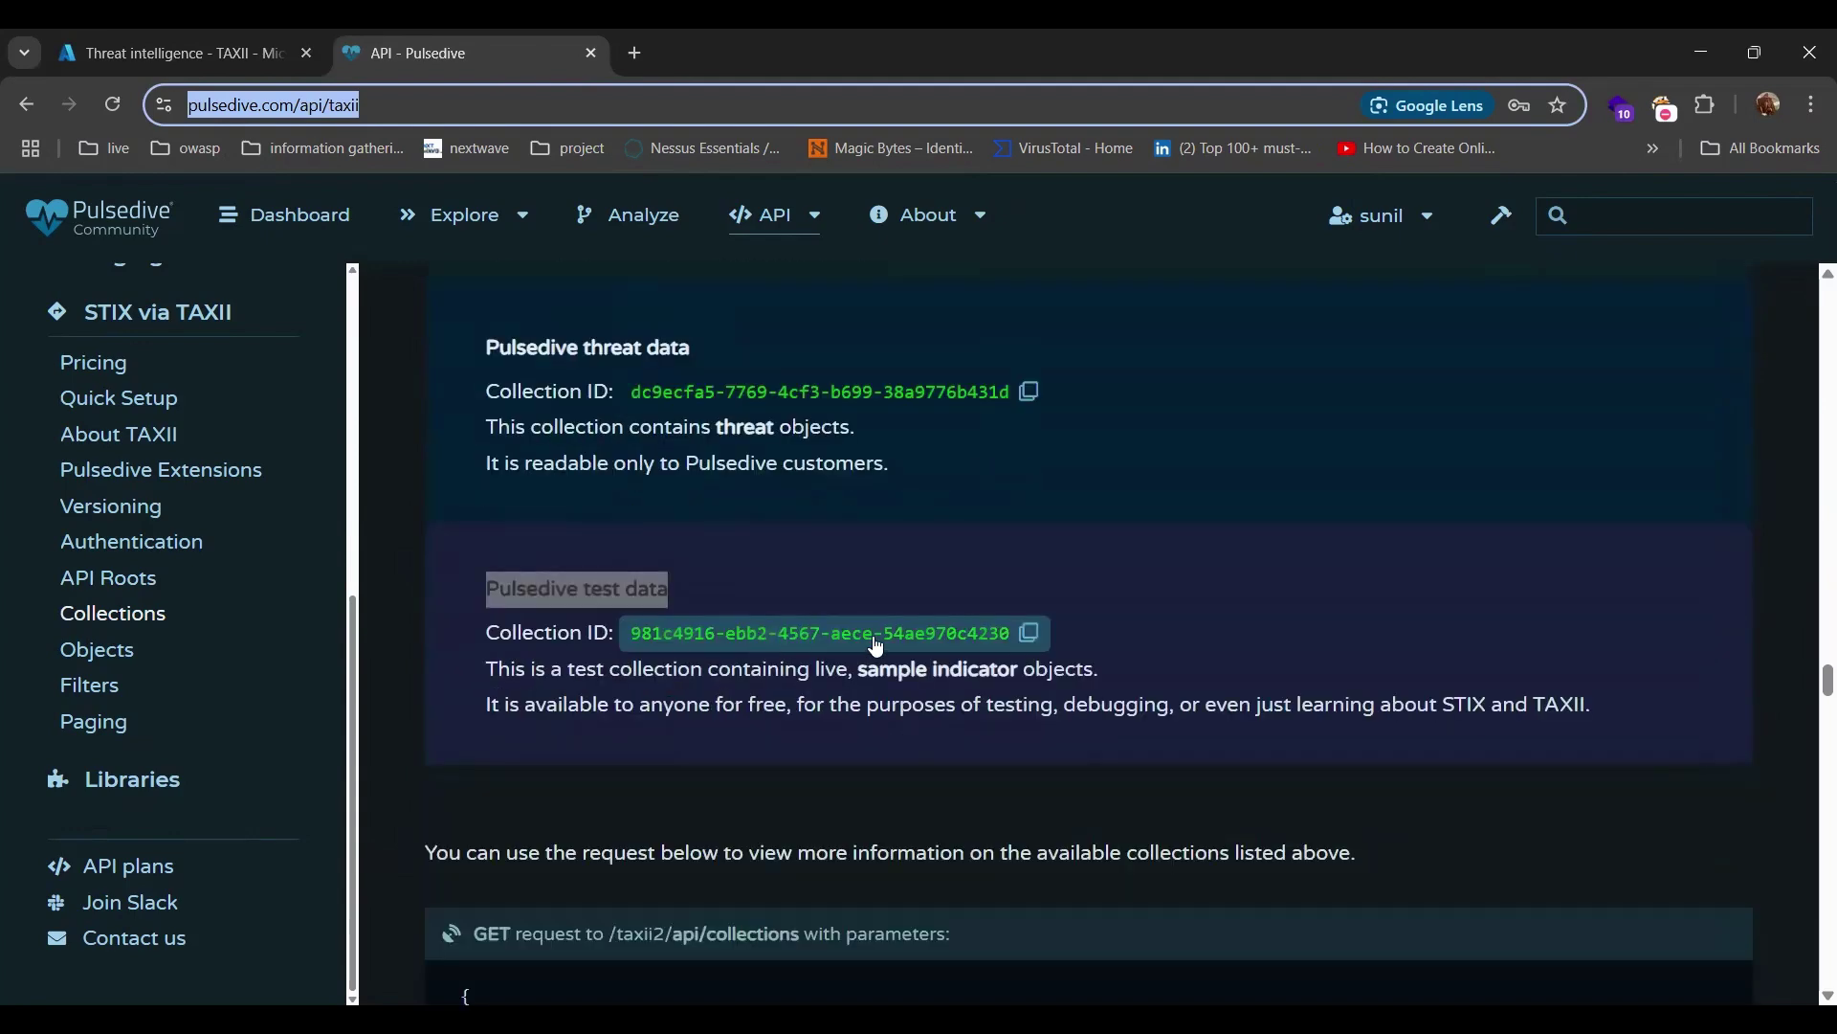
{"action": "left_click", "coordinate": [1037, 639]}
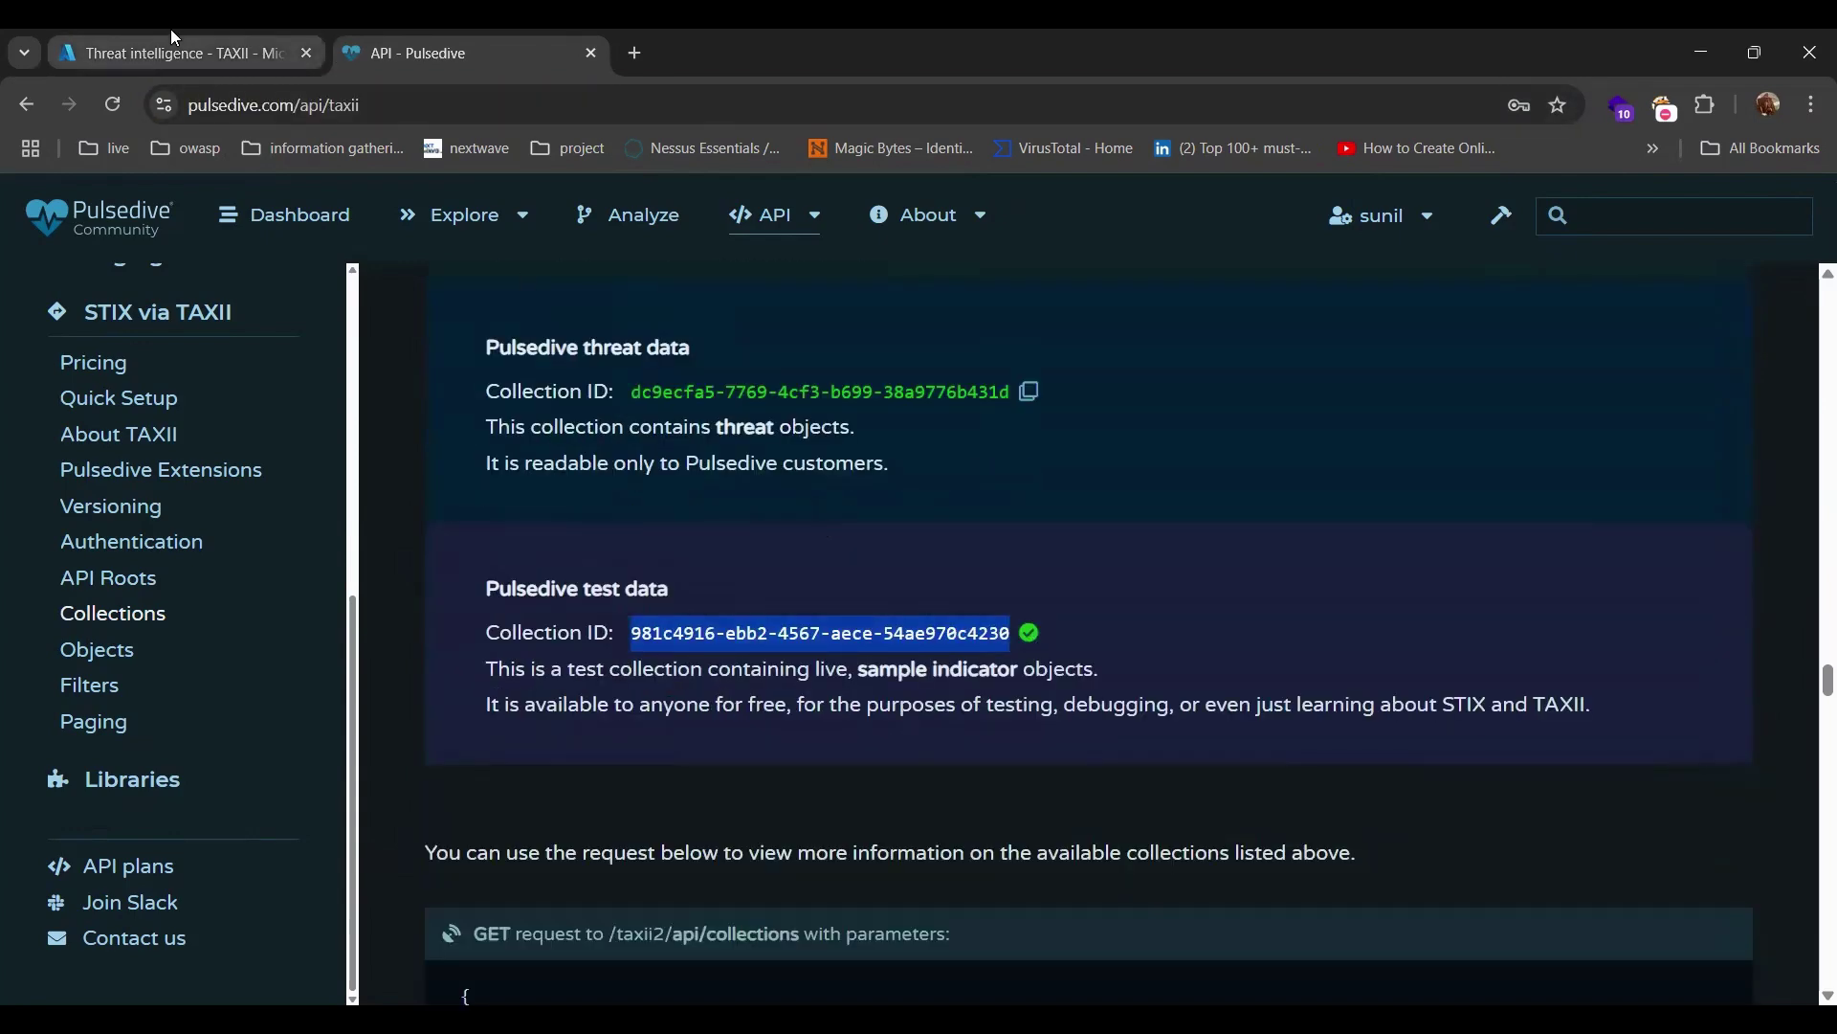
{"action": "left_click", "coordinate": [170, 52]}
{"action": "left_click", "coordinate": [708, 622]}
{"action": "key", "text": "ctrl+v"}
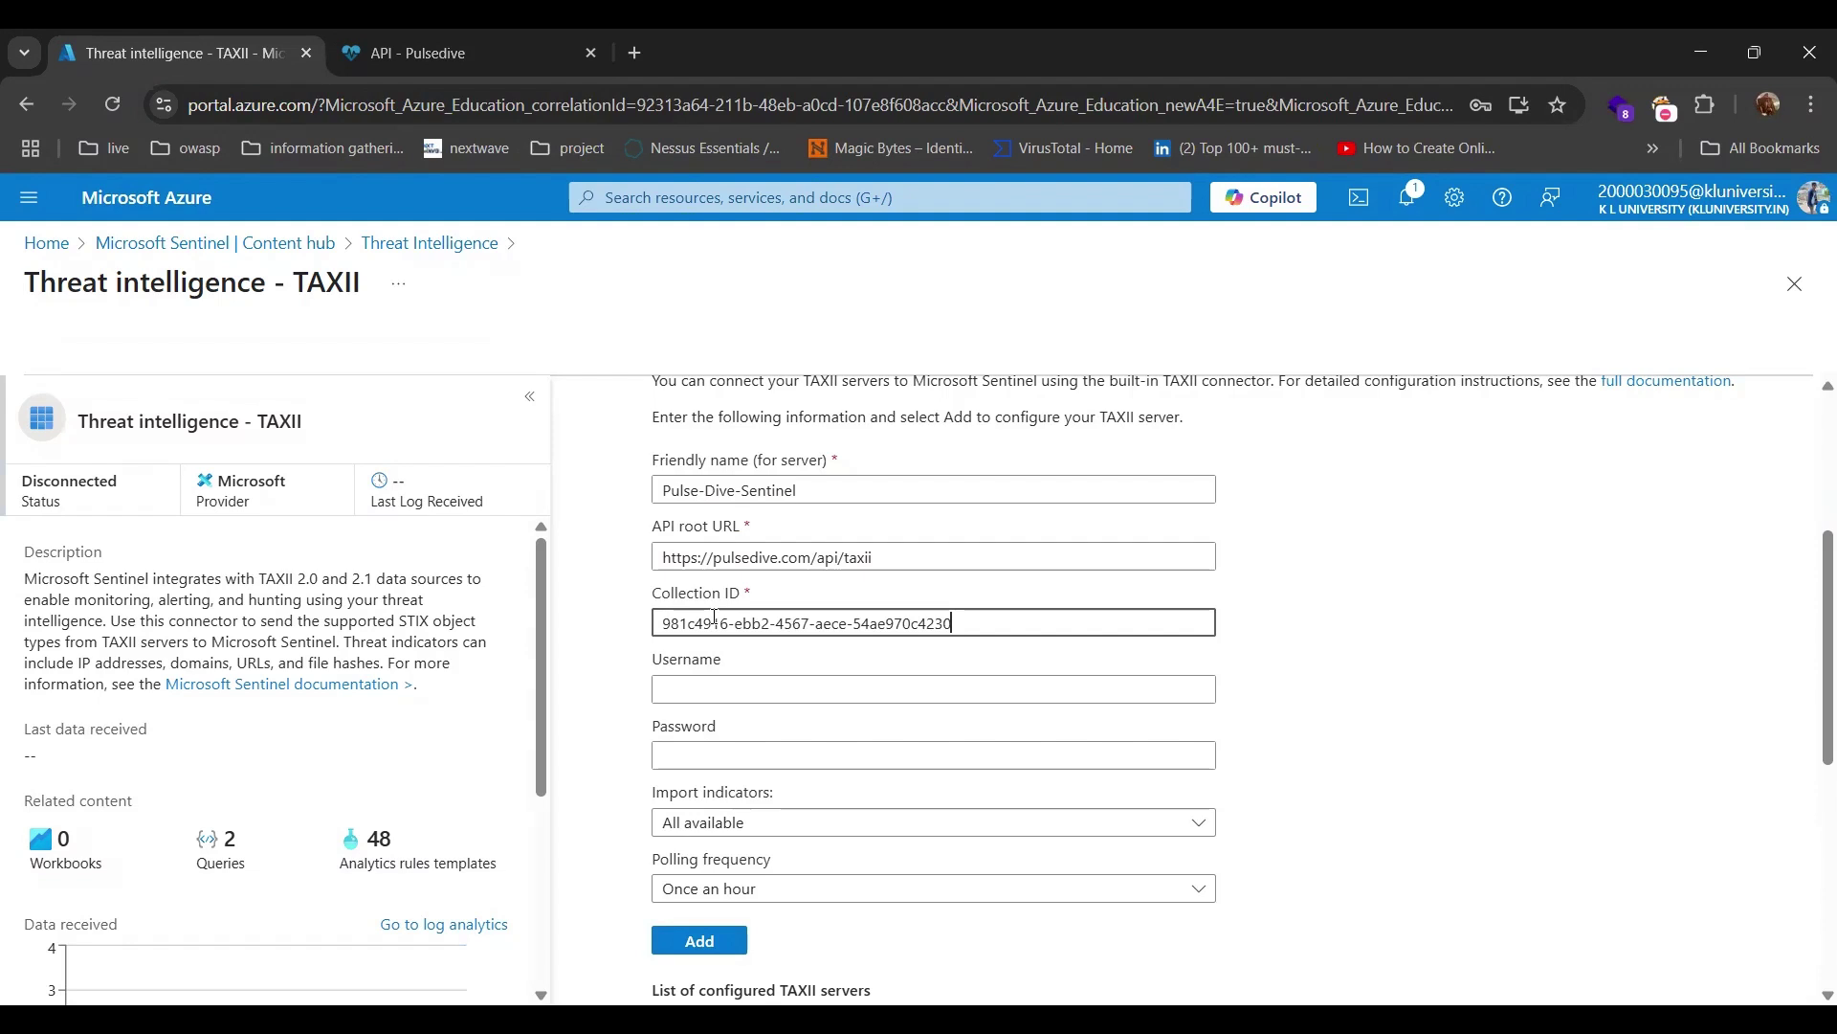
Copy the TAXII2 username 'taxii2' from Pulsedive's OpenCTI Legacy TAXII2 Connector settings.
{"action": "left_click", "coordinate": [736, 680]}
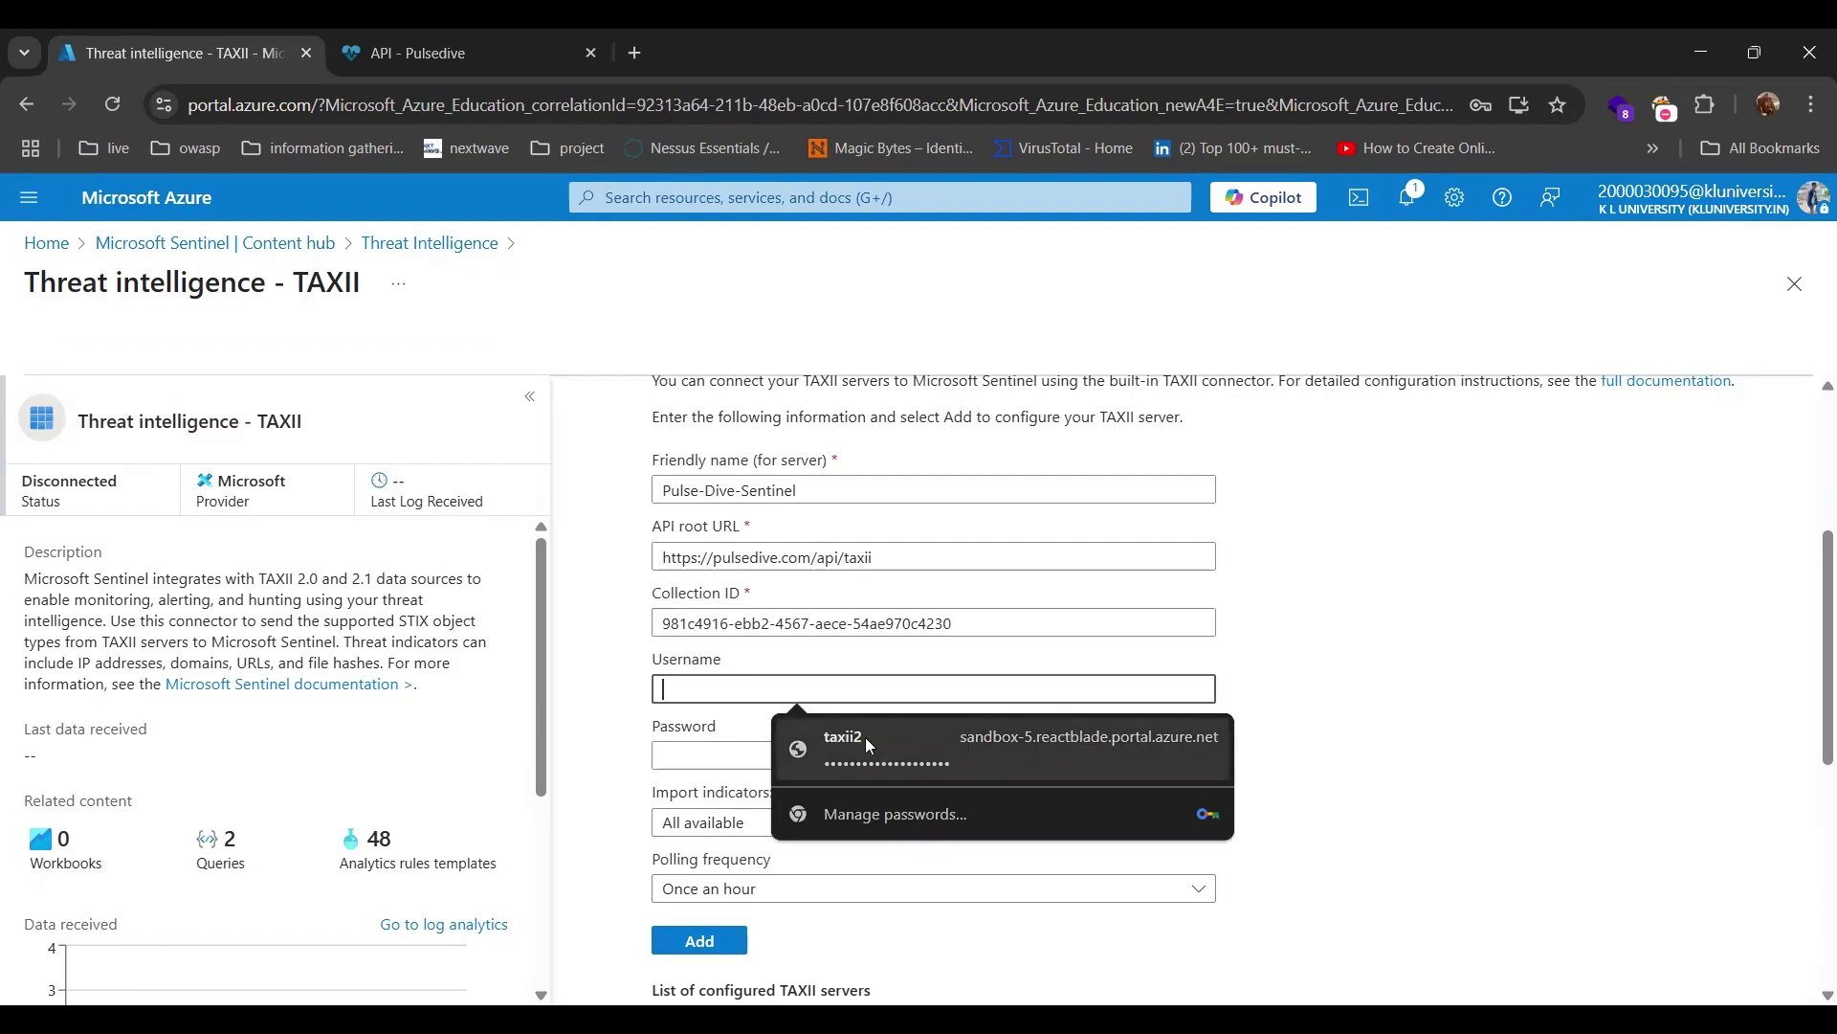
{"action": "left_click", "coordinate": [446, 50]}
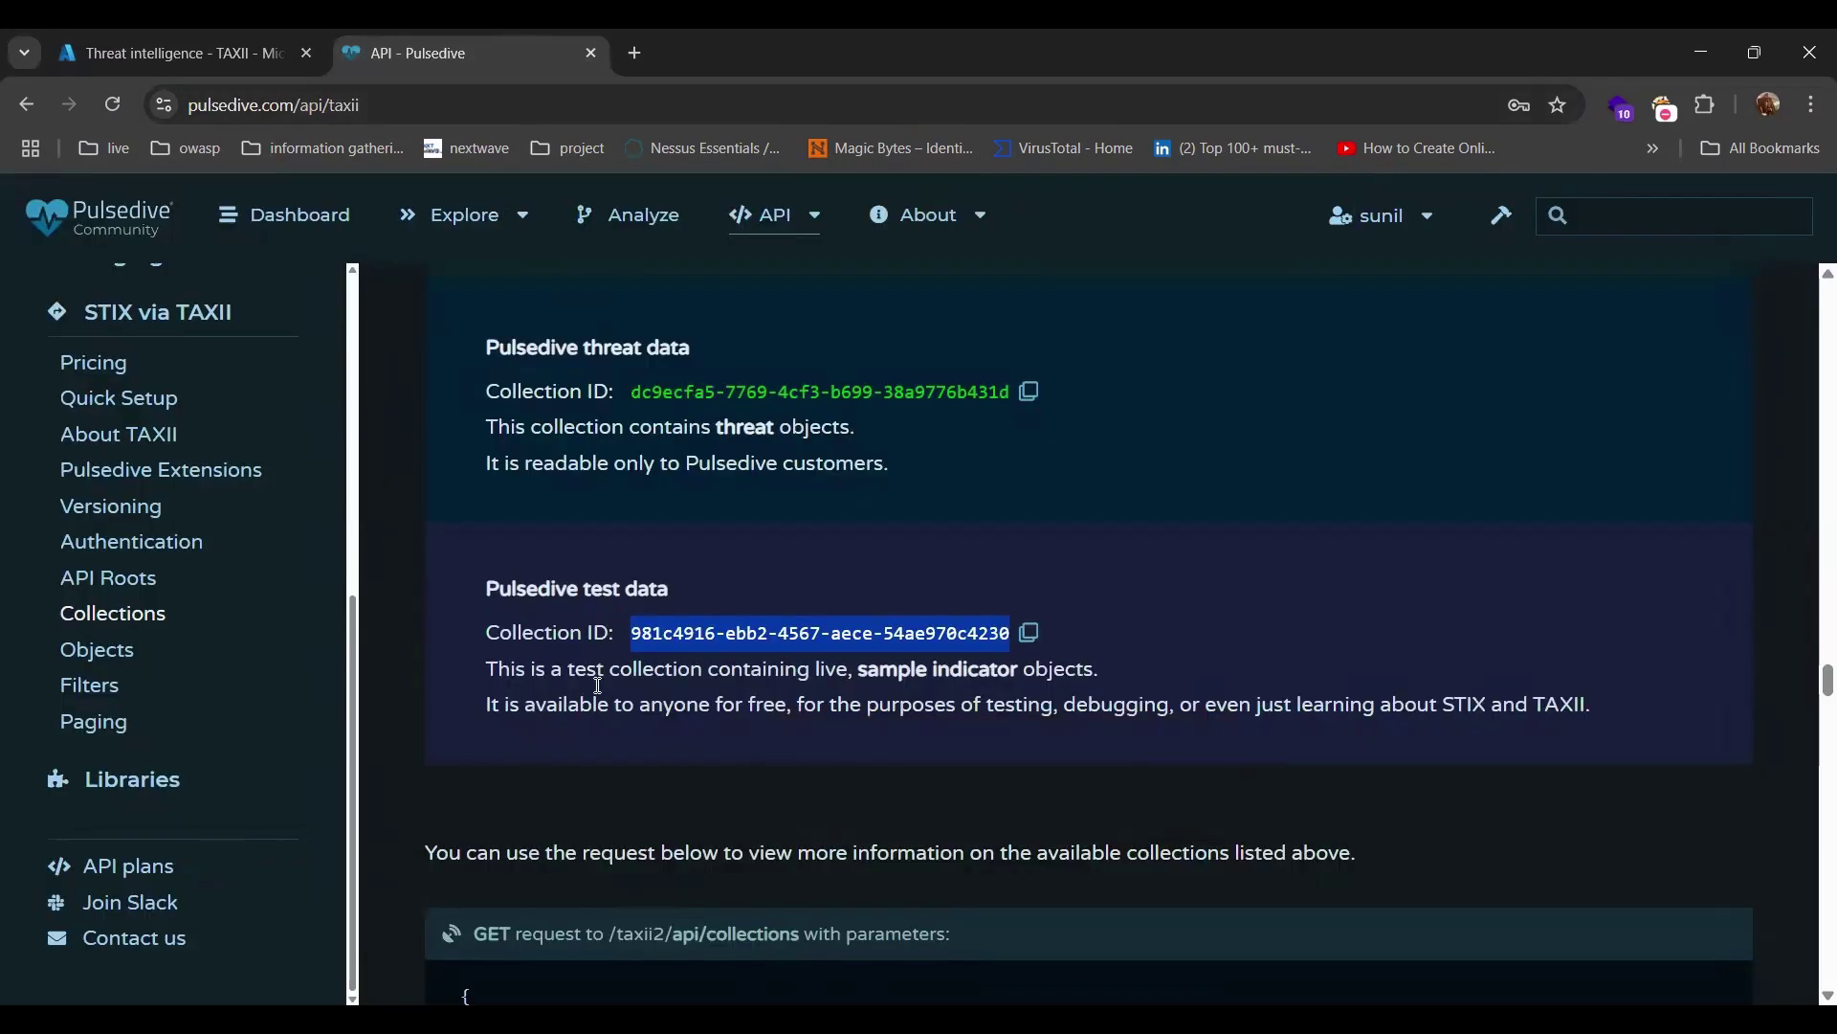
{"action": "scroll", "coordinate": [591, 700], "scroll_direction": "down", "scroll_amount": 3}
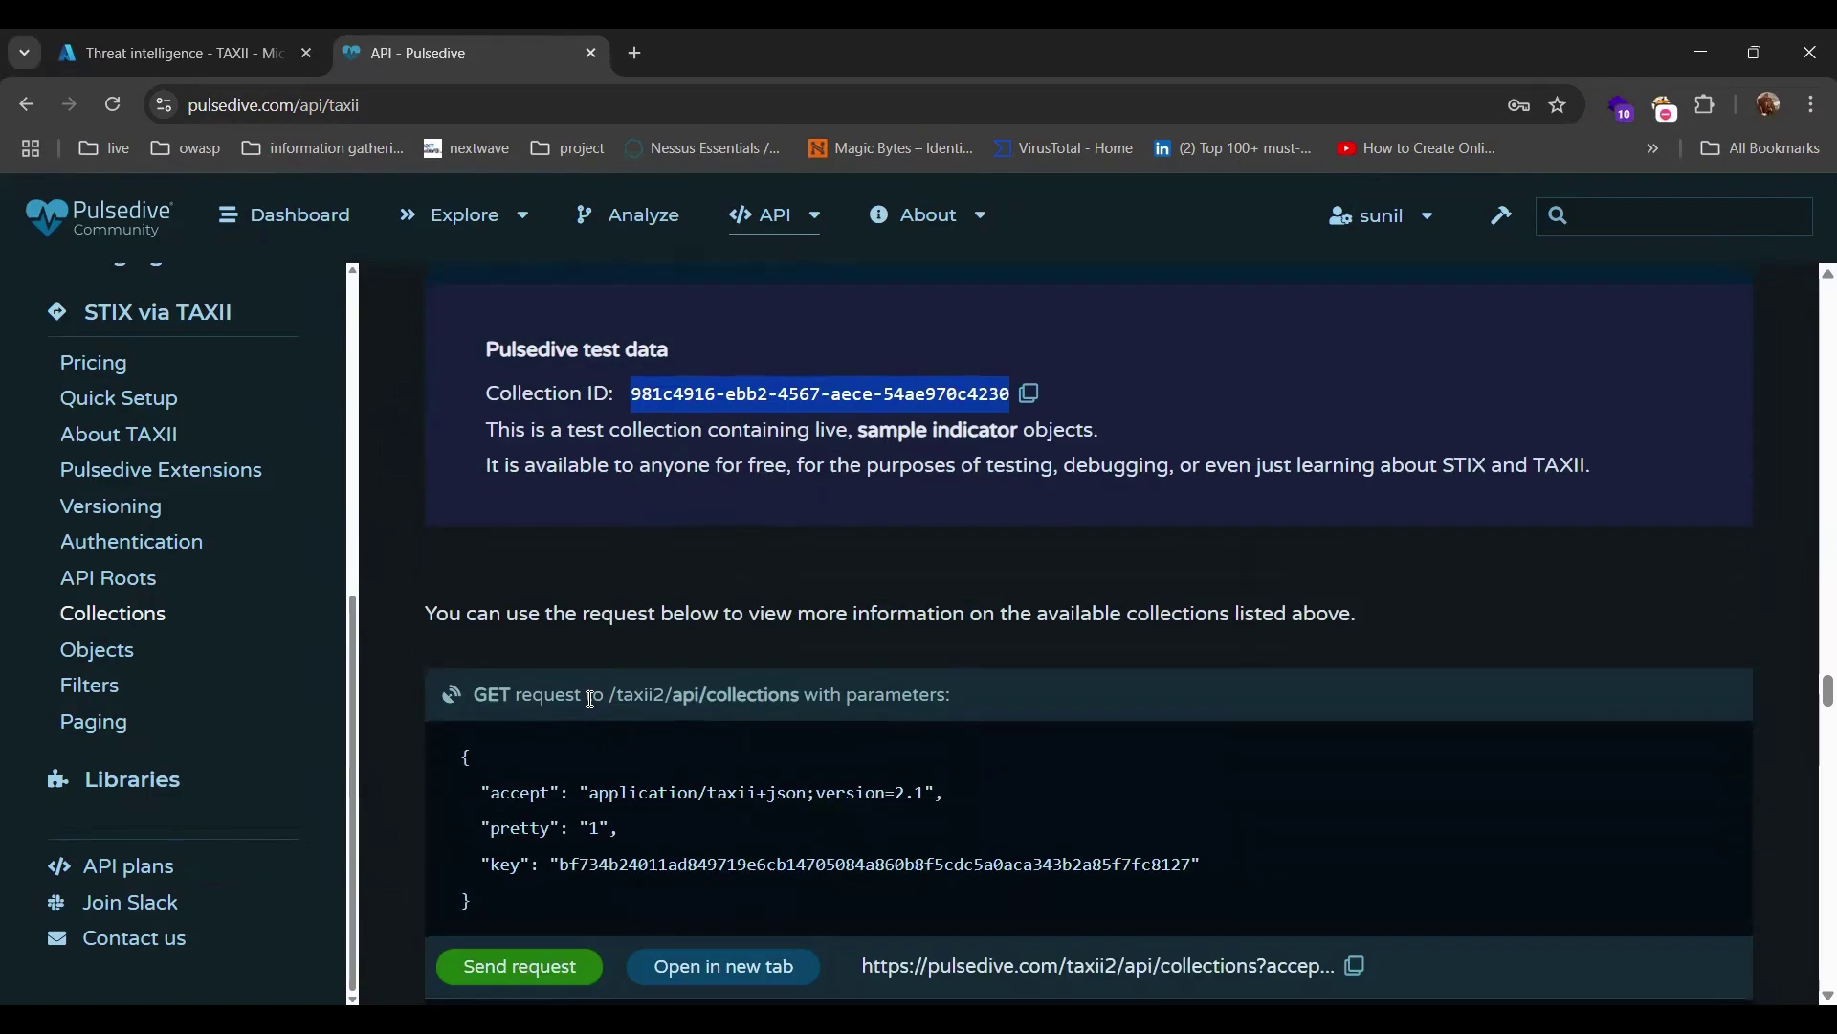
{"action": "scroll", "coordinate": [590, 700], "scroll_direction": "up", "scroll_amount": 10}
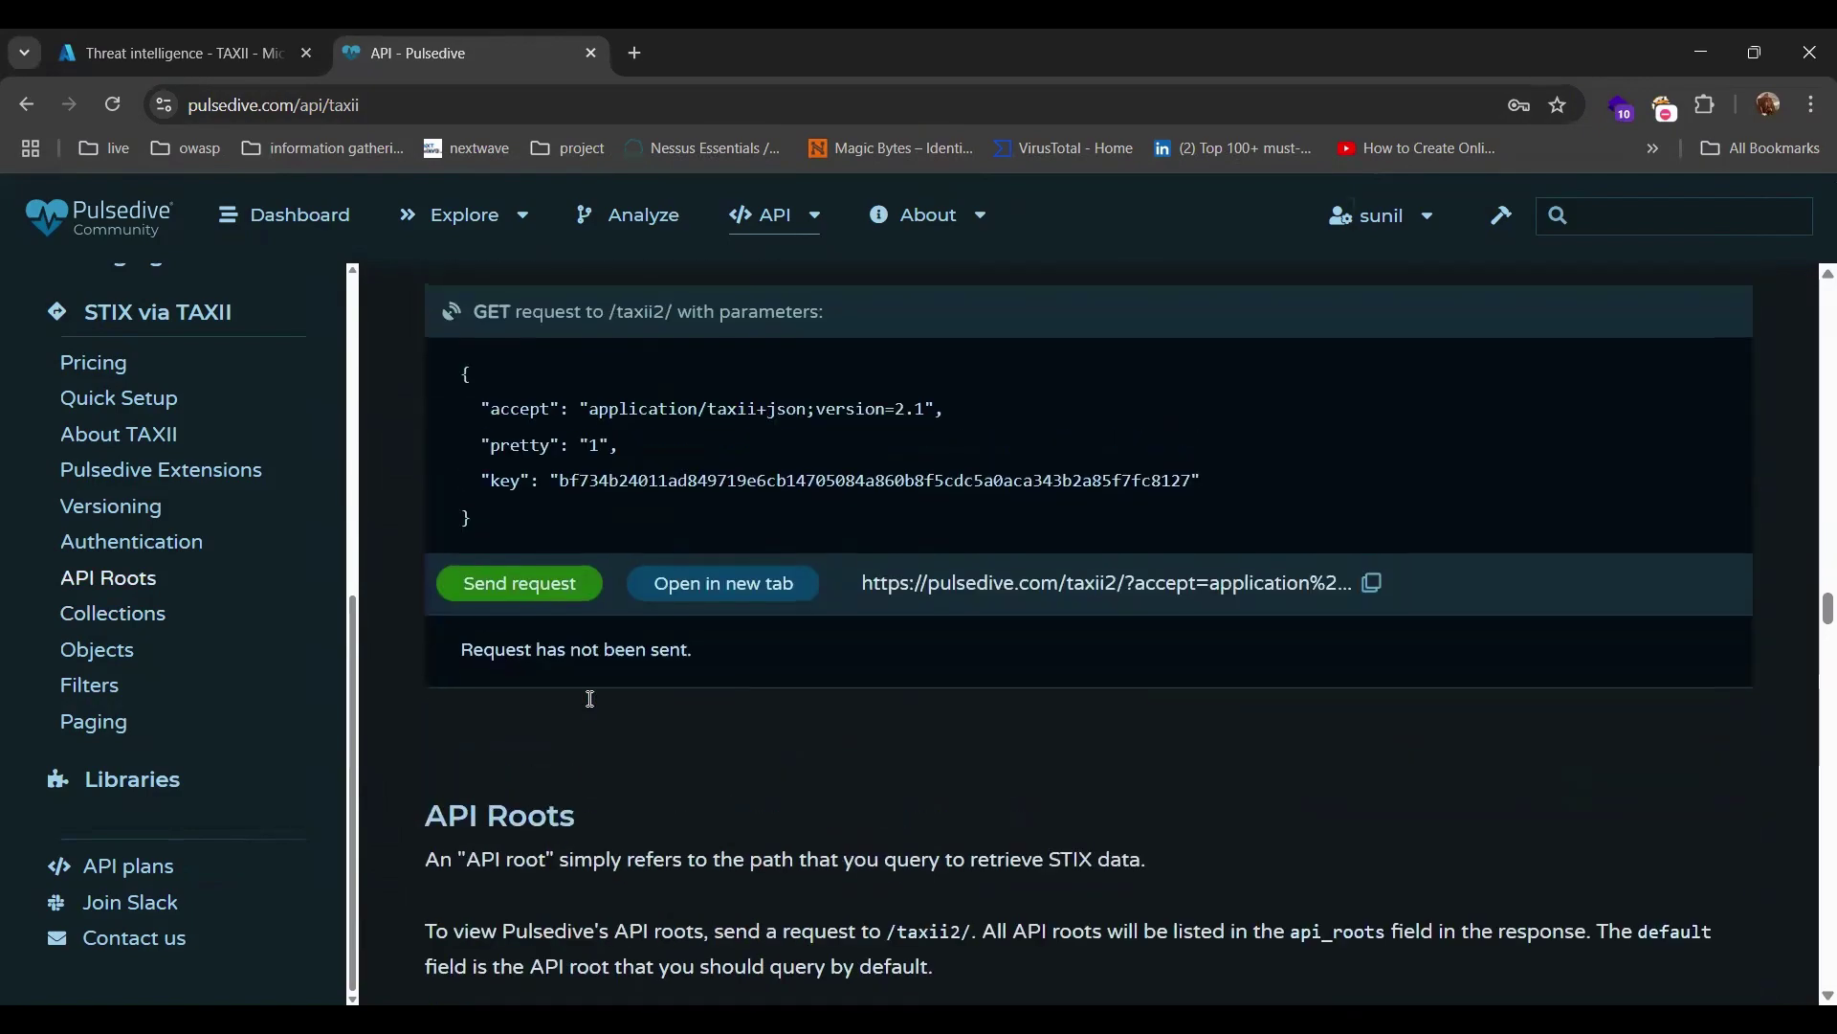
{"action": "scroll", "coordinate": [590, 700], "scroll_direction": "up", "scroll_amount": 12}
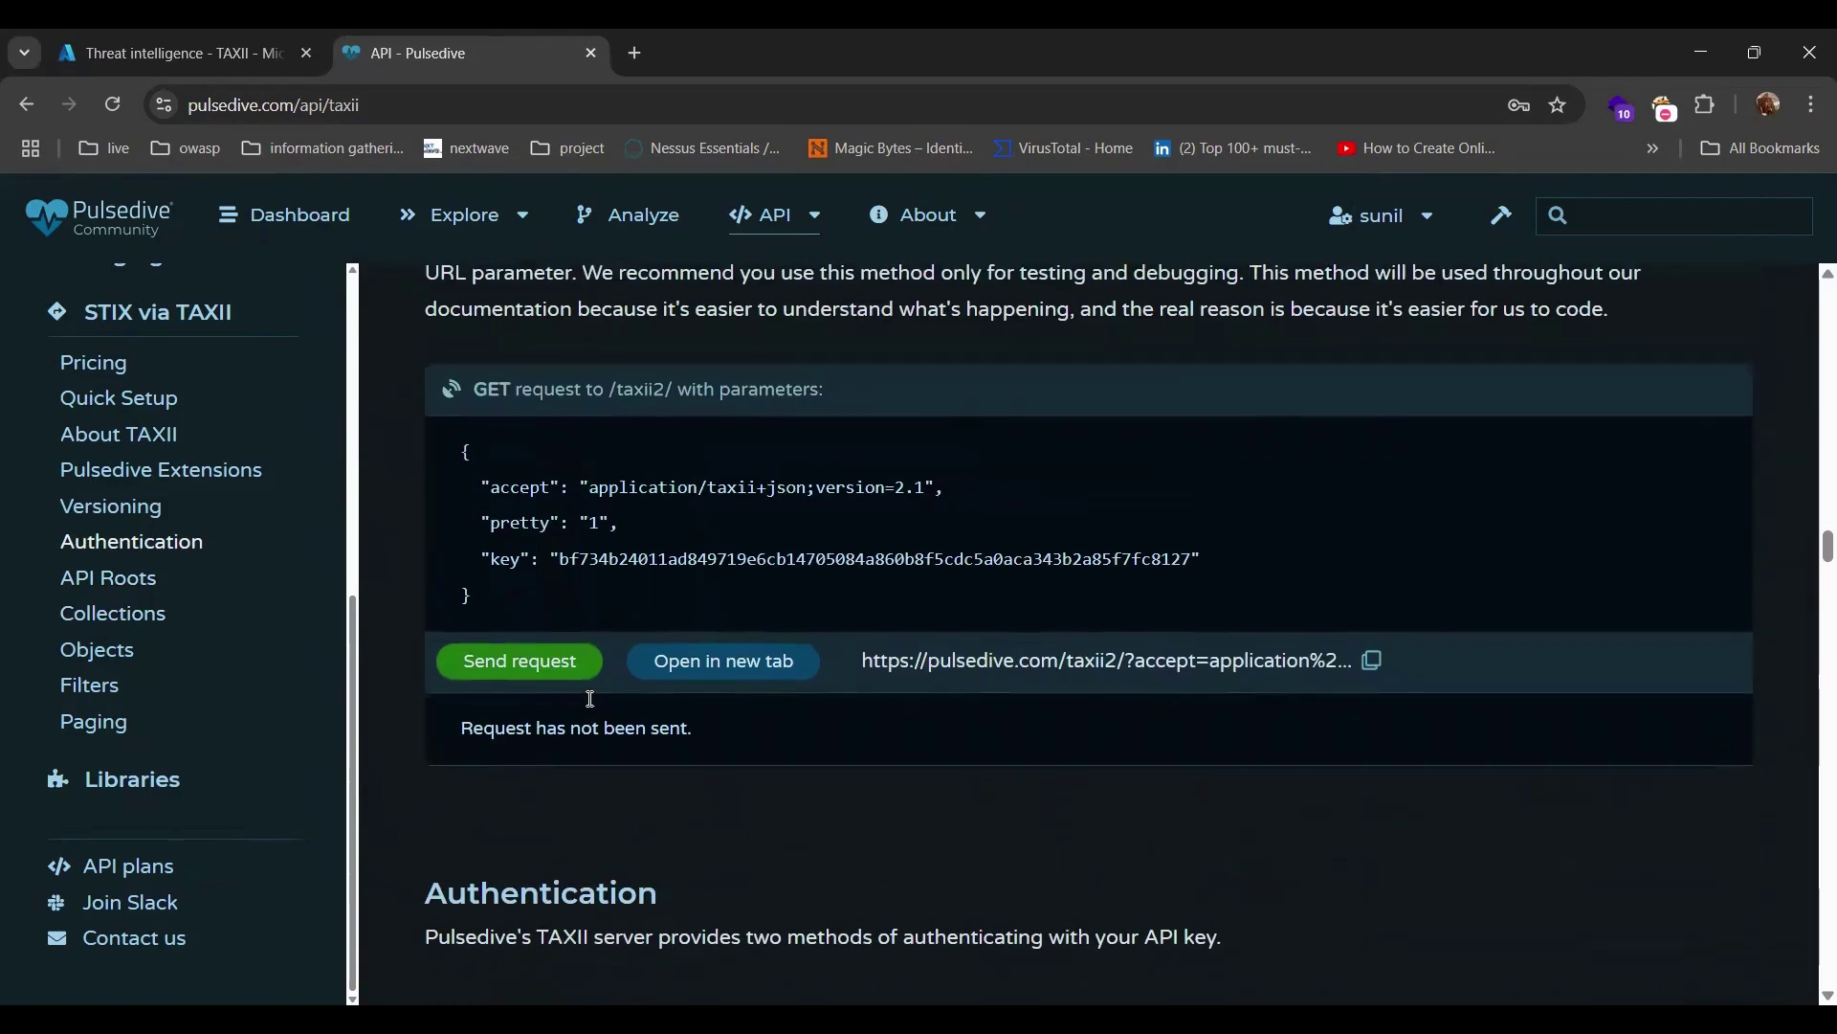
{"action": "scroll", "coordinate": [591, 699], "scroll_direction": "up", "scroll_amount": 15}
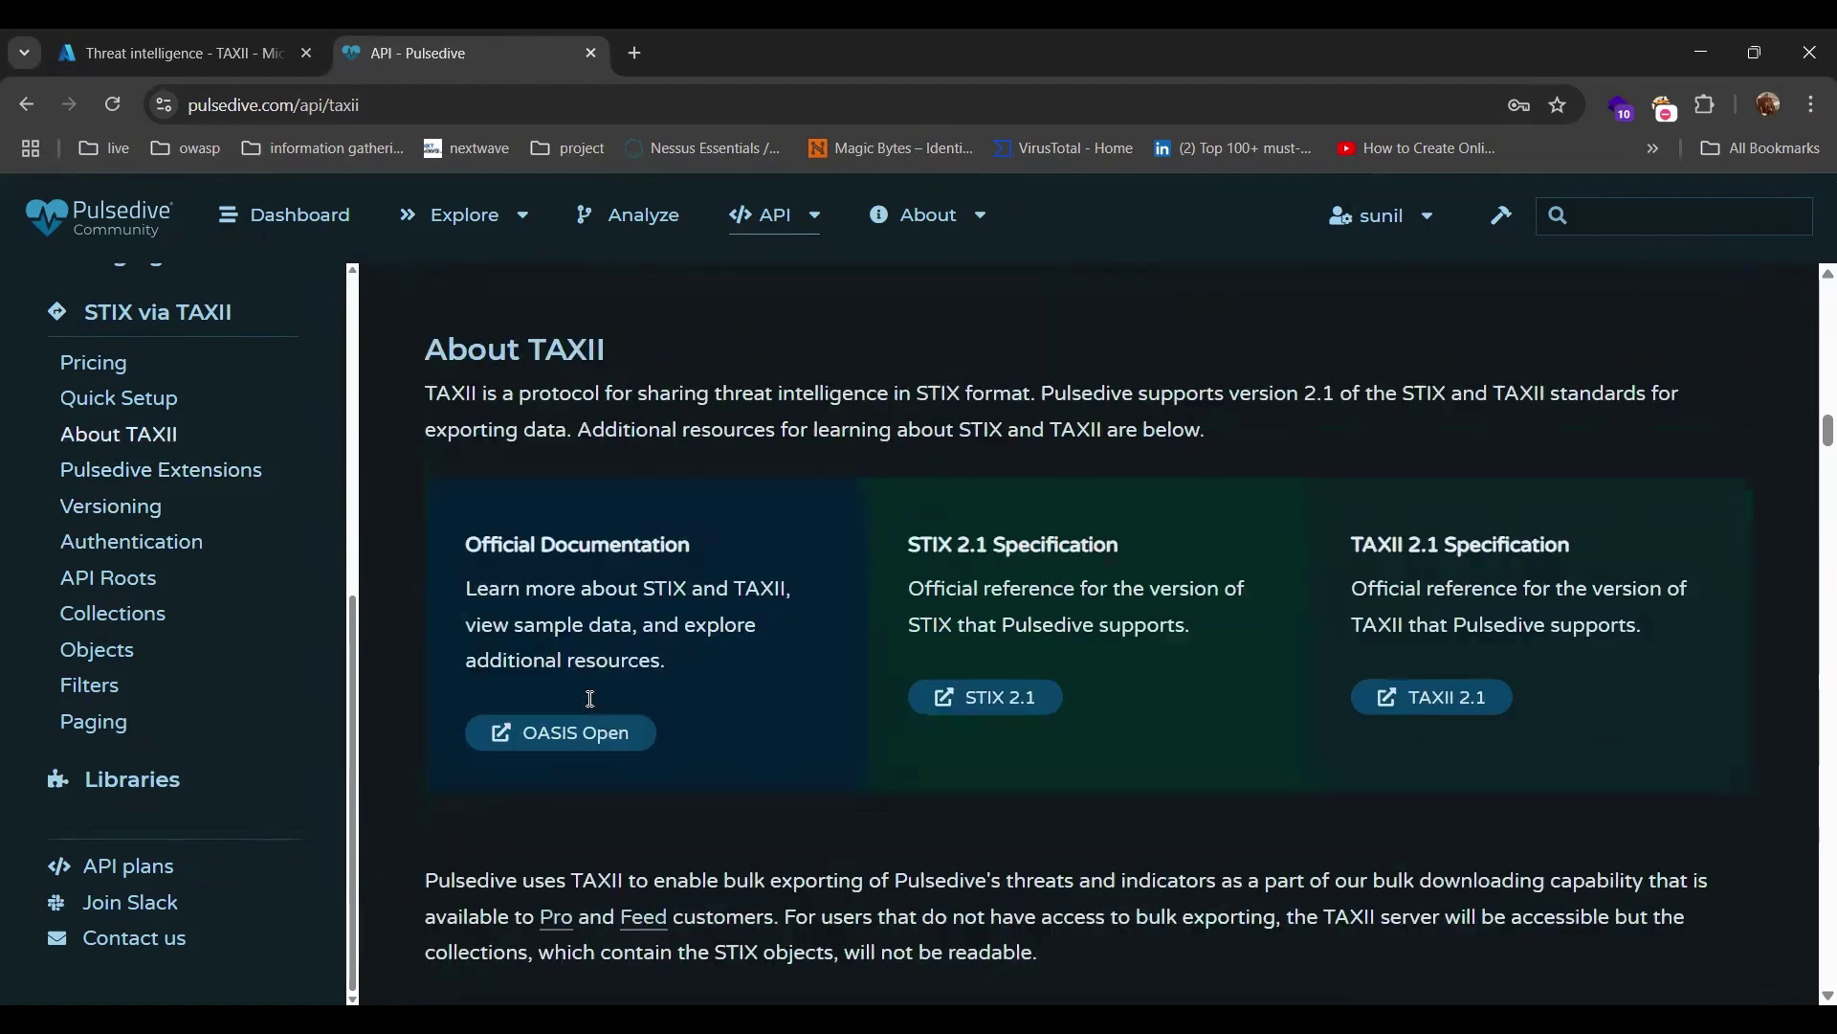
{"action": "scroll", "coordinate": [591, 700], "scroll_direction": "up", "scroll_amount": 6}
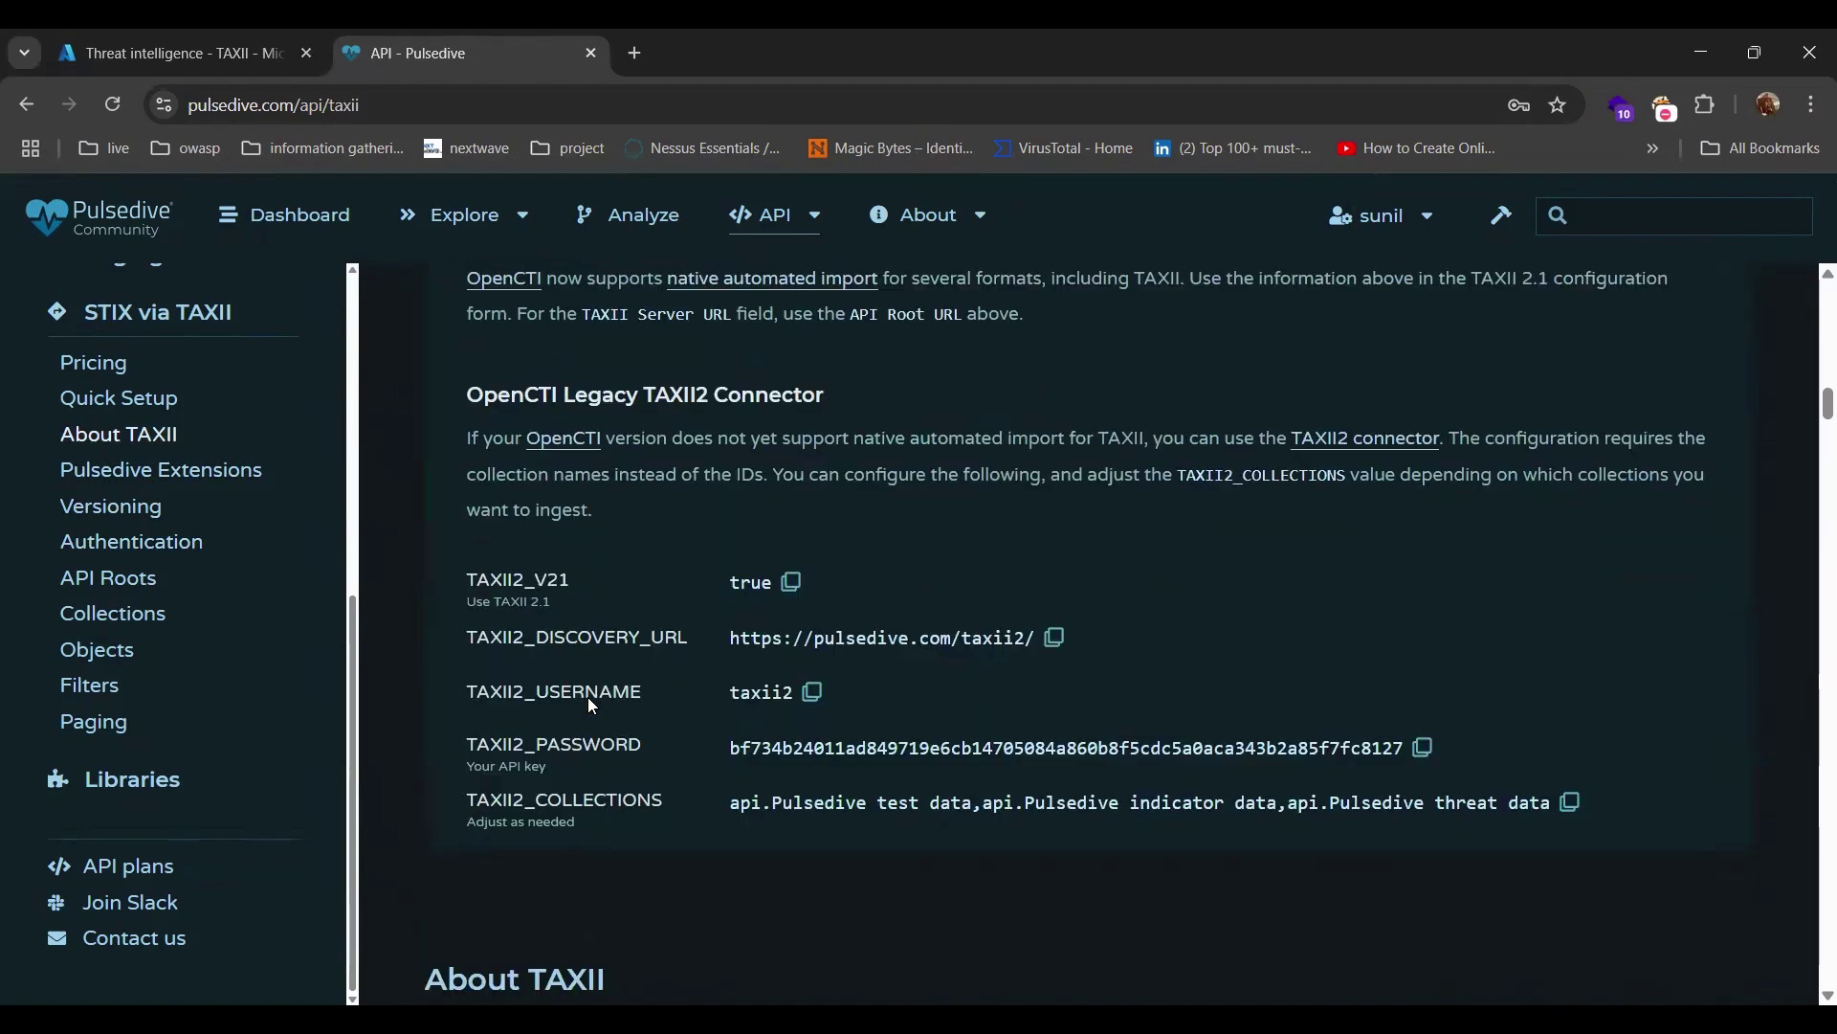
{"action": "left_click", "coordinate": [812, 692]}
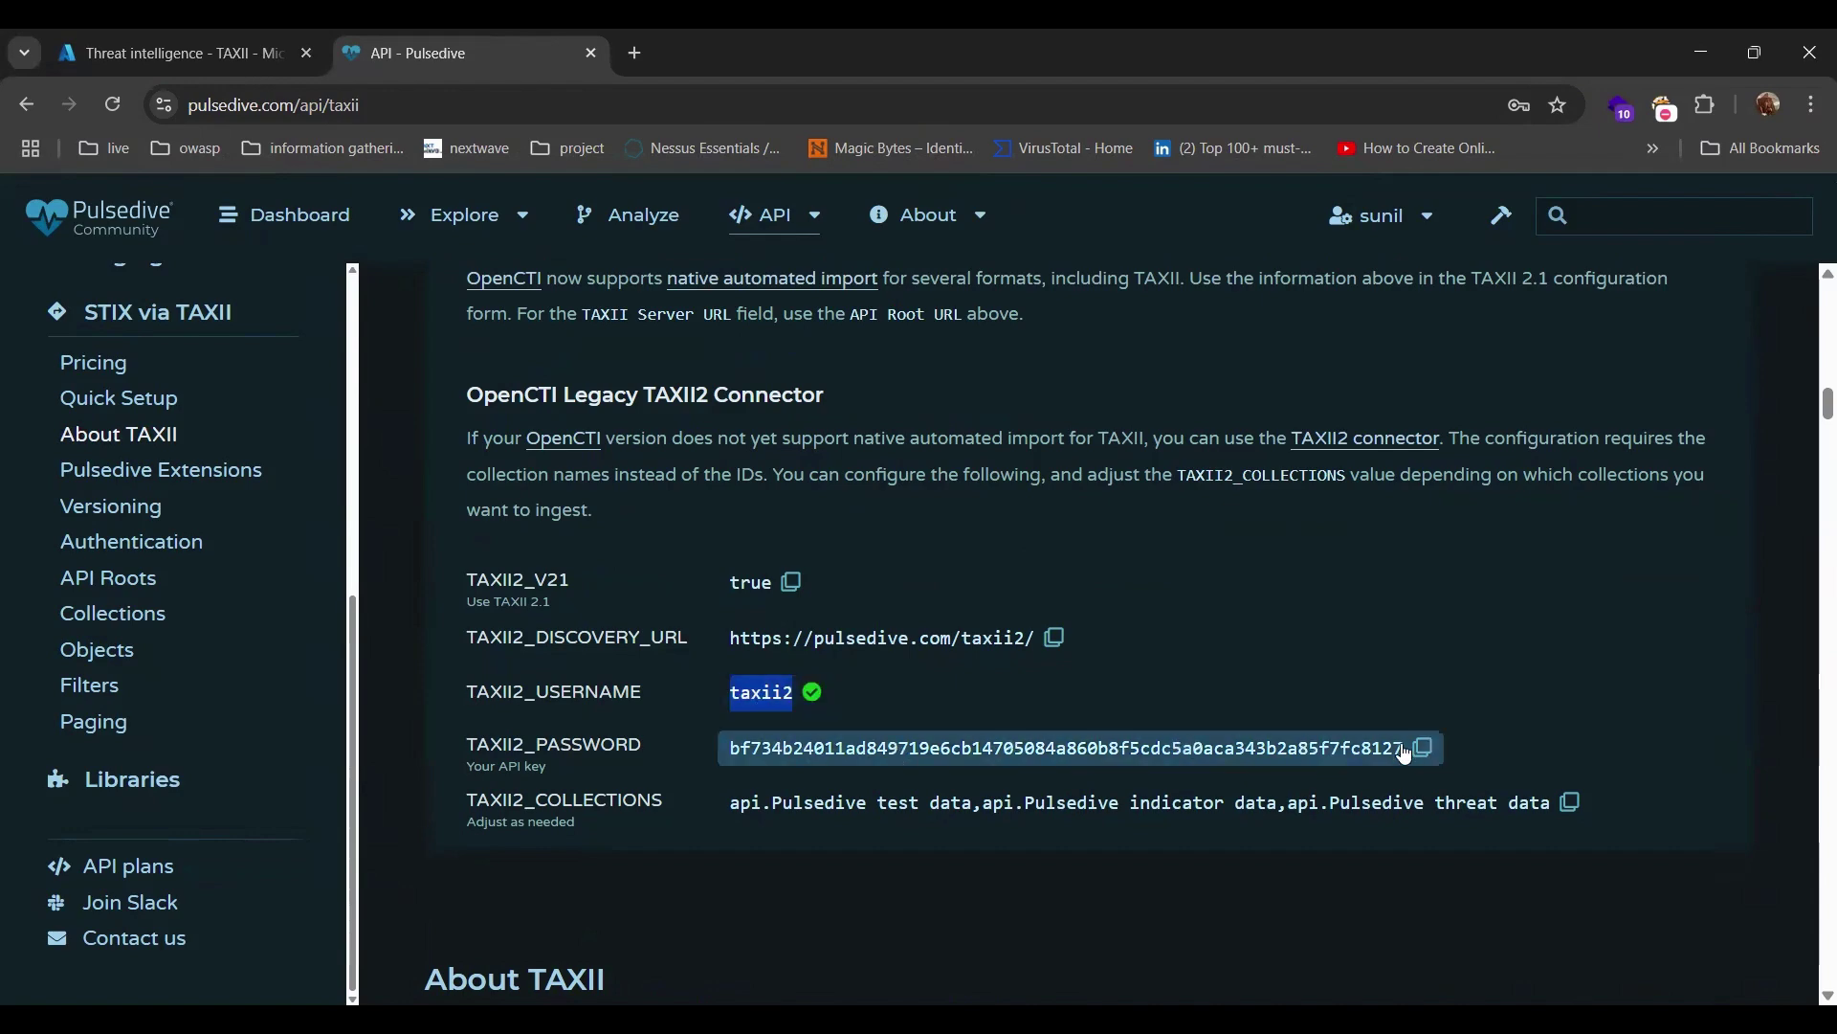
{"action": "left_click", "coordinate": [216, 35]}
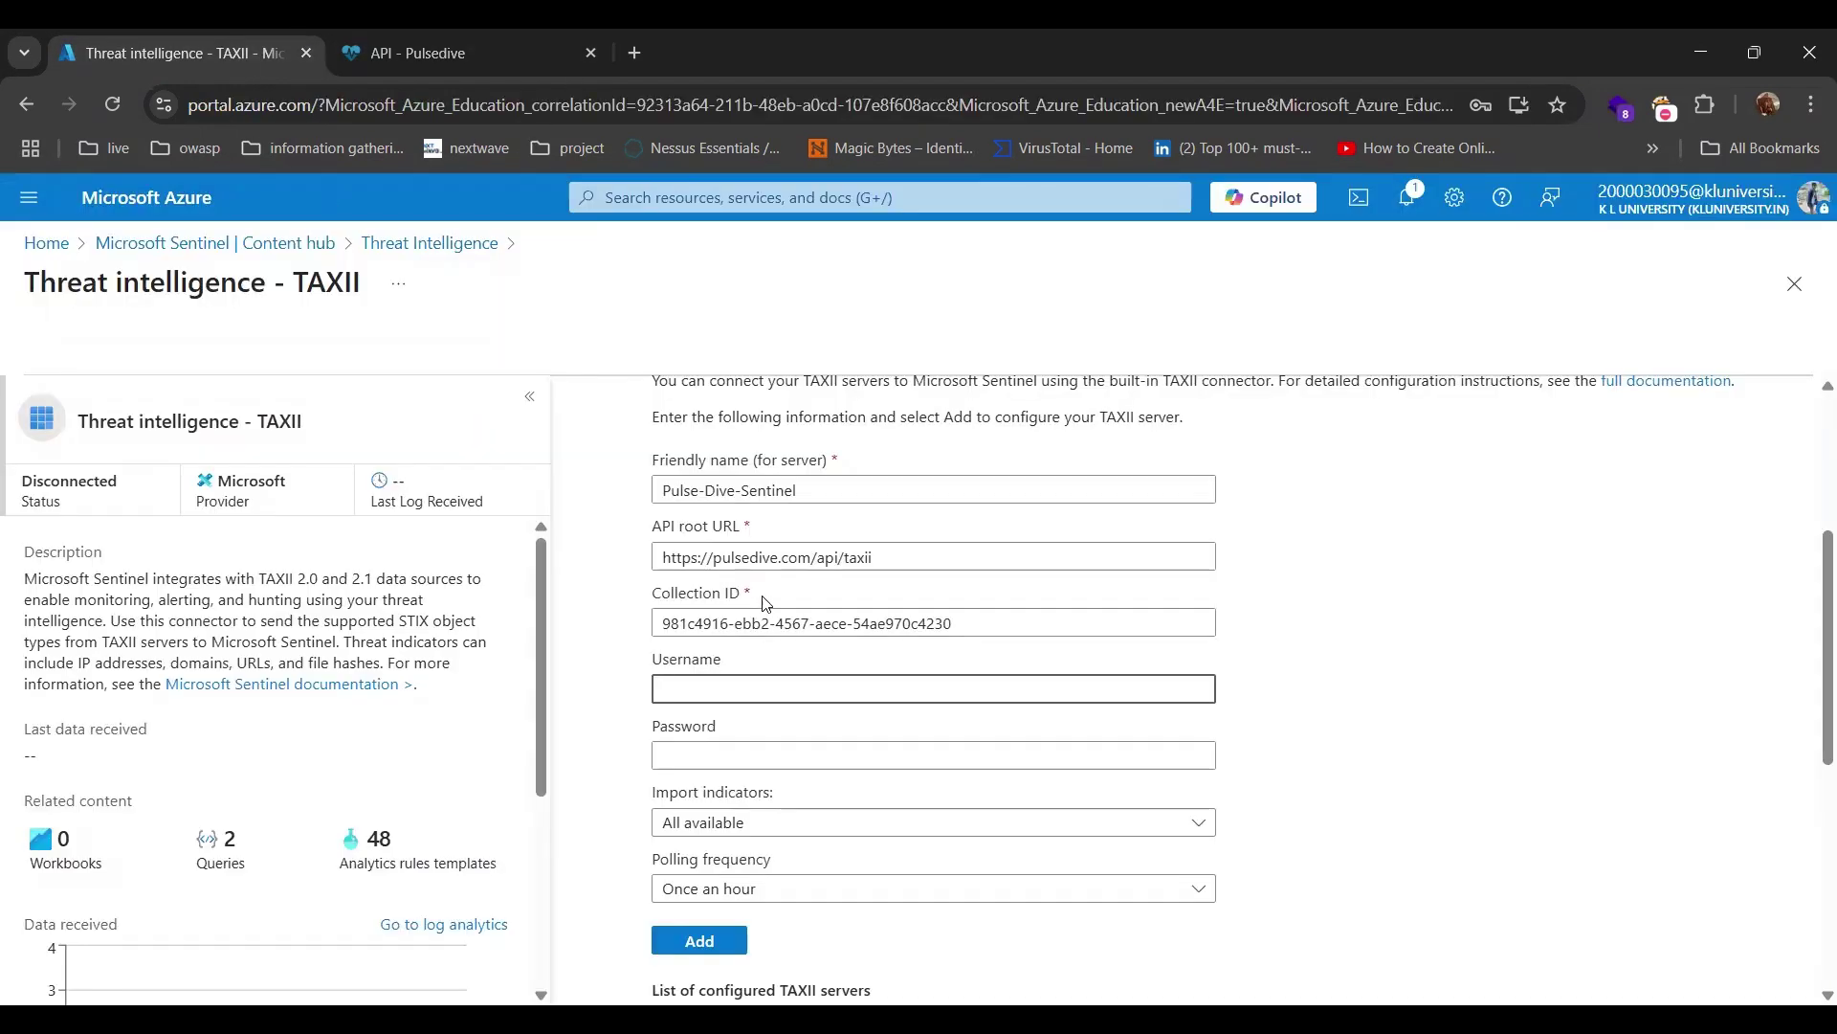
Fill in Username taxii2 and the password from Chrome's saved credential.
{"action": "left_click", "coordinate": [766, 686]}
{"action": "key", "text": "Escape"}
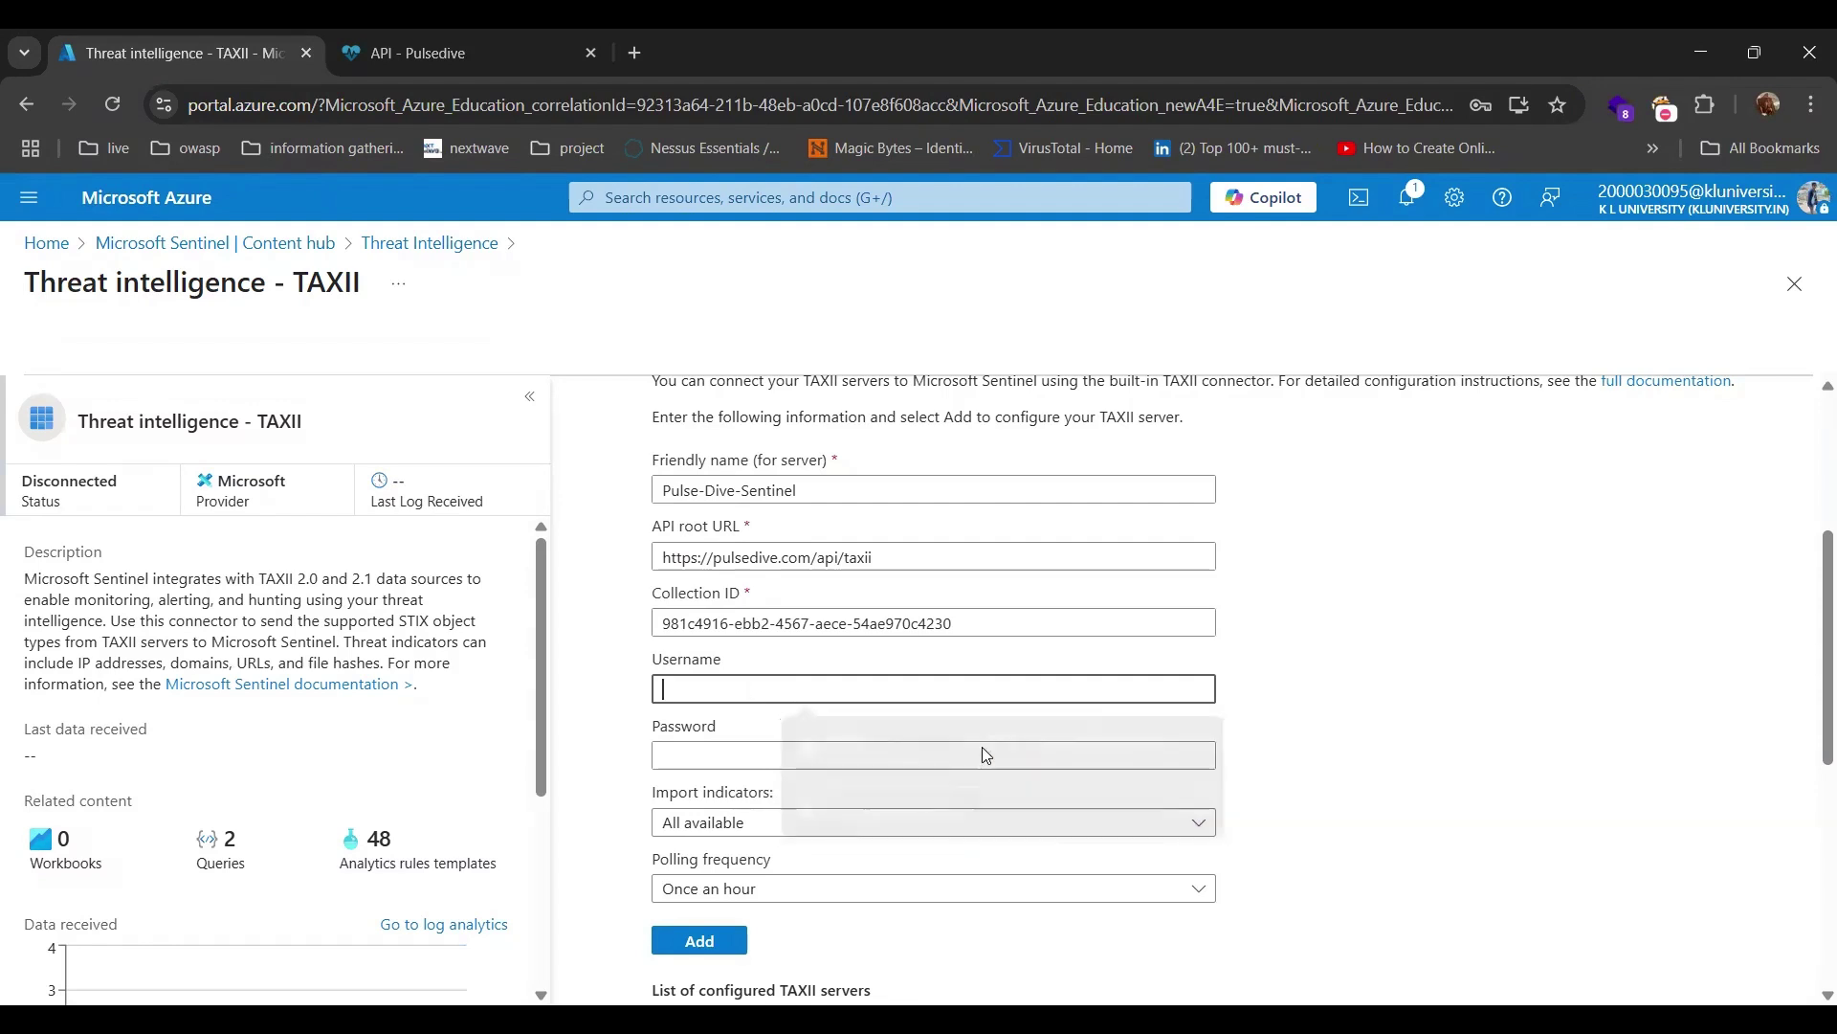
{"action": "type", "text": "•••"}
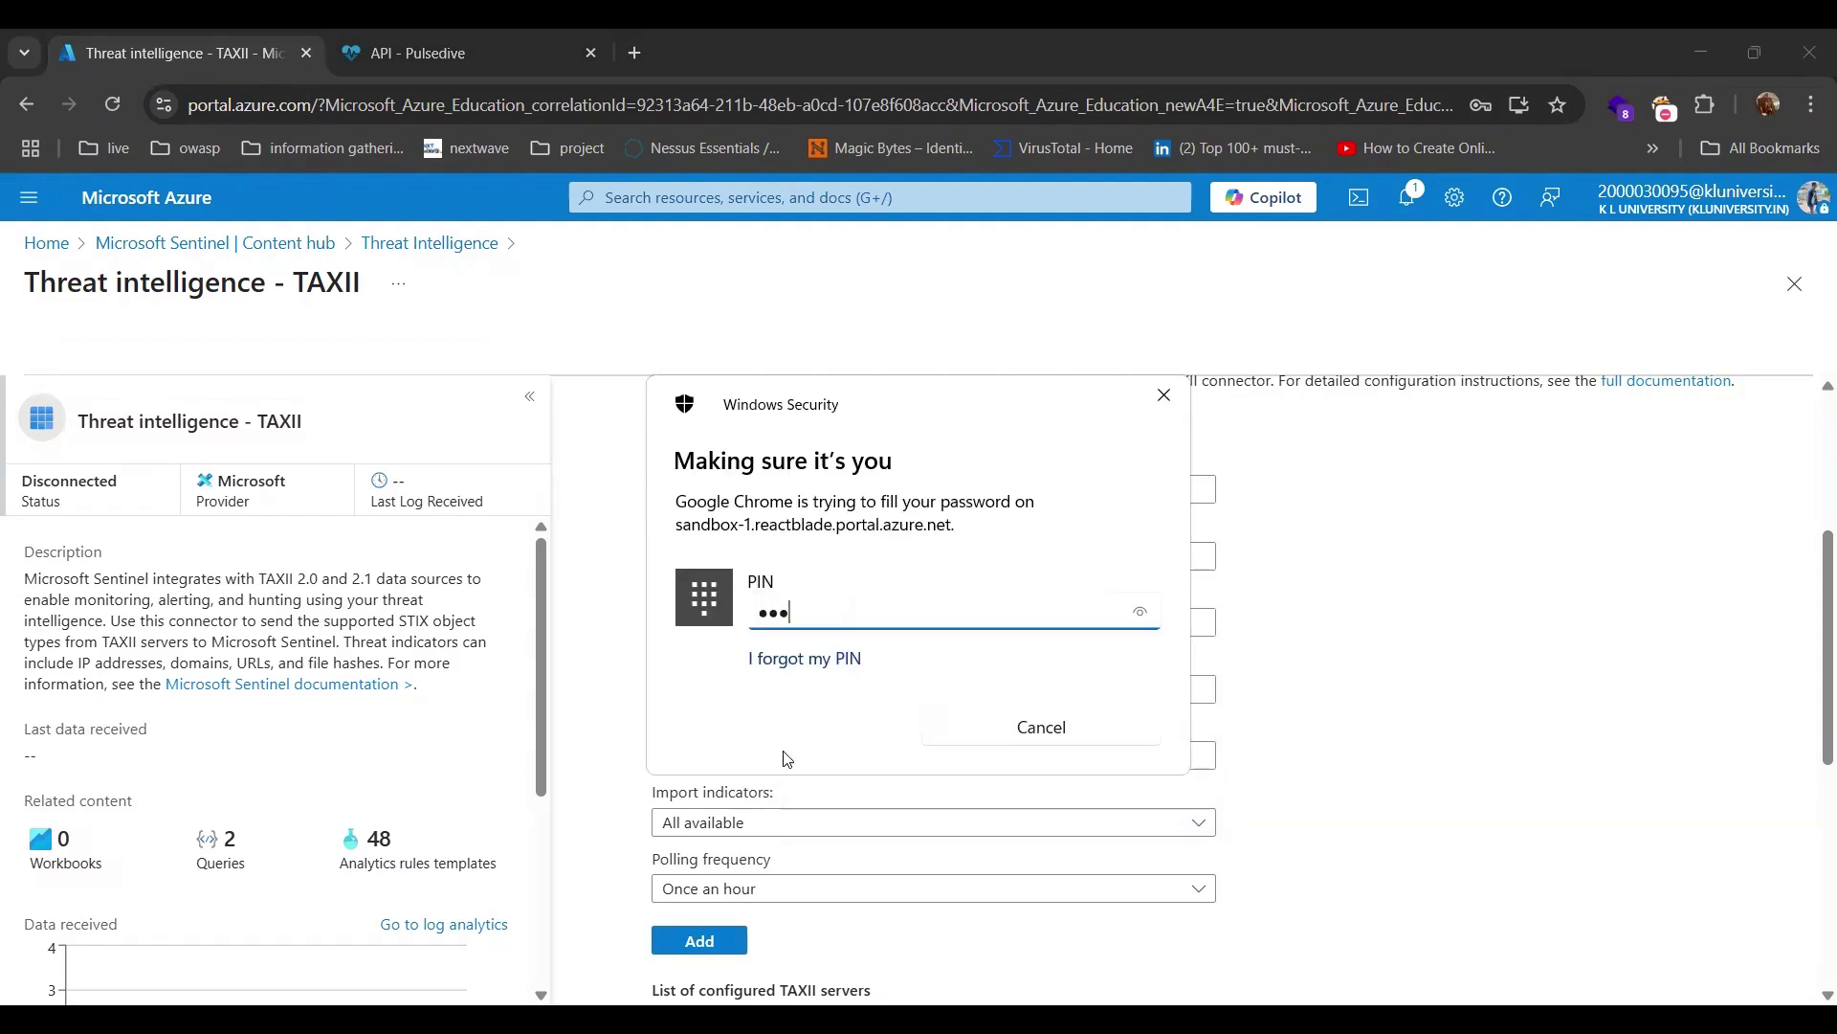
{"action": "type", "text": "•"}
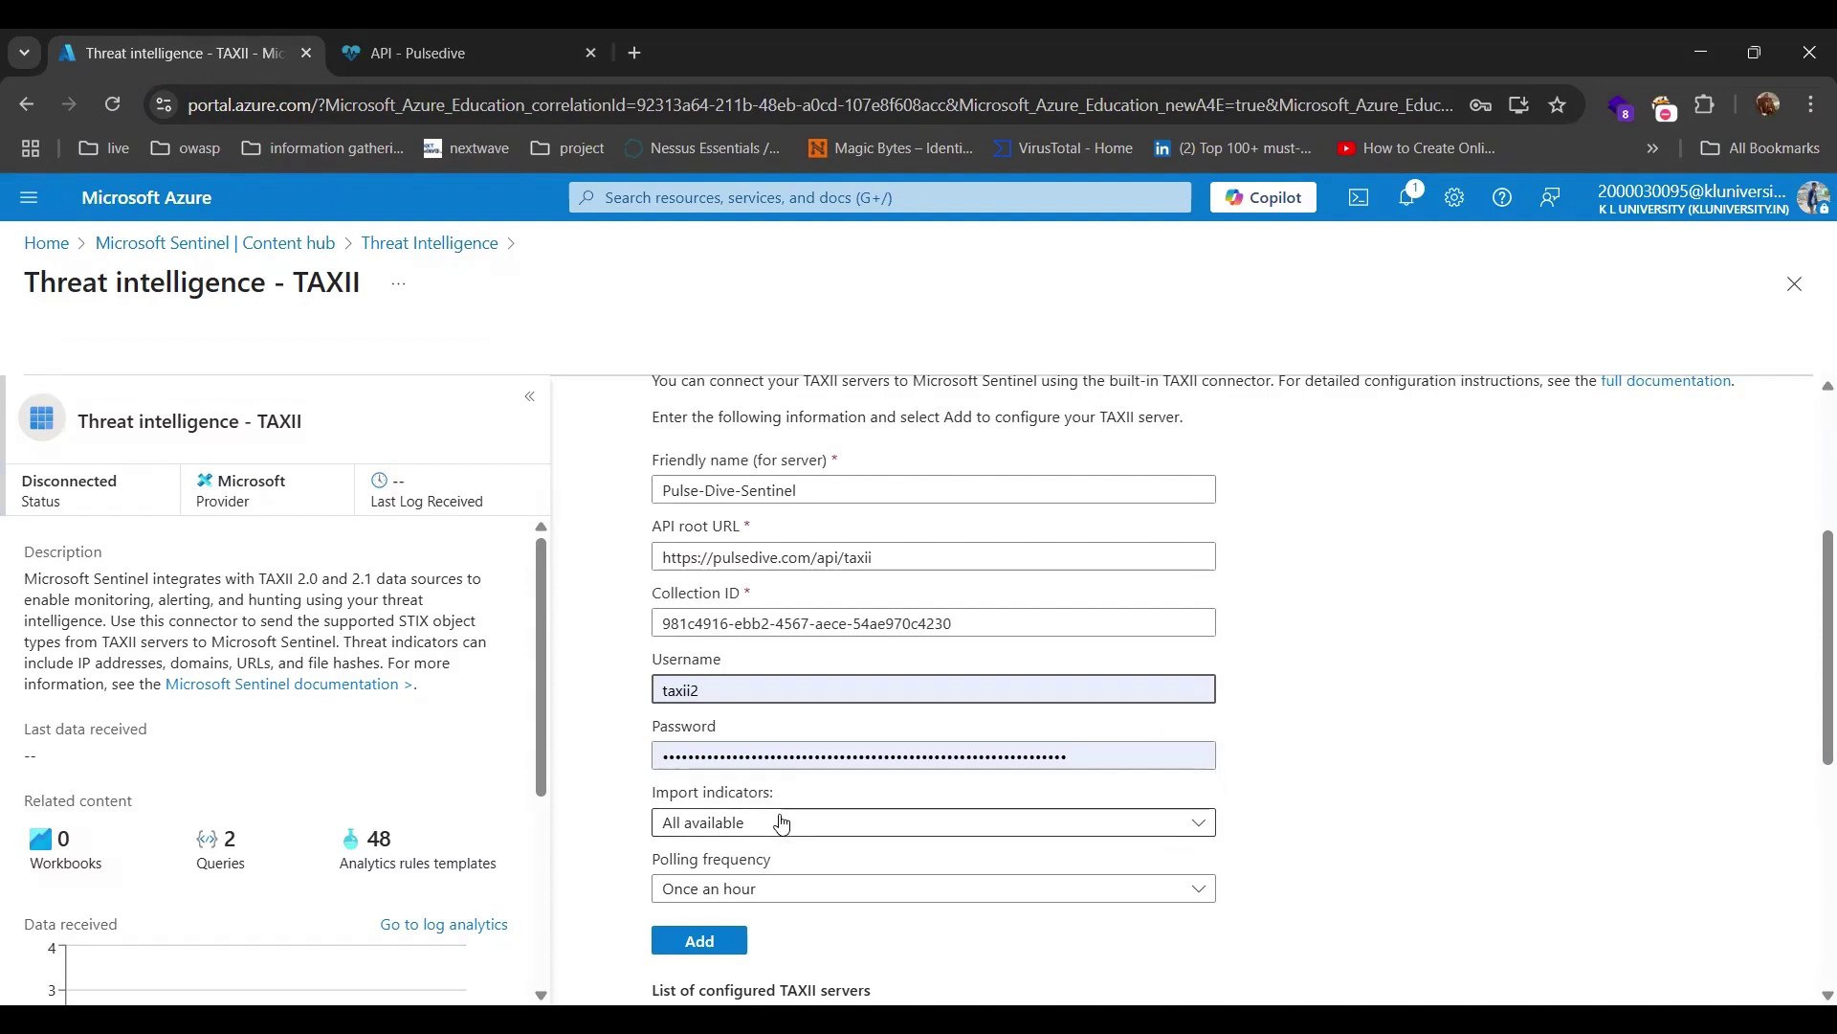
Leave Import indicators on All available after briefly choosing at most one week old.
{"action": "left_click", "coordinate": [782, 825]}
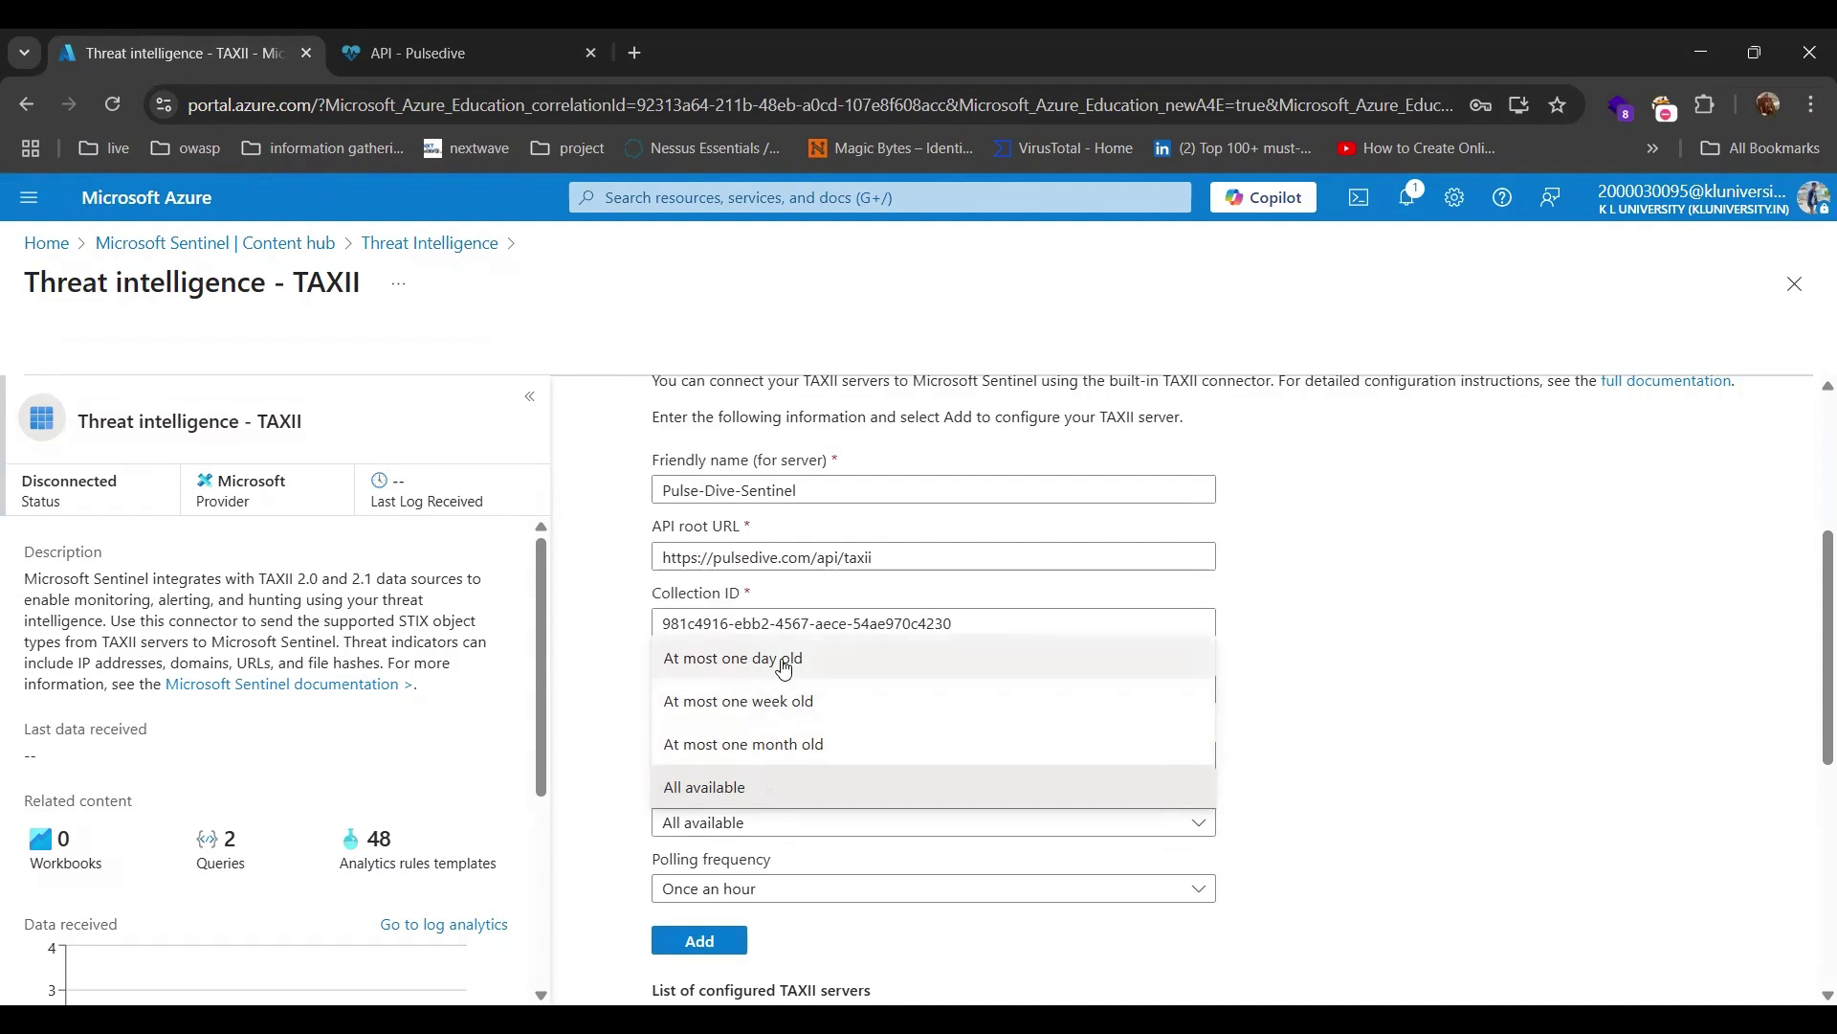
{"action": "left_click", "coordinate": [780, 702]}
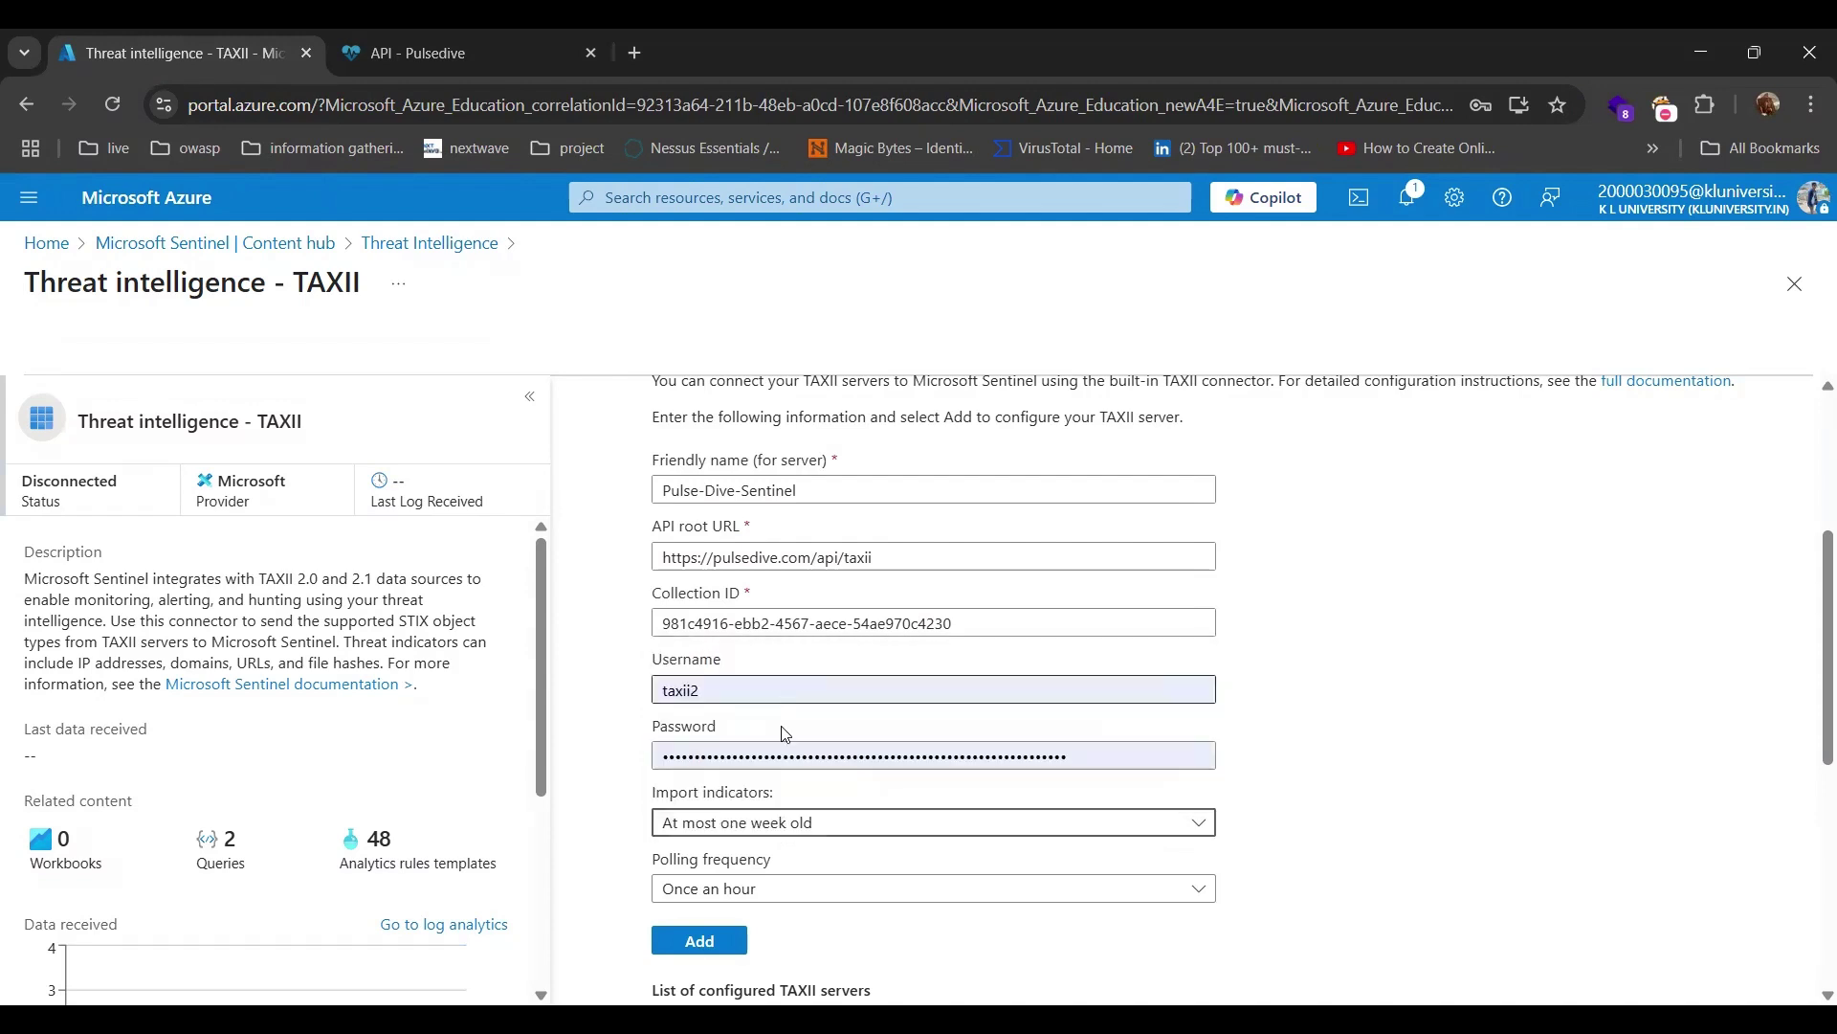
{"action": "left_click", "coordinate": [773, 826]}
{"action": "left_click", "coordinate": [769, 800]}
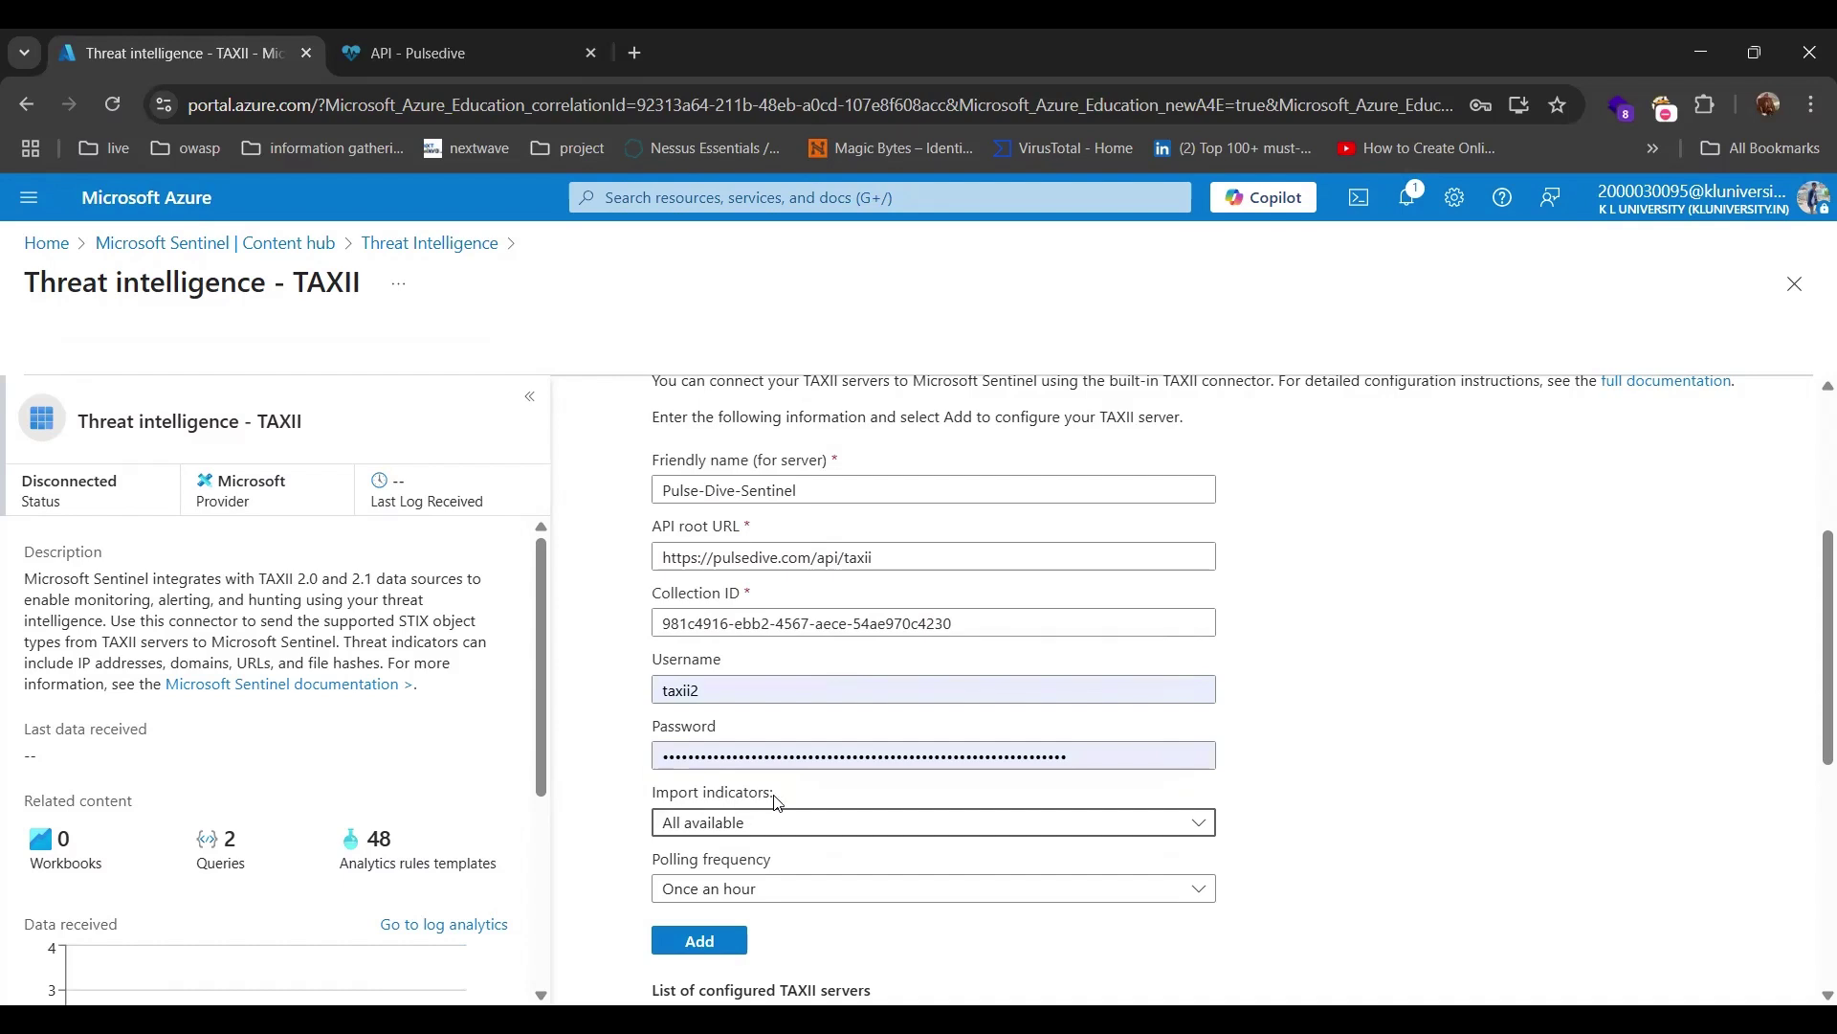
Set polling to Once a minute and submit the connector, which fails with an invalid Collection ID.
{"action": "left_click", "coordinate": [763, 890]}
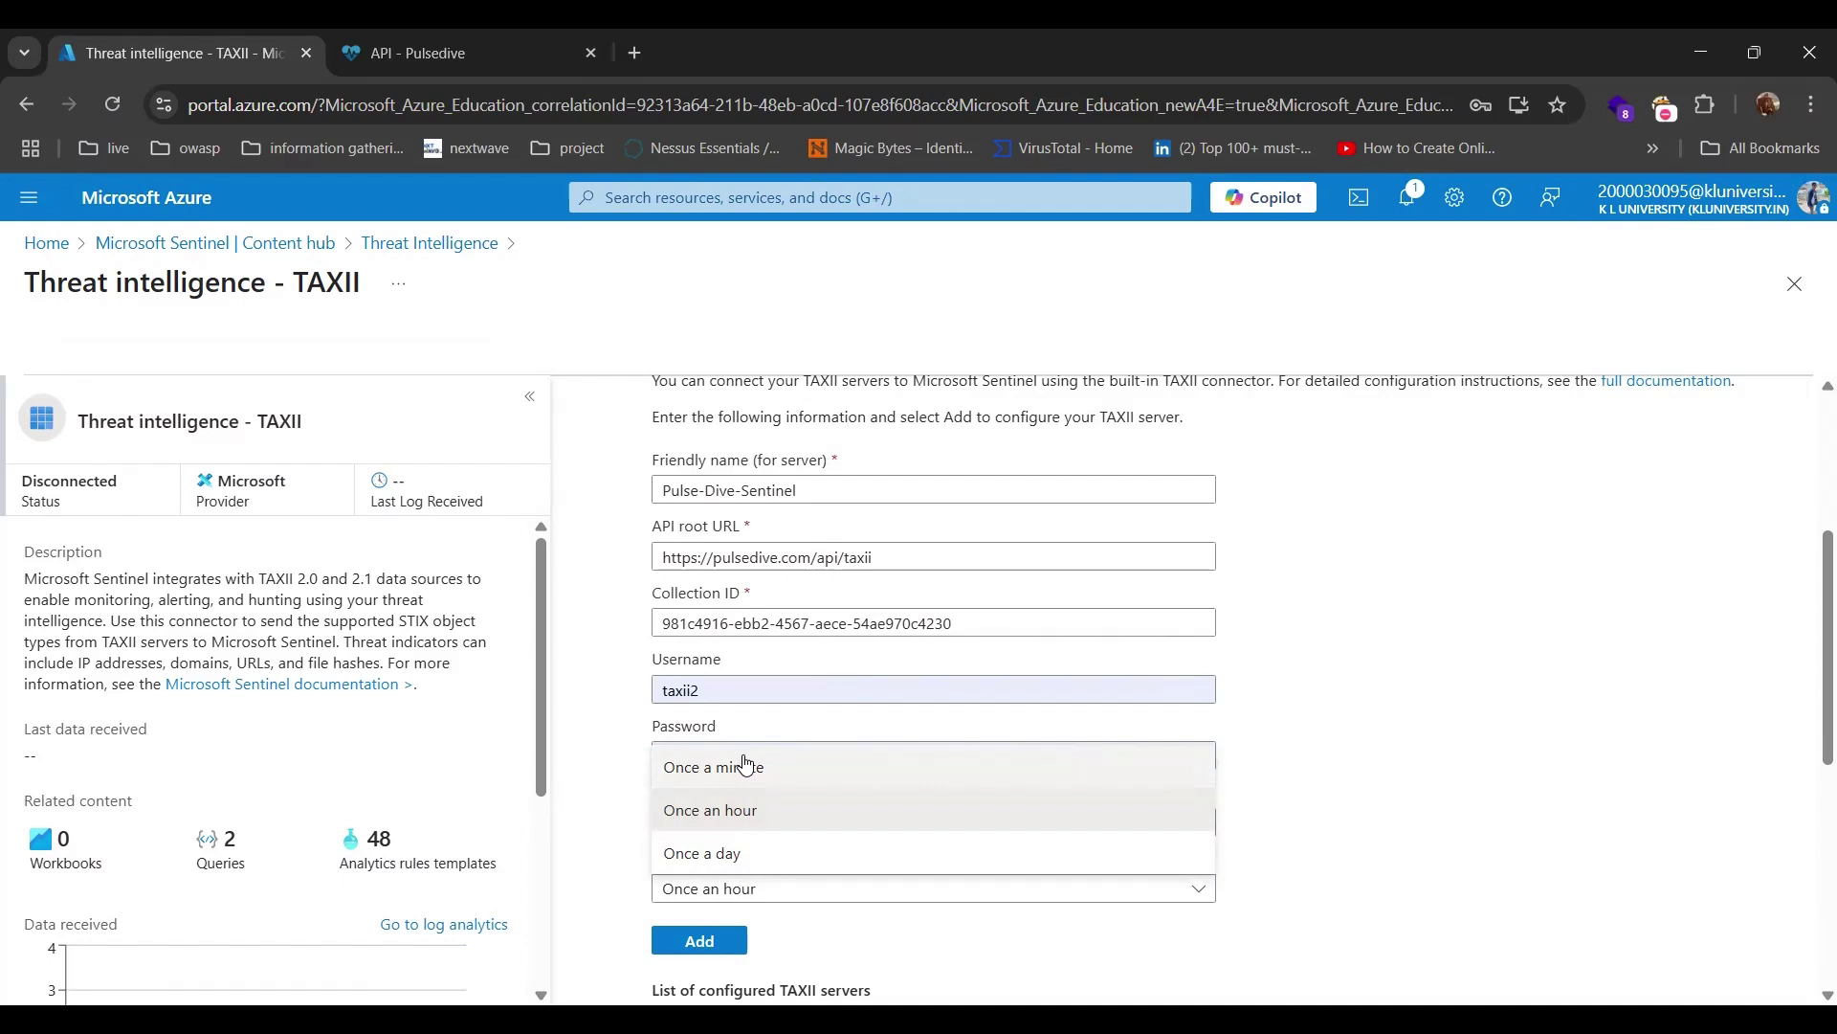
{"action": "left_click", "coordinate": [777, 769]}
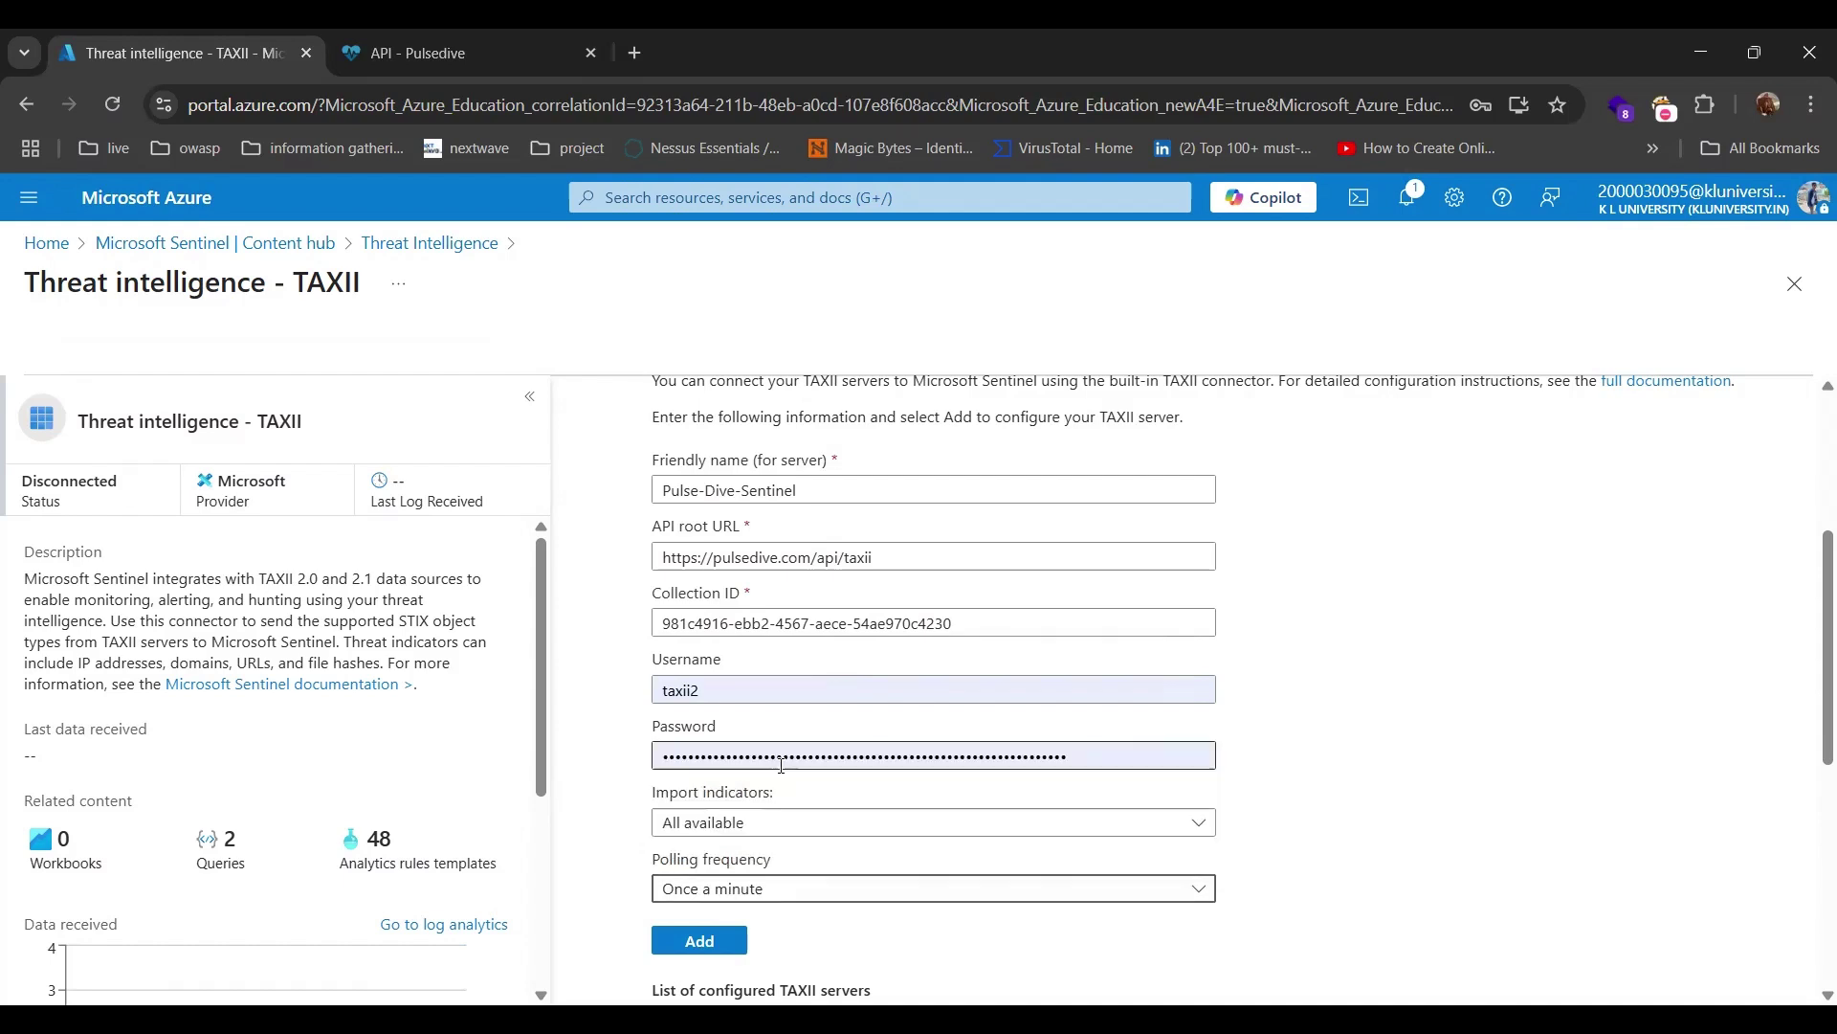
{"action": "scroll", "coordinate": [819, 904], "scroll_direction": "down", "scroll_amount": 3}
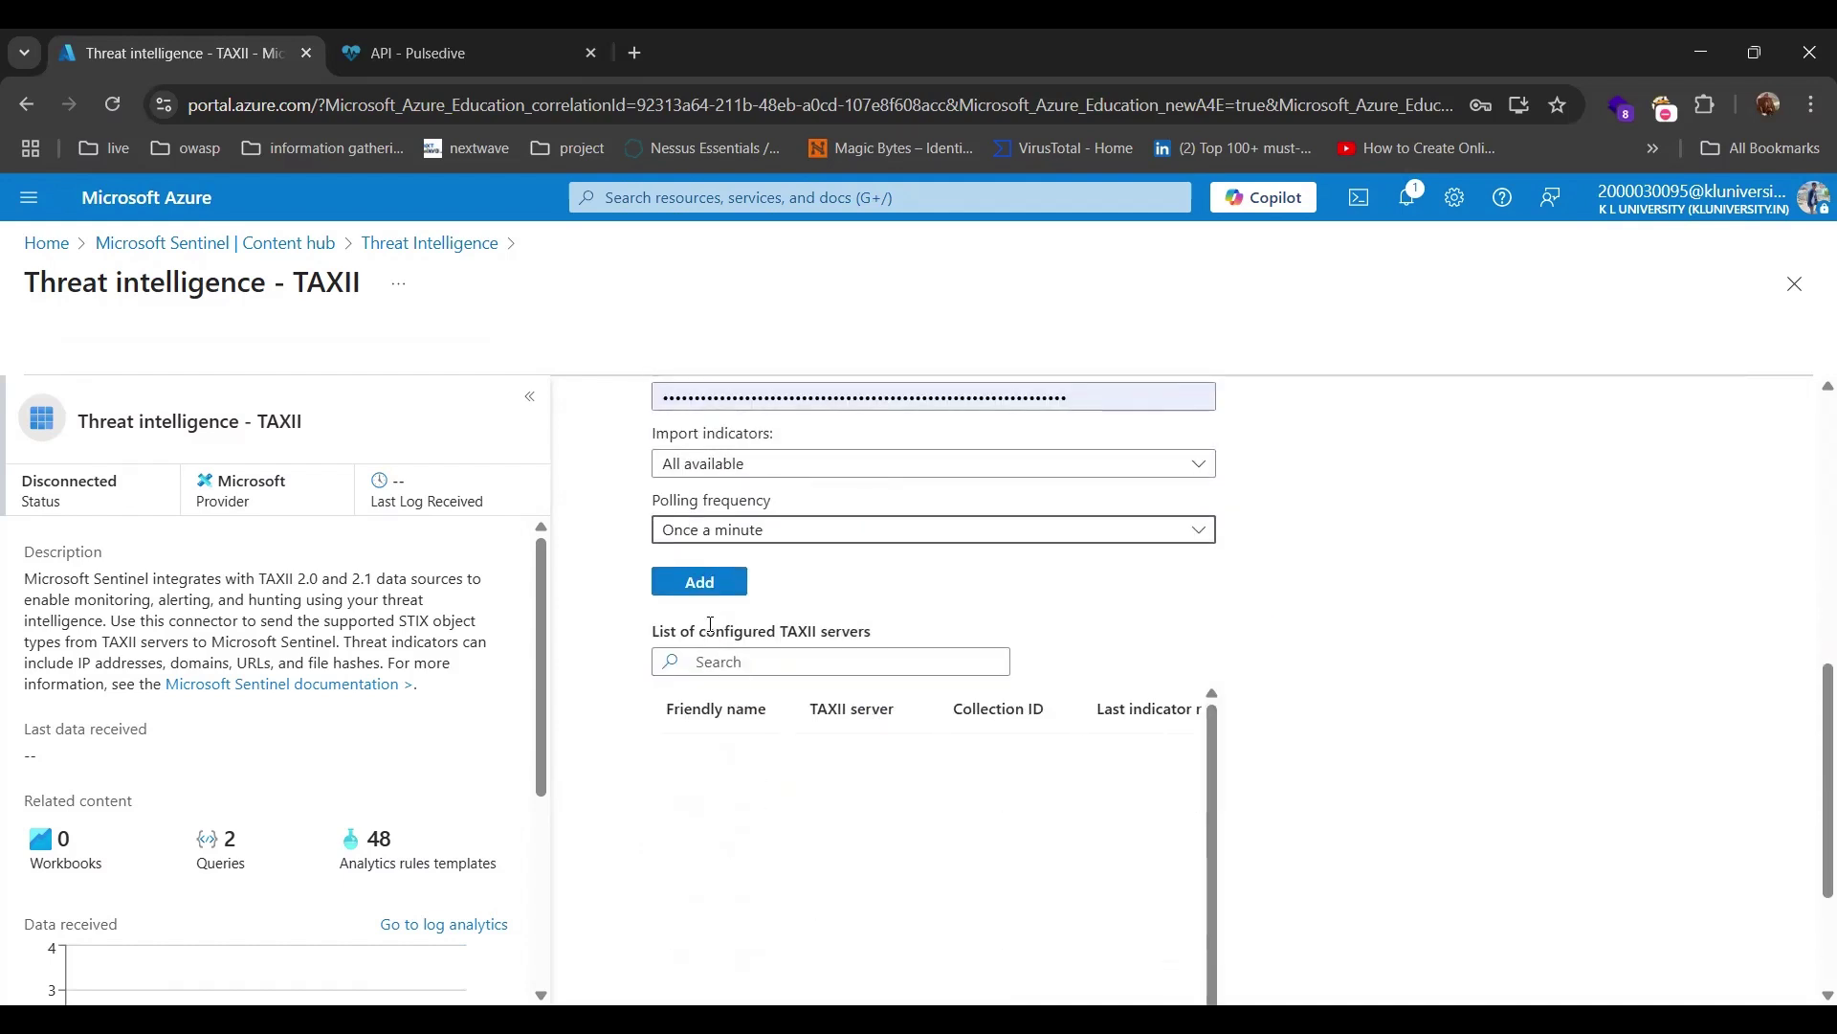
{"action": "left_click", "coordinate": [702, 583]}
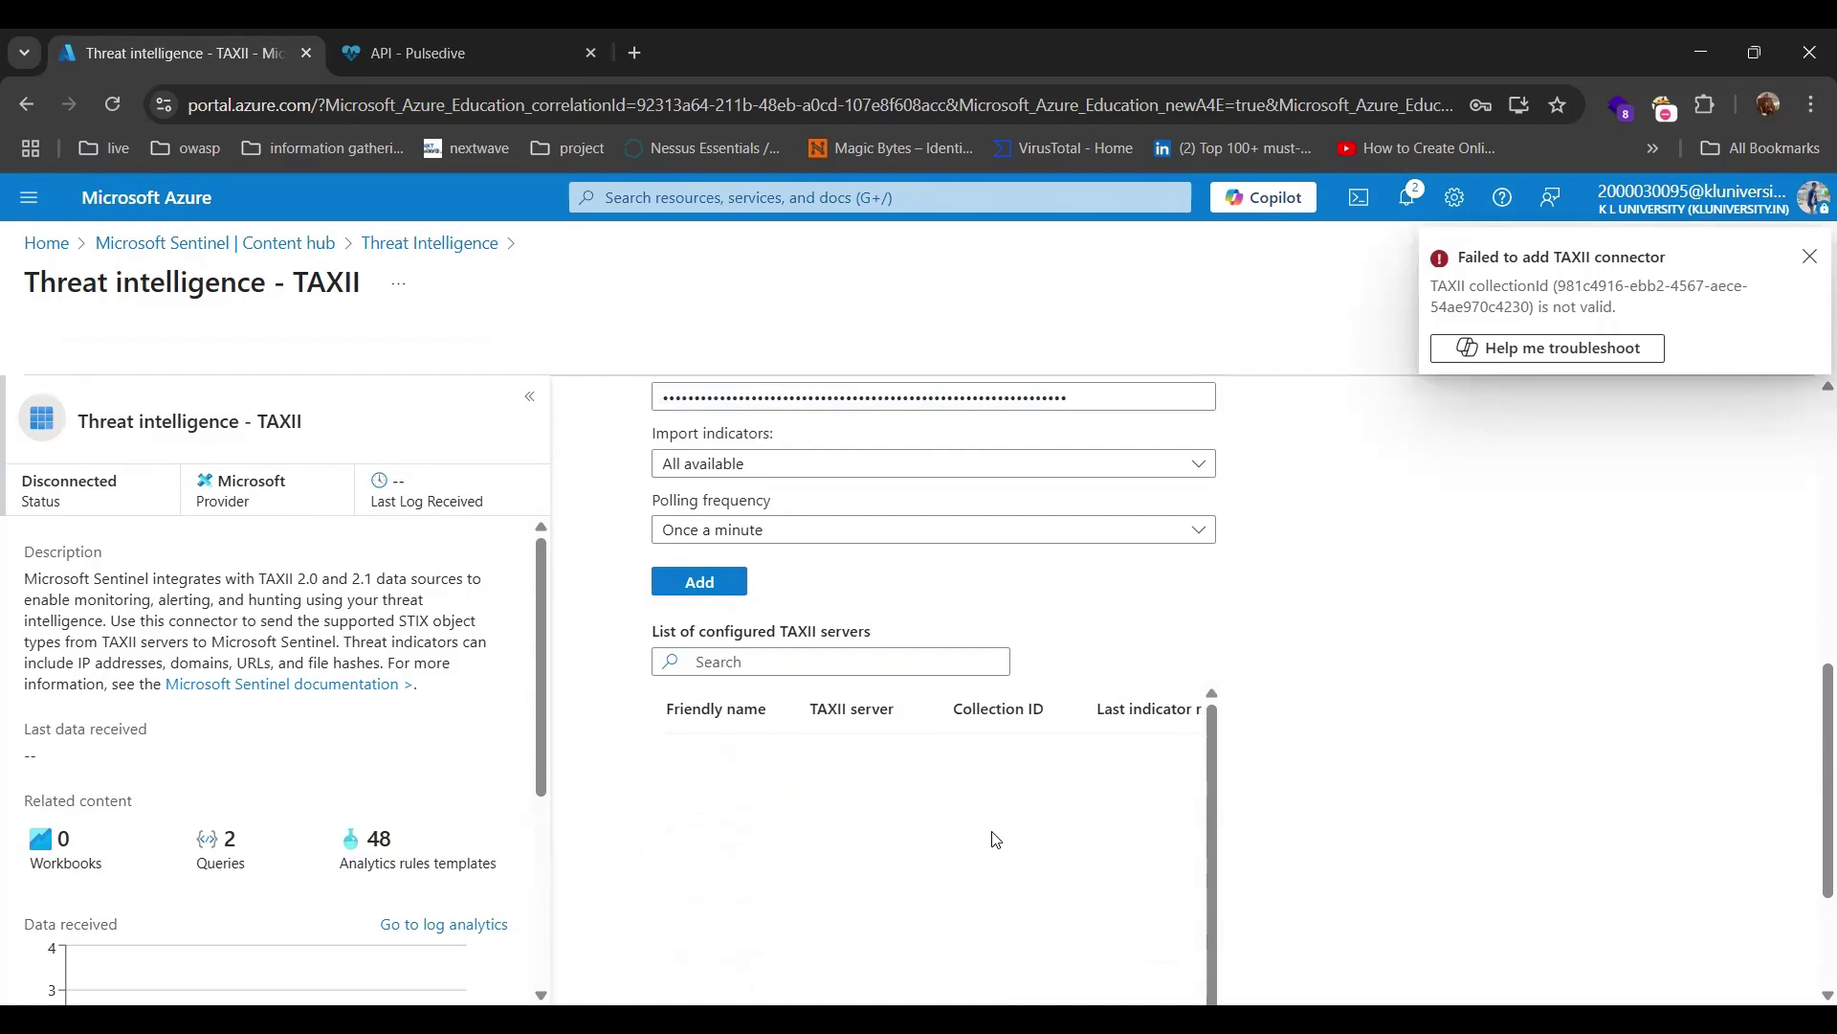
{"action": "scroll", "coordinate": [995, 839], "scroll_direction": "up", "scroll_amount": 2}
{"action": "scroll", "coordinate": [995, 839], "scroll_direction": "up", "scroll_amount": 1}
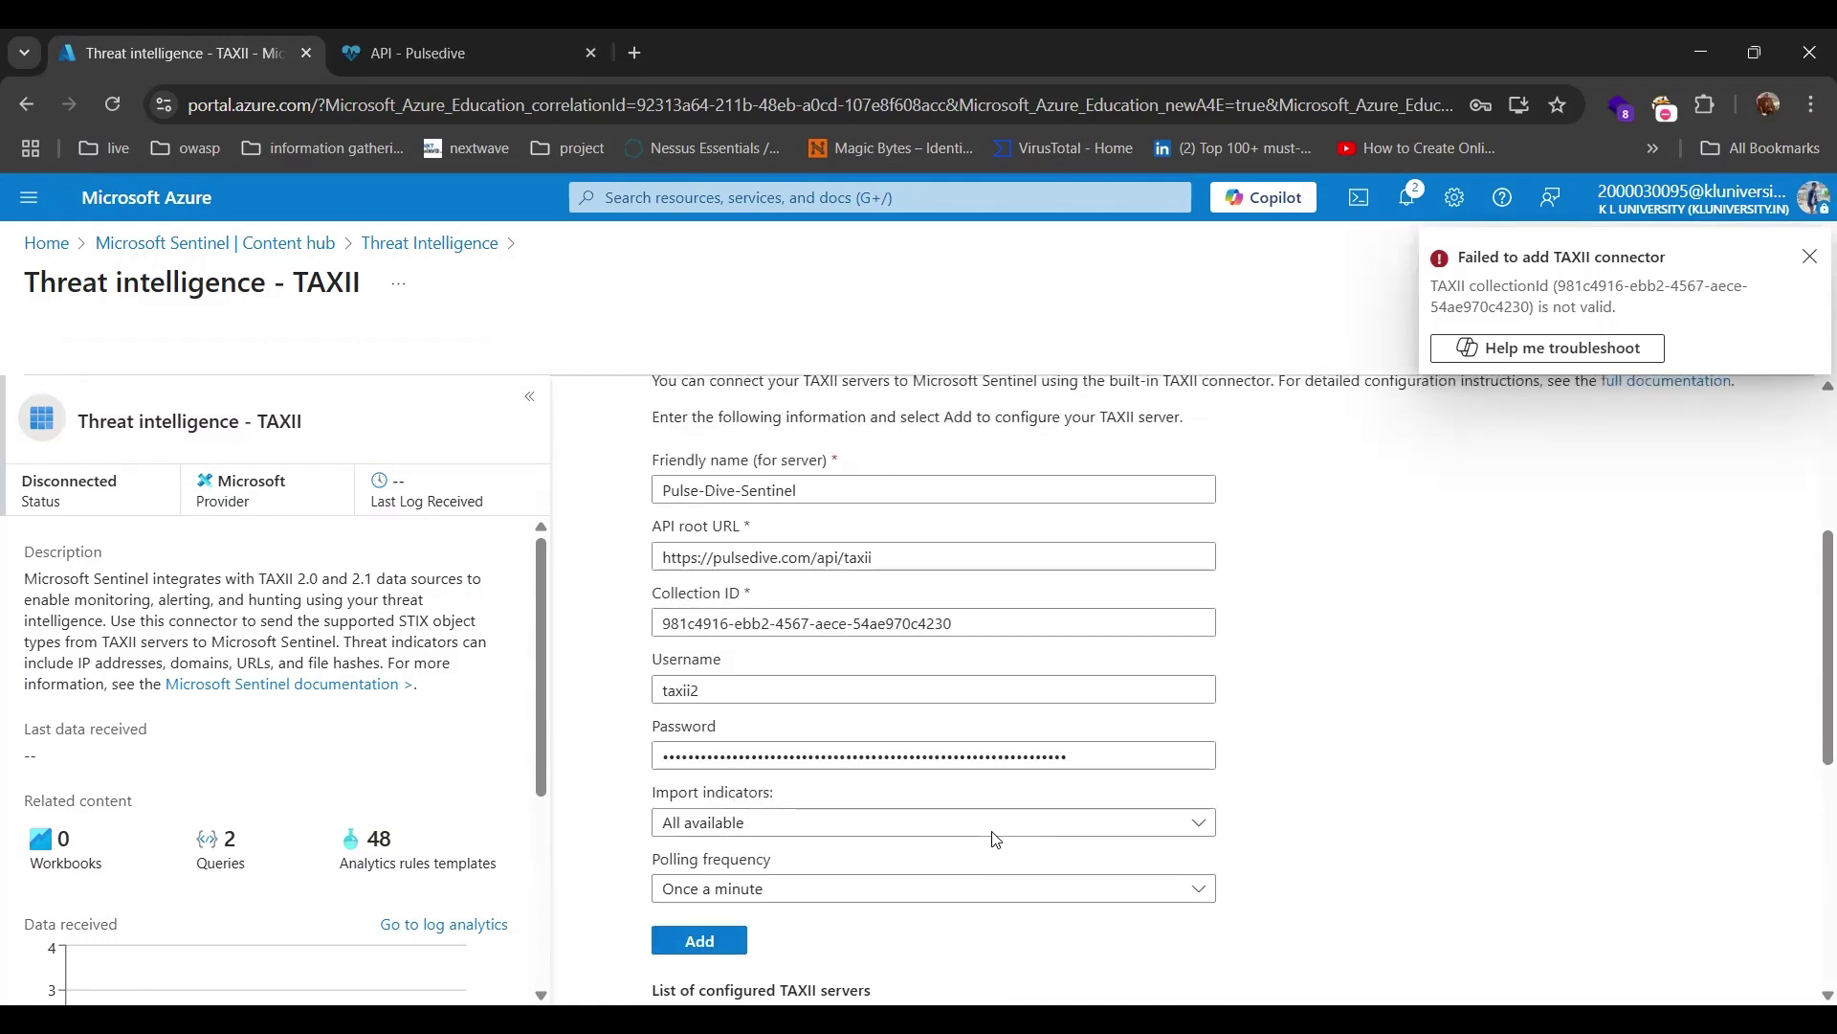
Check the Pulsedive account's feed plan: Sample Only, with only the TAXII 2.1 test collection.
{"action": "left_click", "coordinate": [413, 50]}
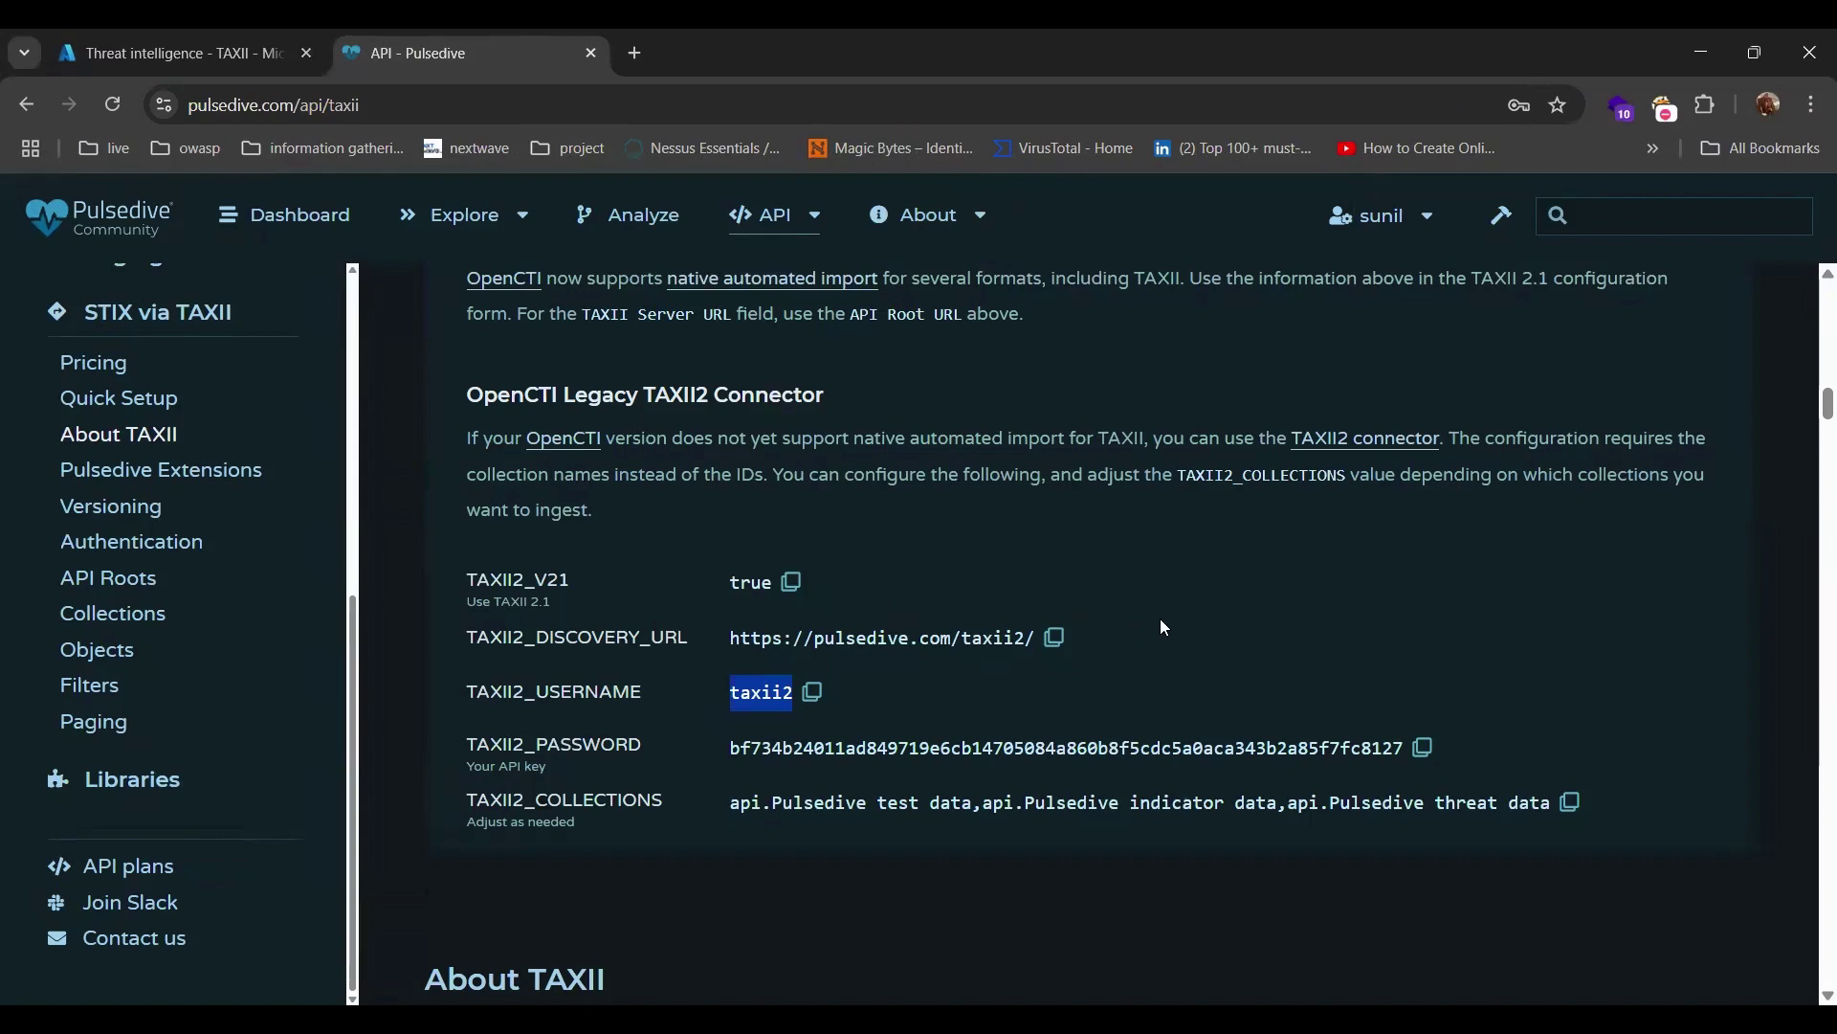
{"action": "scroll", "coordinate": [1163, 627], "scroll_direction": "up", "scroll_amount": 10}
{"action": "scroll", "coordinate": [1164, 628], "scroll_direction": "up", "scroll_amount": 2}
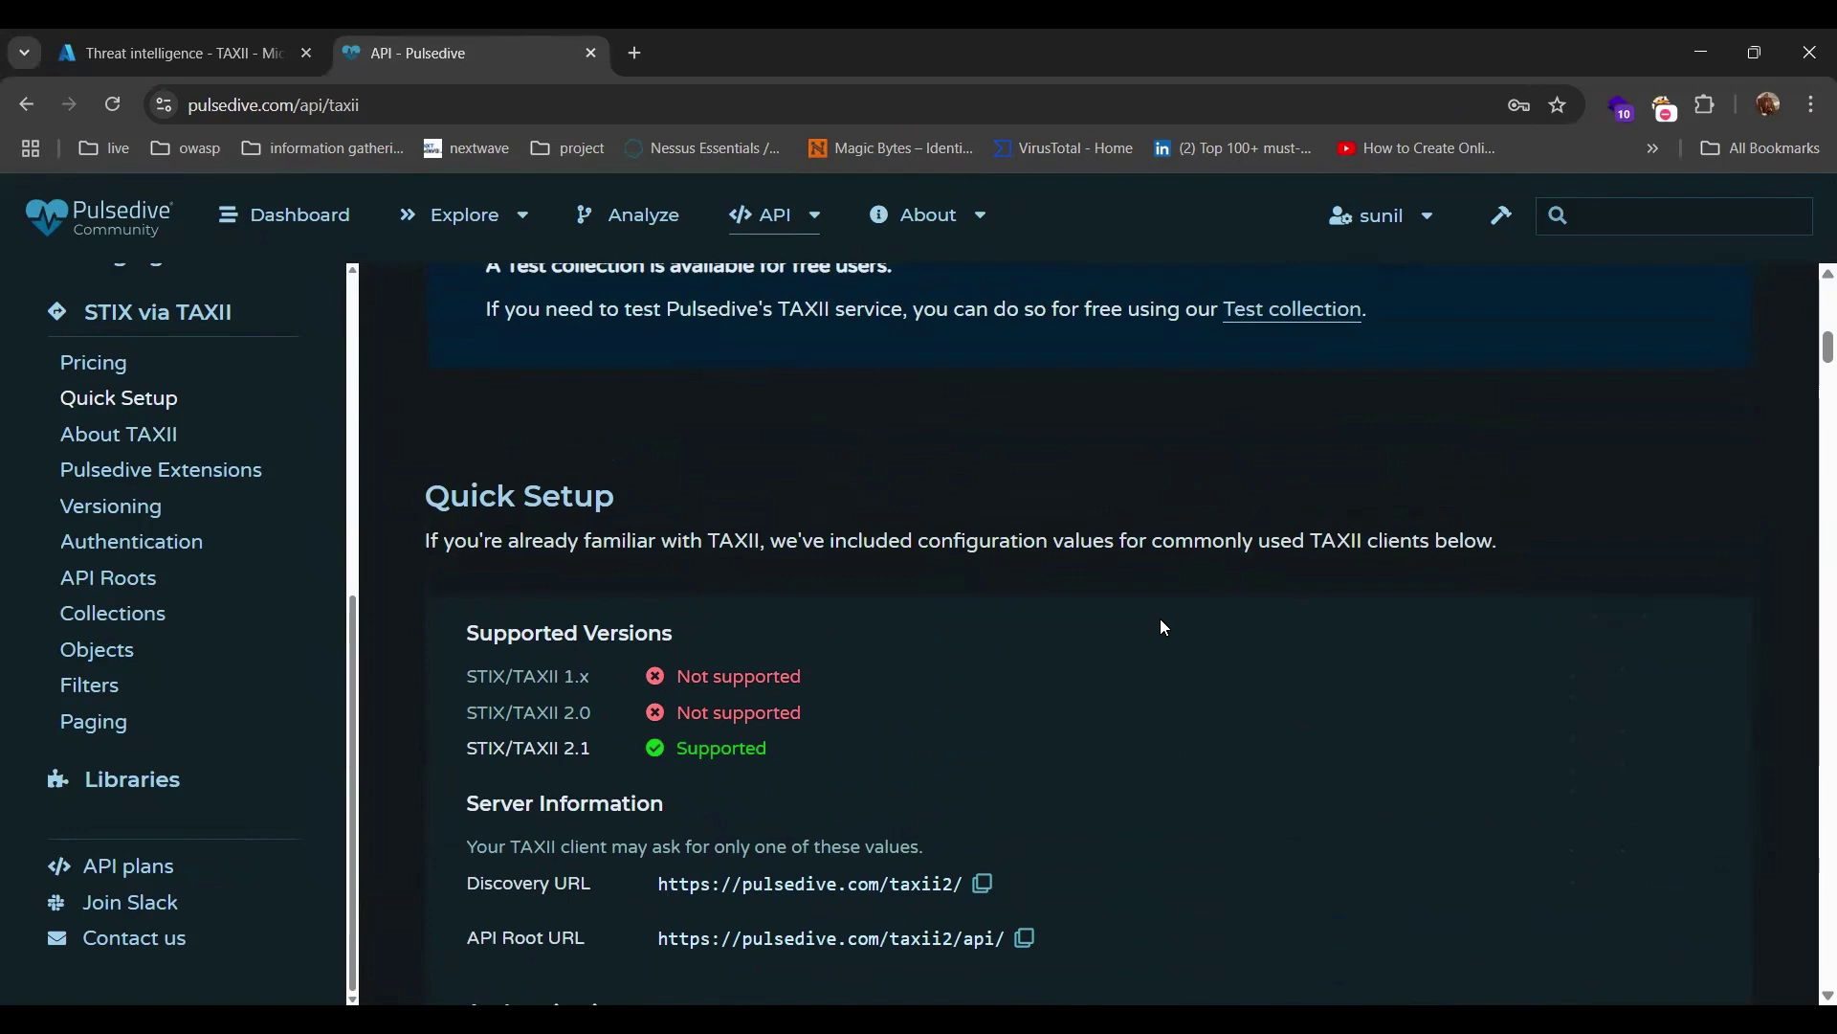
{"action": "scroll", "coordinate": [1164, 627], "scroll_direction": "up", "scroll_amount": 3}
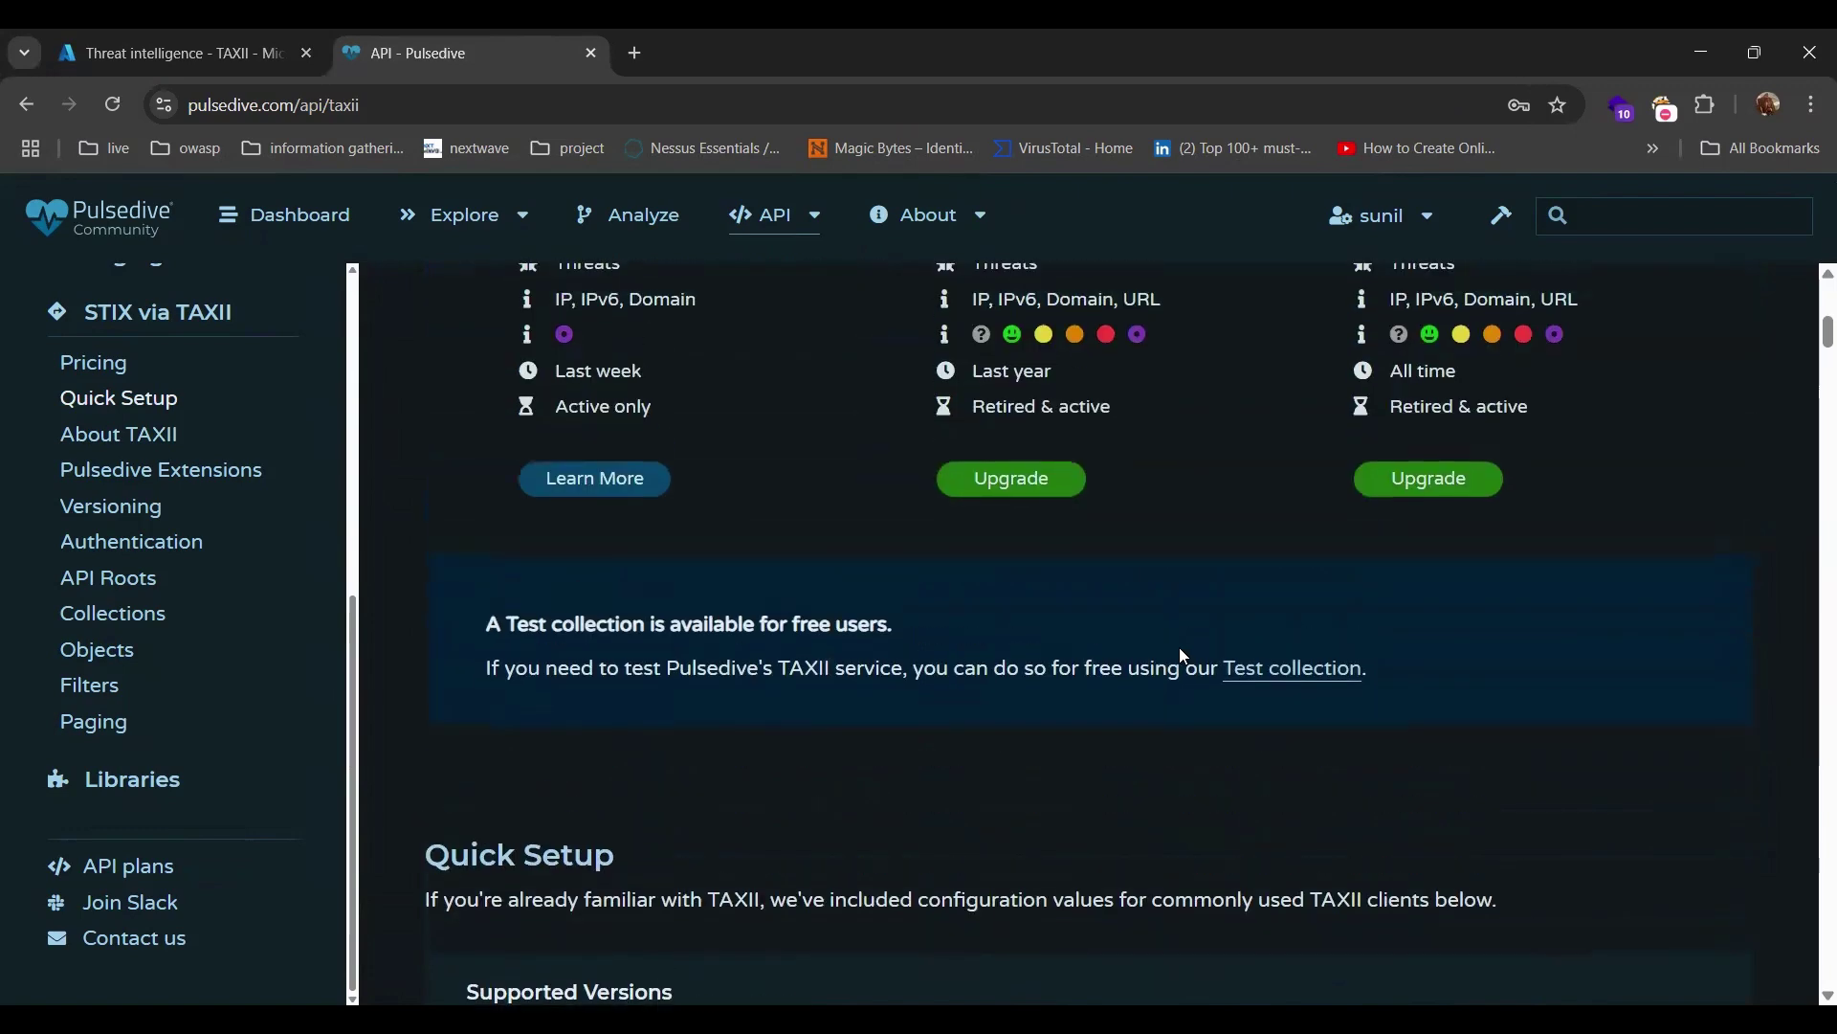
{"action": "scroll", "coordinate": [1179, 649], "scroll_direction": "up", "scroll_amount": 6}
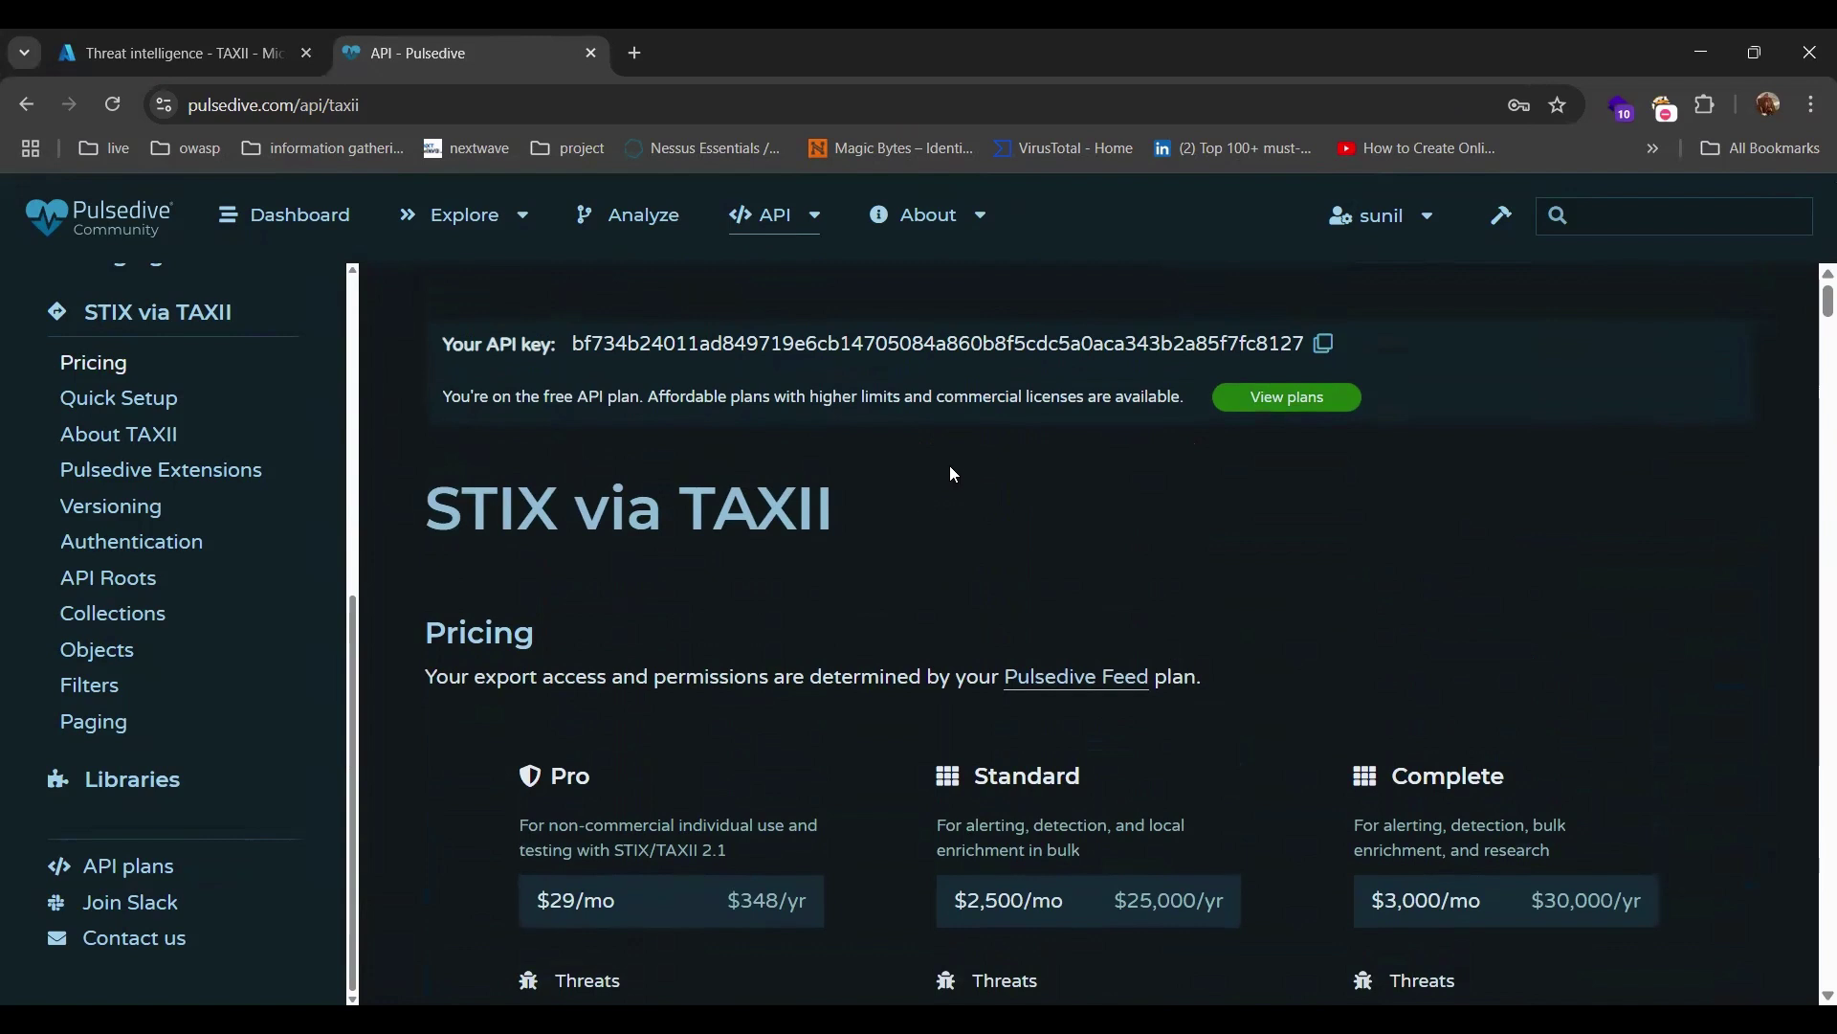
{"action": "left_click", "coordinate": [1403, 218]}
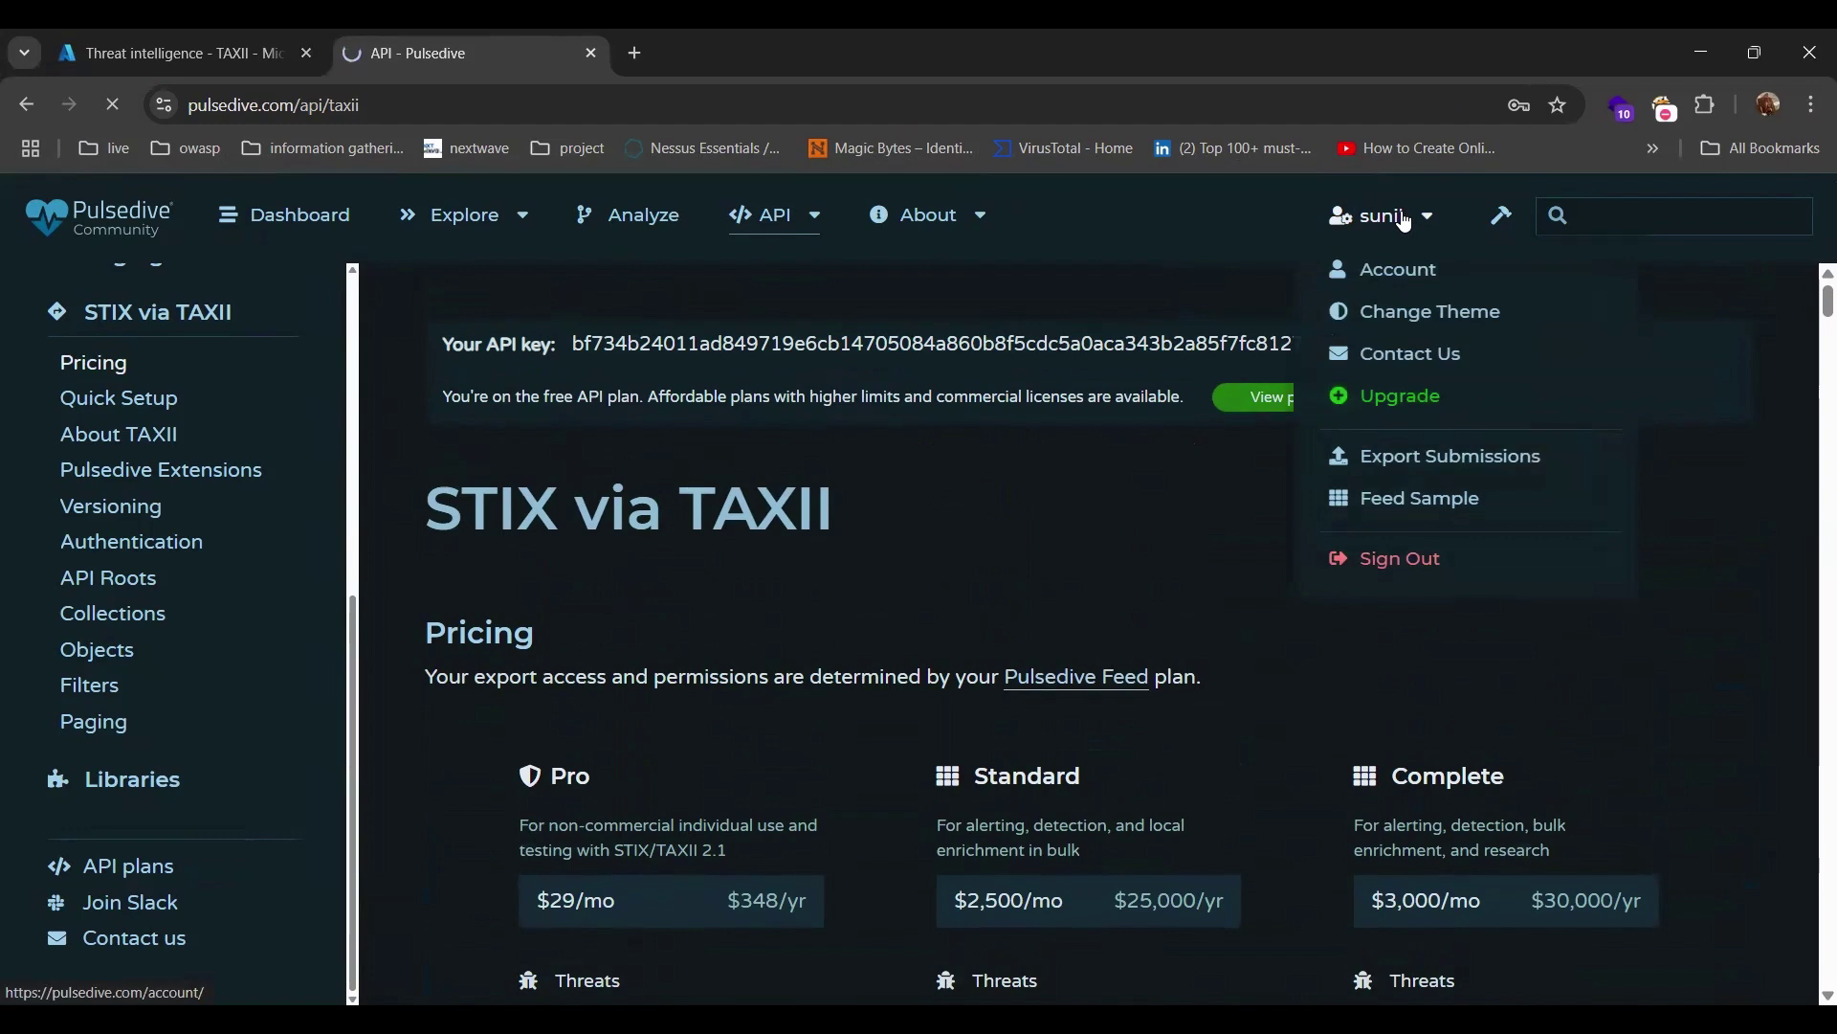
{"action": "left_click", "coordinate": [1397, 270]}
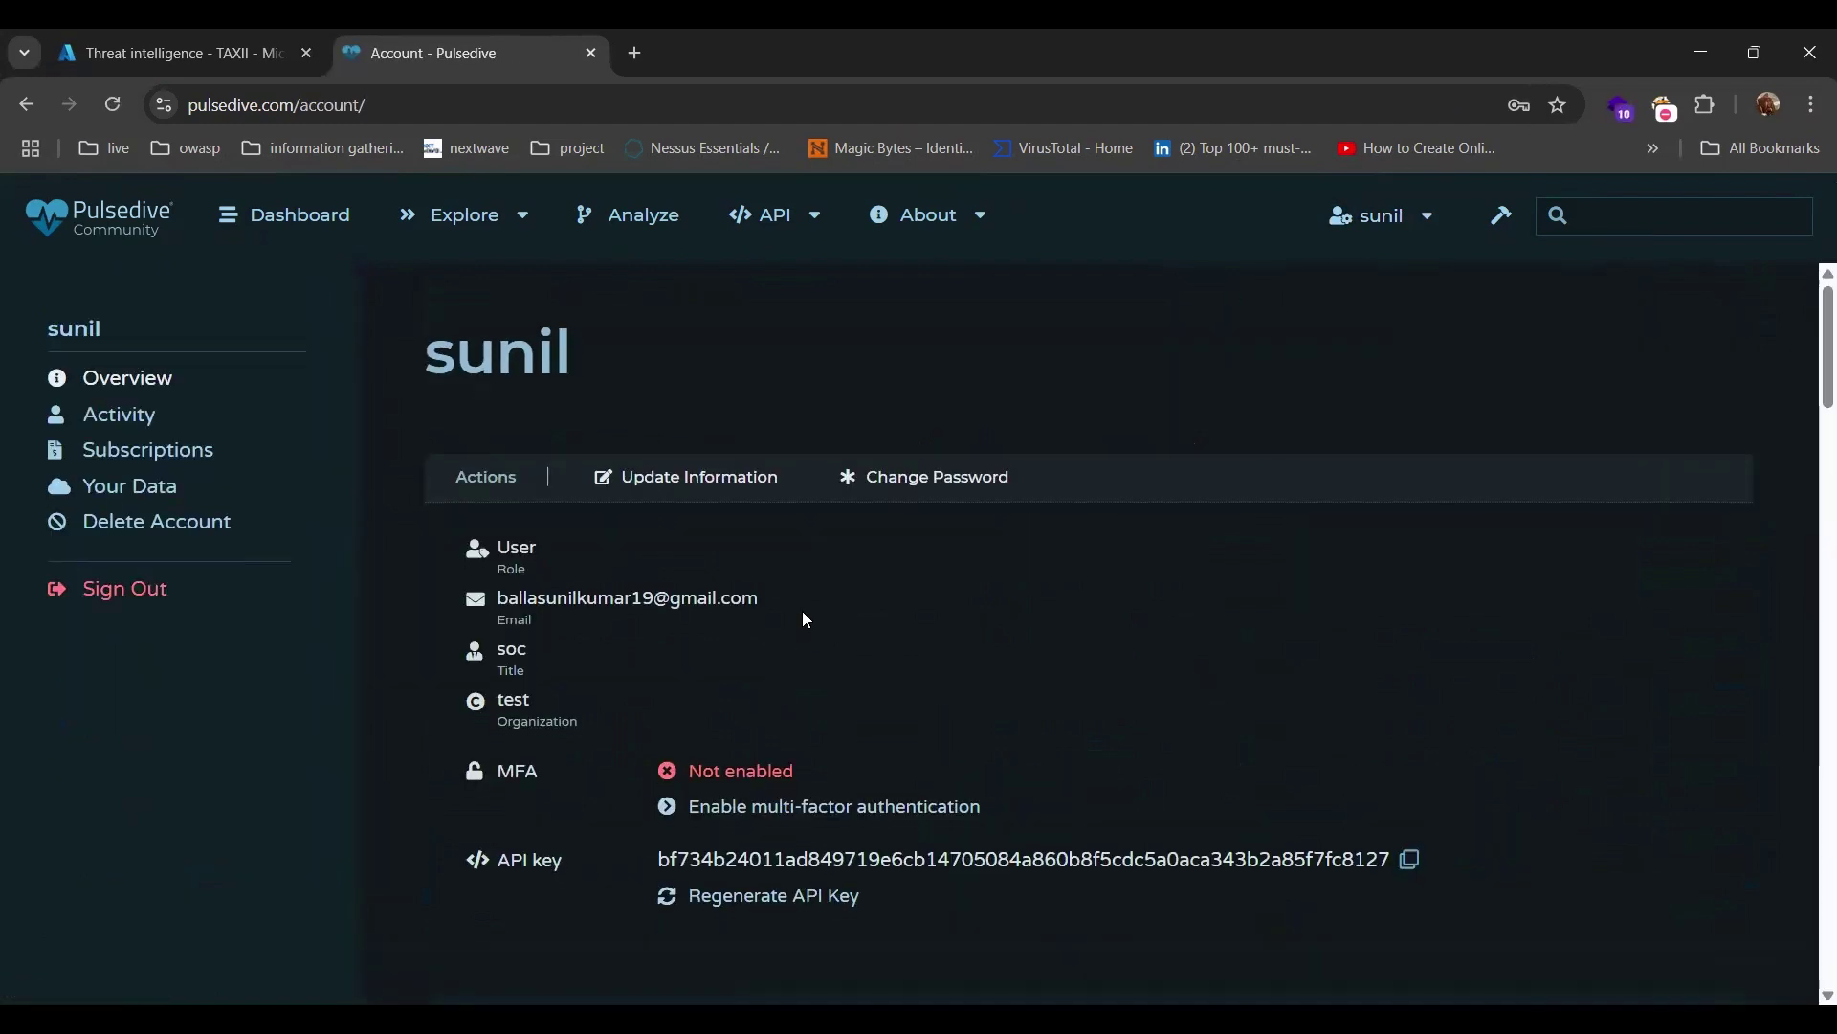
{"action": "scroll", "coordinate": [806, 620], "scroll_direction": "down", "scroll_amount": 9}
{"action": "scroll", "coordinate": [807, 621], "scroll_direction": "down", "scroll_amount": 11}
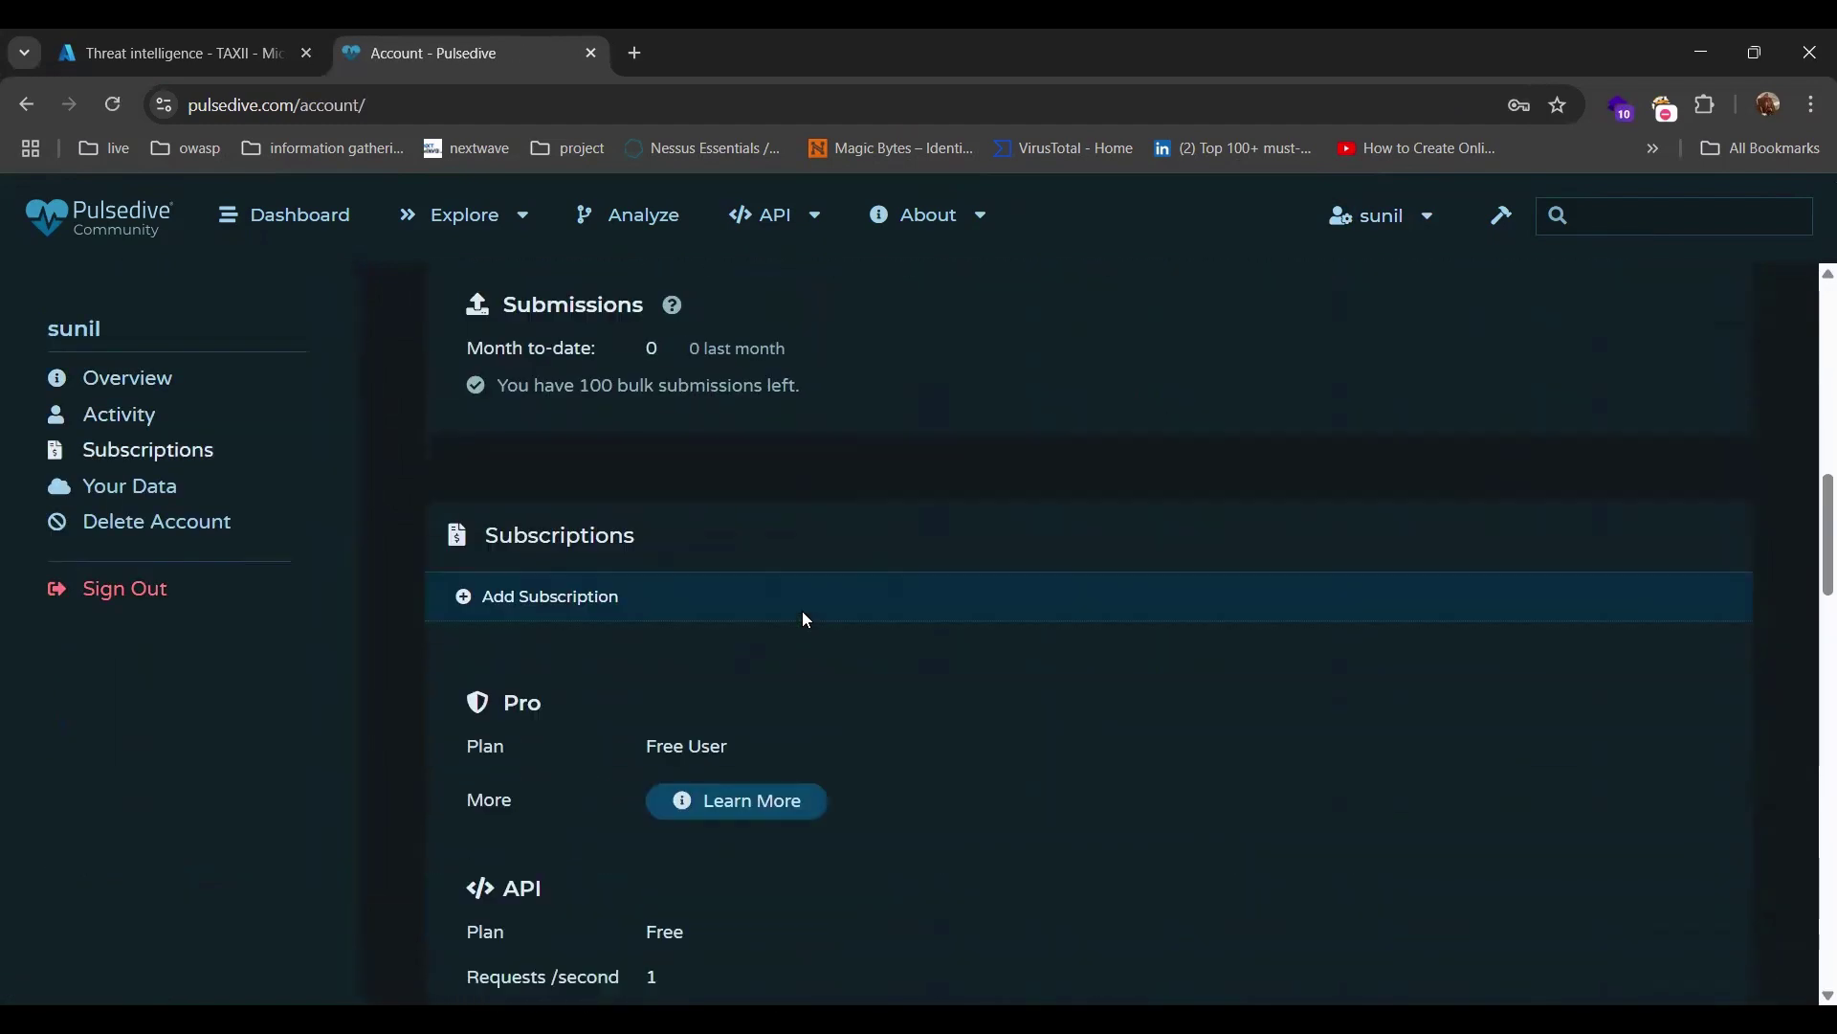
{"action": "scroll", "coordinate": [807, 620], "scroll_direction": "down", "scroll_amount": 11}
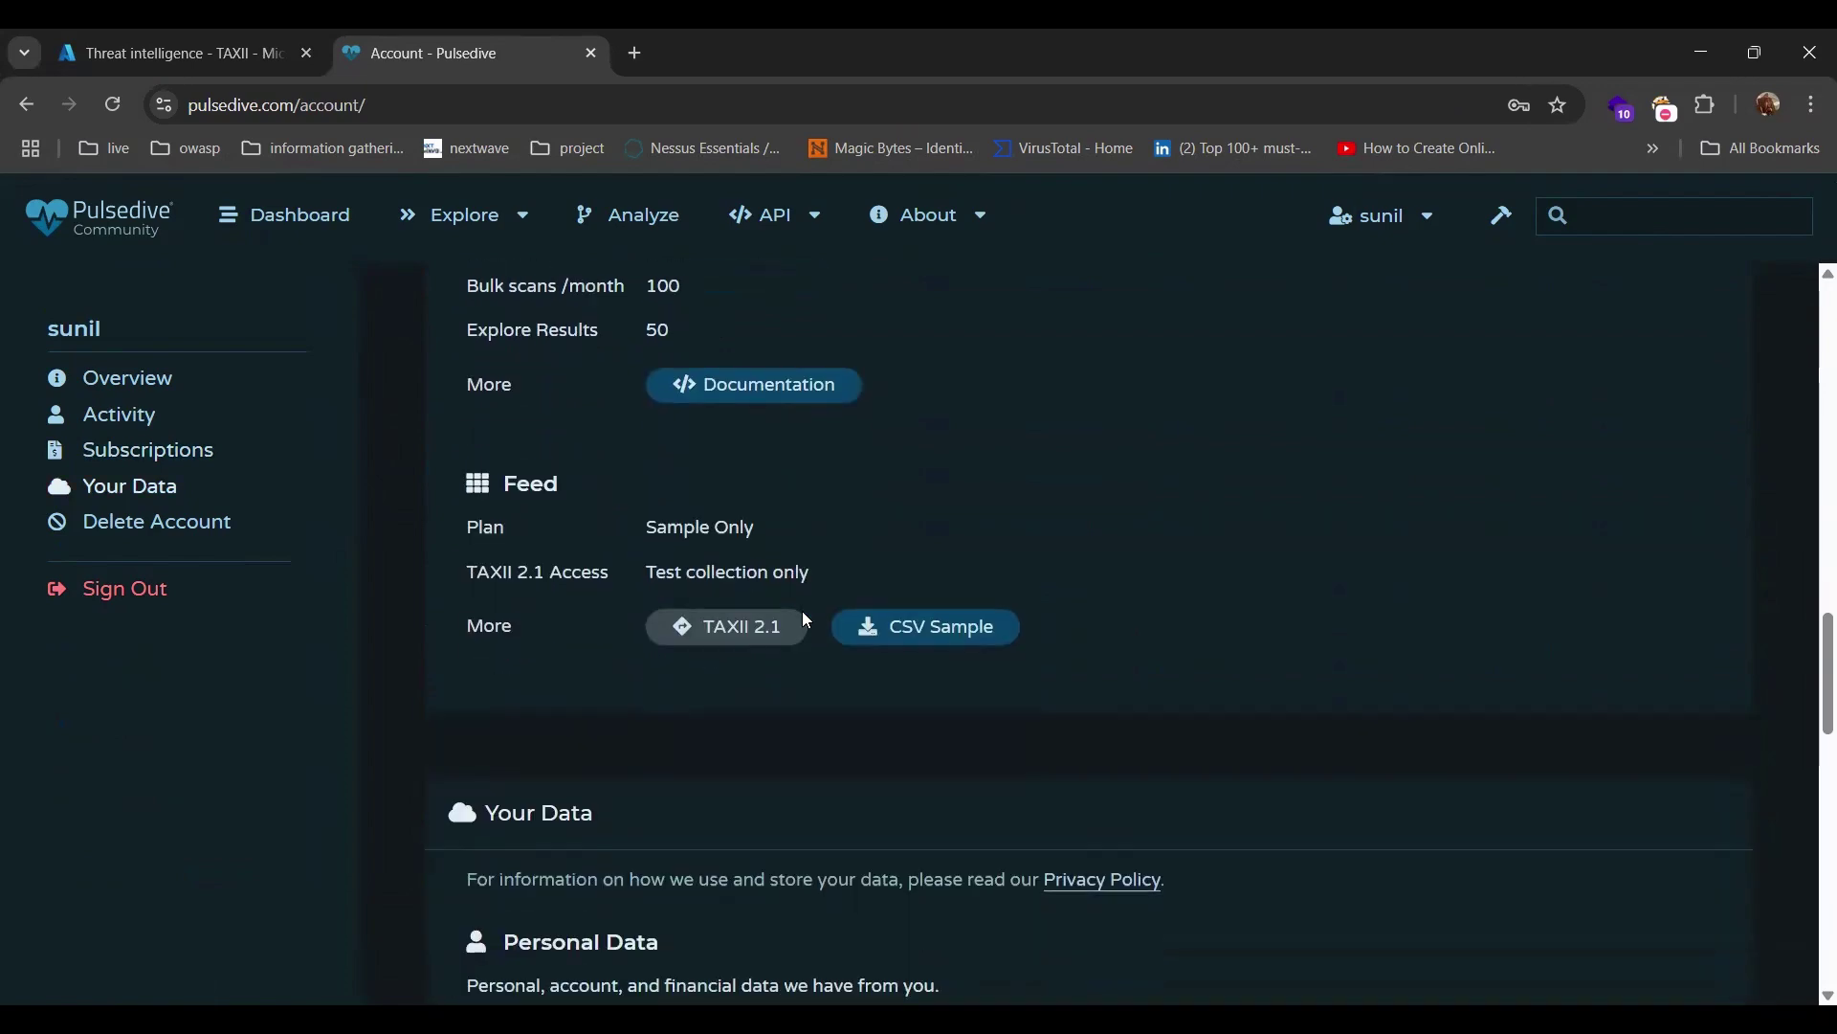
{"action": "left_click", "coordinate": [182, 33]}
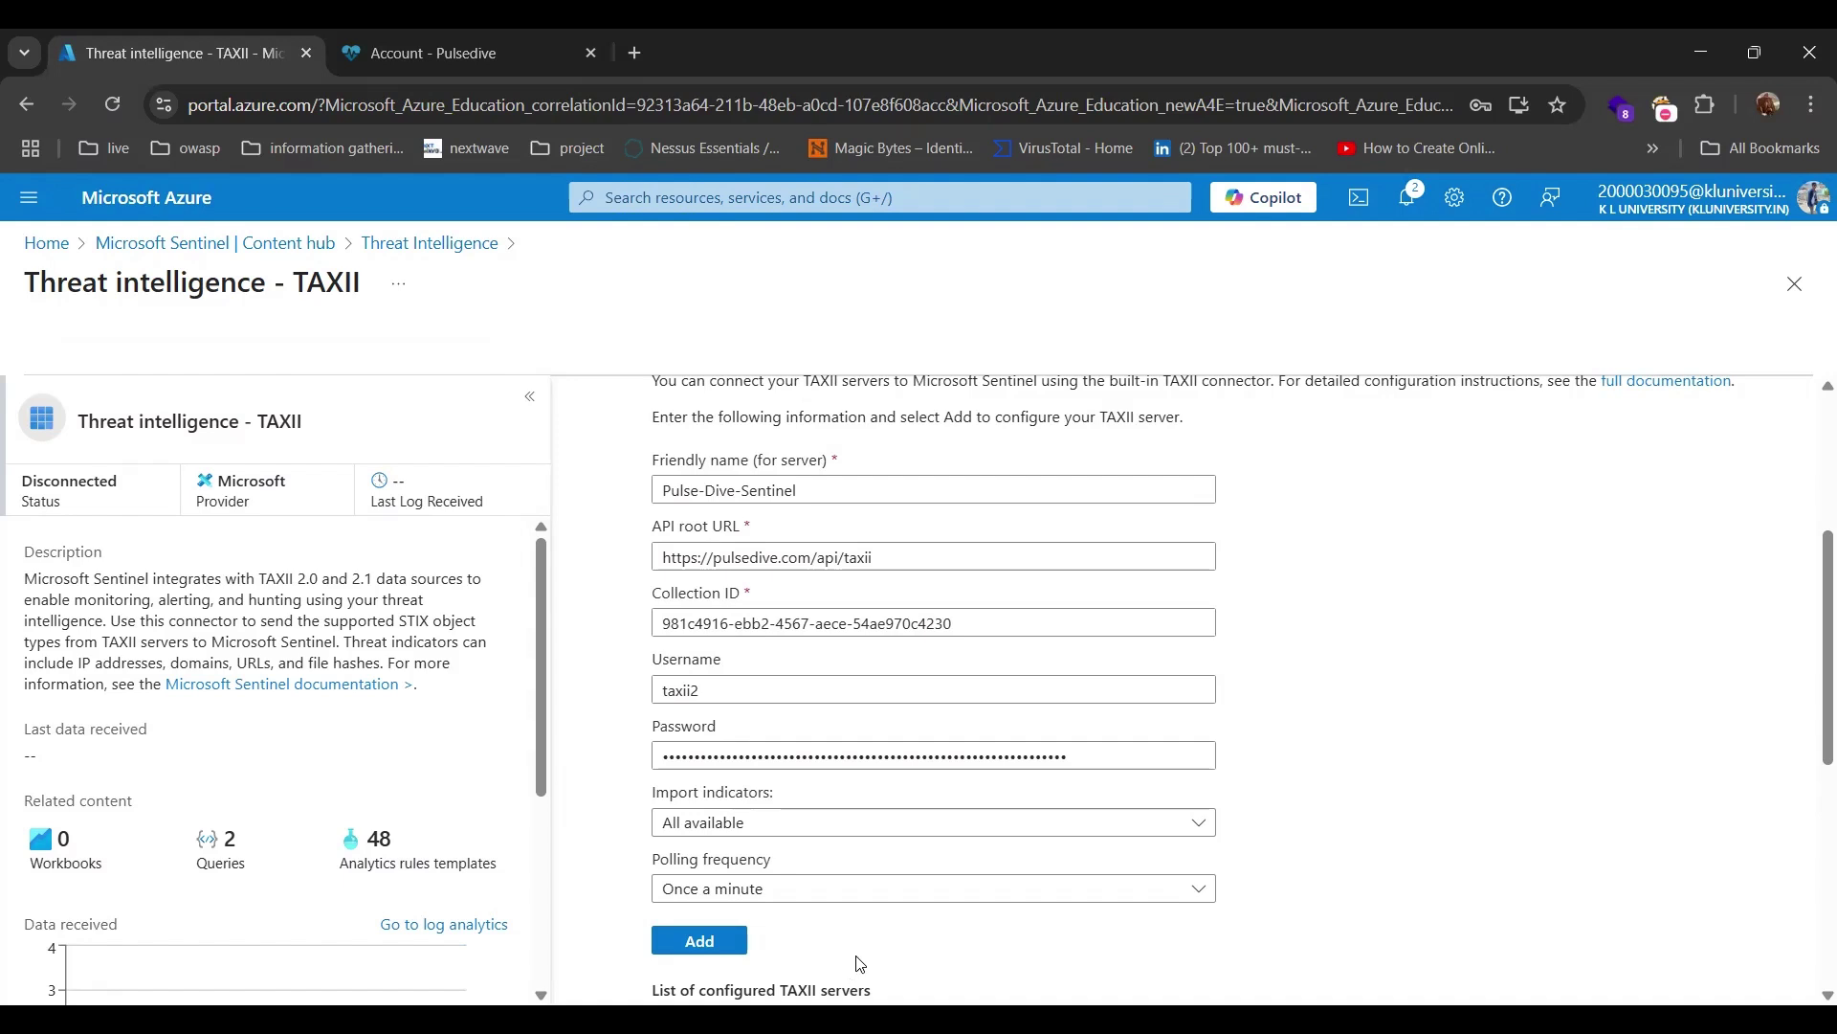
{"action": "scroll", "coordinate": [856, 961], "scroll_direction": "down", "scroll_amount": 3}
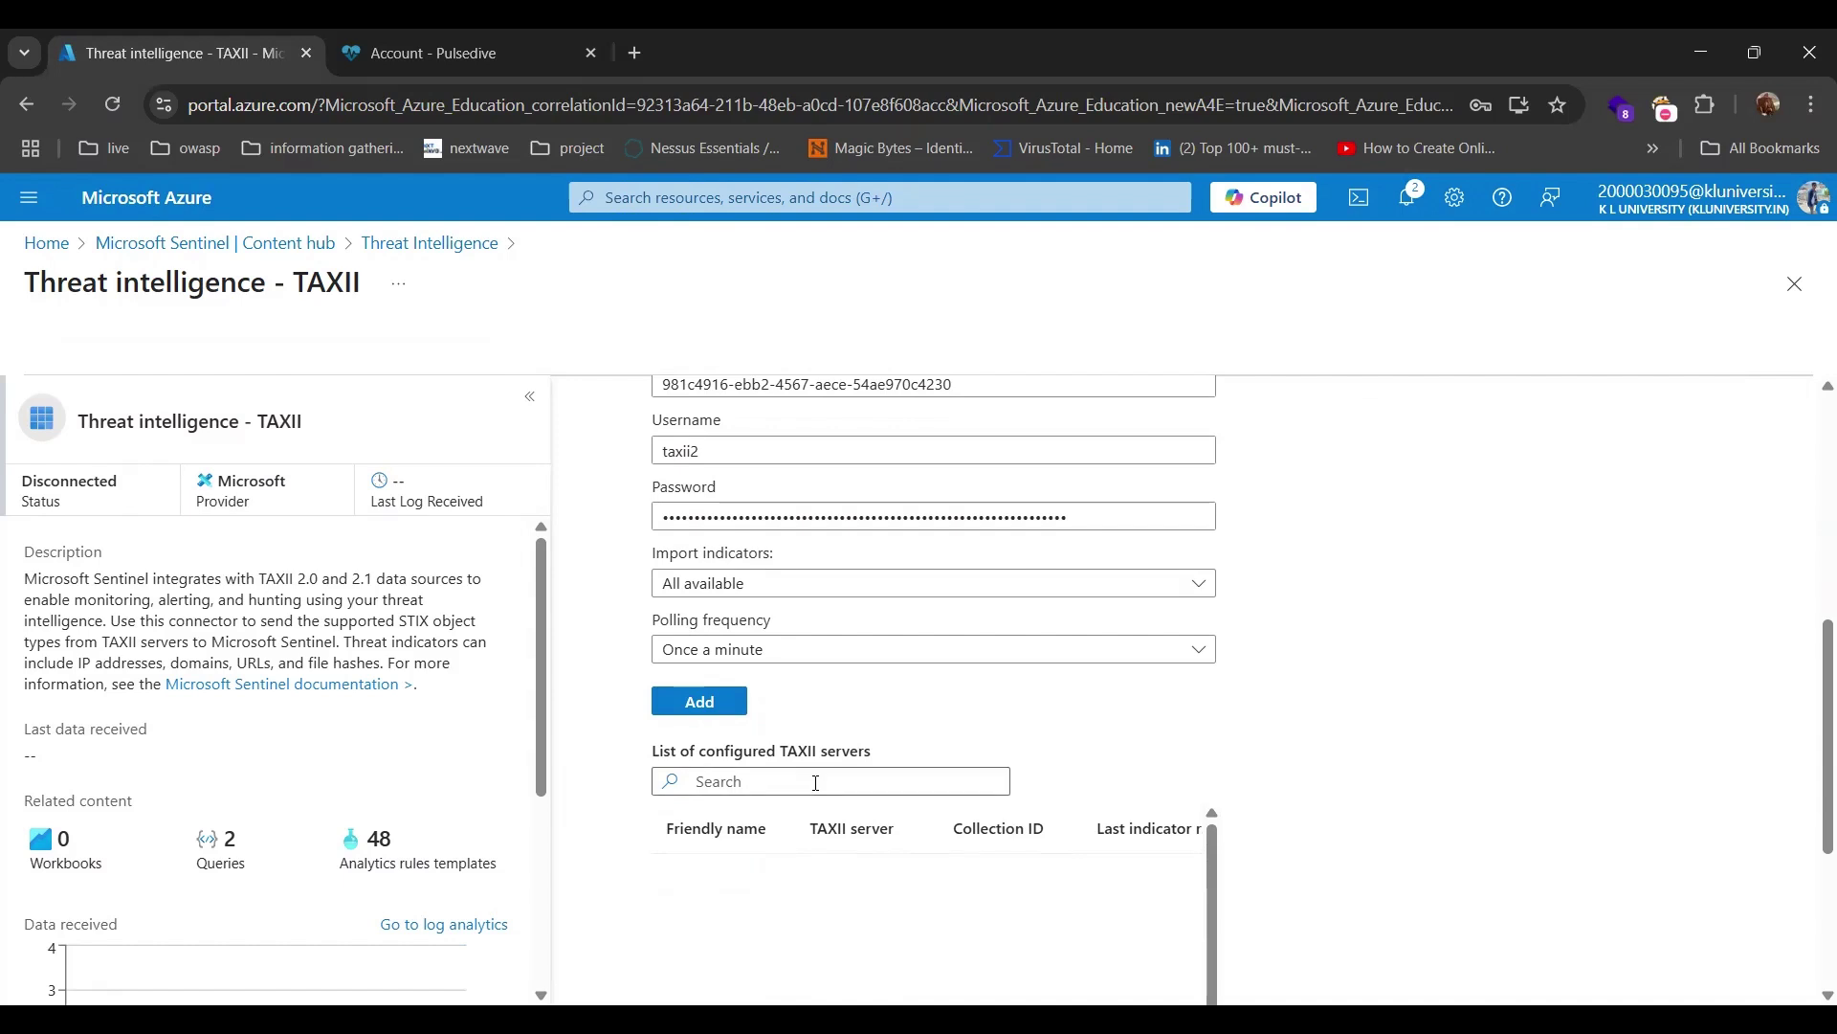
{"action": "scroll", "coordinate": [815, 783], "scroll_direction": "up", "scroll_amount": 6}
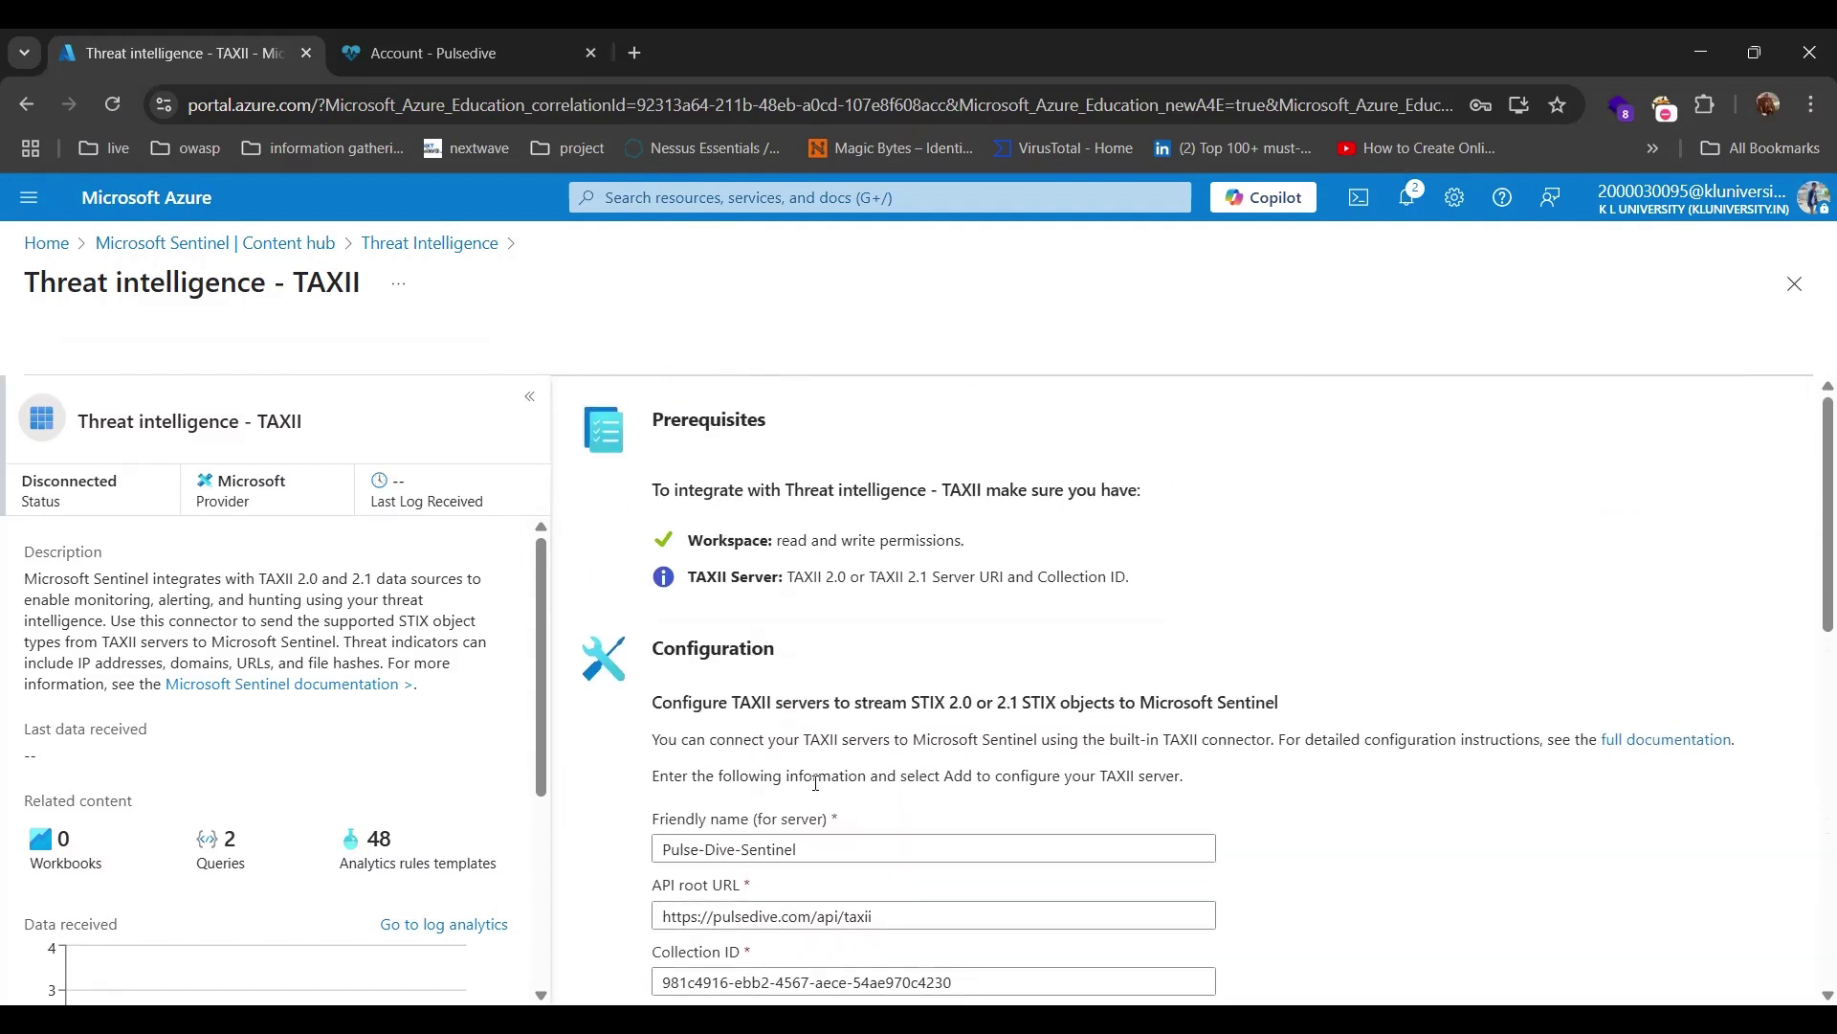
{"action": "scroll", "coordinate": [815, 783], "scroll_direction": "down", "scroll_amount": 4}
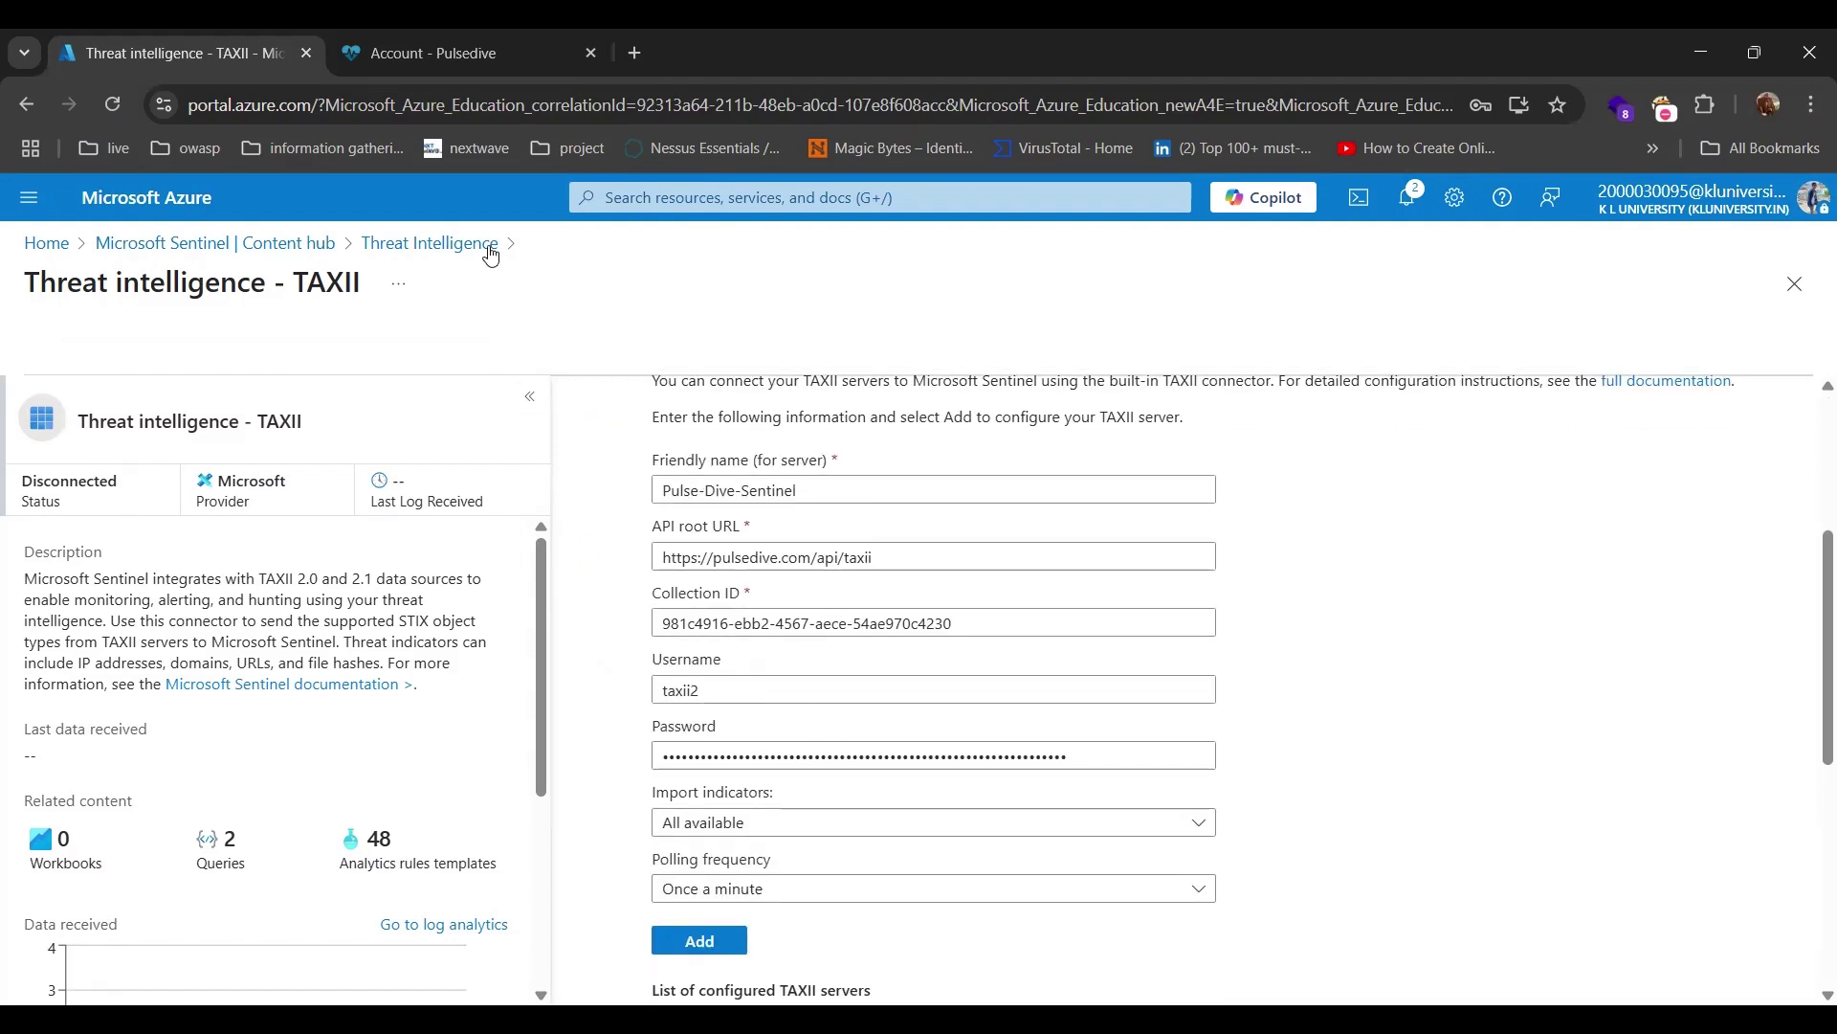
{"action": "left_click", "coordinate": [494, 55]}
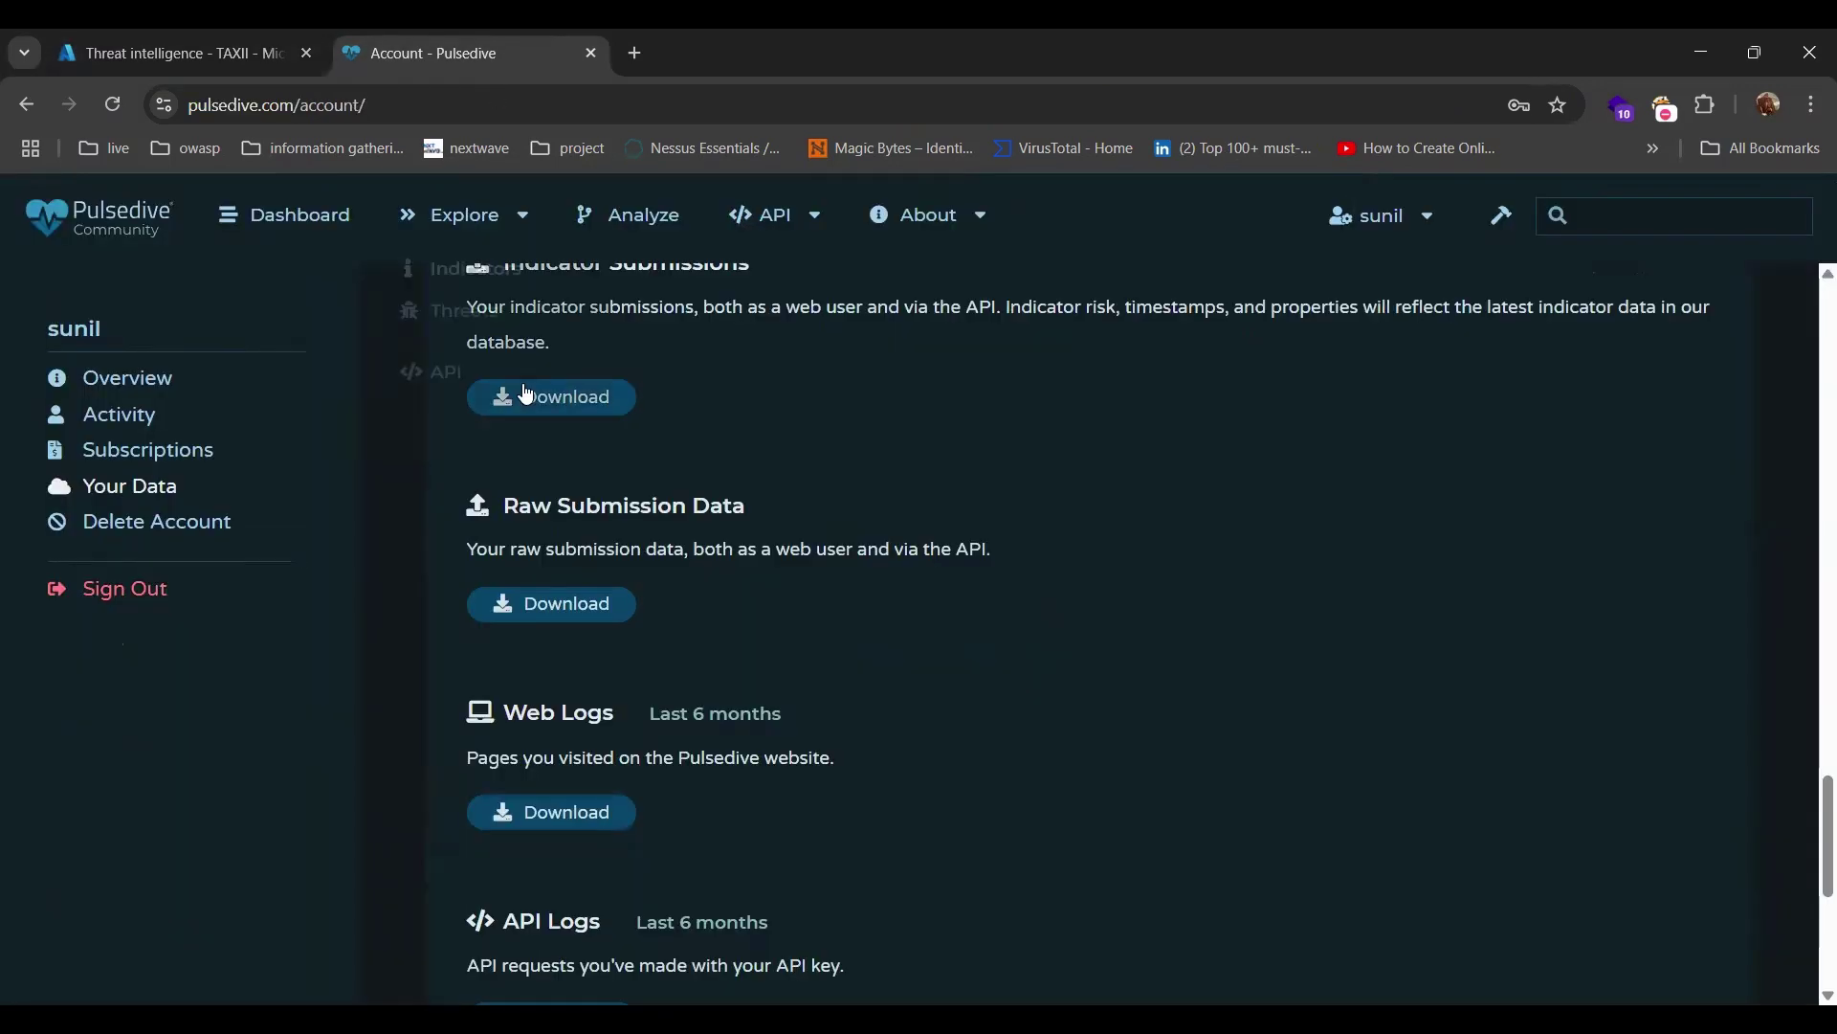
{"action": "mouse_move", "coordinate": [750, 214]}
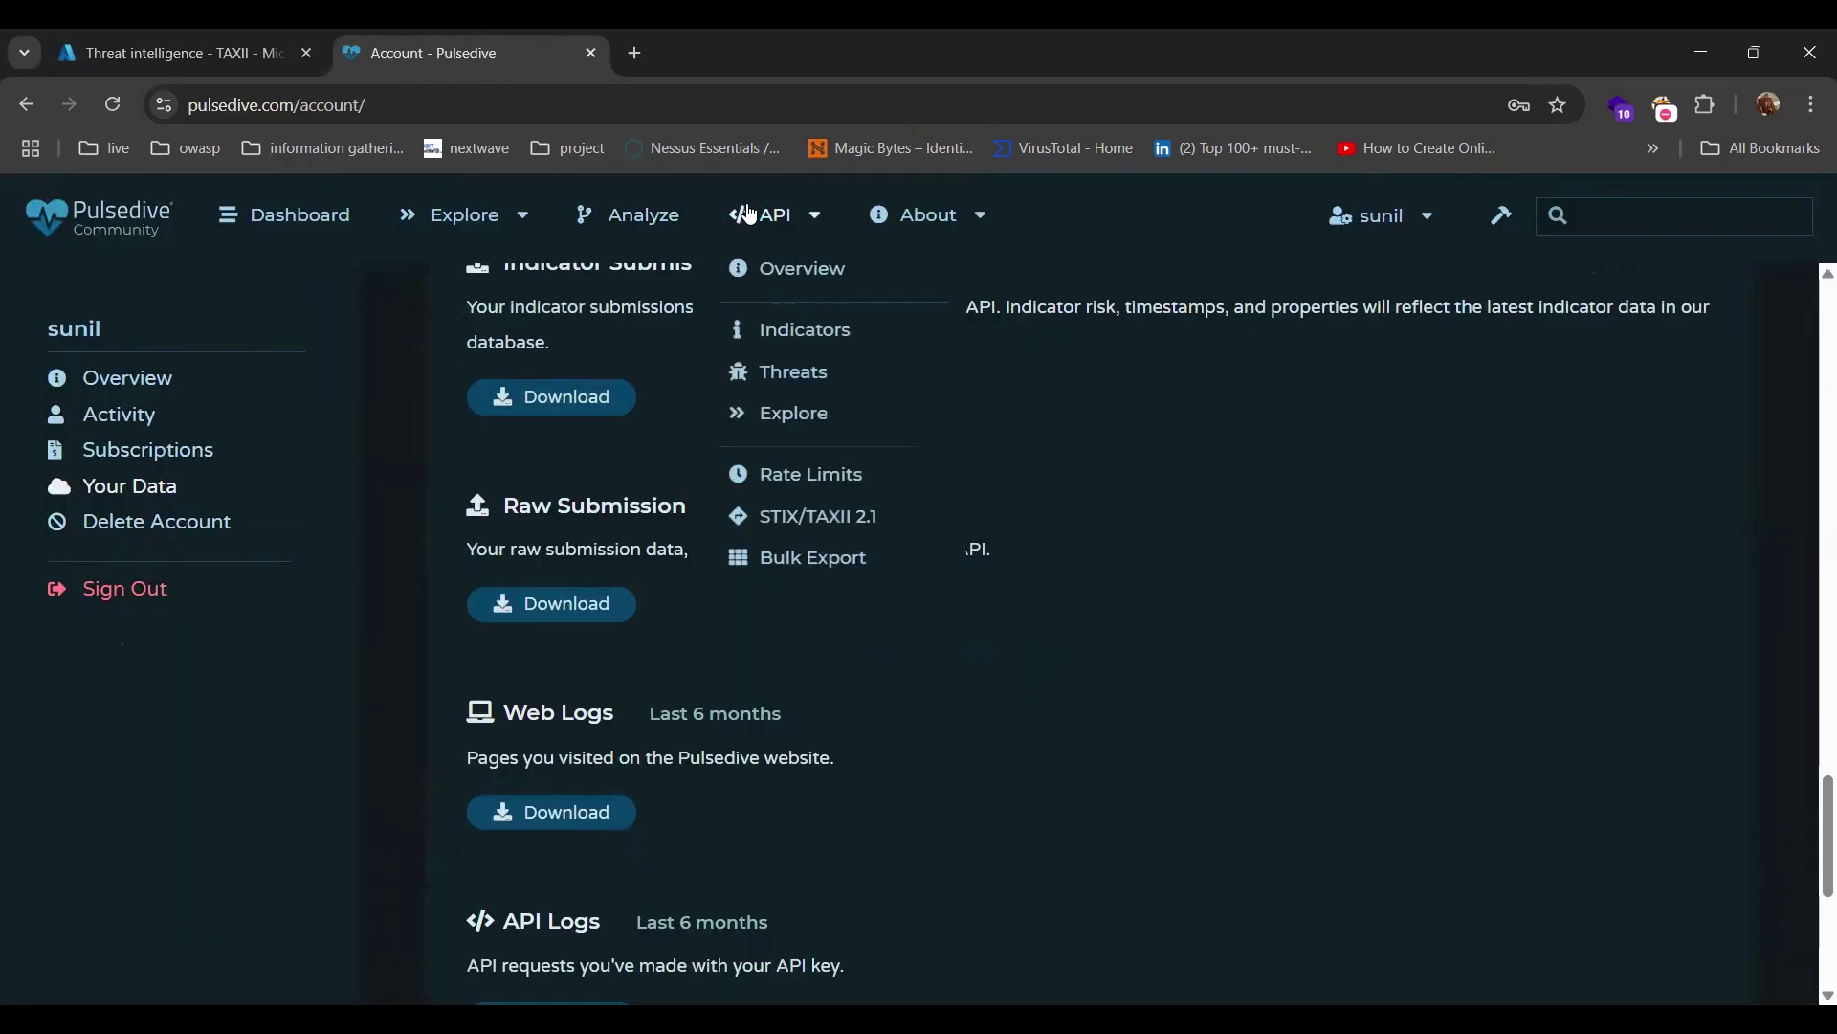
{"action": "left_click", "coordinate": [790, 273]}
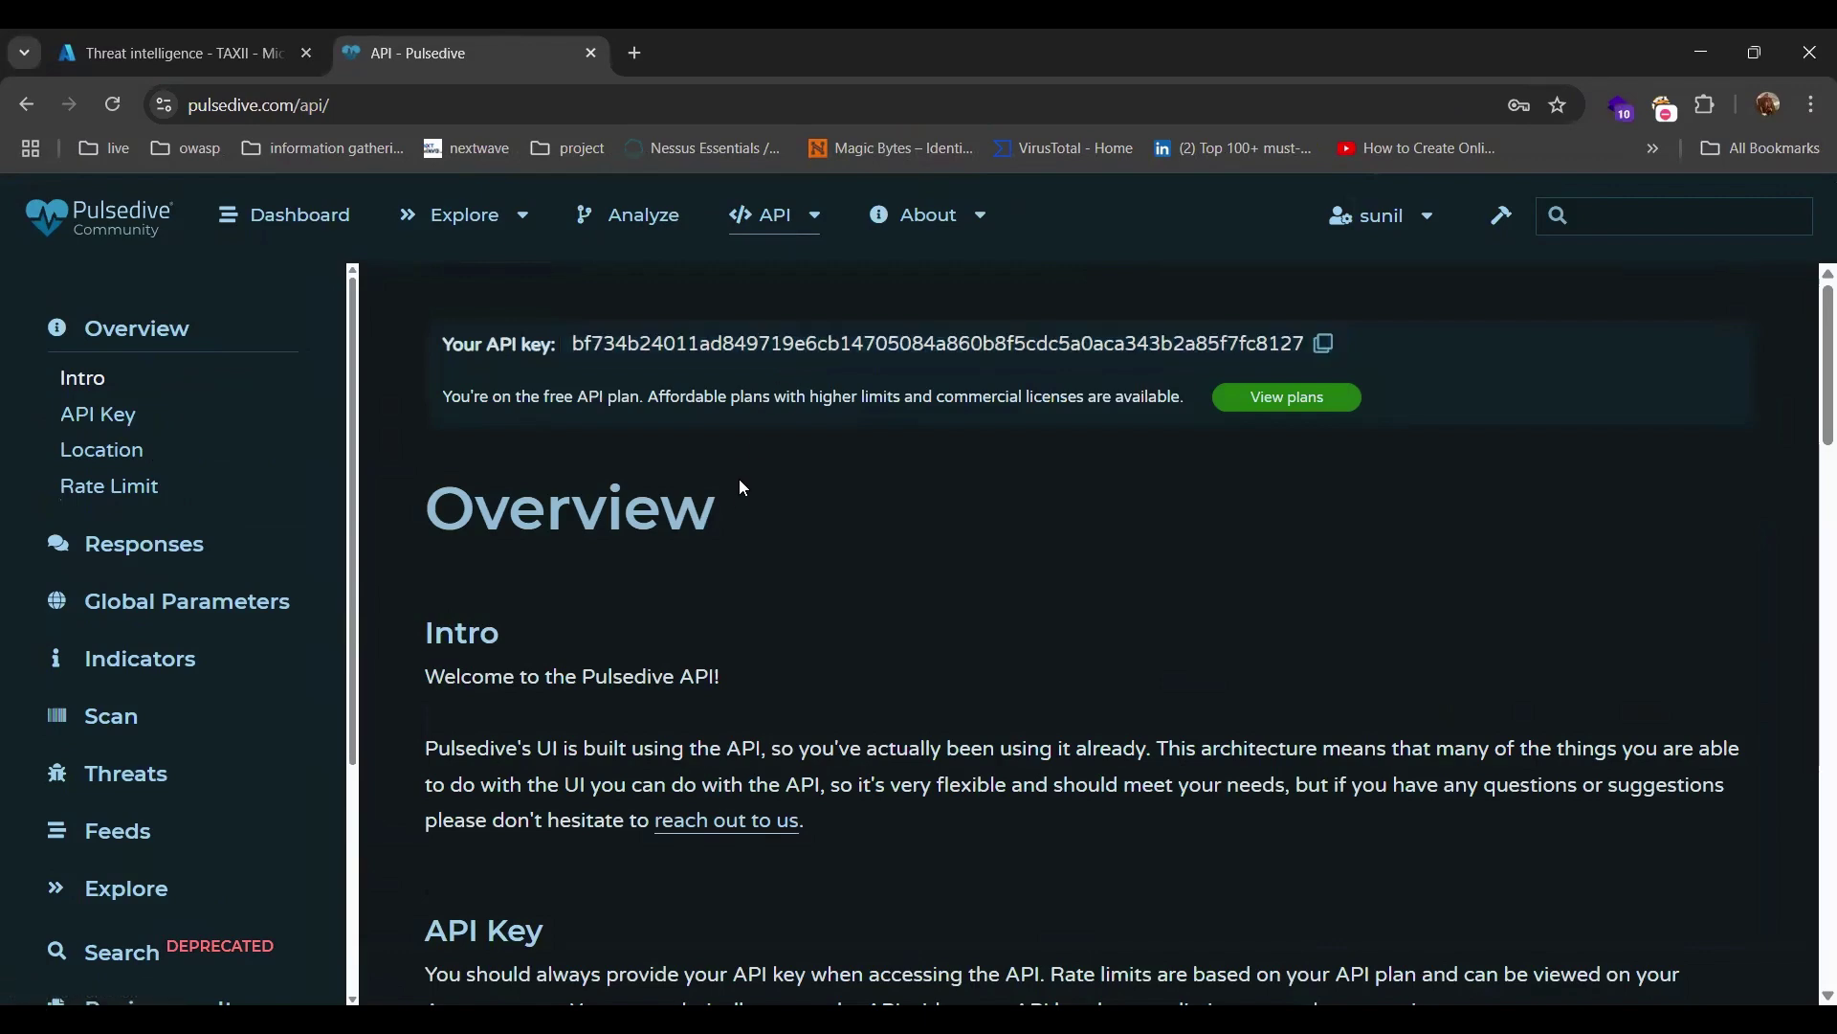
{"action": "scroll", "coordinate": [739, 488], "scroll_direction": "down", "scroll_amount": 2}
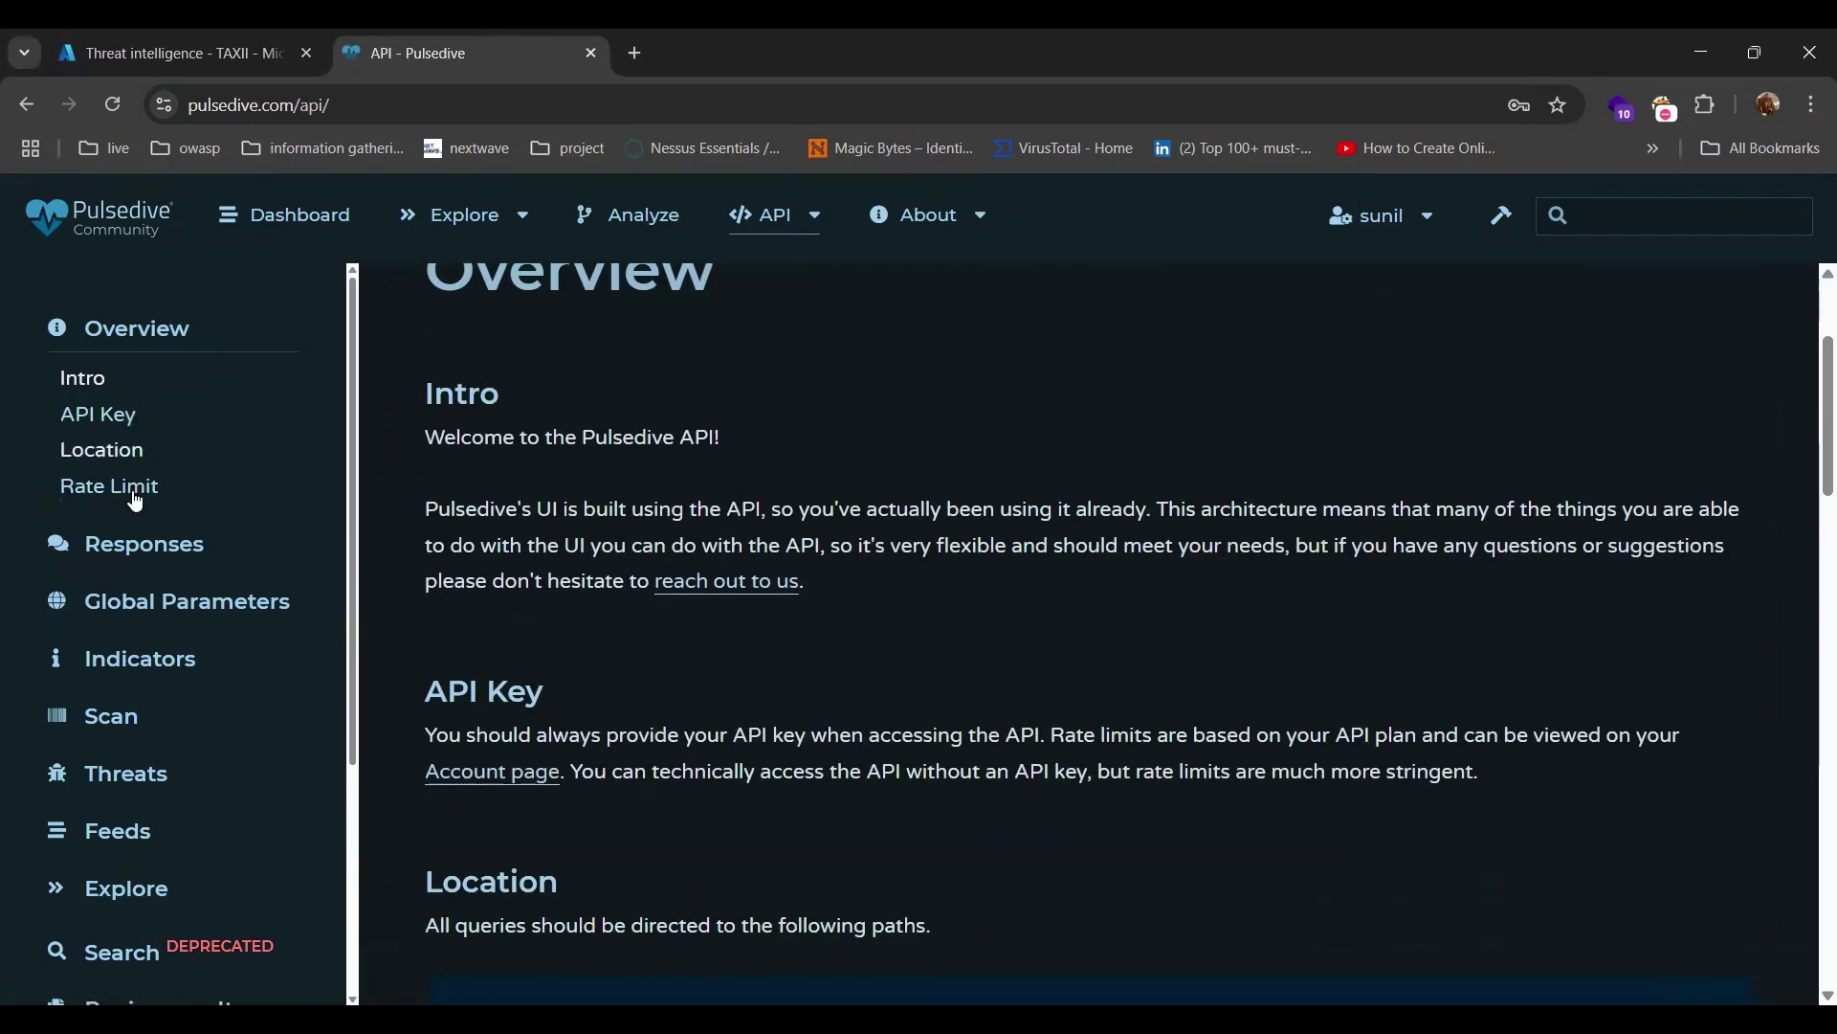
{"action": "scroll", "coordinate": [143, 536], "scroll_direction": "down", "scroll_amount": 3}
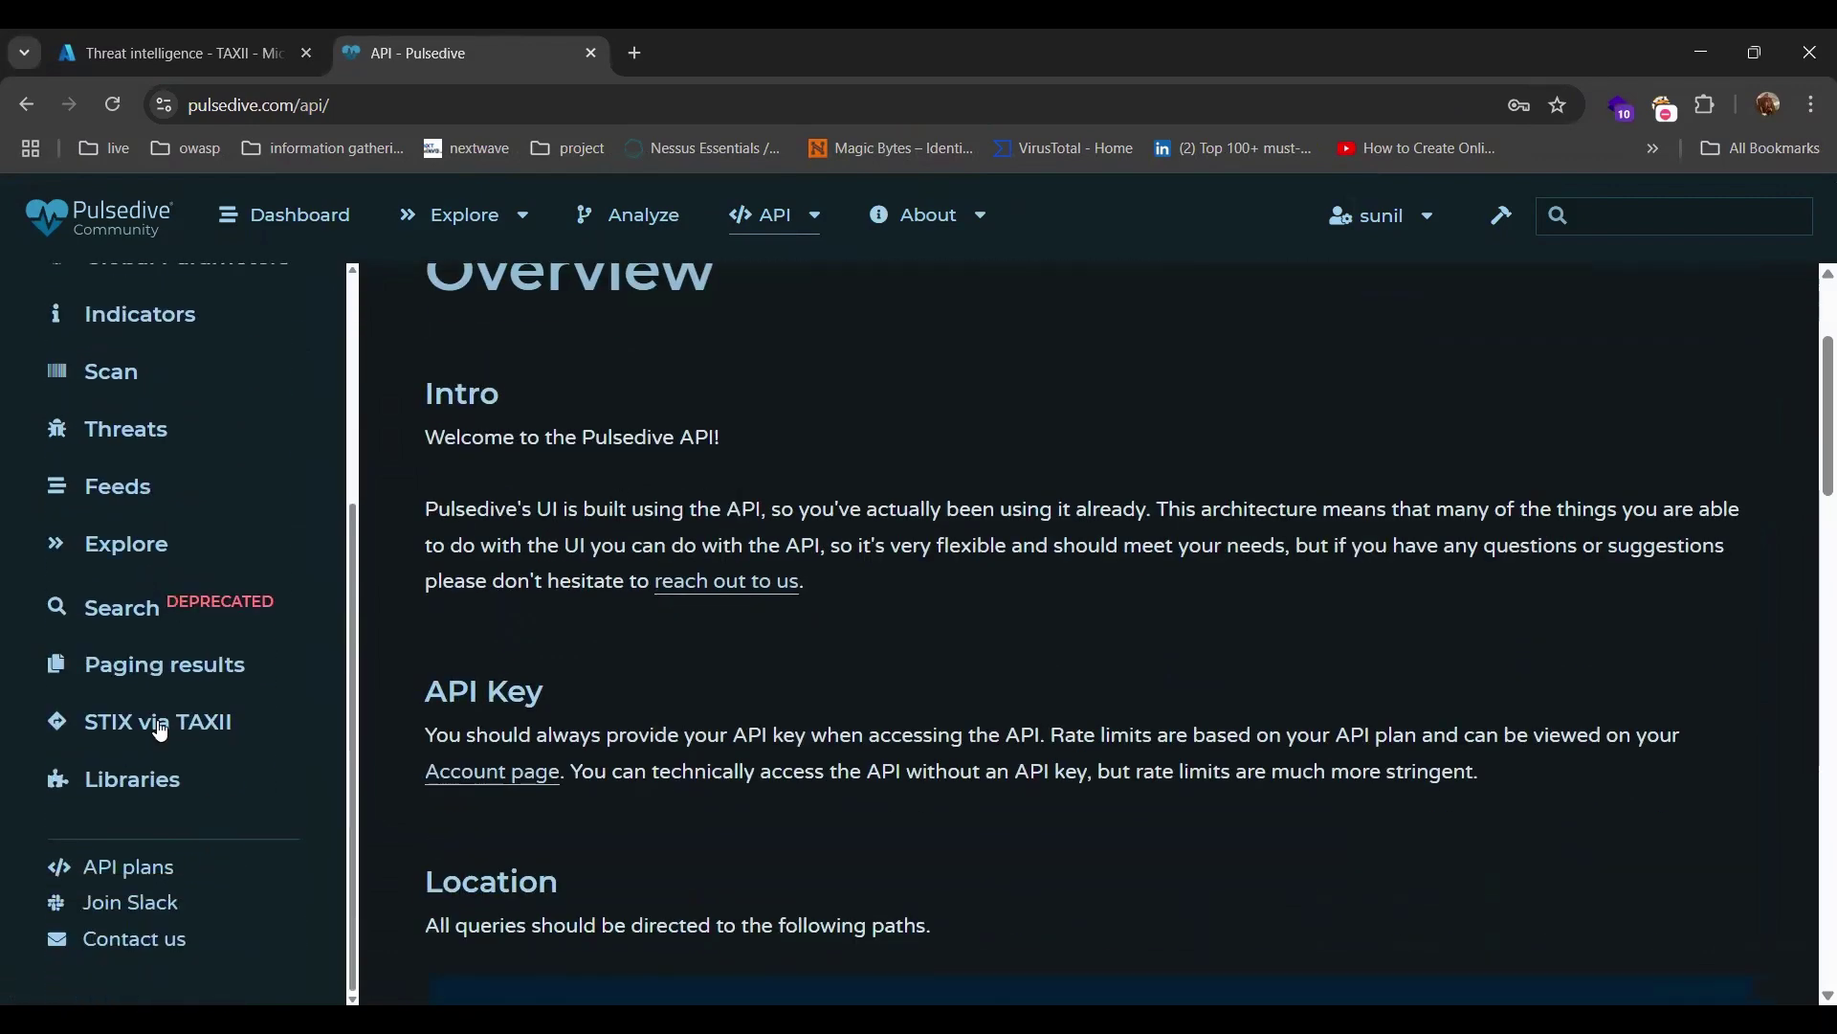
{"action": "left_click", "coordinate": [160, 725]}
{"action": "scroll", "coordinate": [668, 725], "scroll_direction": "down", "scroll_amount": 10}
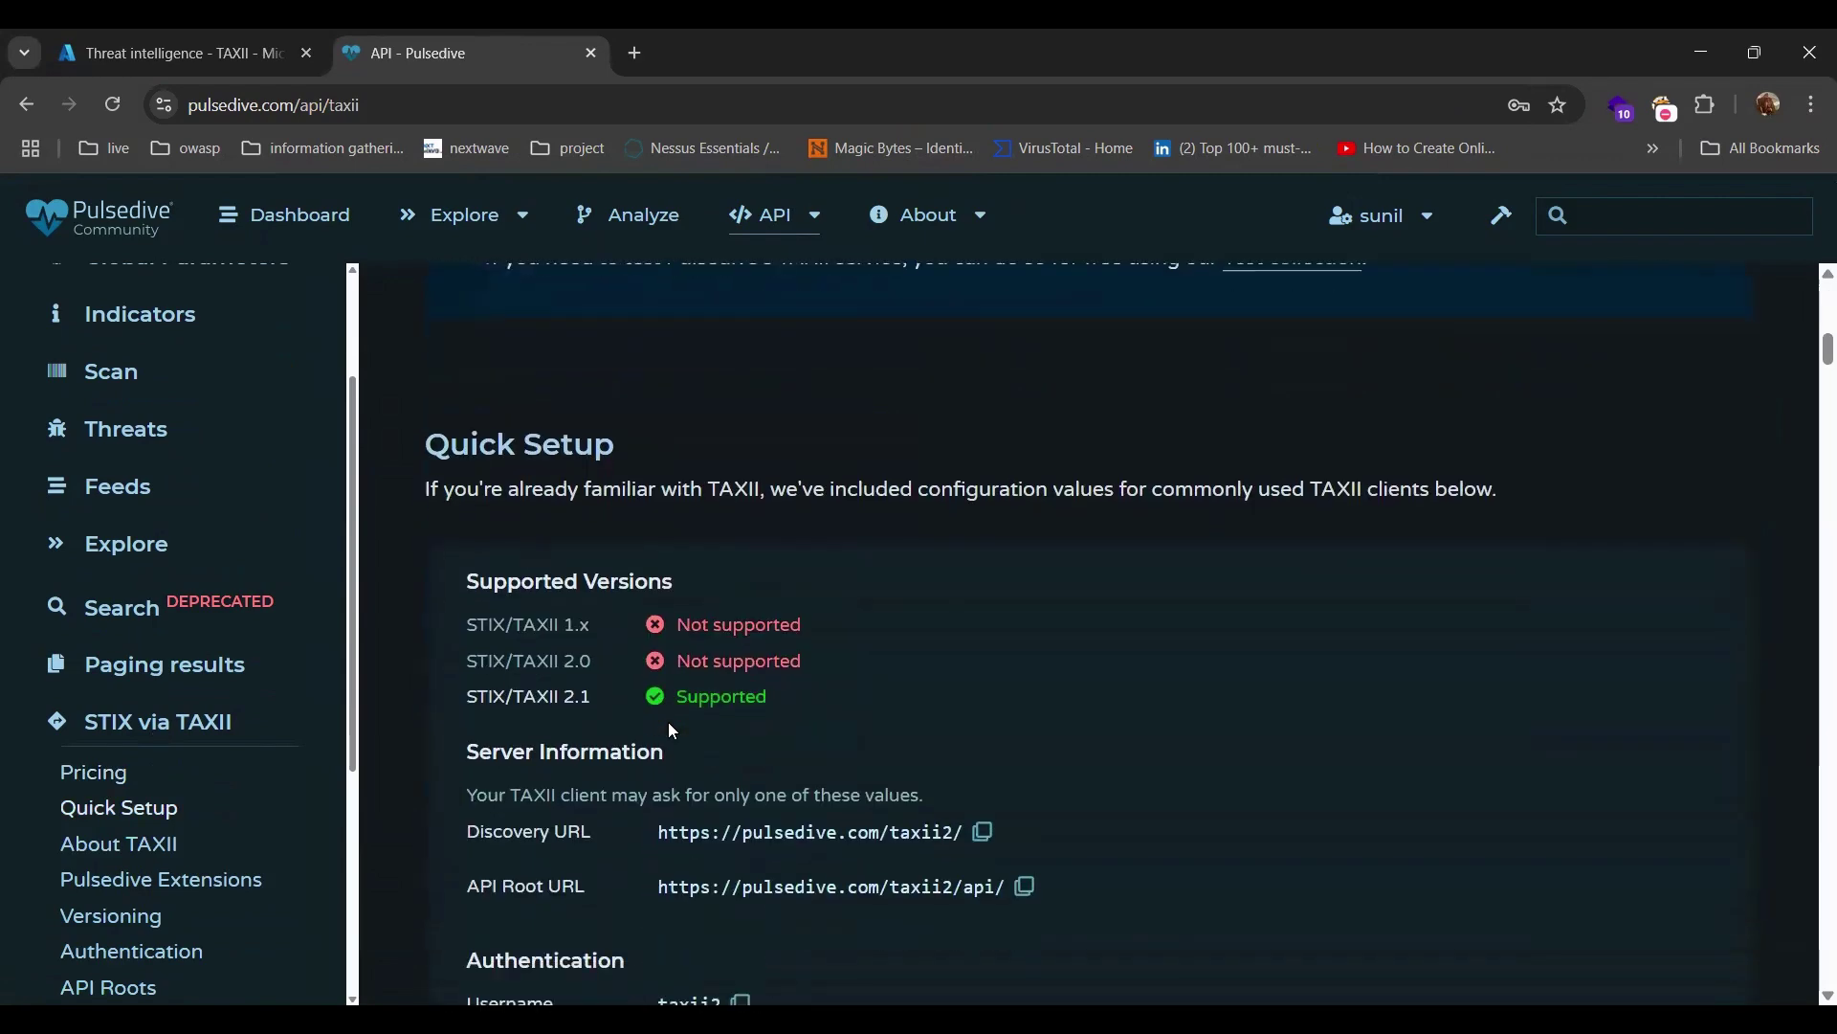
{"action": "scroll", "coordinate": [670, 728], "scroll_direction": "down", "scroll_amount": 4}
{"action": "scroll", "coordinate": [671, 727], "scroll_direction": "up", "scroll_amount": 1}
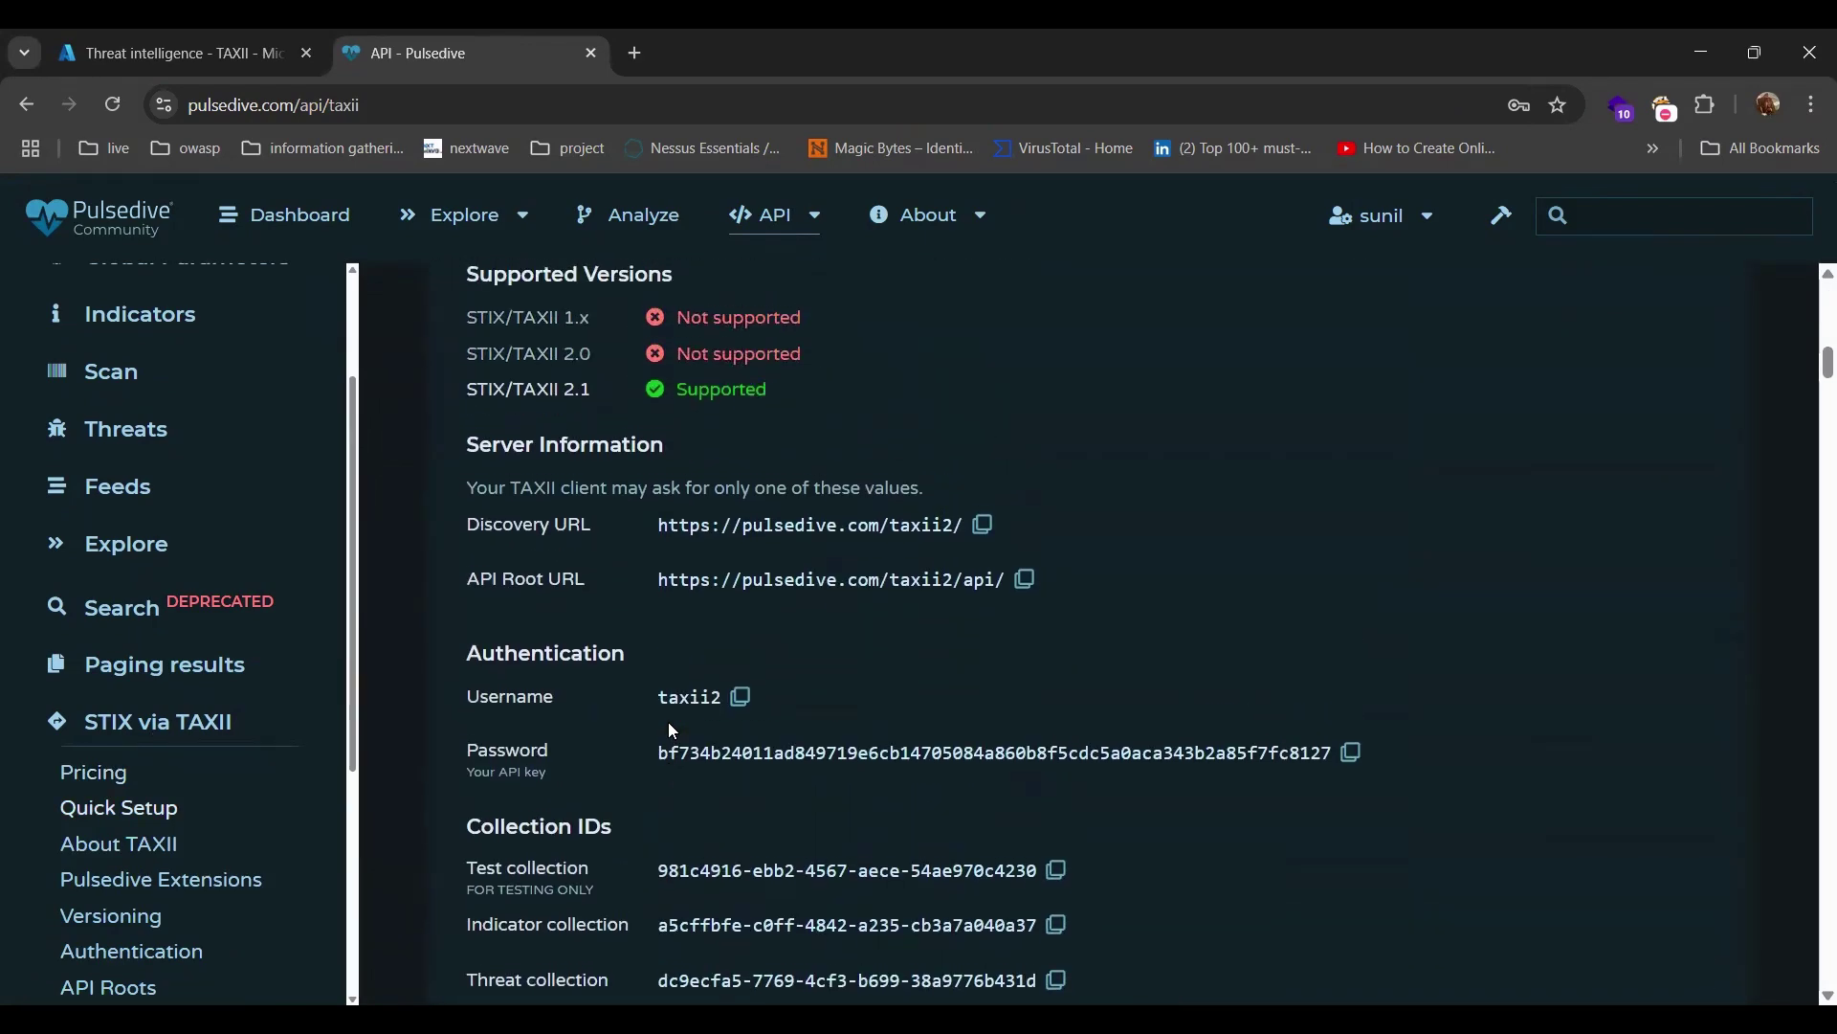
{"action": "scroll", "coordinate": [673, 732], "scroll_direction": "down", "scroll_amount": 1}
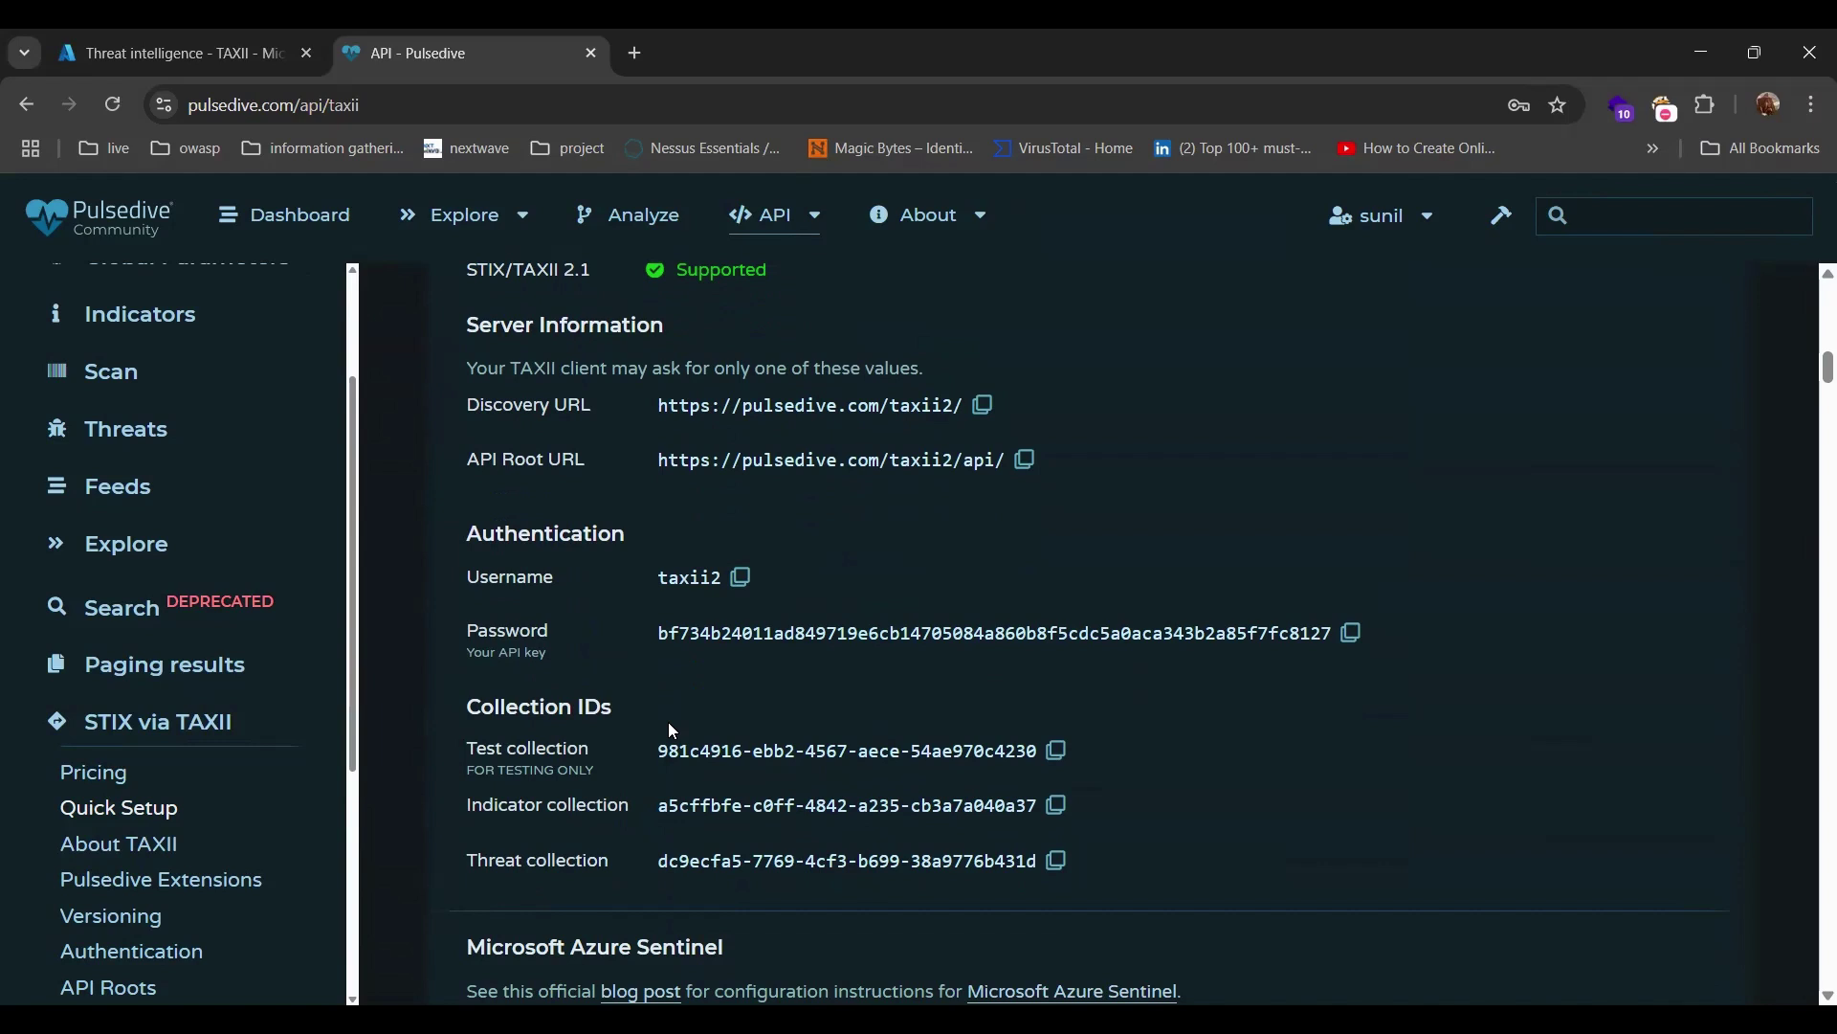
{"action": "left_click", "coordinate": [1026, 463]}
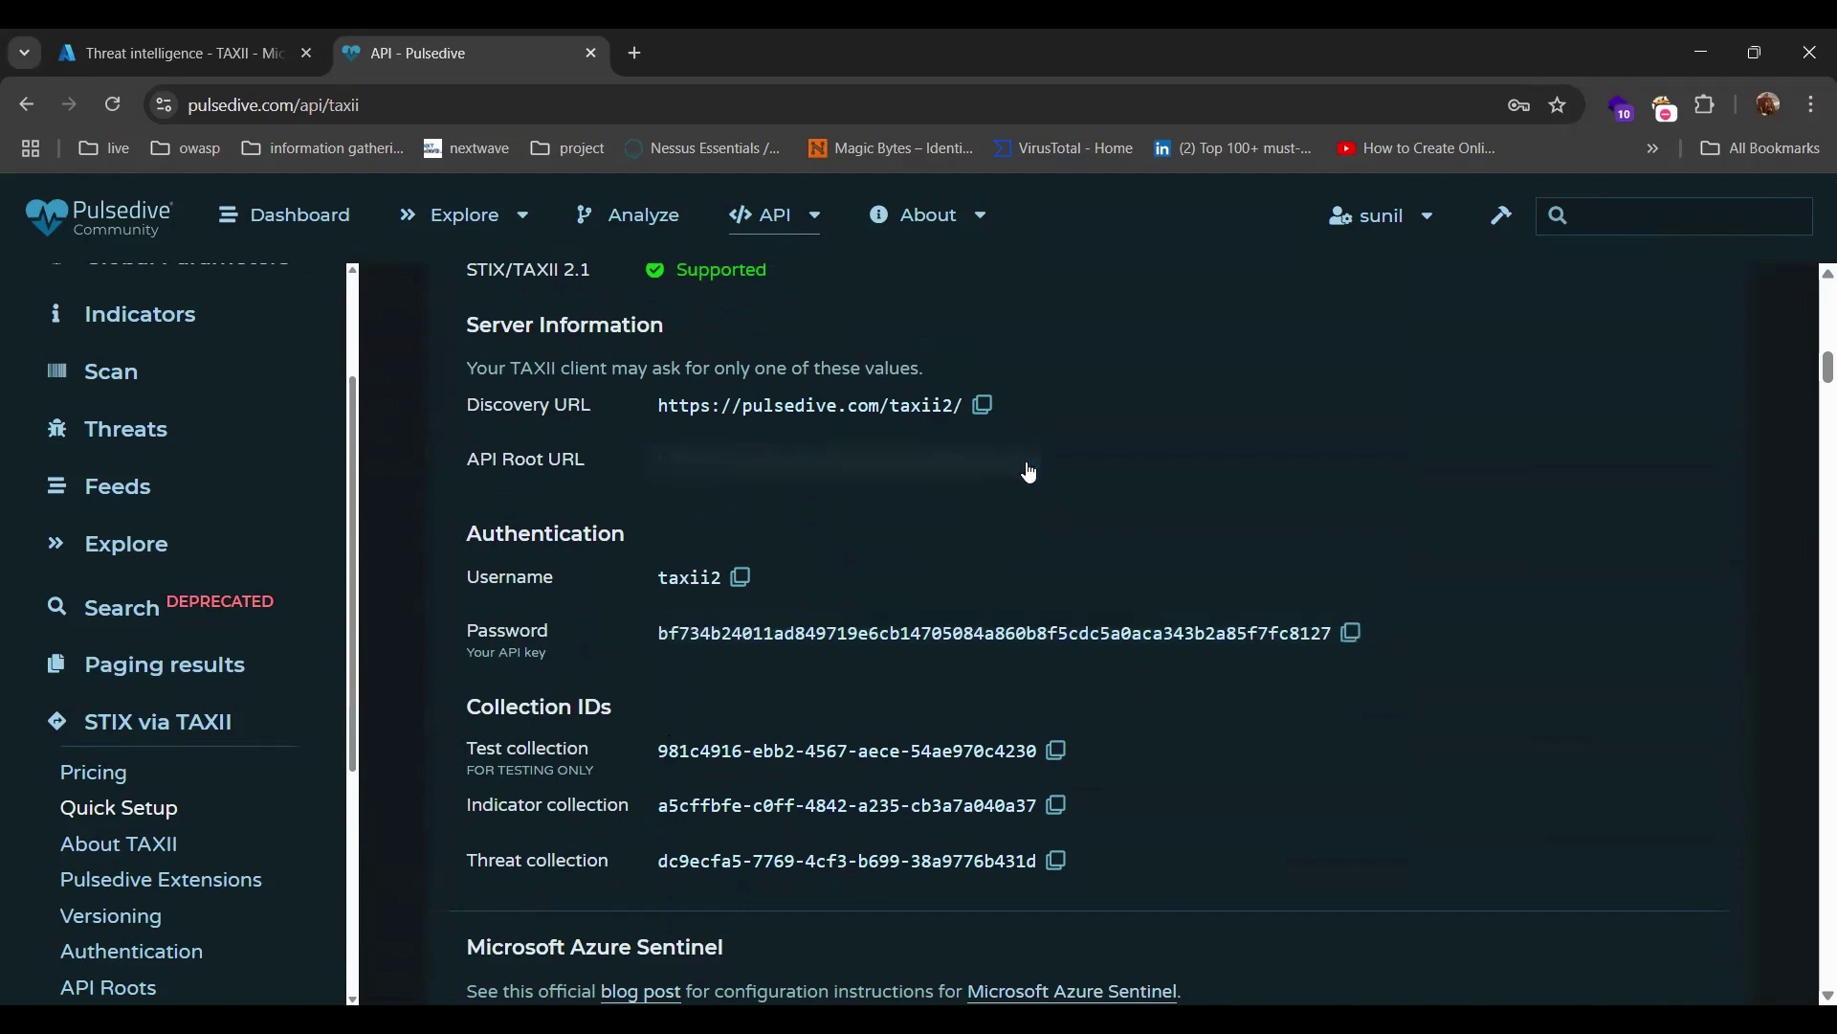
{"action": "left_click", "coordinate": [125, 32]}
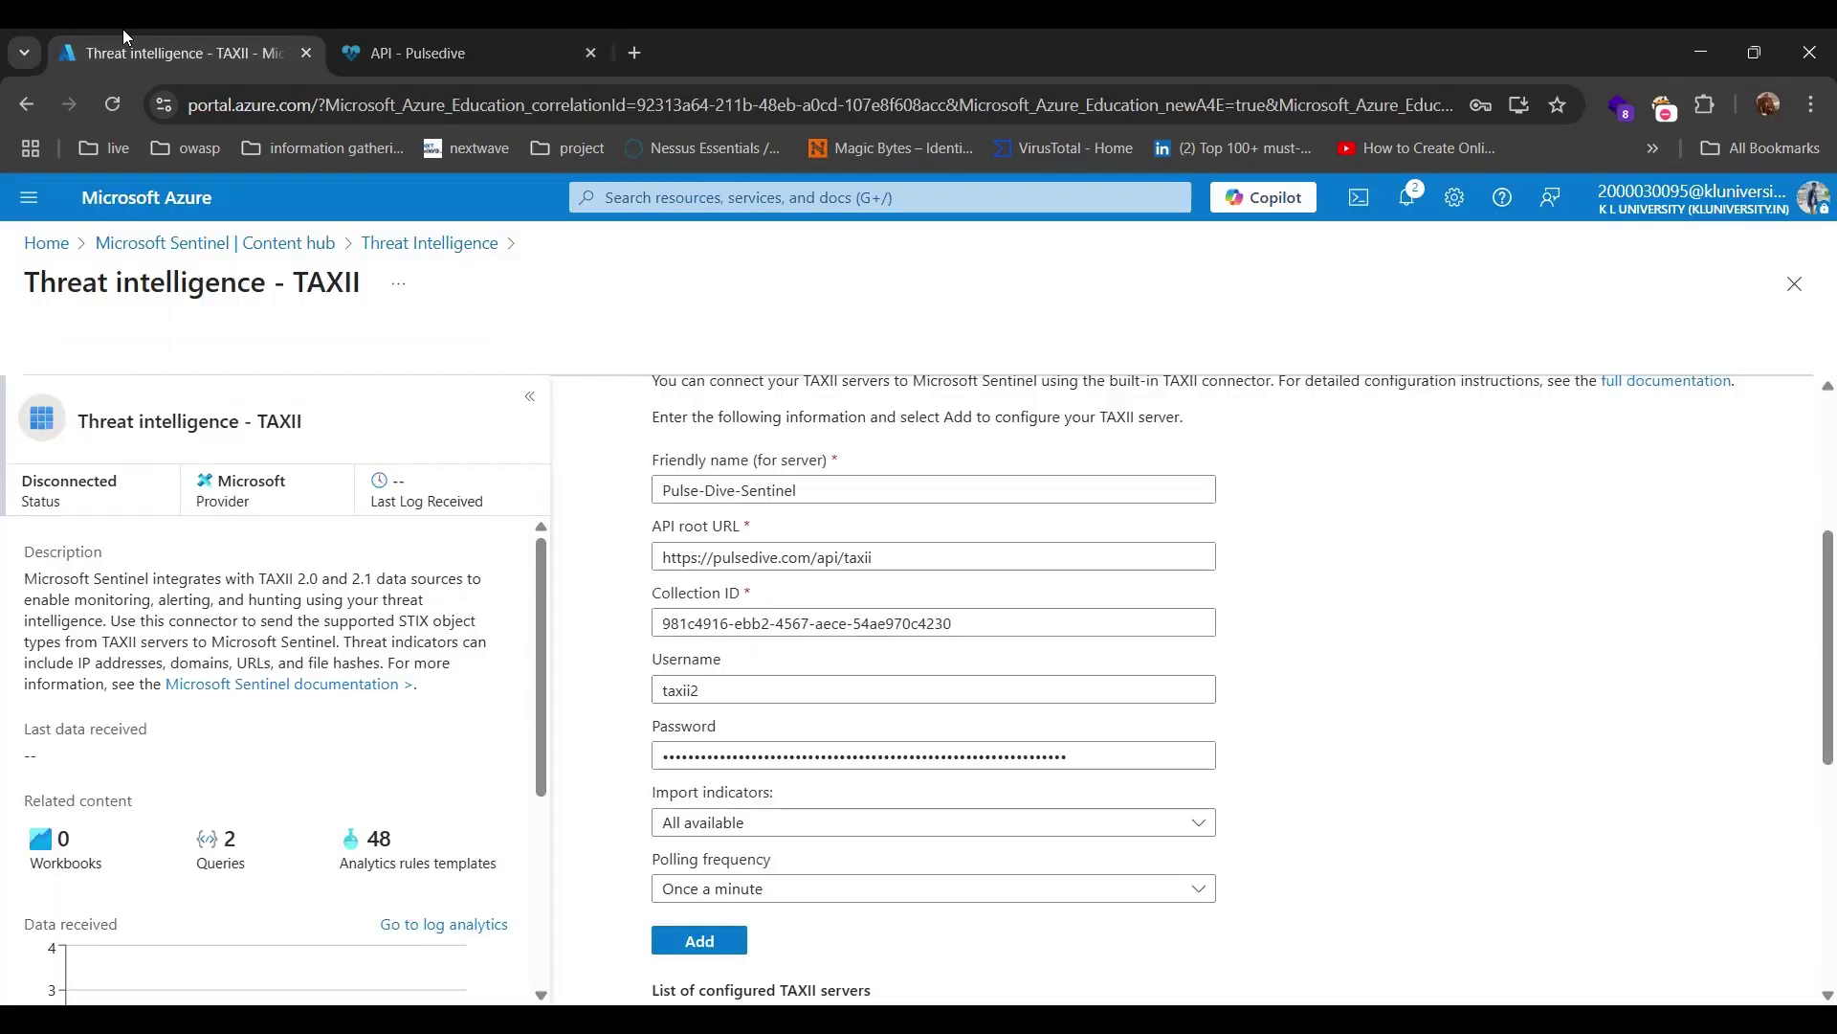
{"action": "triple_click", "coordinate": [825, 555]}
{"action": "key", "text": "BackSpace"}
{"action": "key", "text": "ctrl+v"}
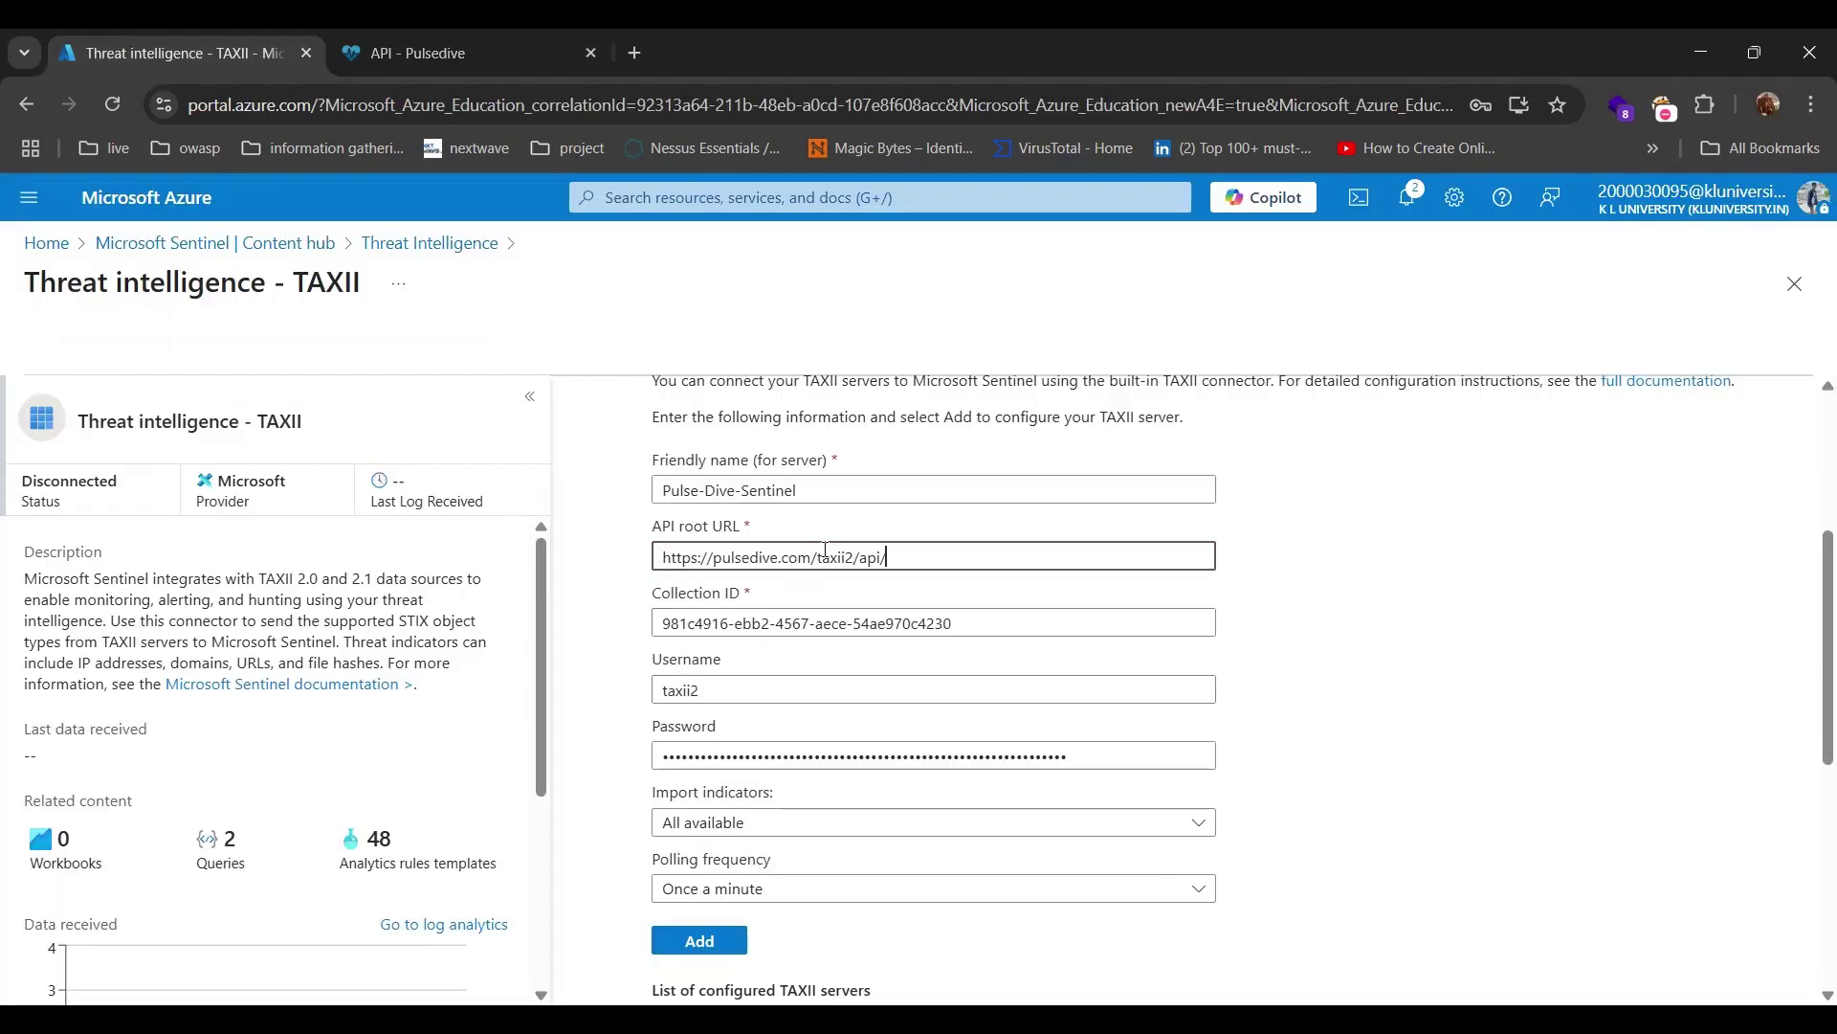
{"action": "left_click", "coordinate": [708, 942]}
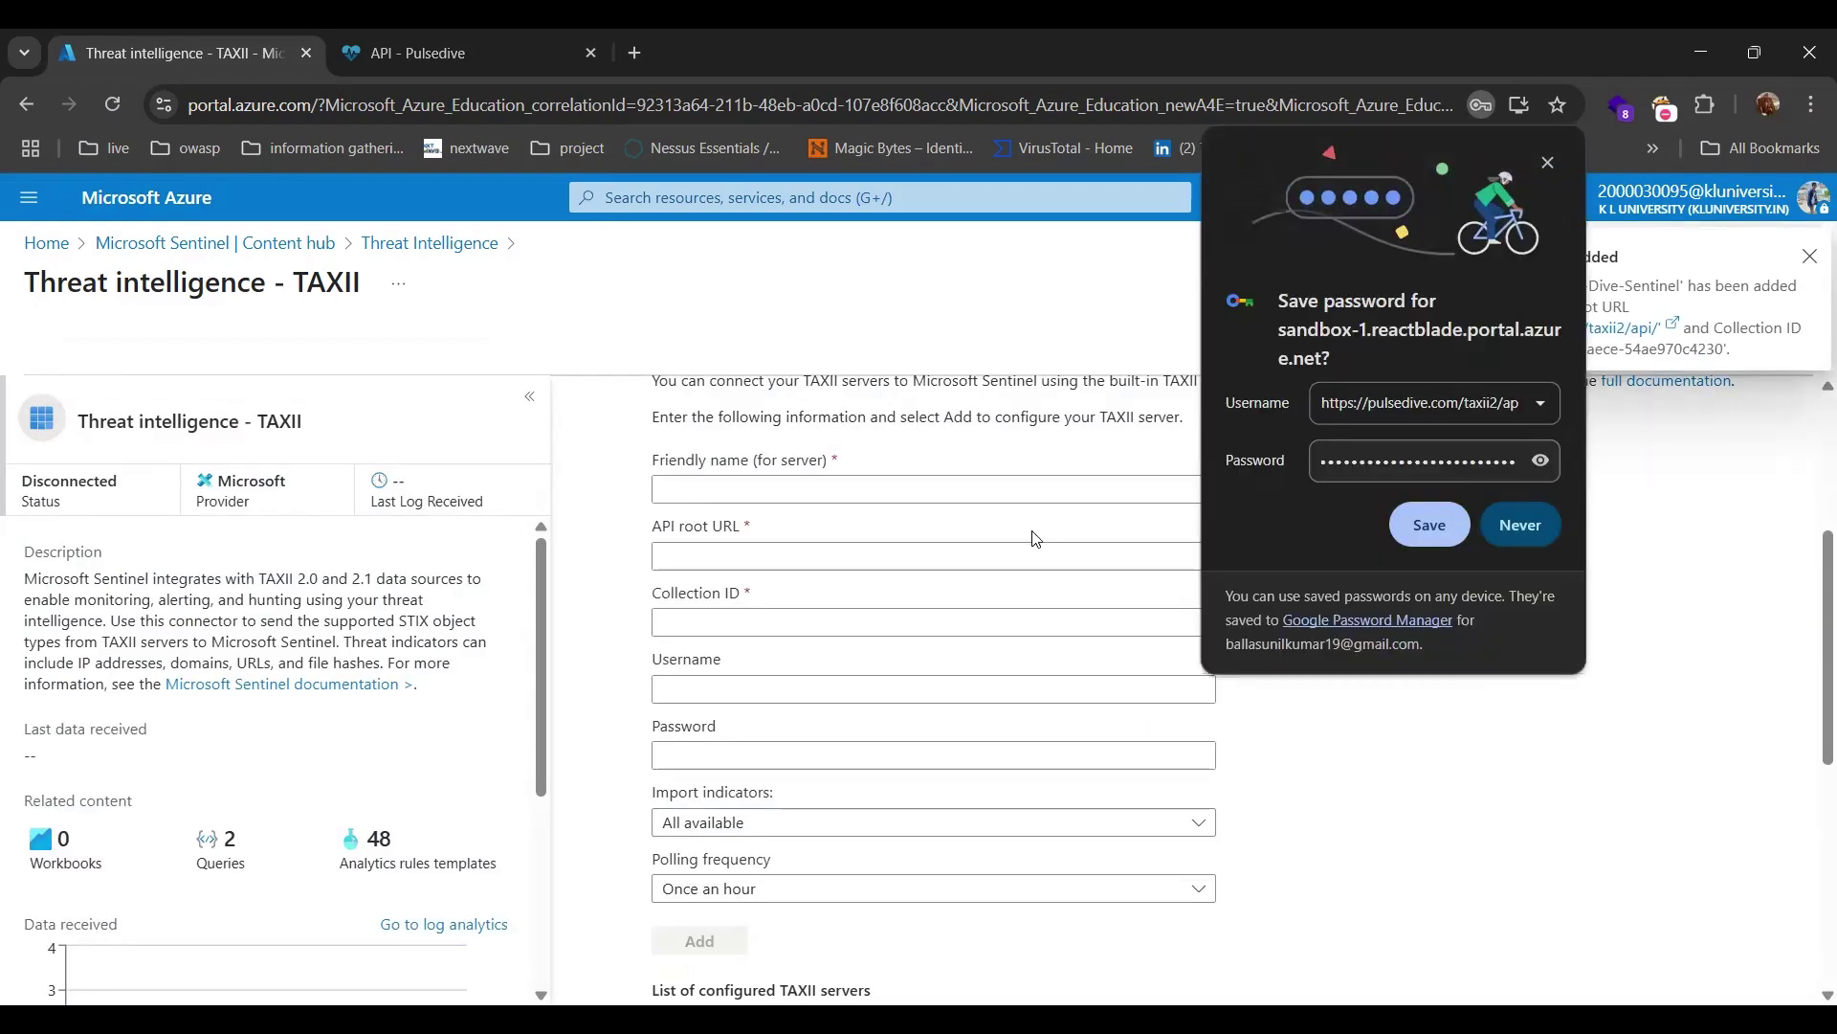
Dismiss the save-password prompt and notification, confirming Pulse-Dive-Sentinel in the configured TAXII servers.
{"action": "left_click", "coordinate": [1411, 526]}
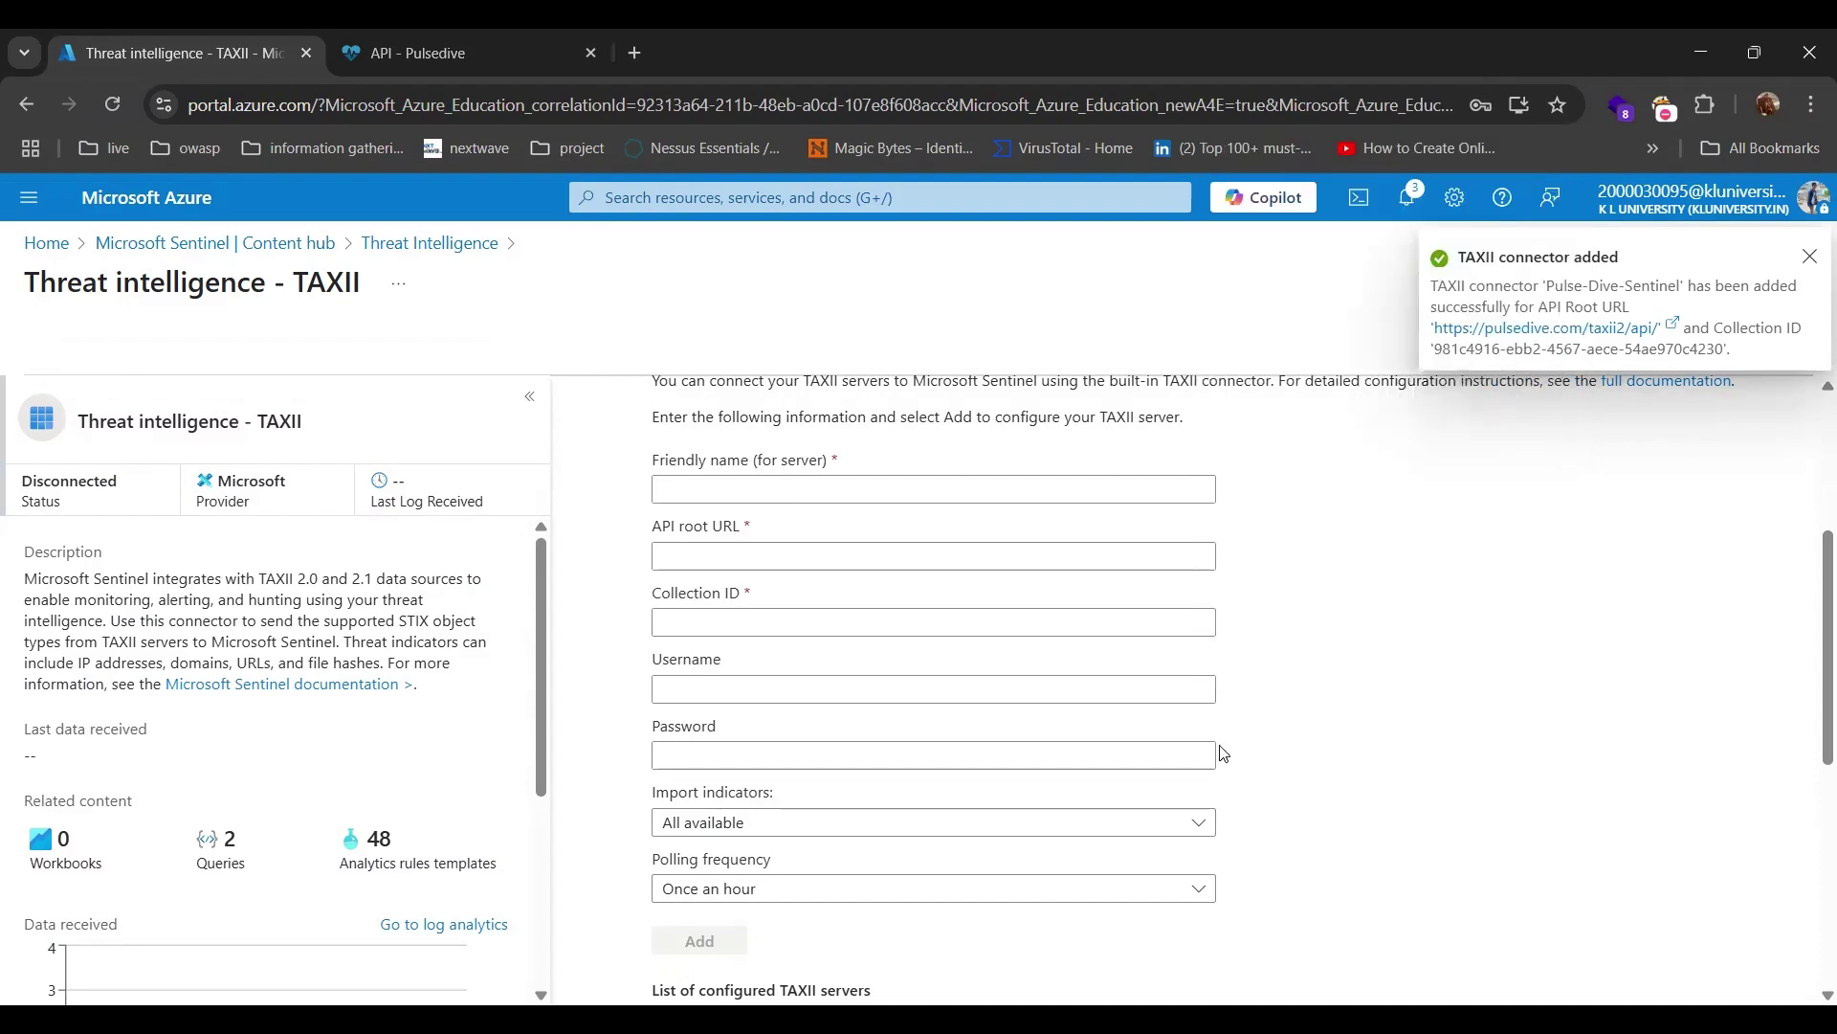
{"action": "left_click", "coordinate": [1810, 255]}
{"action": "scroll", "coordinate": [952, 689], "scroll_direction": "down", "scroll_amount": 4}
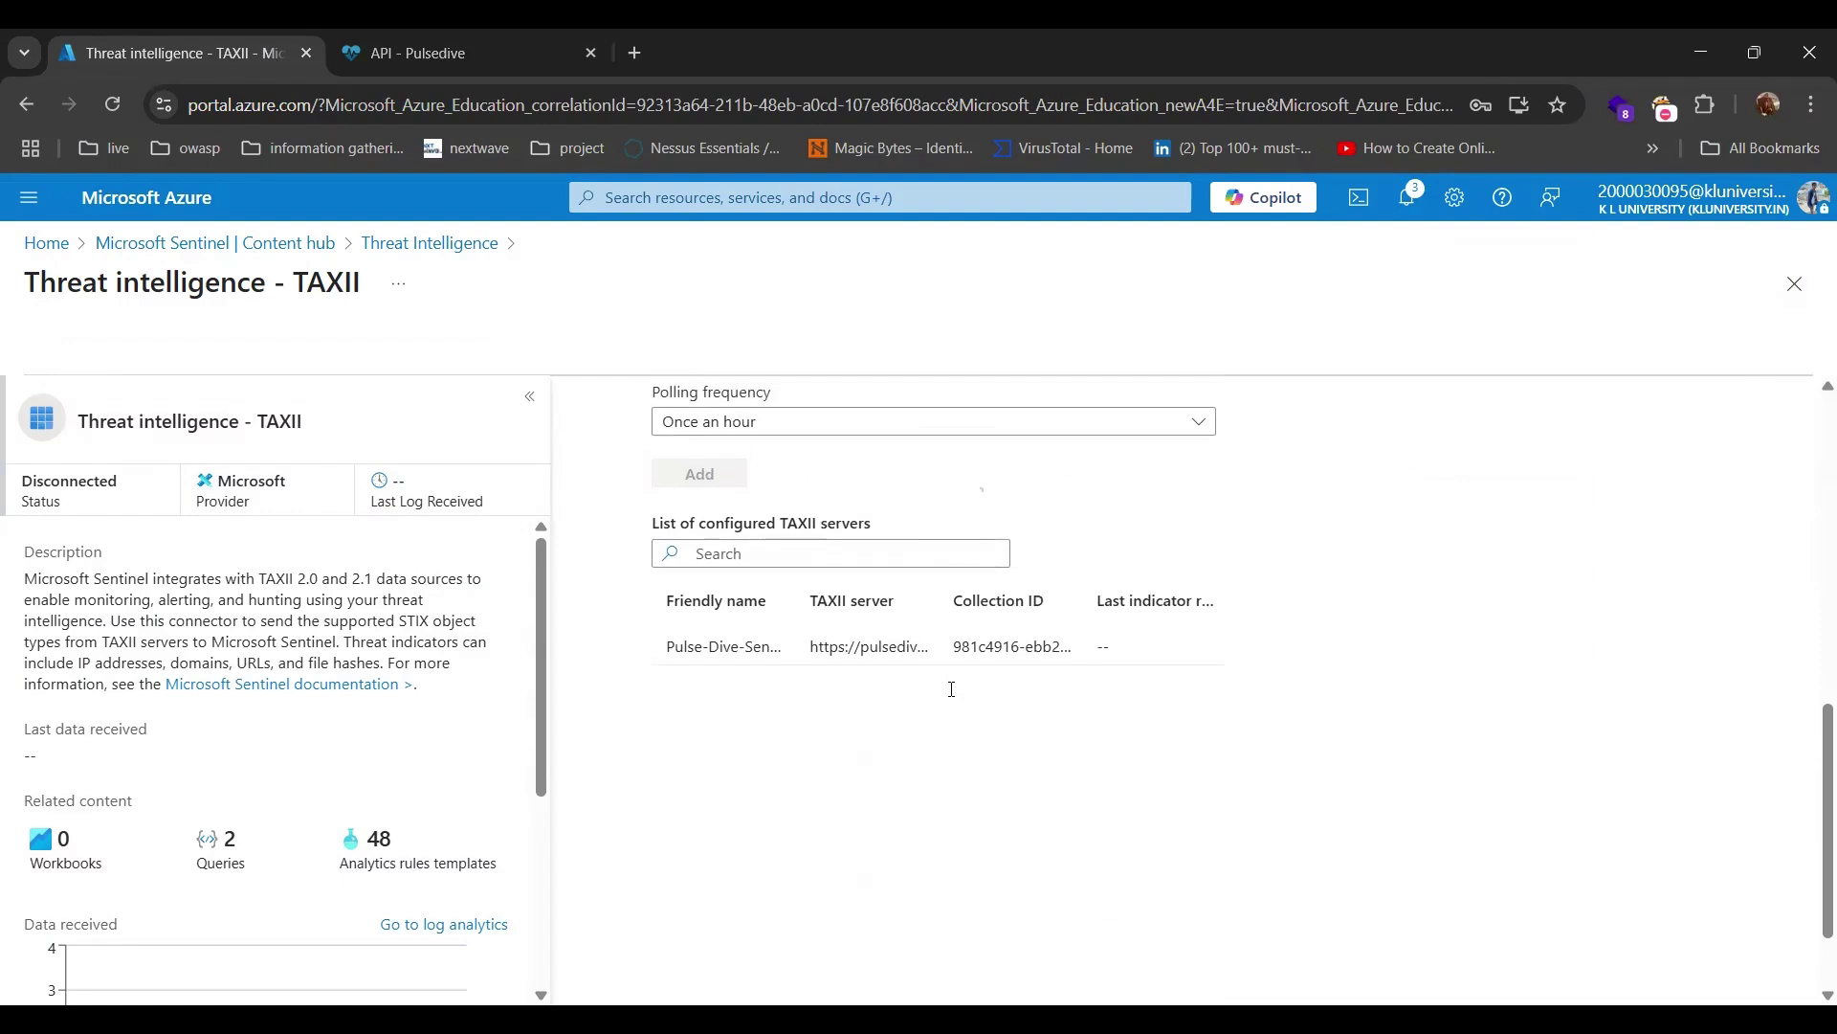
{"action": "scroll", "coordinate": [952, 689], "scroll_direction": "up", "scroll_amount": 1}
{"action": "scroll", "coordinate": [952, 689], "scroll_direction": "up", "scroll_amount": 6}
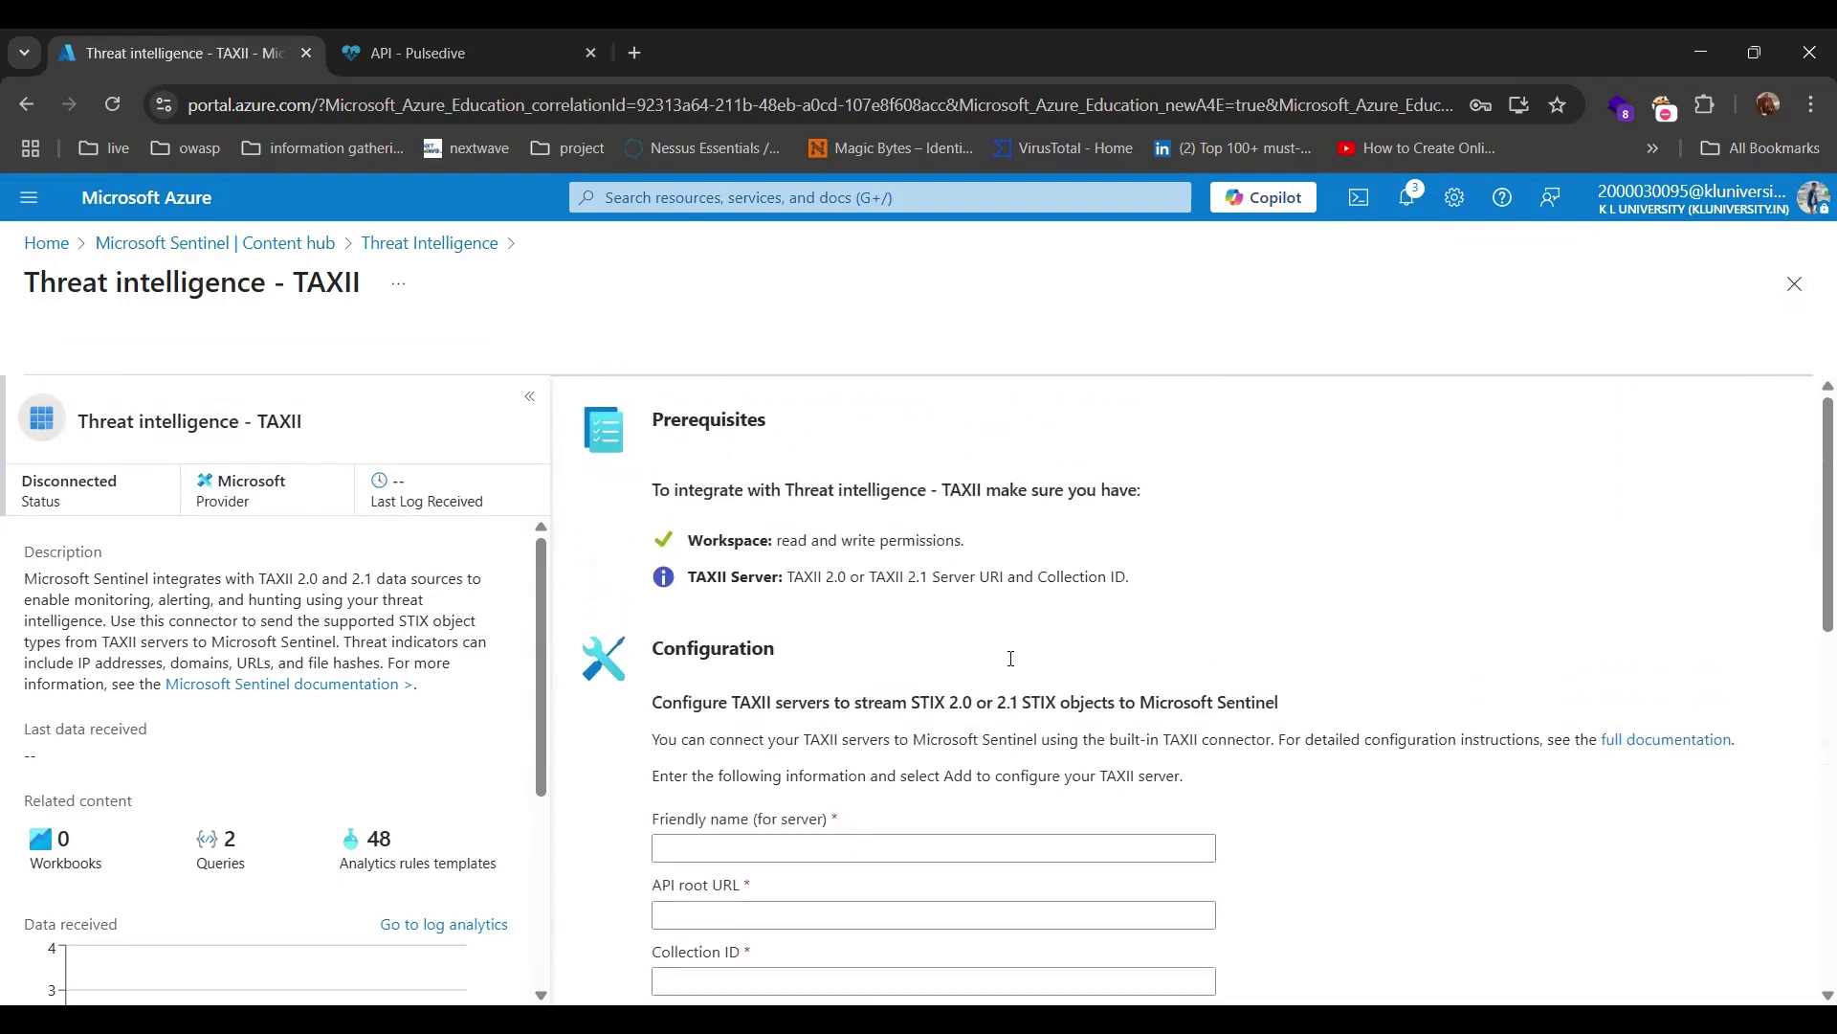
{"action": "scroll", "coordinate": [1011, 659], "scroll_direction": "down", "scroll_amount": 7}
{"action": "scroll", "coordinate": [1011, 658], "scroll_direction": "up", "scroll_amount": 4}
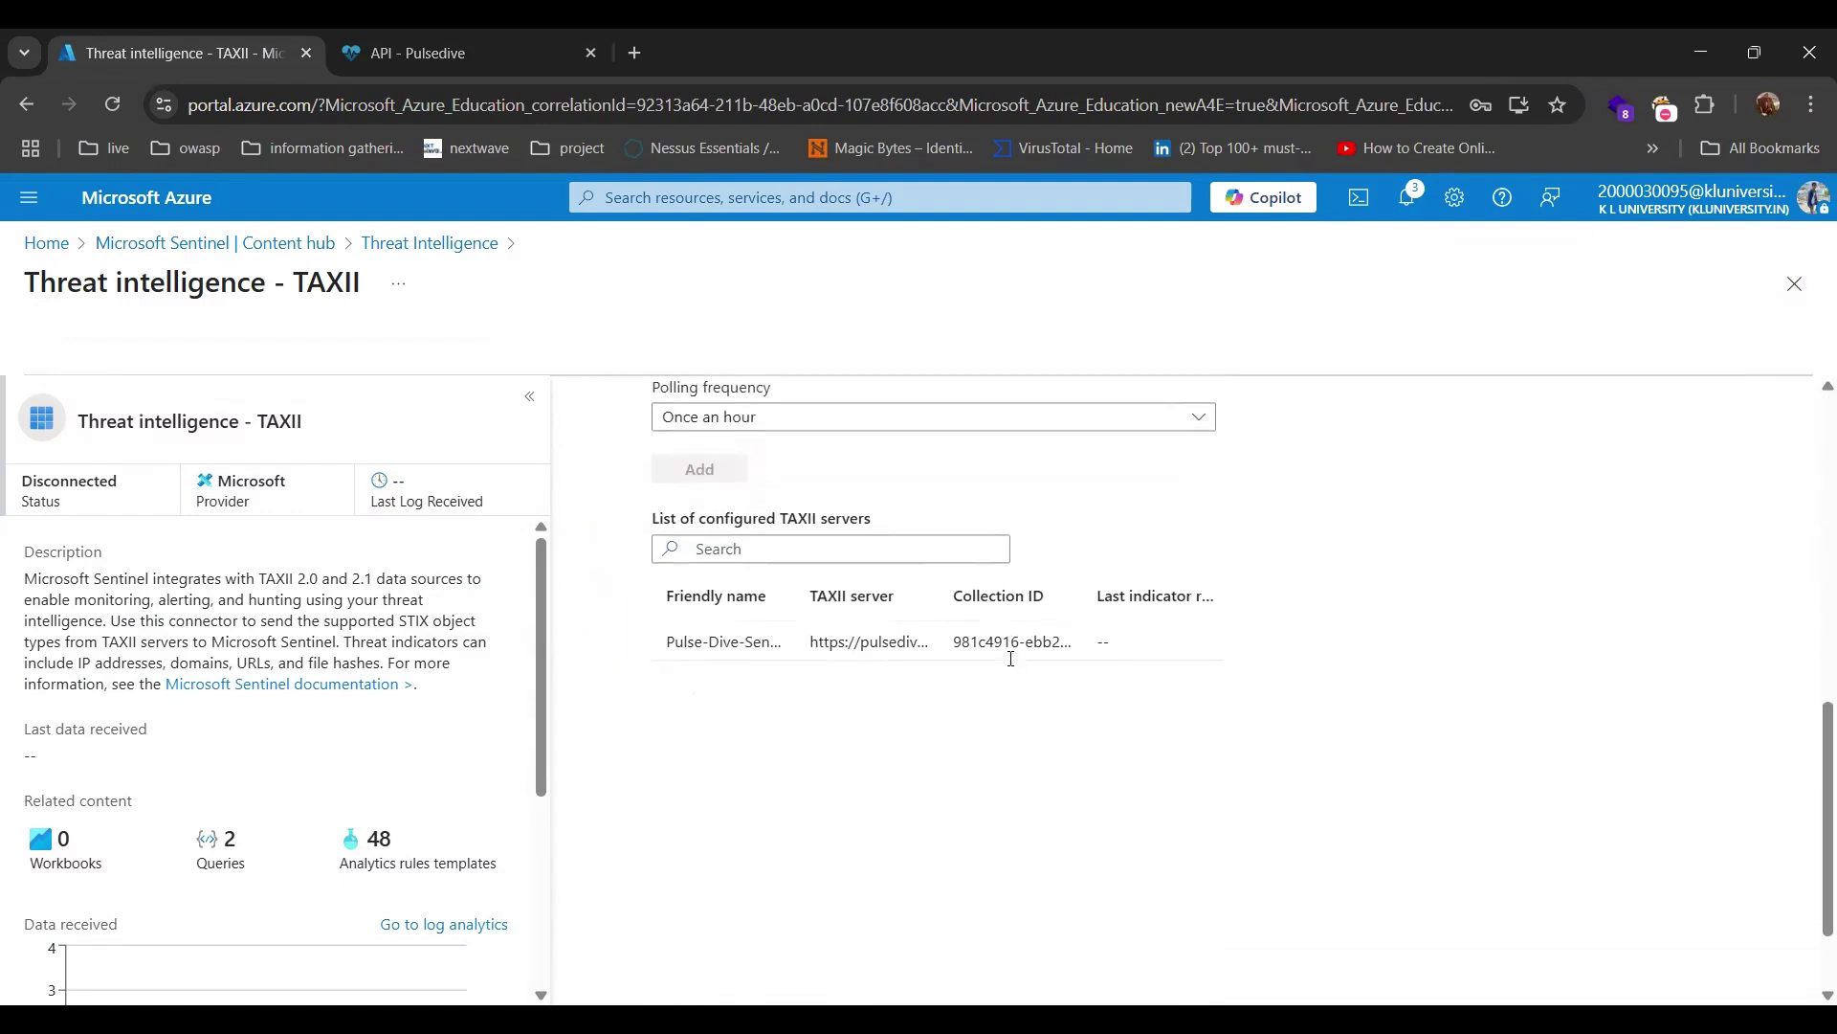
{"action": "scroll", "coordinate": [1012, 658], "scroll_direction": "up", "scroll_amount": 3}
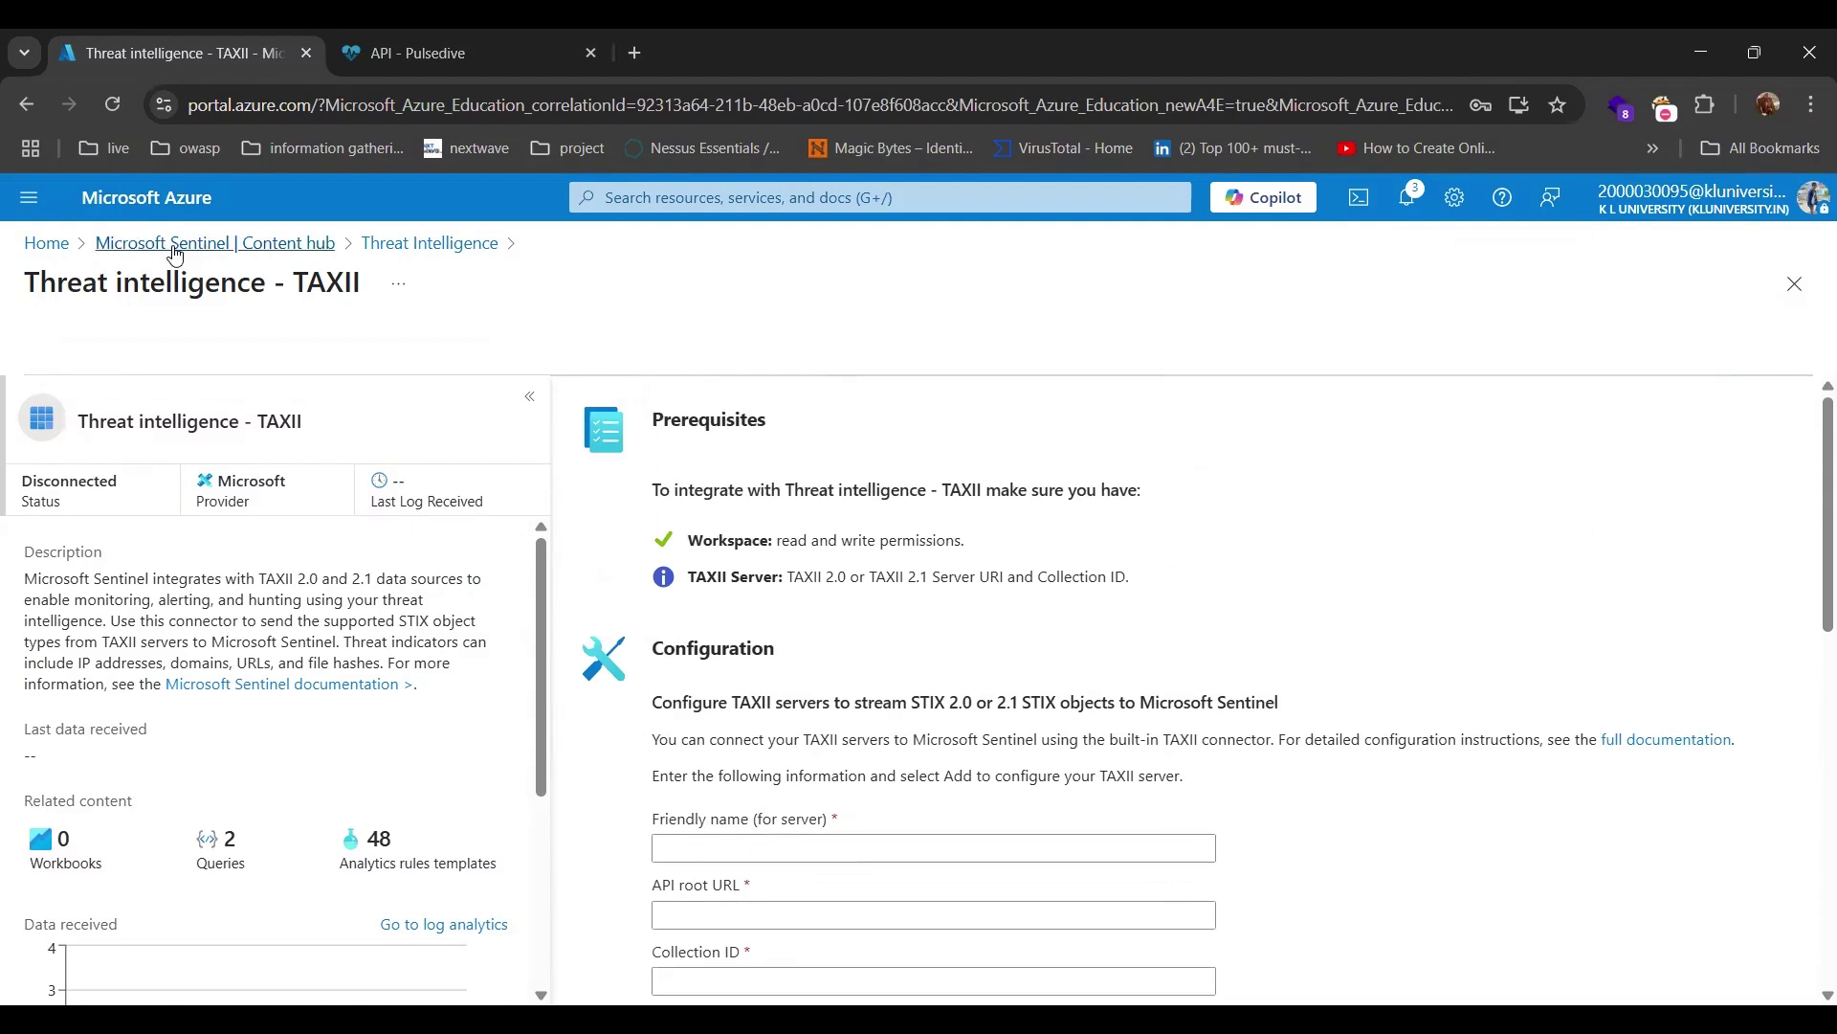
{"action": "left_click", "coordinate": [173, 246]}
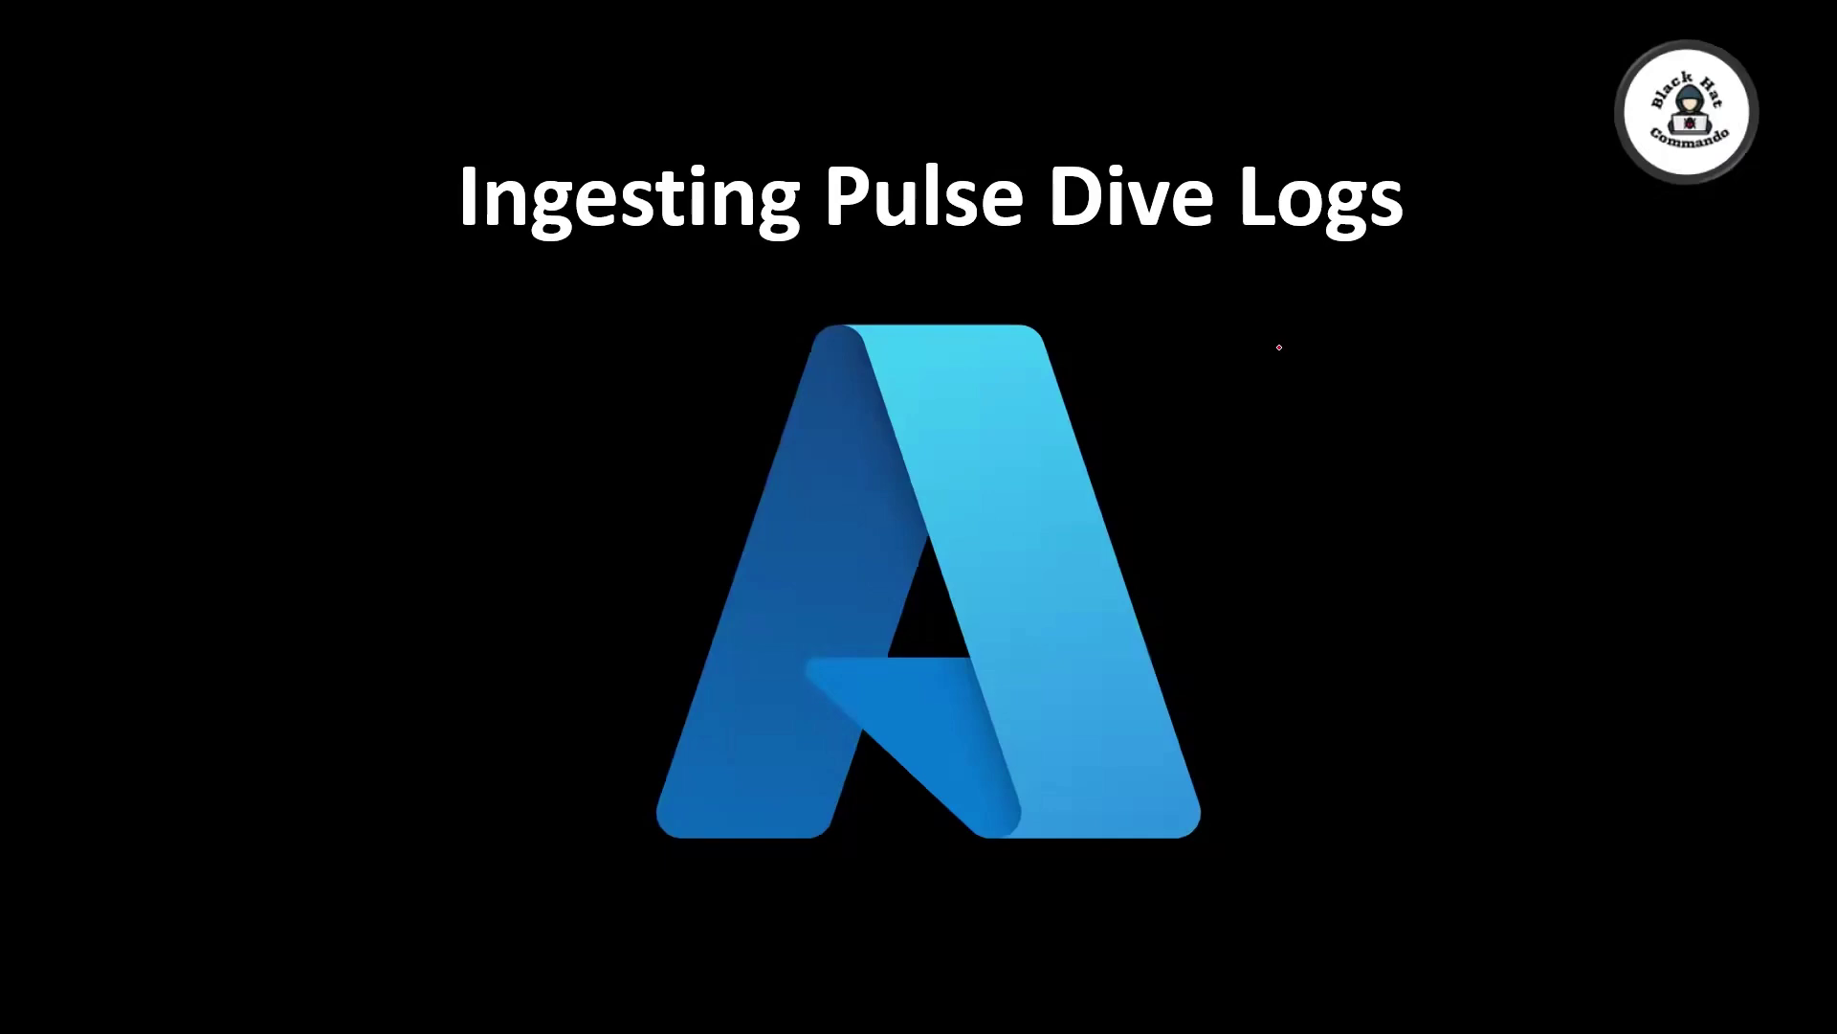
Underline 'Pulse Dive' with the pen, then advance to the AMA and DCR diagram slide.
{"action": "mouse_move", "coordinate": [1075, 254]}
{"action": "left_mouse_down"}
{"action": "mouse_move", "coordinate": [910, 259]}
{"action": "mouse_move", "coordinate": [1110, 266]}
{"action": "left_mouse_up"}
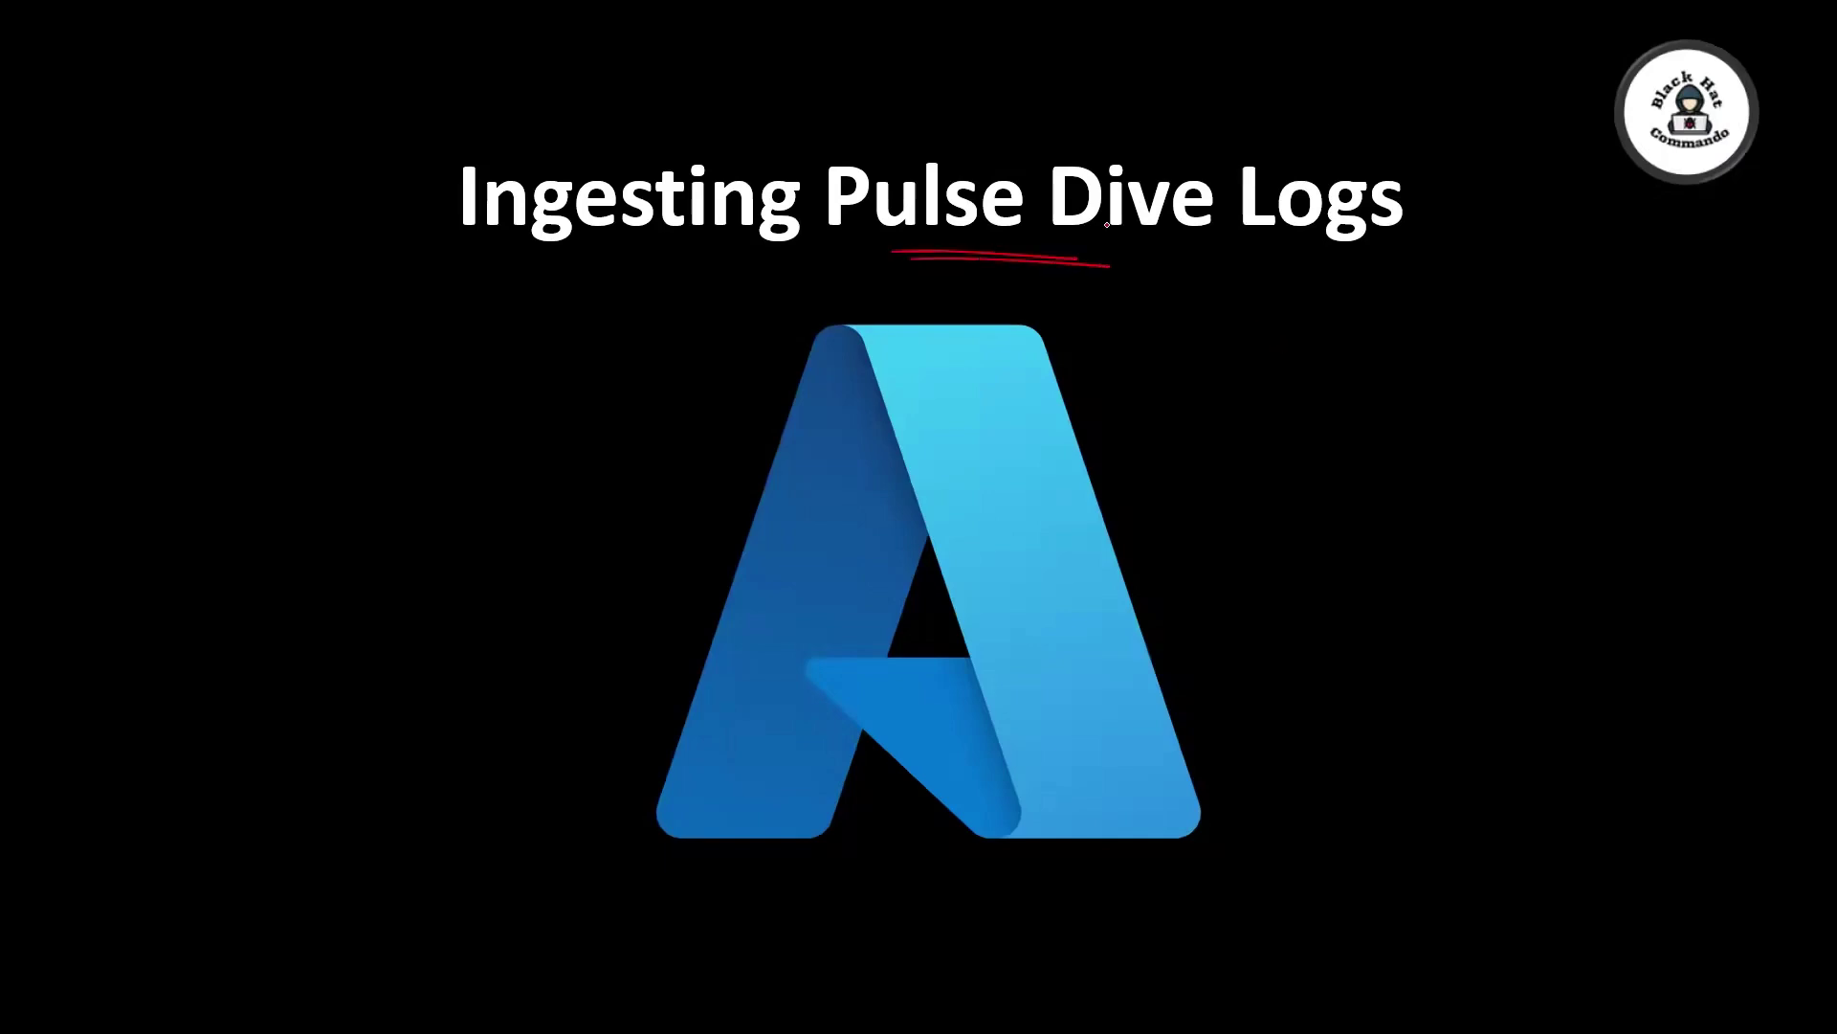
{"action": "left_click", "coordinate": [1426, 569]}
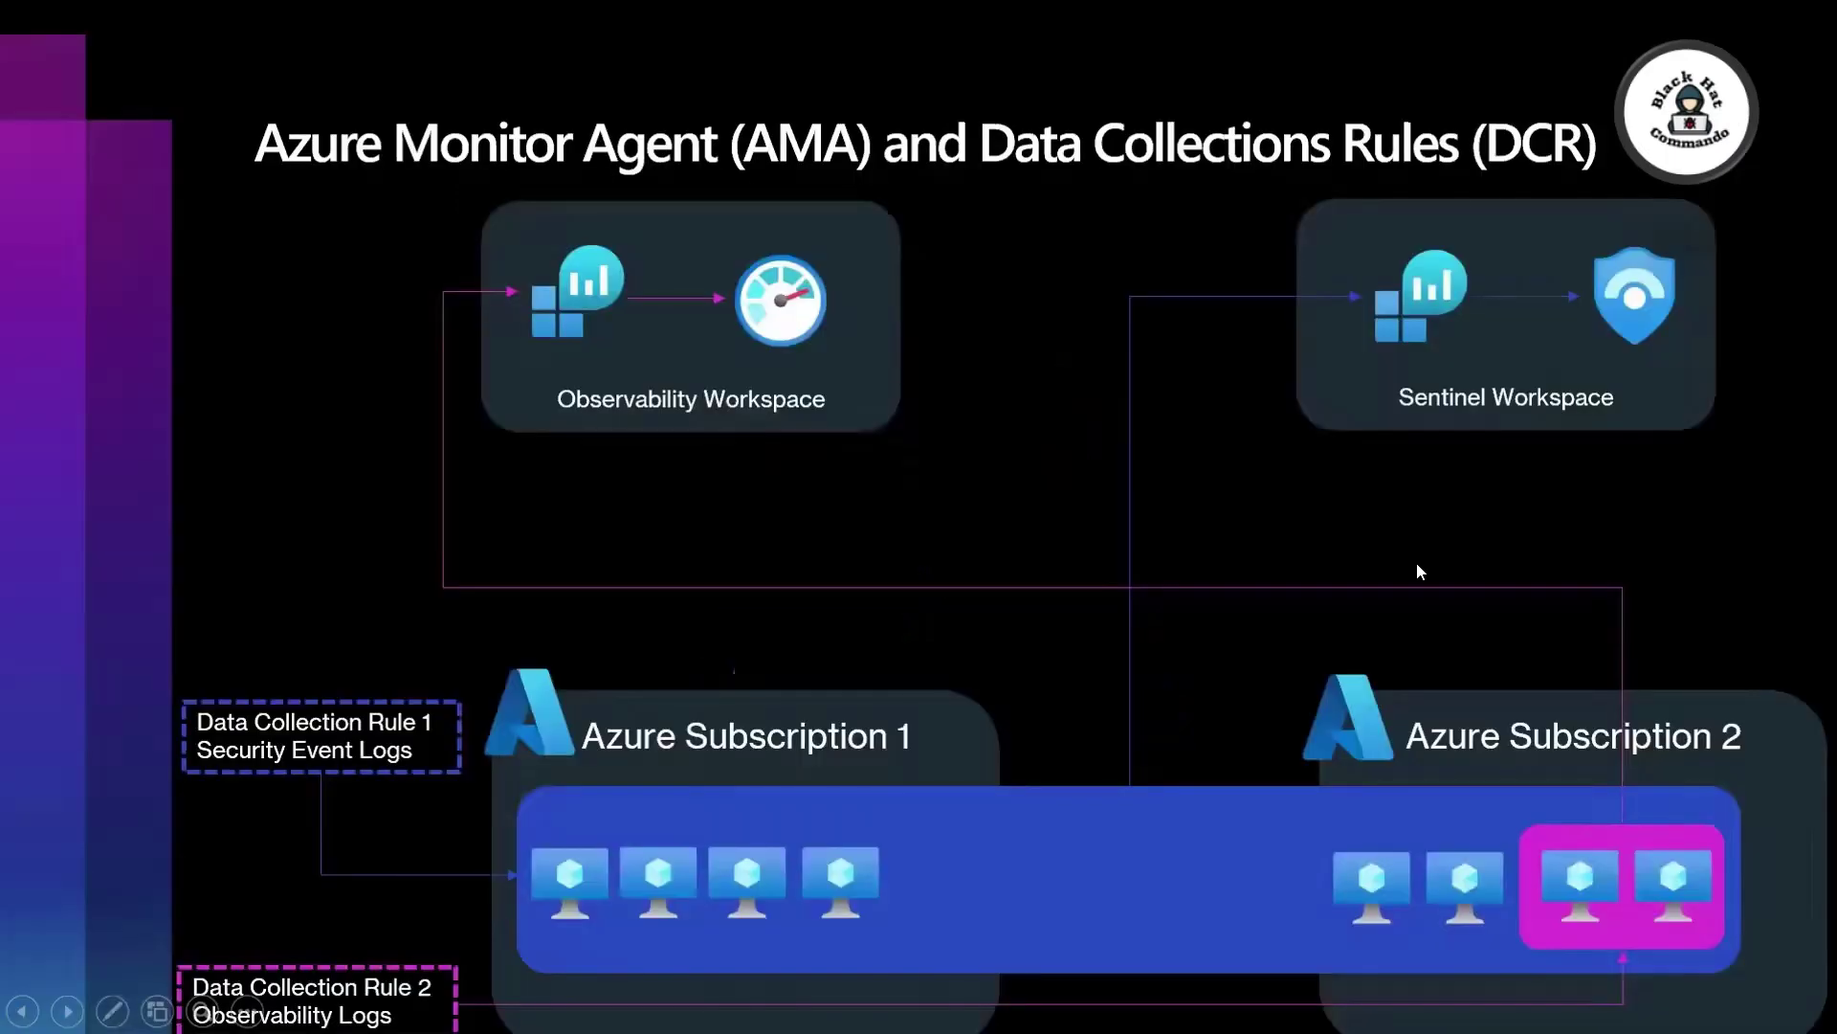
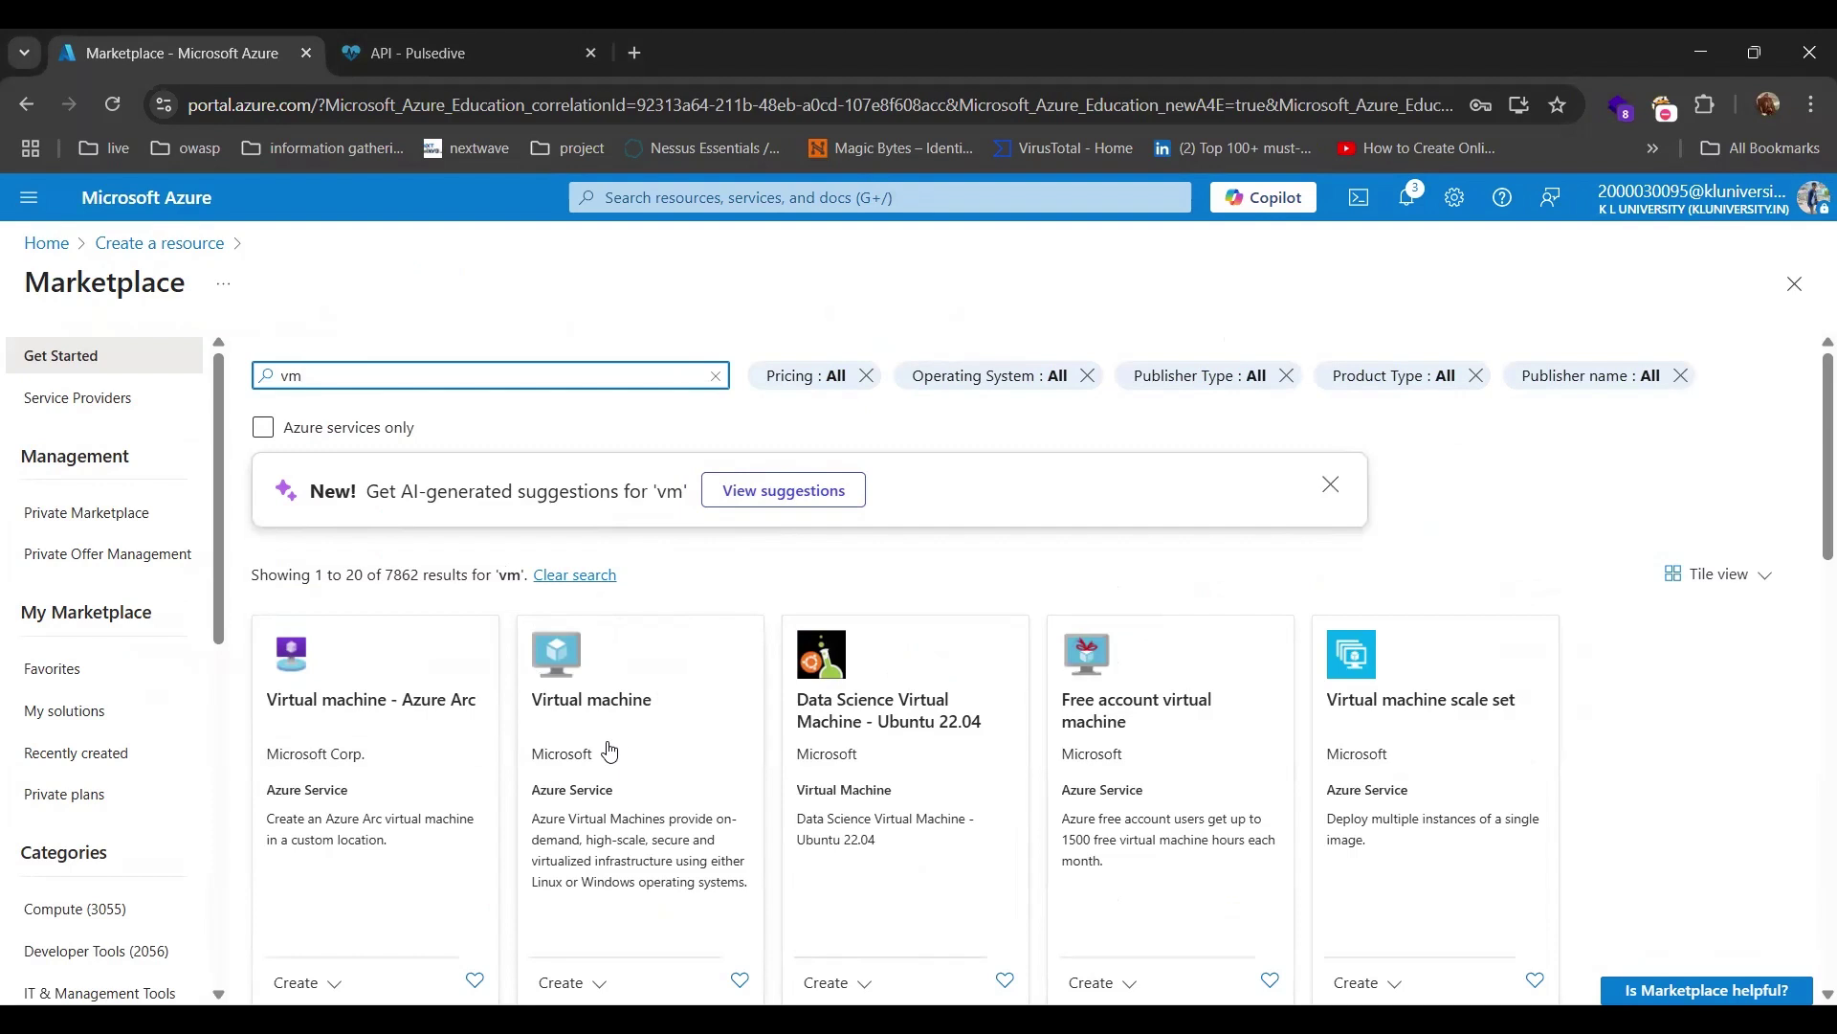
Open the Marketplace Virtual machine offering and start its Create a virtual machine form.
{"action": "left_click", "coordinate": [670, 726]}
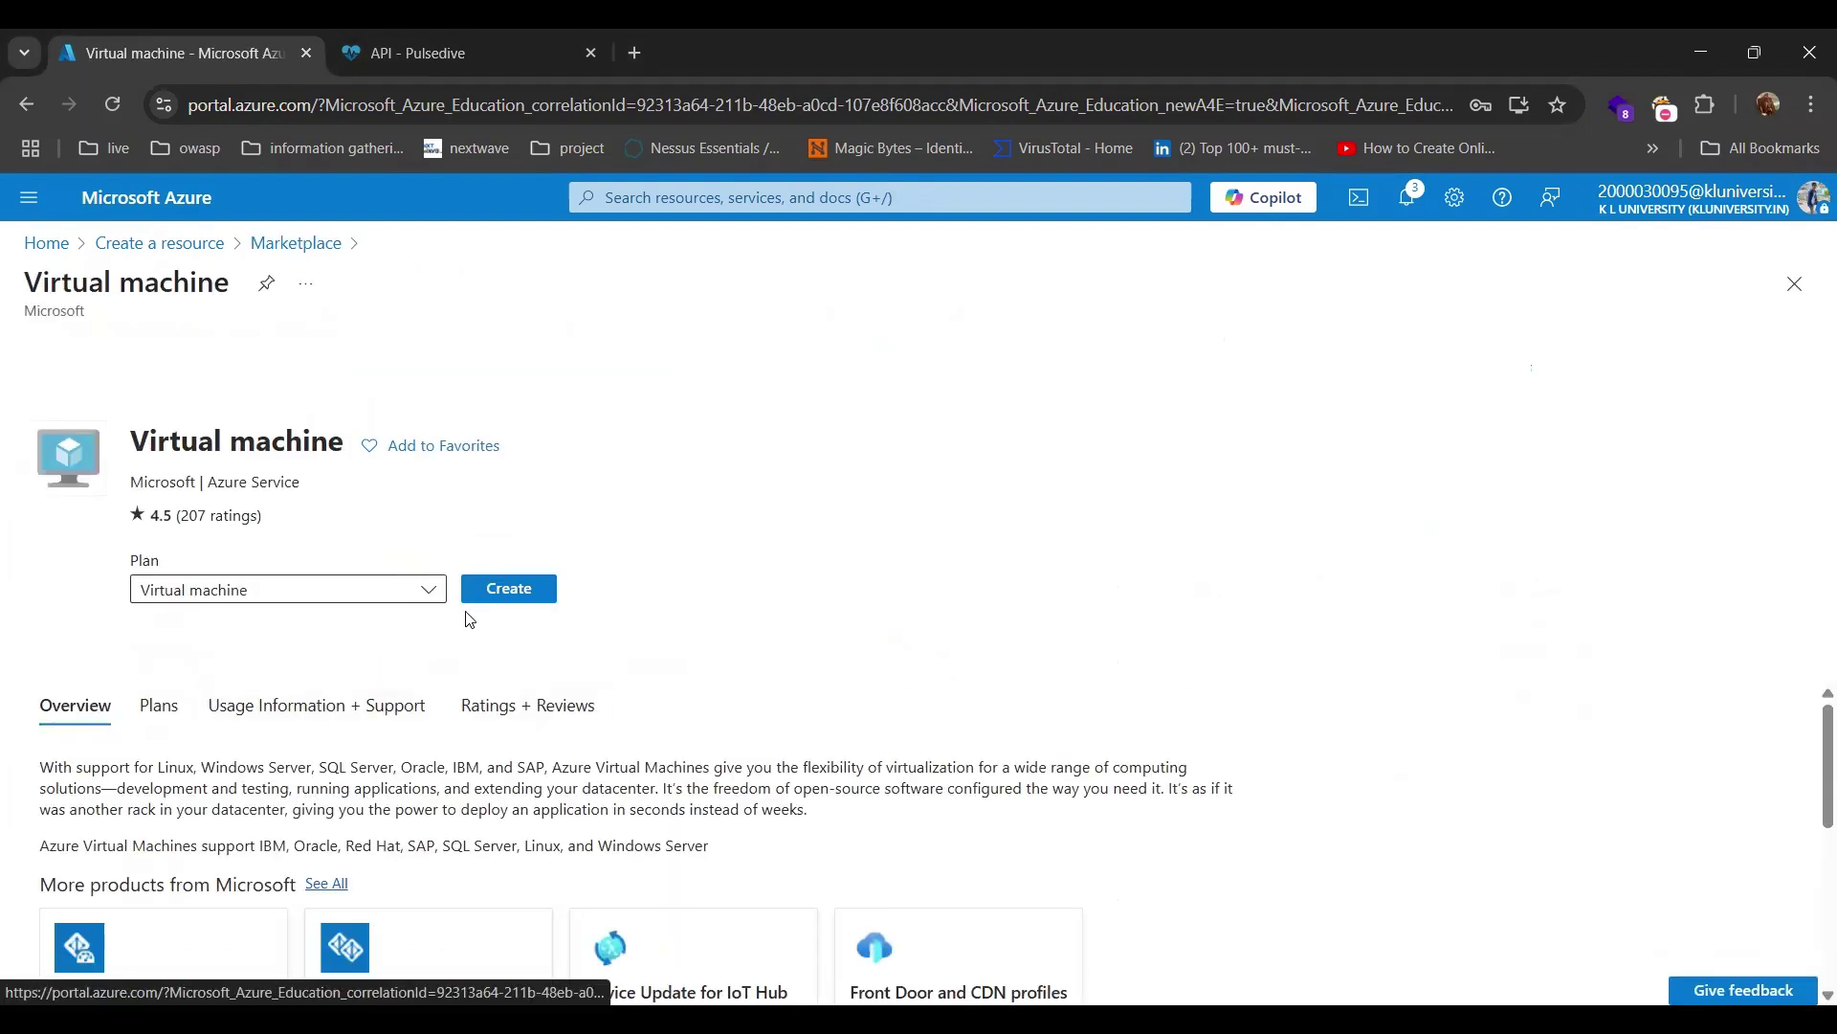
{"action": "left_click", "coordinate": [513, 590]}
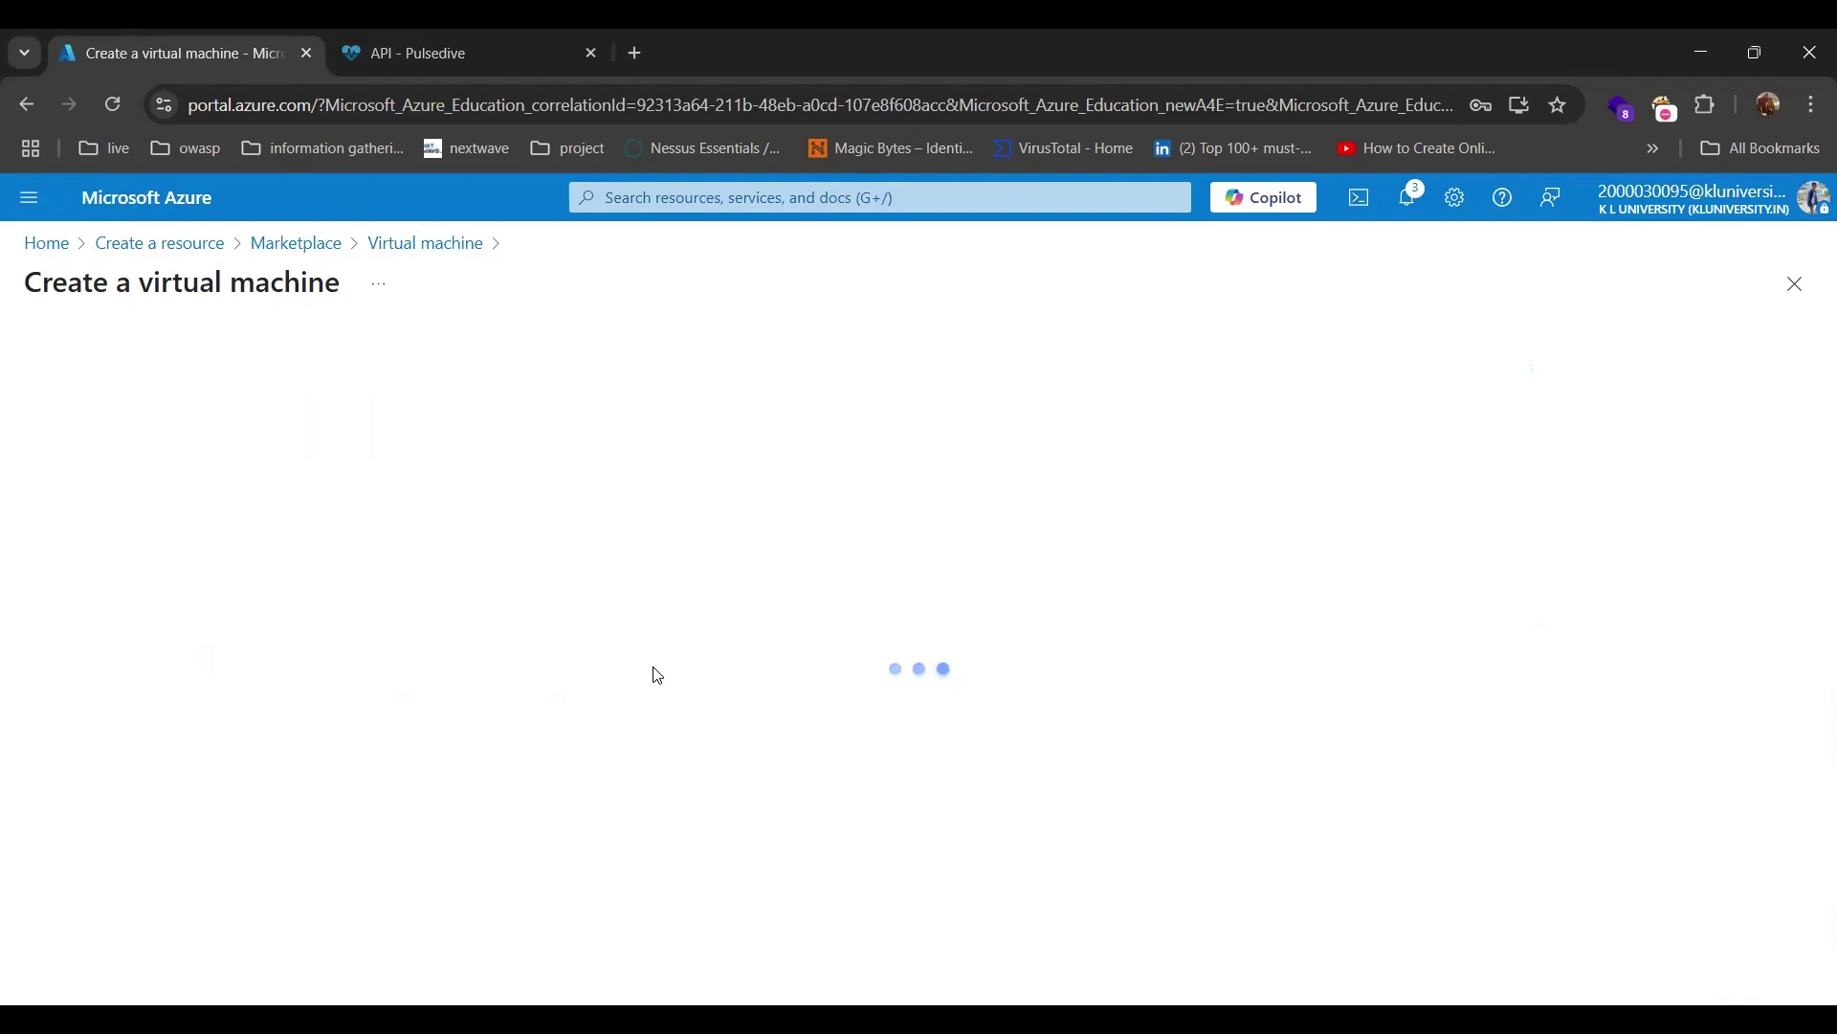
{"action": "scroll", "coordinate": [612, 632], "scroll_direction": "down", "scroll_amount": 3}
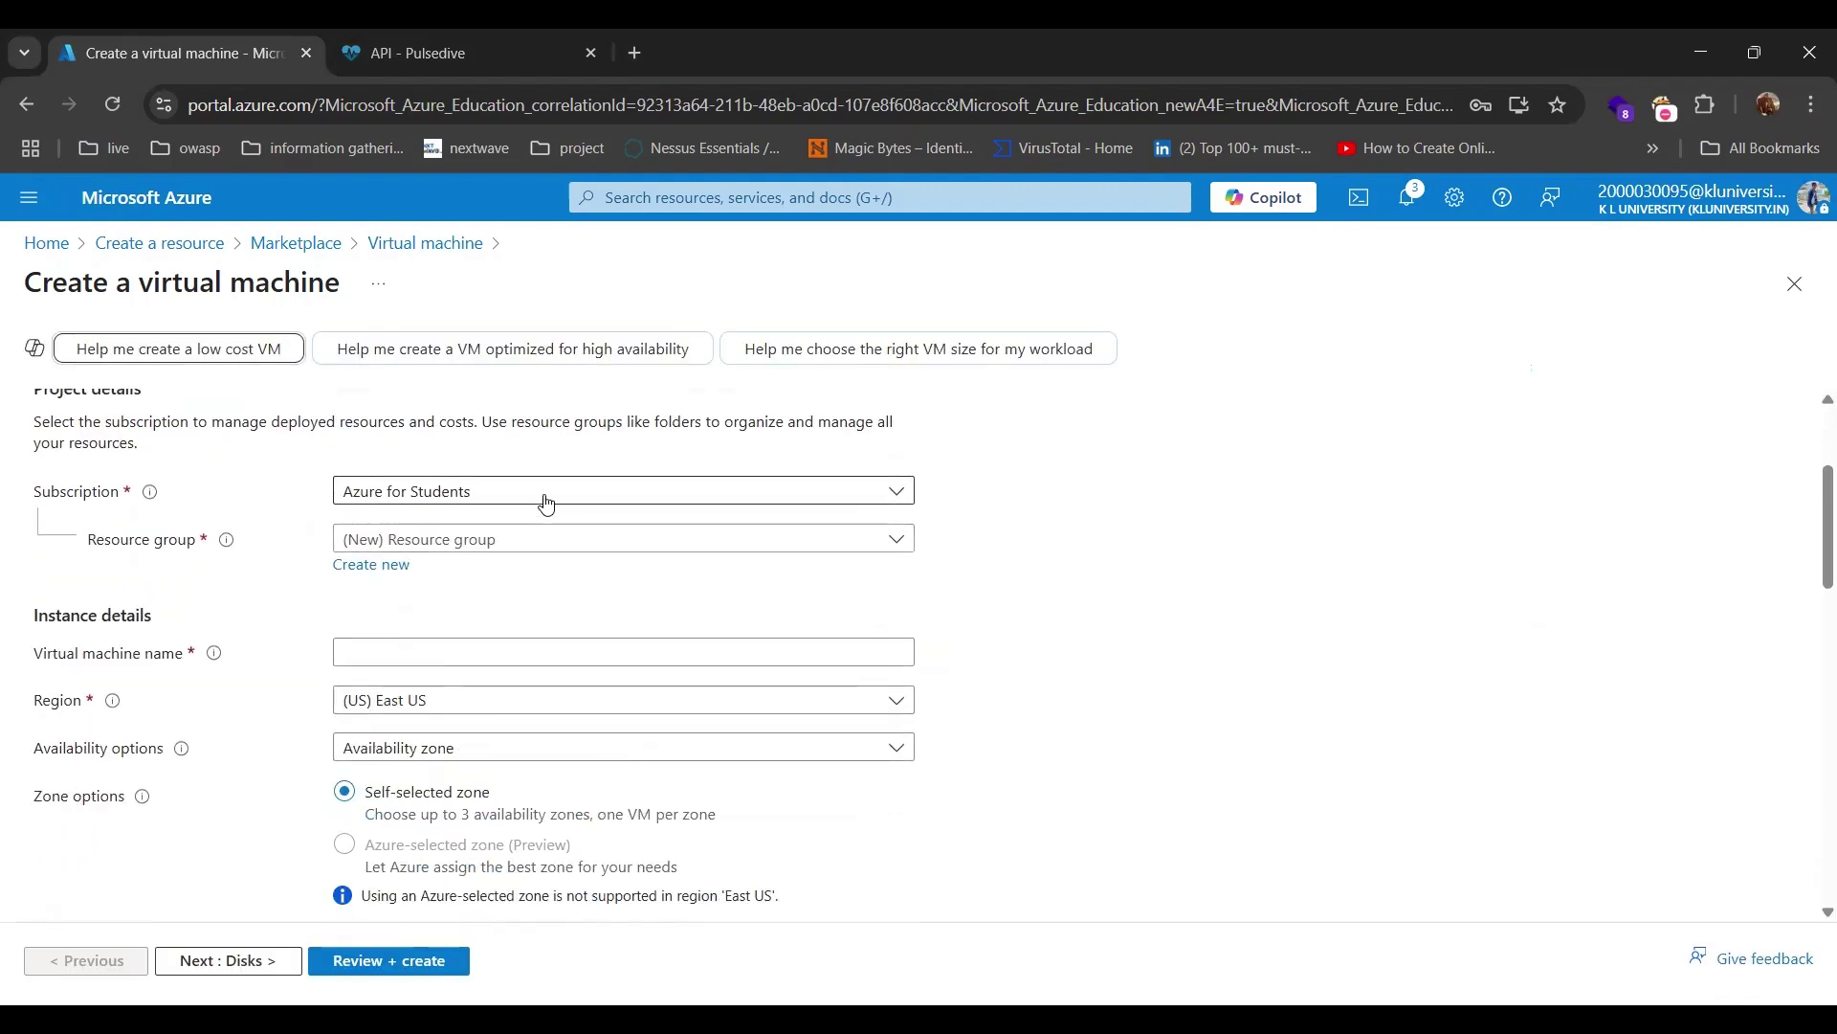
Put the VM in resource group BHC_RG and name it BHCSentinelClass.
{"action": "left_click", "coordinate": [537, 540]}
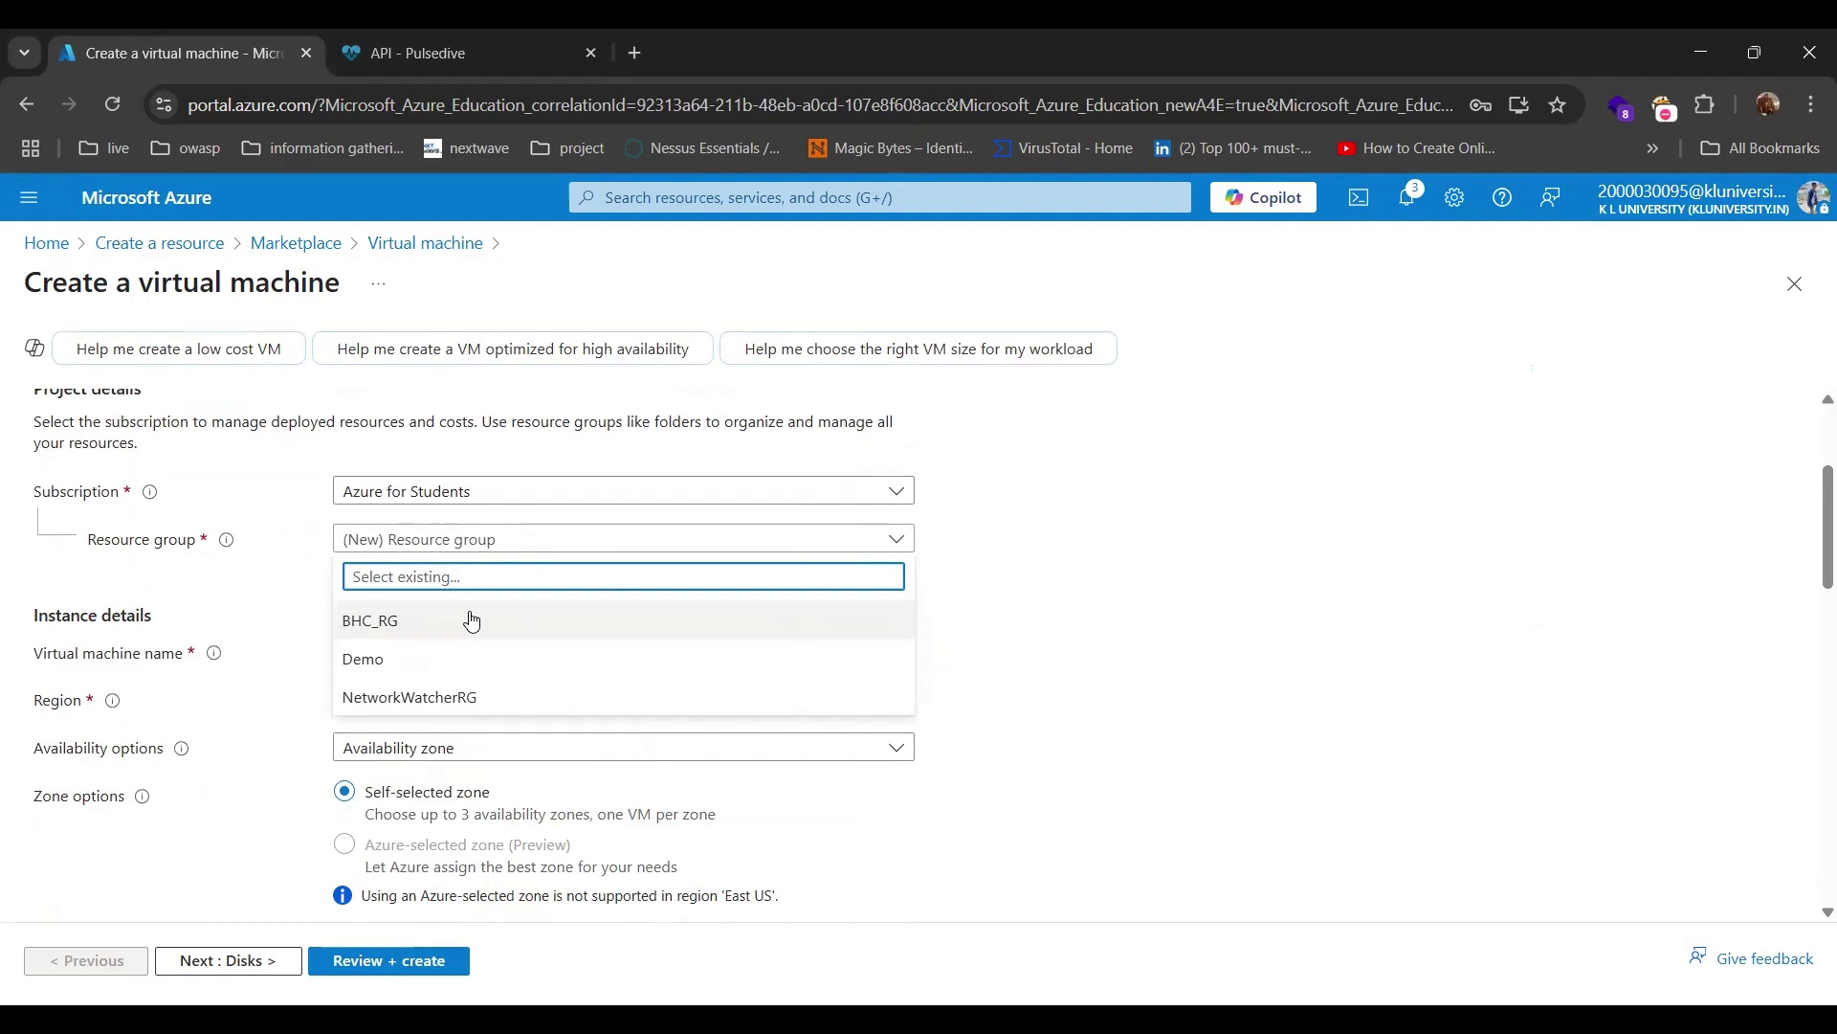
{"action": "left_click", "coordinate": [389, 622]}
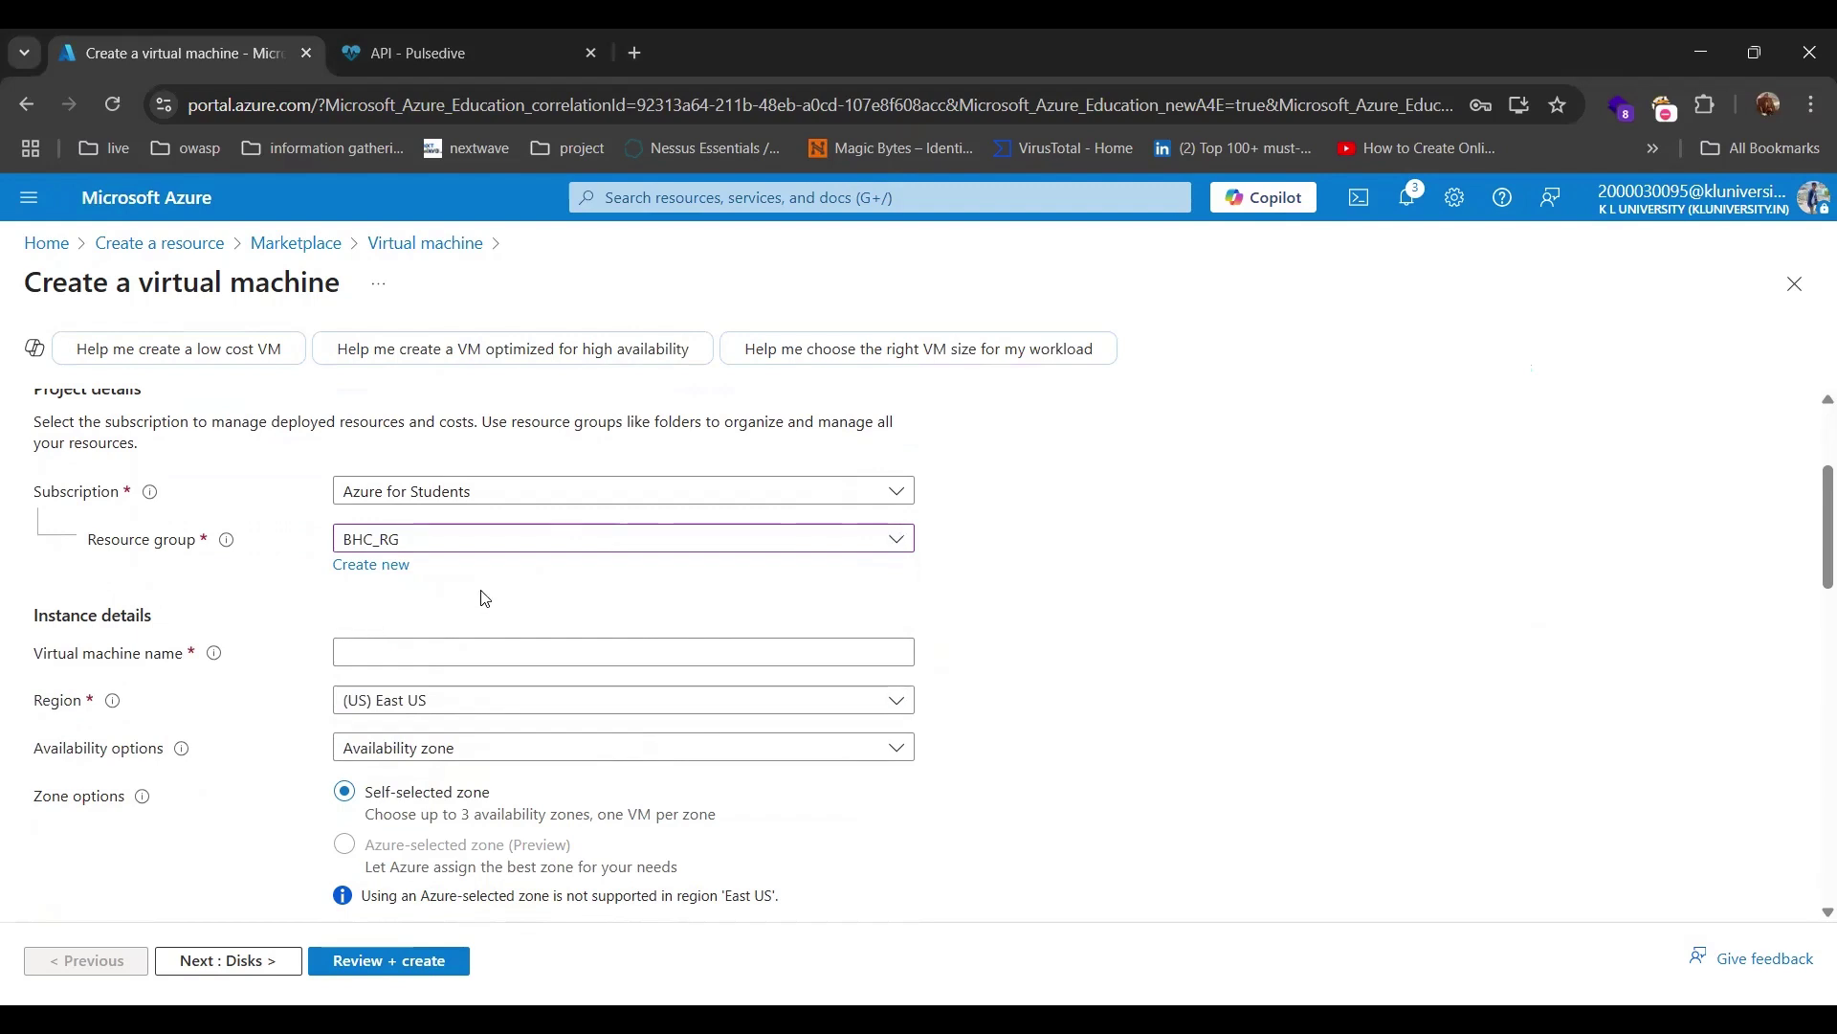
{"action": "left_click", "coordinate": [367, 650]}
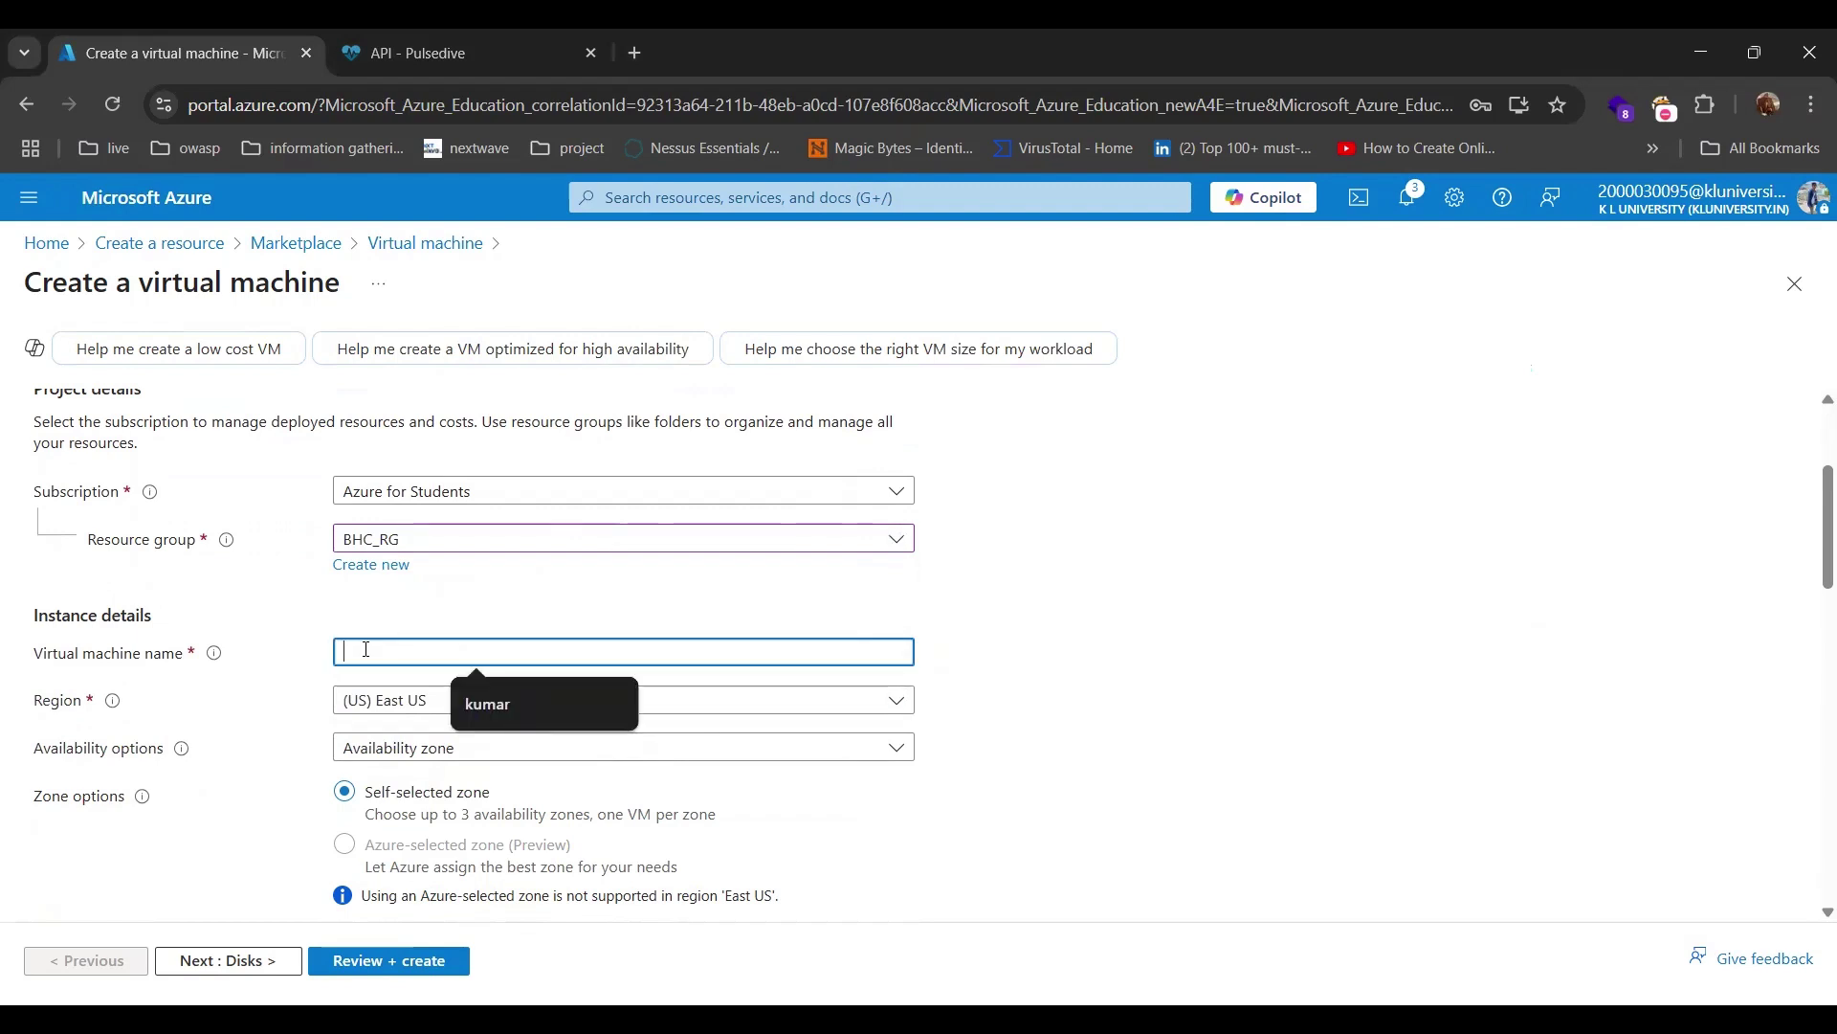
{"action": "type", "text": "BH"}
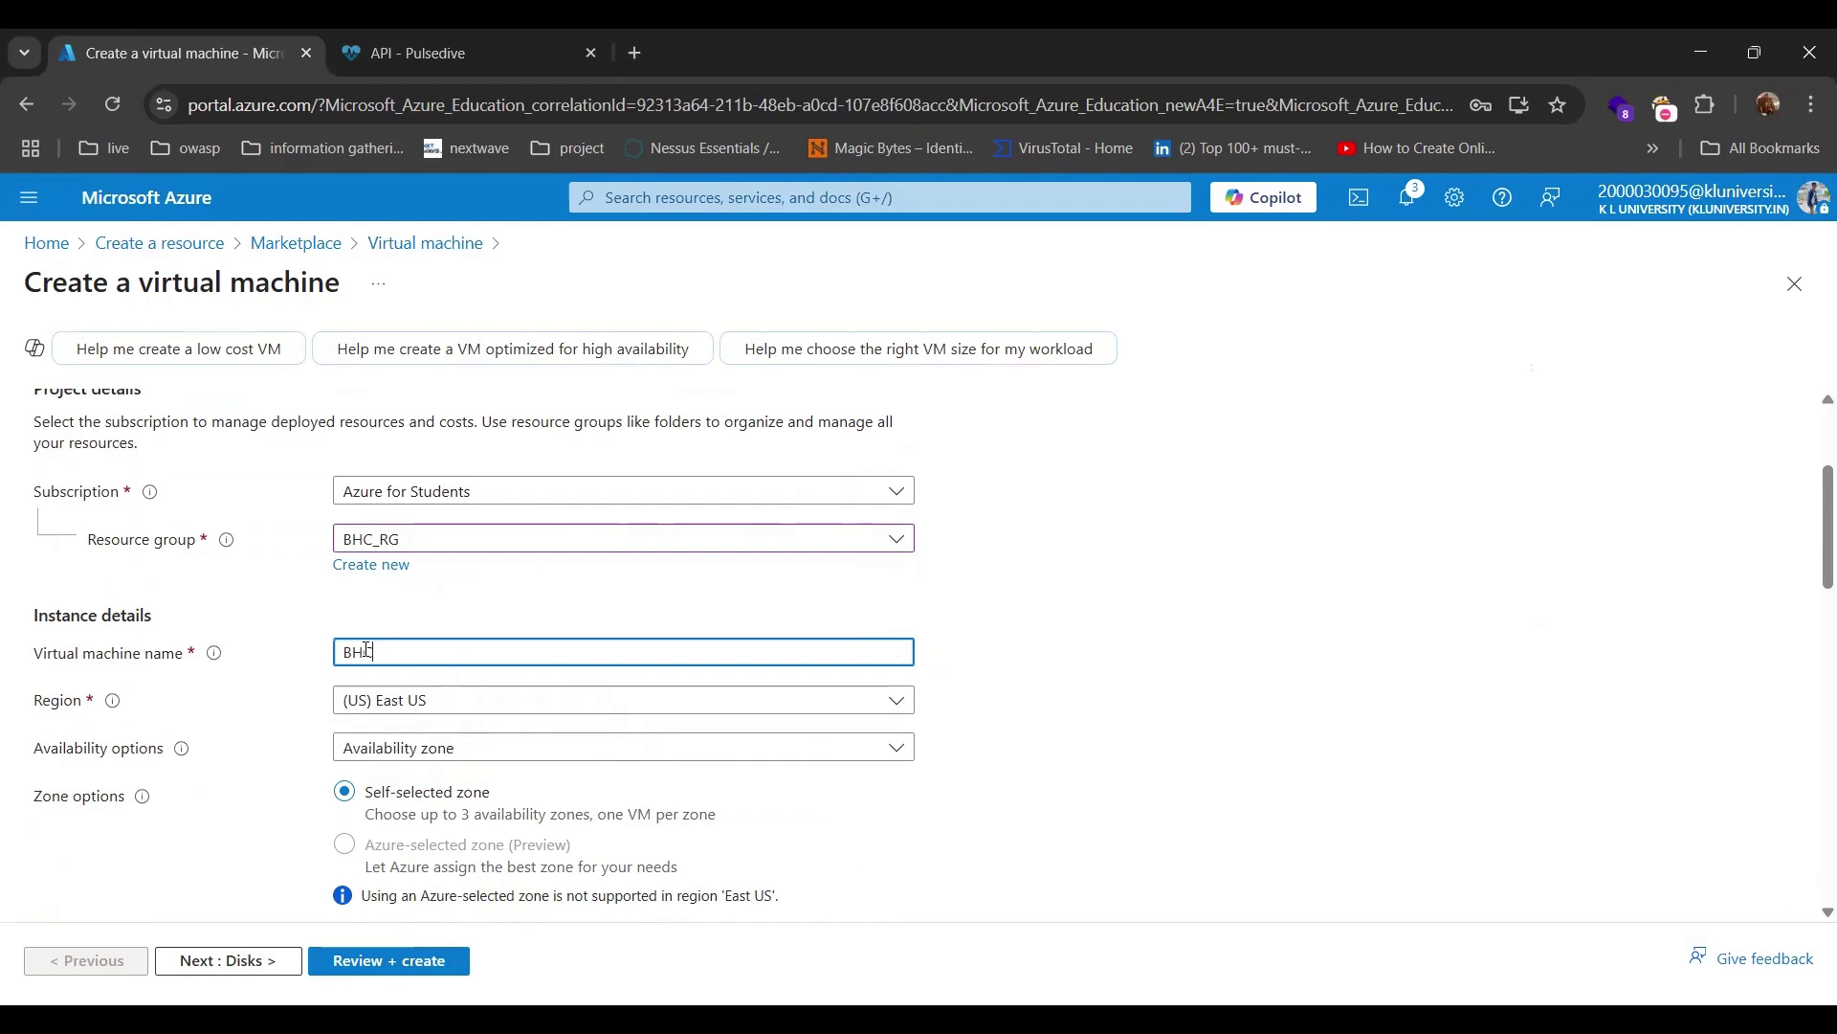
{"action": "type", "text": "C Sen"}
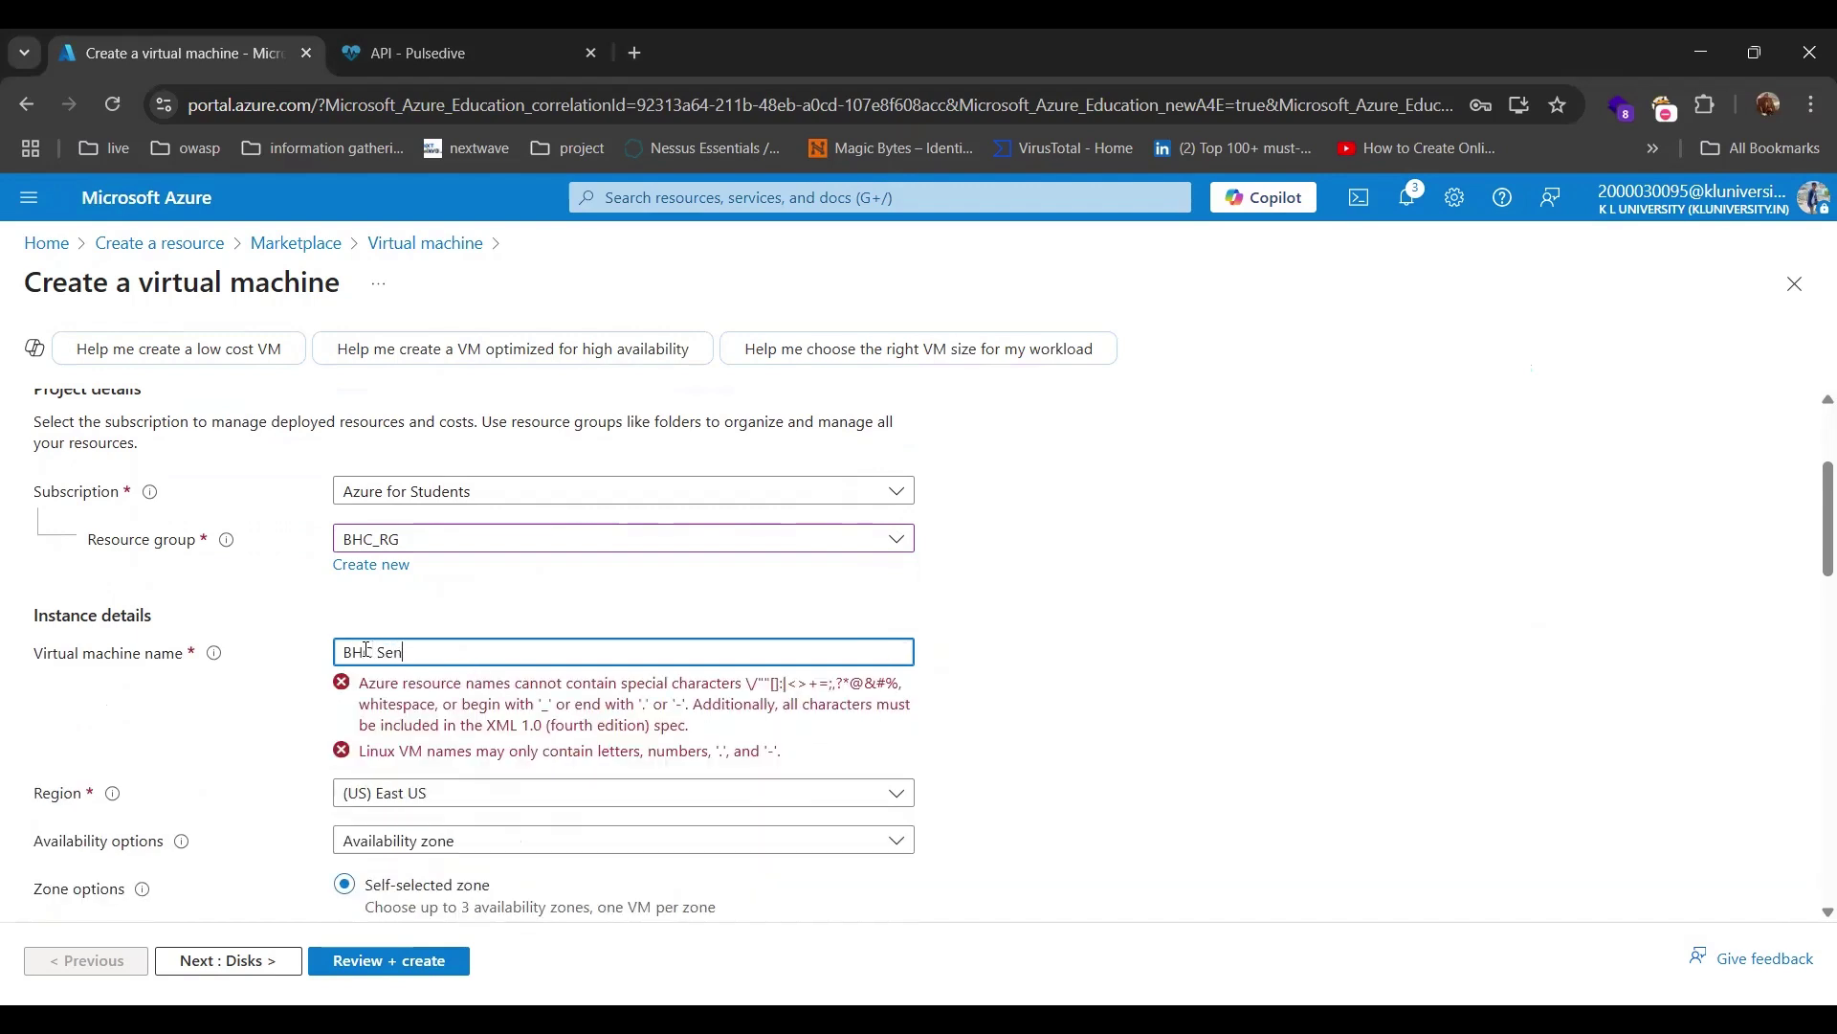
{"action": "key", "text": "BackSpace"}
{"action": "key", "text": "BackSpace"}
{"action": "key", "text": "BackSpace"}
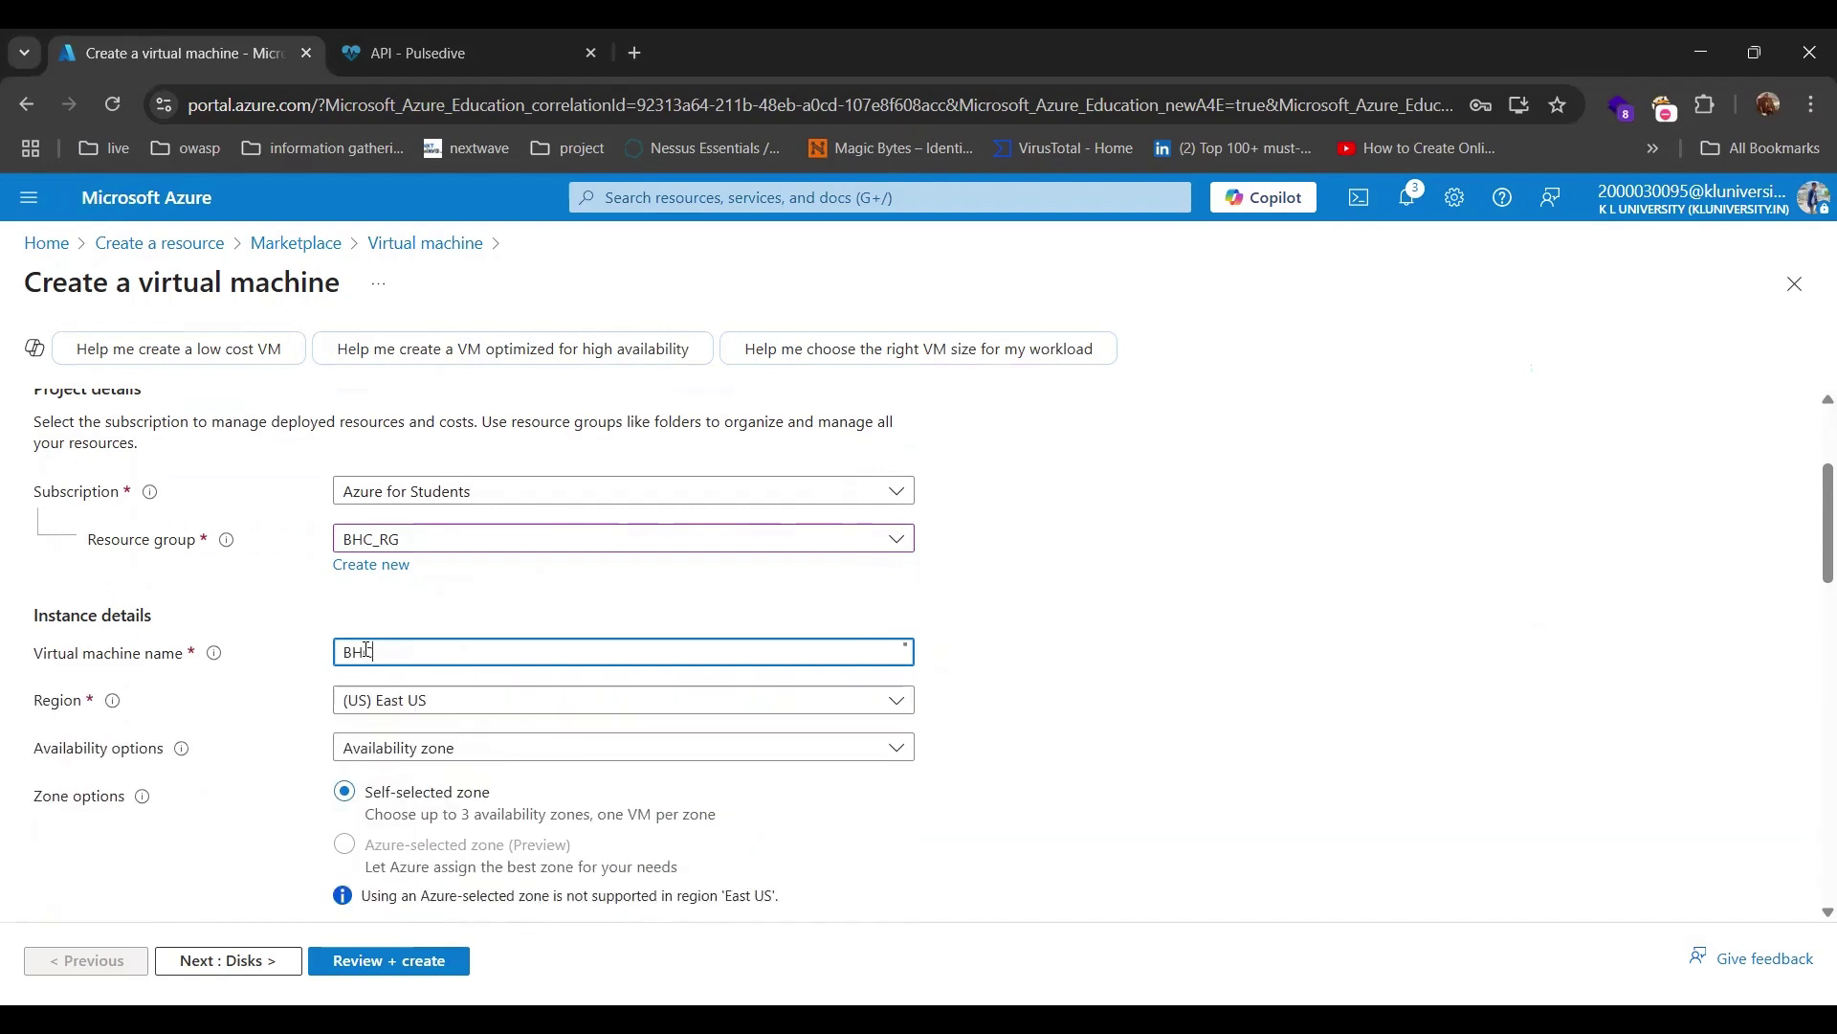
{"action": "type", "text": "SentinelClass"}
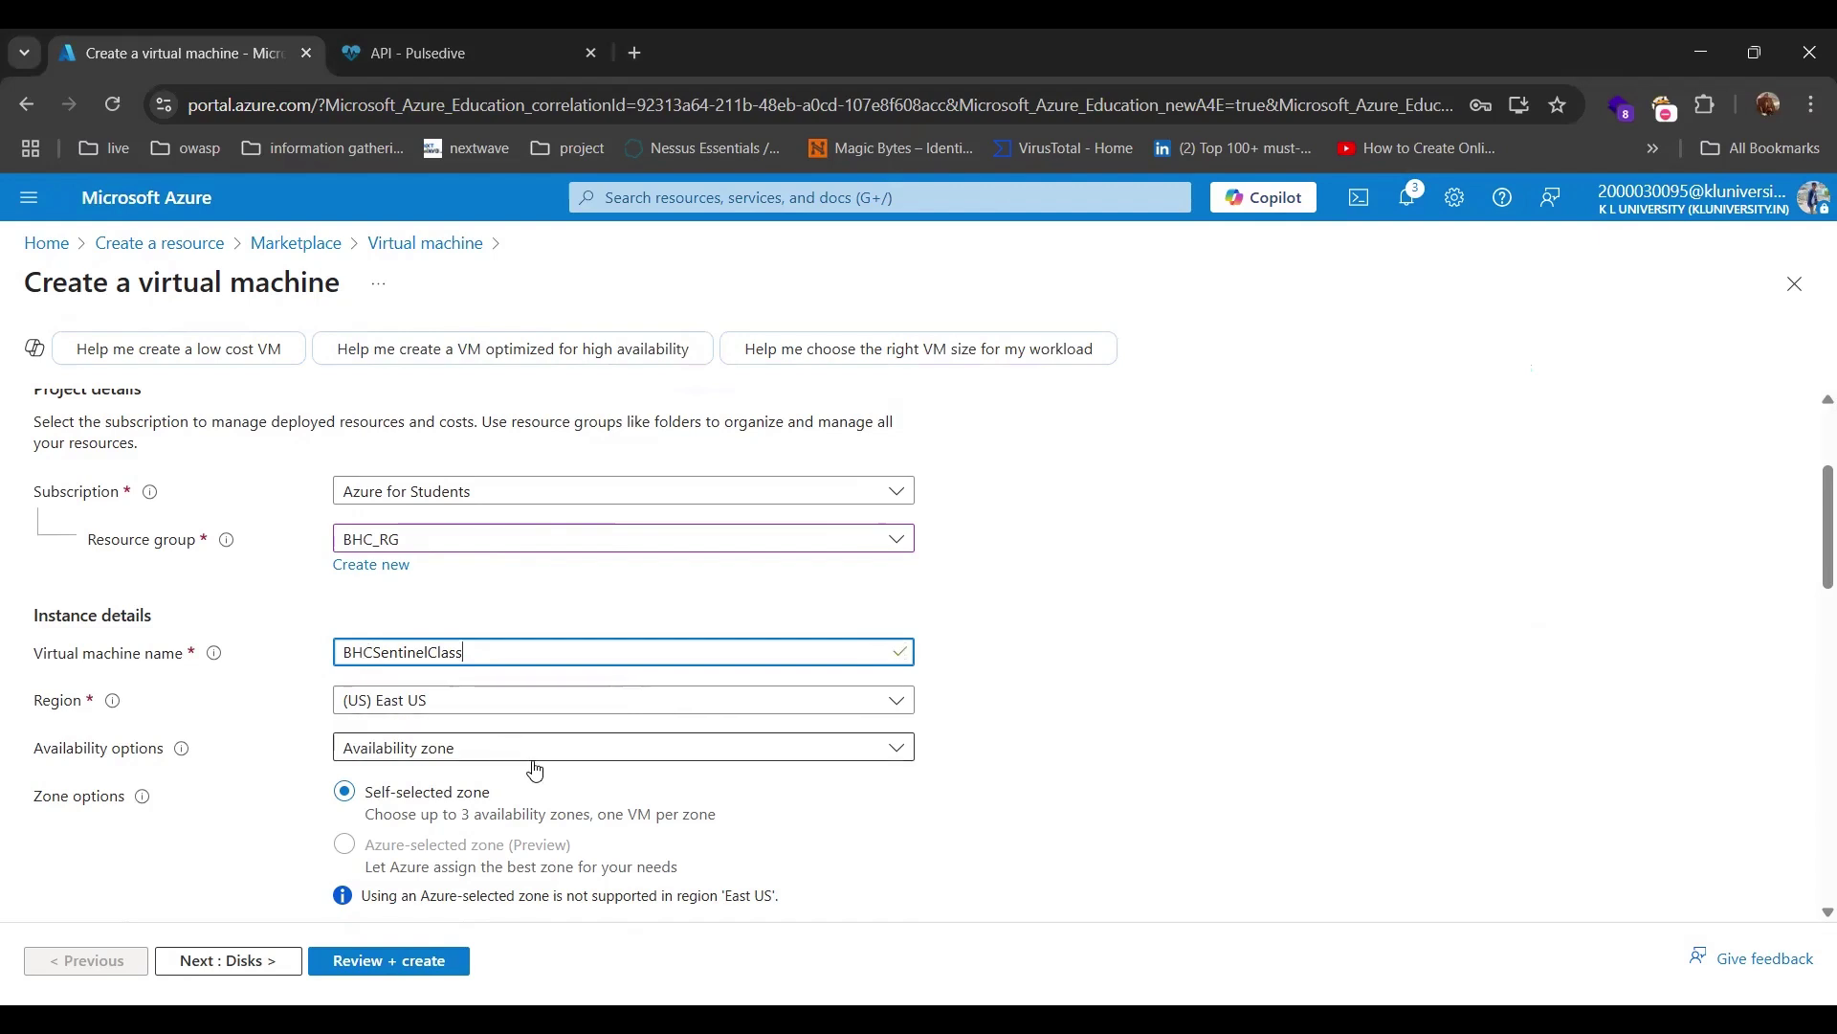
Choose the Windows Server 2022 Datacenter: Azure Edition image instead of Ubuntu.
{"action": "scroll", "coordinate": [535, 771], "scroll_direction": "down", "scroll_amount": 3}
{"action": "scroll", "coordinate": [545, 704], "scroll_direction": "down", "scroll_amount": 2}
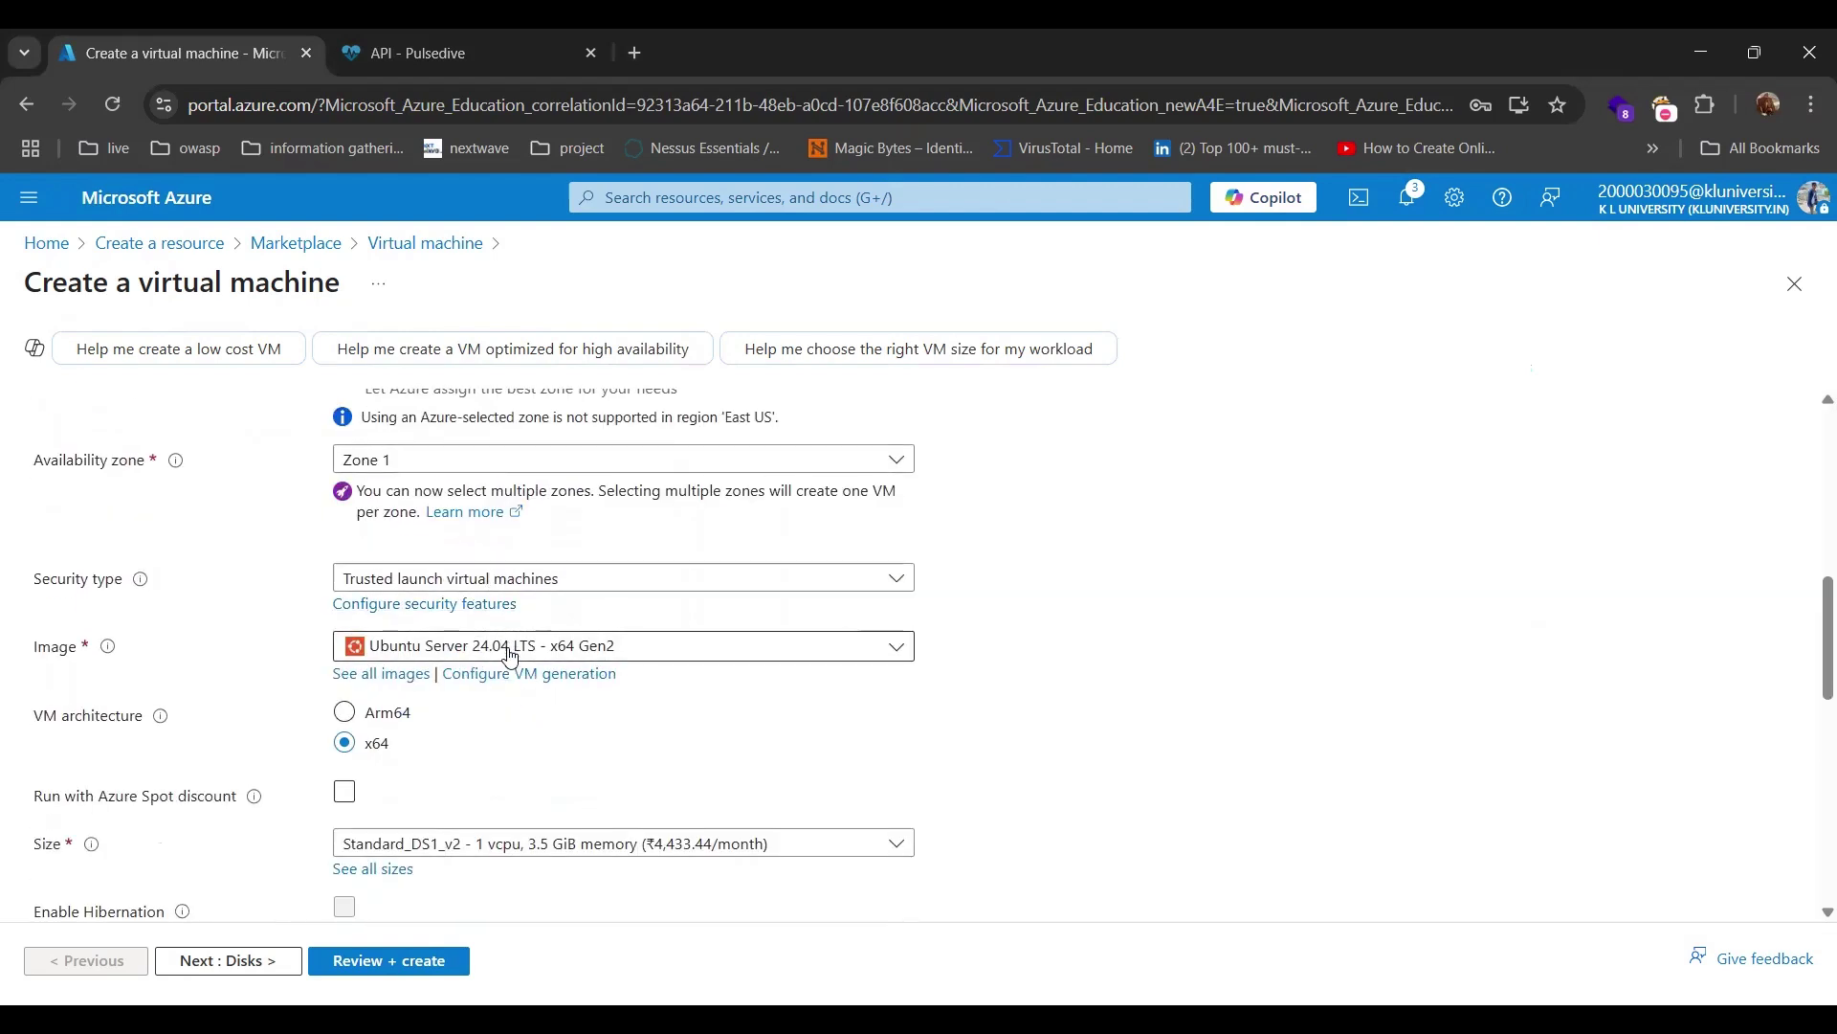
{"action": "left_click", "coordinate": [510, 654]}
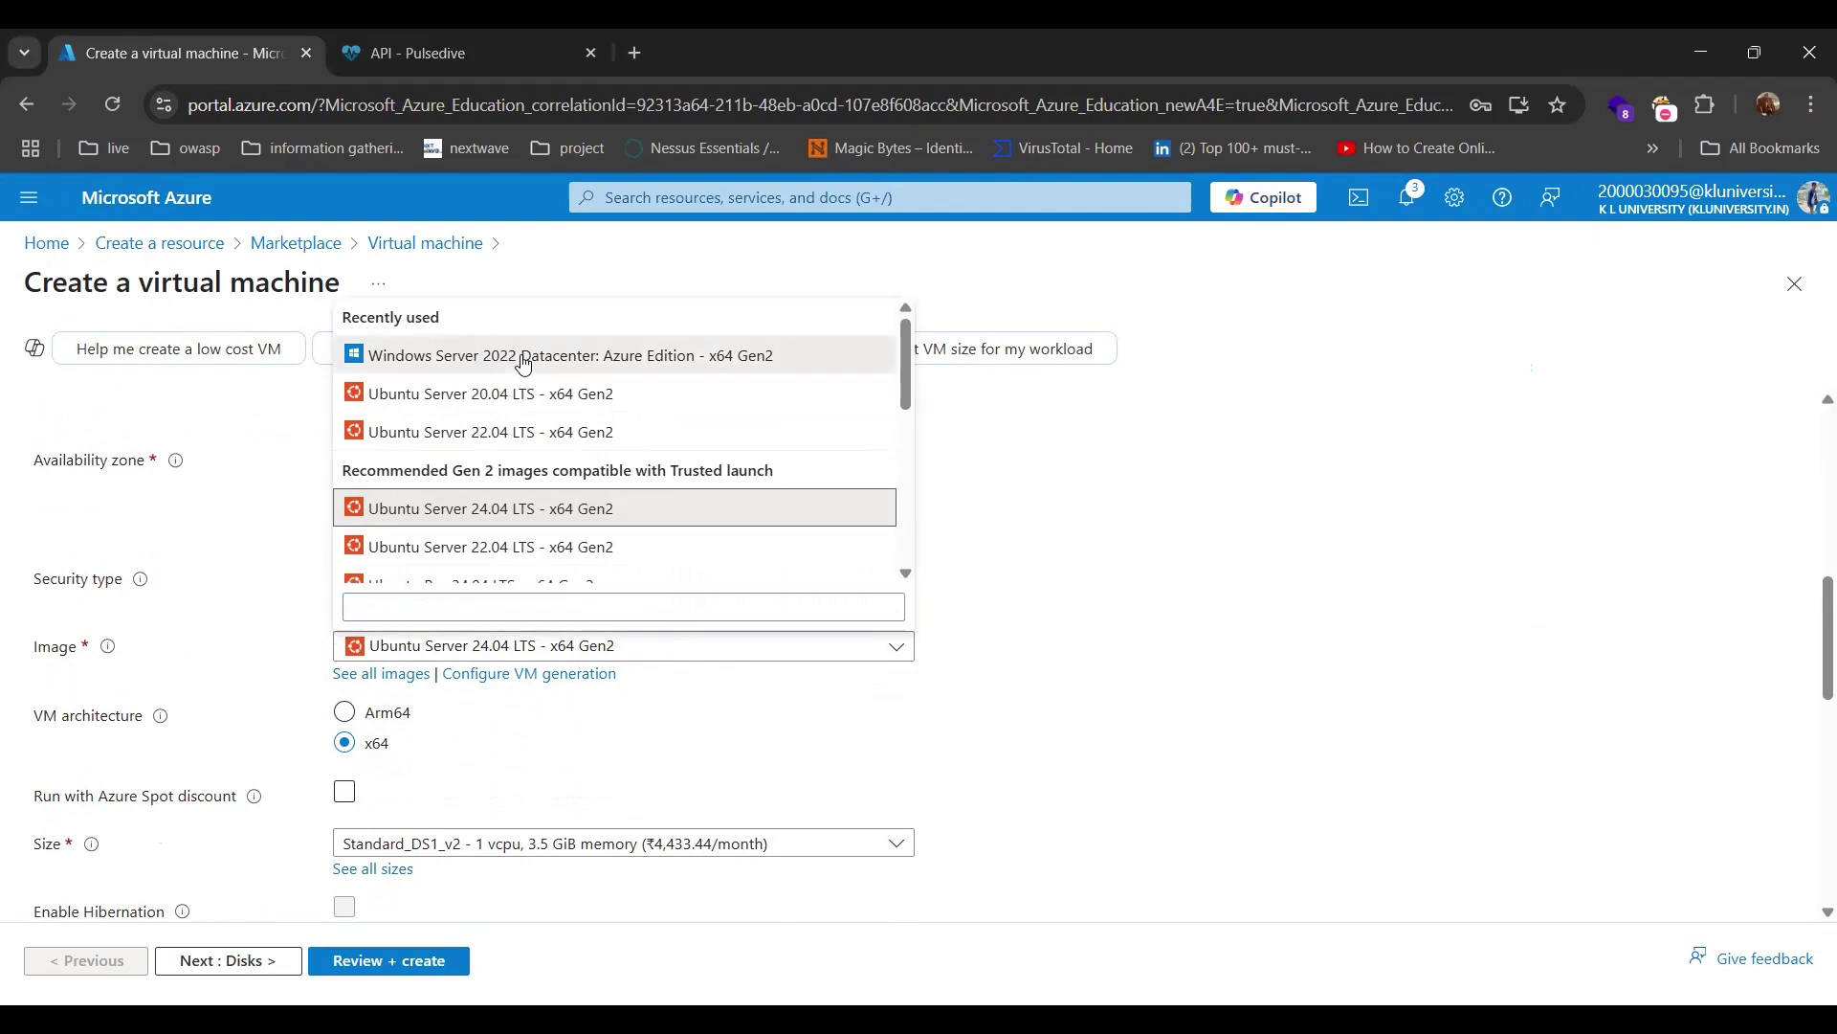
{"action": "left_click", "coordinate": [525, 364]}
{"action": "scroll", "coordinate": [634, 748], "scroll_direction": "down", "scroll_amount": 1}
{"action": "scroll", "coordinate": [633, 747], "scroll_direction": "down", "scroll_amount": 2}
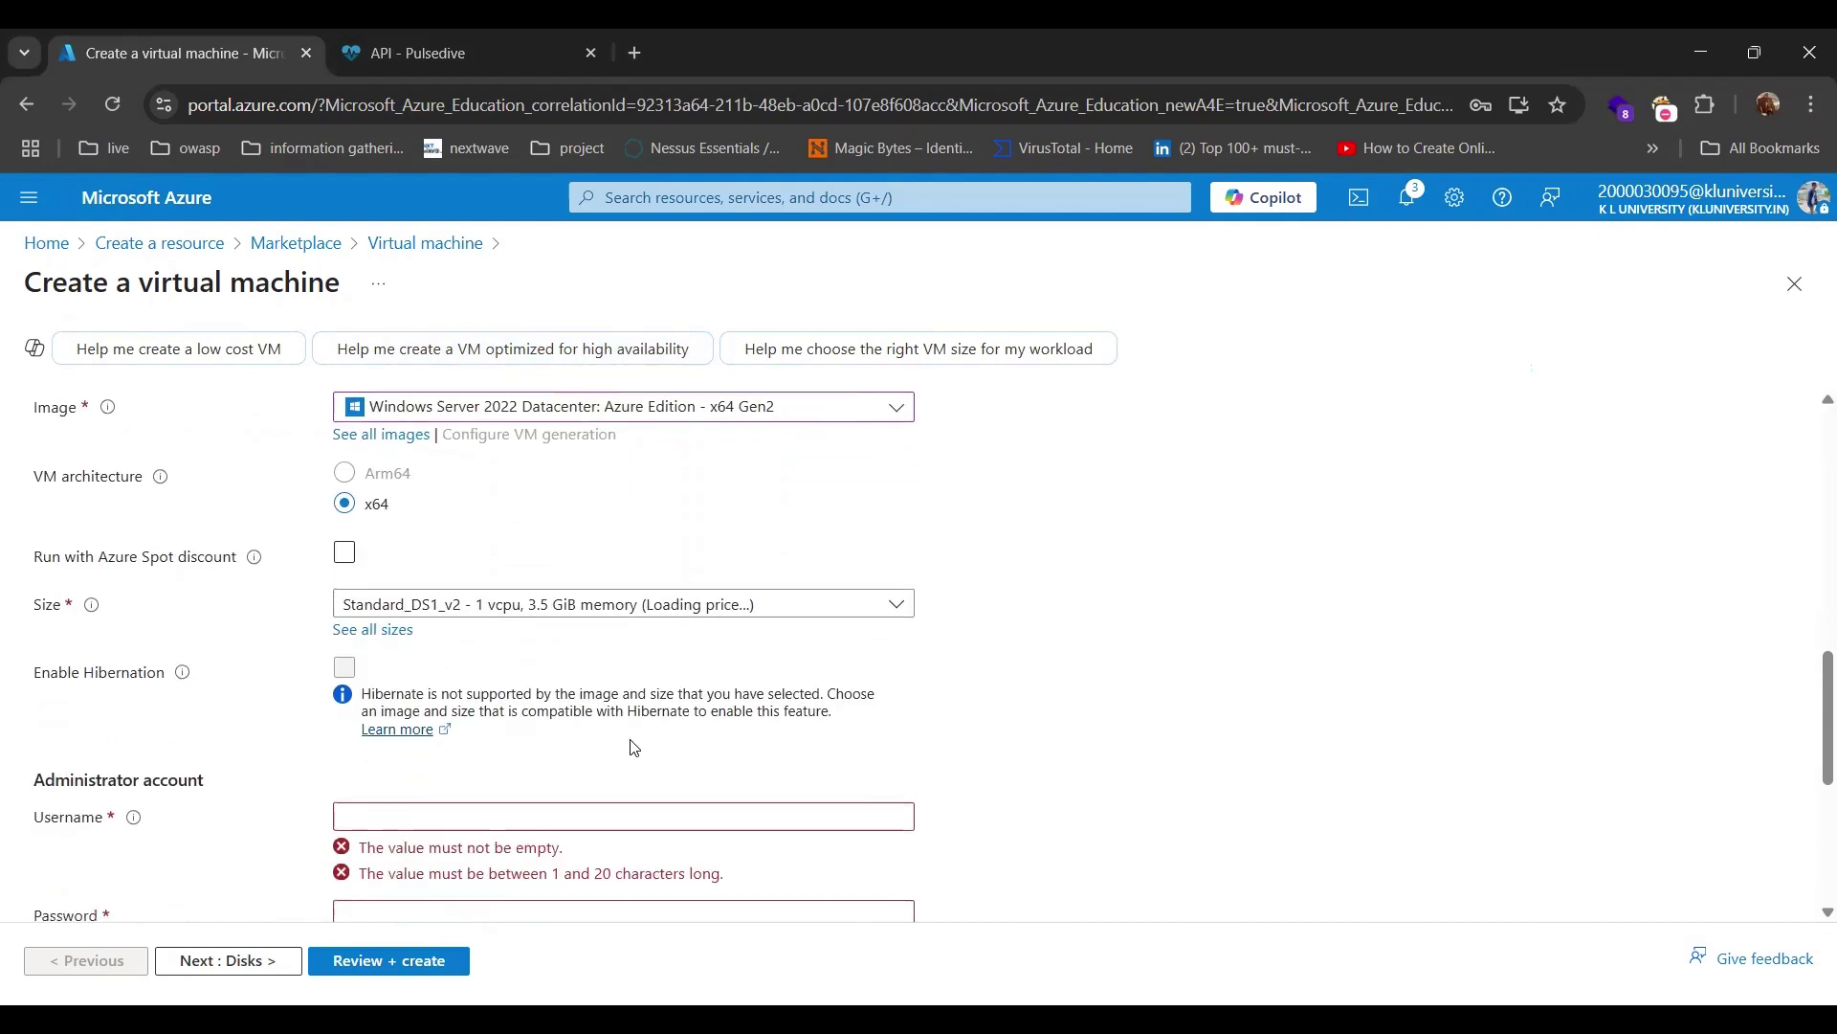
Set the administrator username to BHCSentinelClass and enter a password.
{"action": "left_click", "coordinate": [453, 696]}
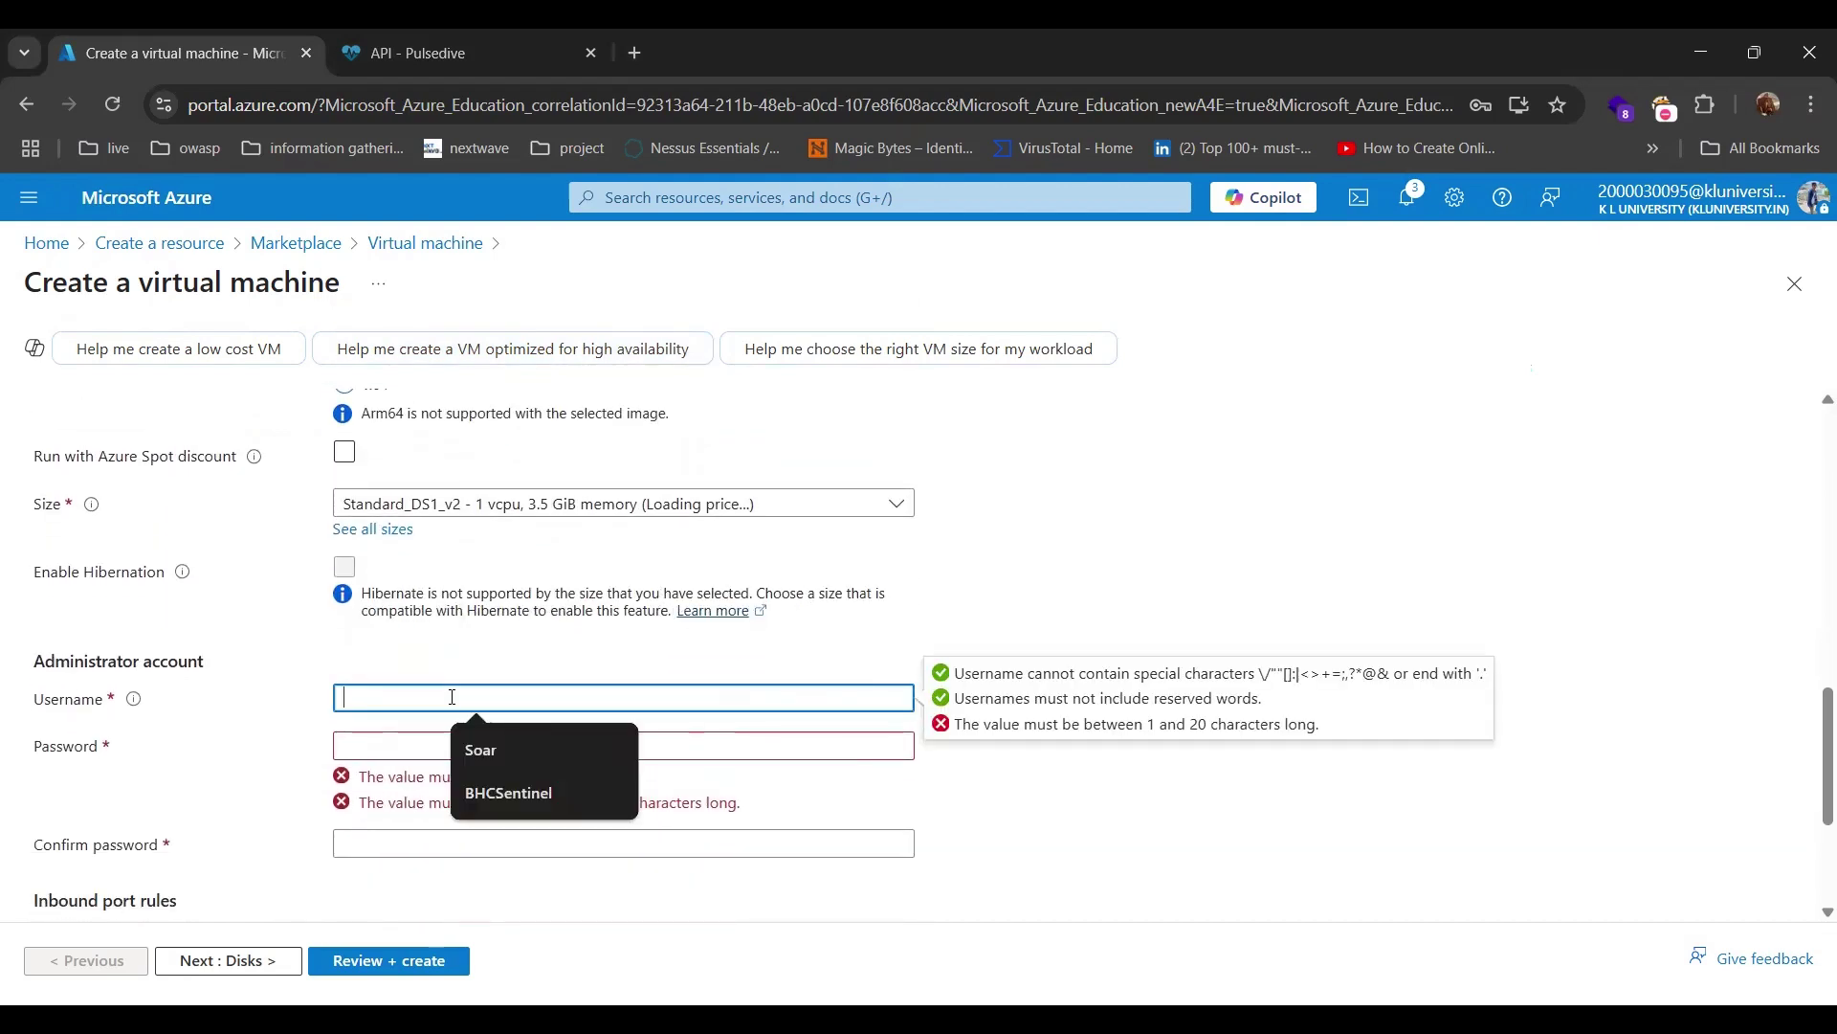
{"action": "left_click", "coordinate": [497, 792]}
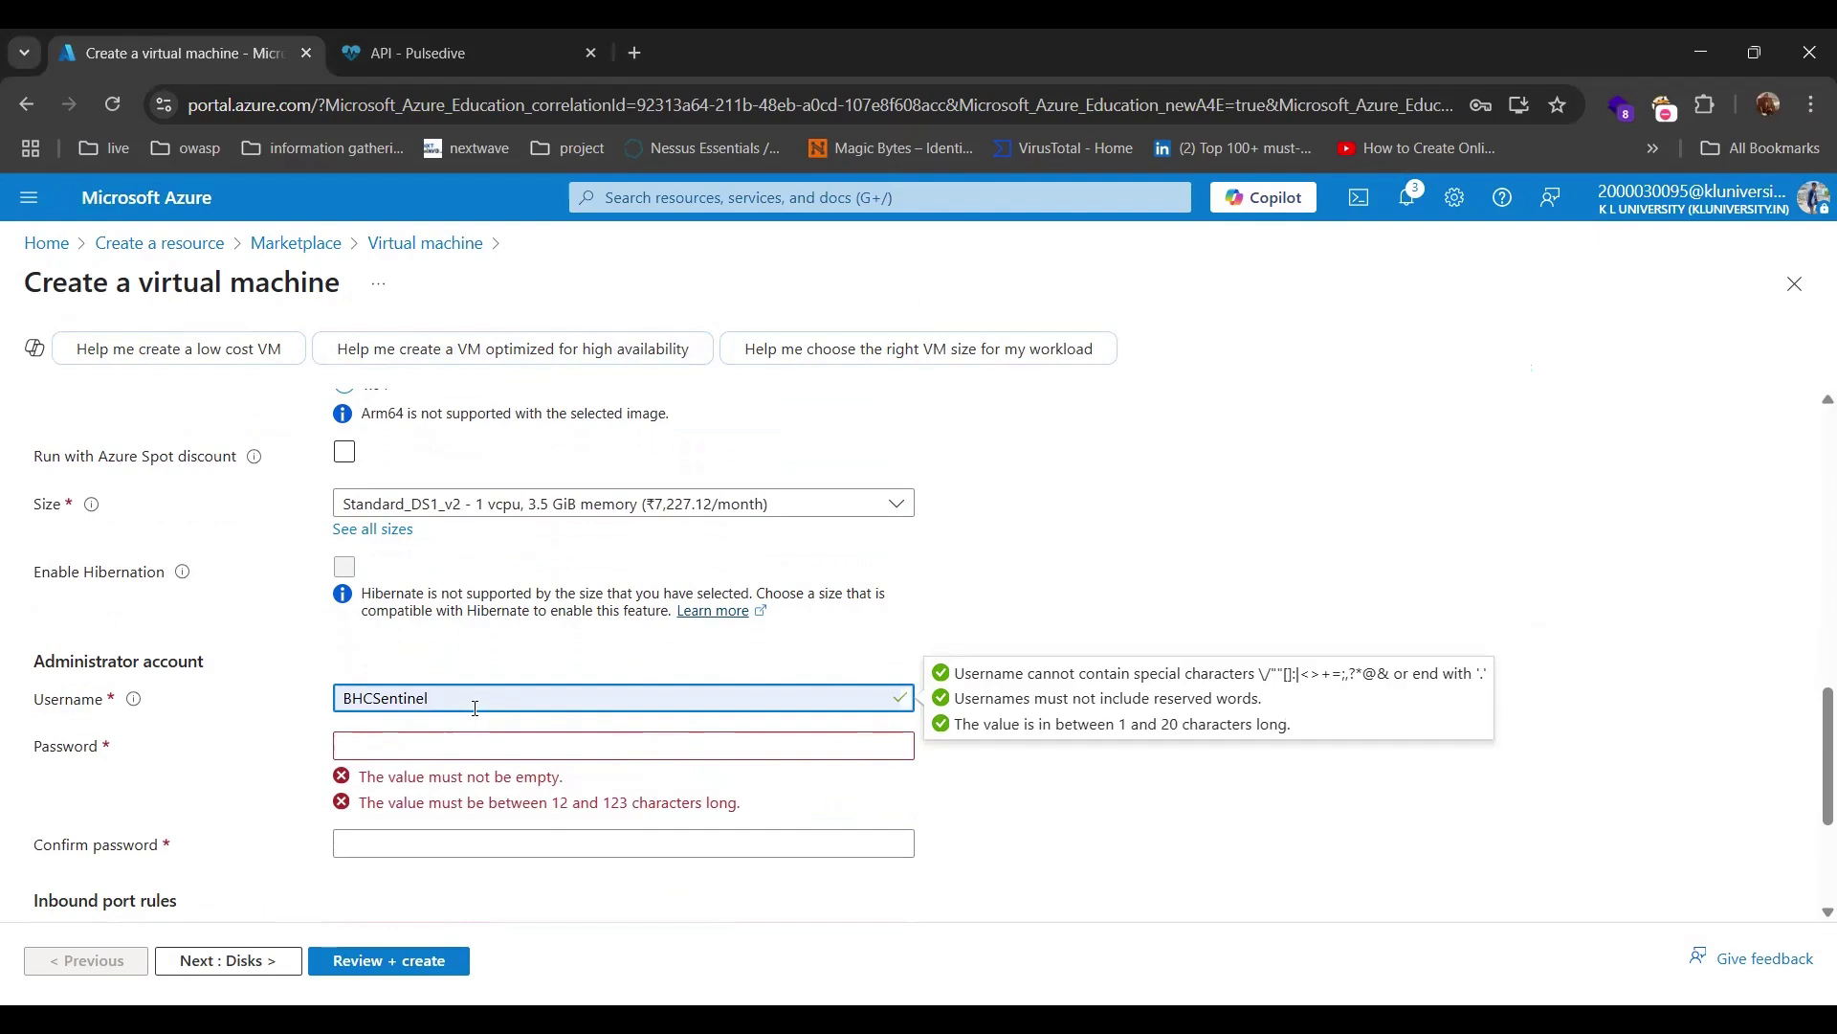
{"action": "type", "text": "Class"}
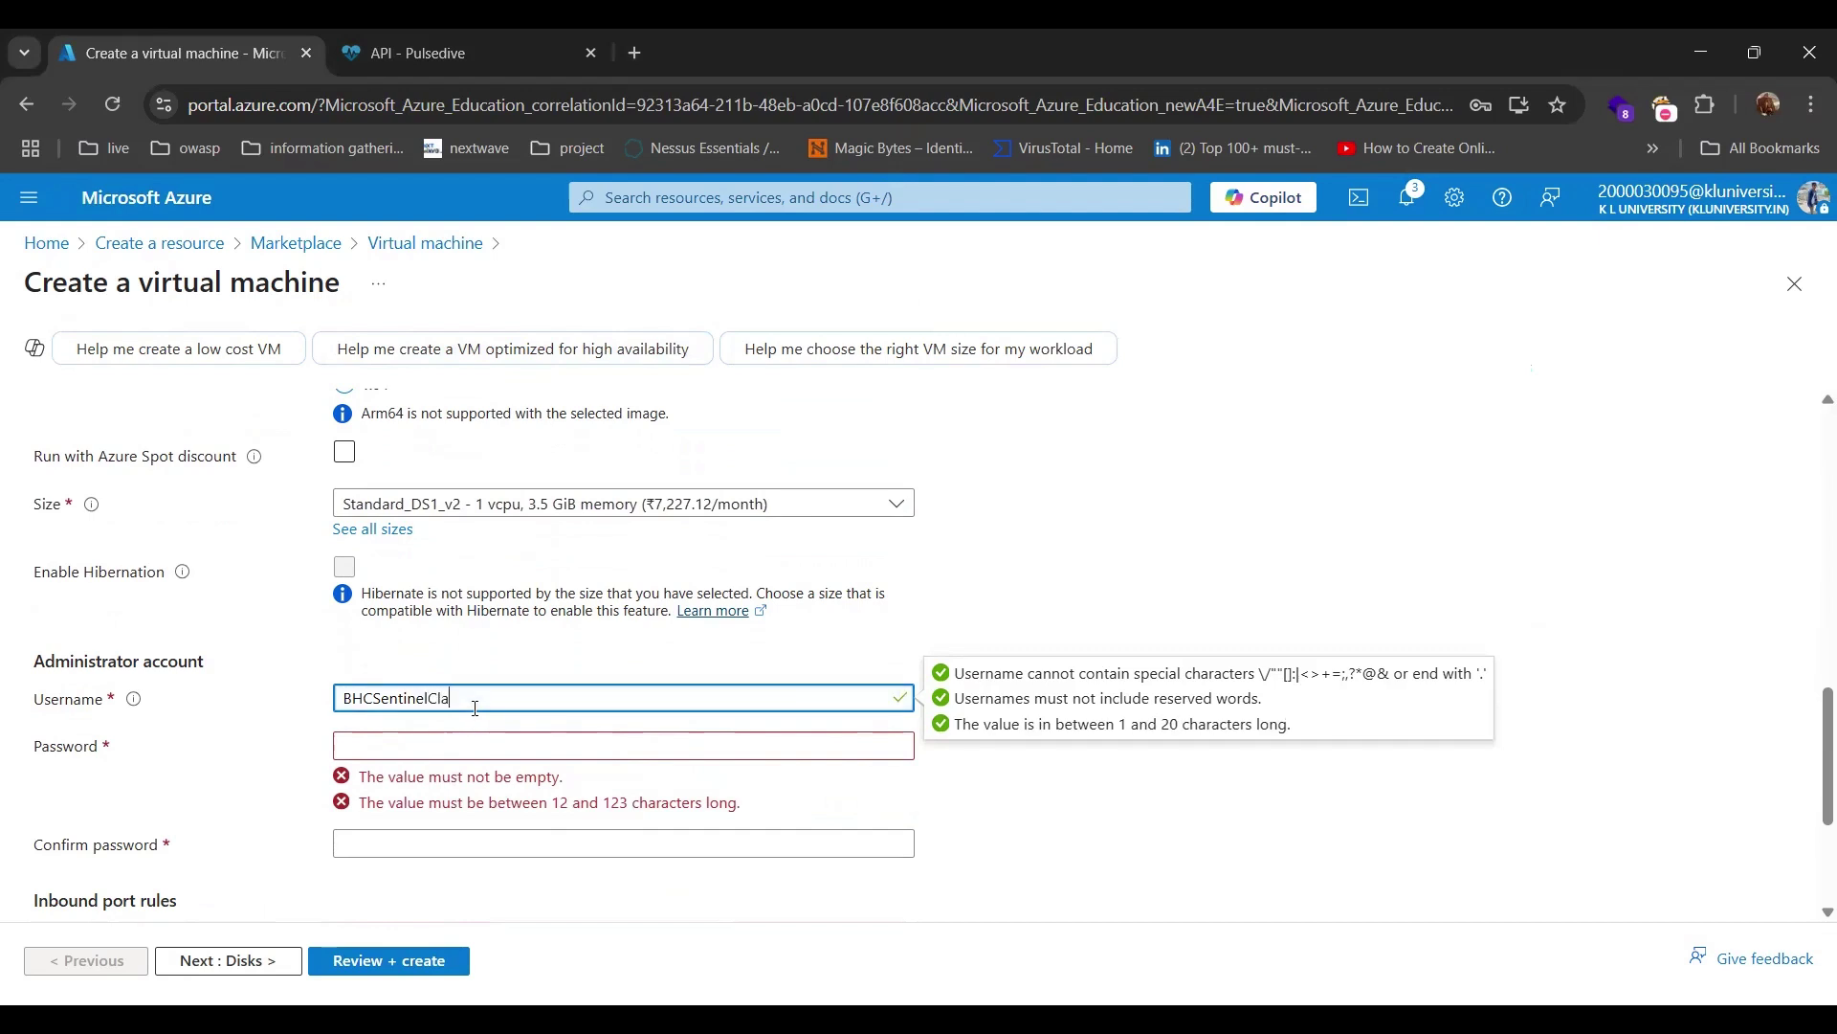
{"action": "left_click", "coordinate": [475, 748]}
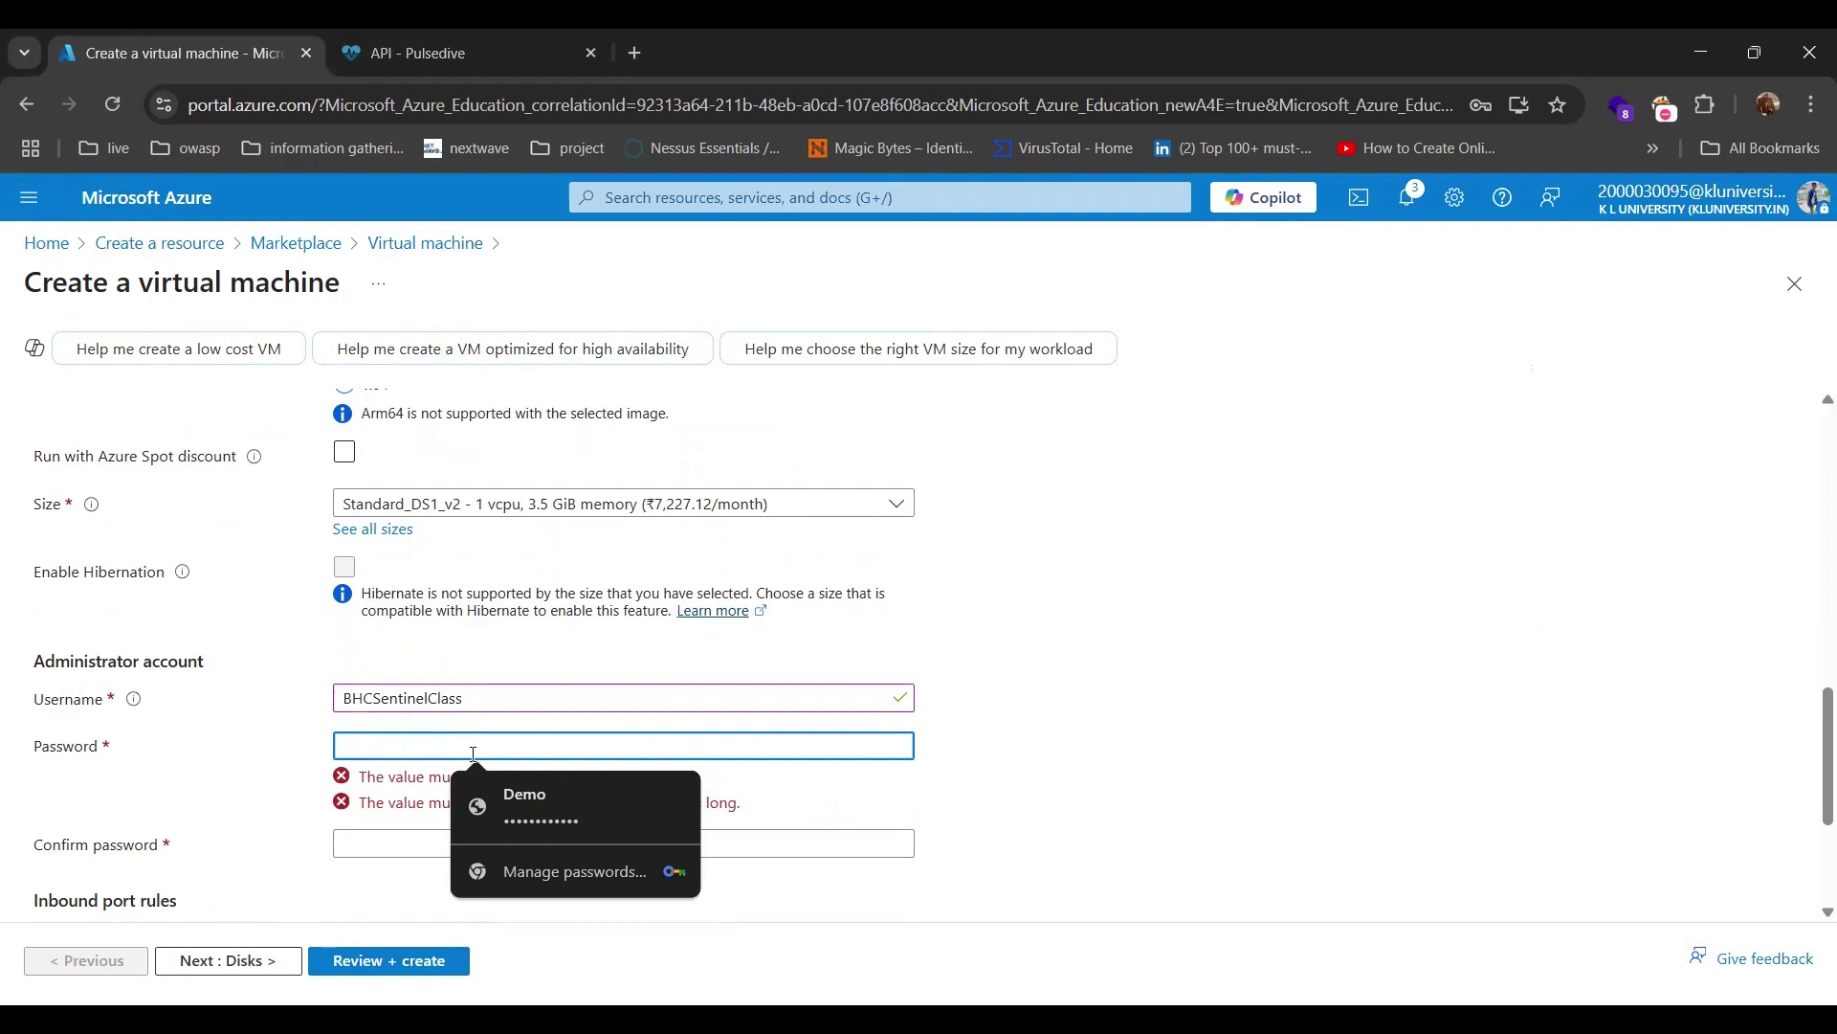
{"action": "type", "text": "••••"}
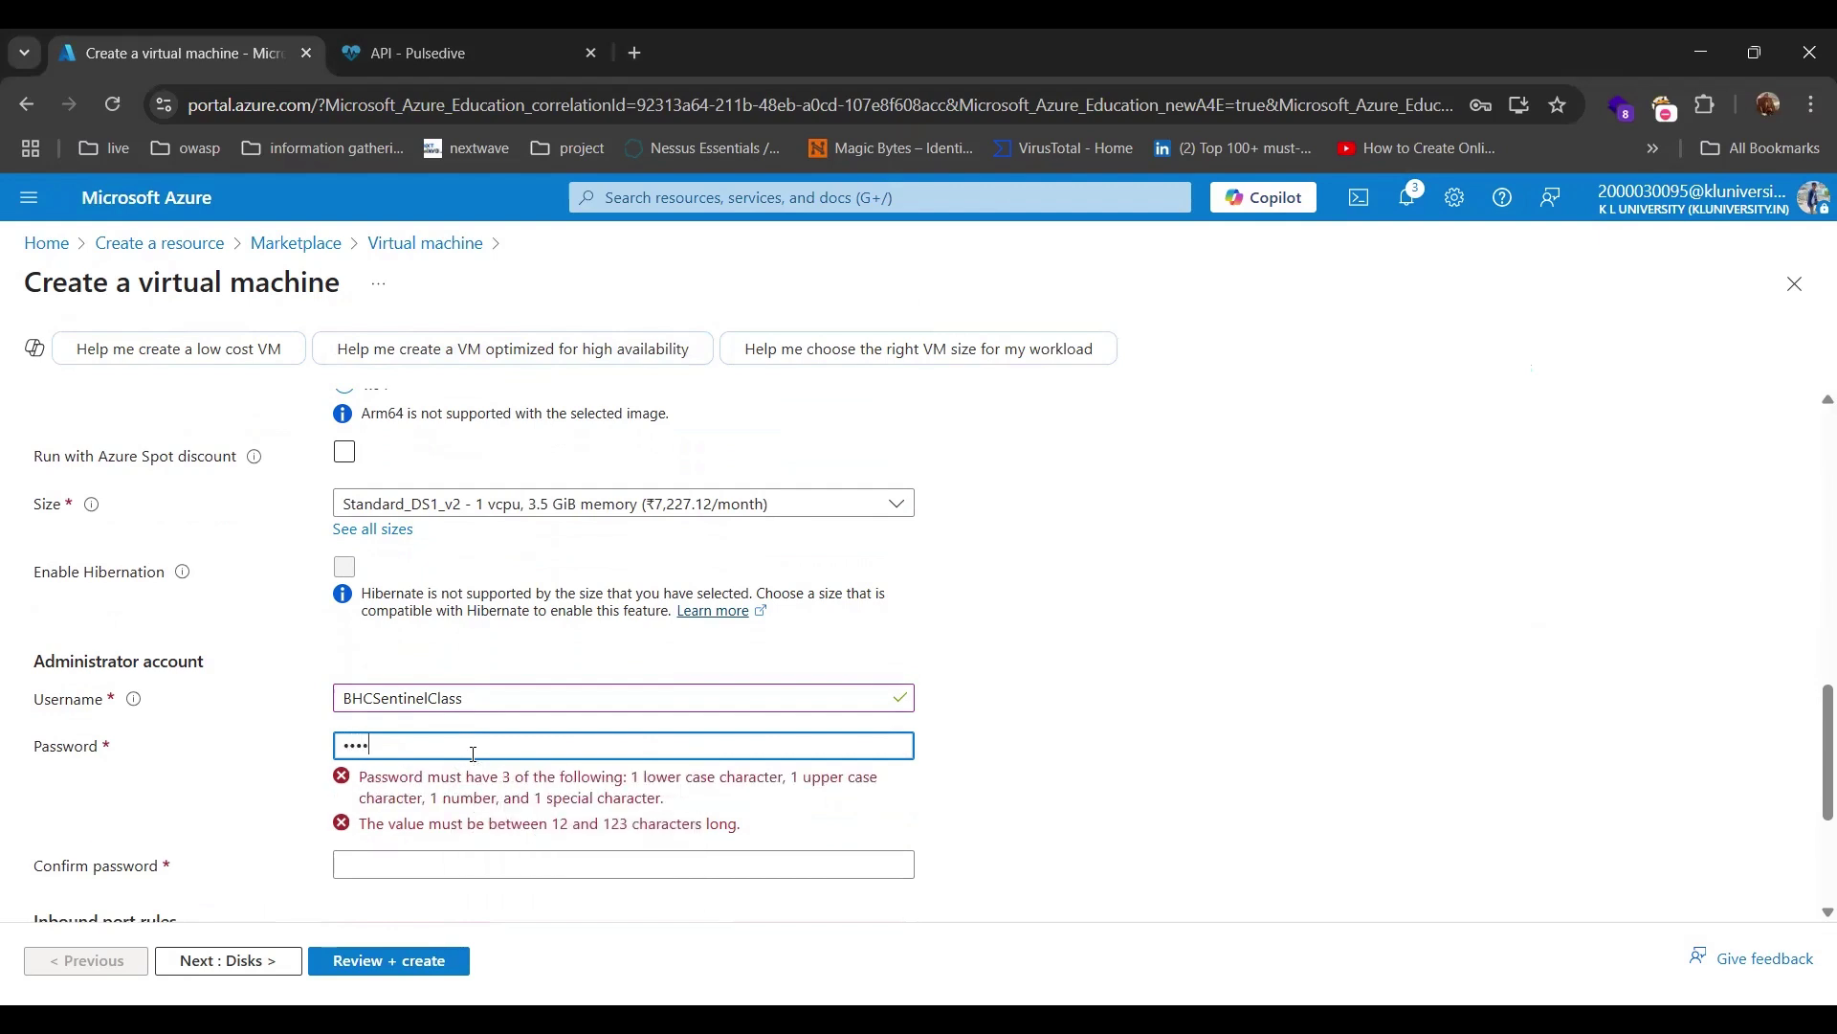
{"action": "type", "text": "•••"}
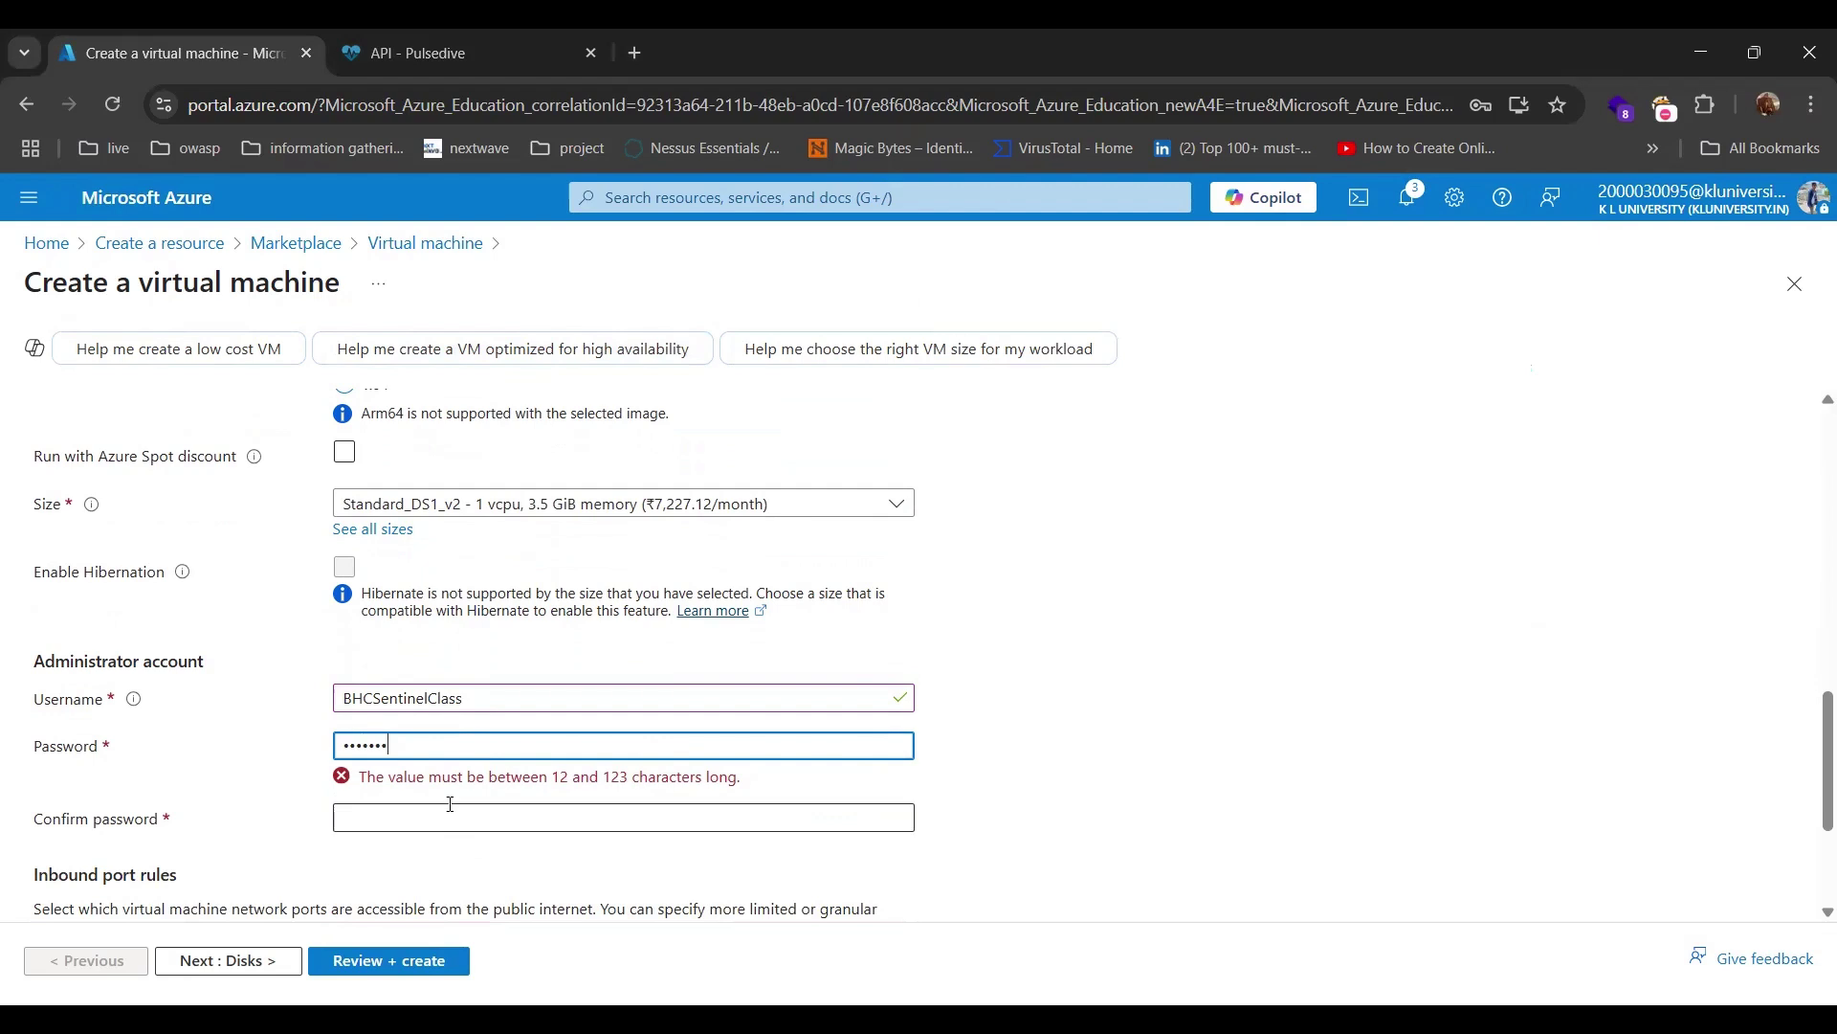
Try typing the password confirmation, clearing it after mismatched entries.
{"action": "left_click", "coordinate": [428, 811]}
{"action": "type", "text": "•••"}
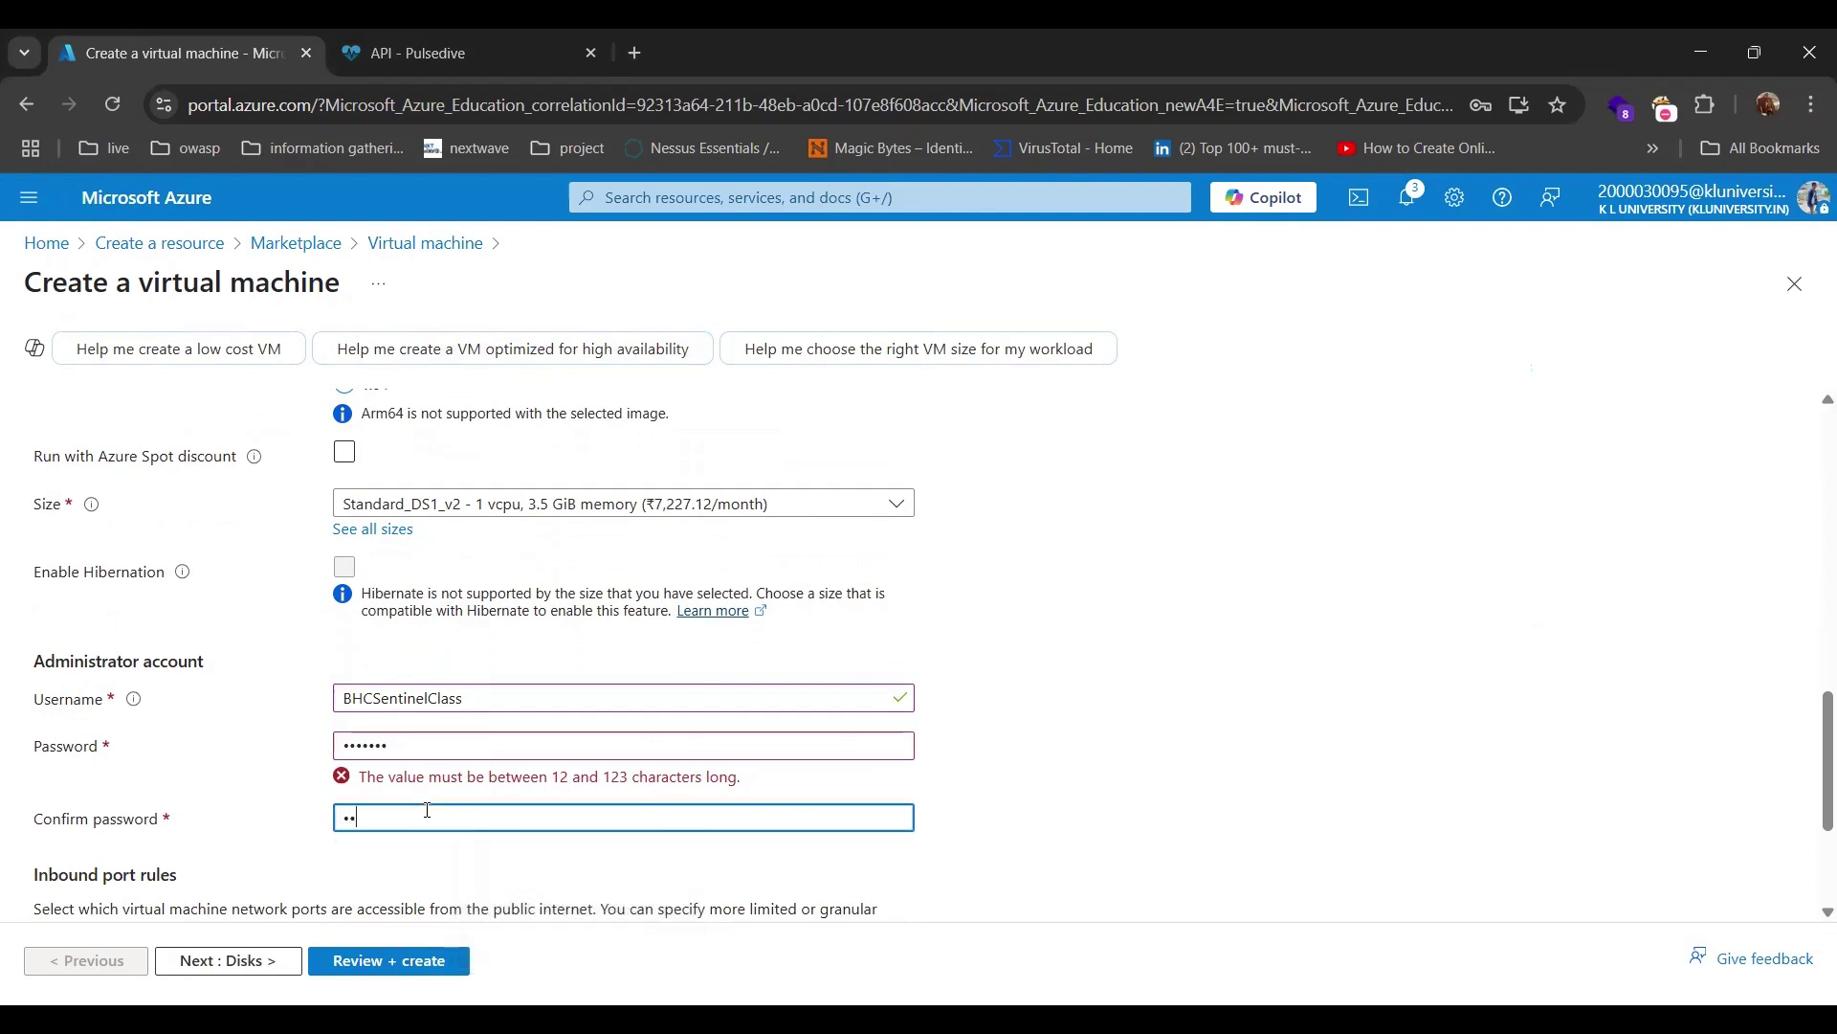
{"action": "key", "text": "BackSpace"}
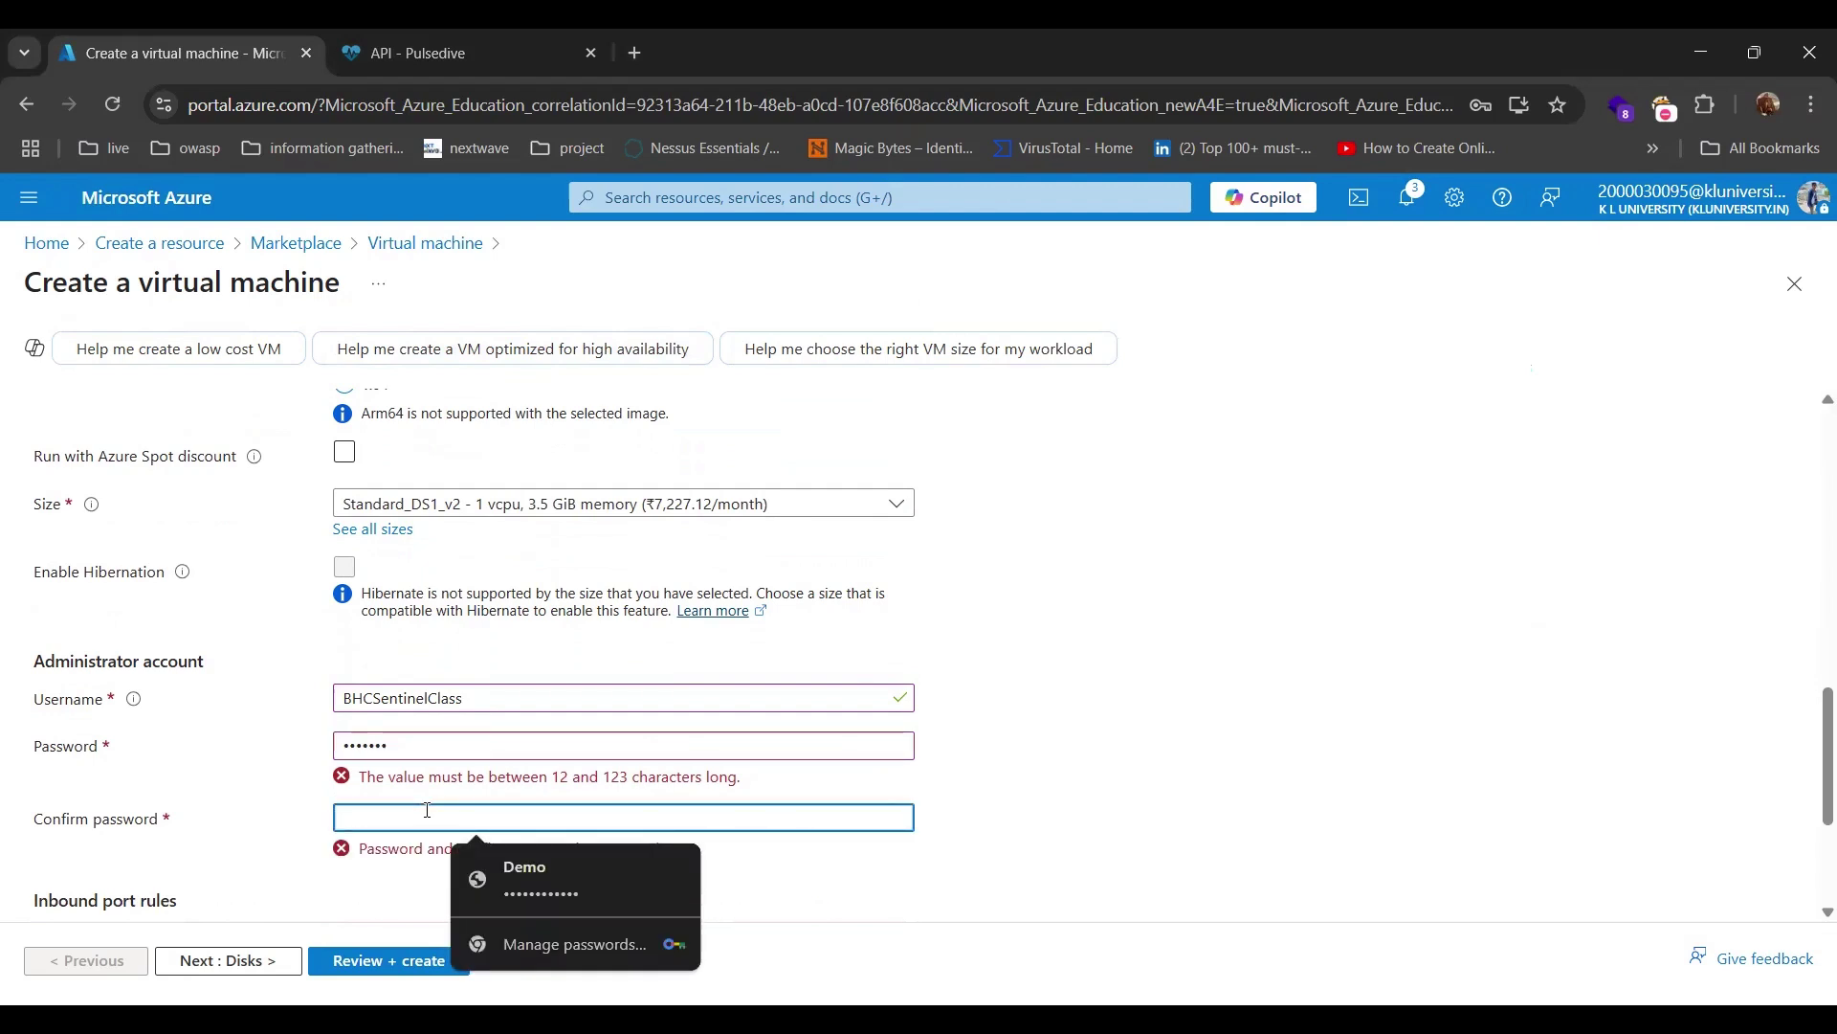
{"action": "type", "text": "•••••••"}
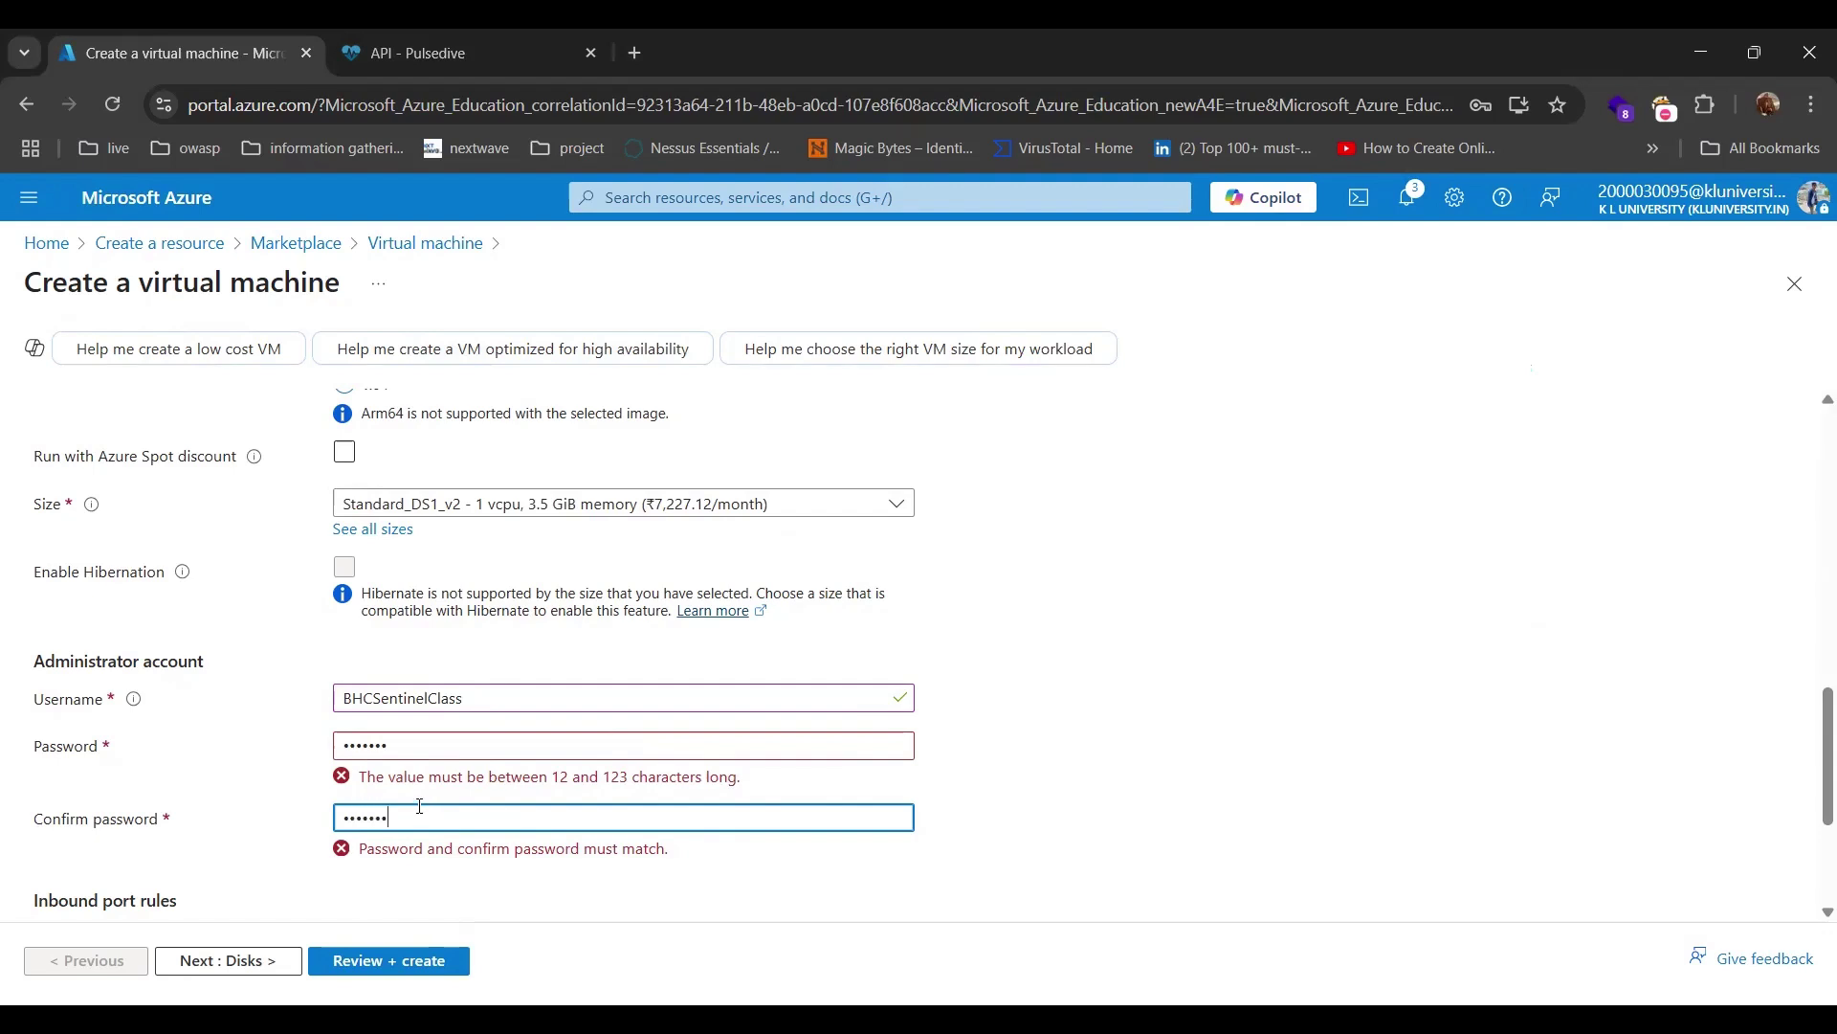
{"action": "double_click", "coordinate": [412, 825]}
{"action": "key", "text": "BackSpace"}
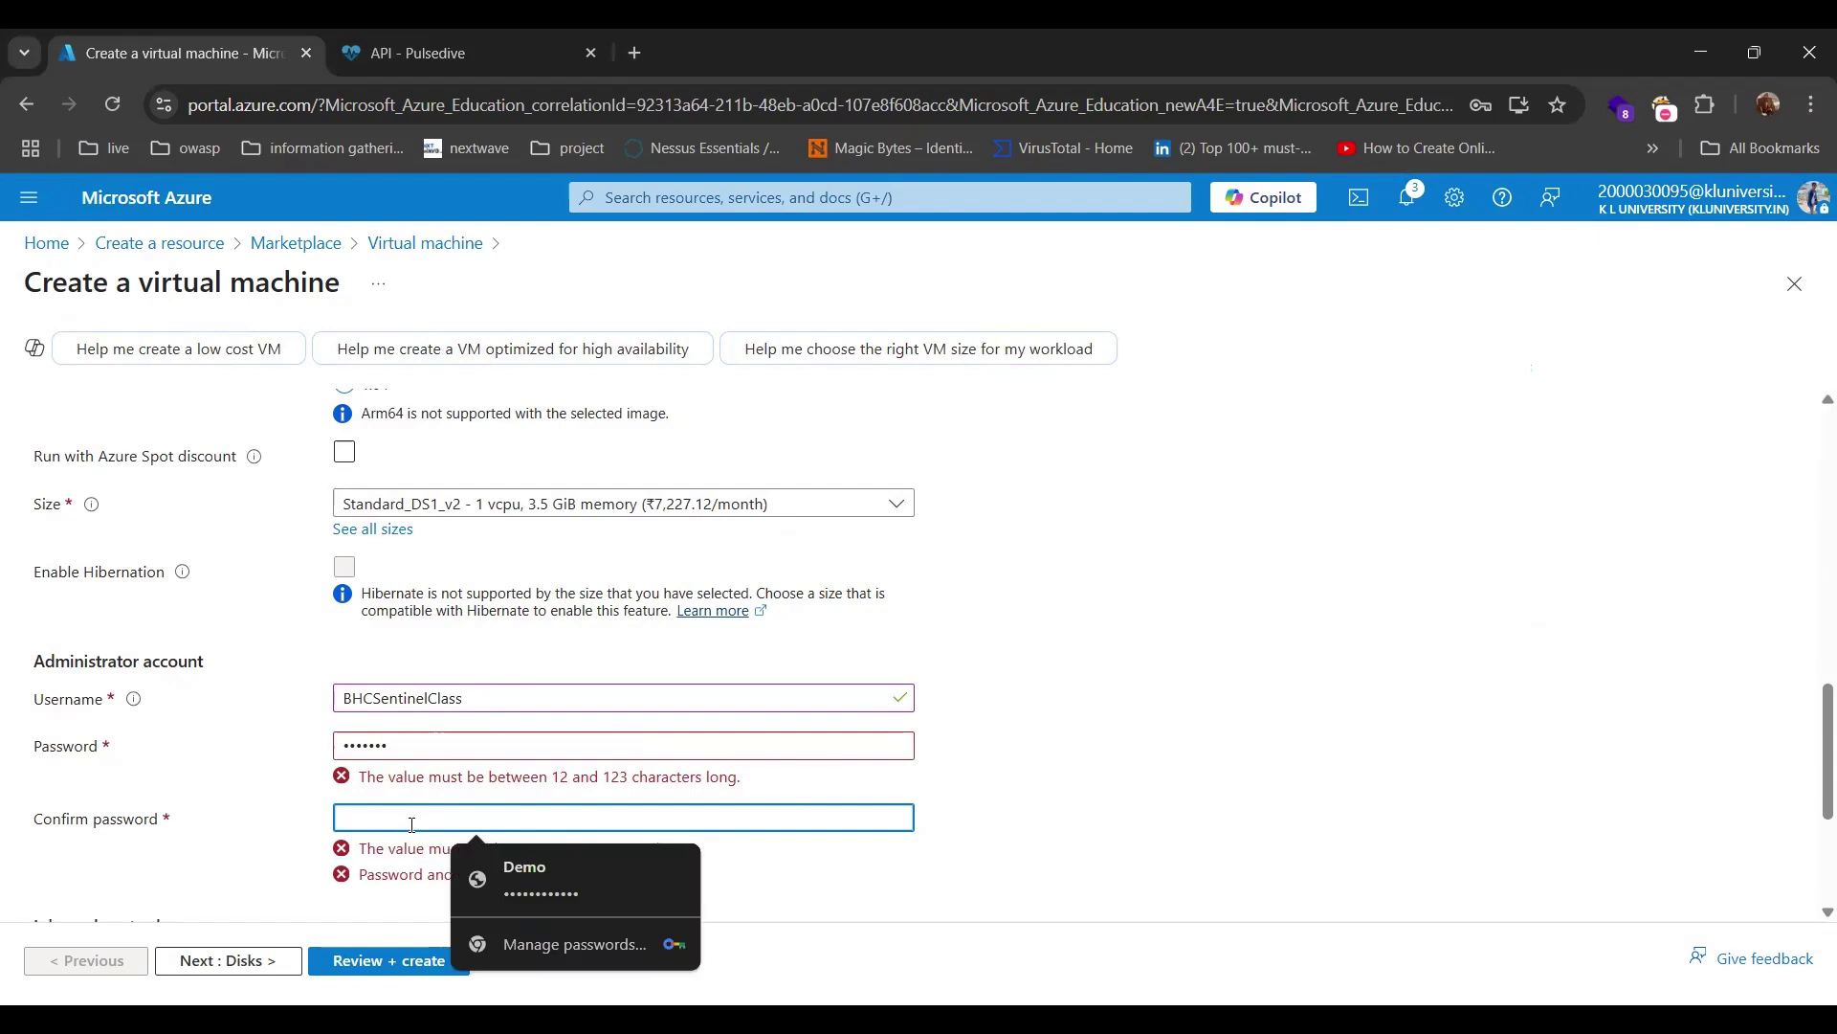
{"action": "type", "text": "••"}
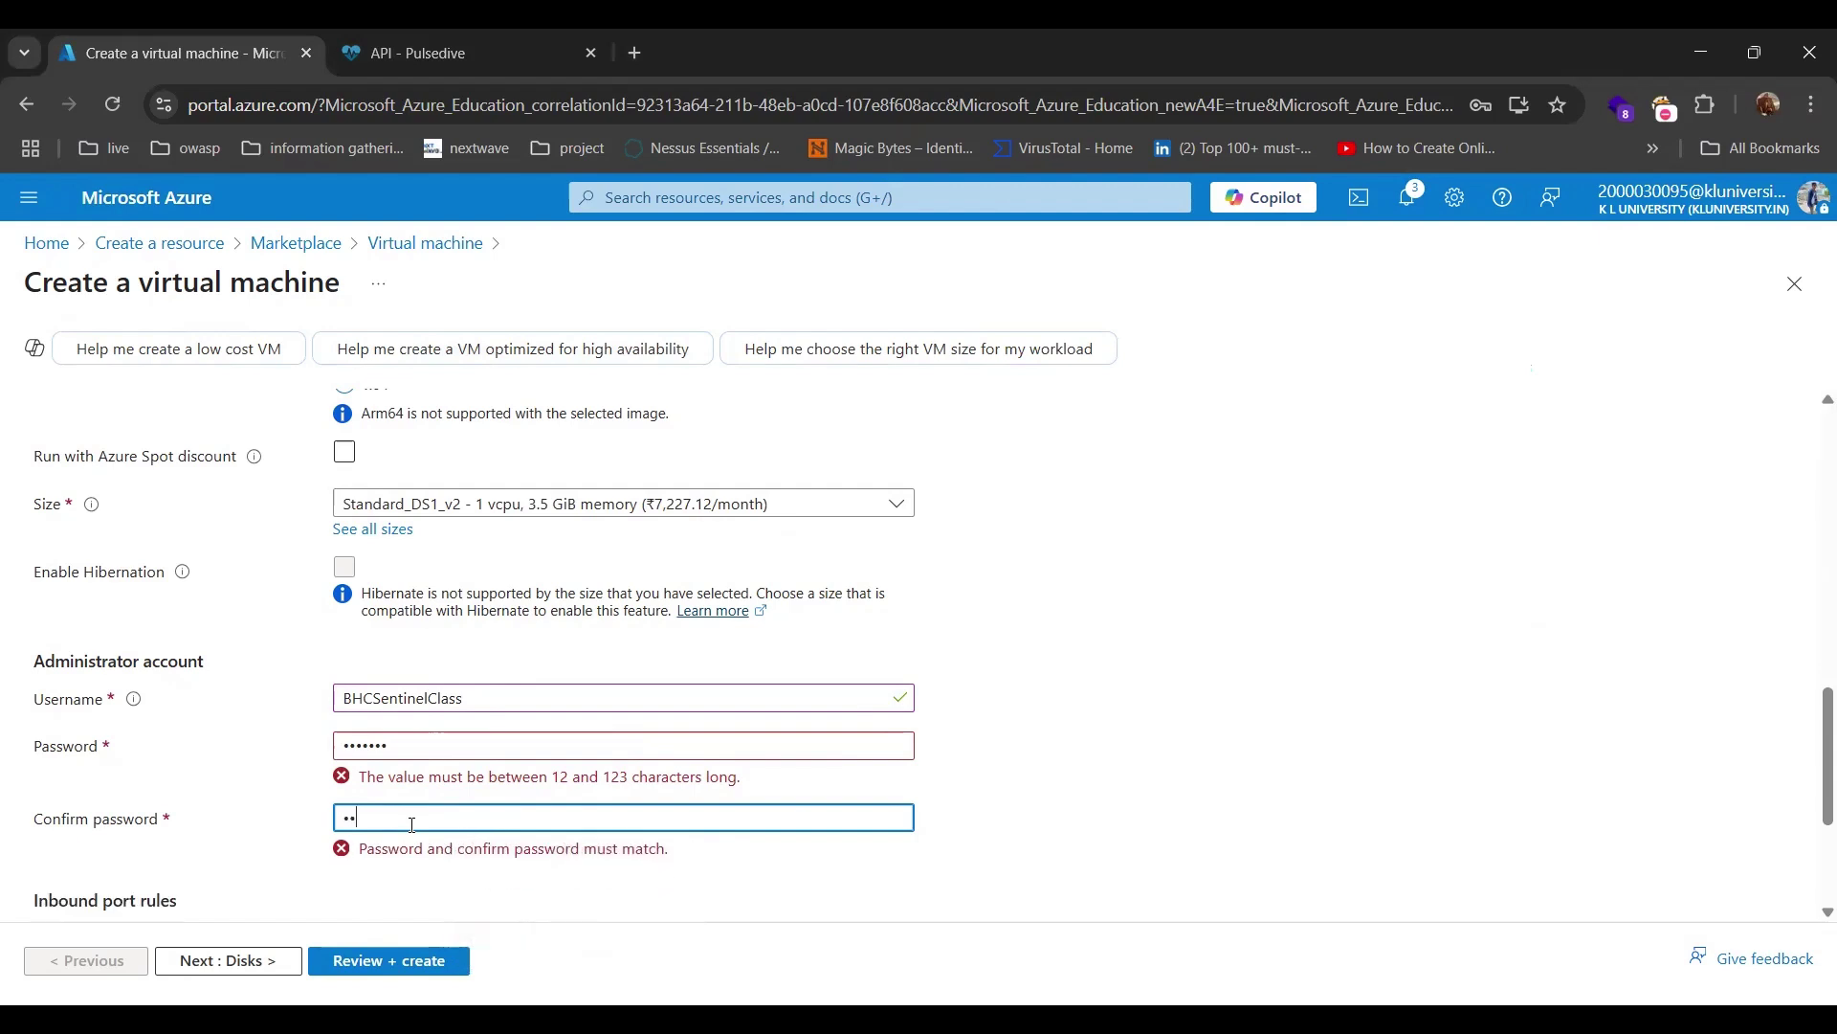
{"action": "key", "text": "BackSpace"}
{"action": "key", "text": "BackSpace"}
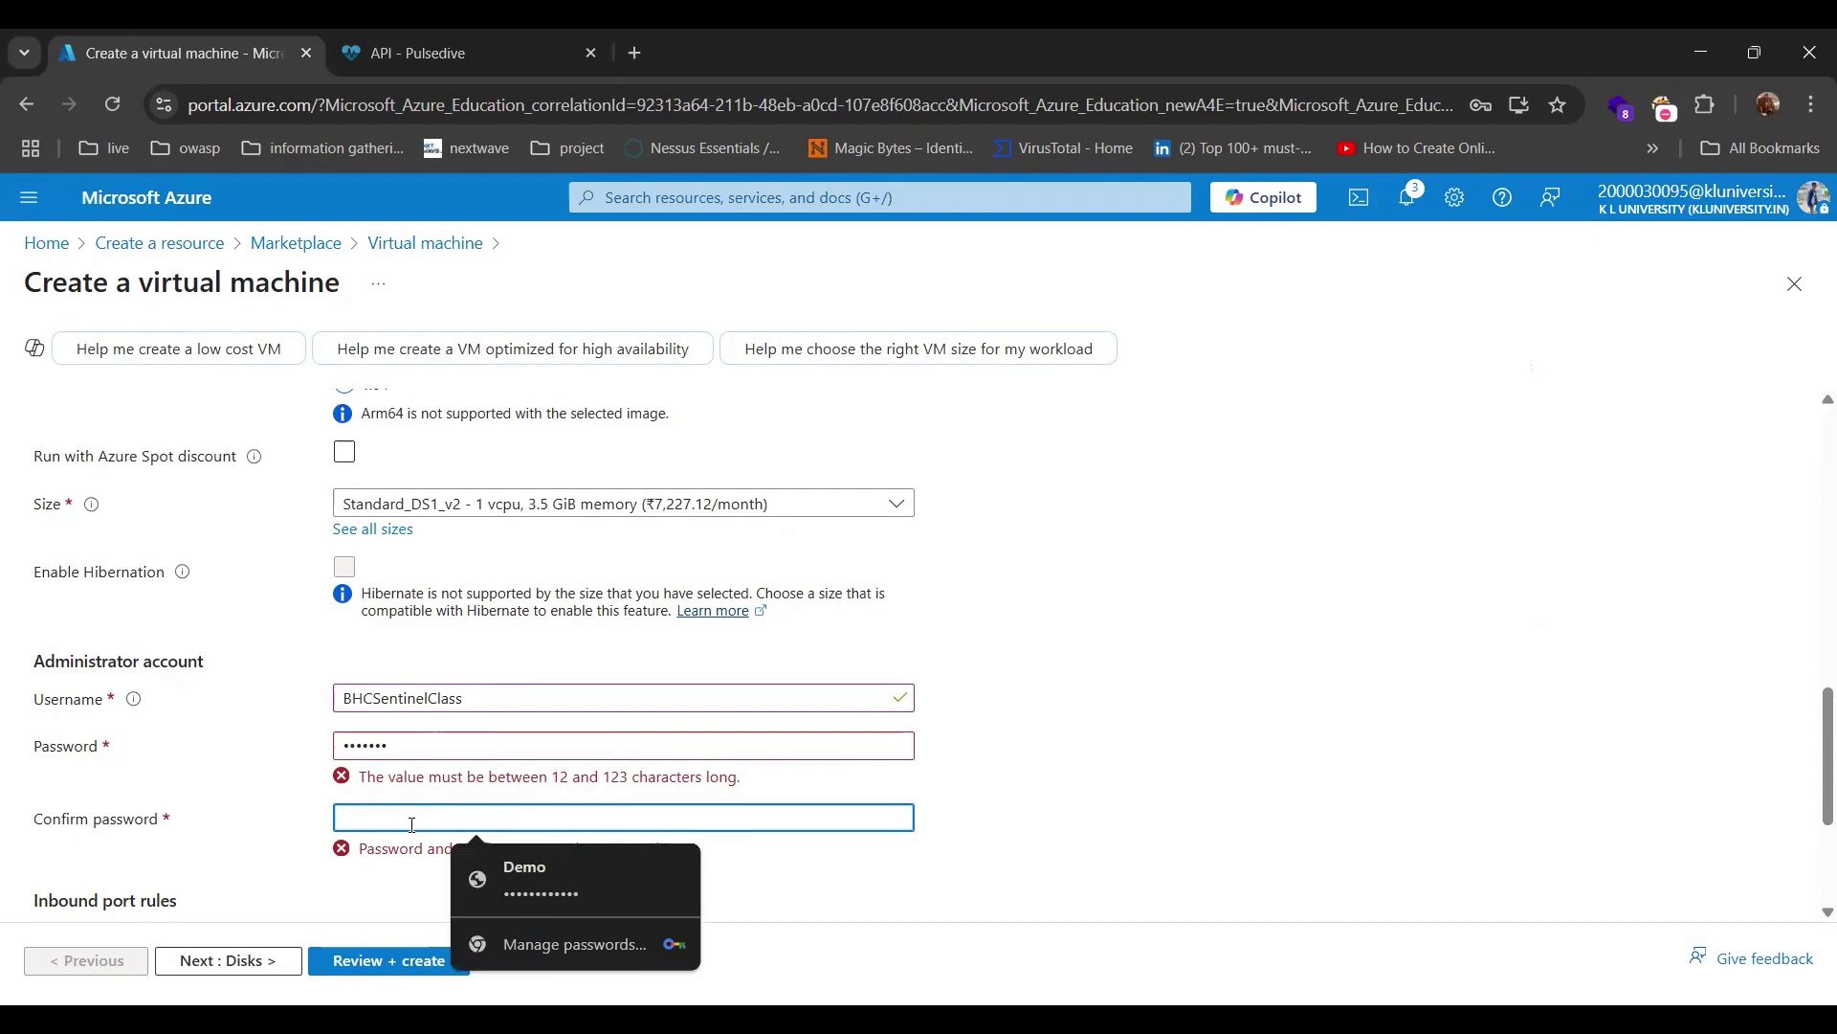
Retype the administrator password and enter a matching confirmation.
{"action": "left_click", "coordinate": [442, 733]}
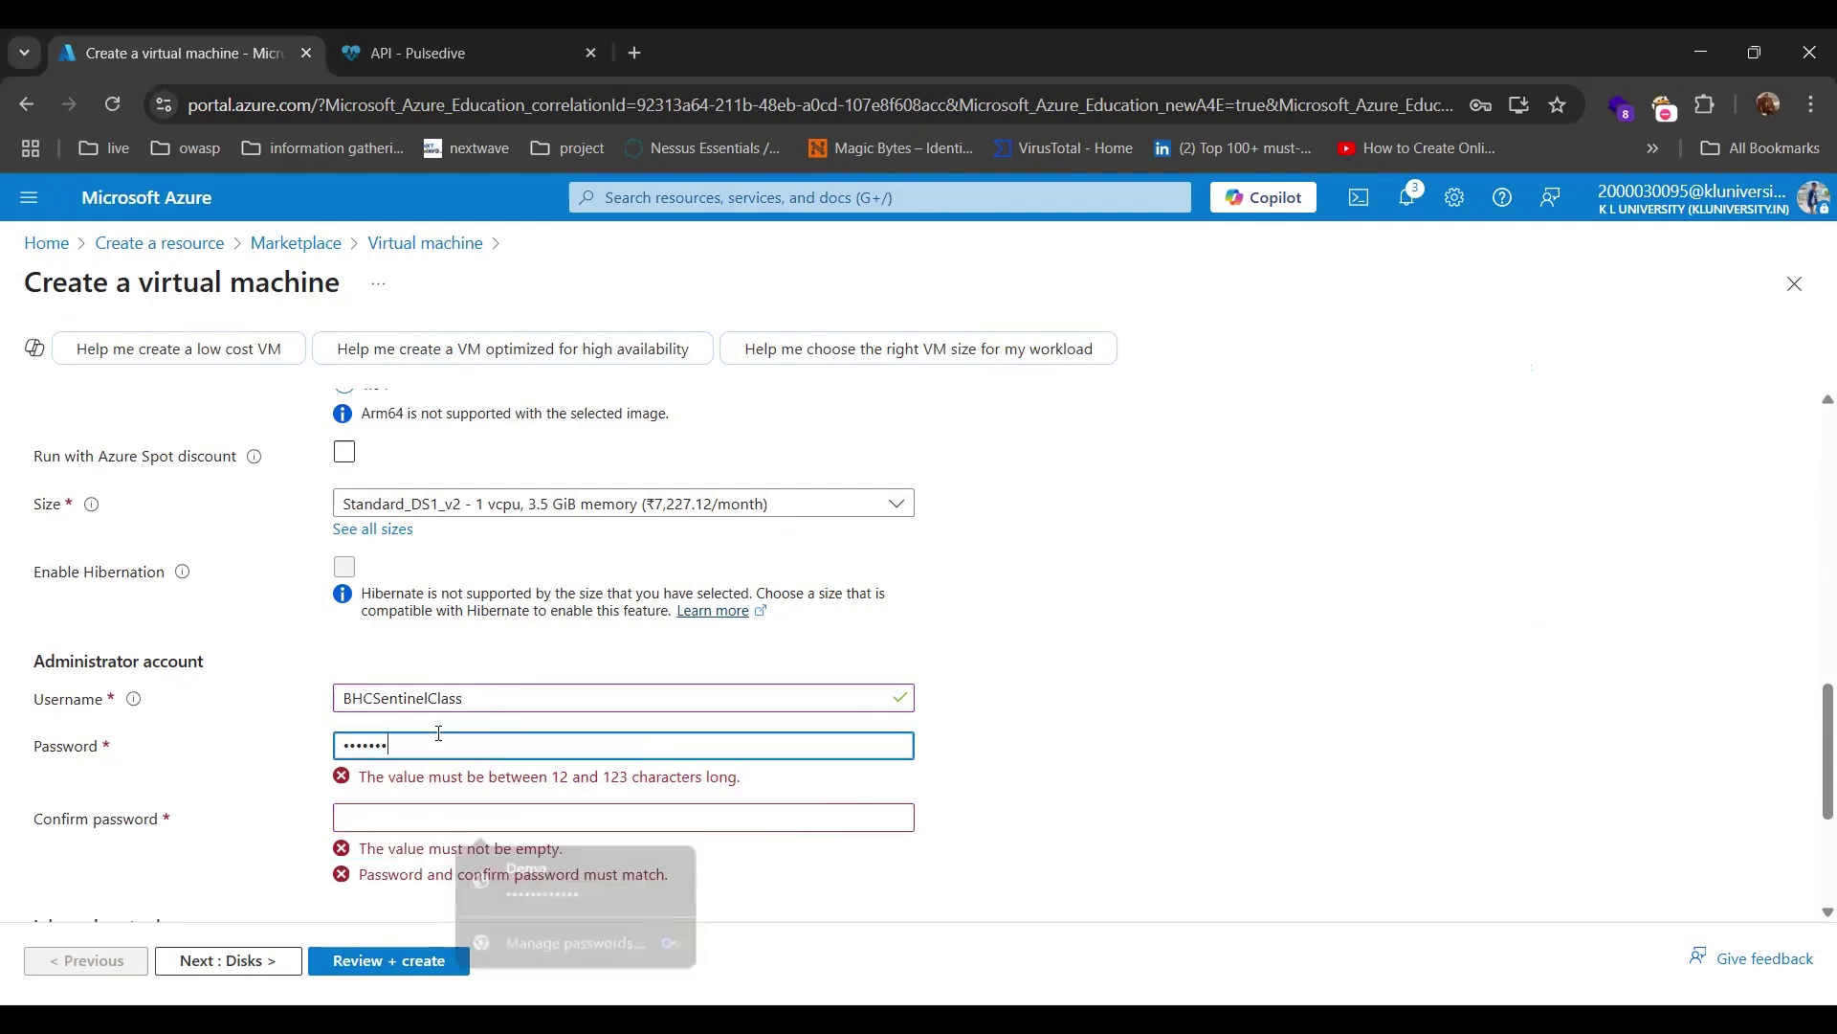
{"action": "key", "text": "ctrl+a"}
{"action": "key", "text": "BackSpace"}
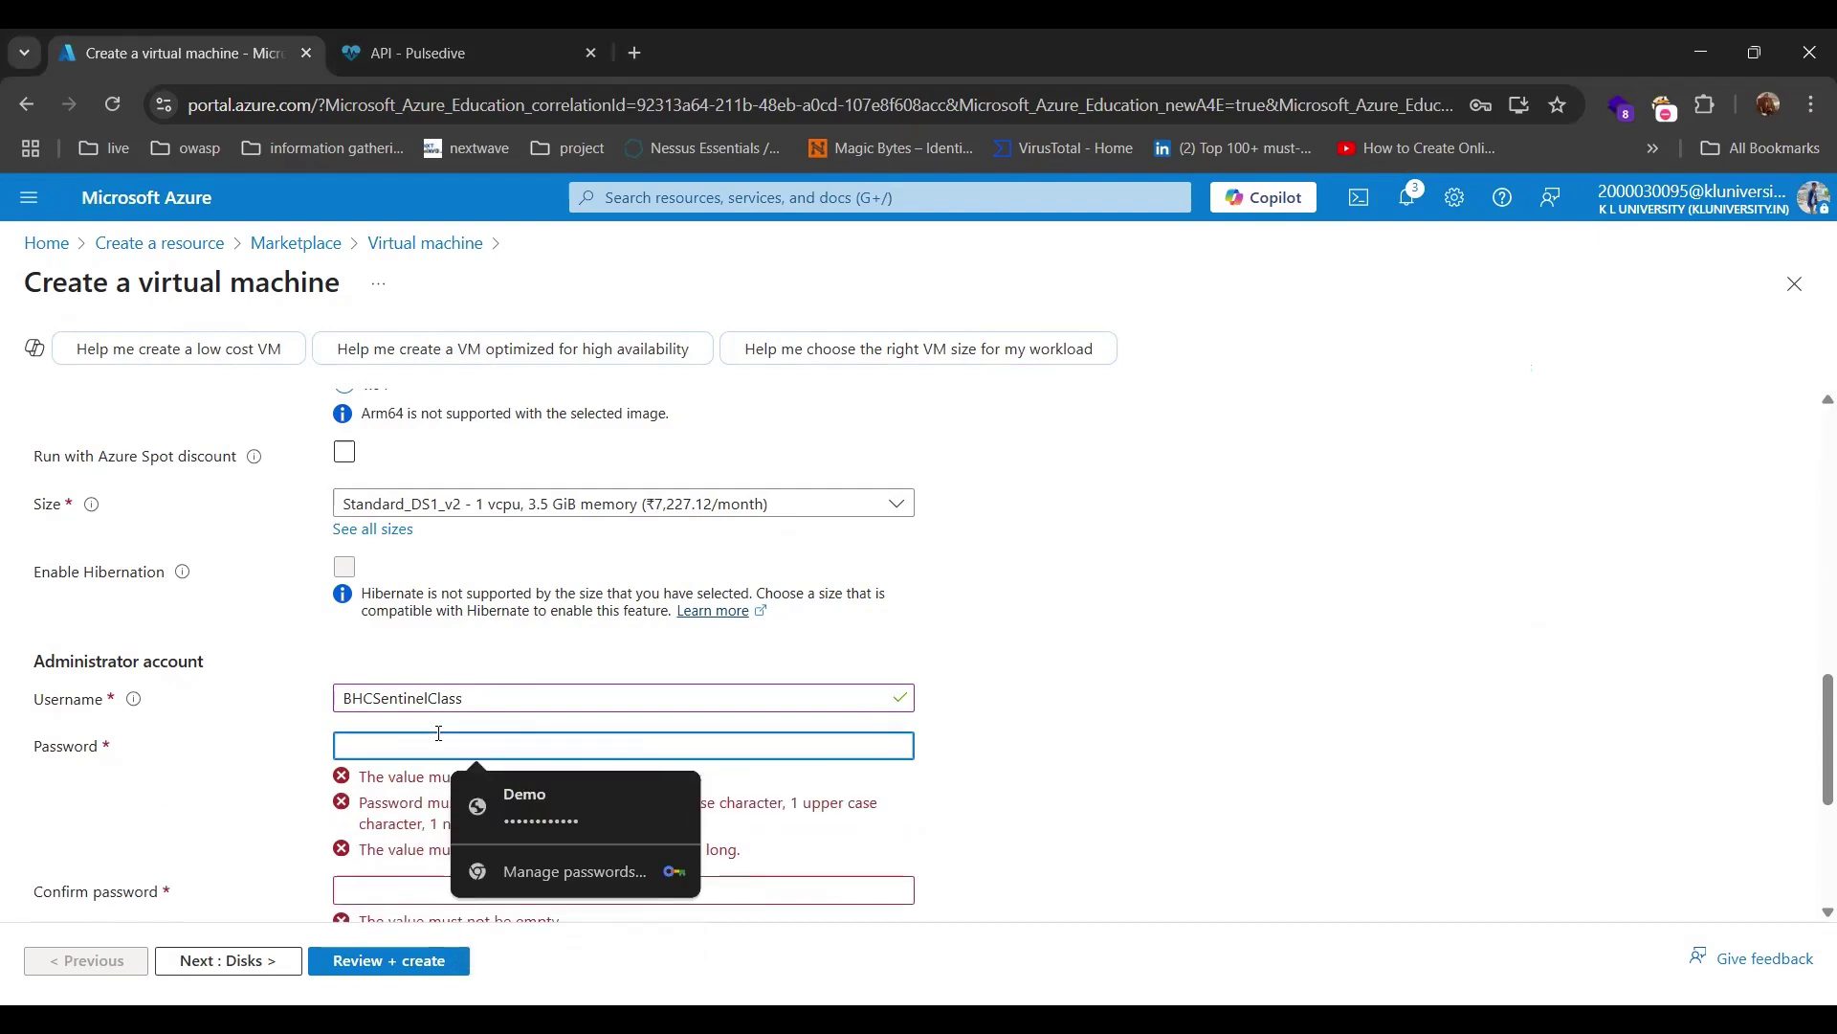
{"action": "type", "text": "••••••"}
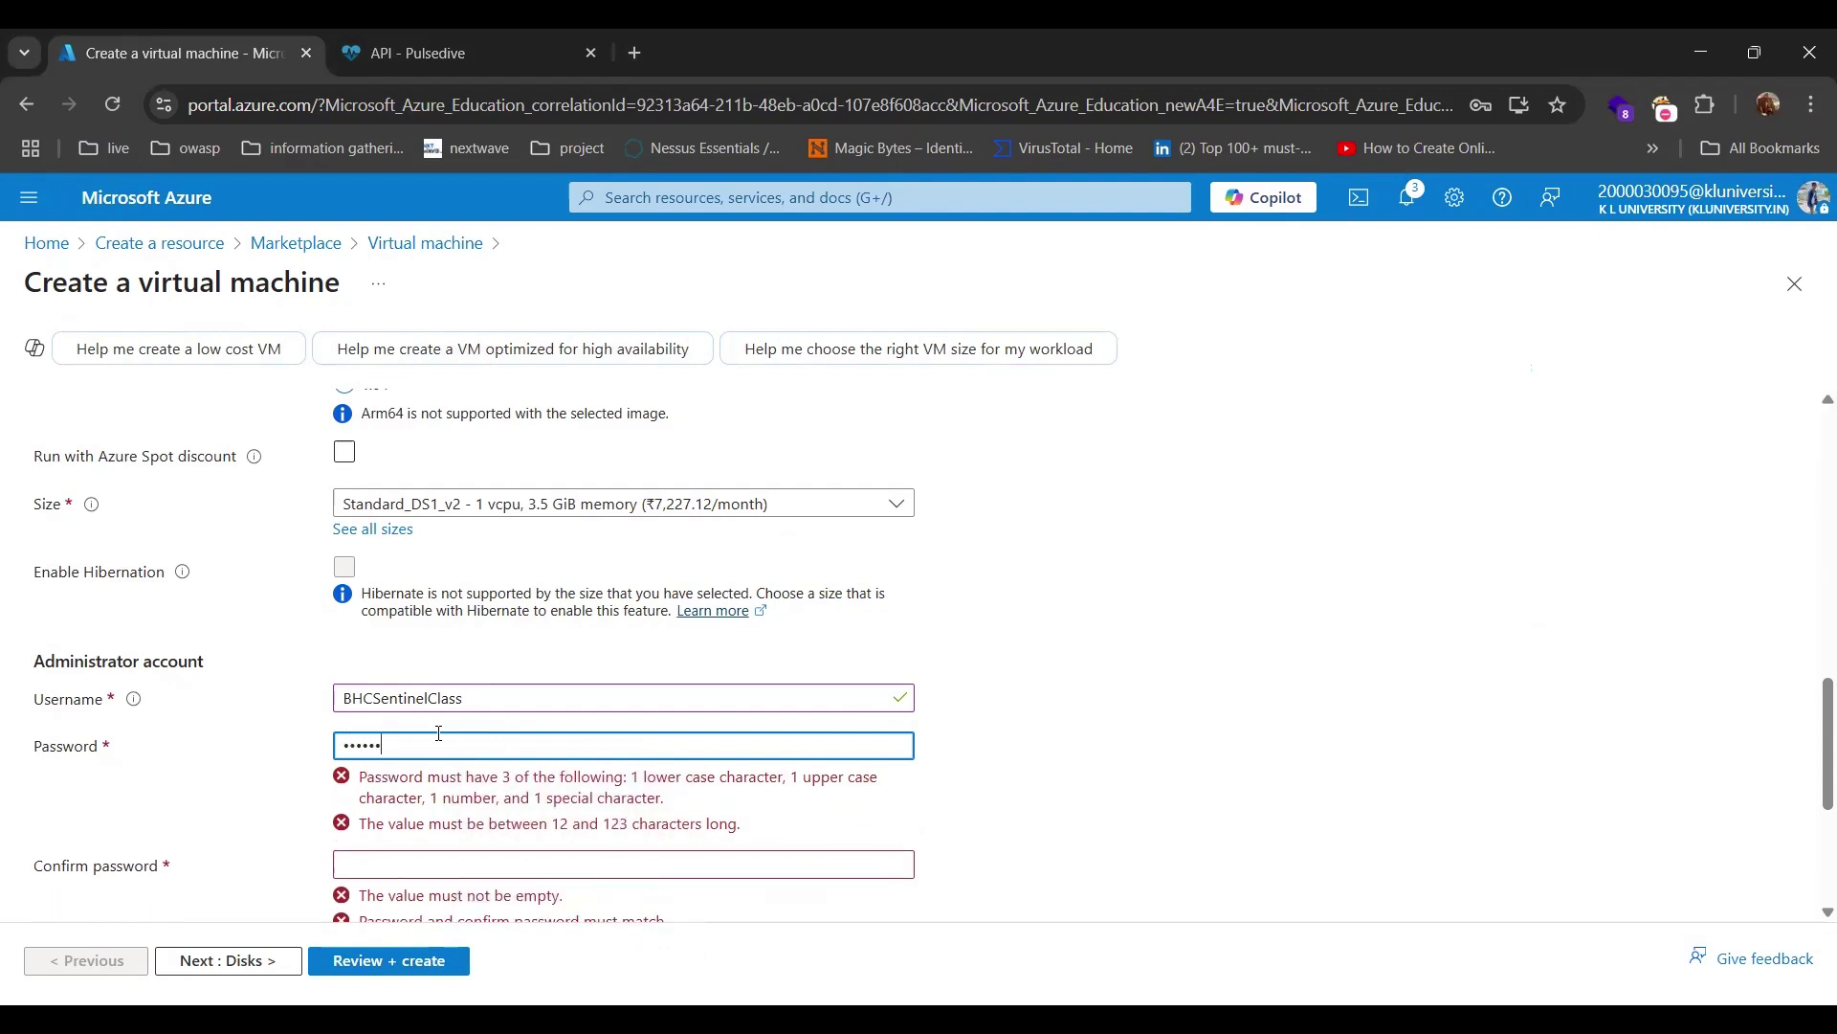
{"action": "type", "text": "••"}
{"action": "scroll", "coordinate": [439, 733], "scroll_direction": "down", "scroll_amount": 1}
{"action": "type", "text": "•••••••"}
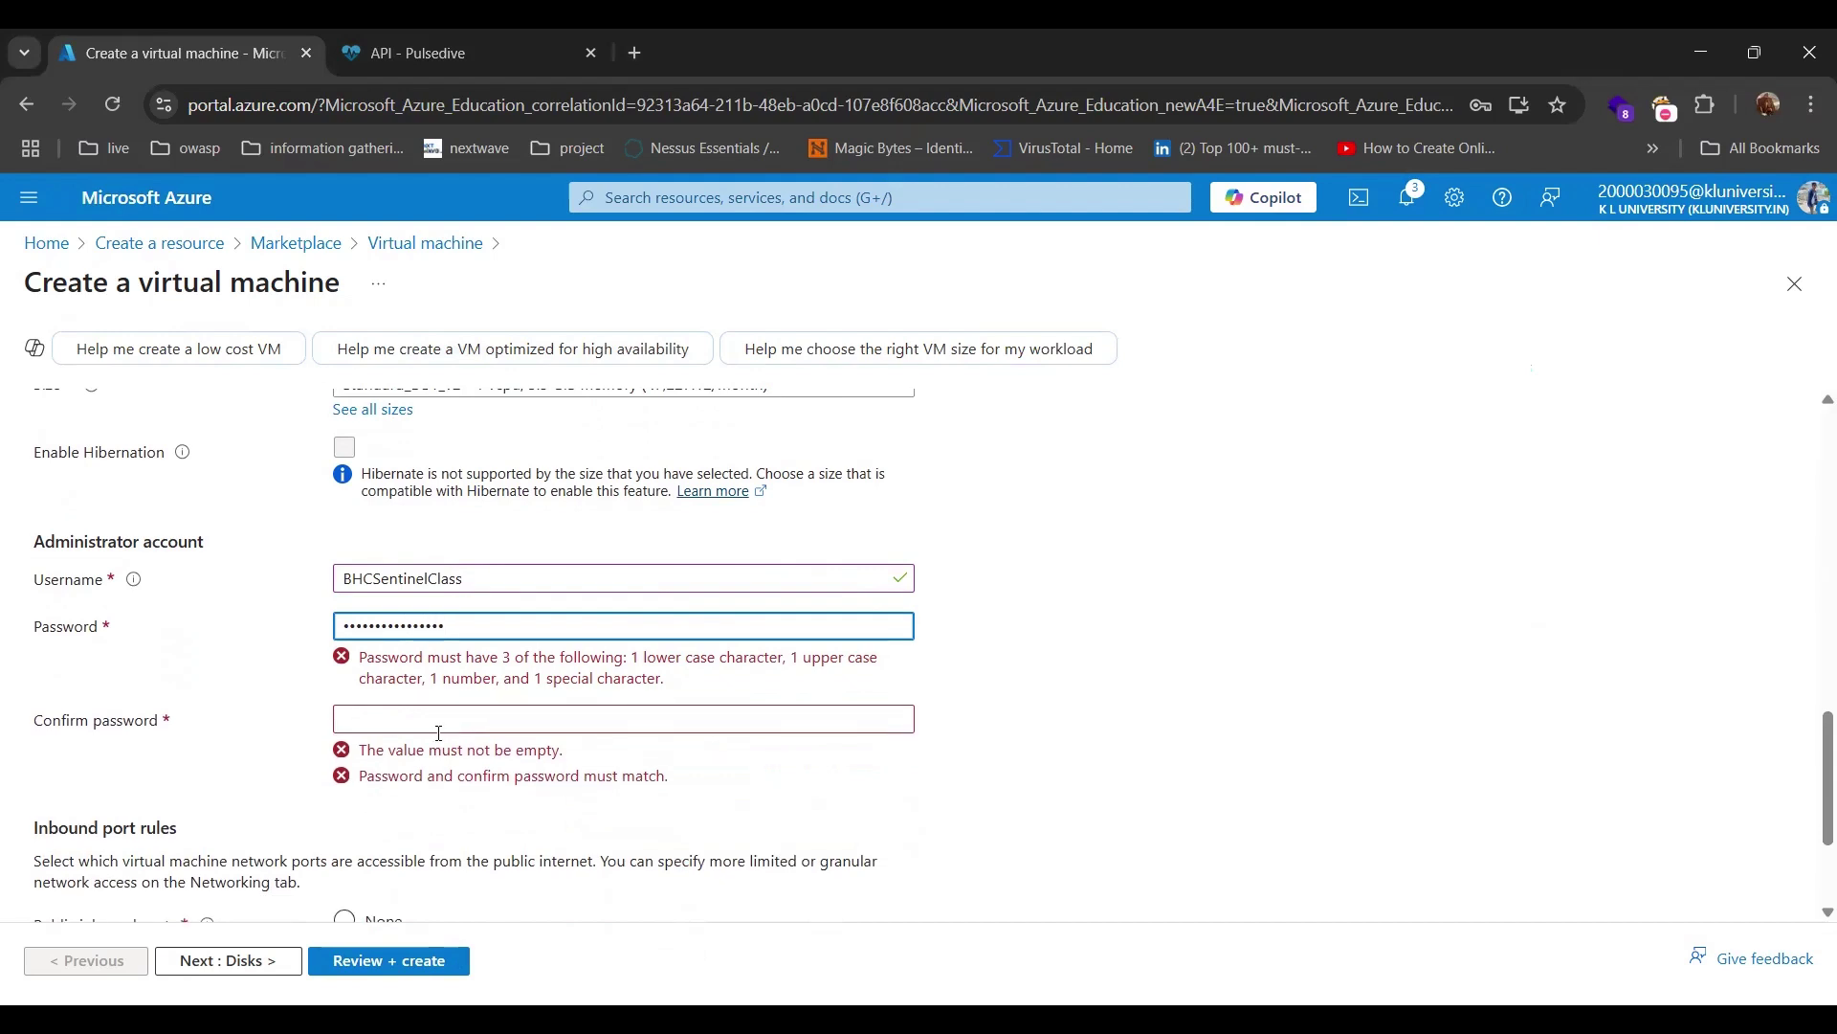
{"action": "type", "text": "••"}
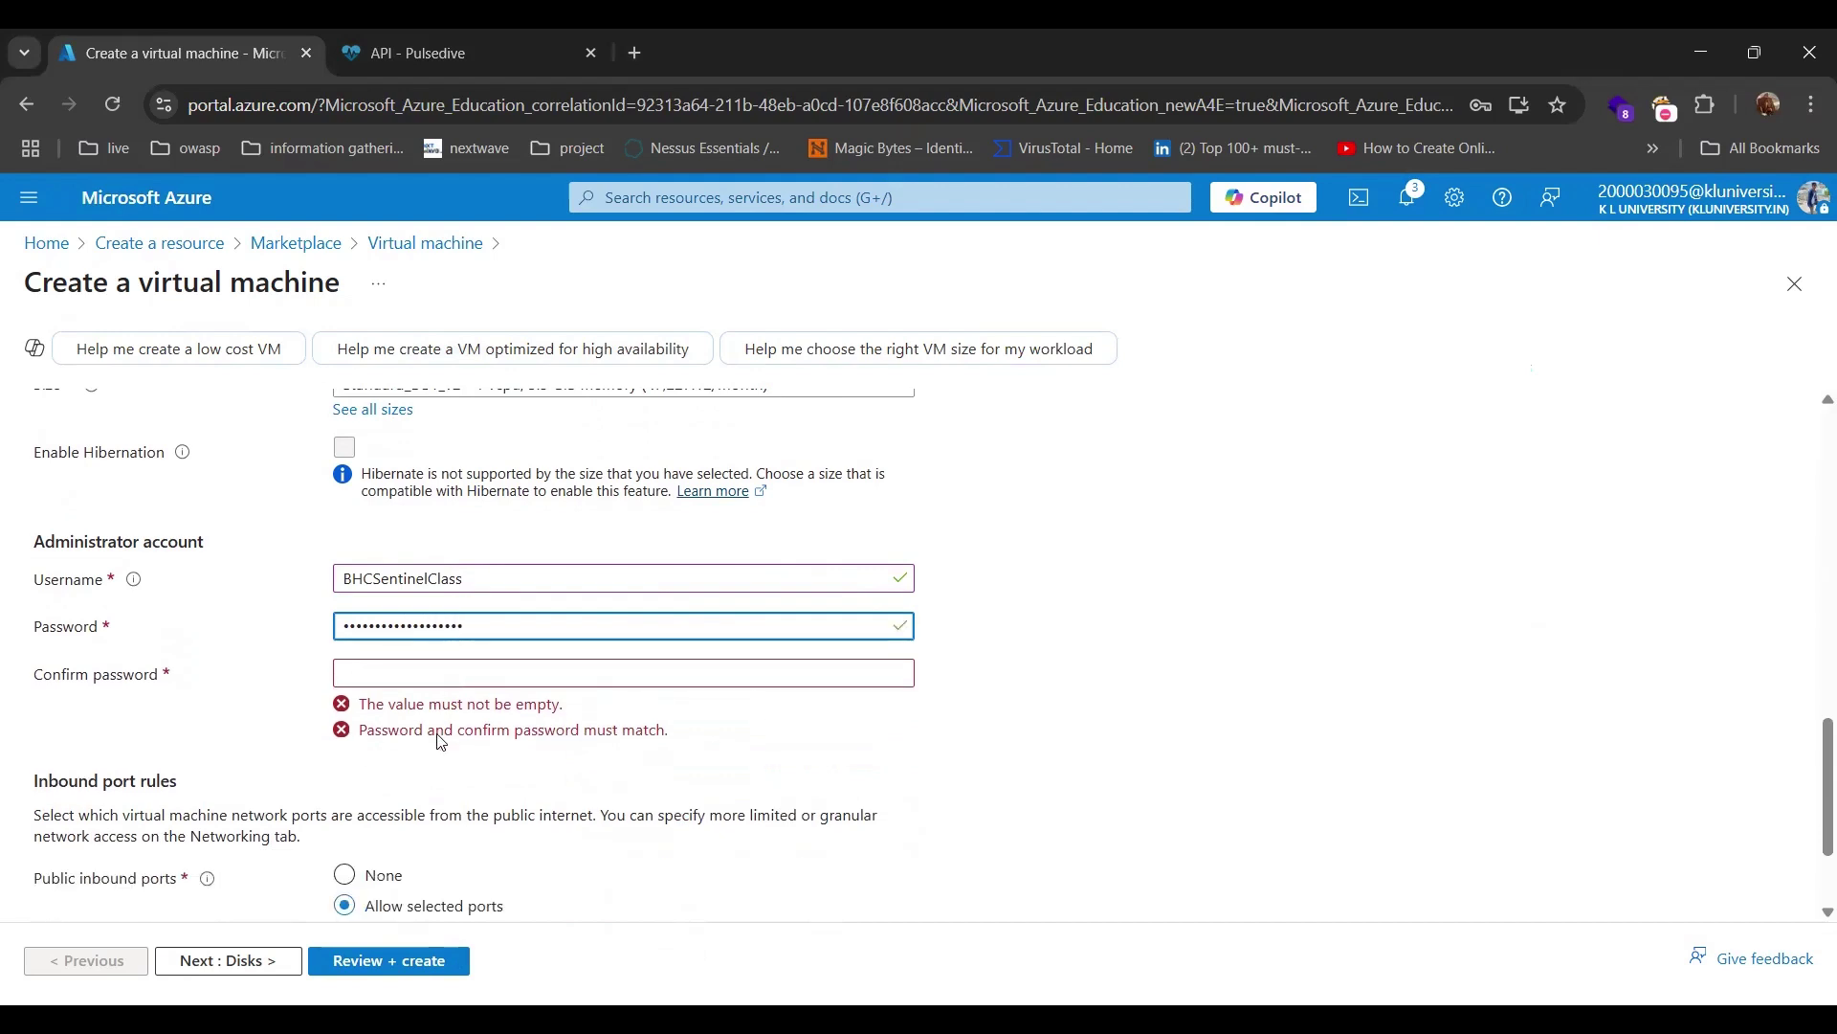
{"action": "left_click", "coordinate": [431, 672]}
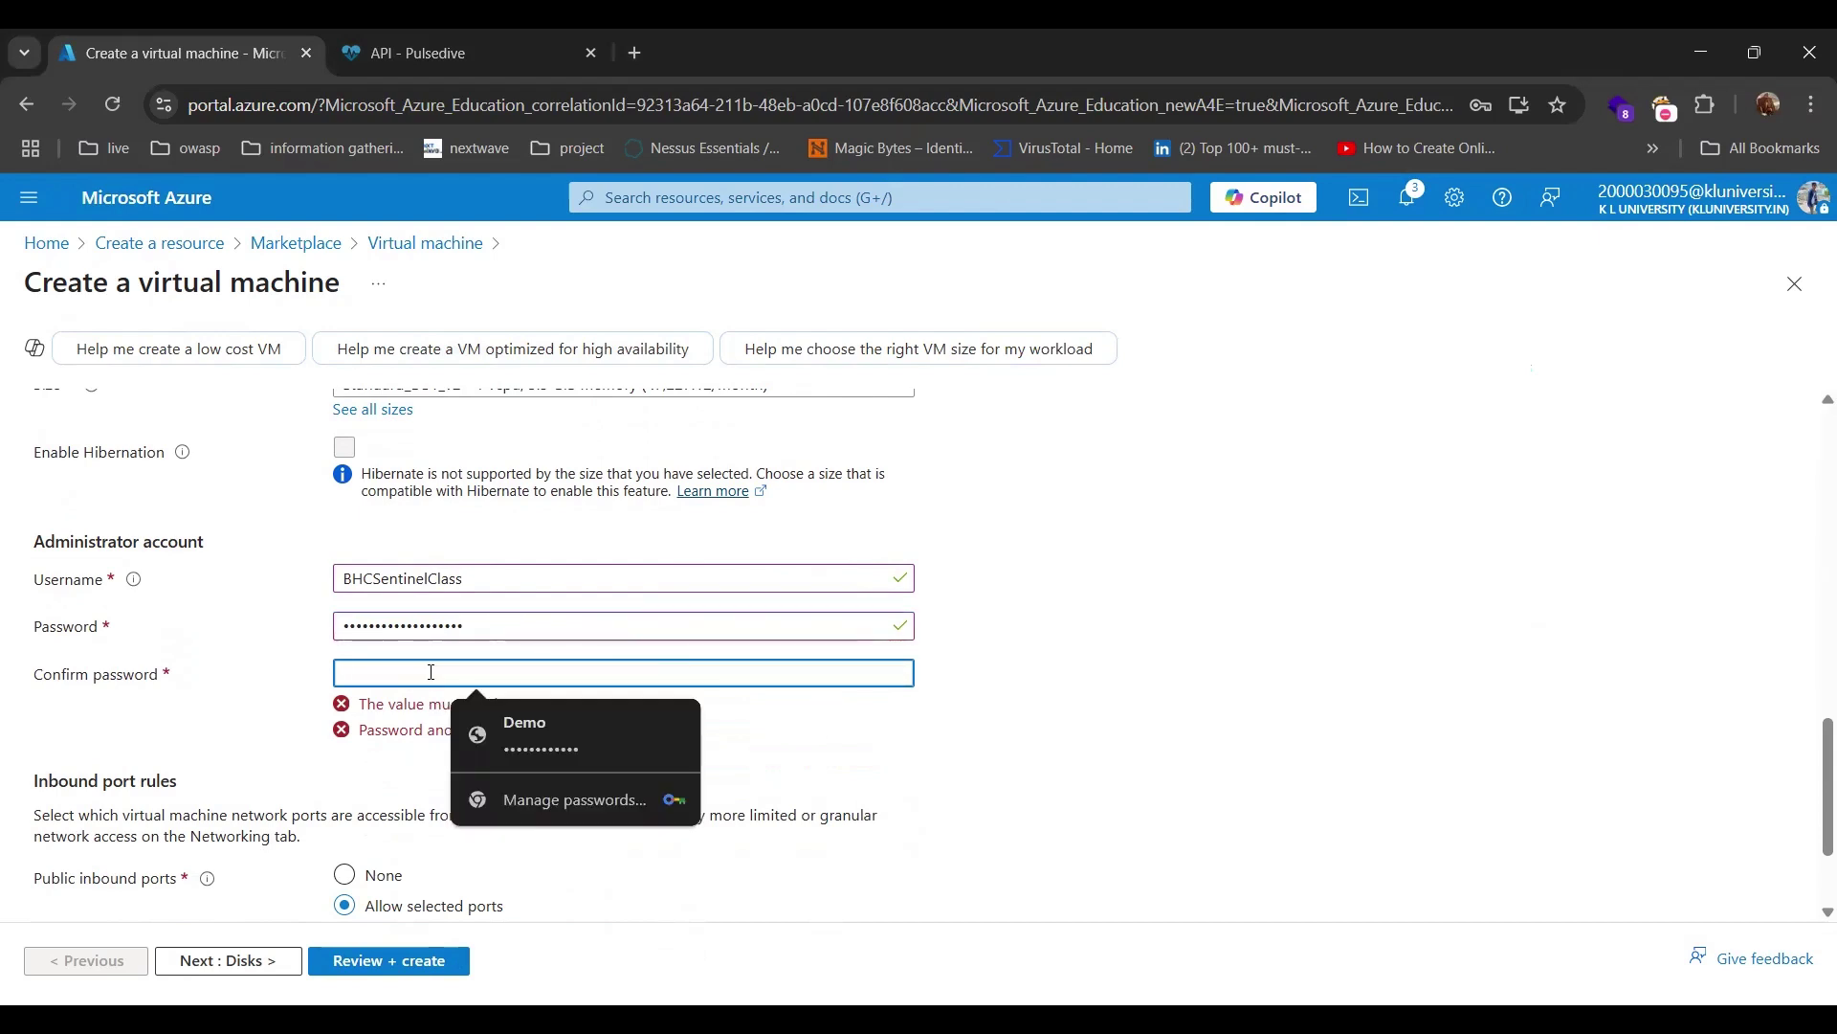
{"action": "type", "text": "•••••••••"}
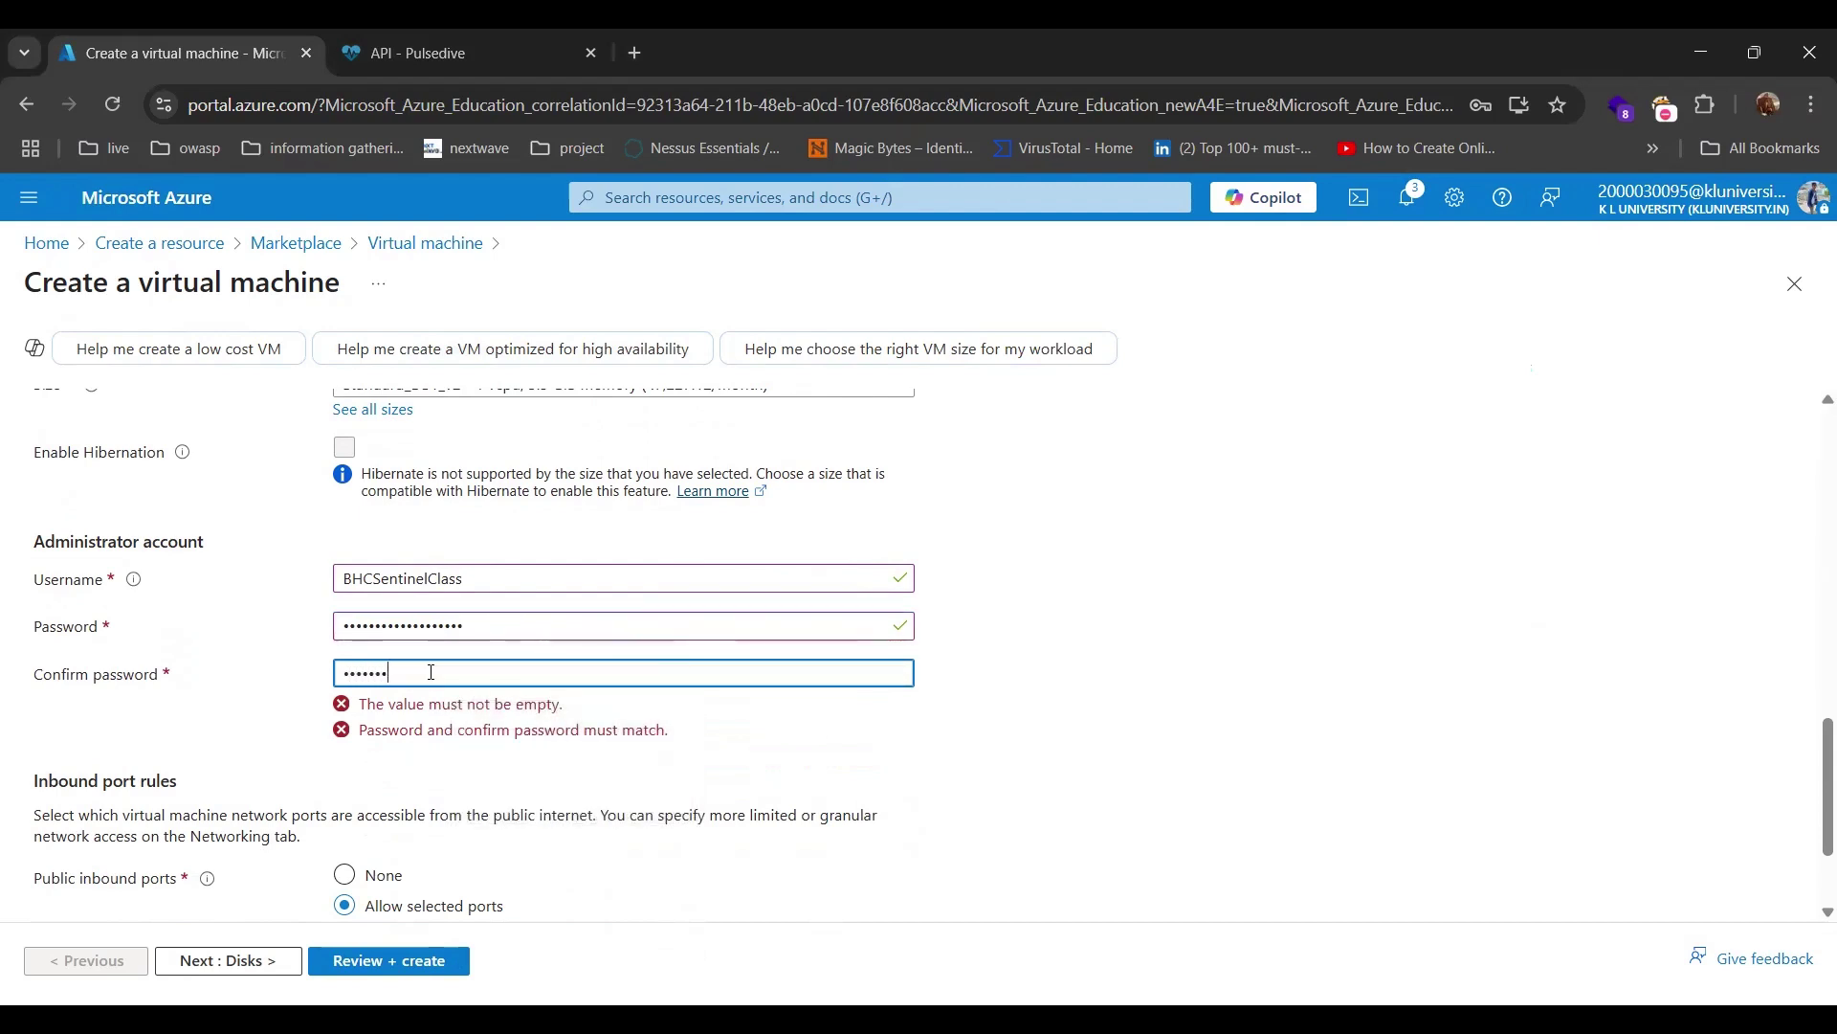
{"action": "type", "text": "•••••••••"}
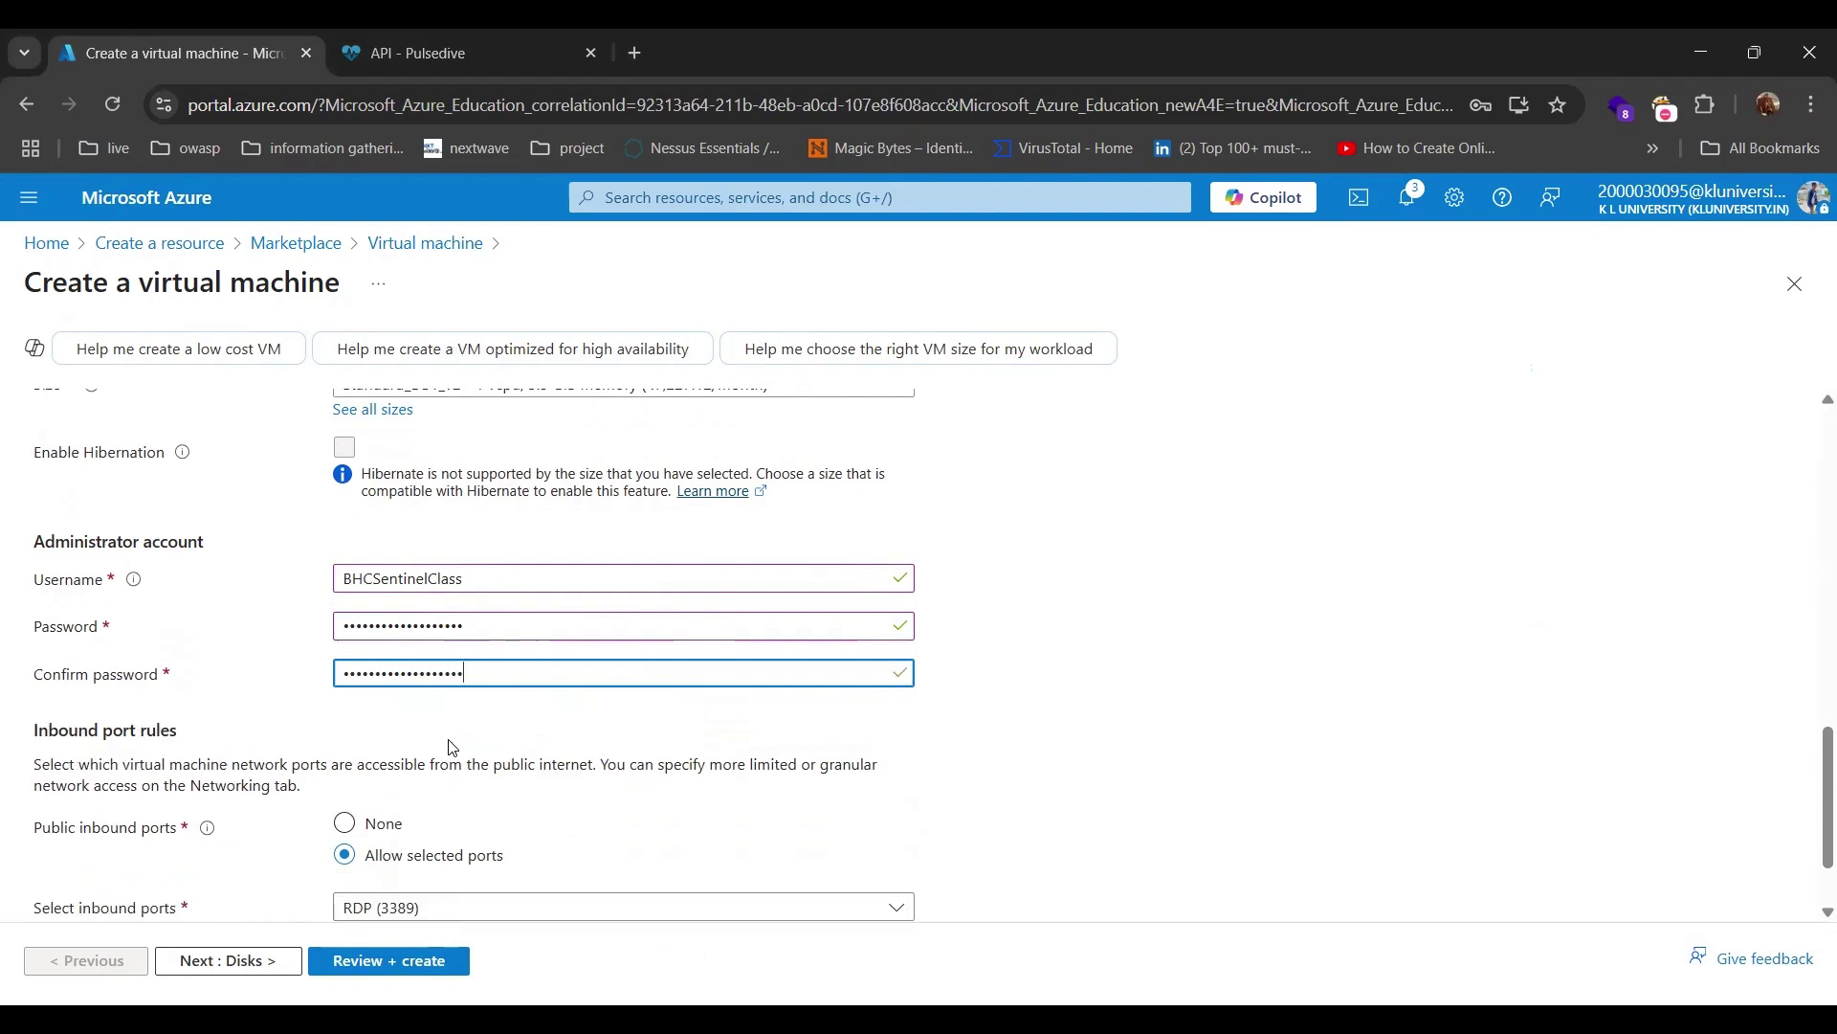
Set Public inbound ports to None.
{"action": "scroll", "coordinate": [454, 747], "scroll_direction": "down", "scroll_amount": 1}
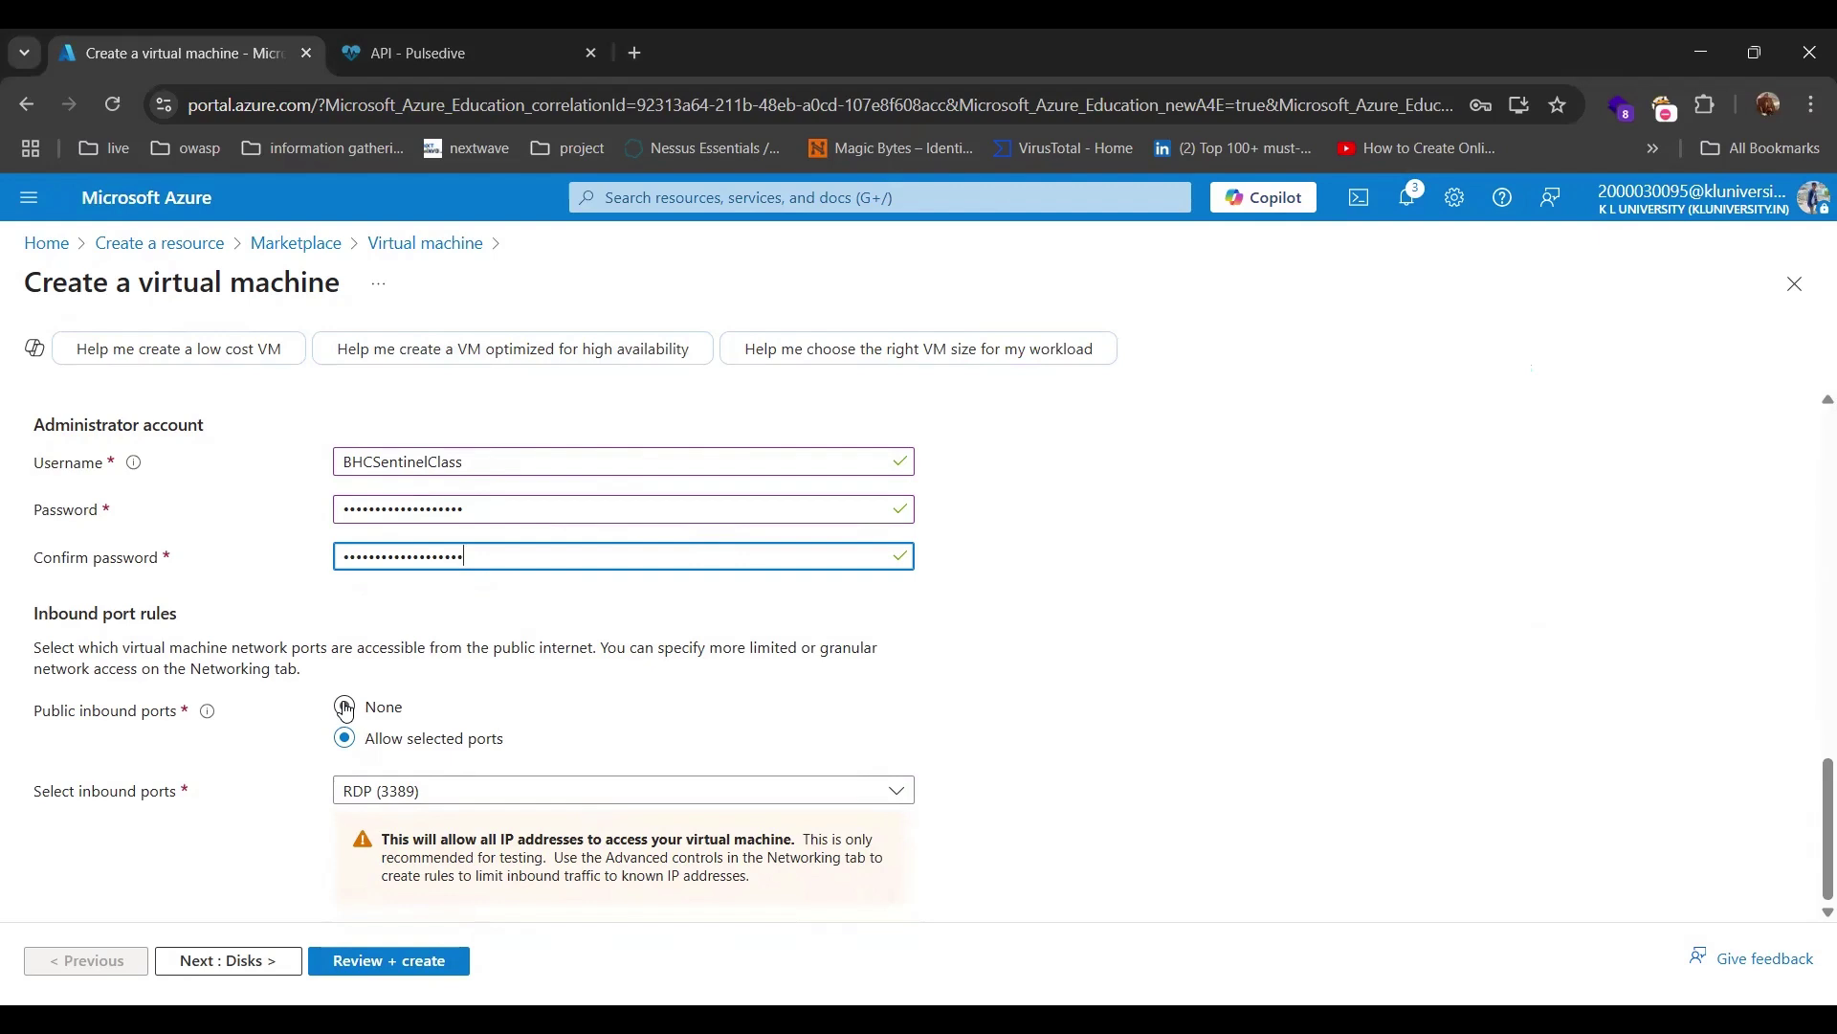
{"action": "left_click", "coordinate": [345, 710]}
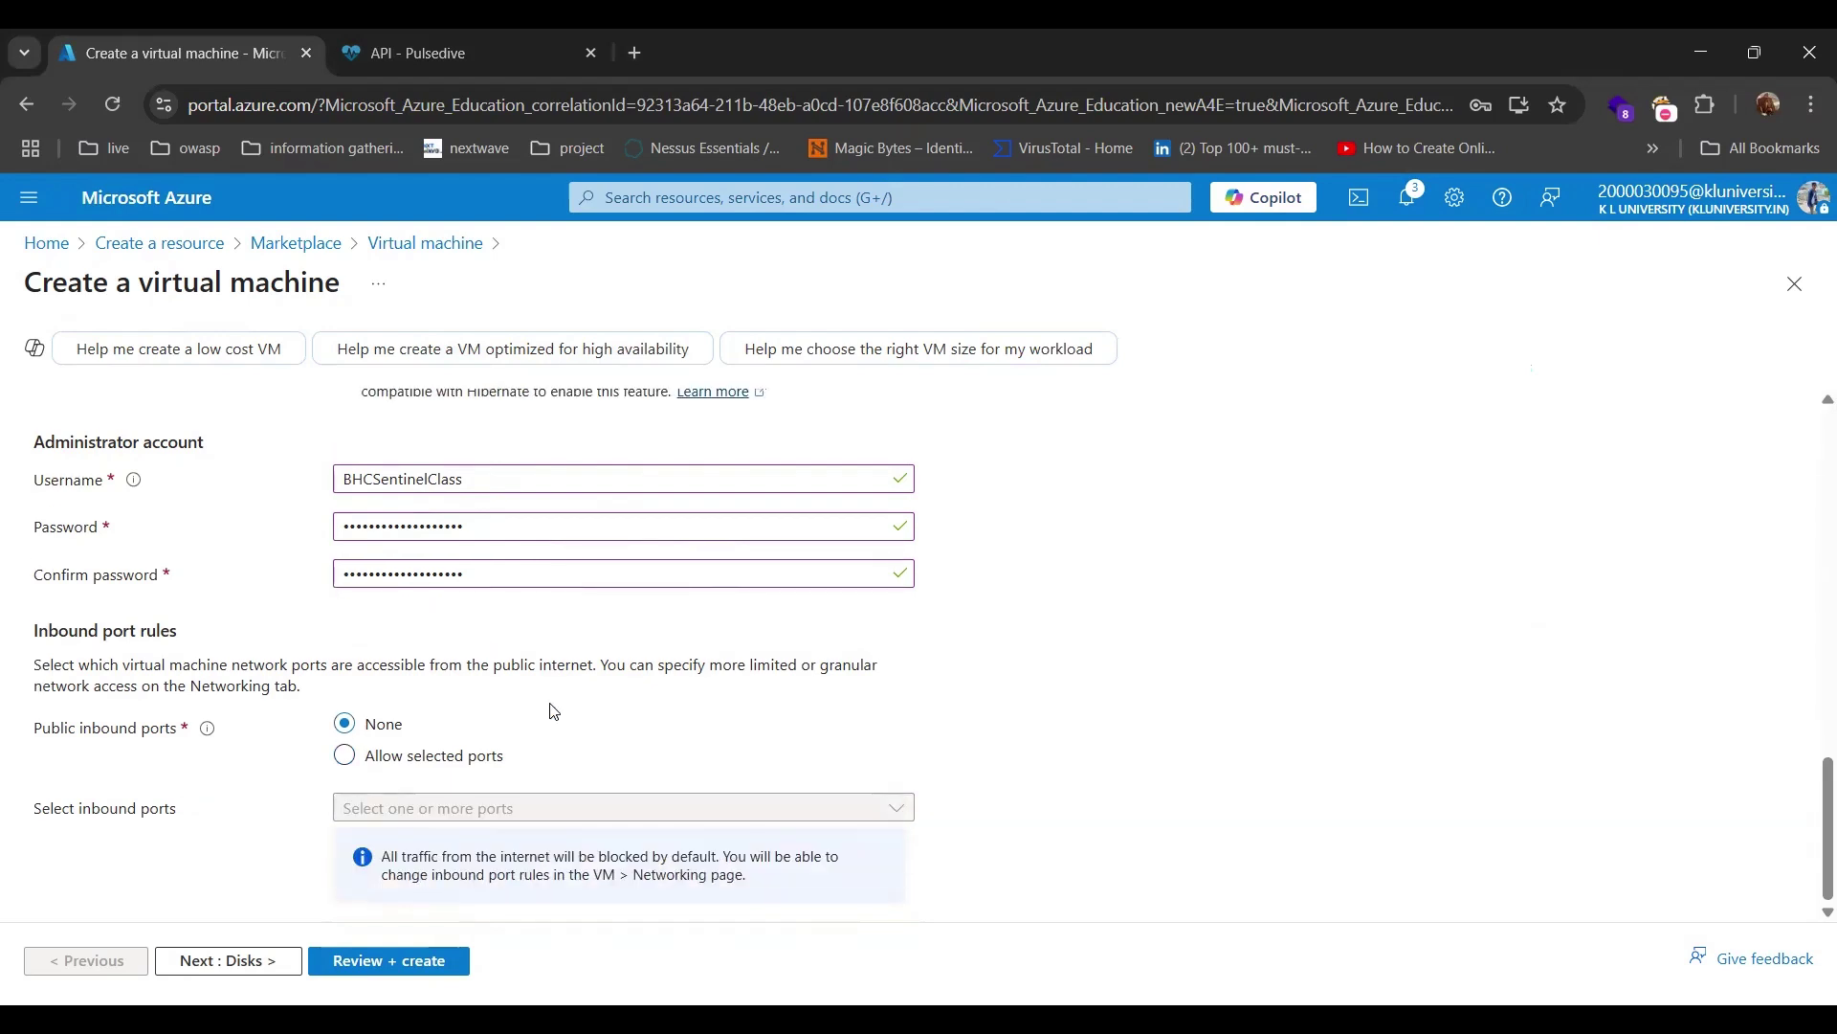
{"action": "scroll", "coordinate": [553, 711], "scroll_direction": "up", "scroll_amount": 1}
{"action": "scroll", "coordinate": [553, 711], "scroll_direction": "down", "scroll_amount": 1}
Dismiss the save-password prompt and keep defaults on Disks, Networking, Management, Monitoring and Advanced.
{"action": "left_click", "coordinate": [279, 961]}
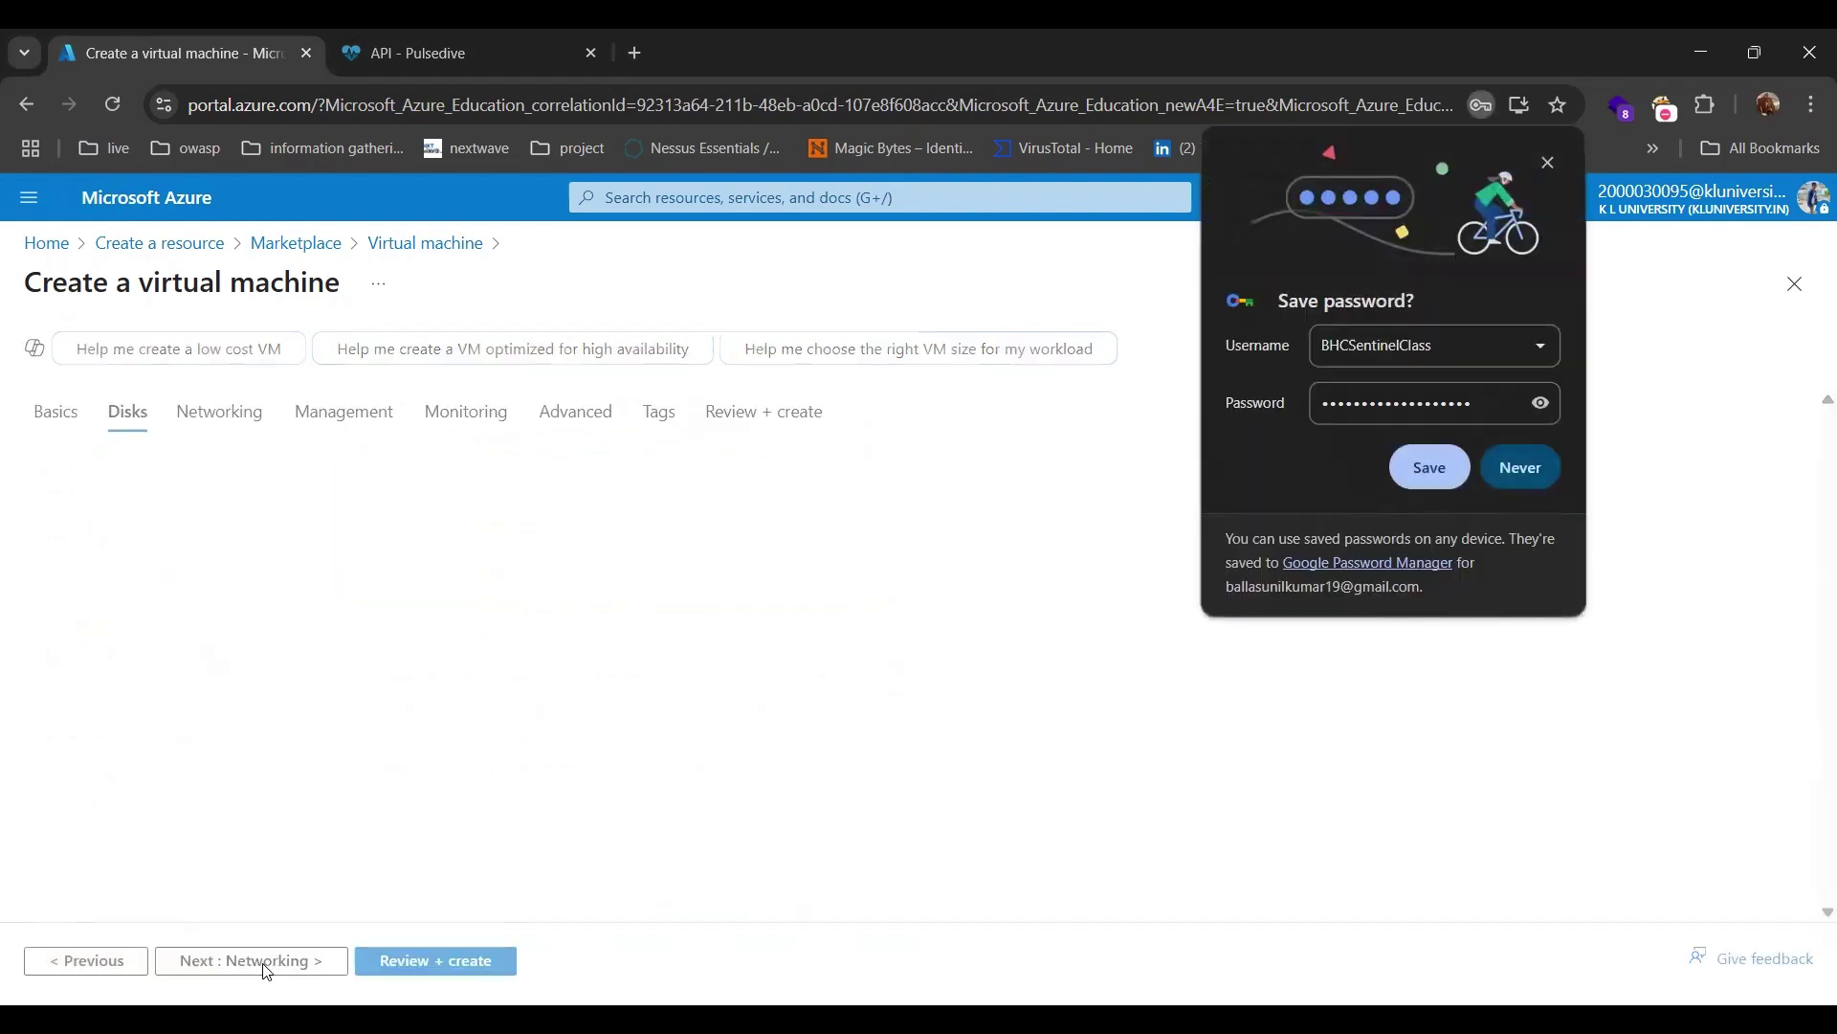
{"action": "left_click", "coordinate": [1433, 476]}
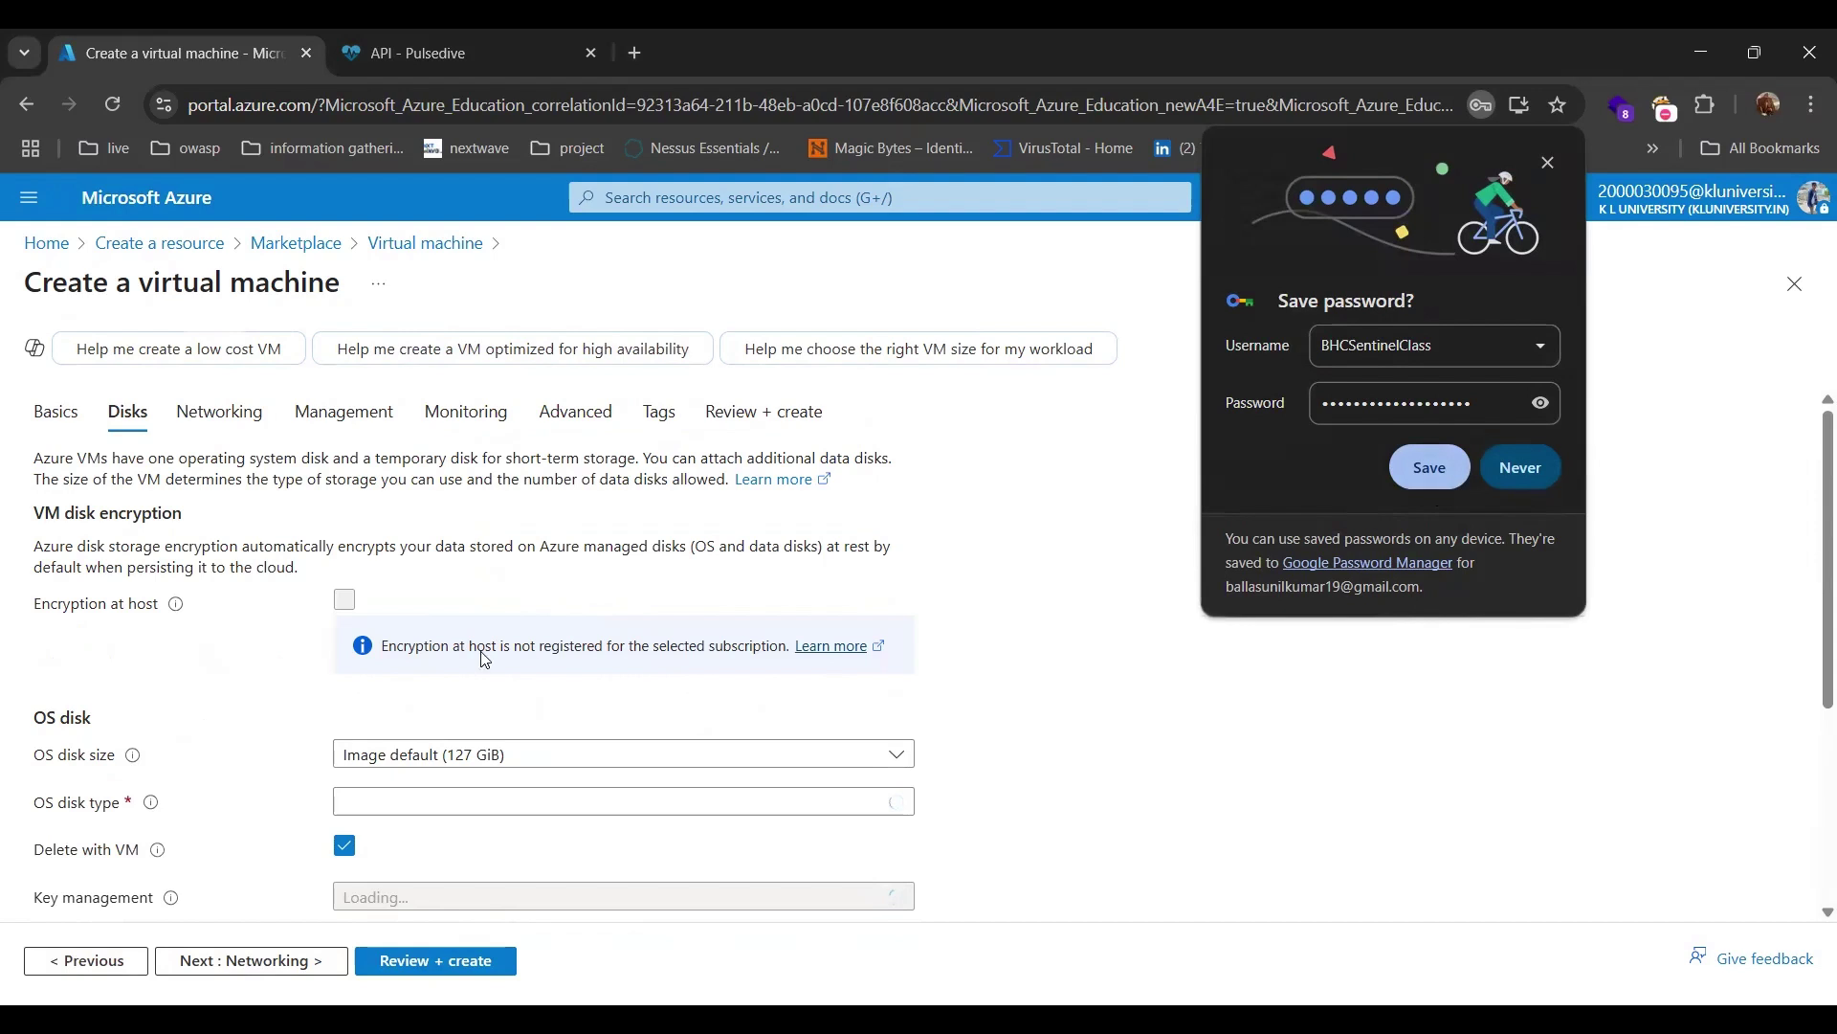
{"action": "scroll", "coordinate": [430, 650], "scroll_direction": "down", "scroll_amount": 3}
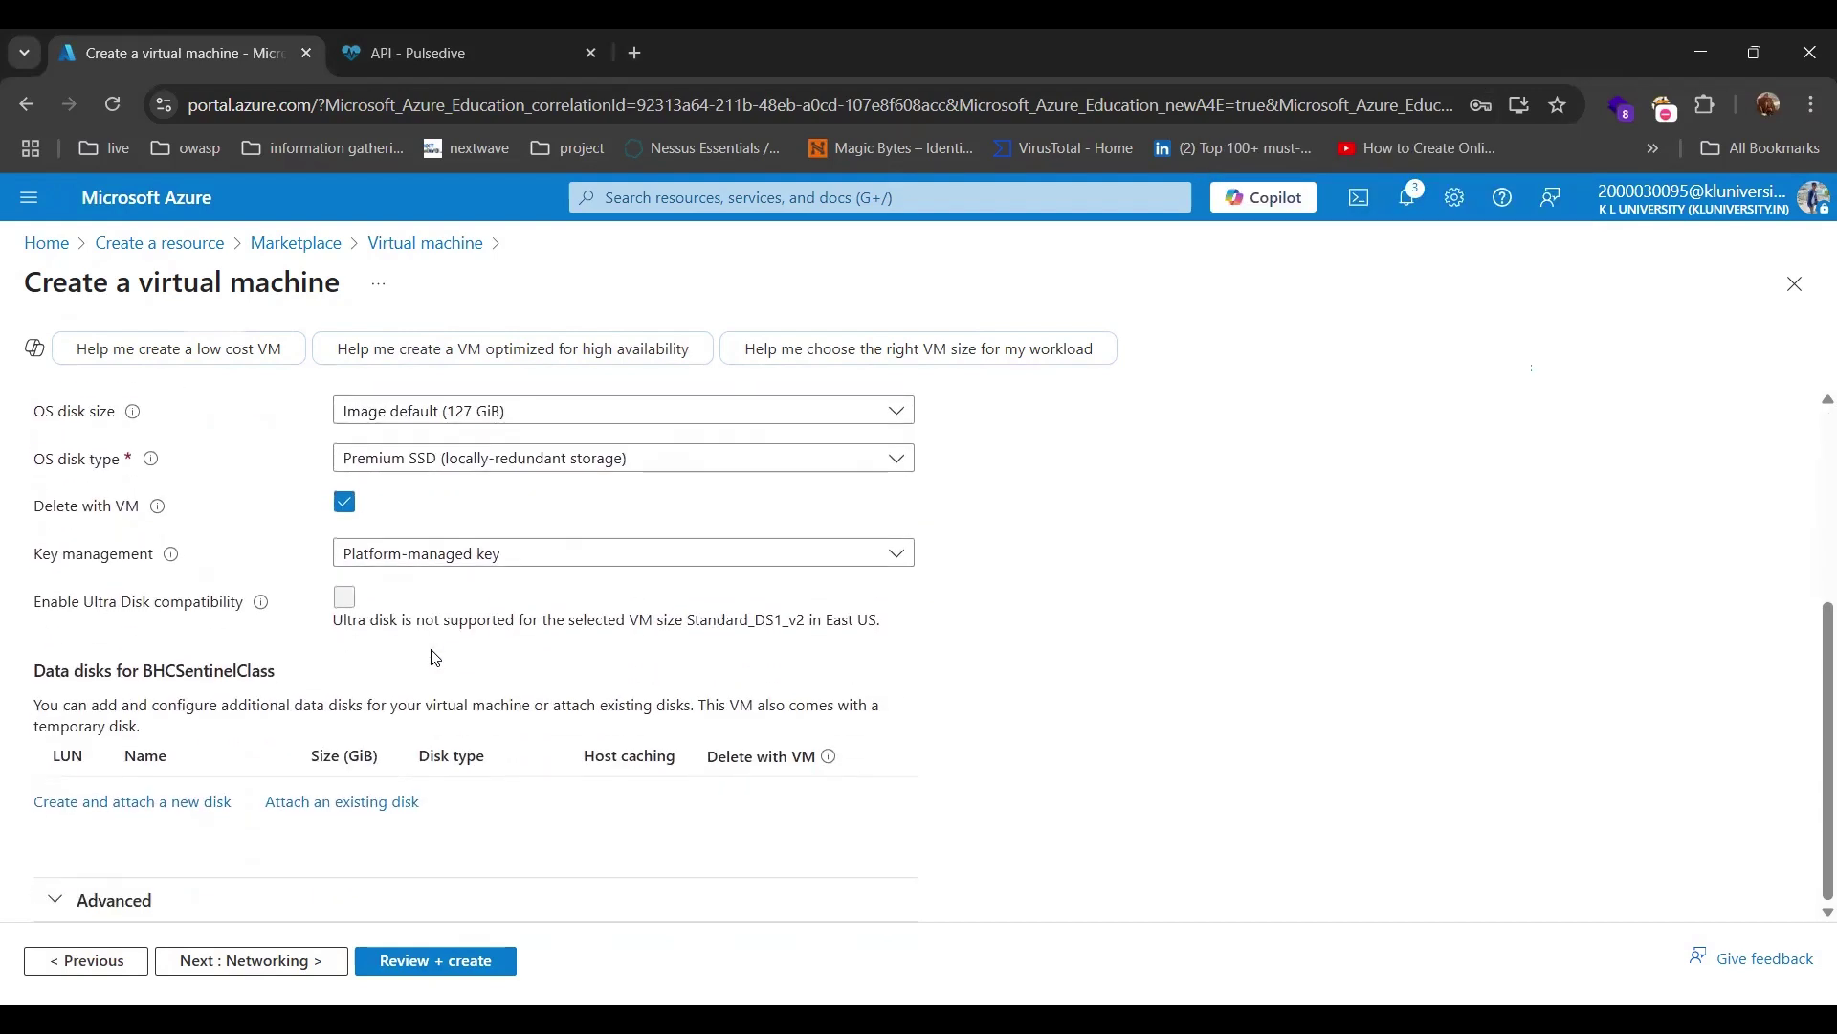
{"action": "left_click", "coordinate": [283, 961]}
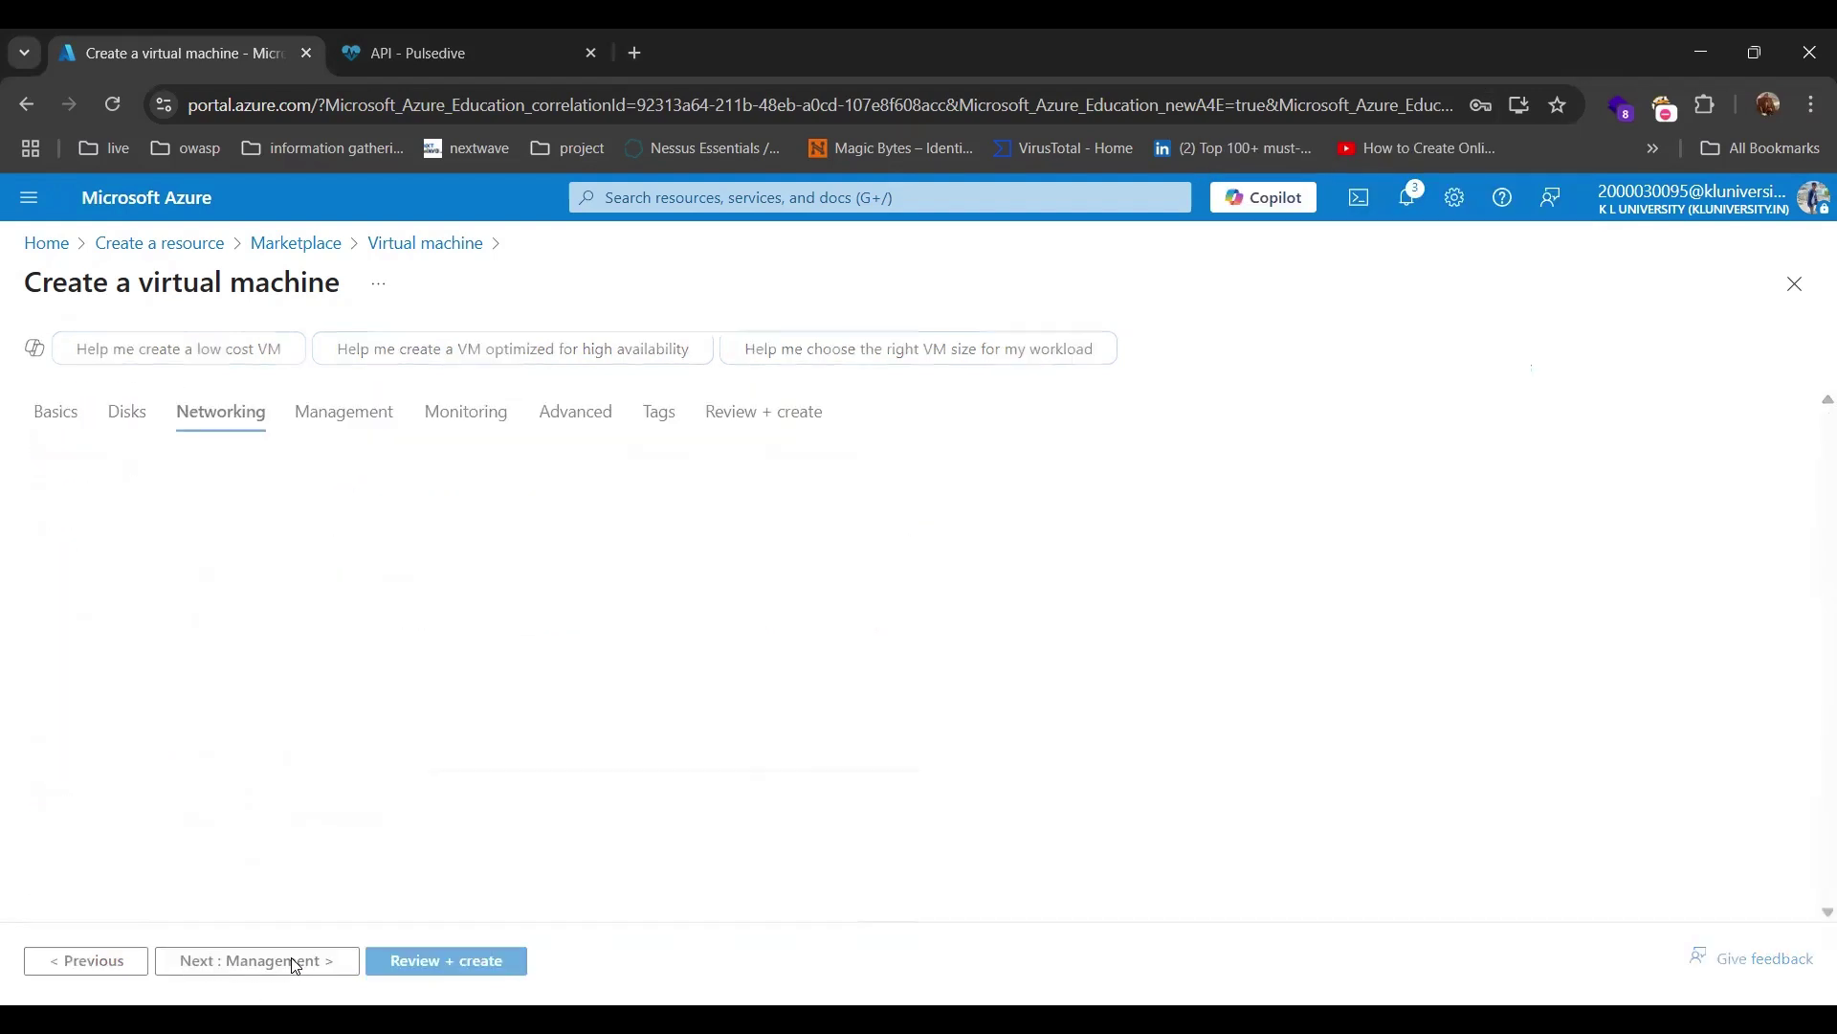
{"action": "scroll", "coordinate": [339, 696], "scroll_direction": "down", "scroll_amount": 1}
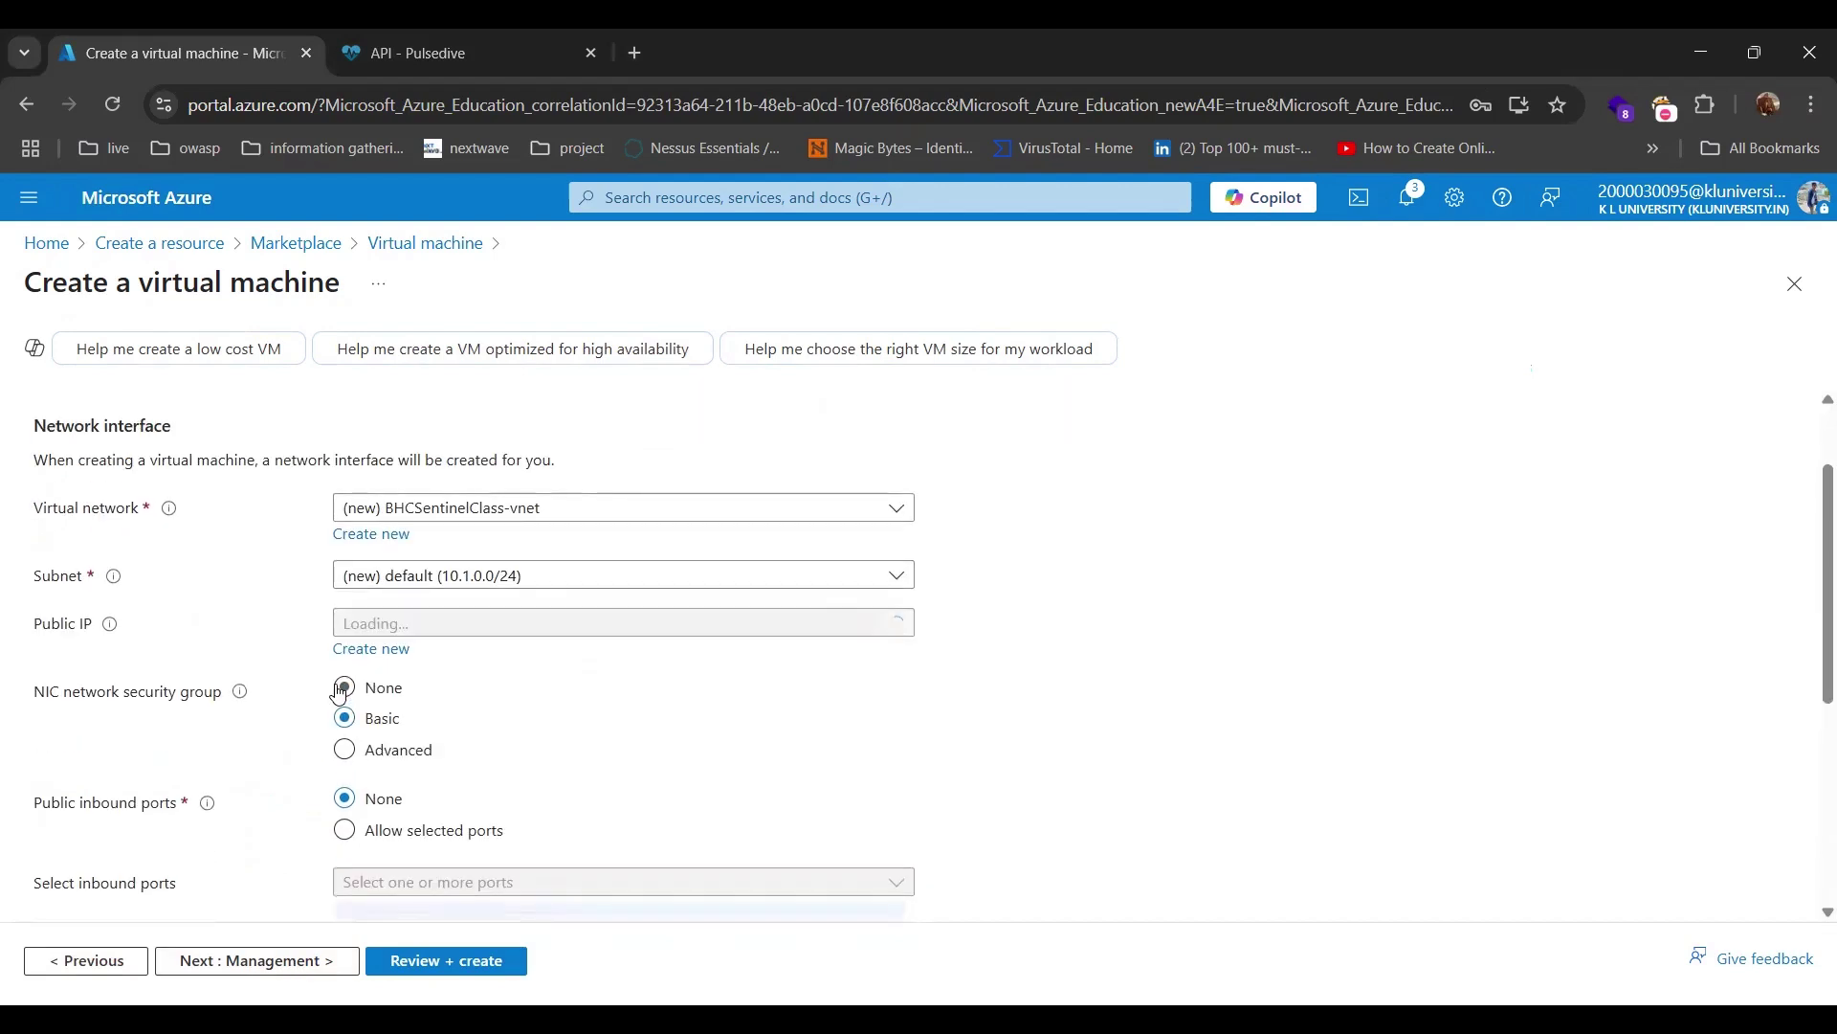
{"action": "scroll", "coordinate": [340, 696], "scroll_direction": "down", "scroll_amount": 4}
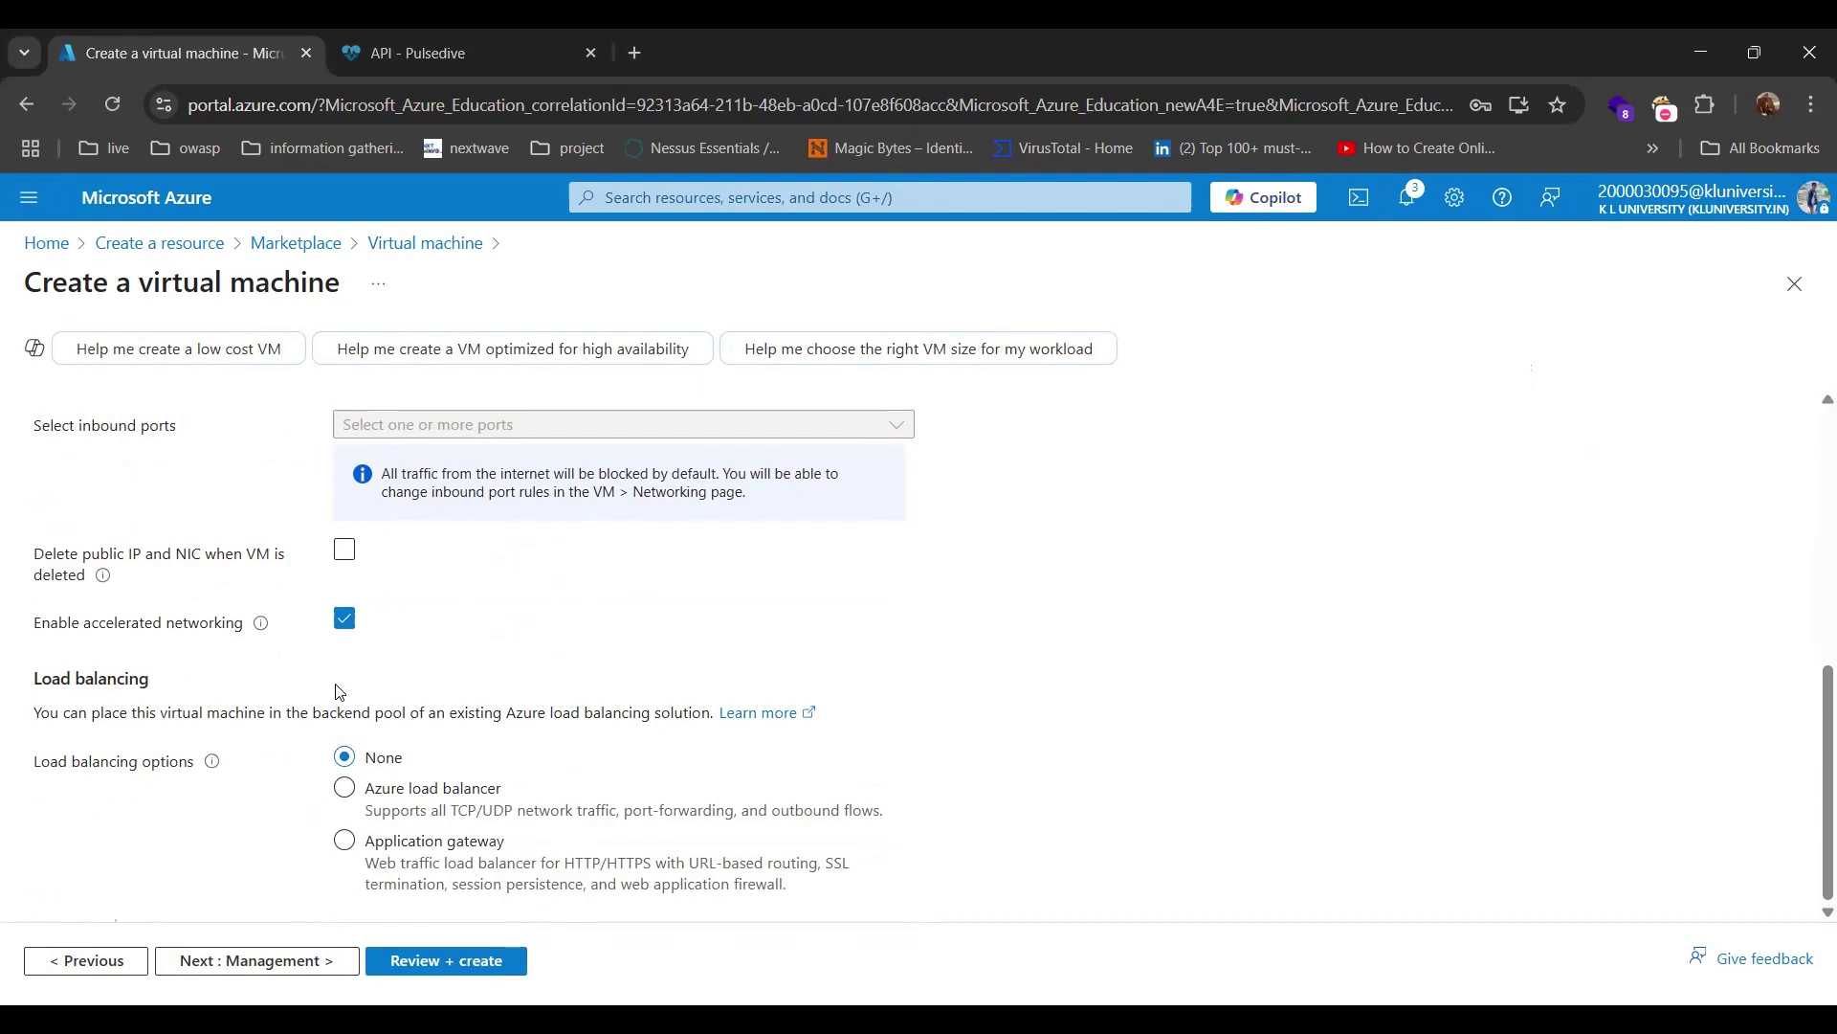
{"action": "left_click", "coordinate": [272, 963]}
{"action": "scroll", "coordinate": [266, 780], "scroll_direction": "down", "scroll_amount": 4}
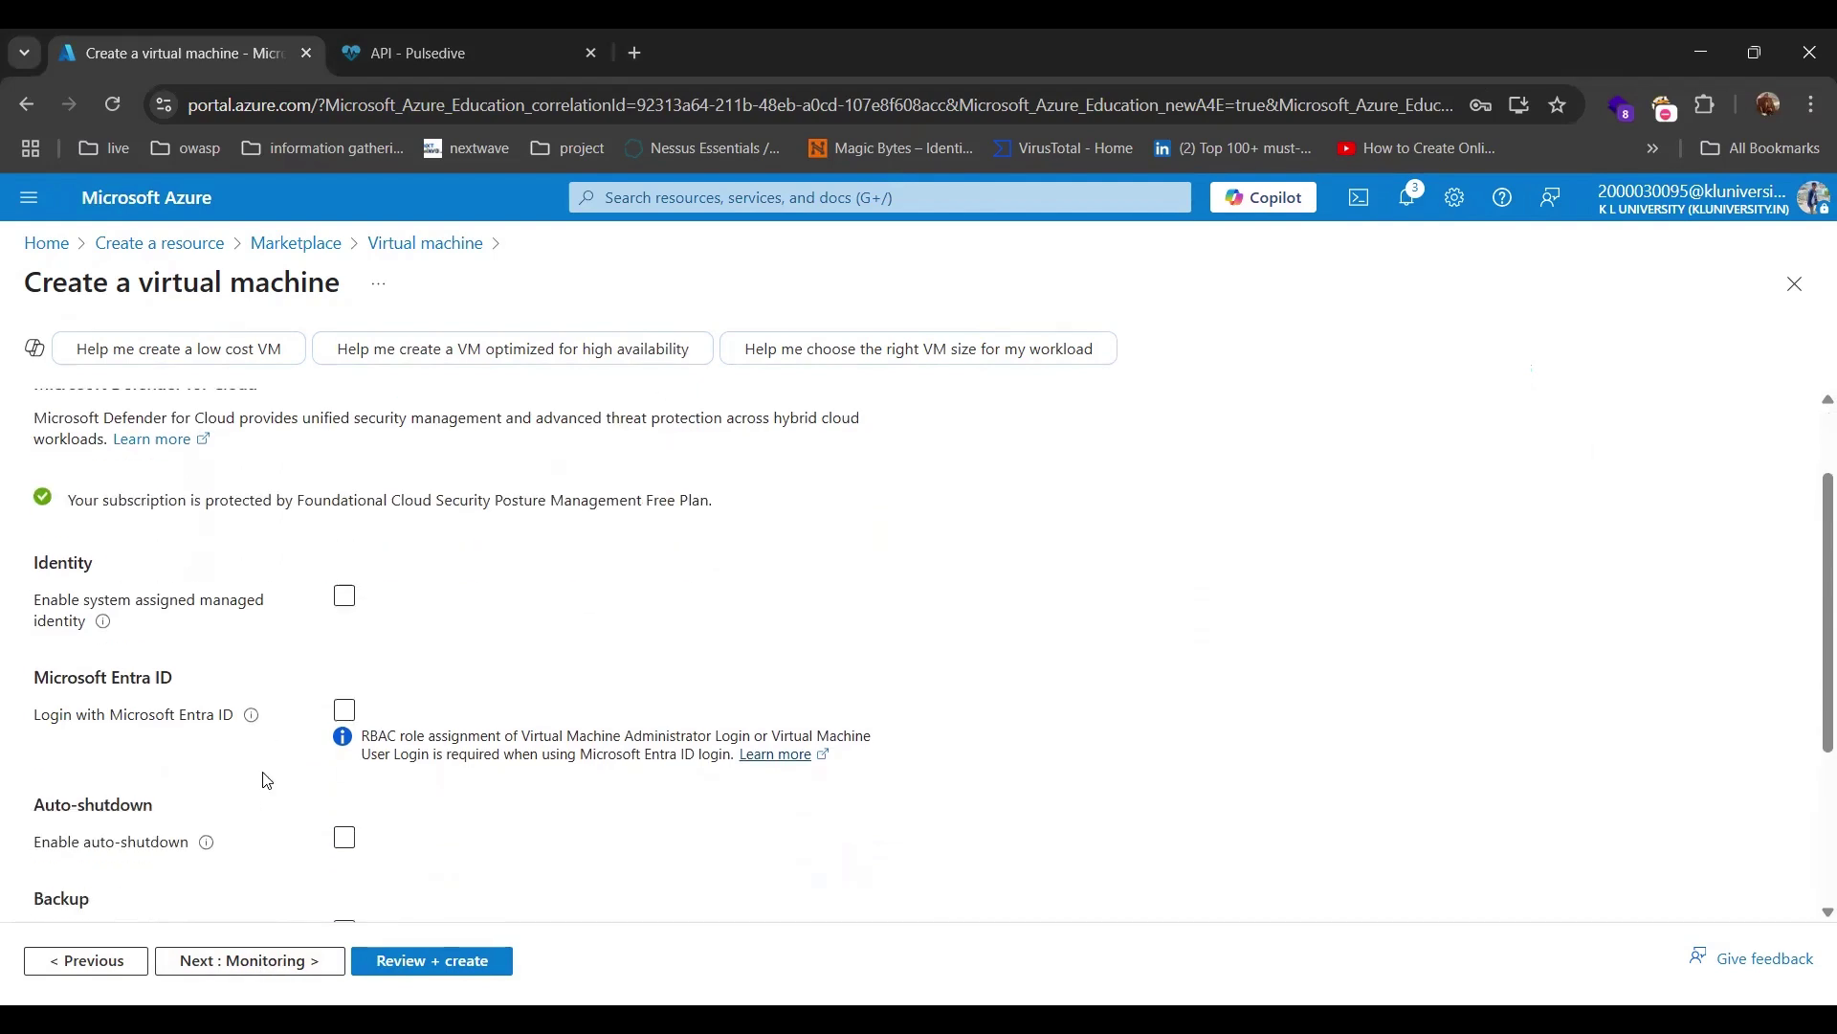
{"action": "left_click", "coordinate": [266, 962]}
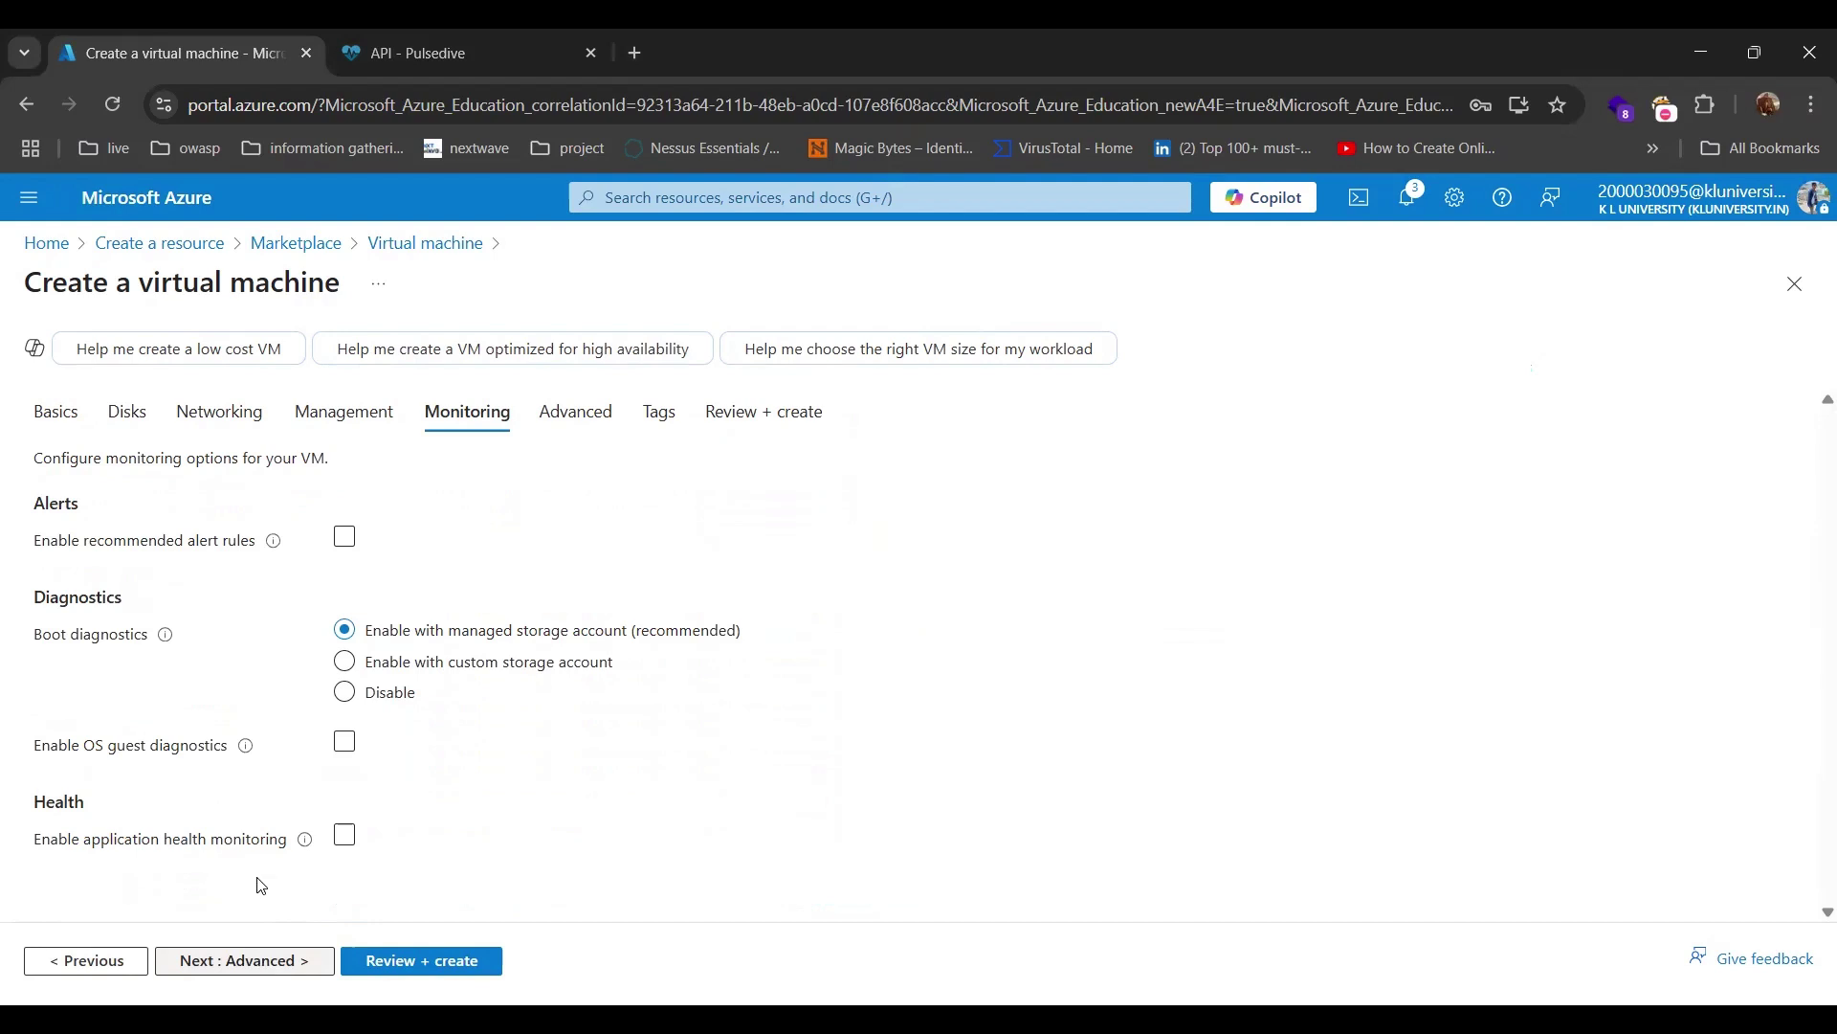
{"action": "left_click", "coordinate": [266, 964]}
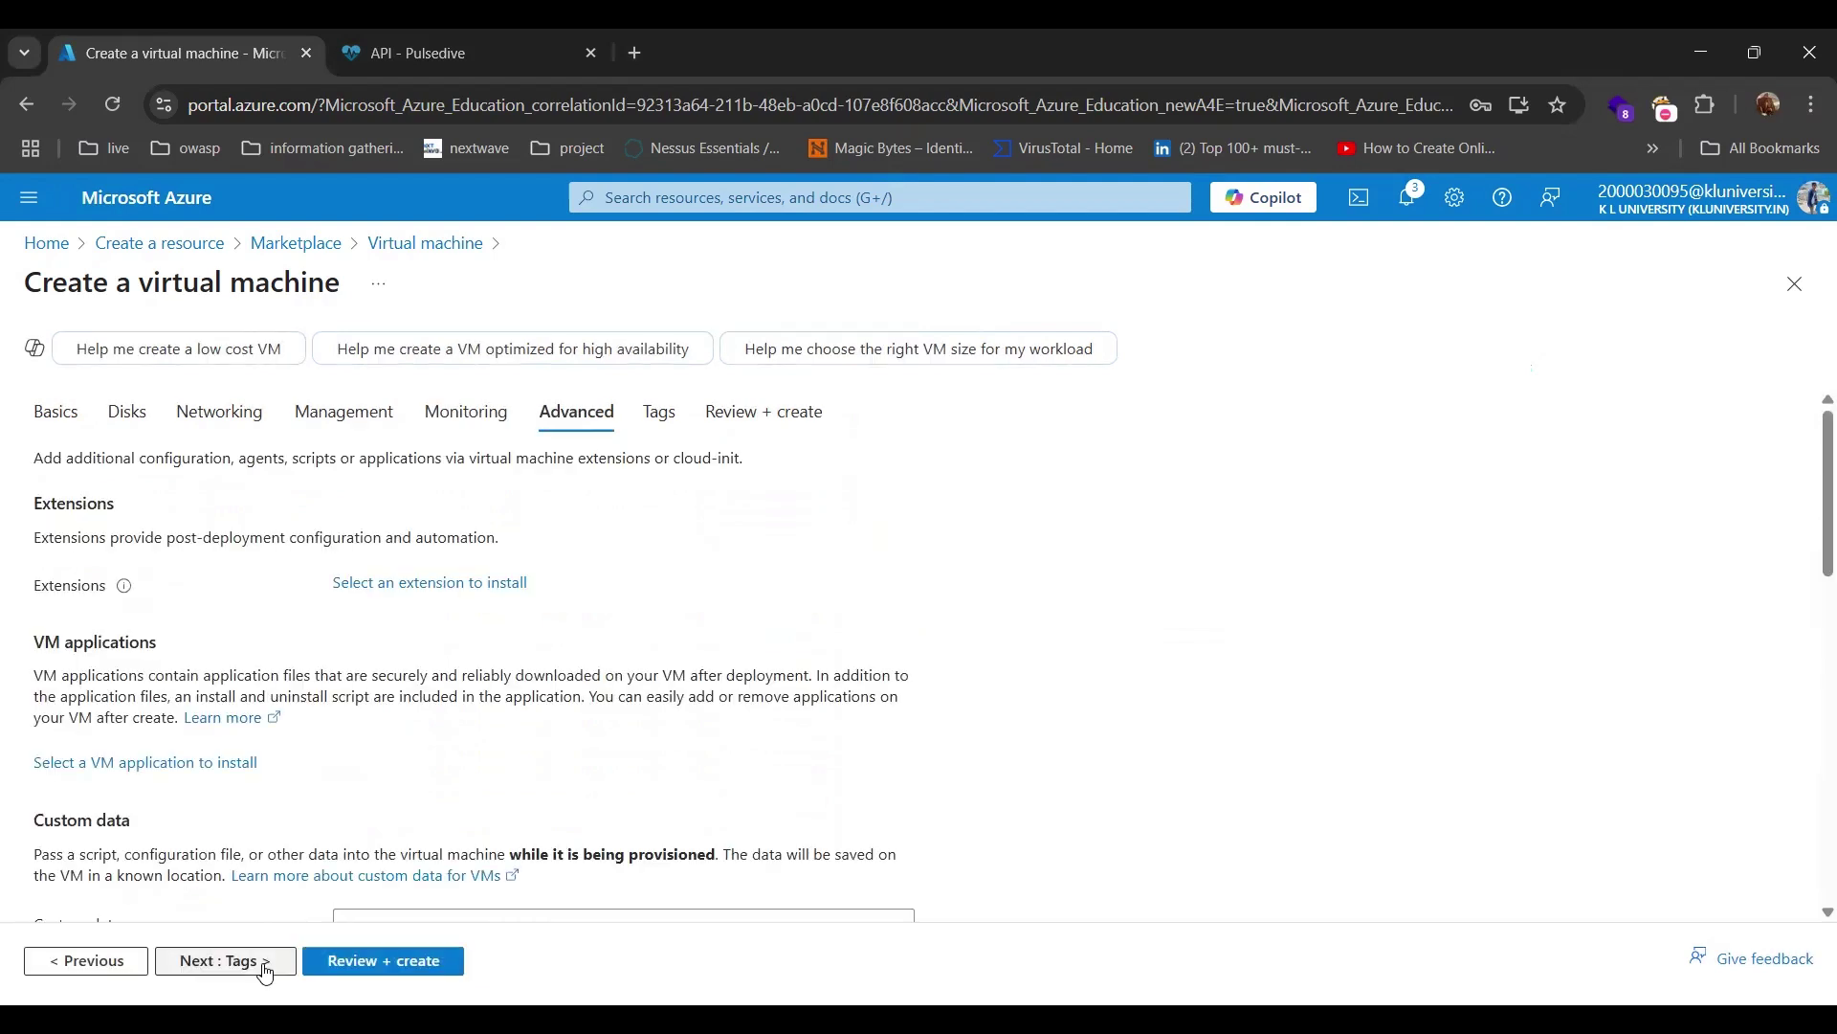
{"action": "scroll", "coordinate": [280, 936], "scroll_direction": "down", "scroll_amount": 3}
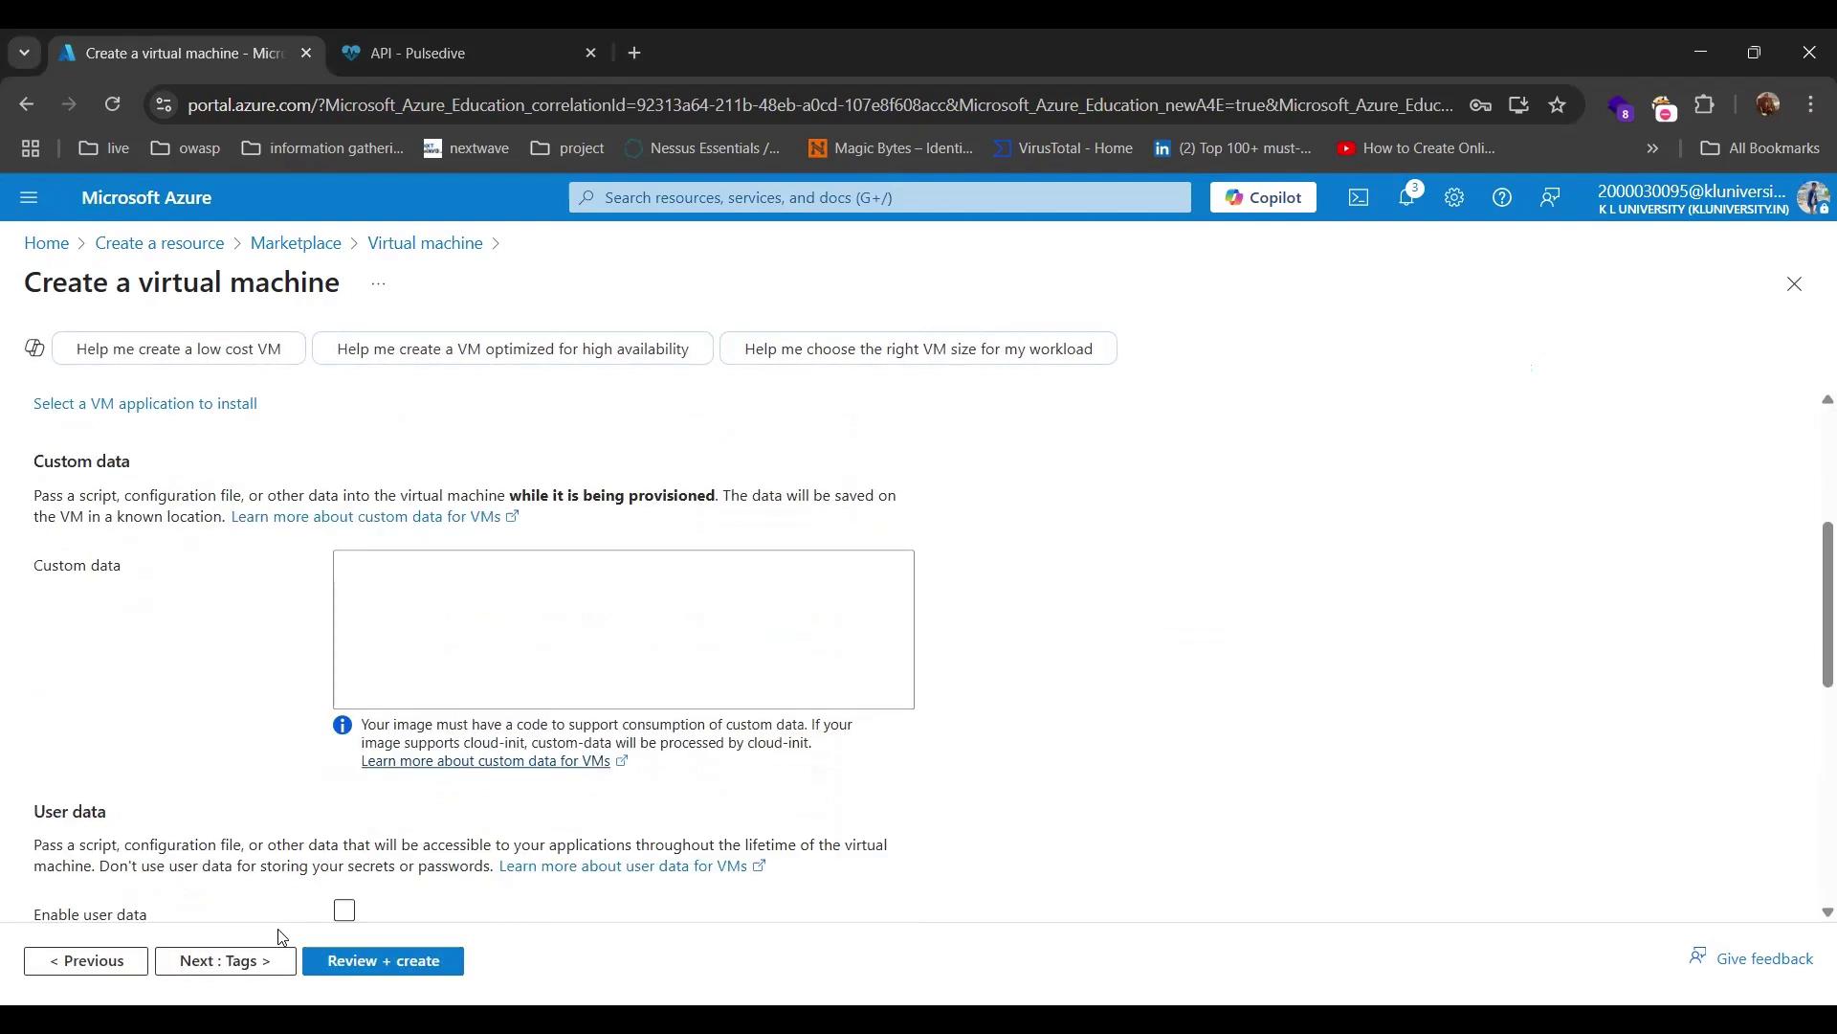
{"action": "left_click", "coordinate": [244, 963]}
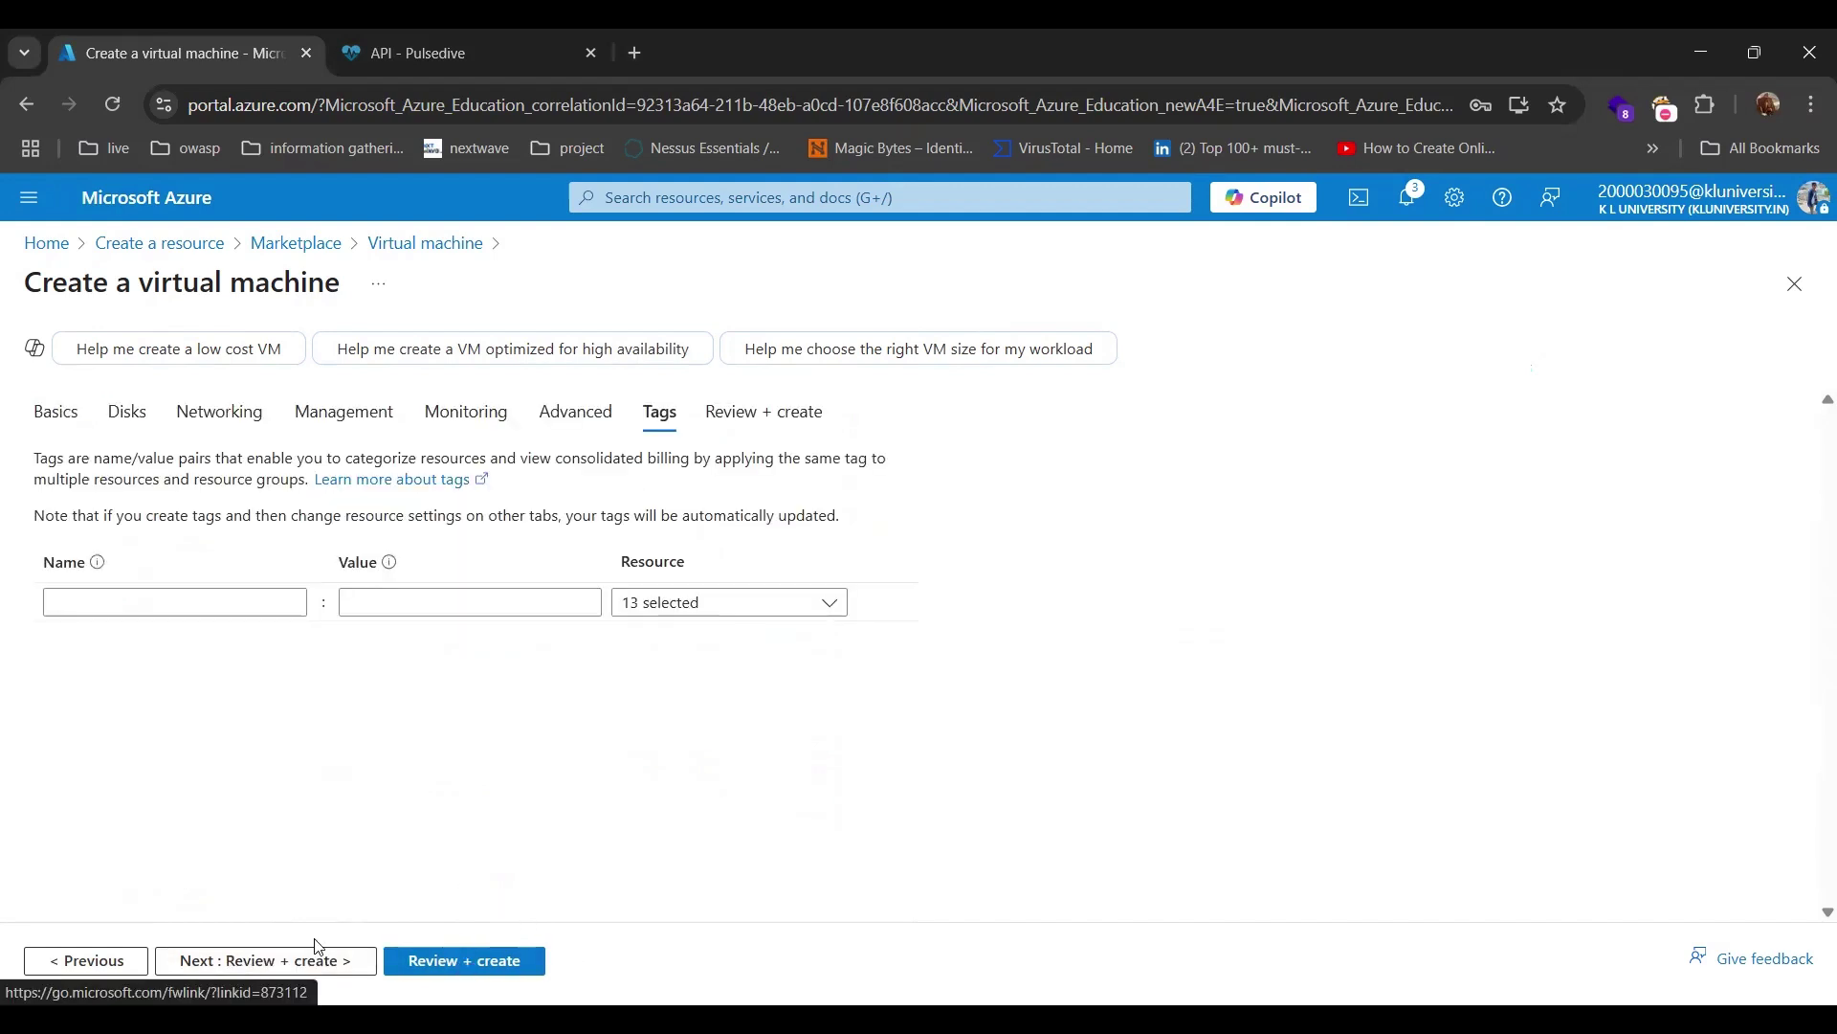
Validate the VM and review the summary: Standard DS1 v2 at 9.9002 INR/hr.
{"action": "left_click", "coordinate": [317, 963]}
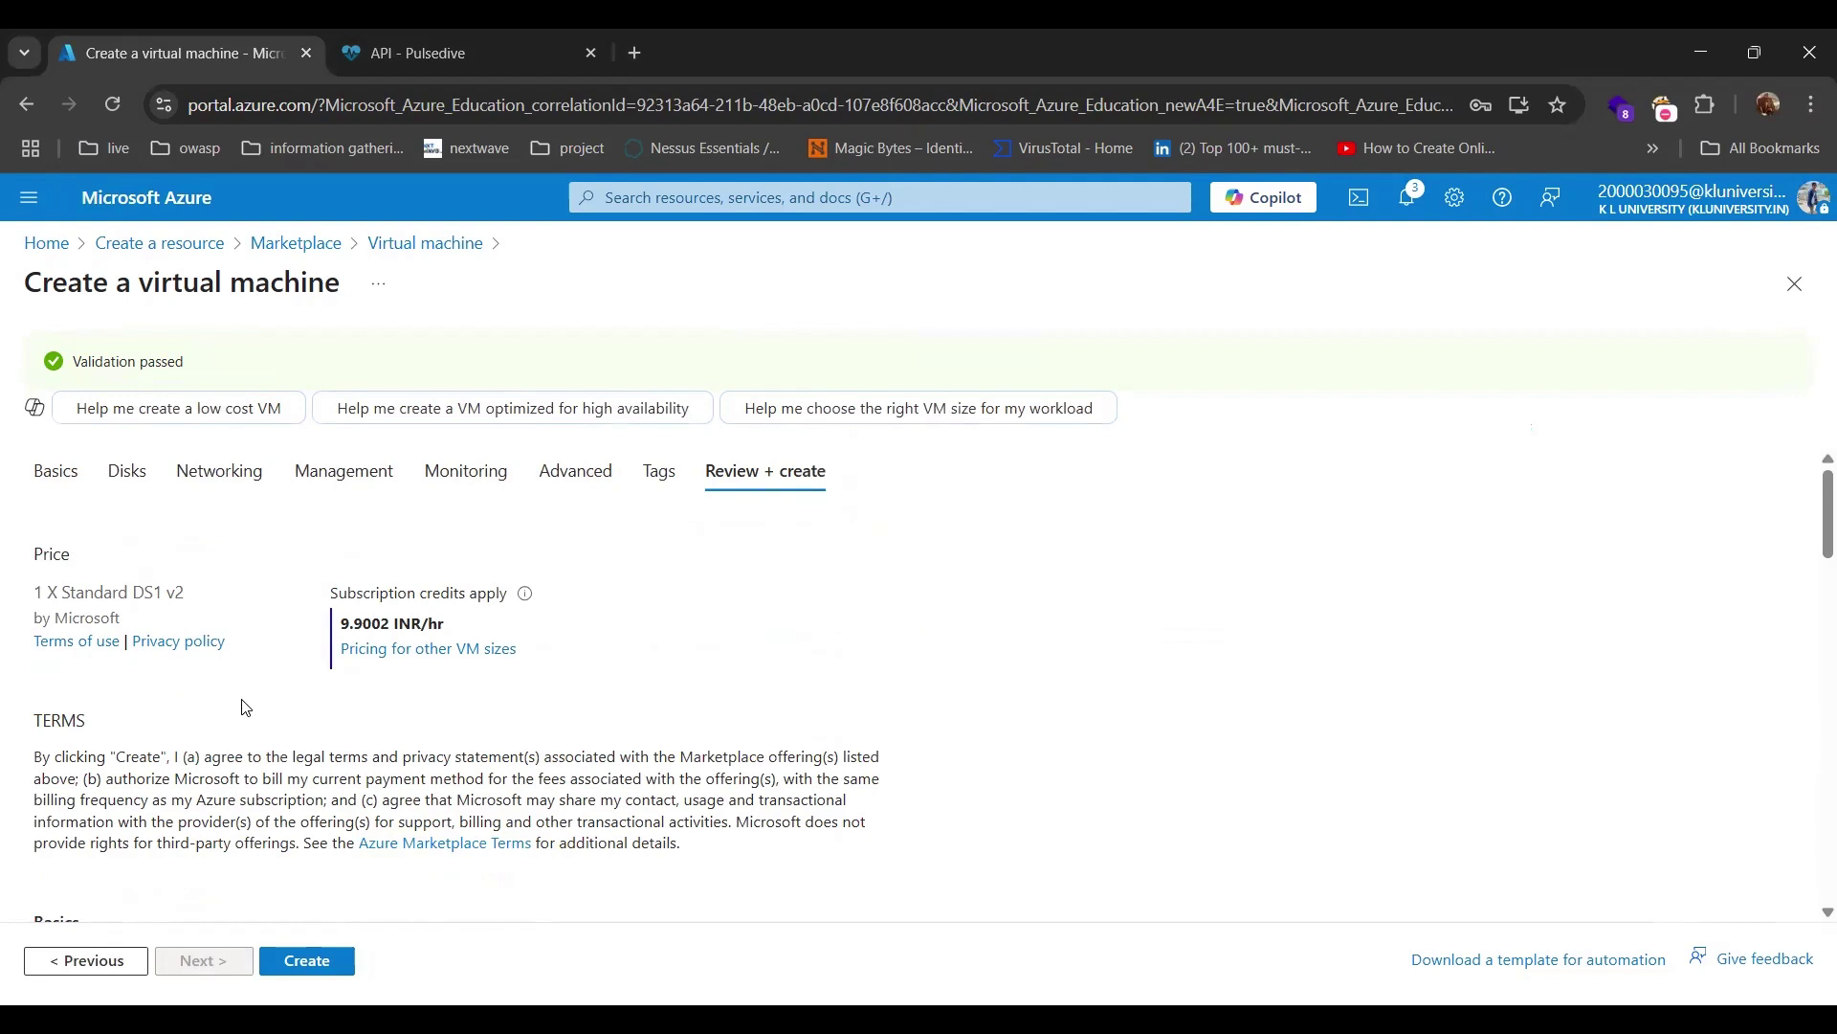
{"action": "scroll", "coordinate": [246, 707], "scroll_direction": "down", "scroll_amount": 4}
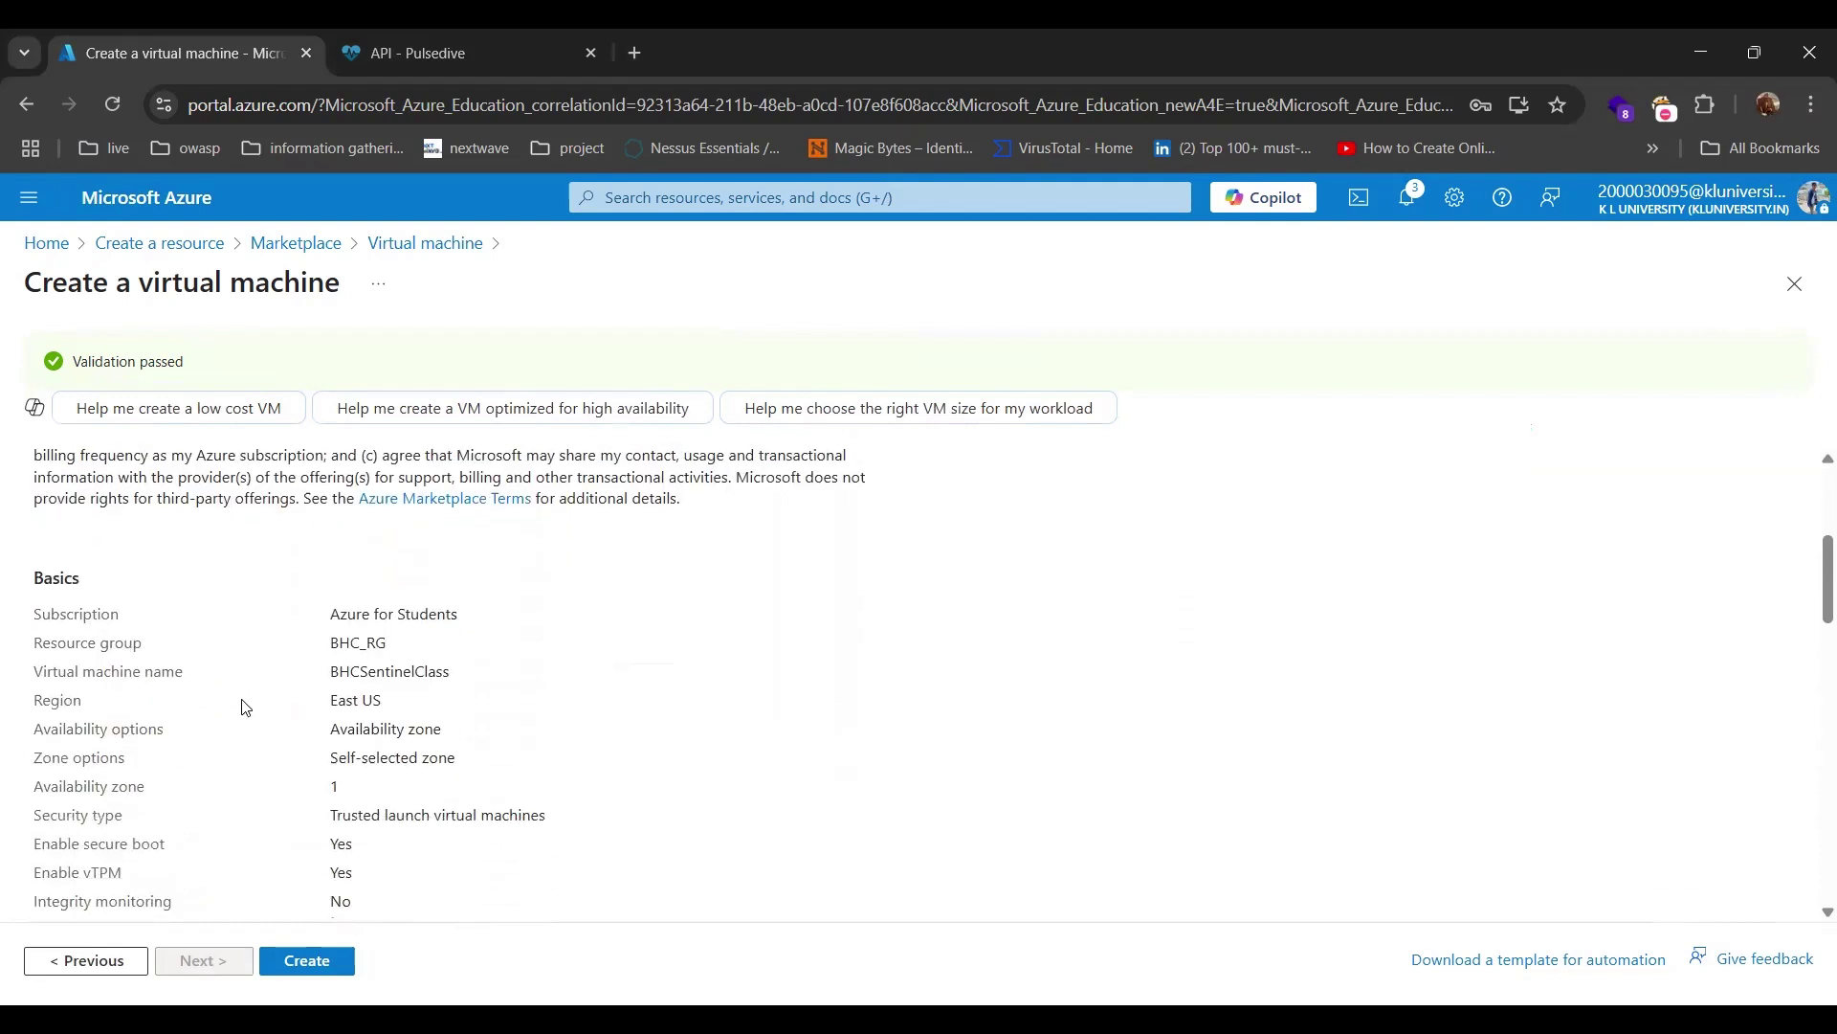
{"action": "scroll", "coordinate": [246, 707], "scroll_direction": "up", "scroll_amount": 1}
{"action": "scroll", "coordinate": [246, 708], "scroll_direction": "down", "scroll_amount": 9}
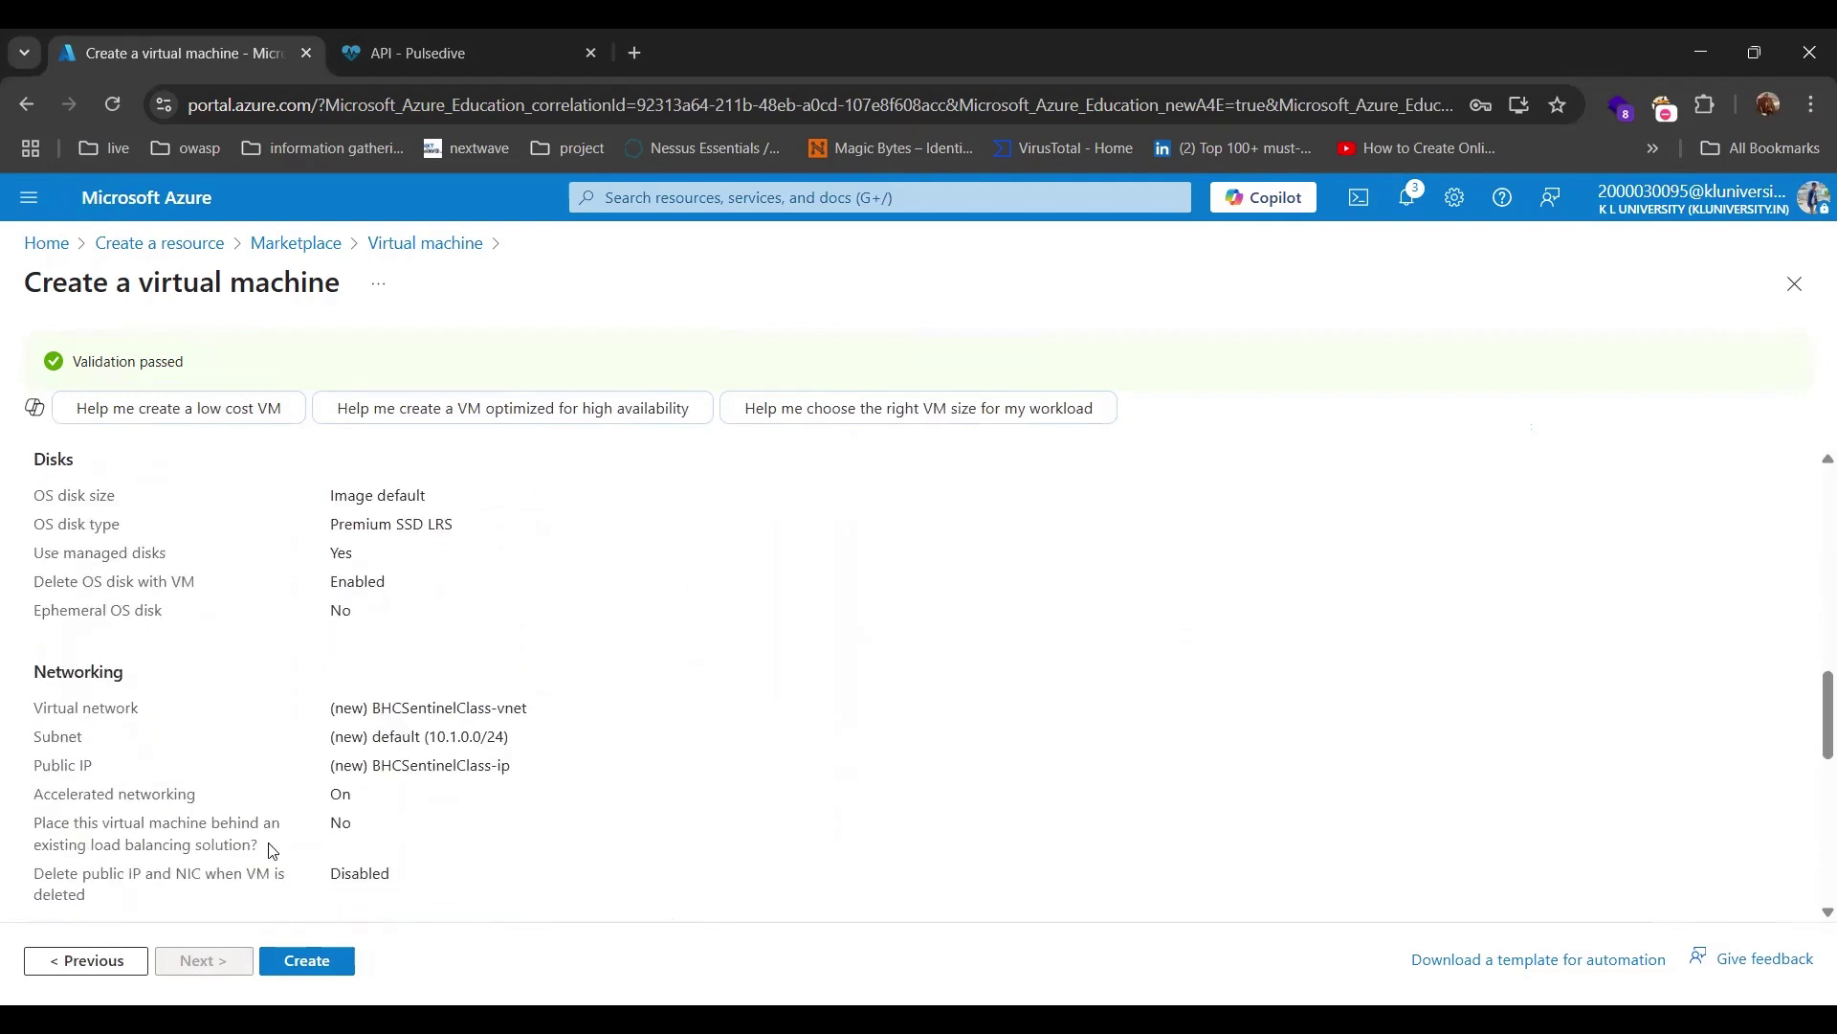
Create the BHCSentinelClass VM, wait for the deployment to succeed, and close notifications.
{"action": "left_click", "coordinate": [307, 963]}
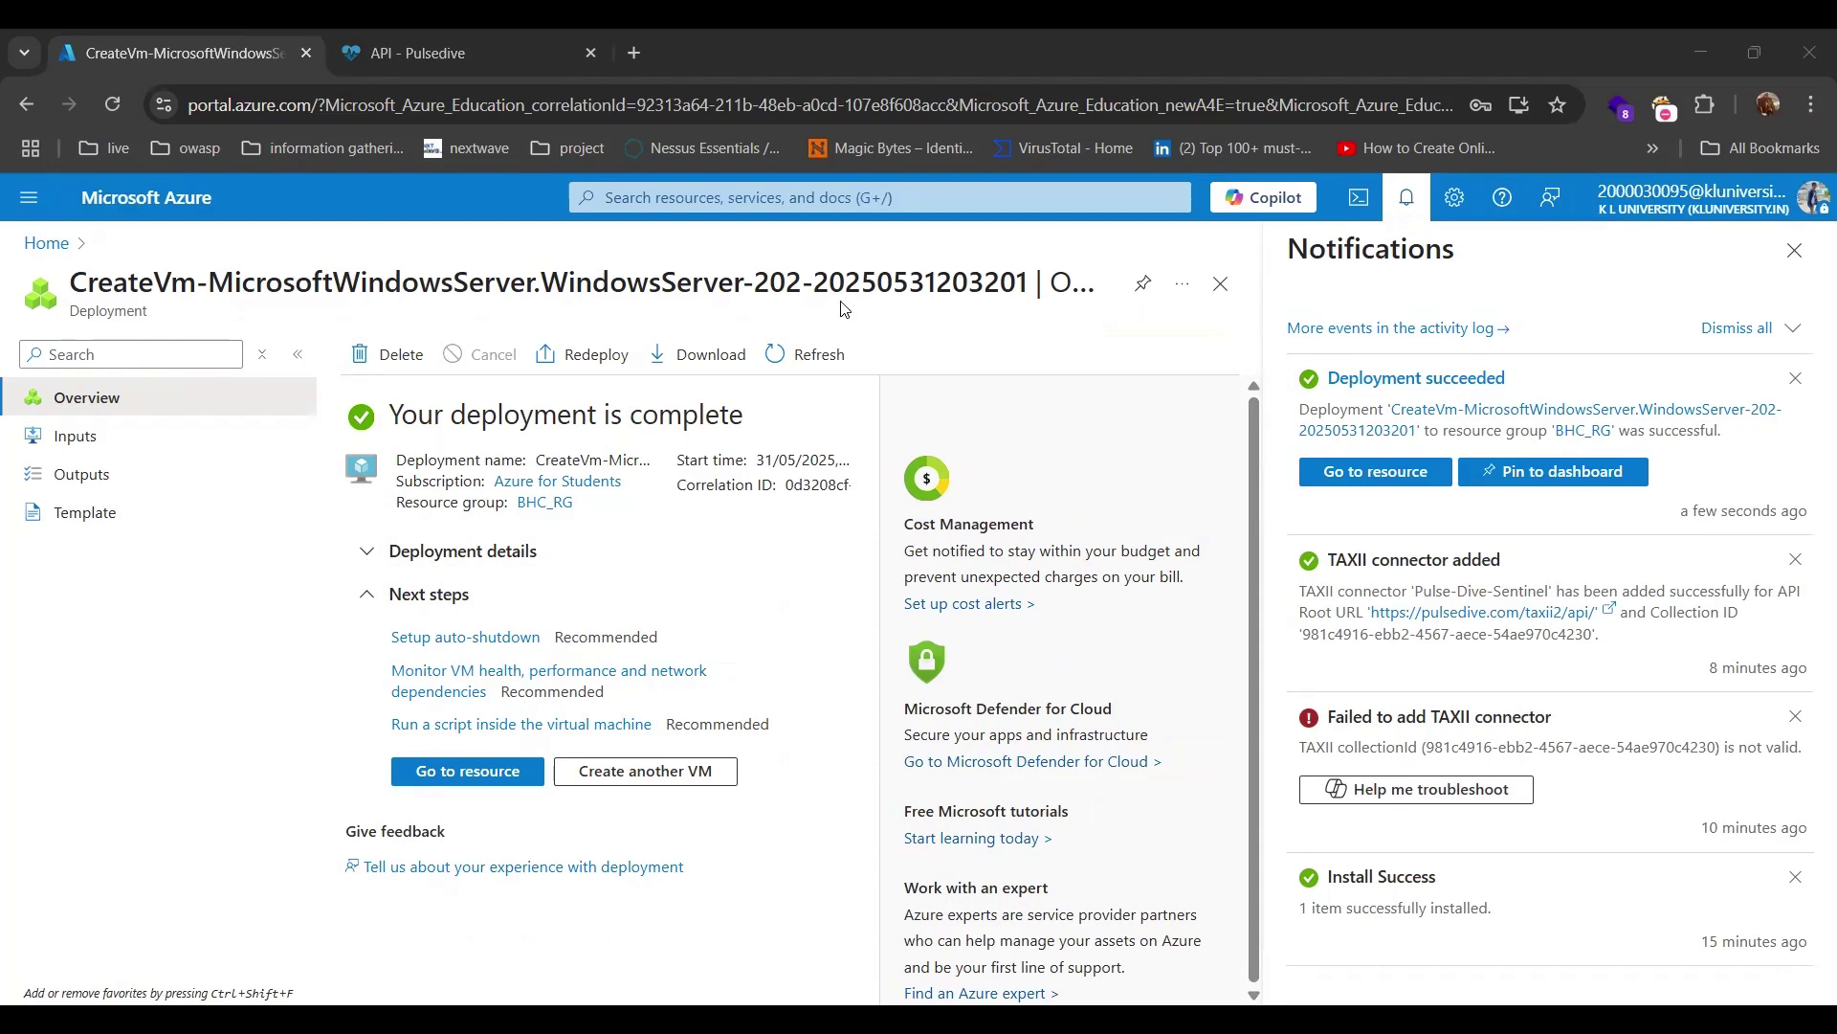
{"action": "left_click", "coordinate": [1795, 251]}
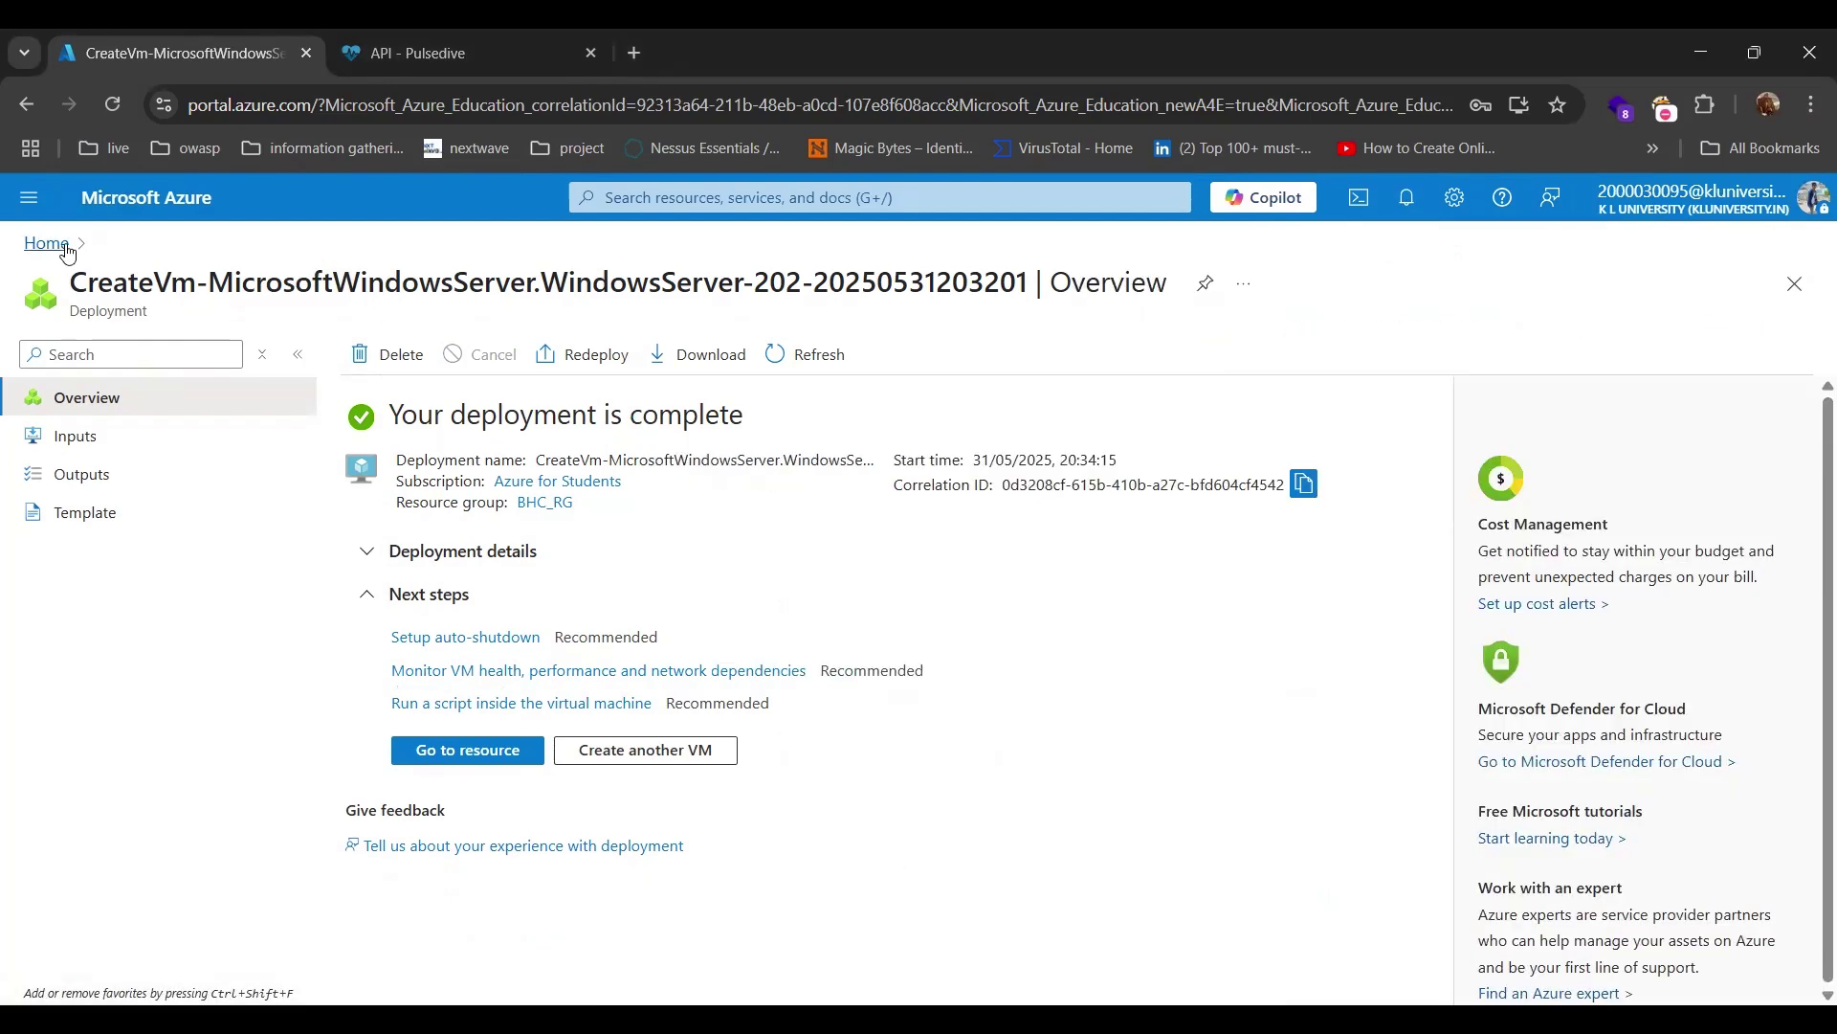
Go from Home to Microsoft Sentinel, select the BHCLA workspace and open Content hub.
{"action": "left_click", "coordinate": [64, 247]}
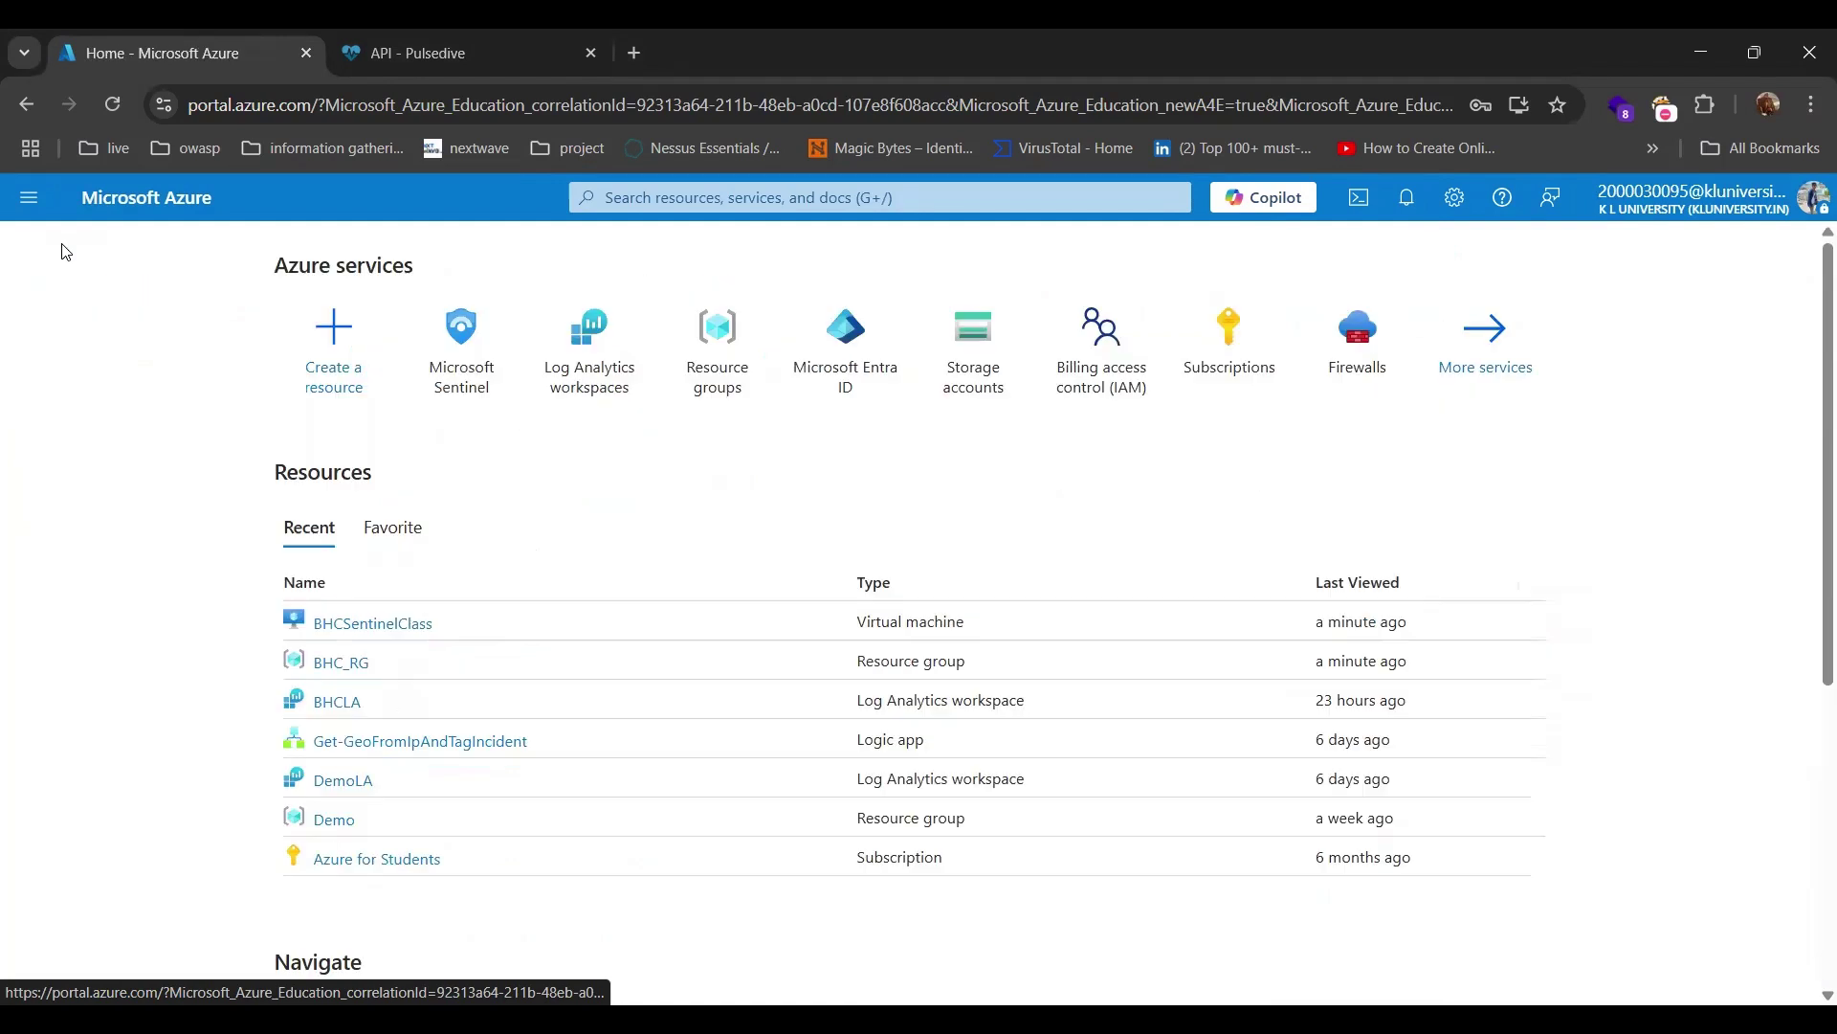
{"action": "left_click", "coordinate": [468, 349]}
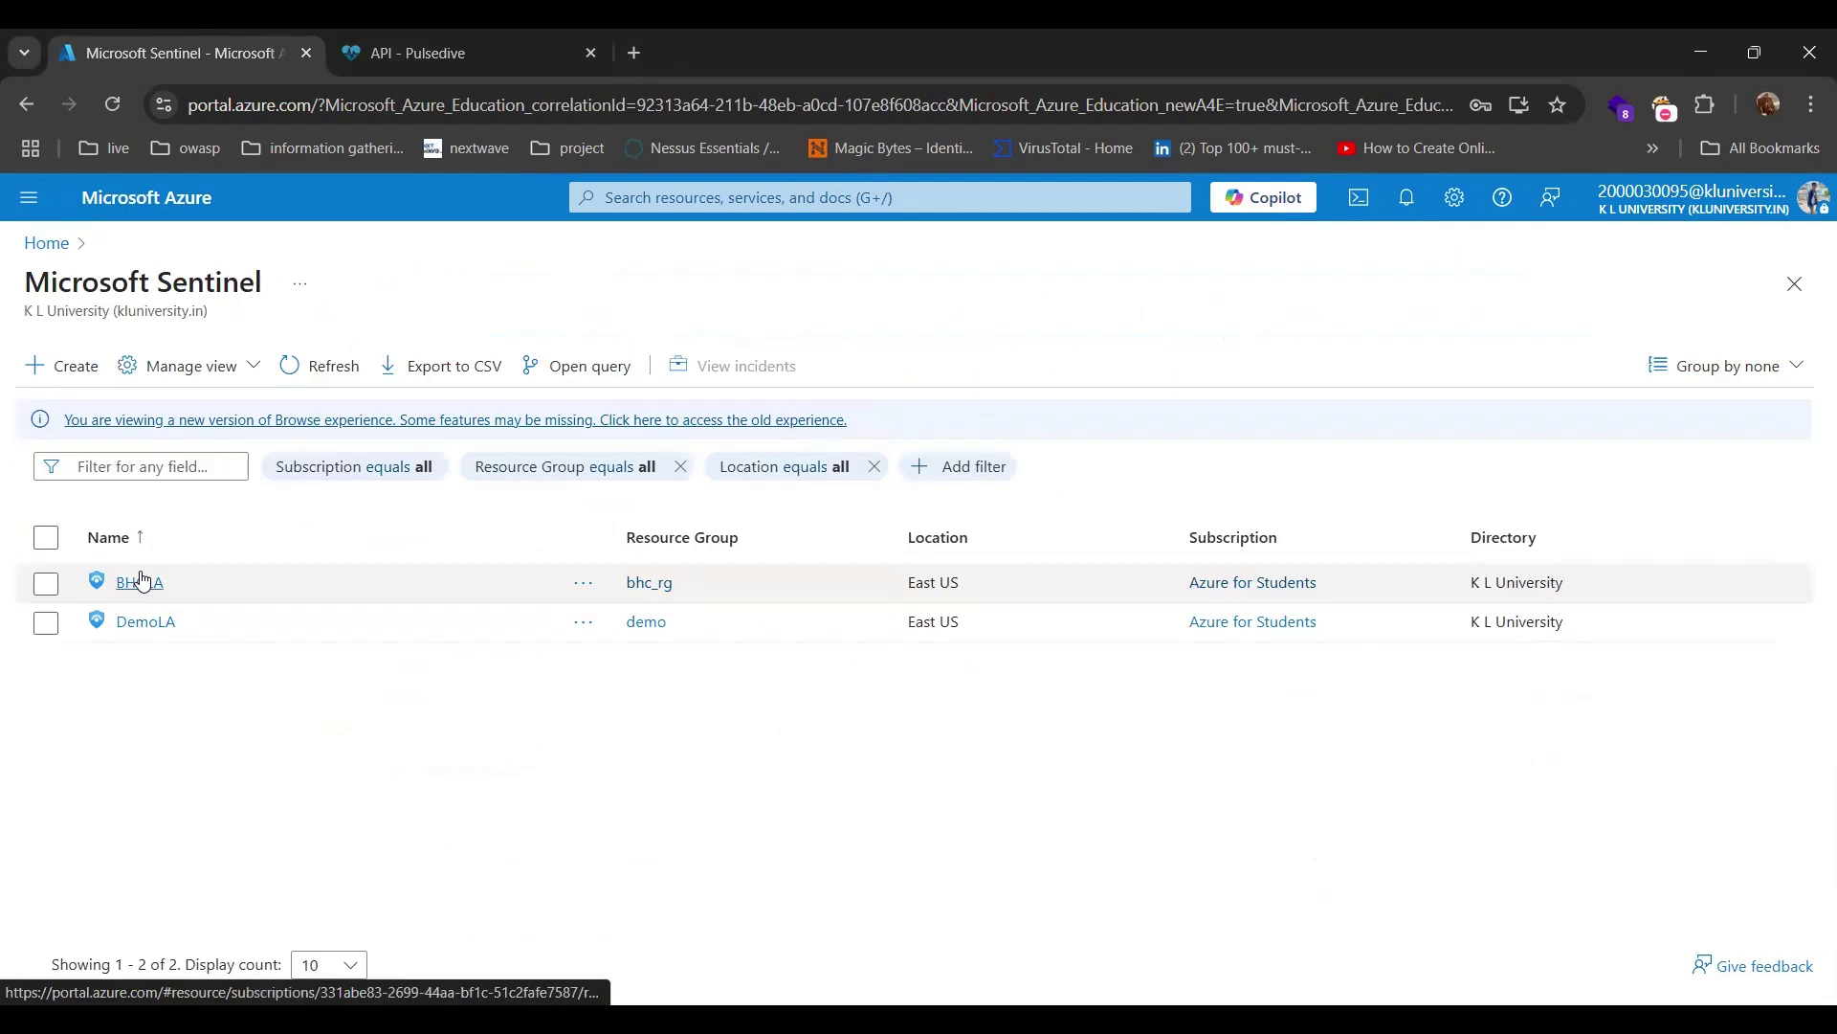
{"action": "left_click", "coordinate": [143, 581]}
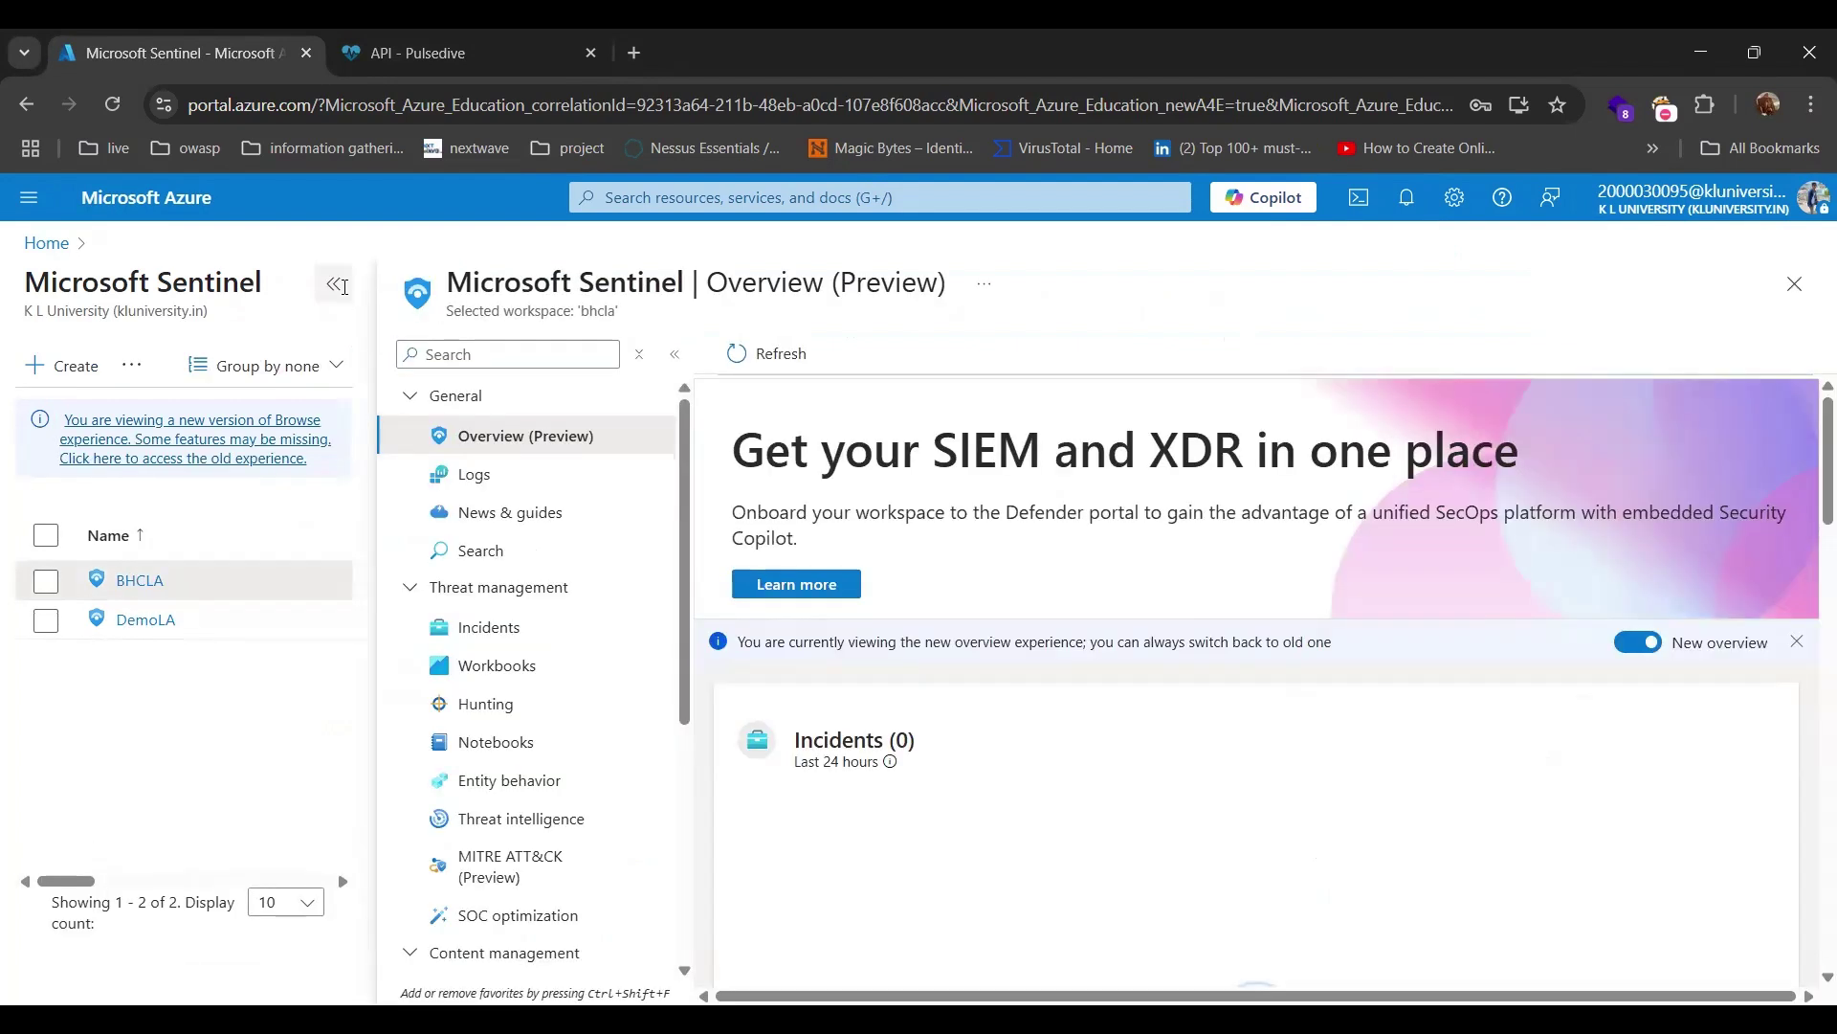
{"action": "left_click", "coordinate": [337, 284]}
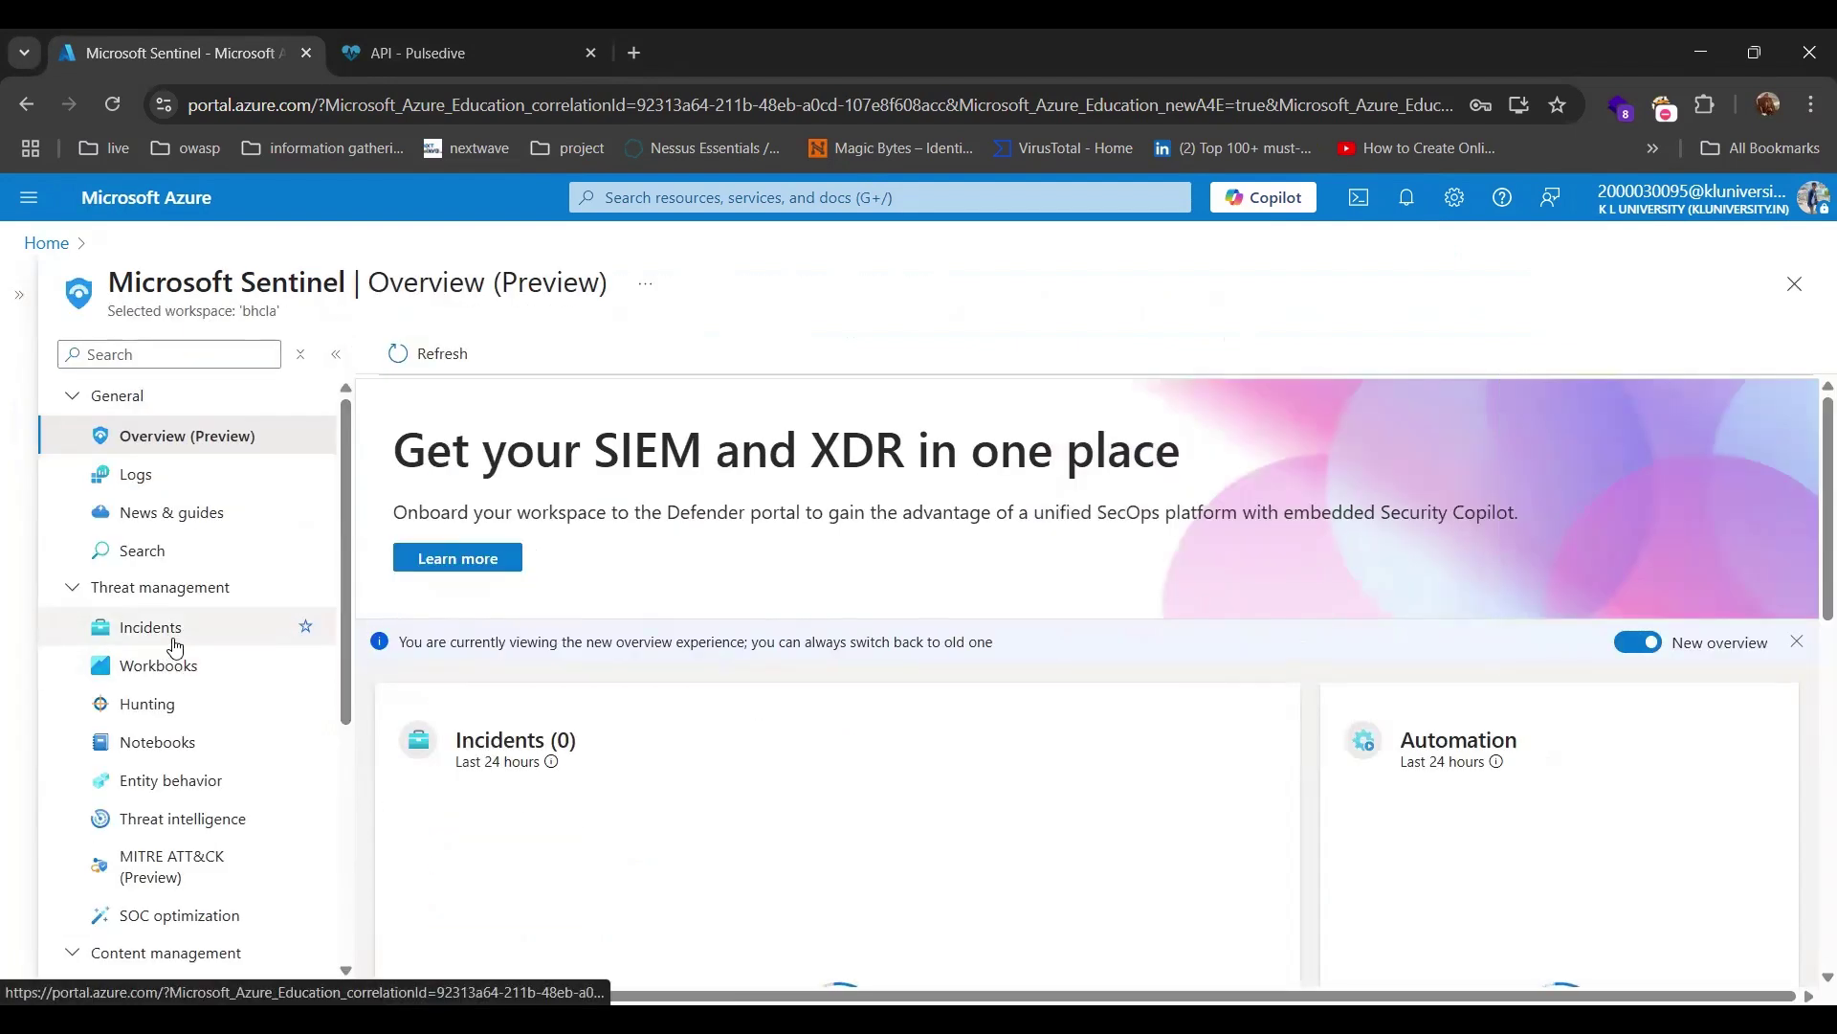
{"action": "scroll", "coordinate": [174, 646], "scroll_direction": "down", "scroll_amount": 5}
{"action": "left_click", "coordinate": [177, 565]}
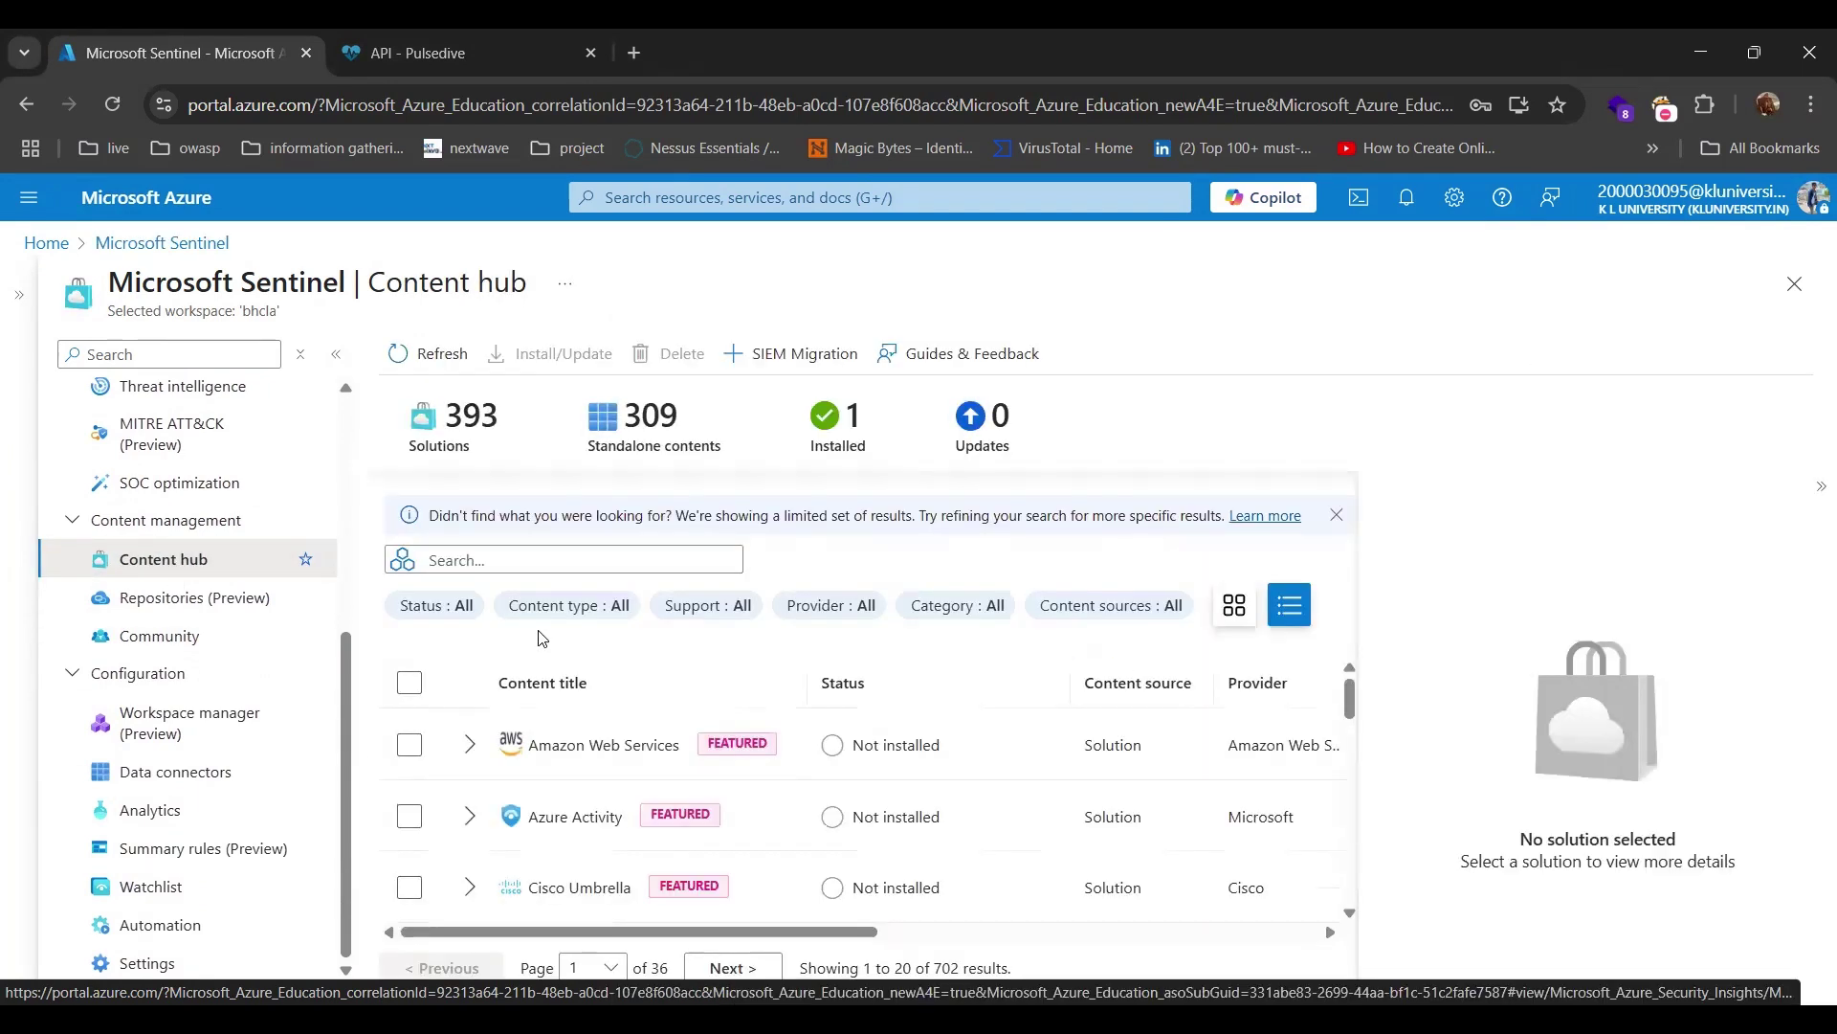
Search Content hub for 'windows security' and select Windows Security Events 3.0.9 to read its details.
{"action": "left_click", "coordinate": [473, 560]}
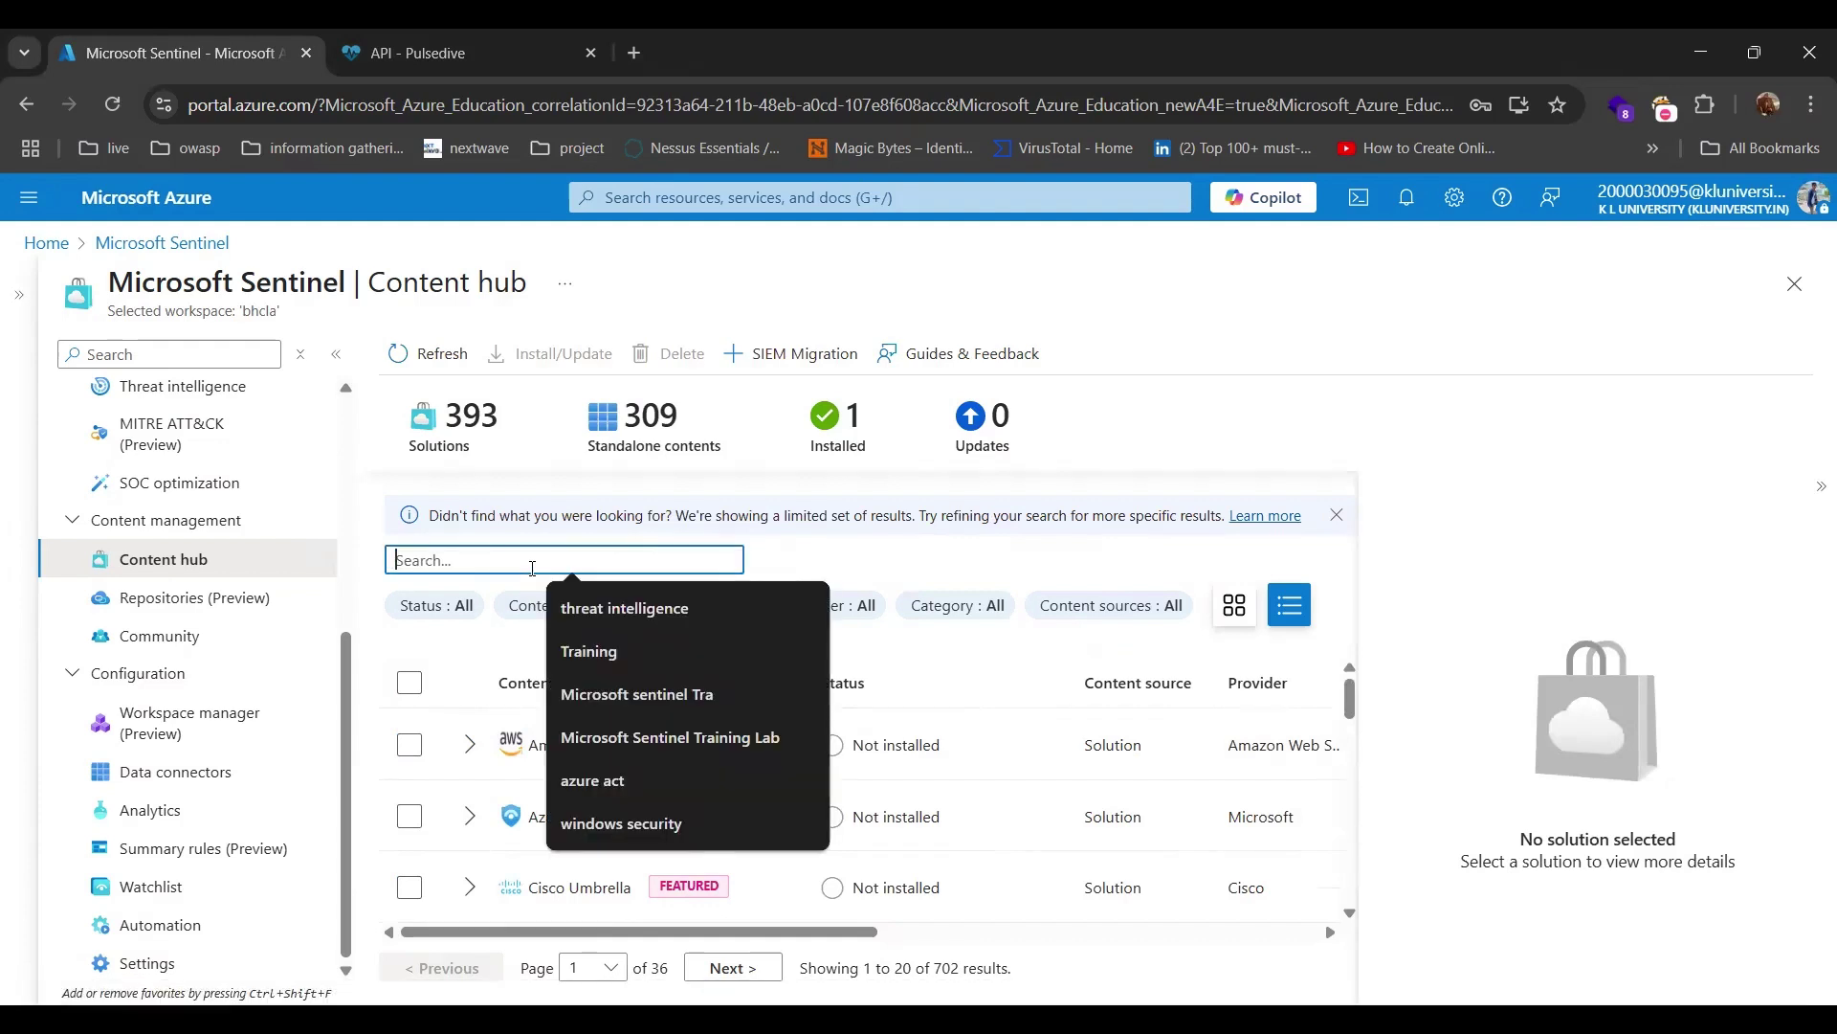
{"action": "left_click", "coordinate": [667, 824]}
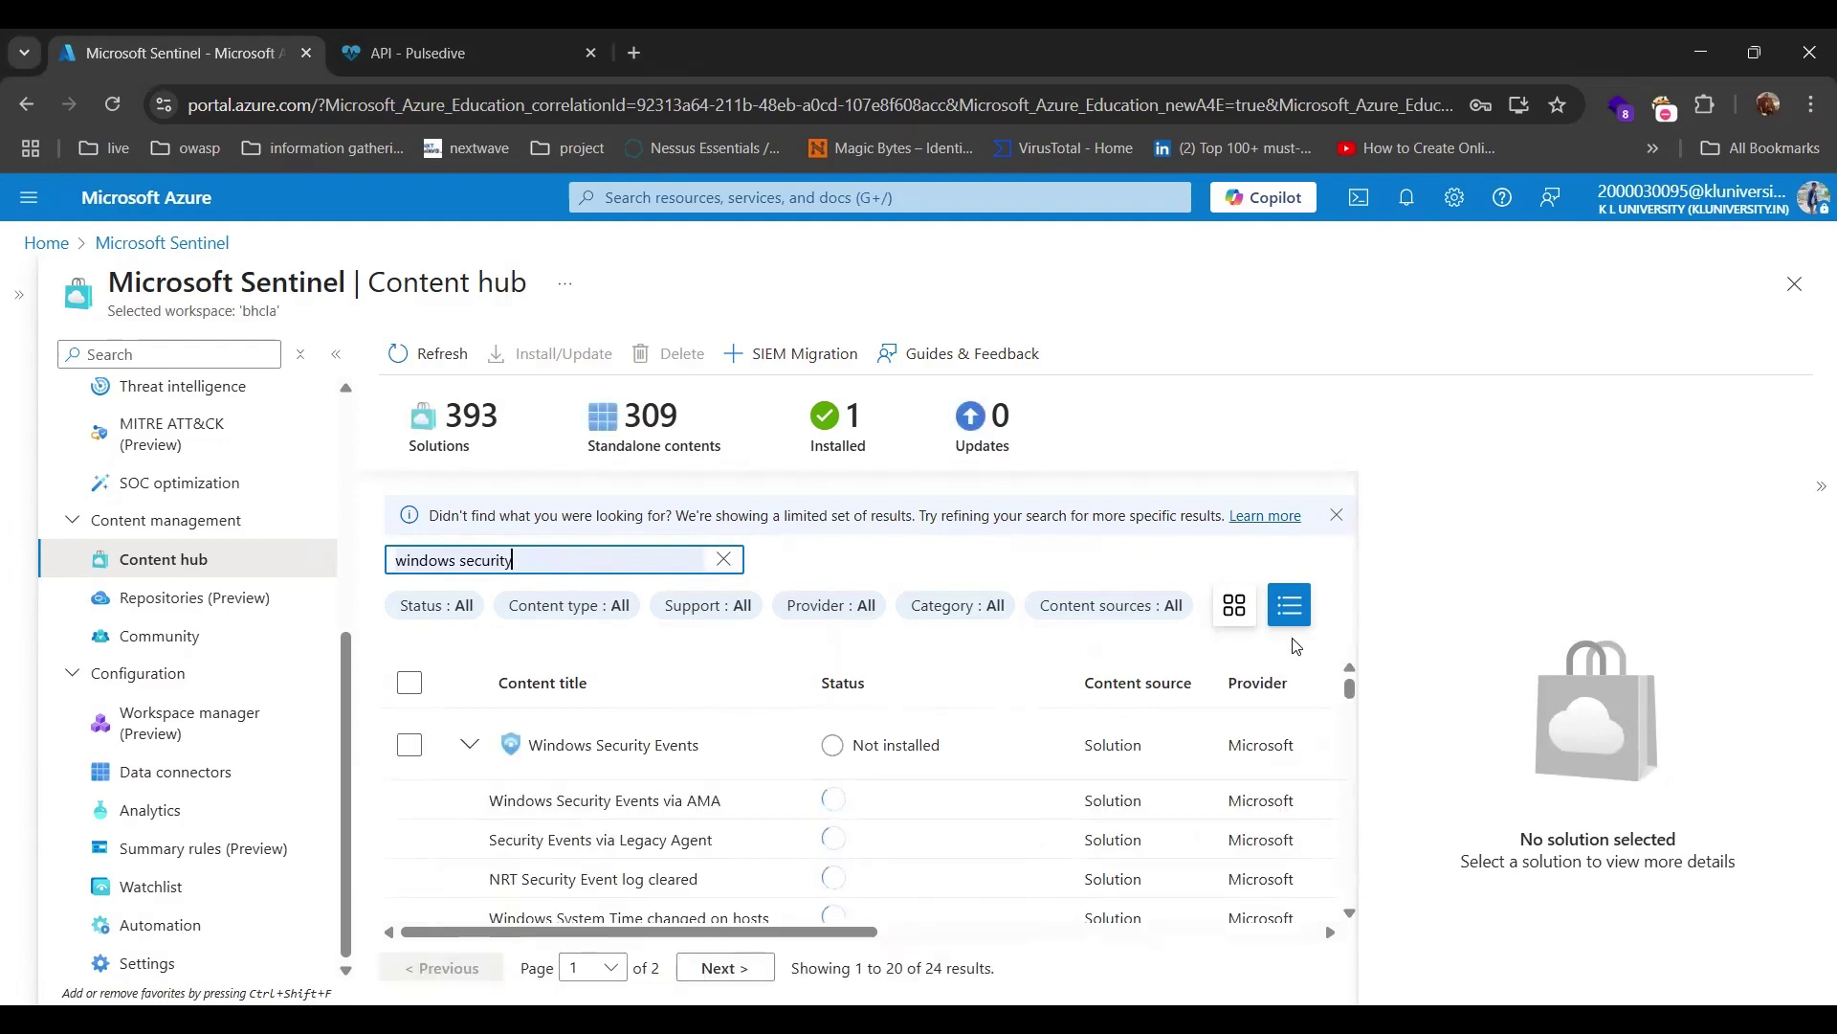
{"action": "left_click", "coordinate": [1821, 486]}
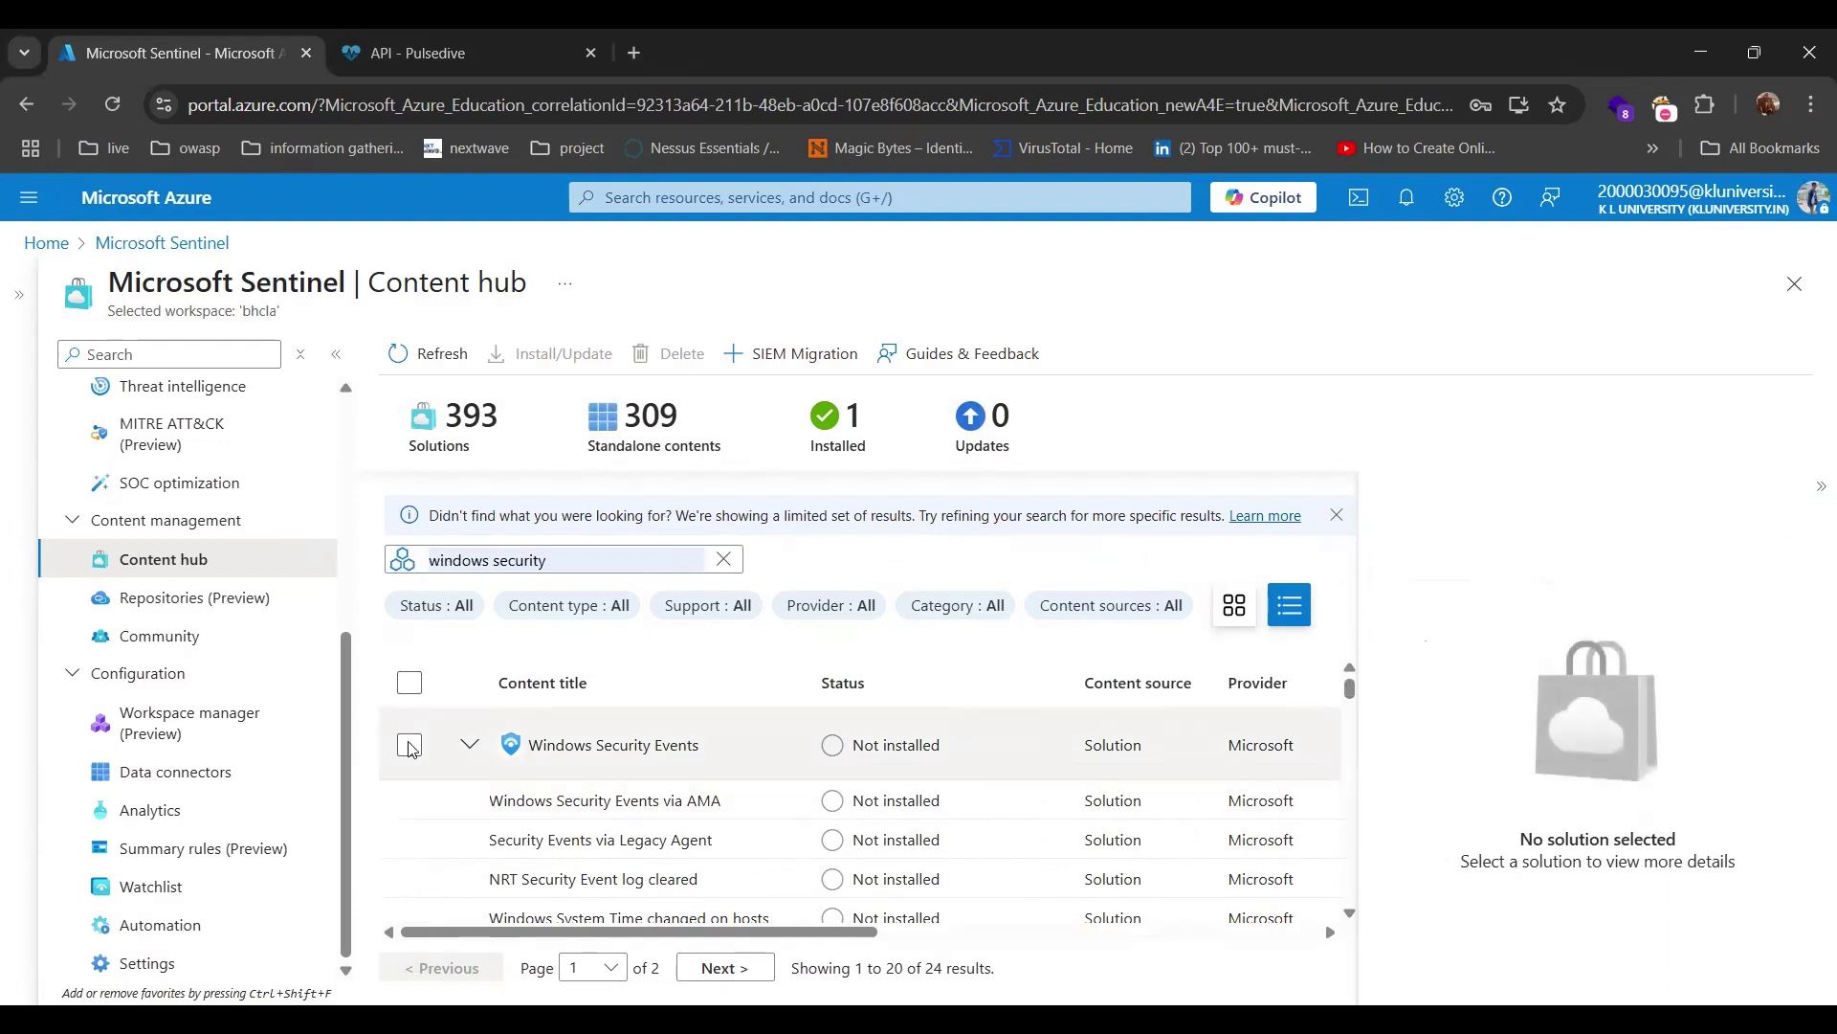
{"action": "left_click", "coordinate": [411, 745]}
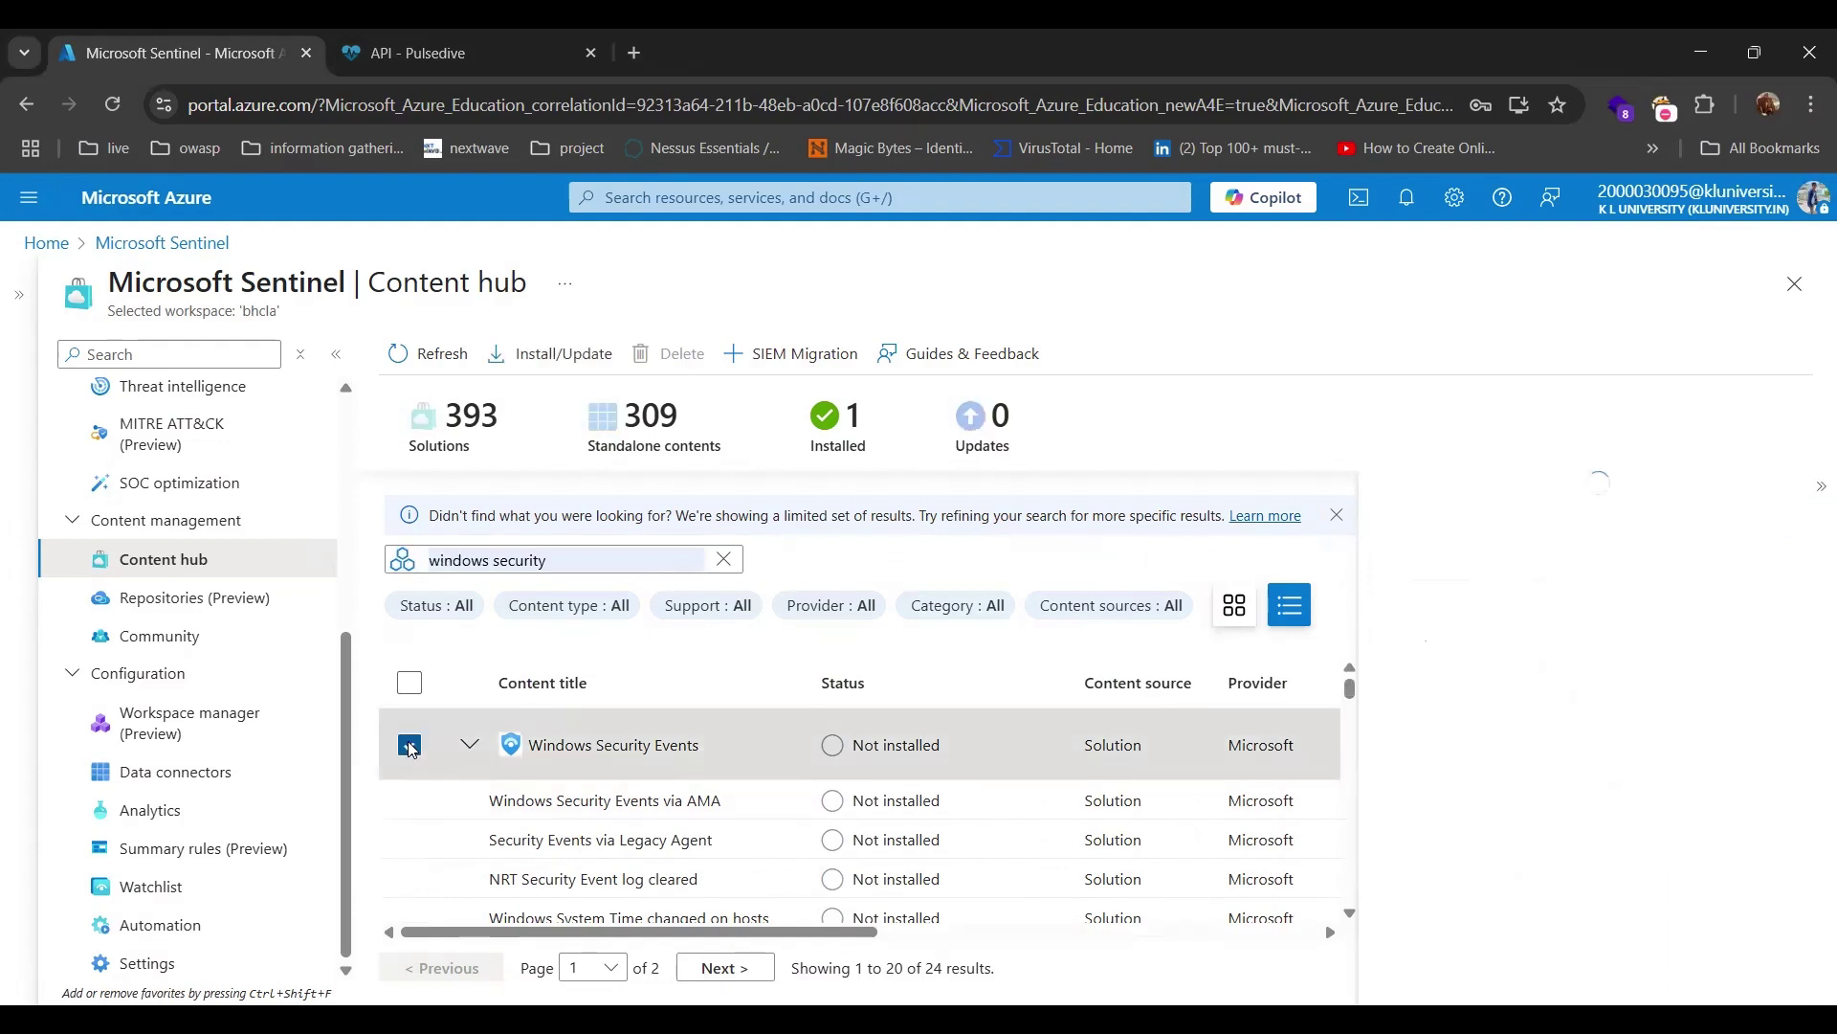
{"action": "left_click", "coordinate": [471, 747]}
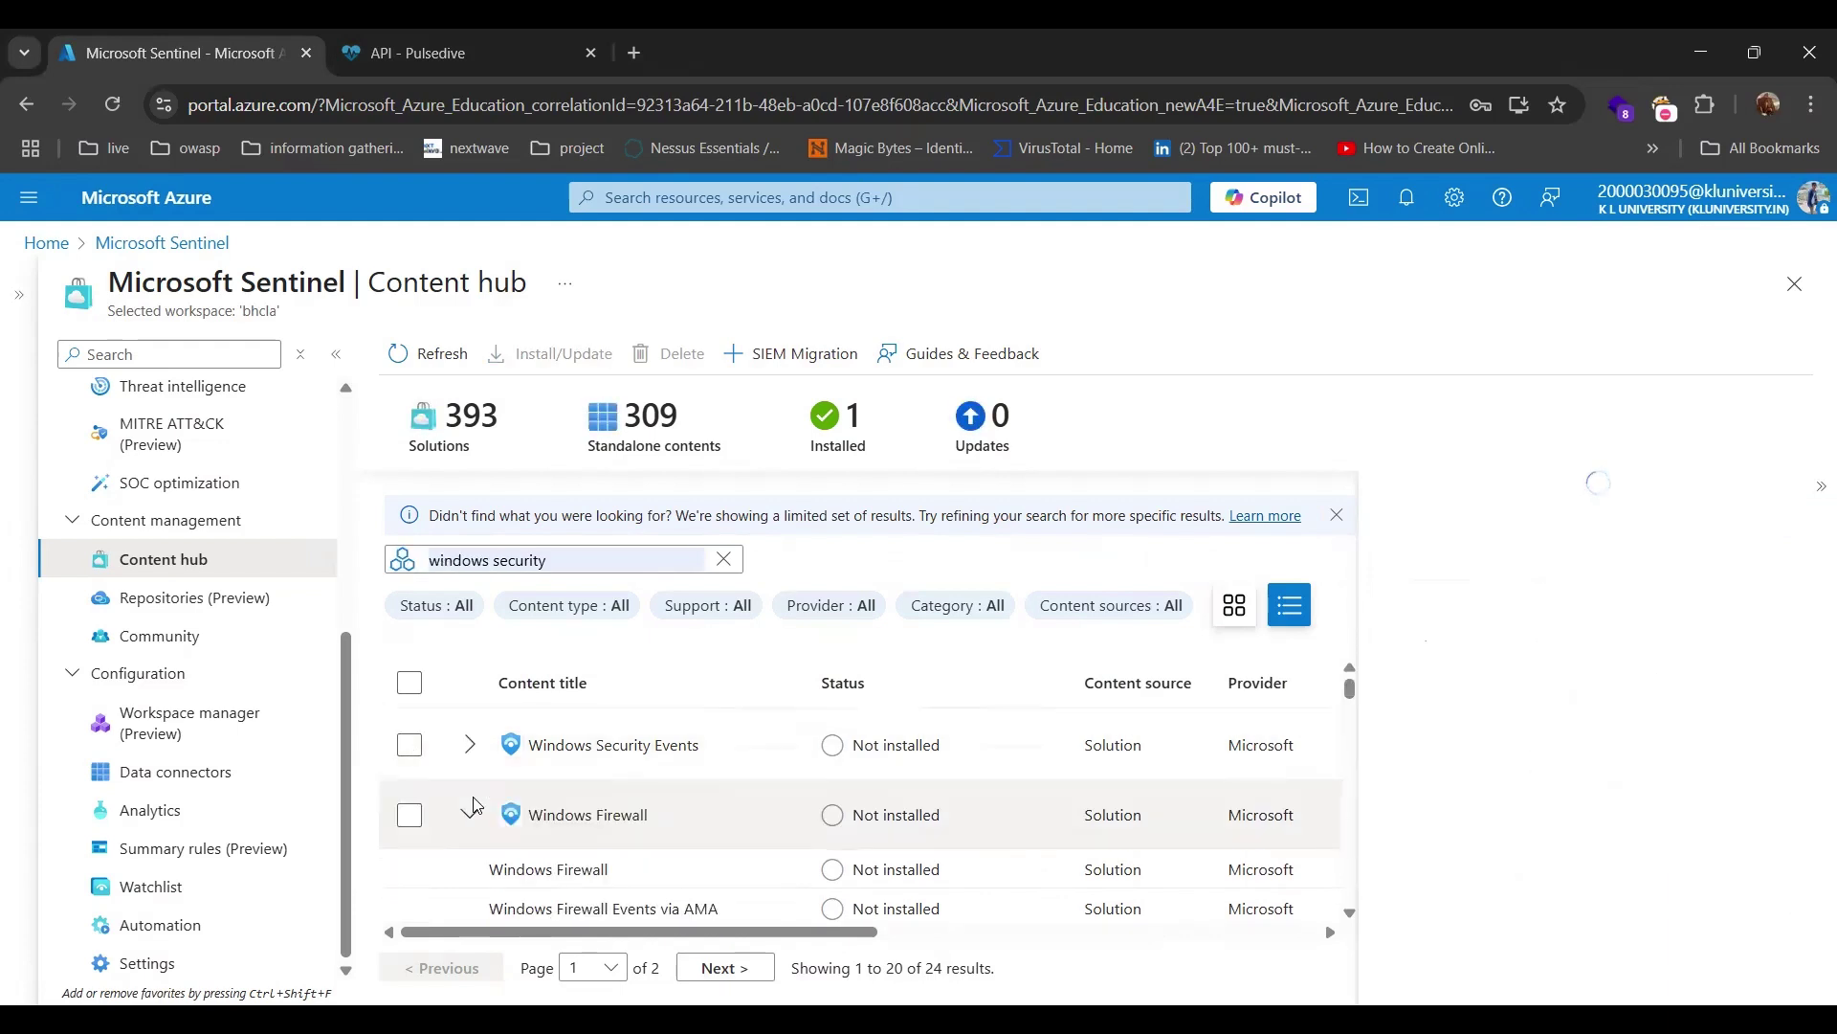
{"action": "left_click", "coordinate": [467, 814]}
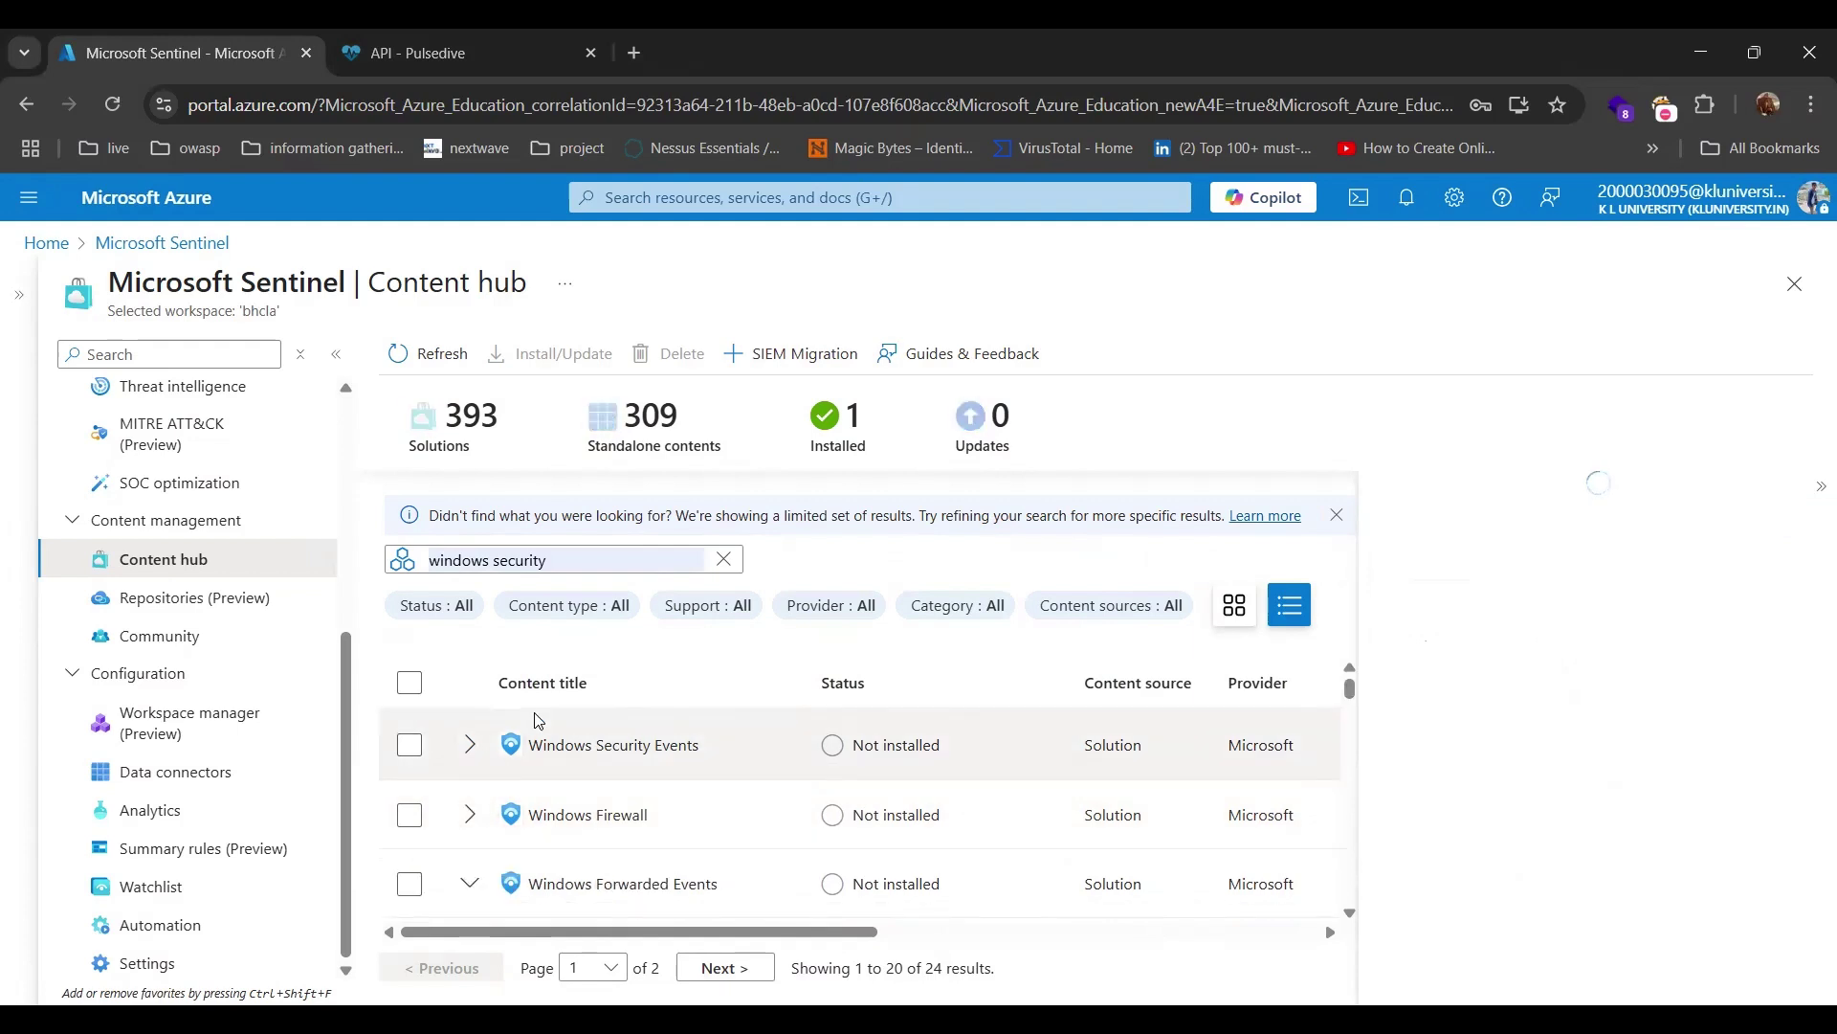
{"action": "left_click", "coordinate": [409, 747]}
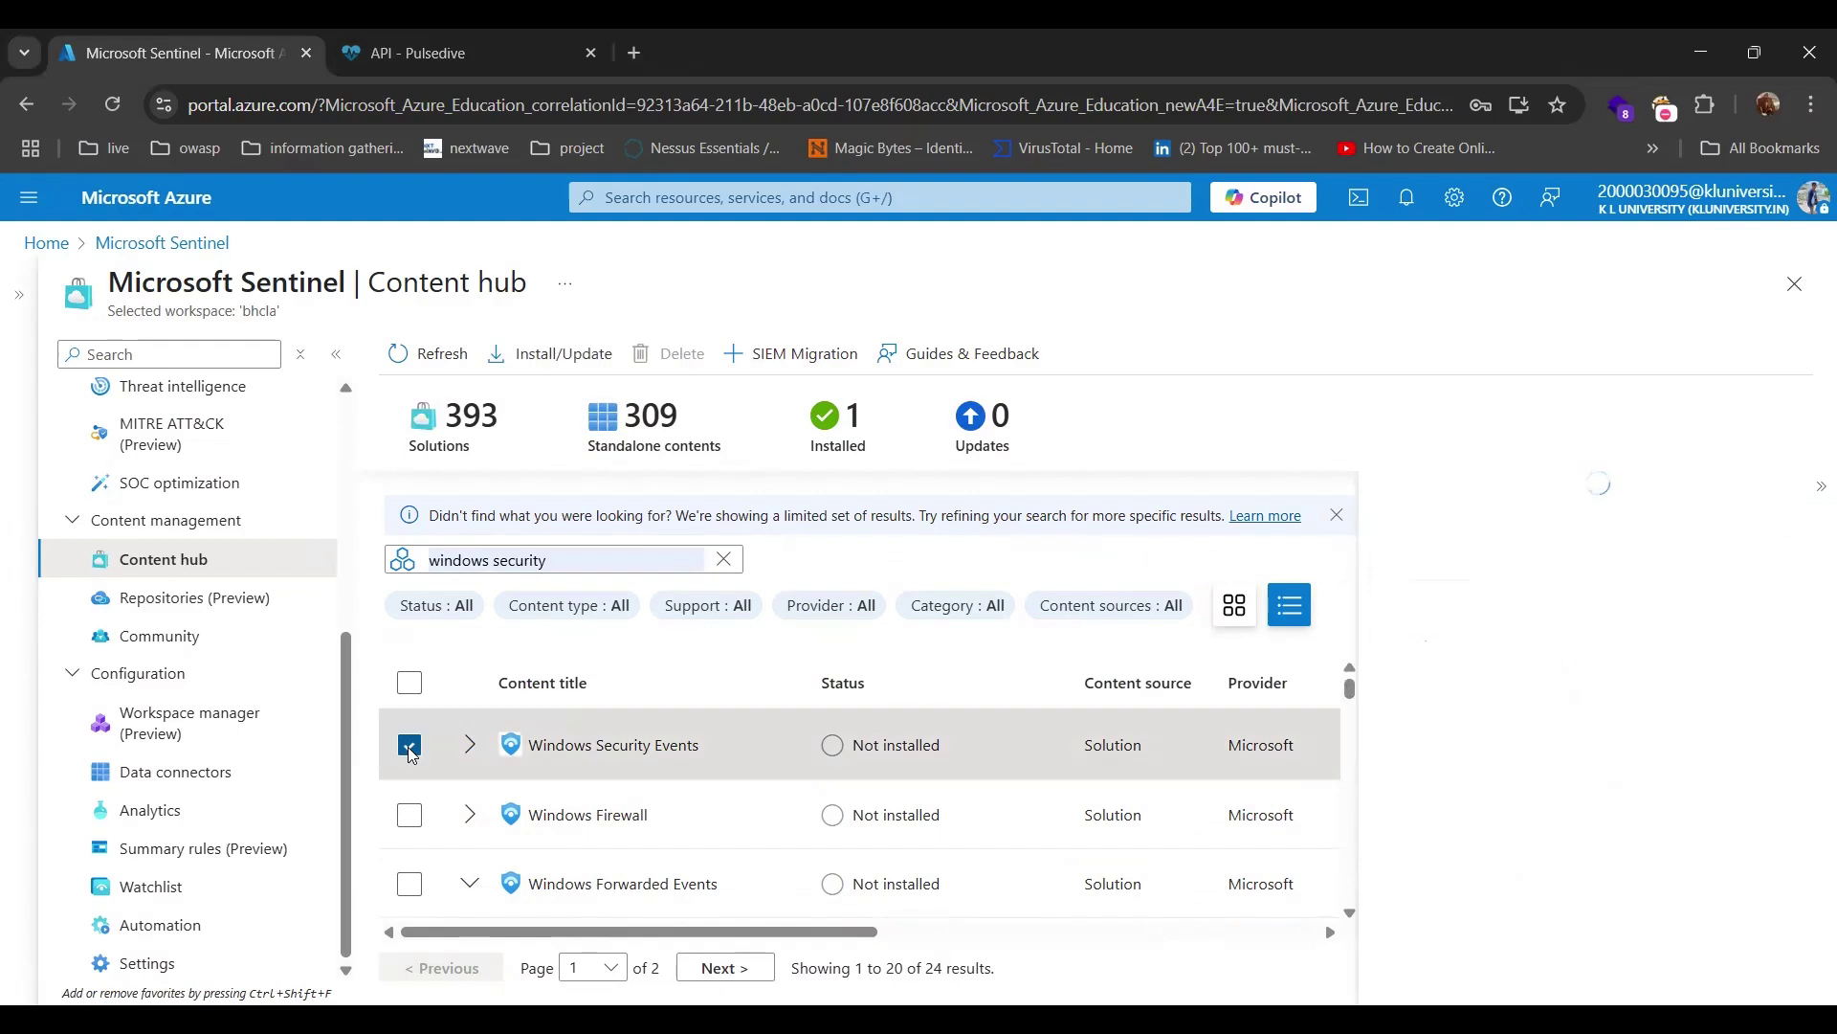
{"action": "scroll", "coordinate": [1493, 835], "scroll_direction": "down", "scroll_amount": 1}
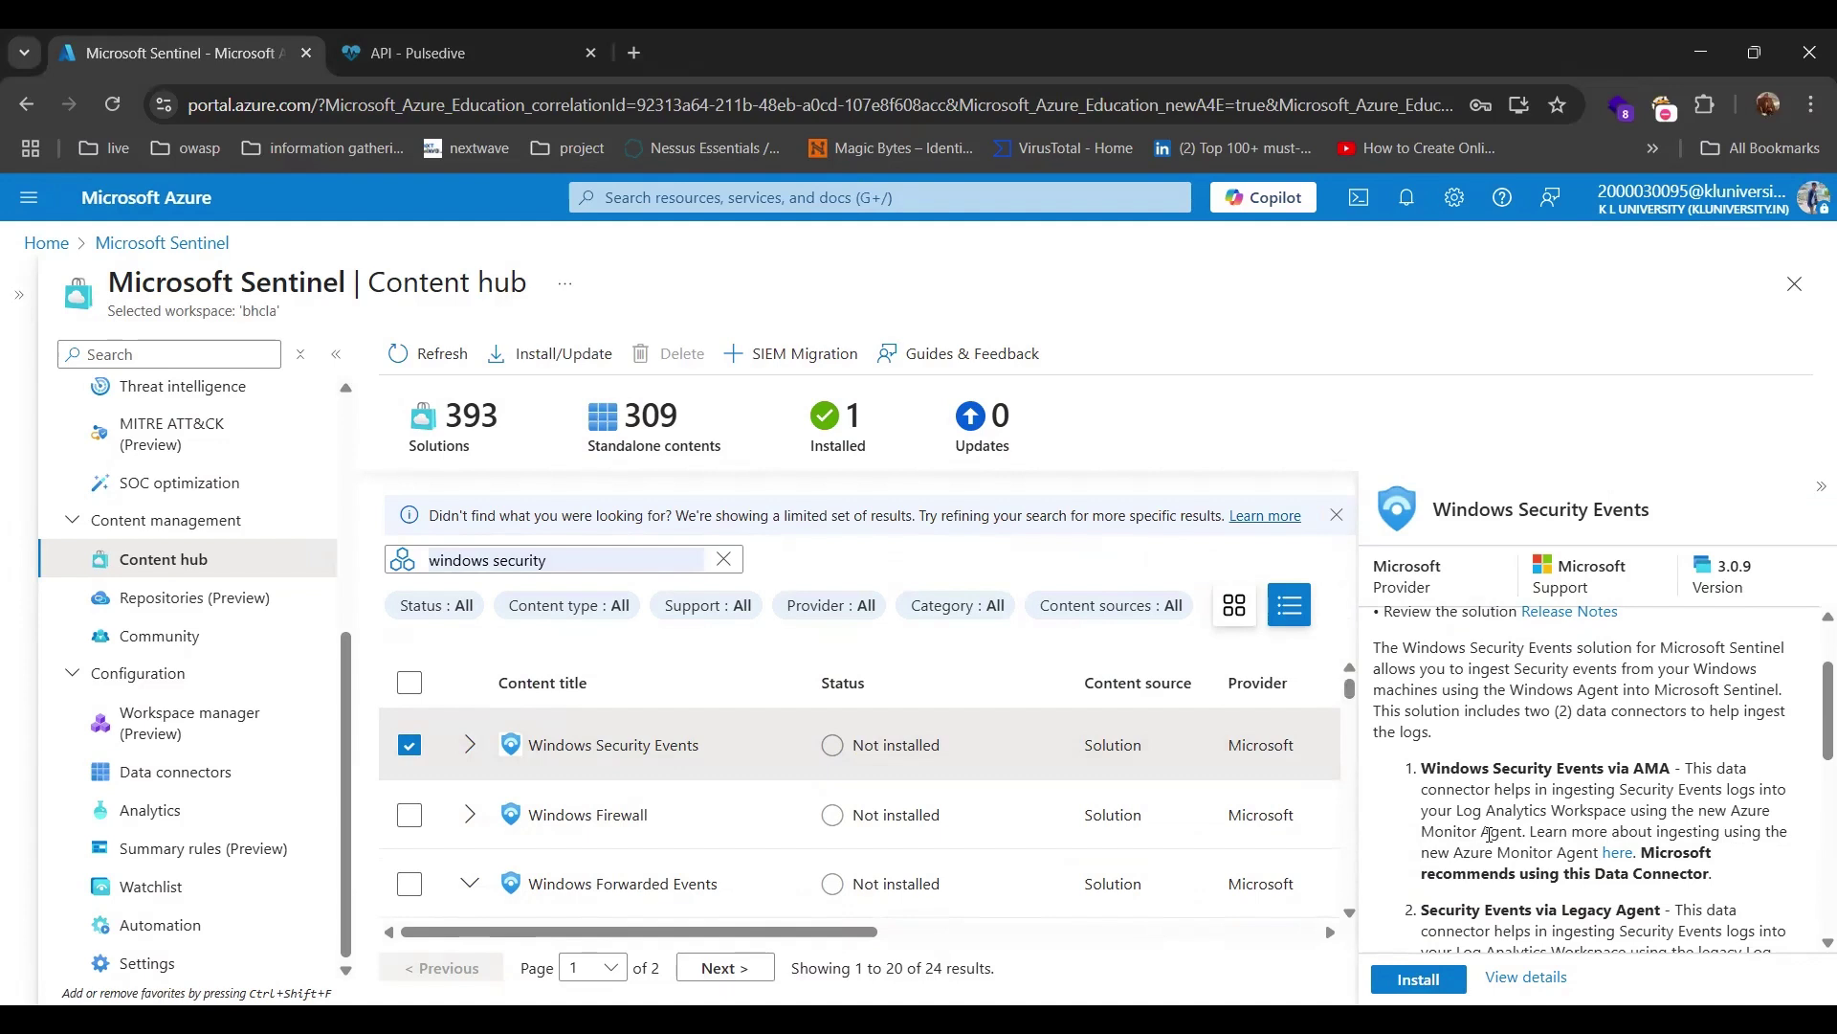
{"action": "scroll", "coordinate": [1489, 834], "scroll_direction": "down", "scroll_amount": 4}
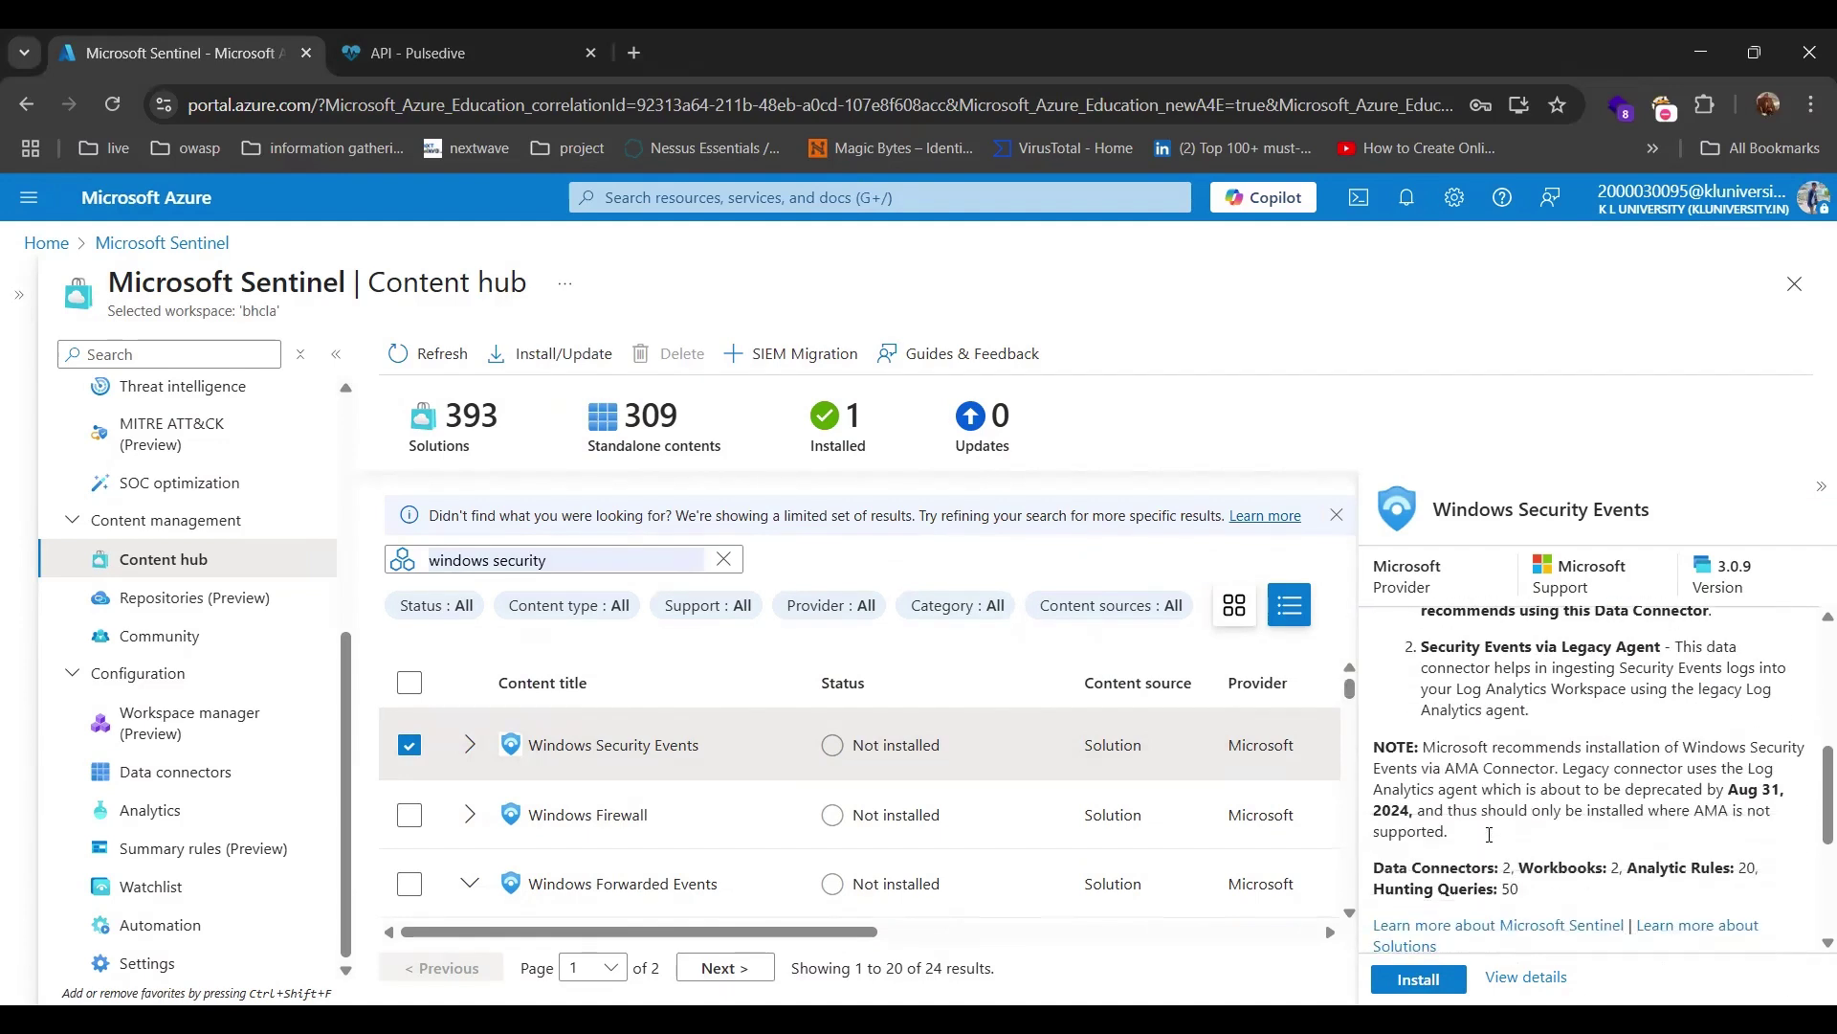
{"action": "scroll", "coordinate": [1489, 835], "scroll_direction": "down", "scroll_amount": 2}
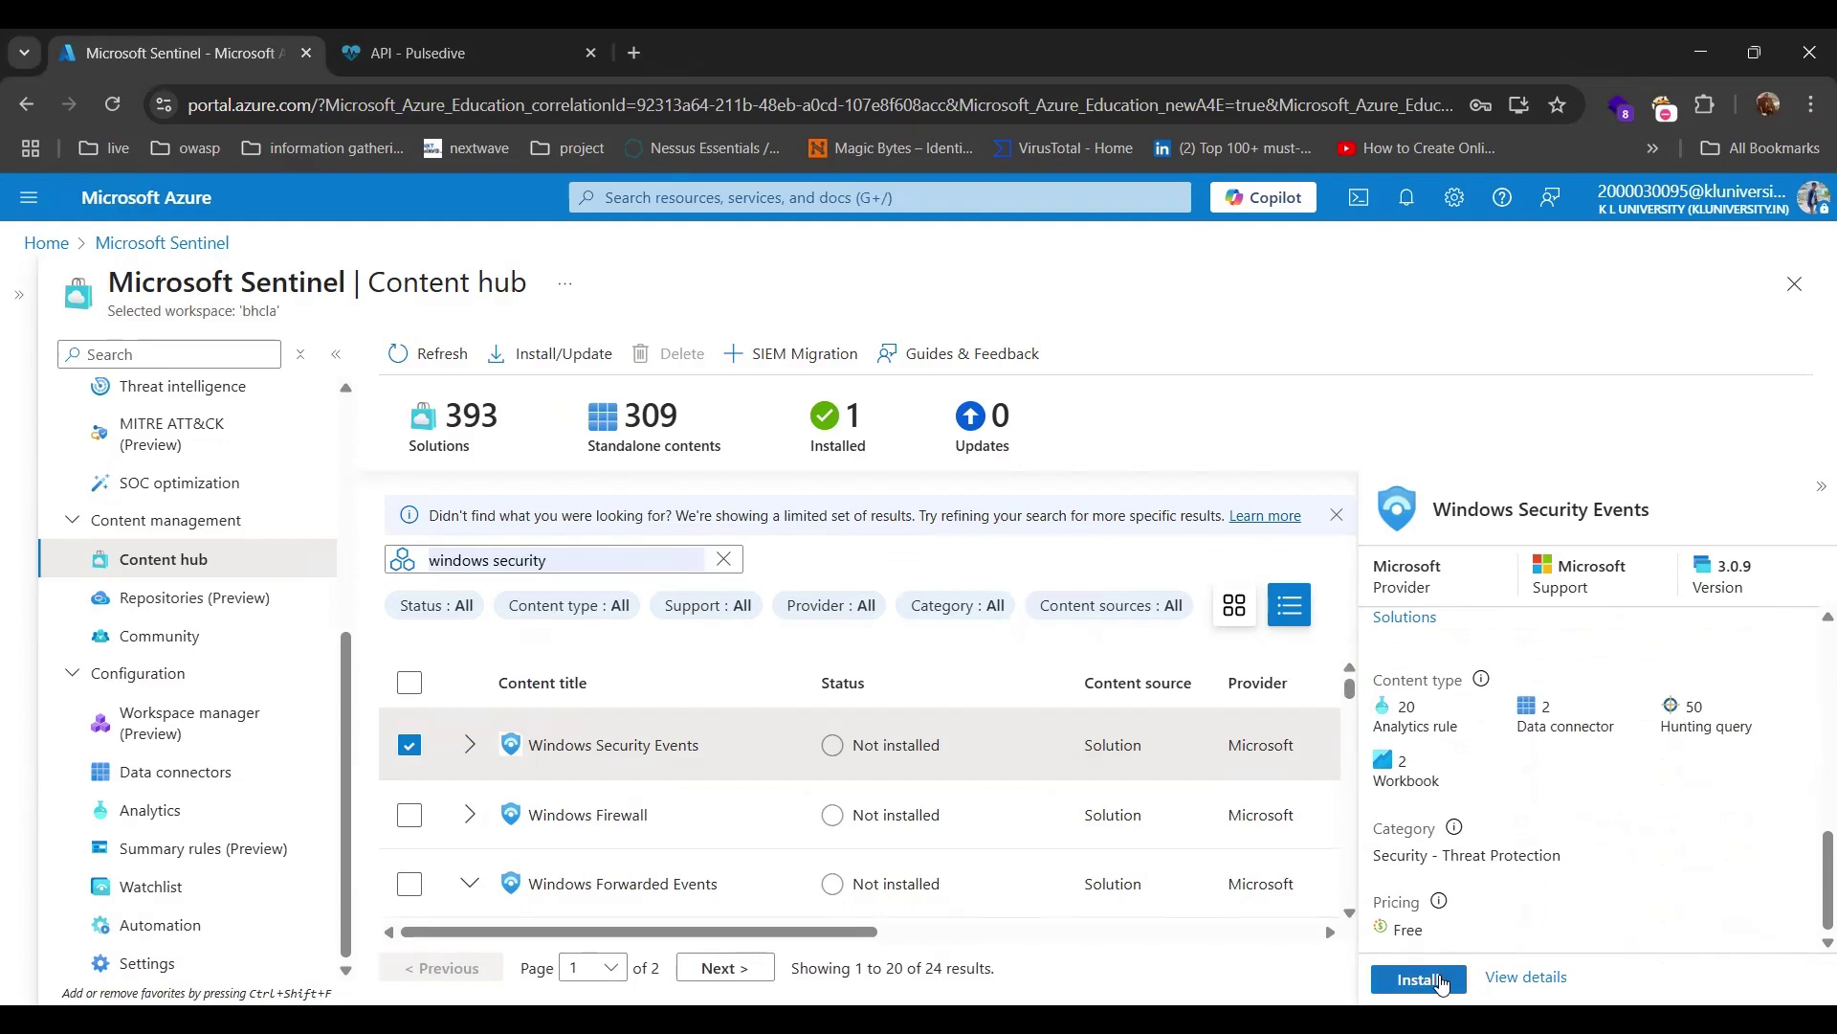
Install Windows Security Events, then open its management page listing 74 installed content items.
{"action": "left_click", "coordinate": [1420, 979]}
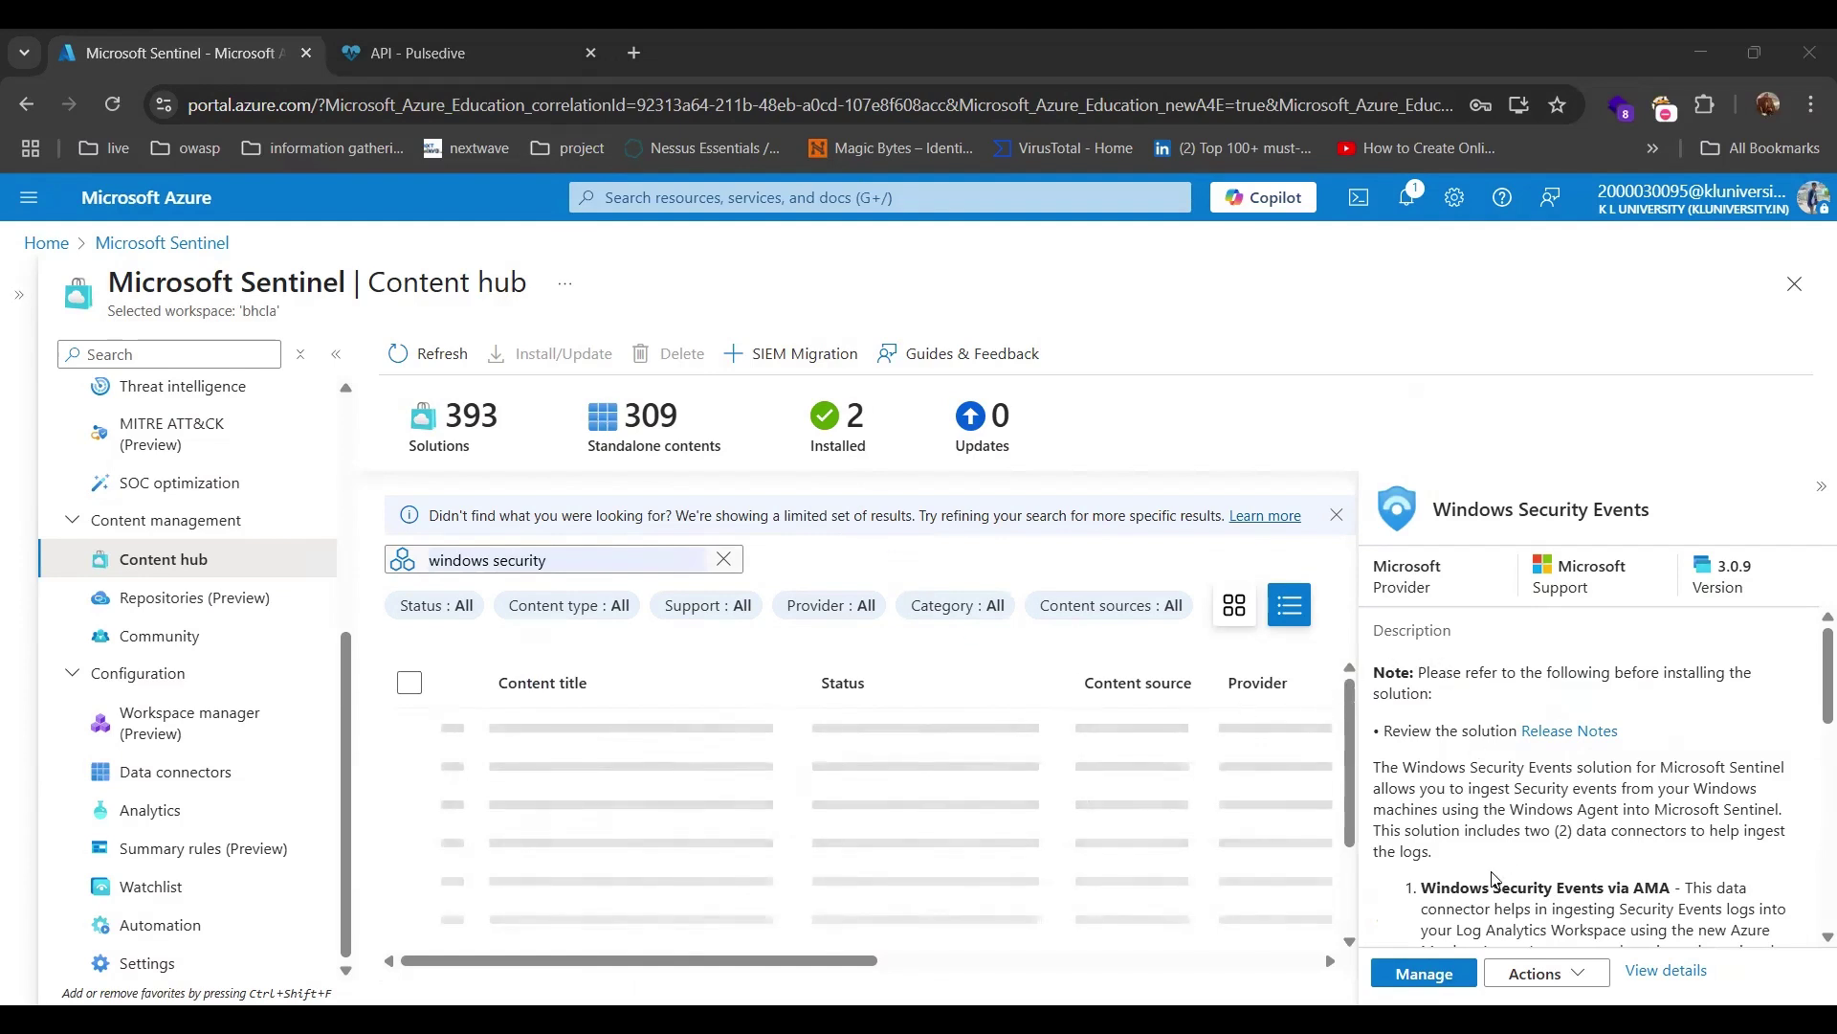
{"action": "left_click", "coordinate": [1425, 974]}
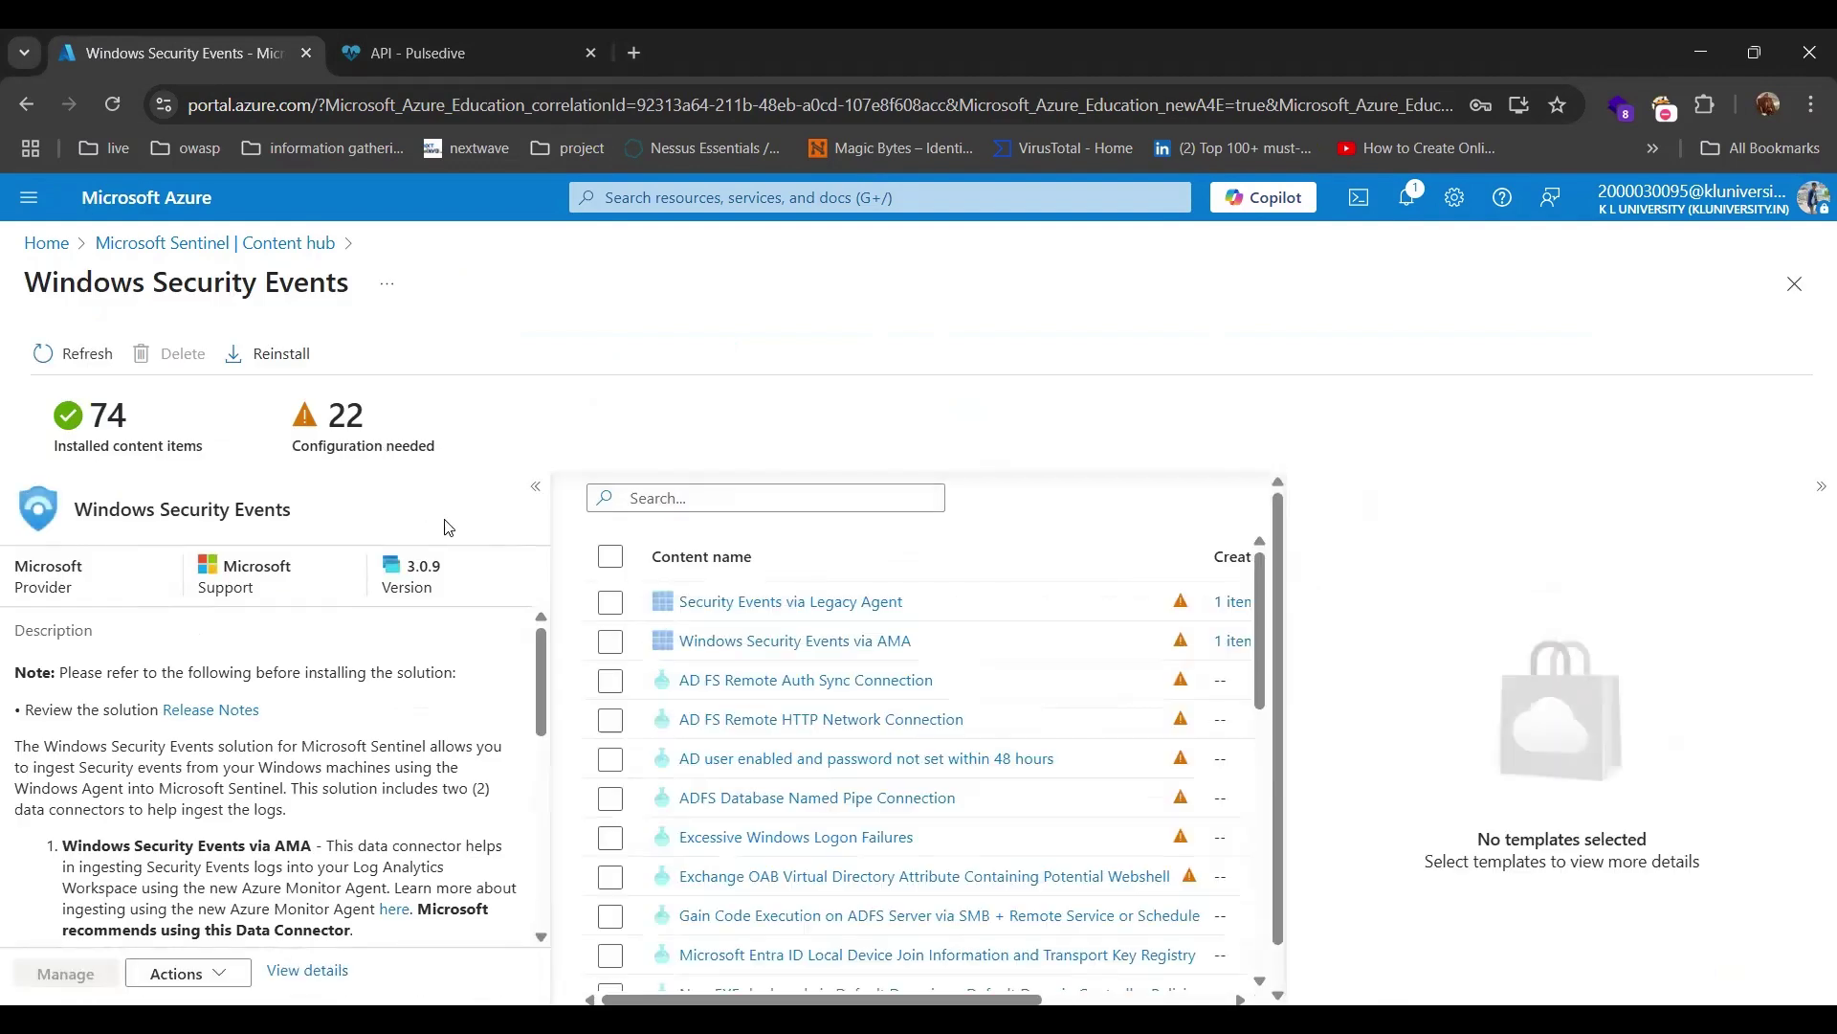
Select the Windows Security Events via AMA connector and open its configuration section.
{"action": "left_click", "coordinate": [610, 642]}
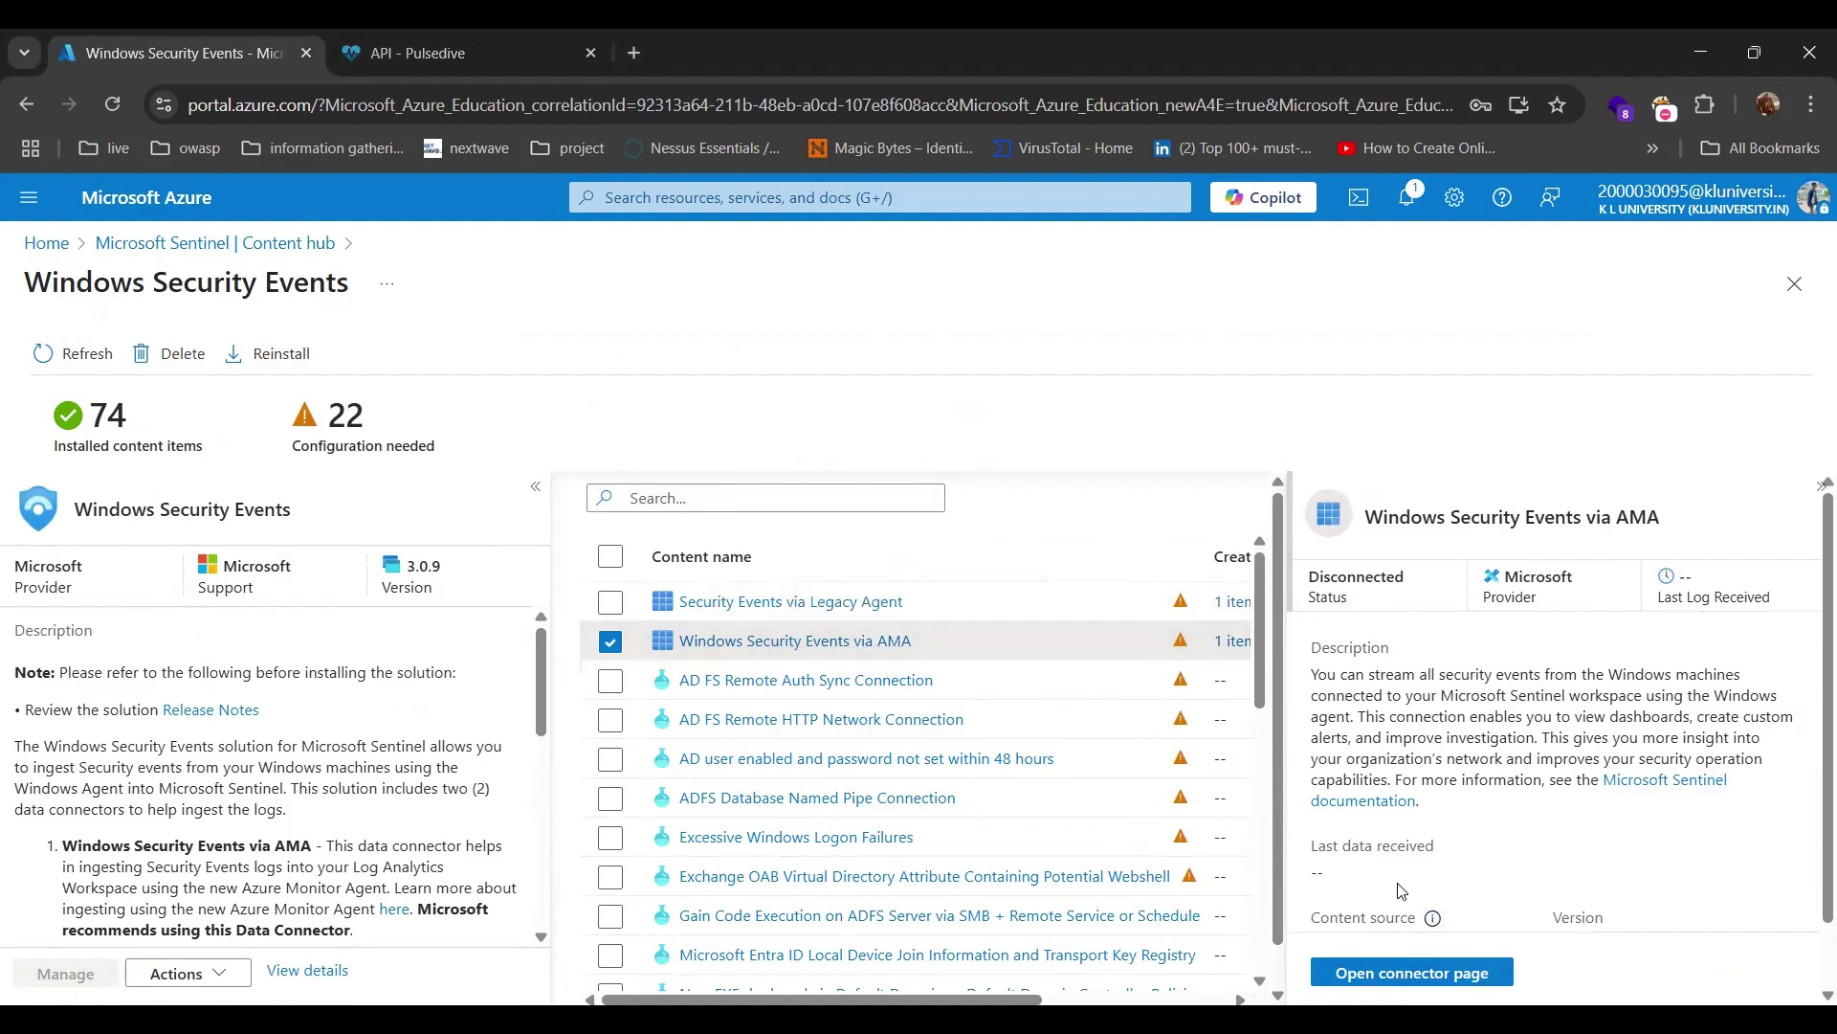
{"action": "left_click", "coordinate": [1397, 974]}
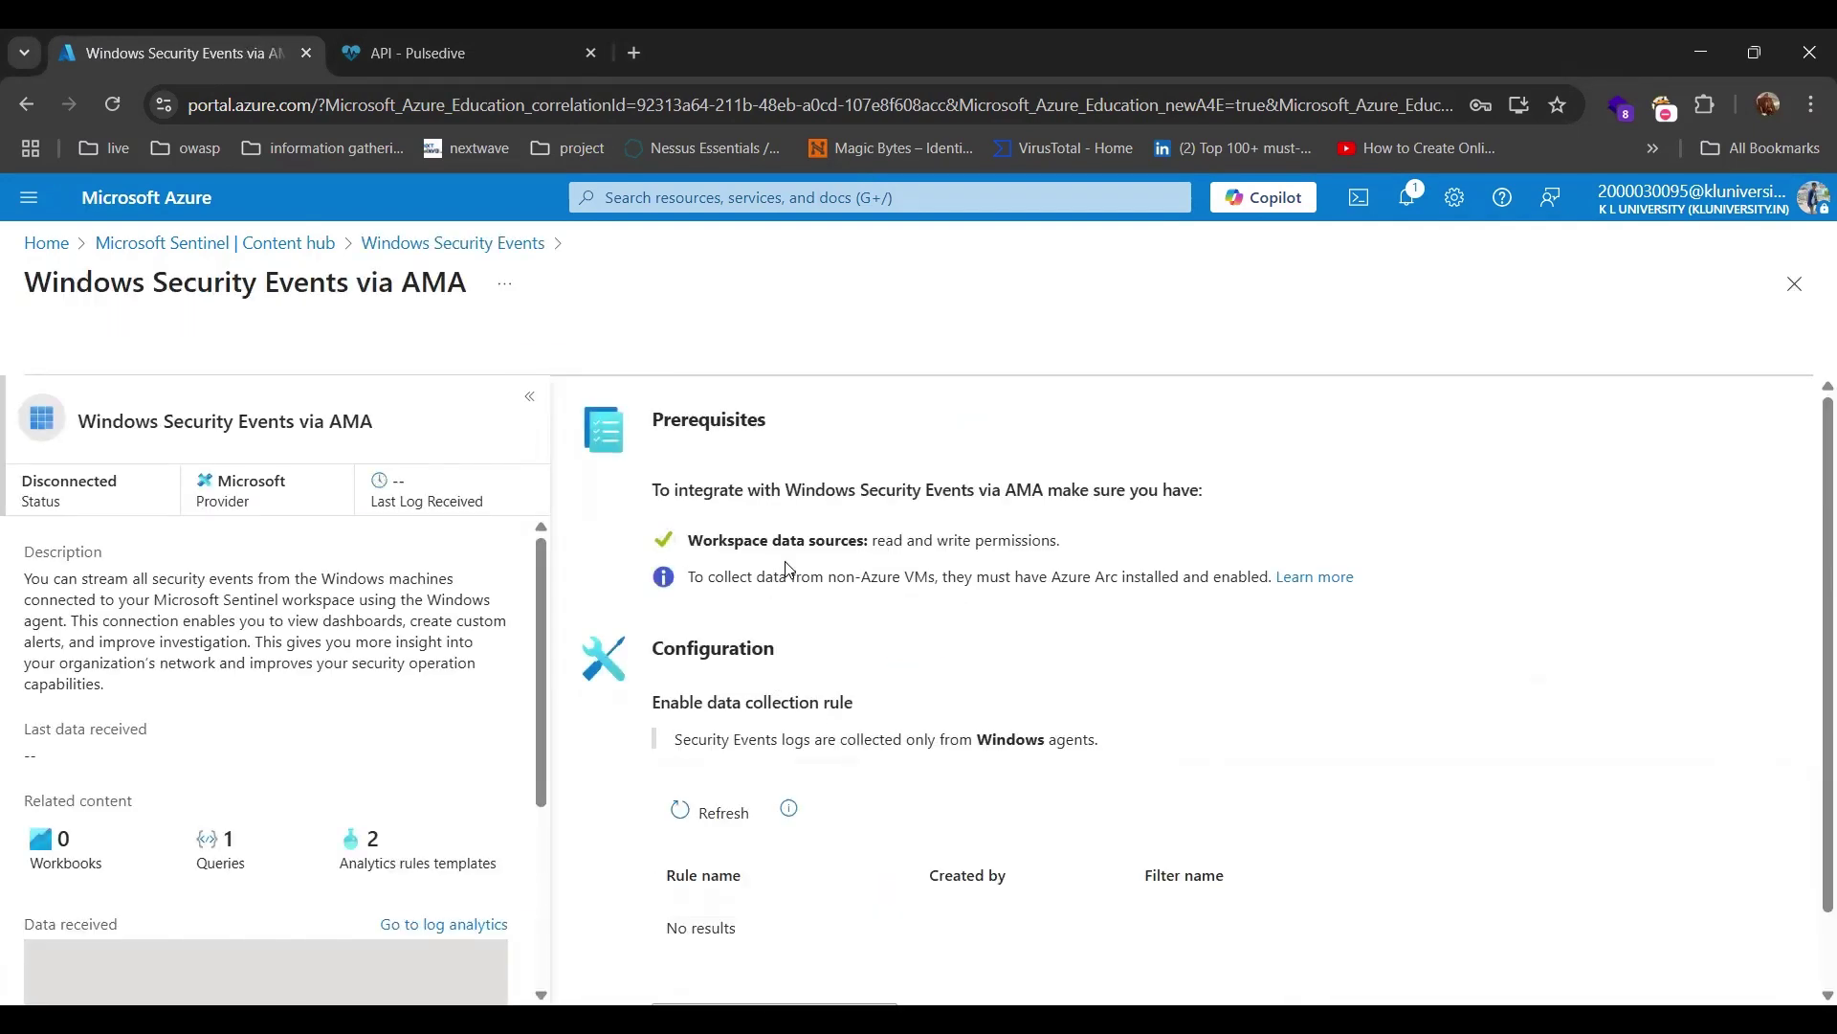
{"action": "scroll", "coordinate": [787, 568], "scroll_direction": "down", "scroll_amount": 1}
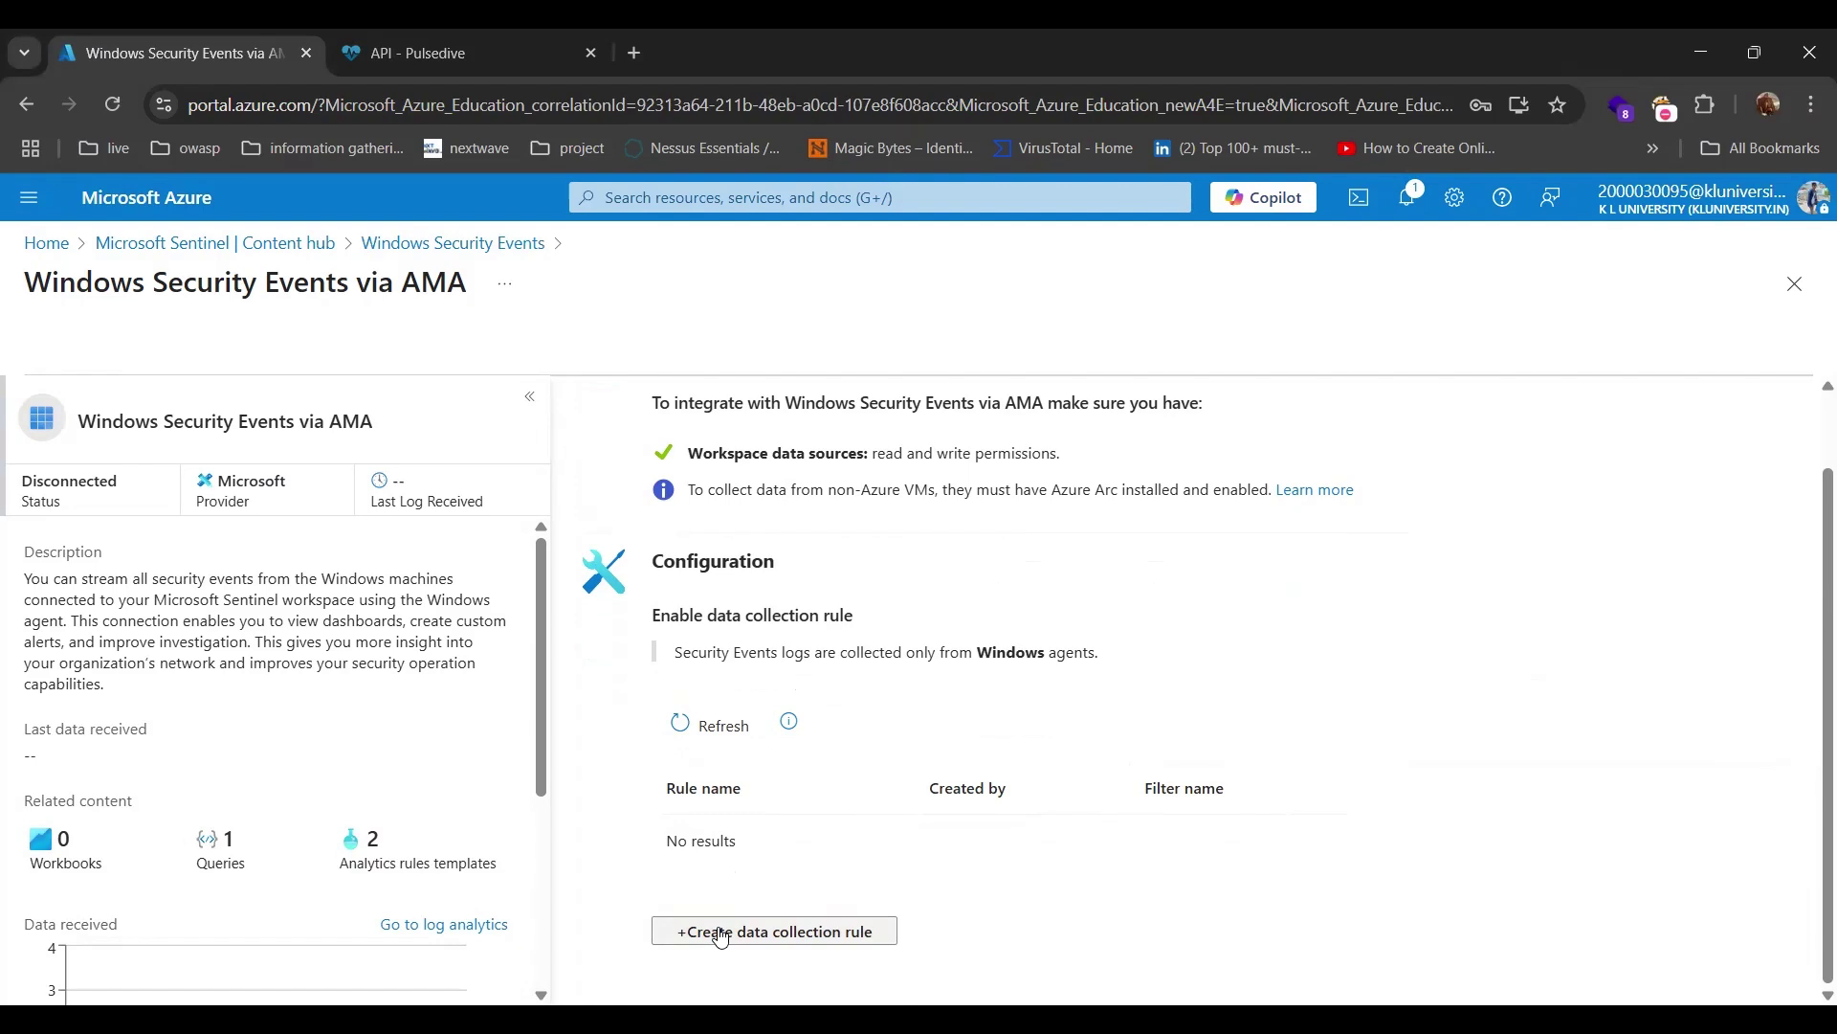
Name a new data collection rule SentinelClassWindows, place it in BHC_RG, and advance to Resources.
{"action": "left_click", "coordinate": [721, 933]}
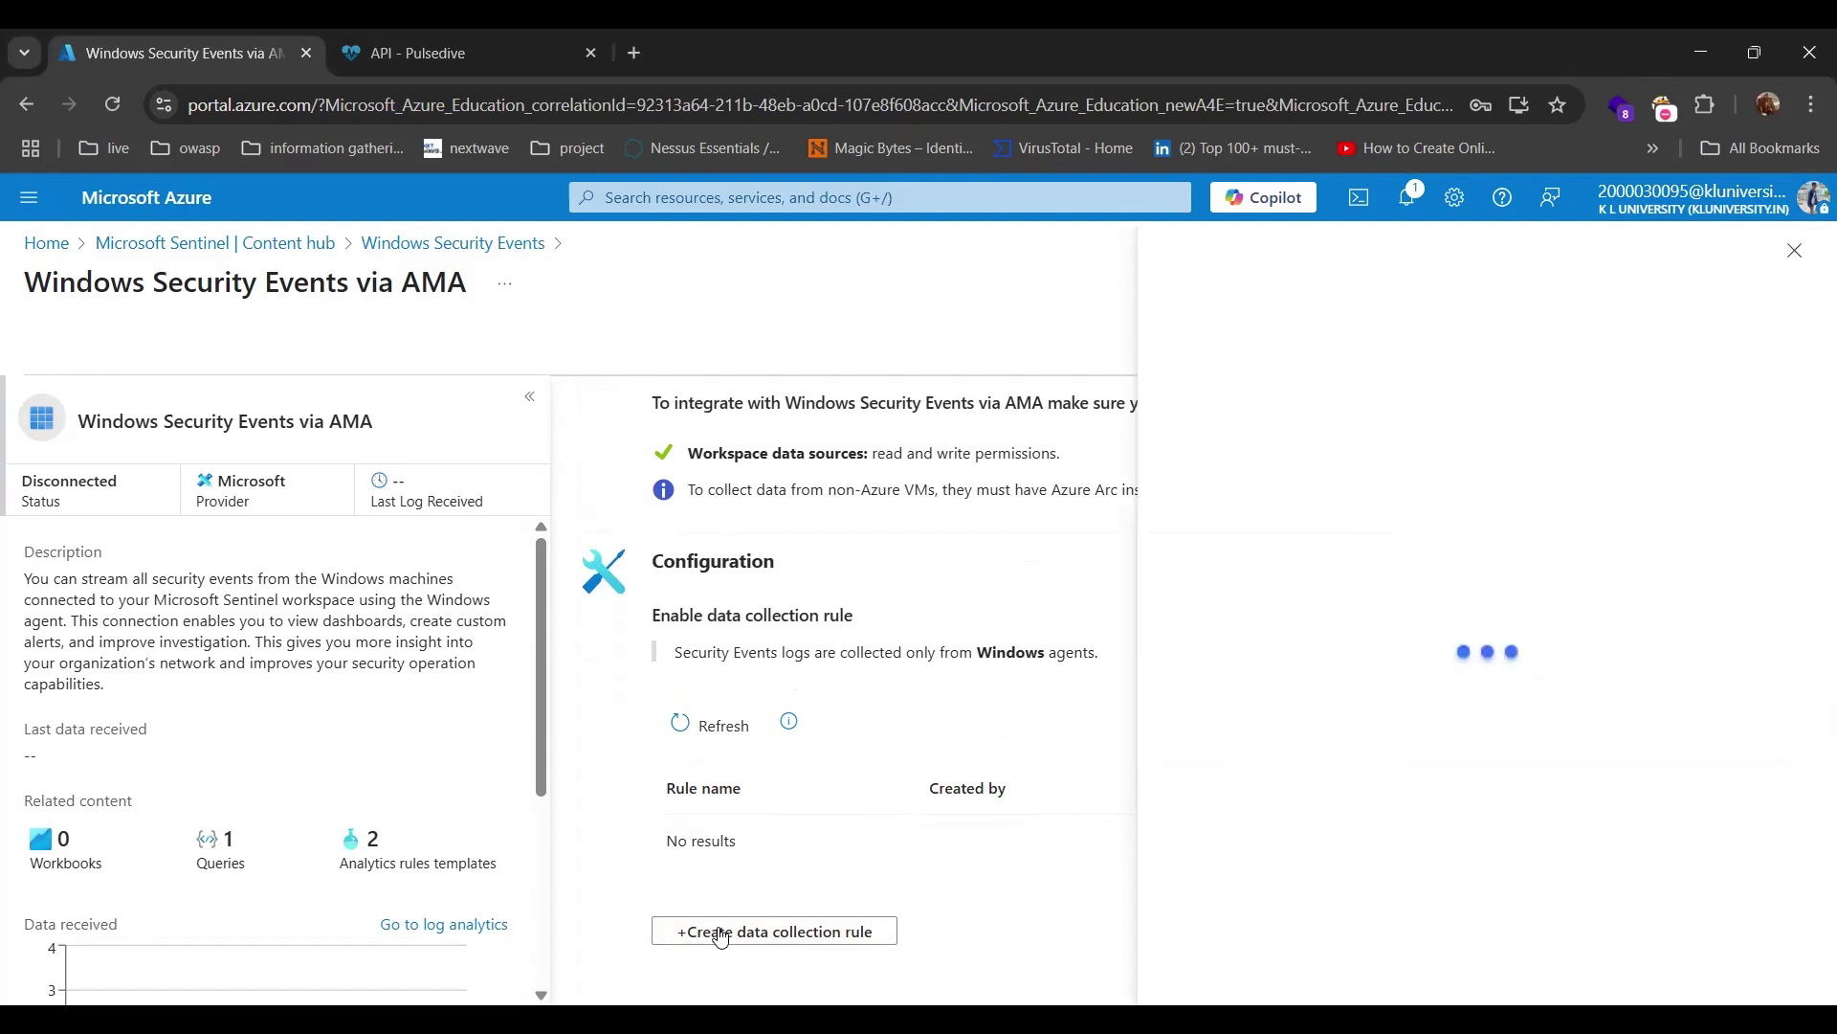
{"action": "left_click", "coordinate": [1269, 450]}
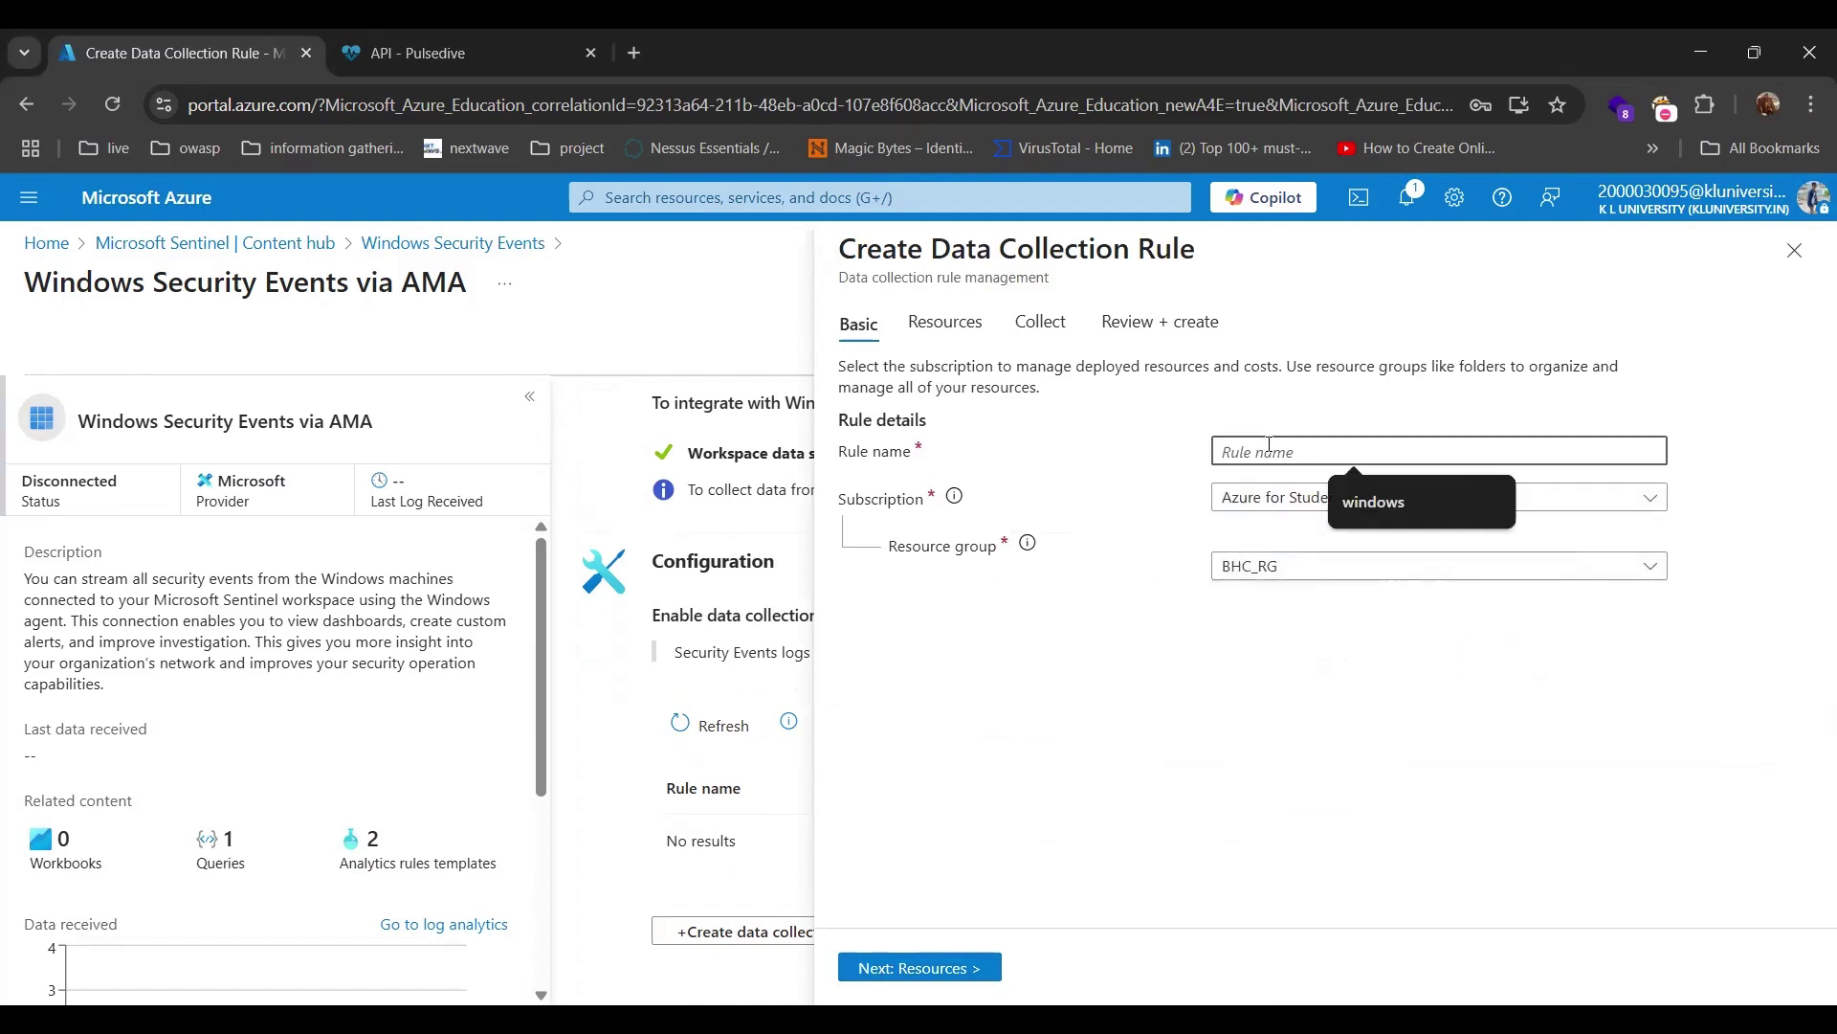
{"action": "type", "text": "Sent"}
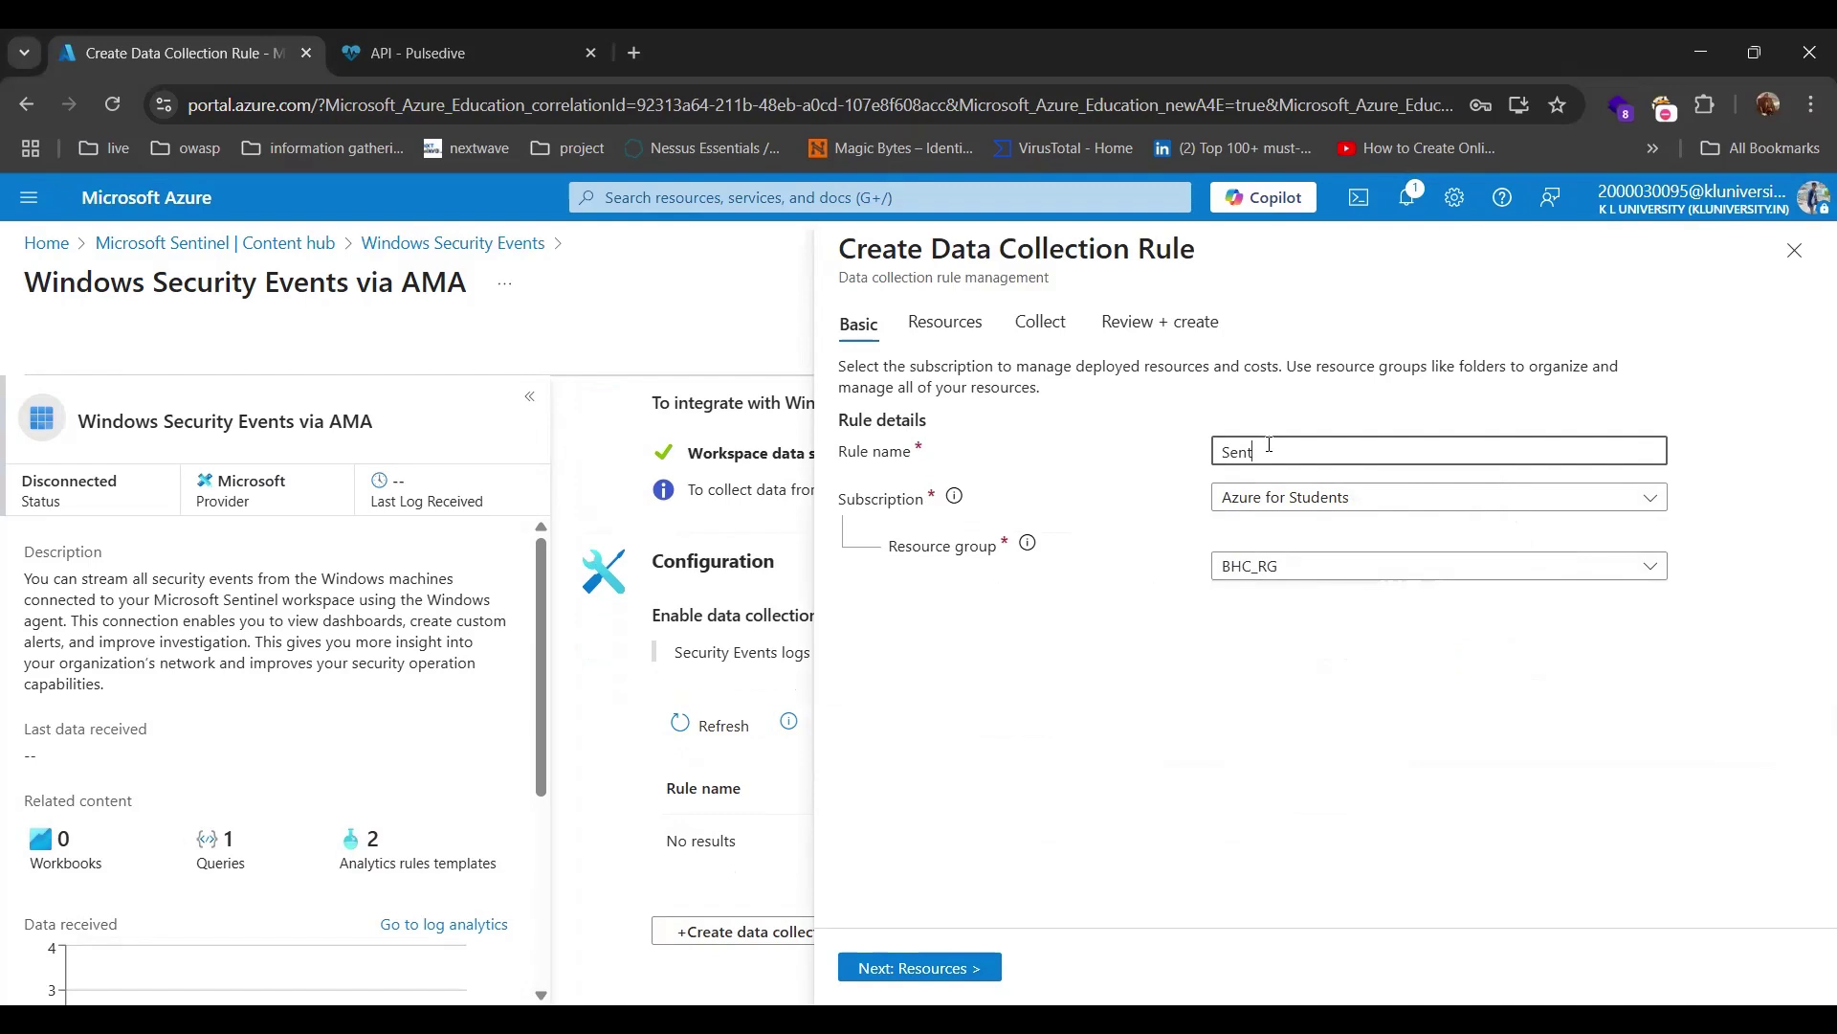
{"action": "type", "text": "inel"}
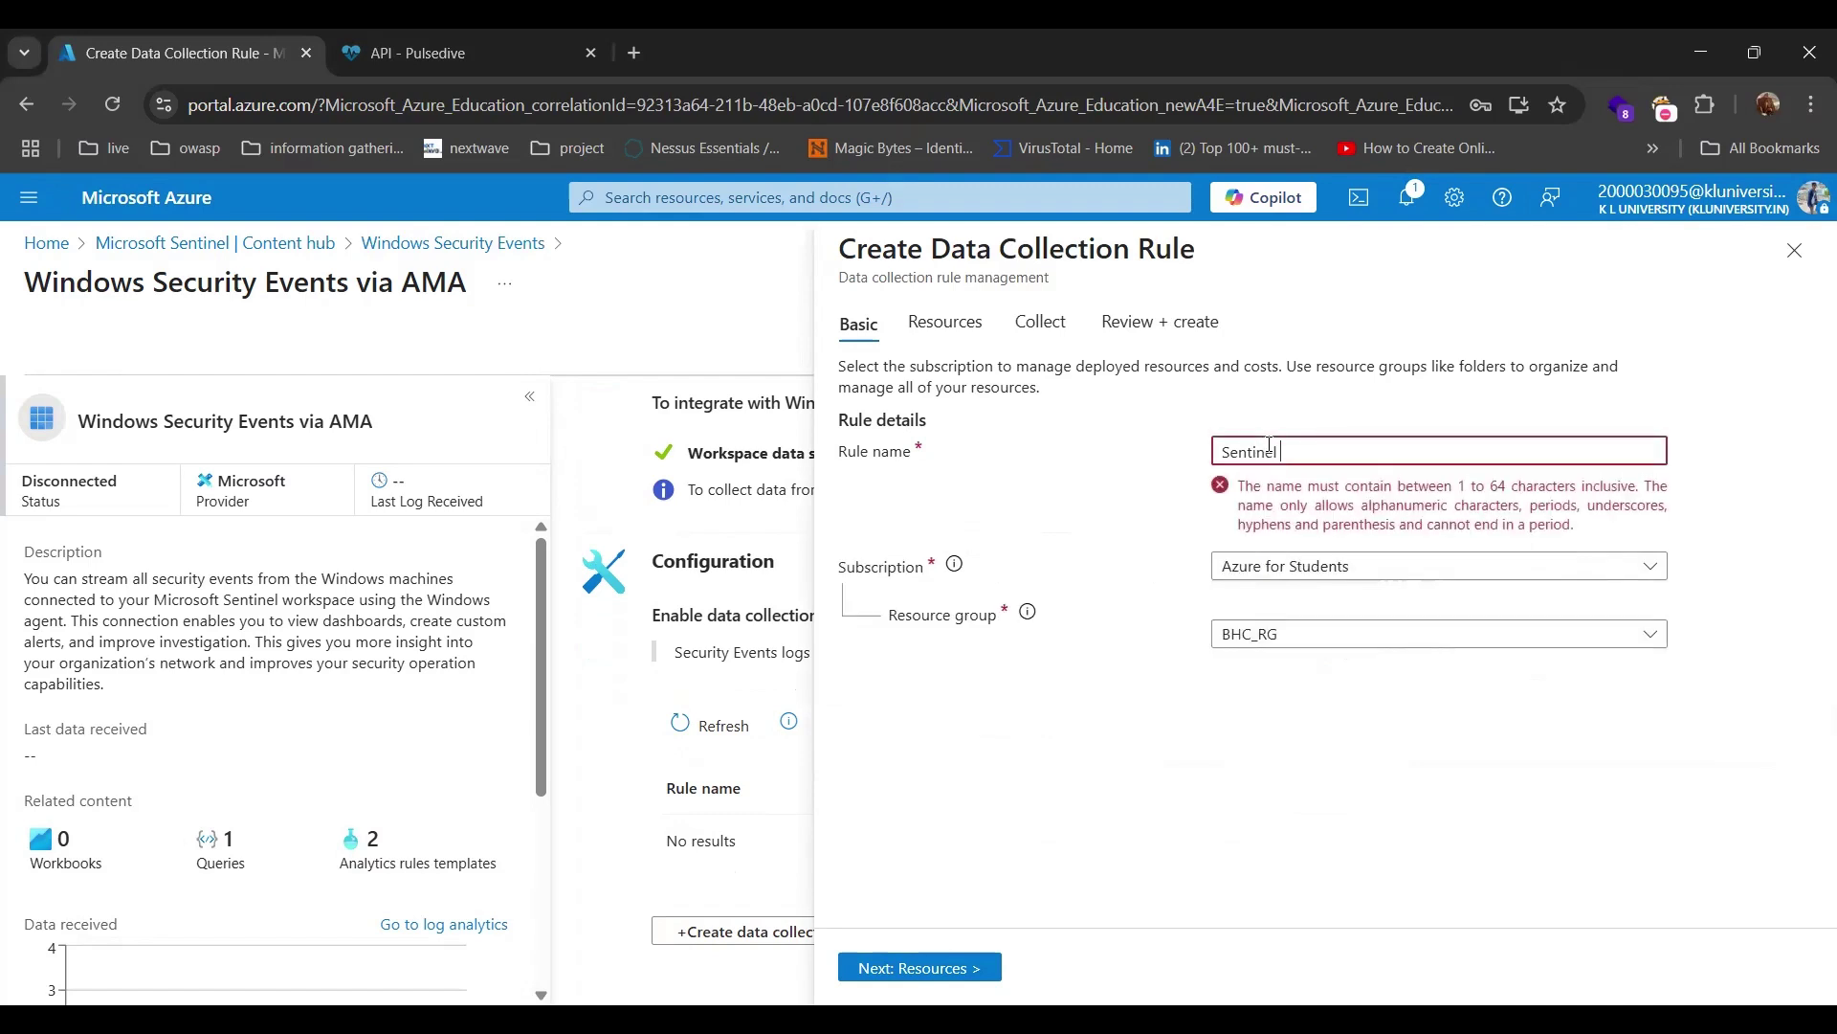
{"action": "key", "text": "BackSpace"}
{"action": "type", "text": "Cla"}
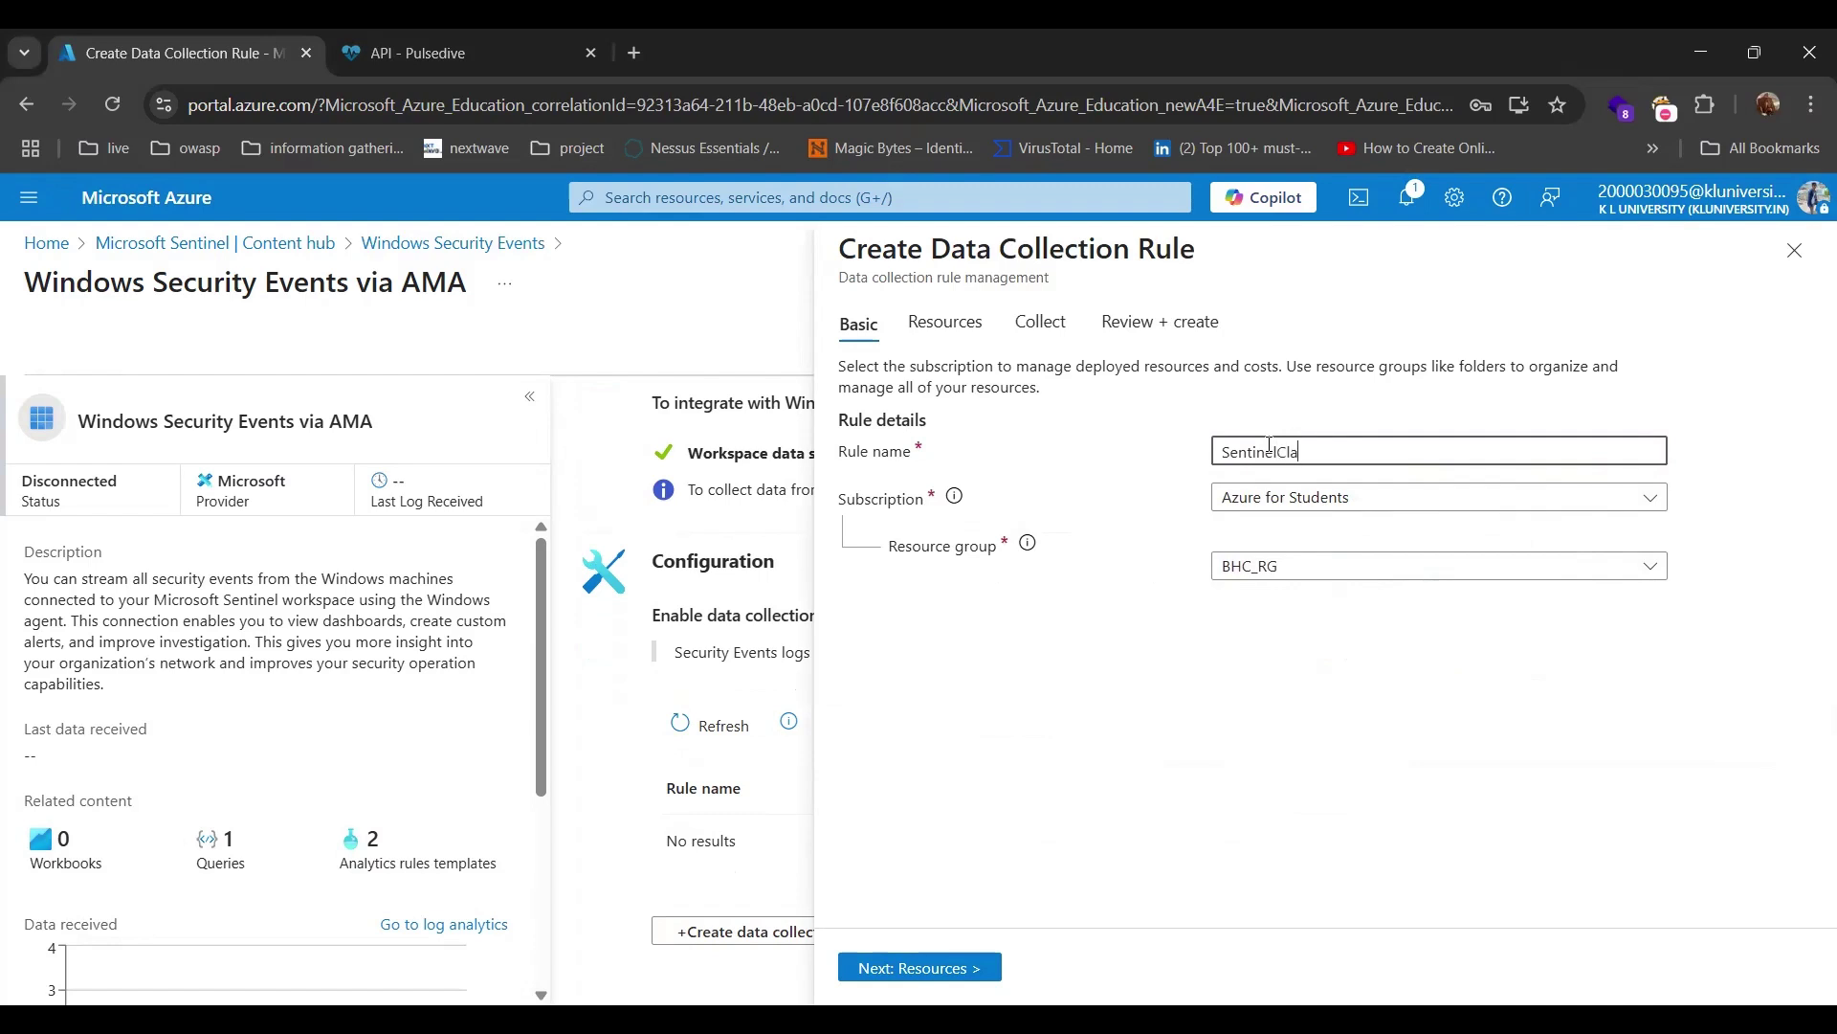
{"action": "type", "text": "ssWindows"}
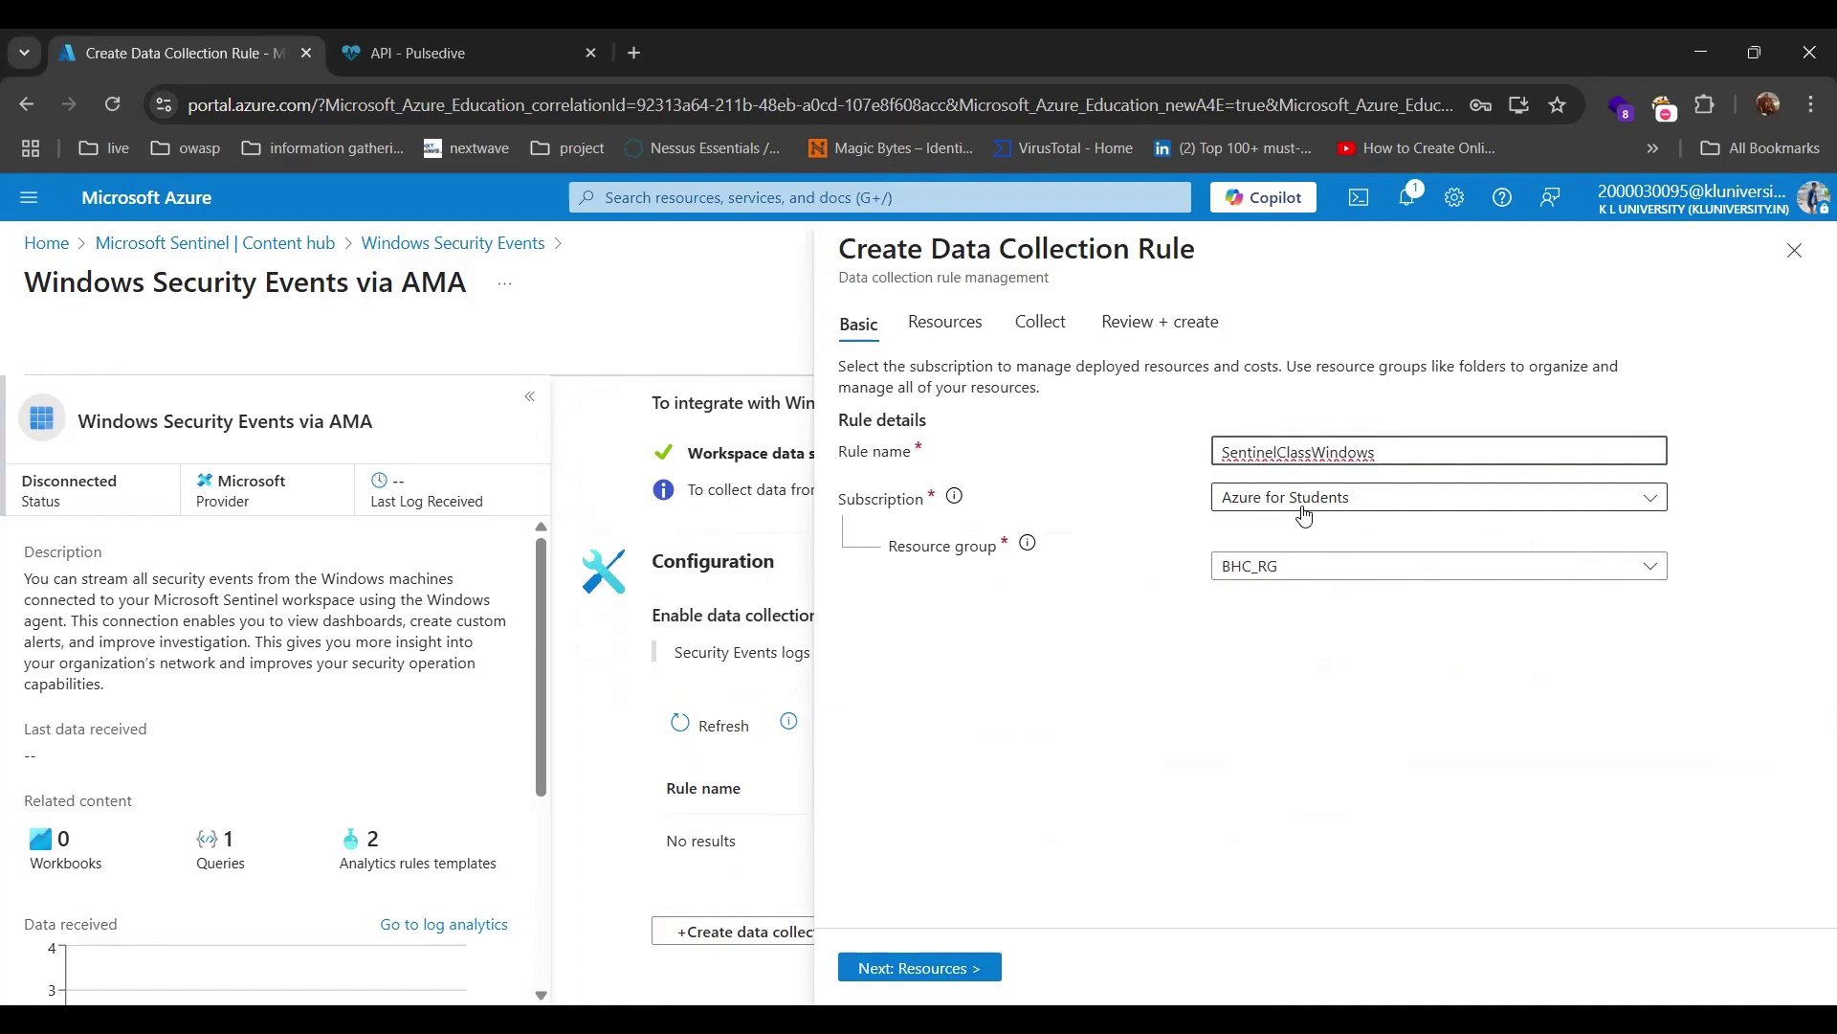
{"action": "left_click", "coordinate": [1306, 573]}
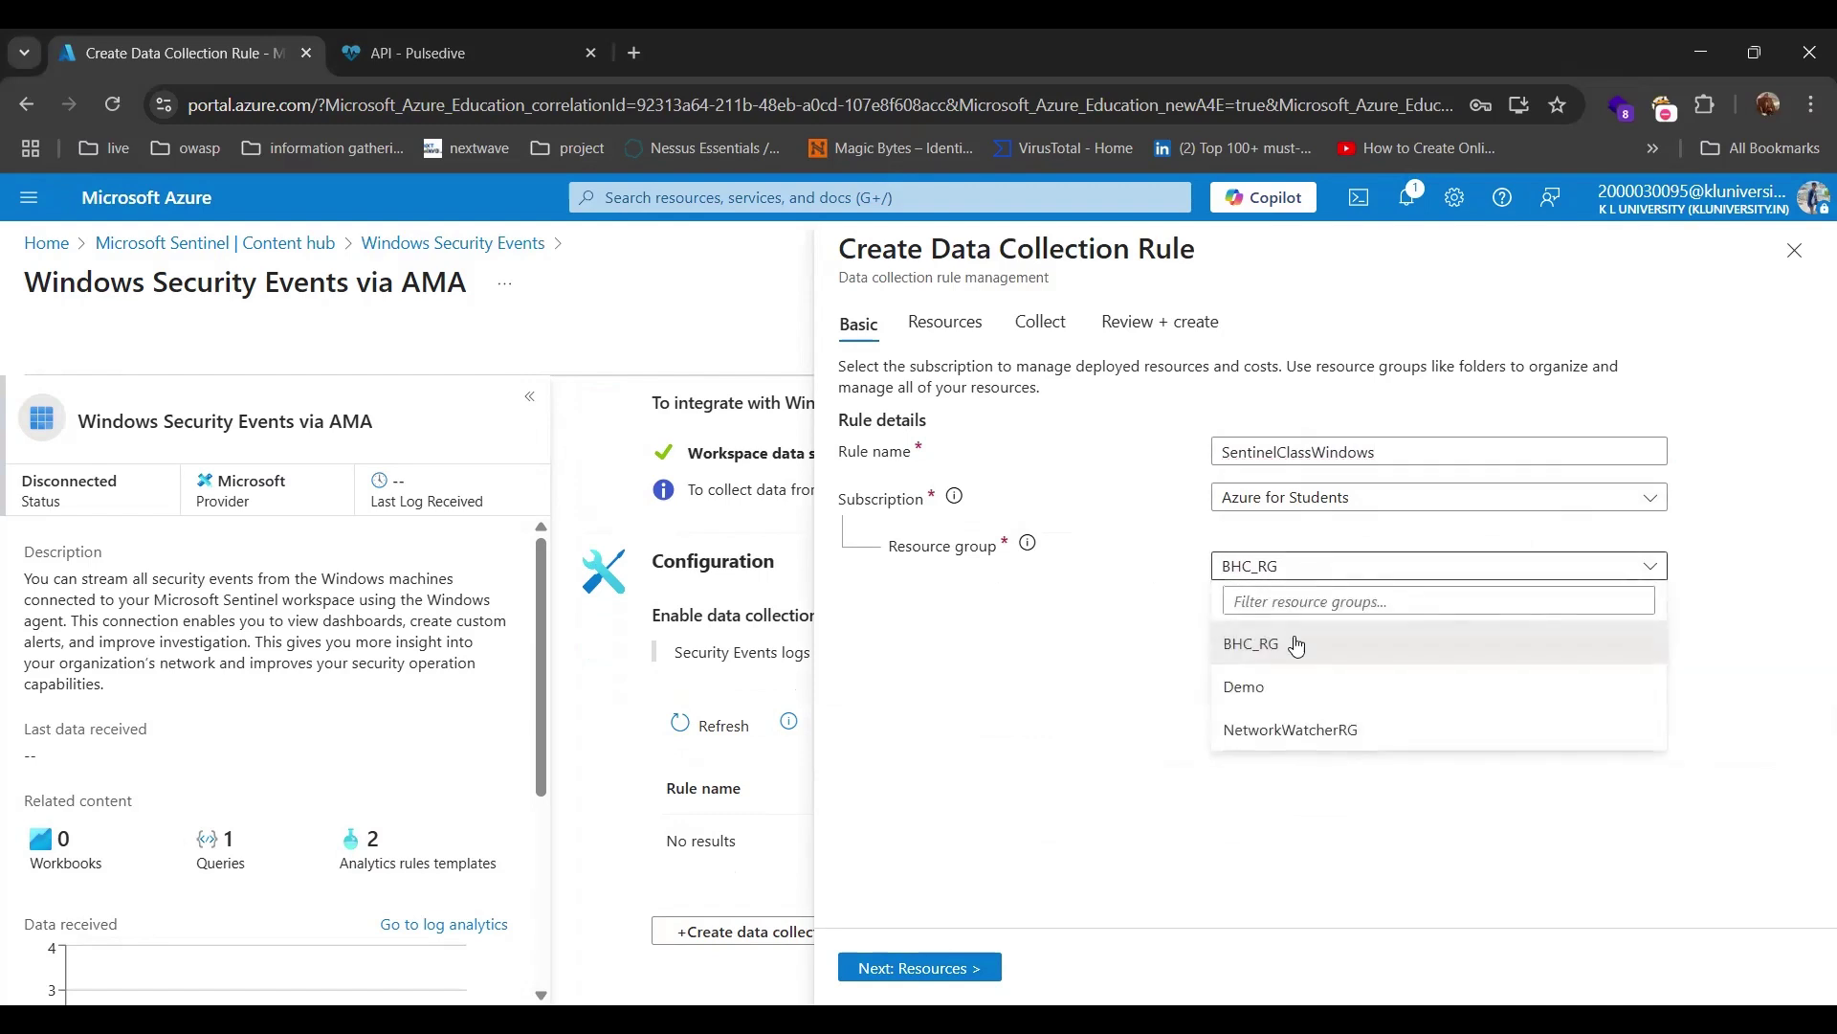
{"action": "left_click", "coordinate": [1288, 652]}
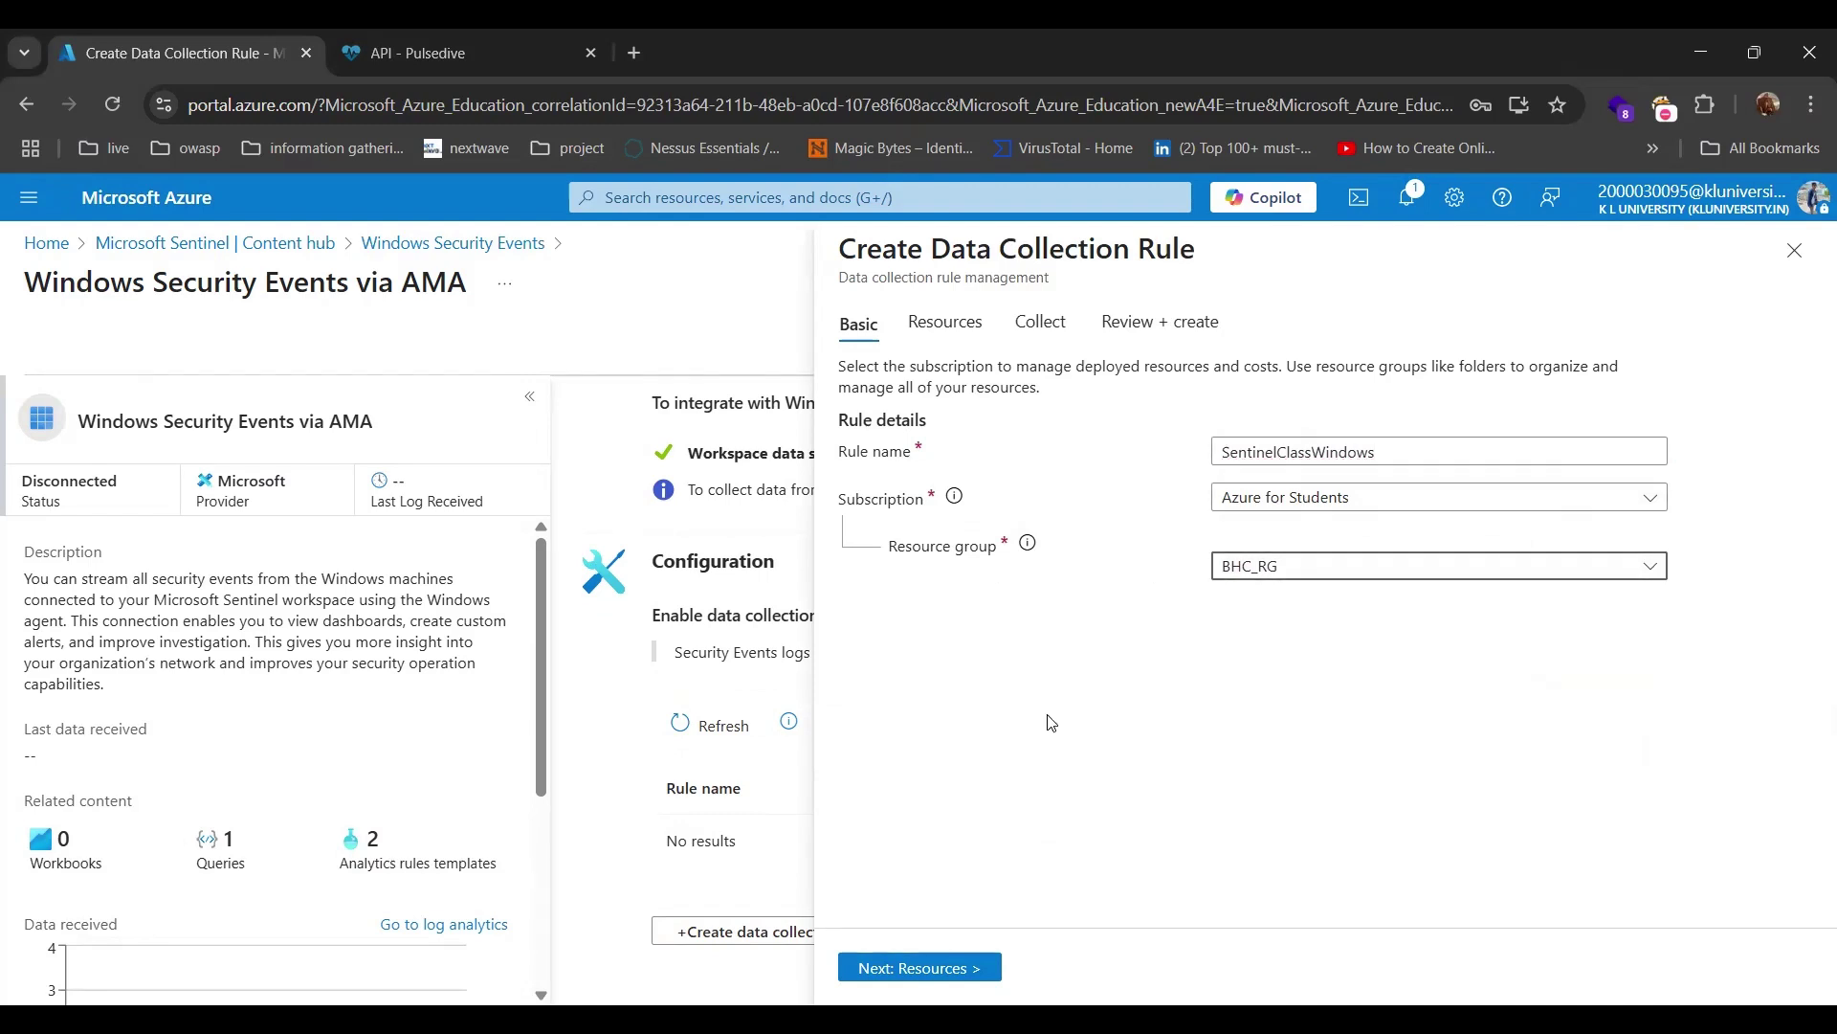
{"action": "left_click", "coordinate": [942, 968]}
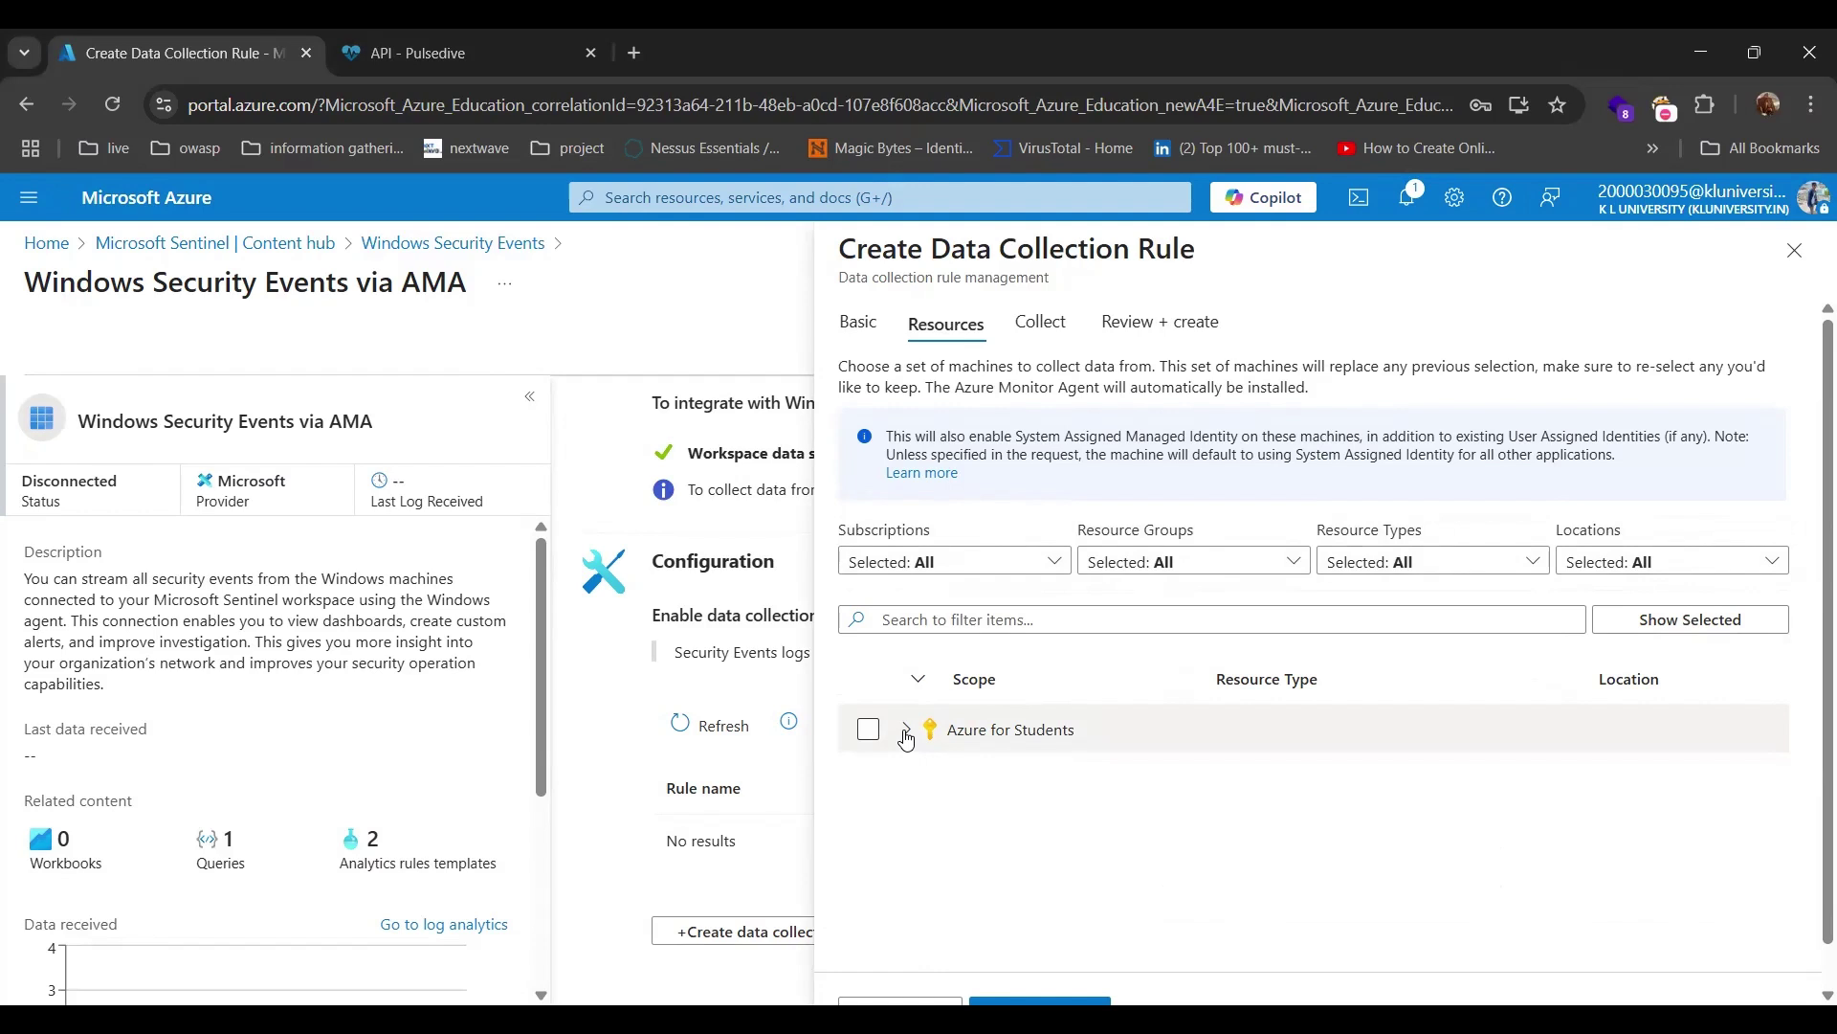
Tick only BHCSentinelClass under Azure for Students > BHC_RG, leaving Demo's Windows VM unticked.
{"action": "left_click", "coordinate": [906, 733]}
{"action": "scroll", "coordinate": [973, 739], "scroll_direction": "down", "scroll_amount": 1}
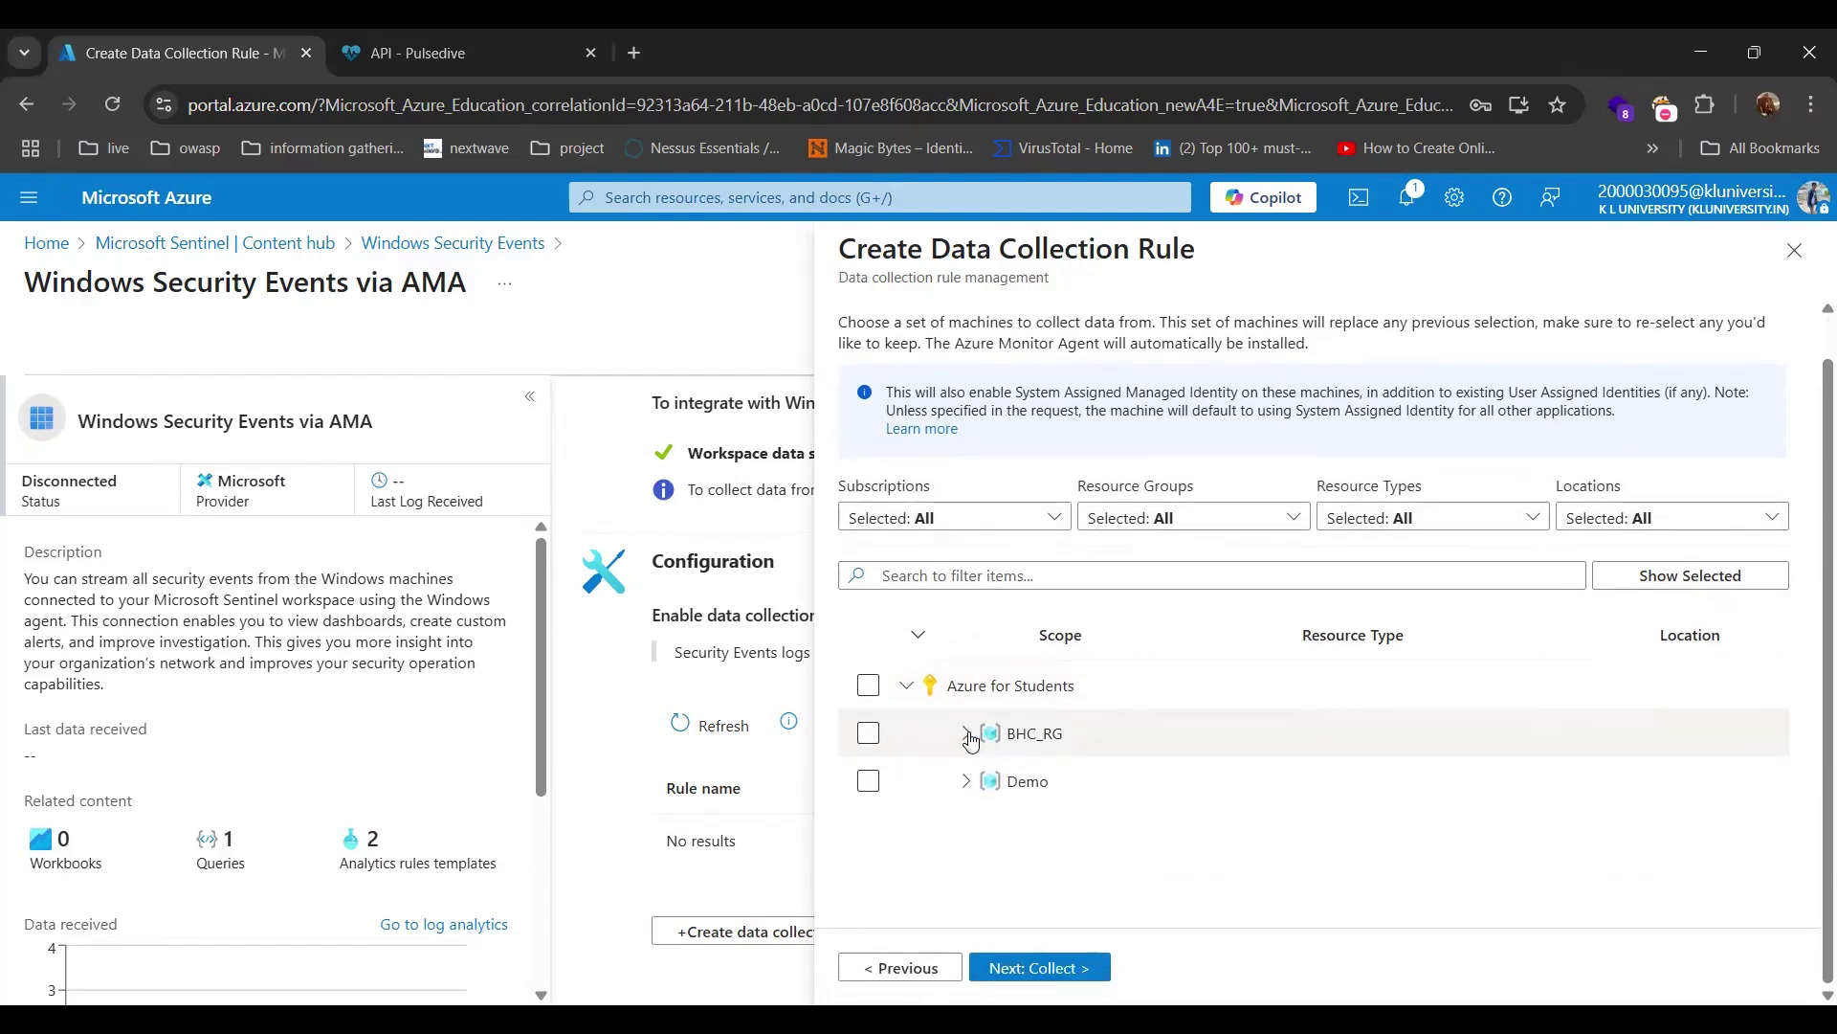
{"action": "left_click", "coordinate": [969, 737]}
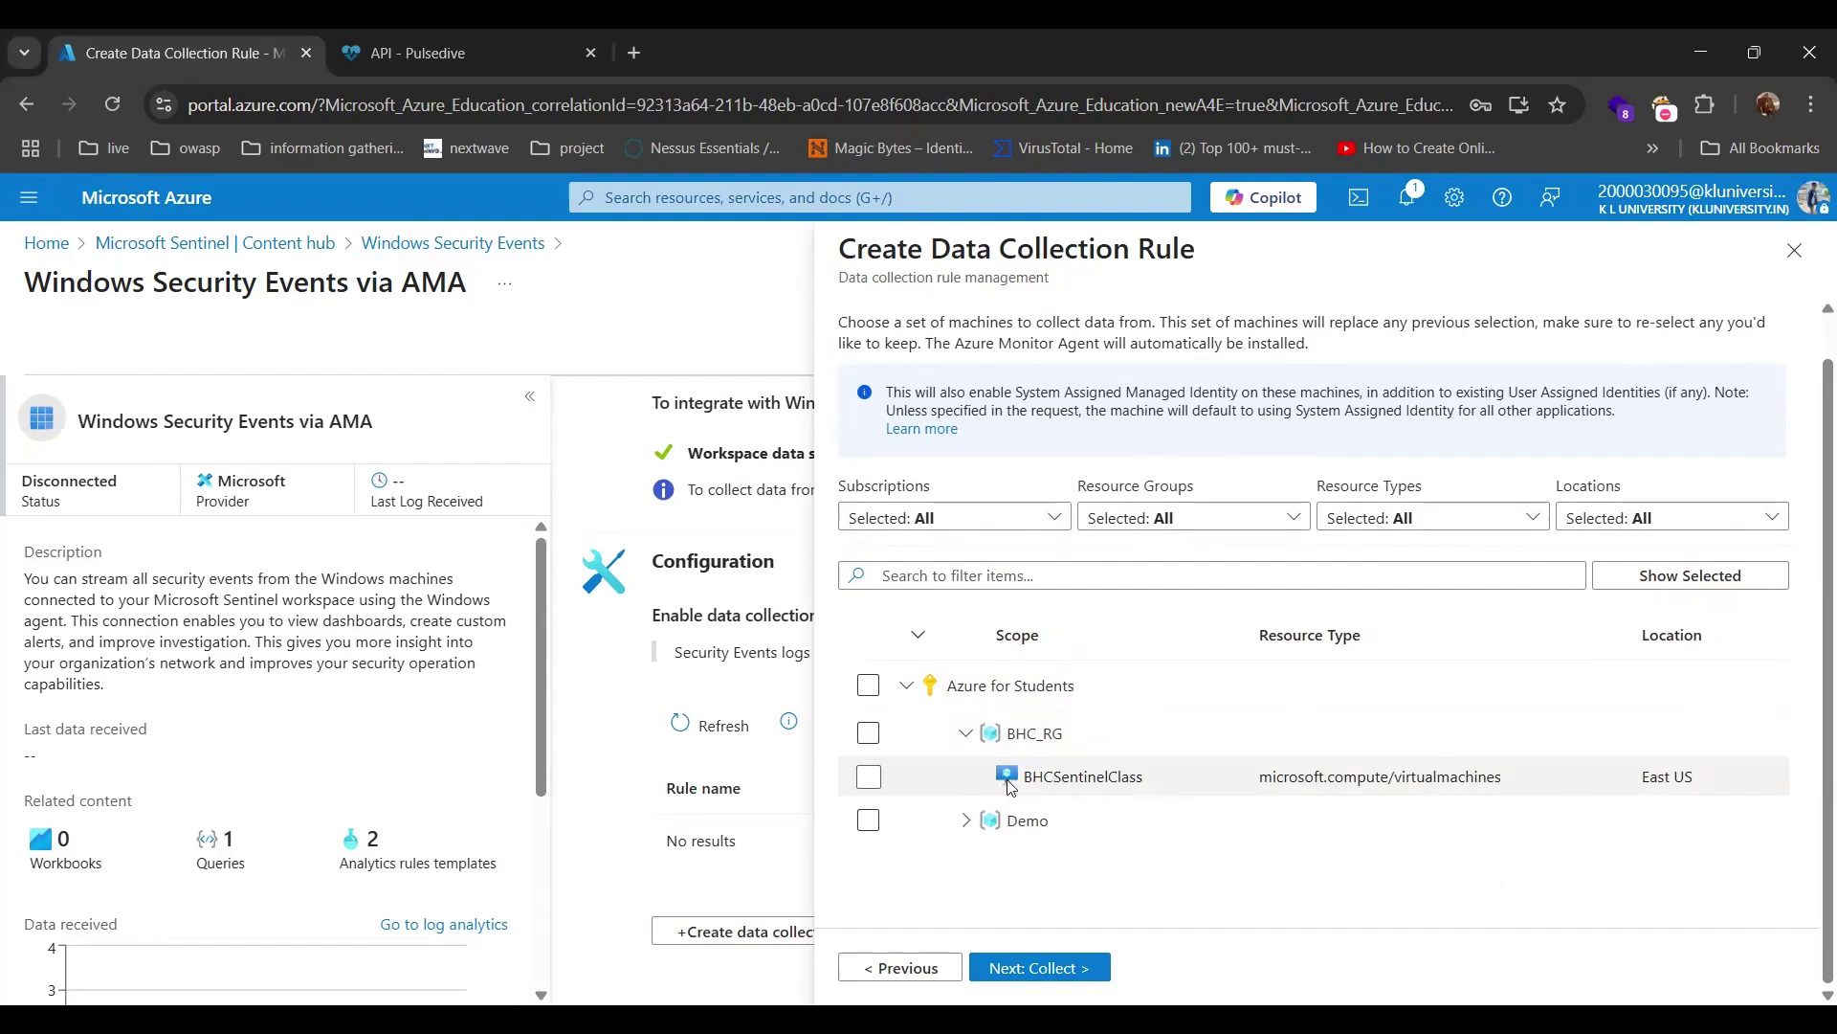
{"action": "left_click", "coordinate": [869, 778]}
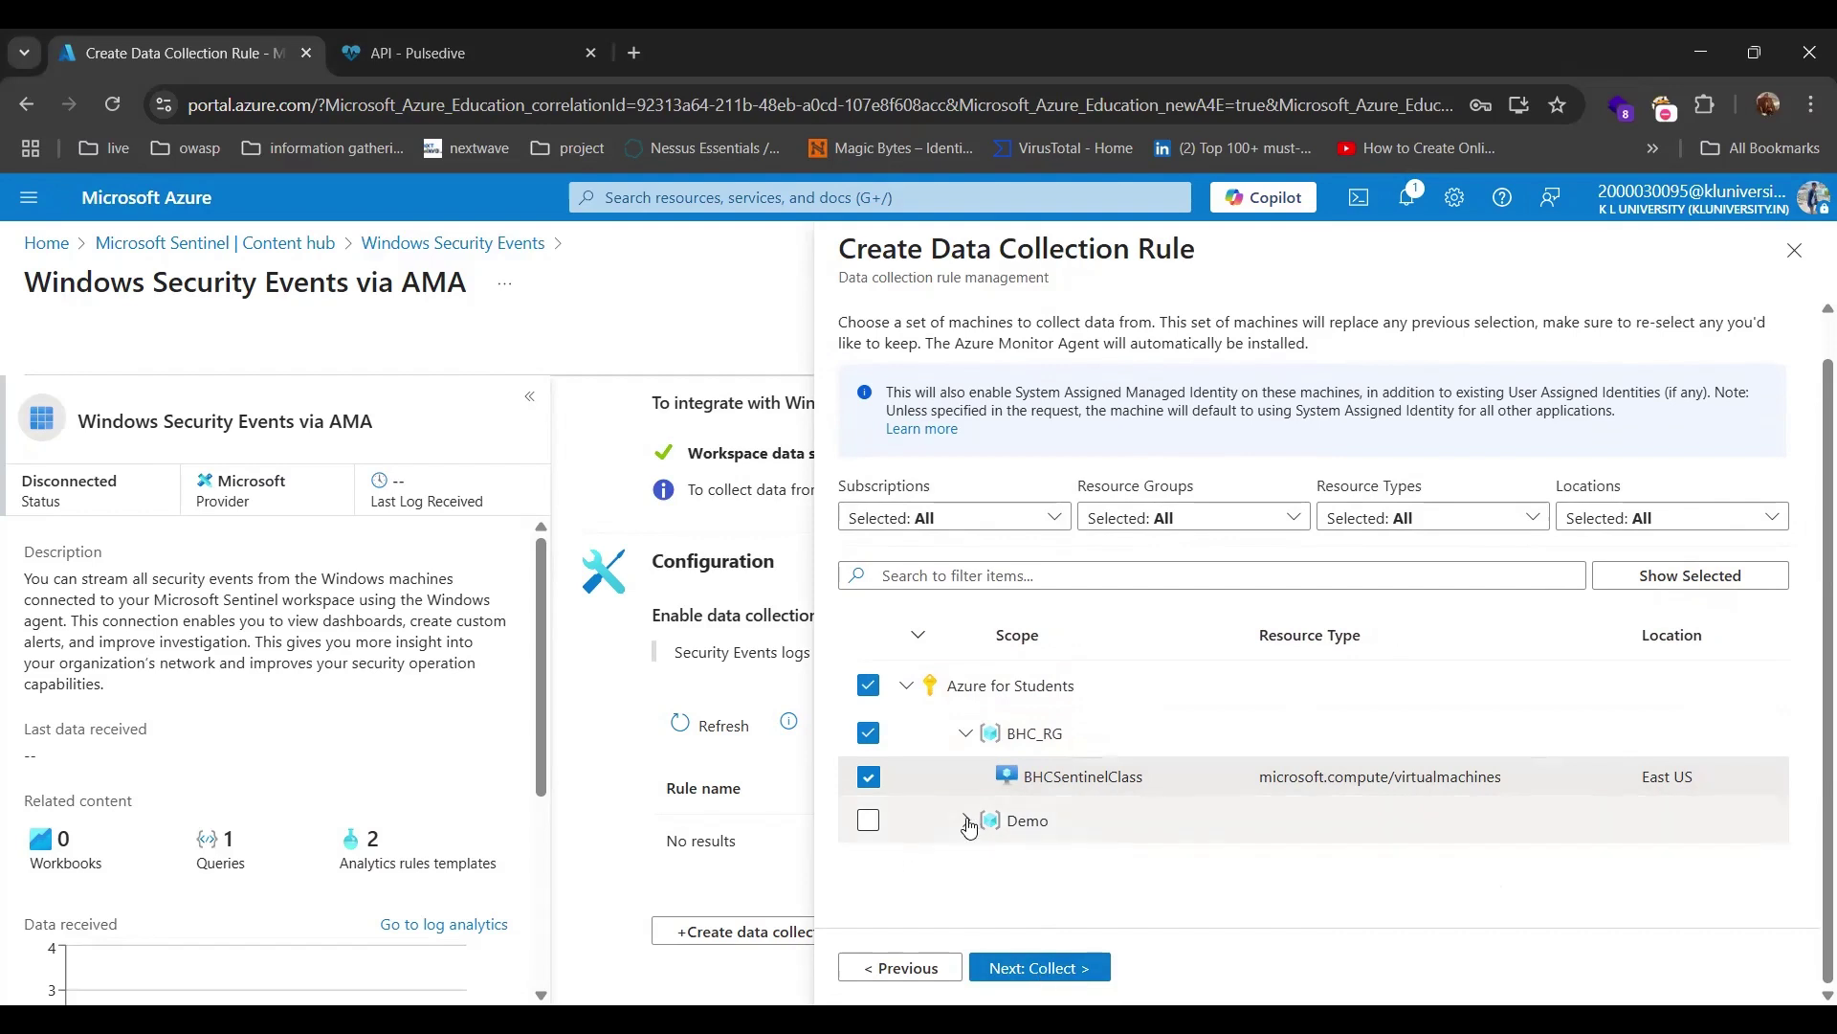
{"action": "left_click", "coordinate": [967, 821]}
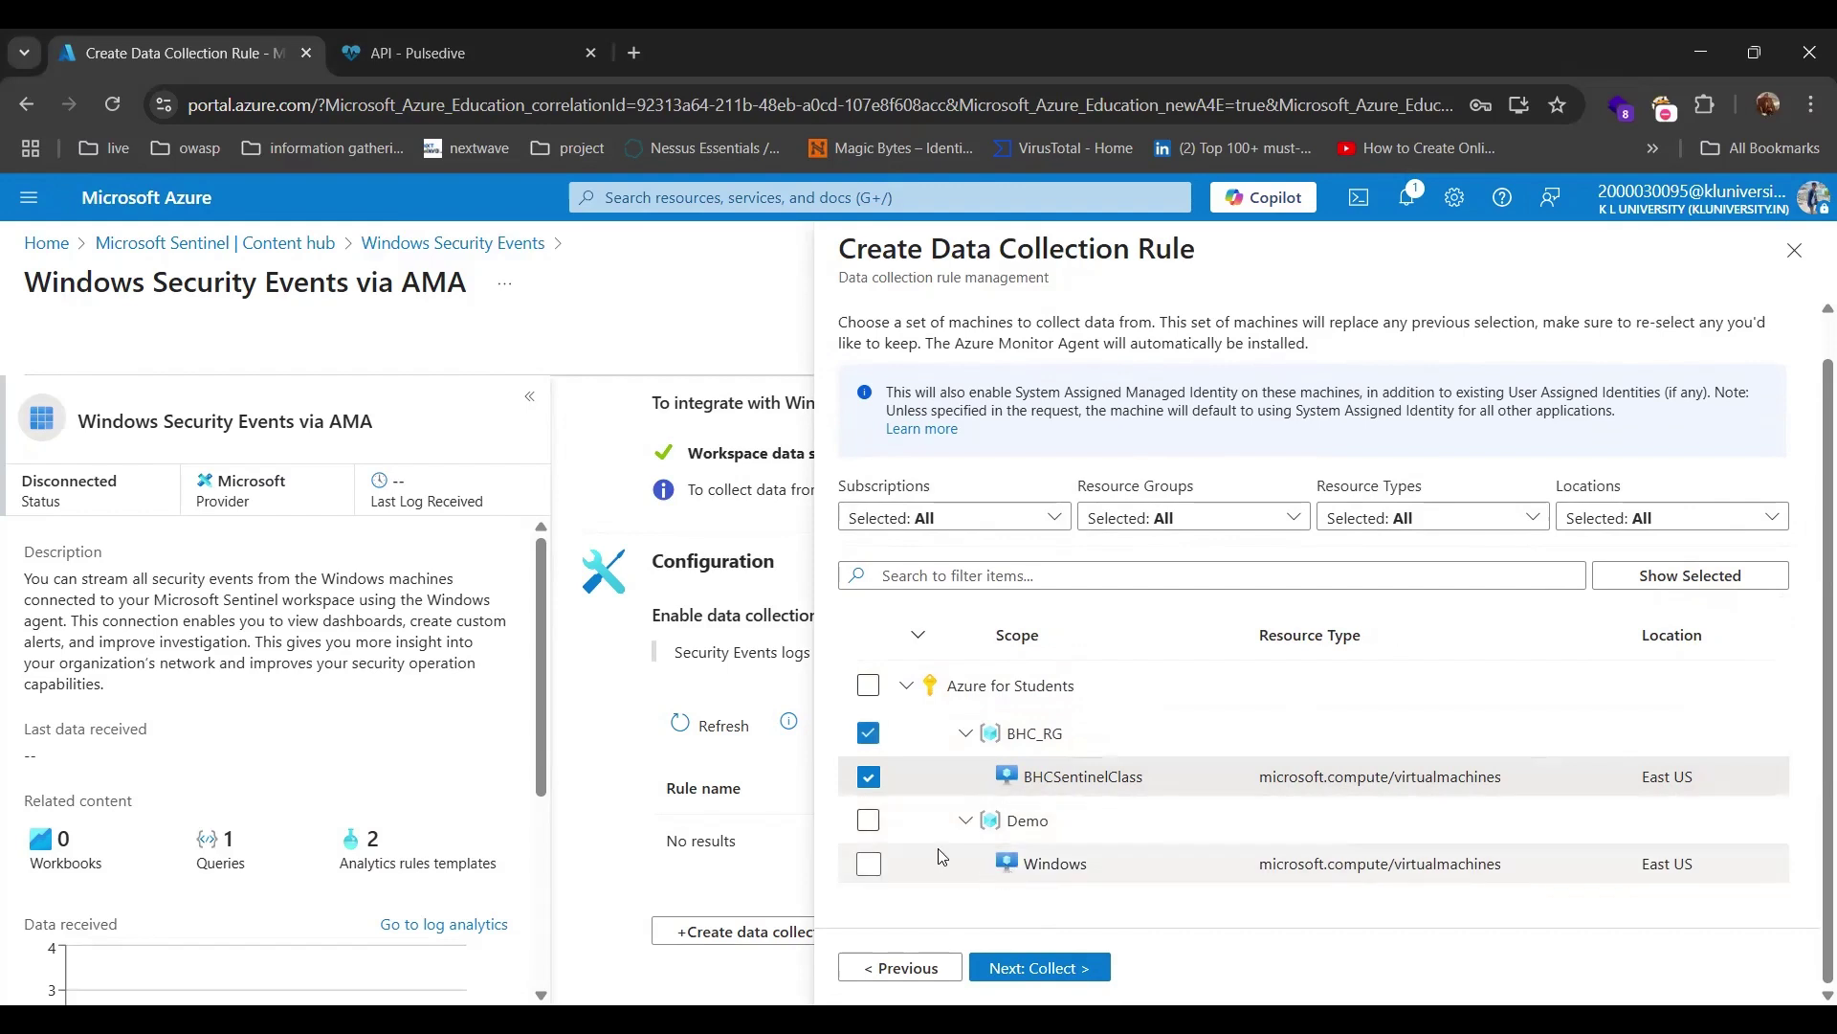
{"action": "left_click", "coordinate": [871, 864]}
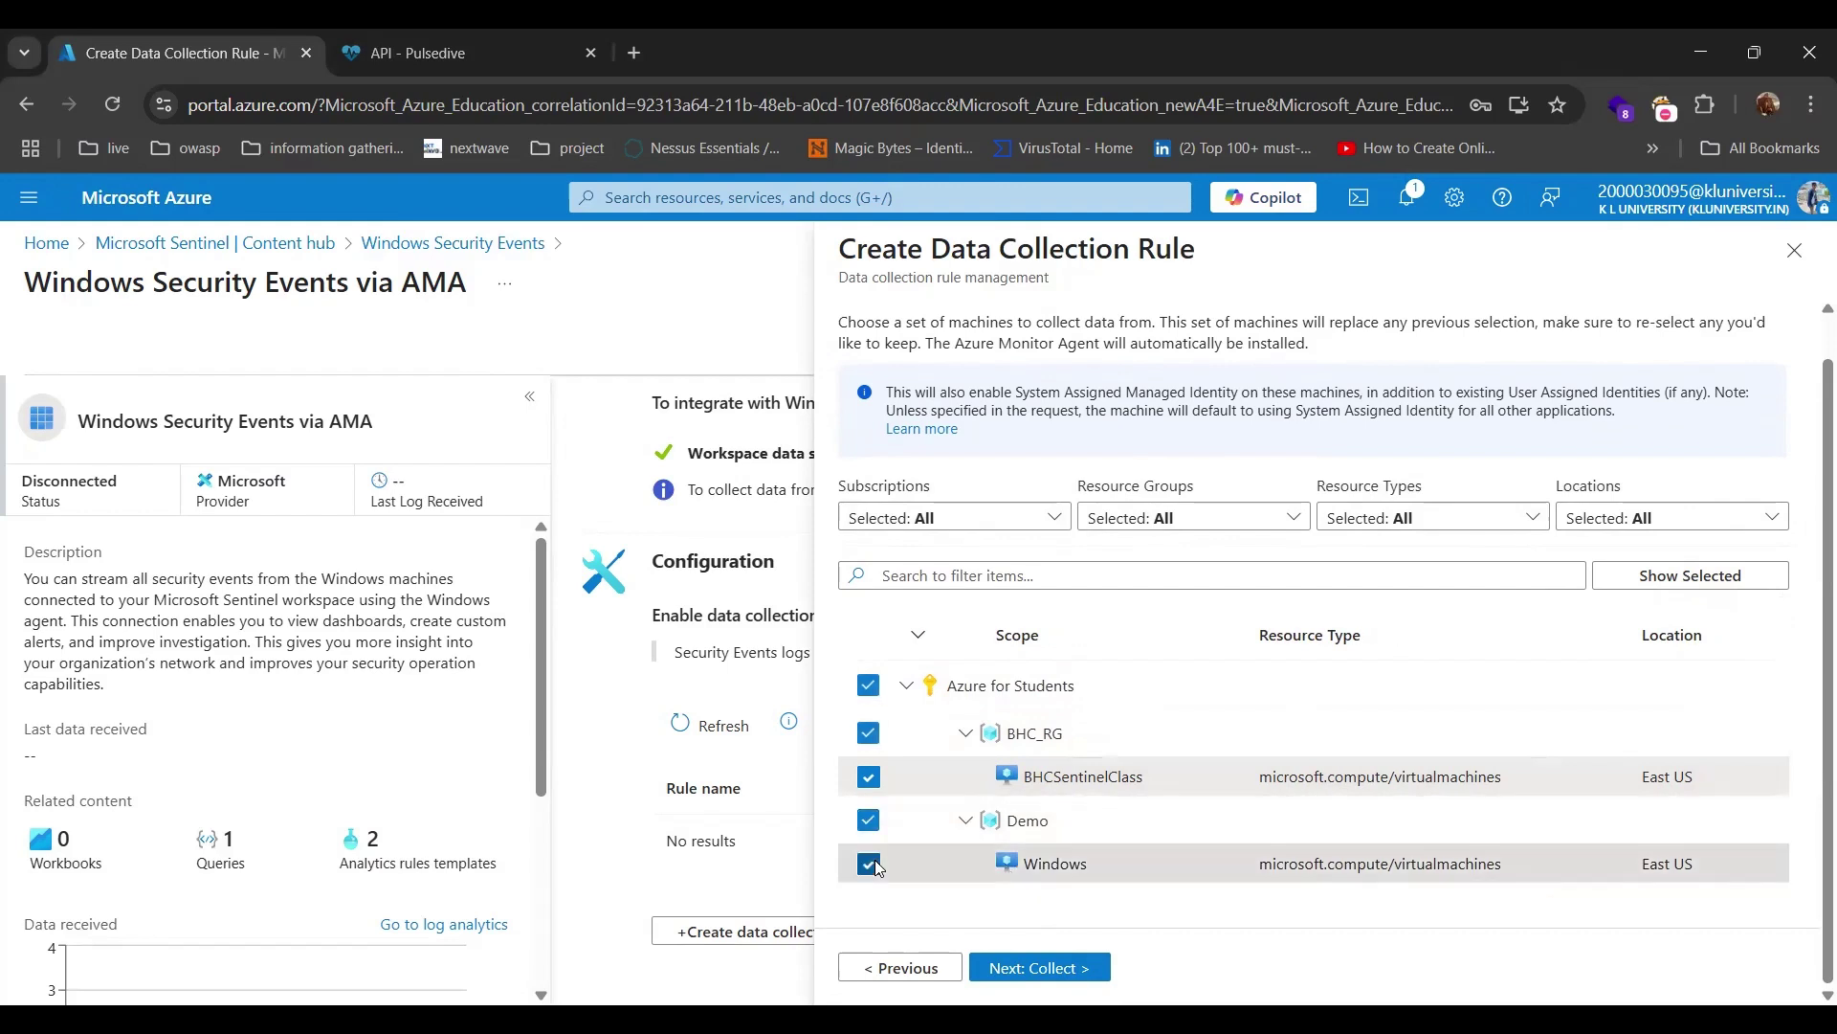
{"action": "left_click", "coordinate": [870, 864]}
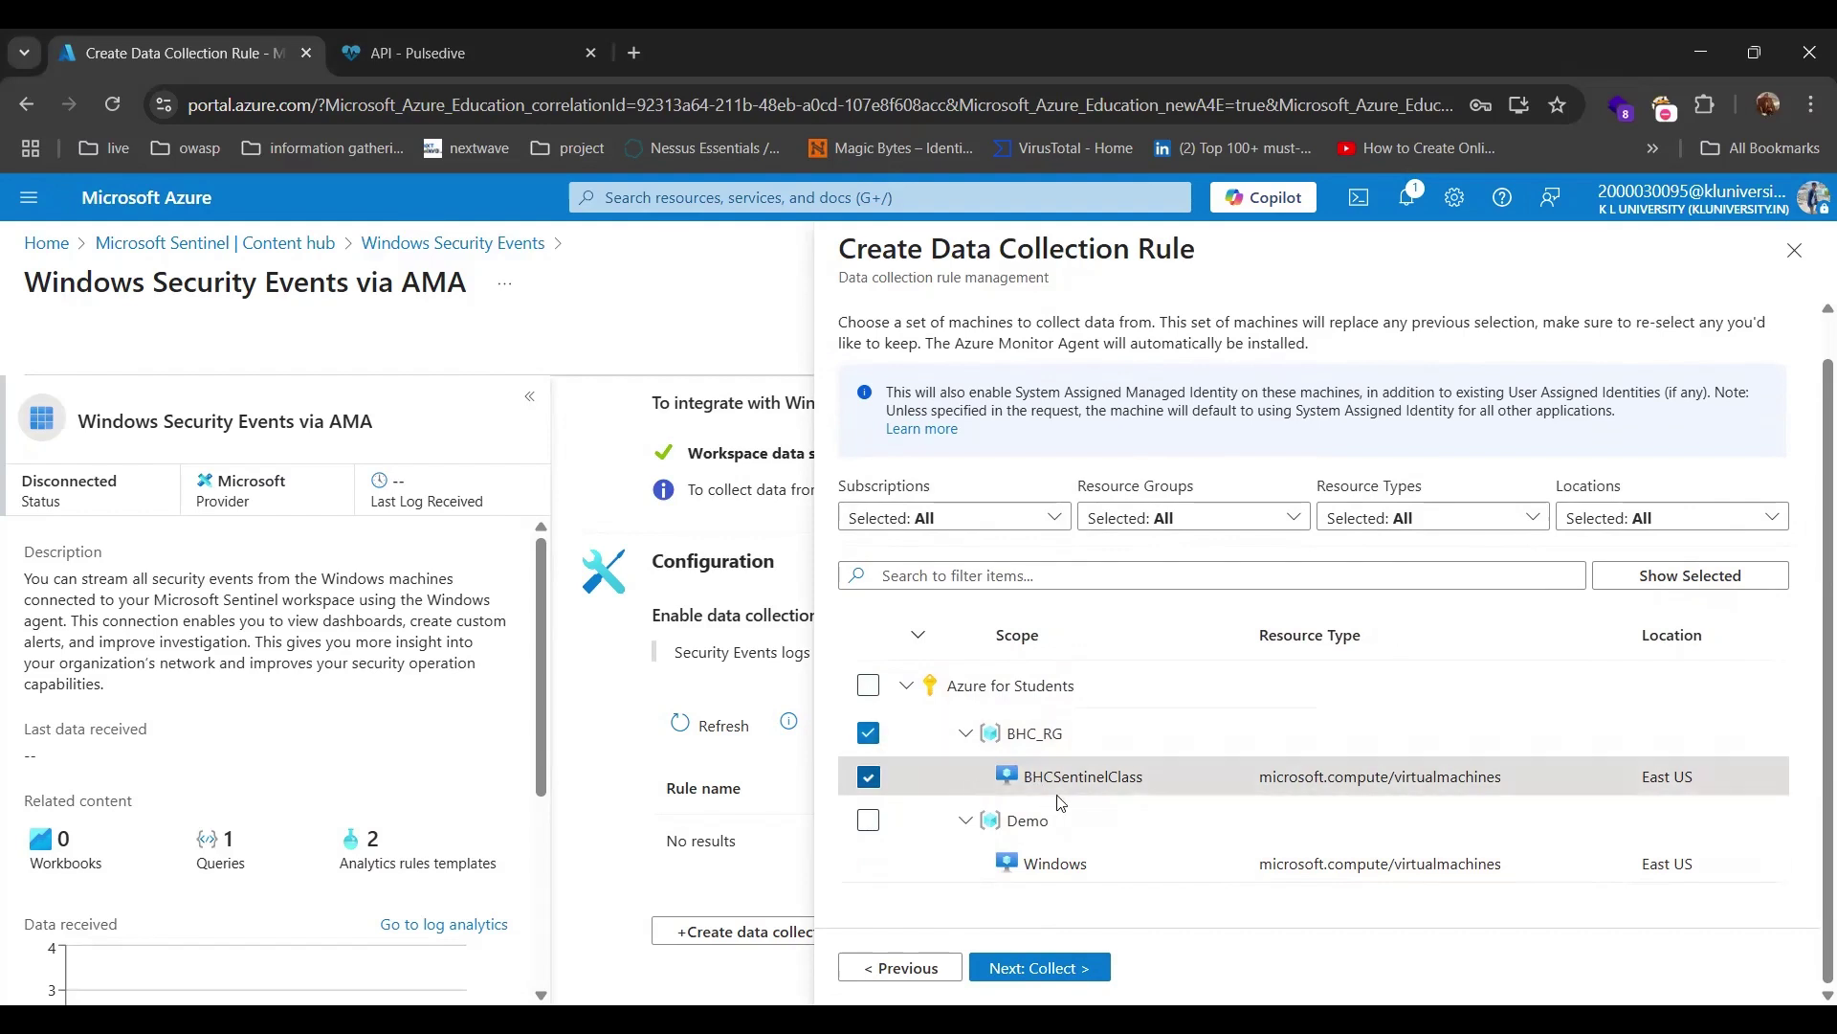
{"action": "left_click", "coordinate": [1040, 969]}
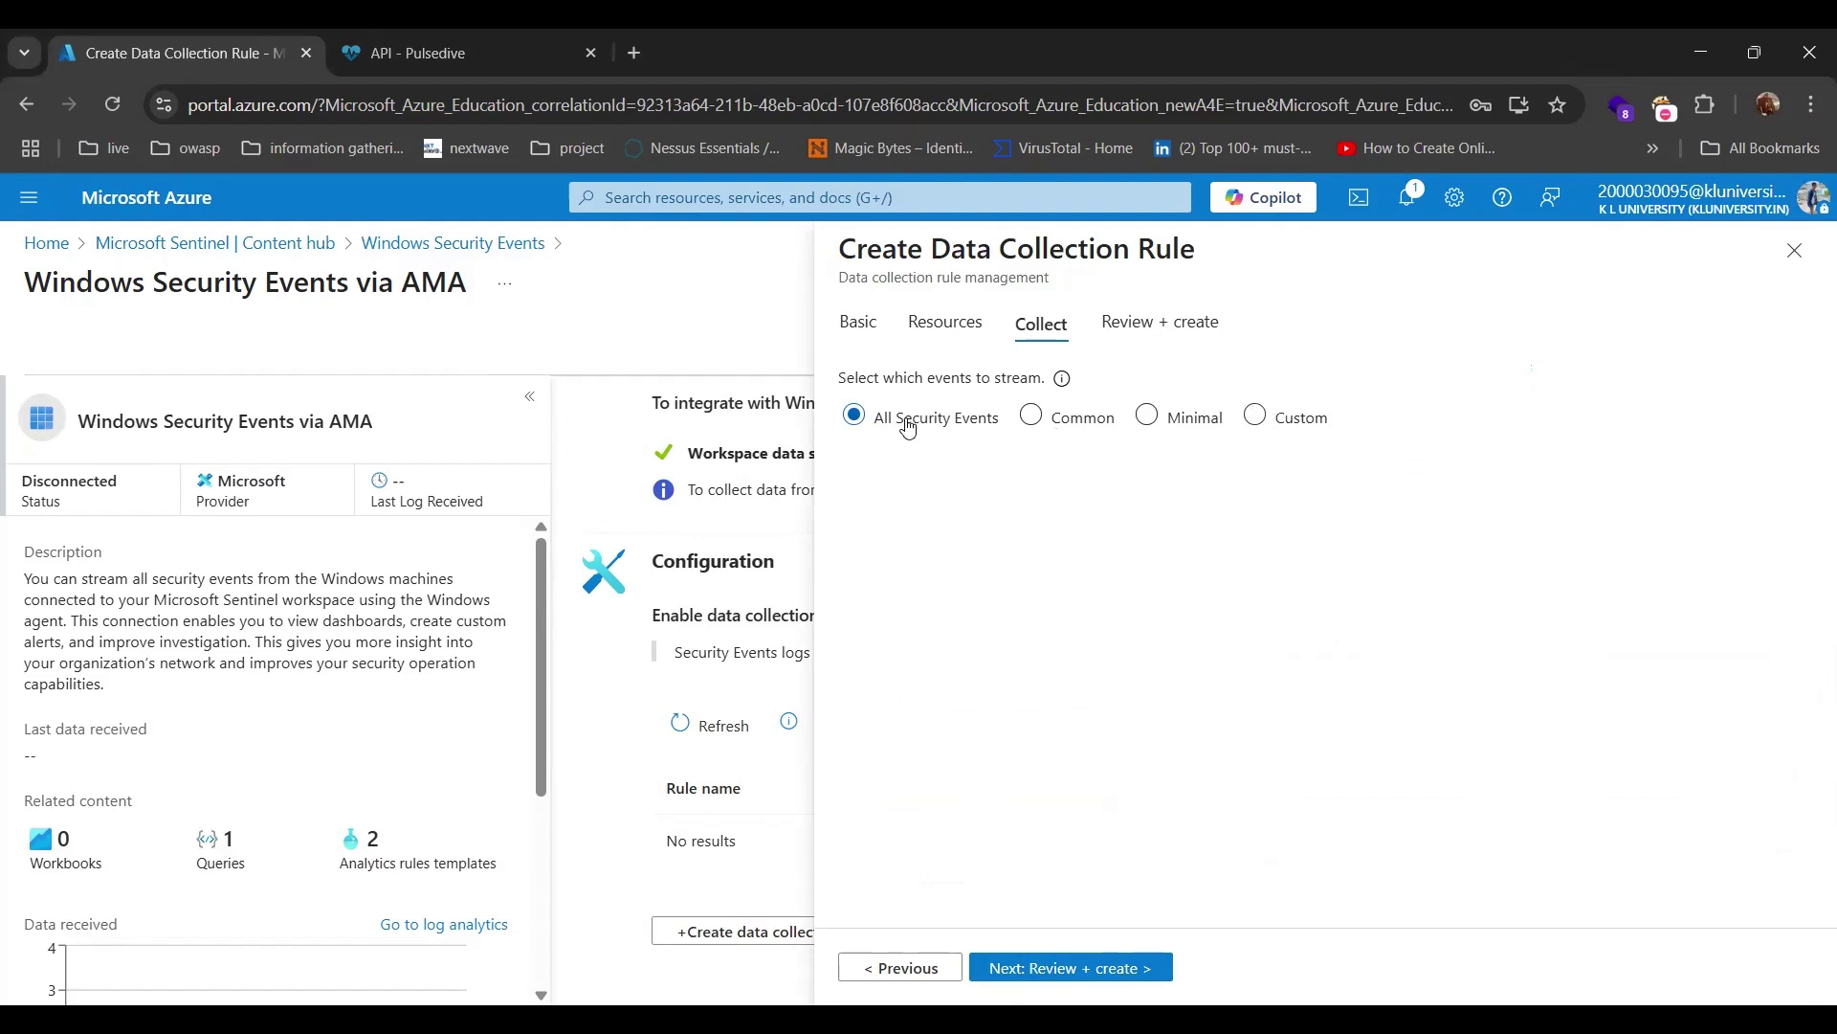
Review and create the rule with All Security Events, then close the rule panel.
{"action": "left_click", "coordinate": [1062, 968]}
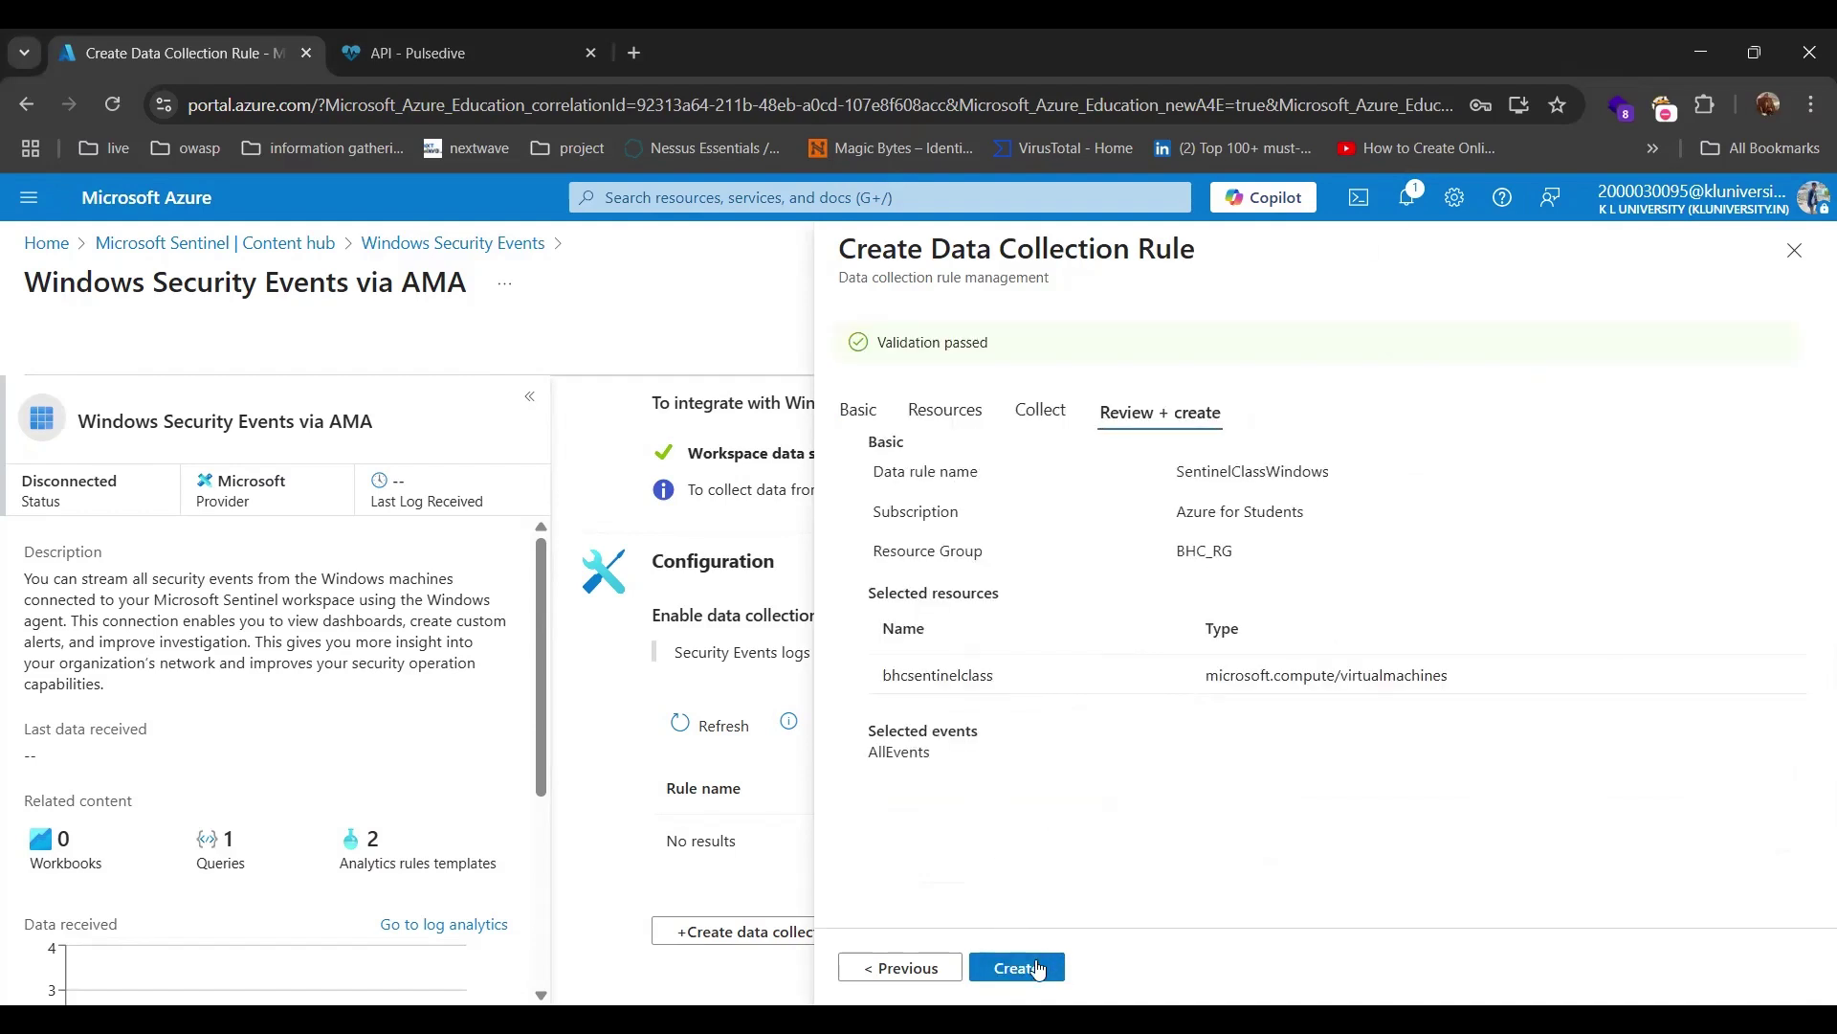
{"action": "left_click", "coordinate": [1038, 969]}
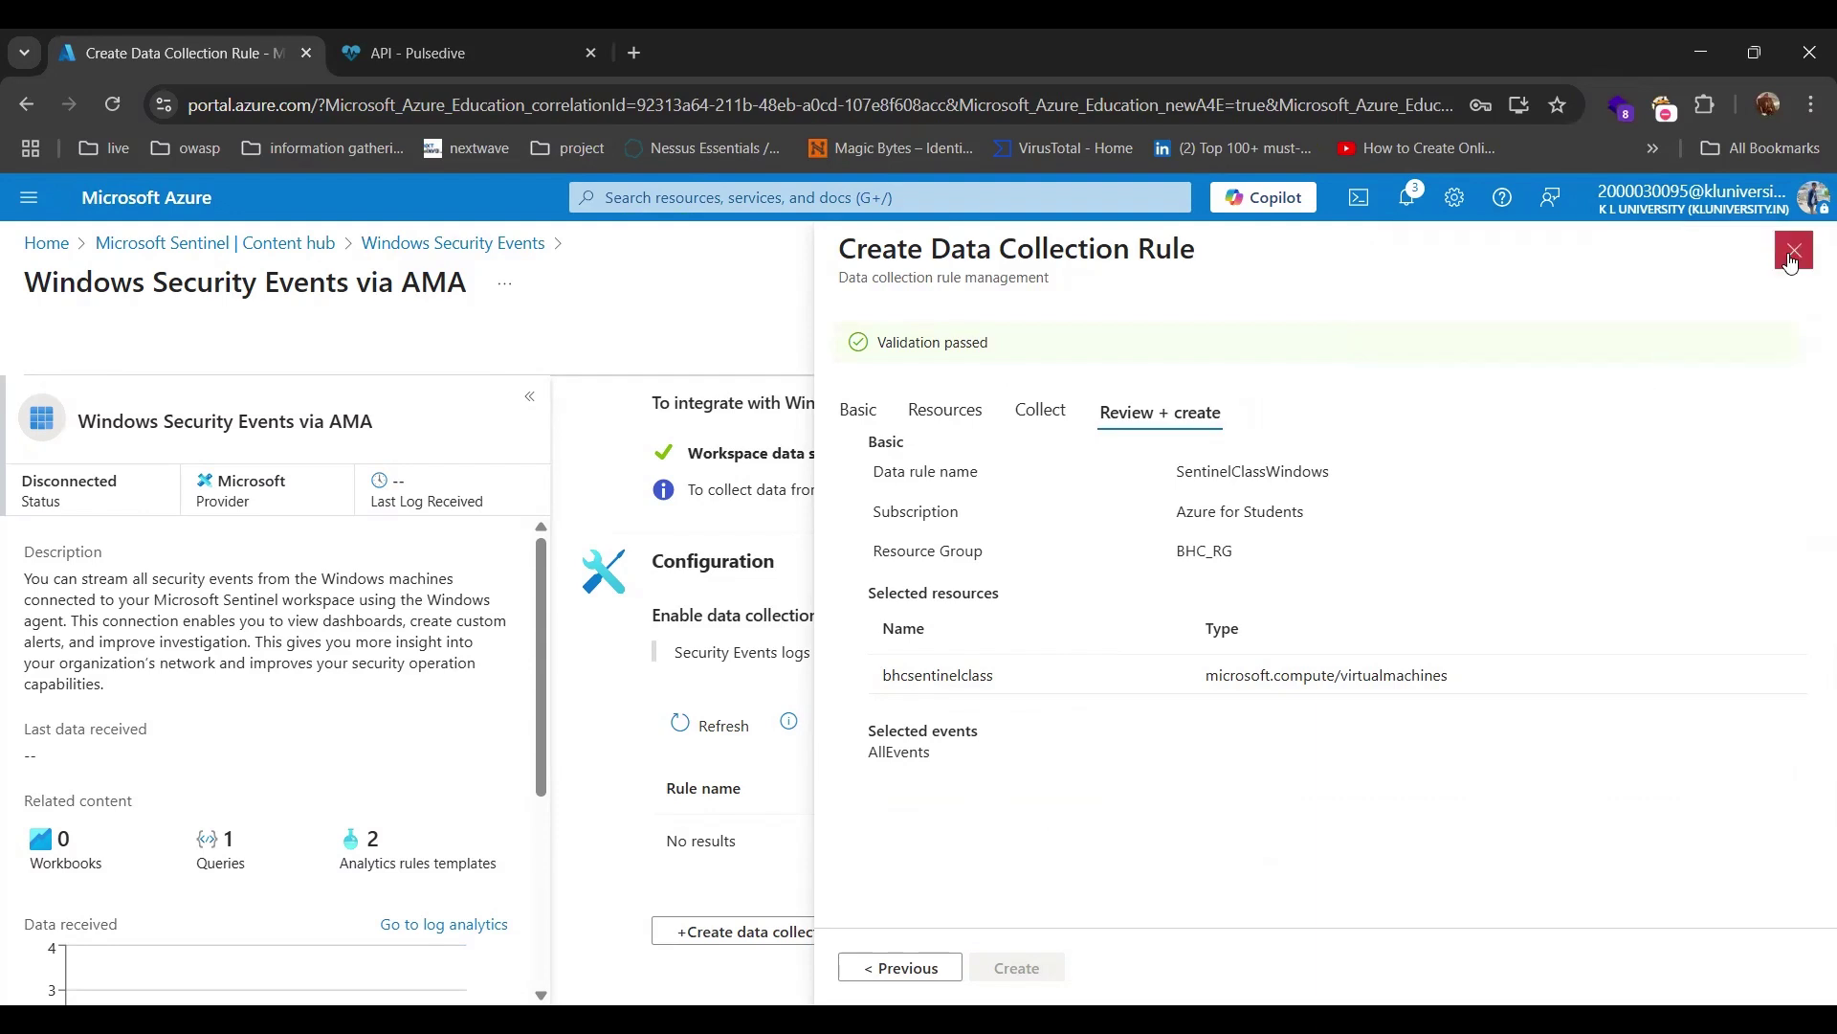
{"action": "left_click", "coordinate": [1794, 251]}
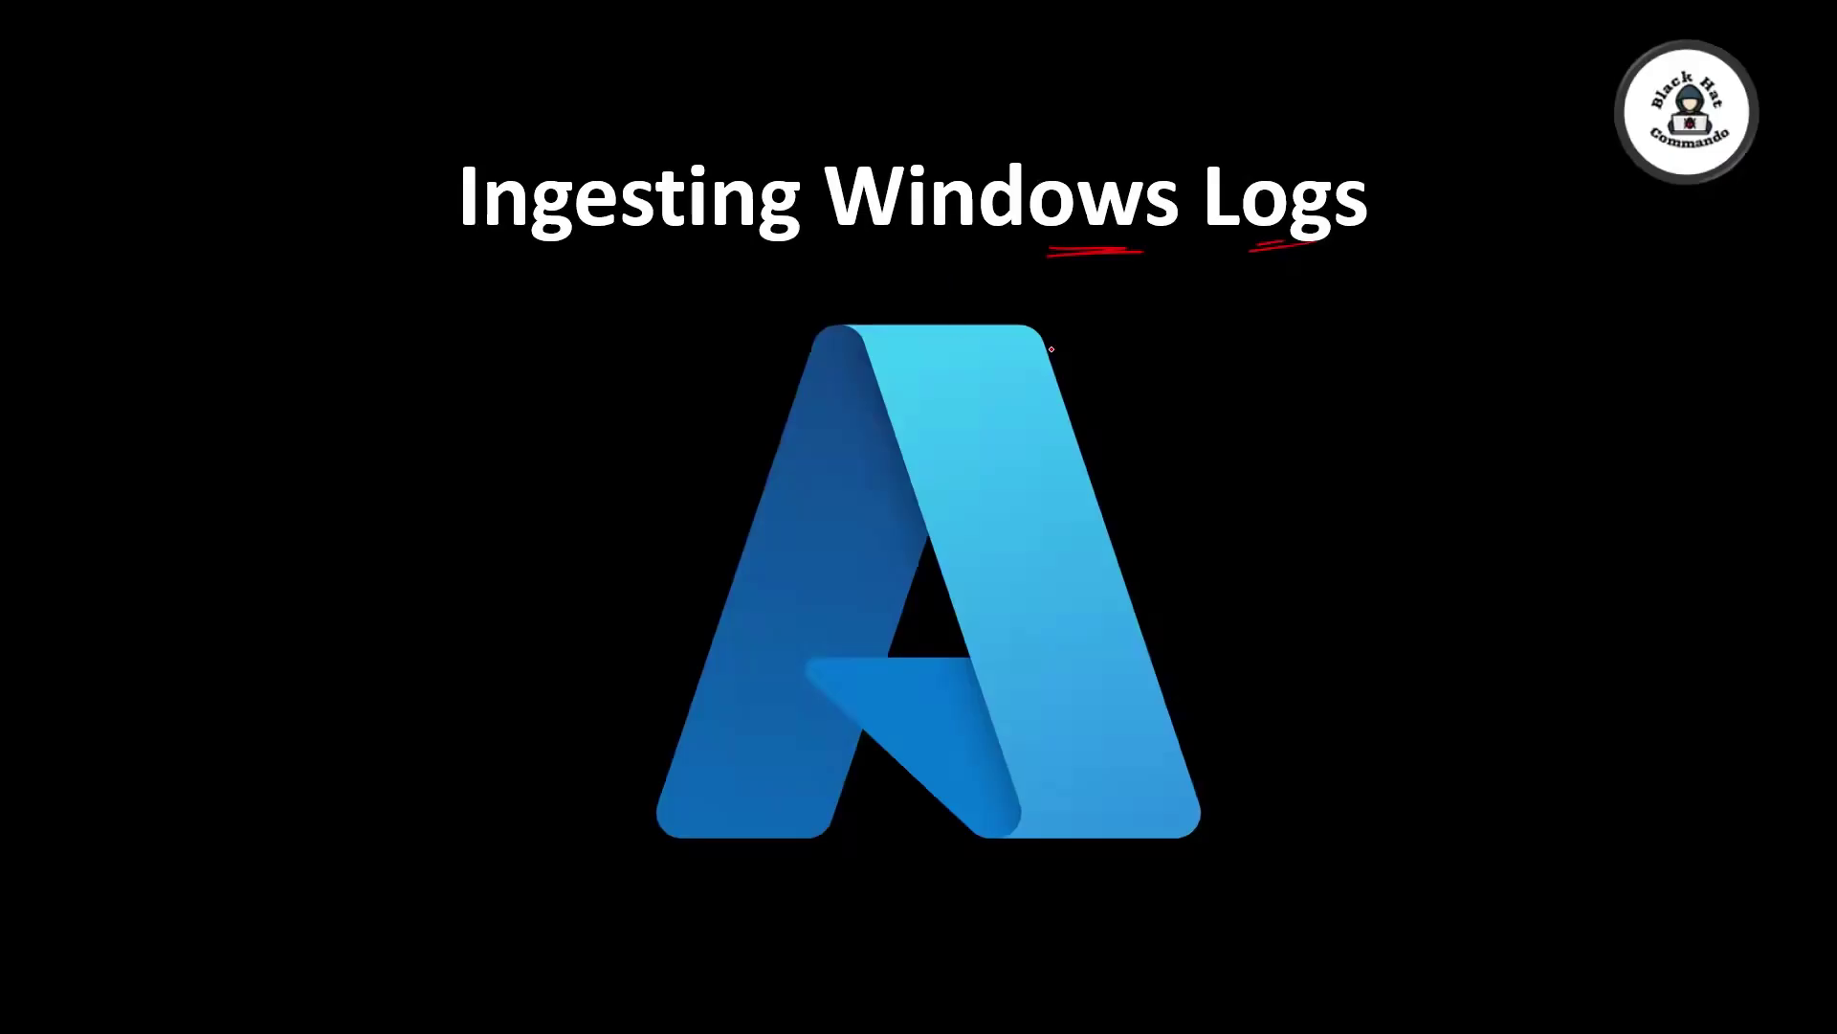
Draw a red ink underline beneath 'Windows' on the title slide.
{"action": "left_click_drag", "start_coordinate": [1106, 251], "coordinate": [938, 259]}
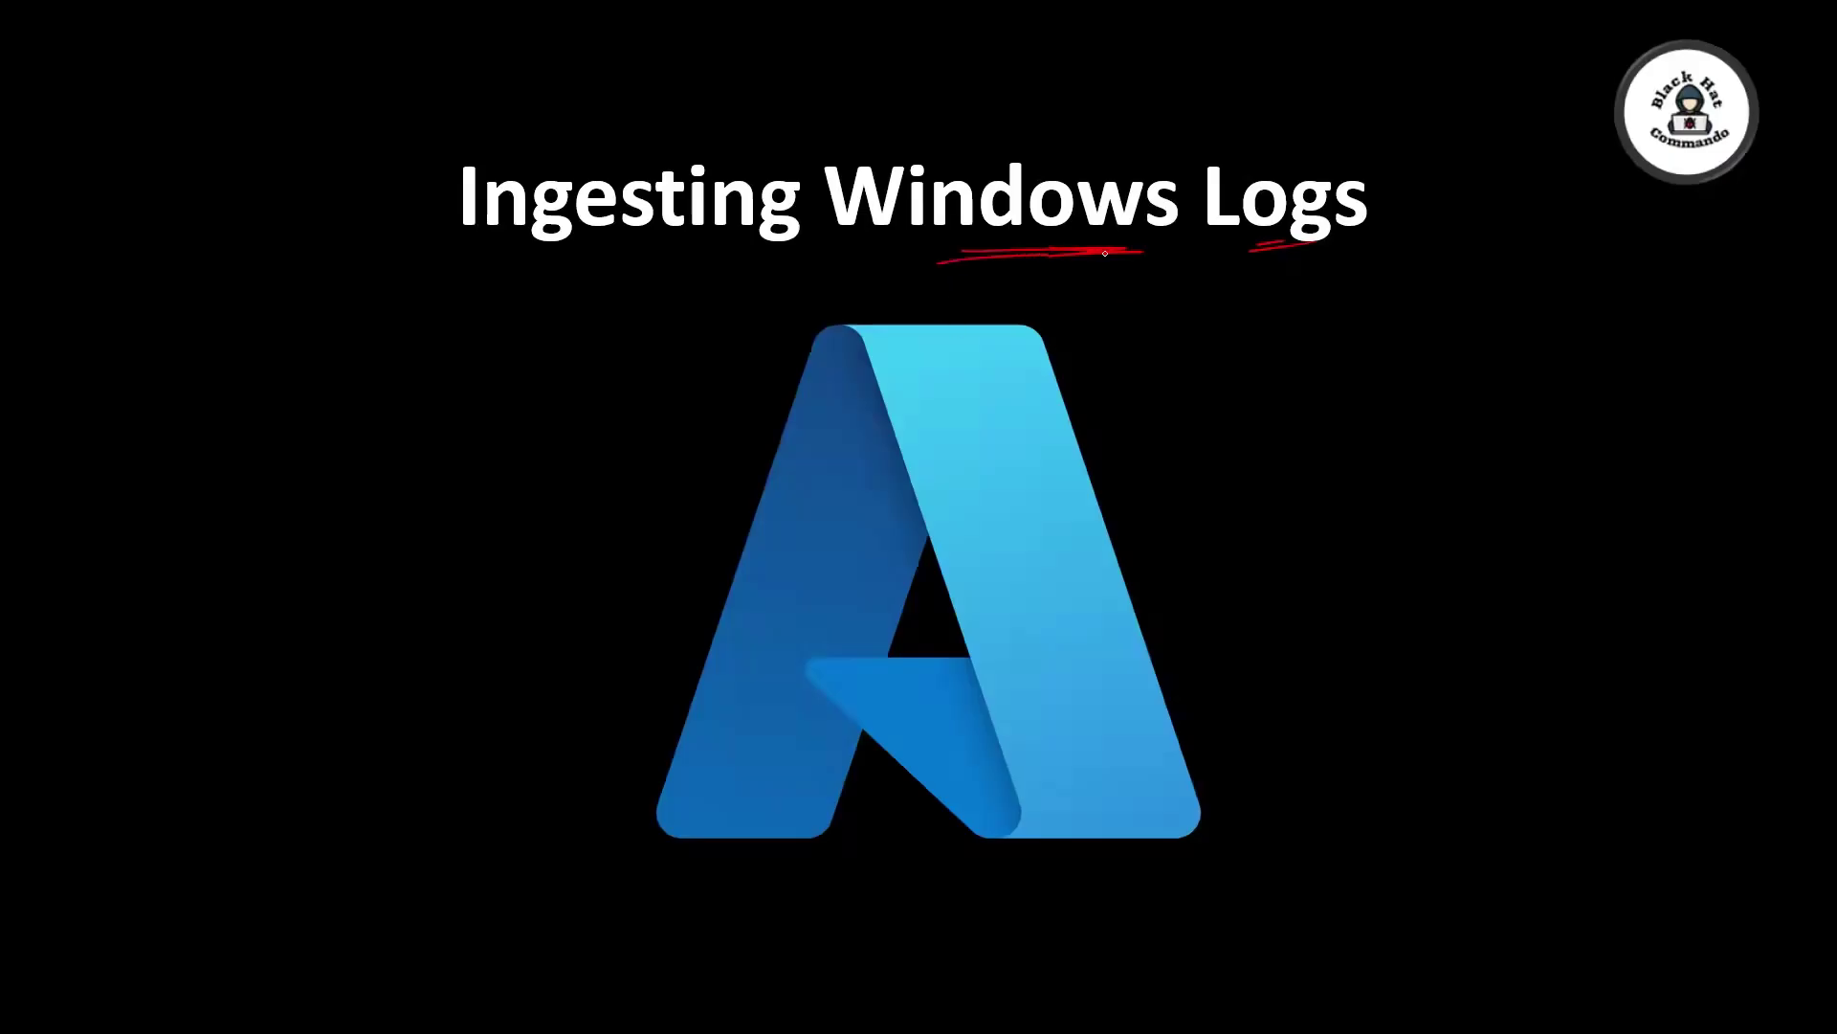